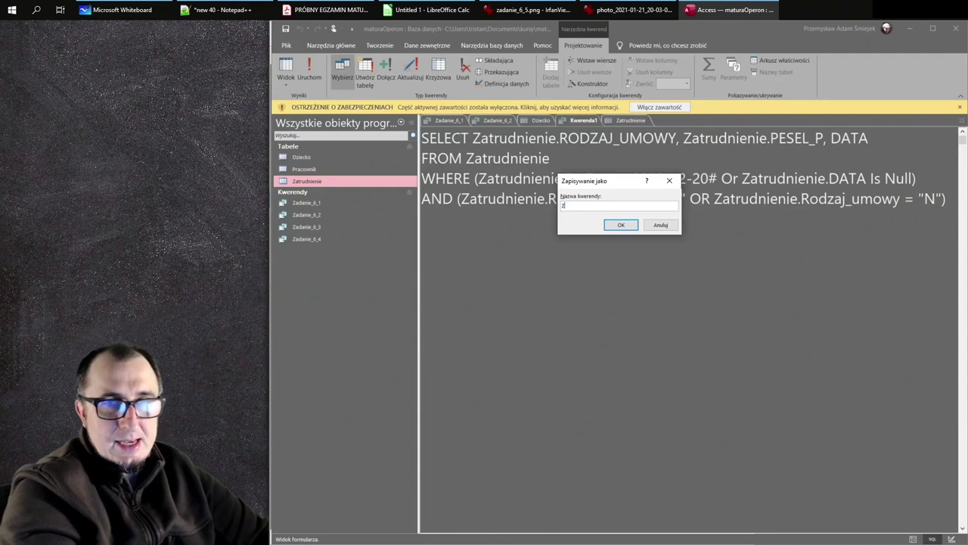
Step: Save the query under the name Zadanie_6_5_pracownicy_w1
text(_6_5_)
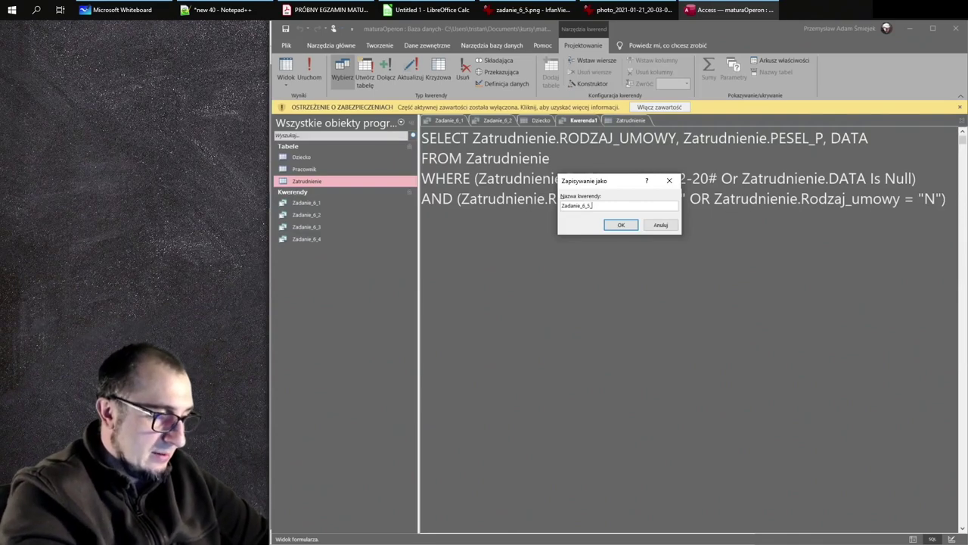
text(pracownicy_)
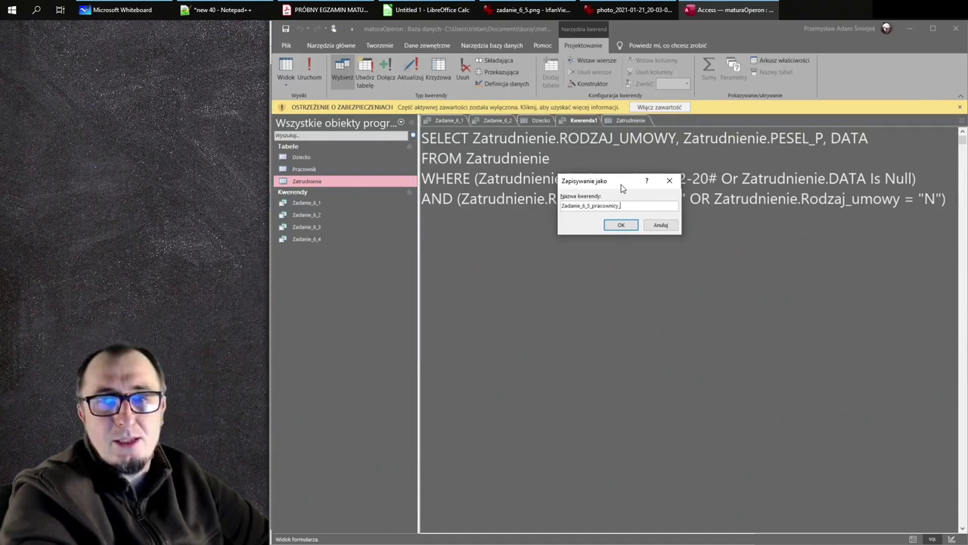
key(BackSpace)
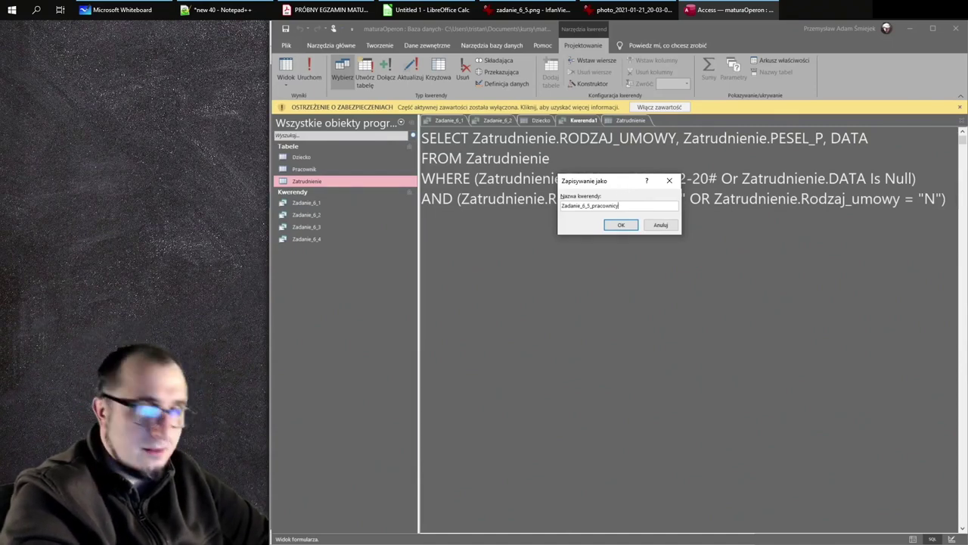
text(_w1)
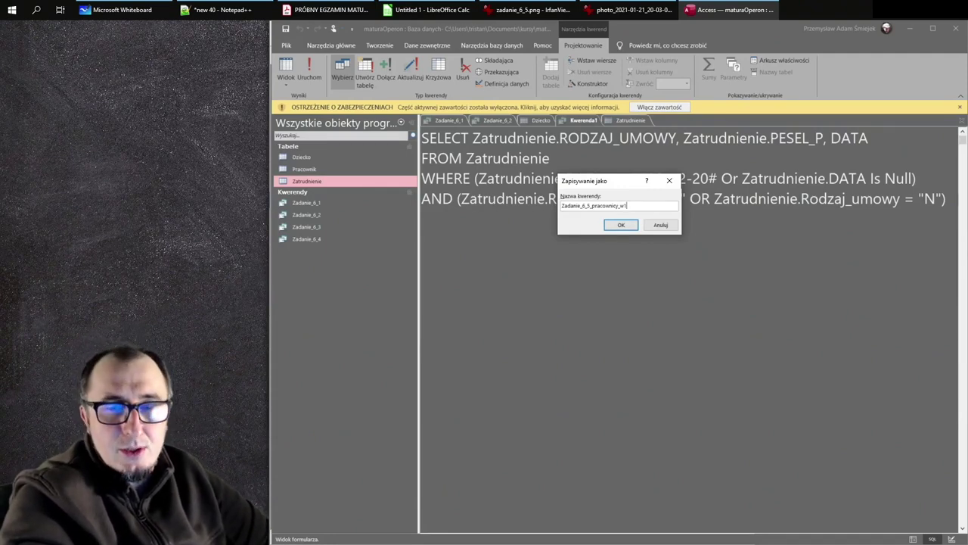
key(Return)
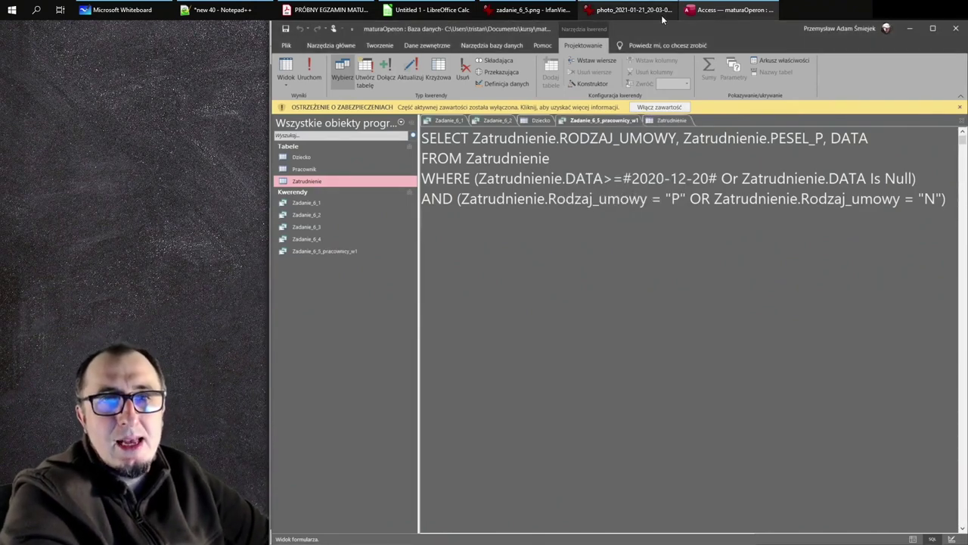
Step: Review the Zadanie 6.5 funding conditions in the task image and open the Dziecko table in Access
click(534, 10)
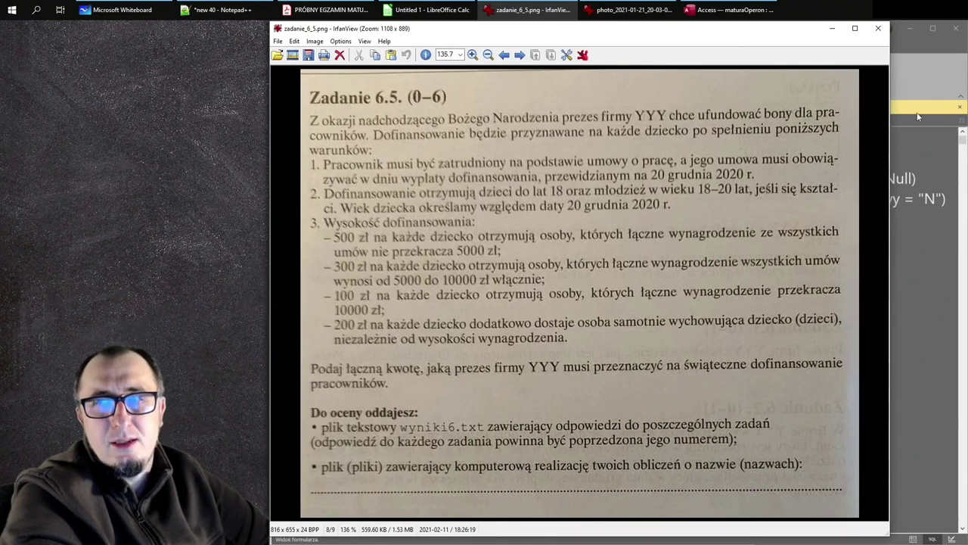
click(919, 81)
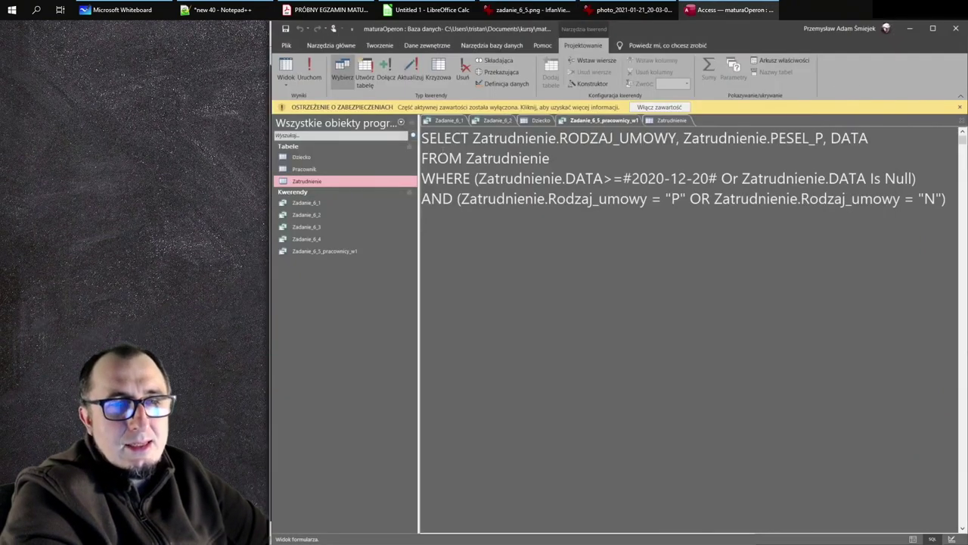
double_click(319, 156)
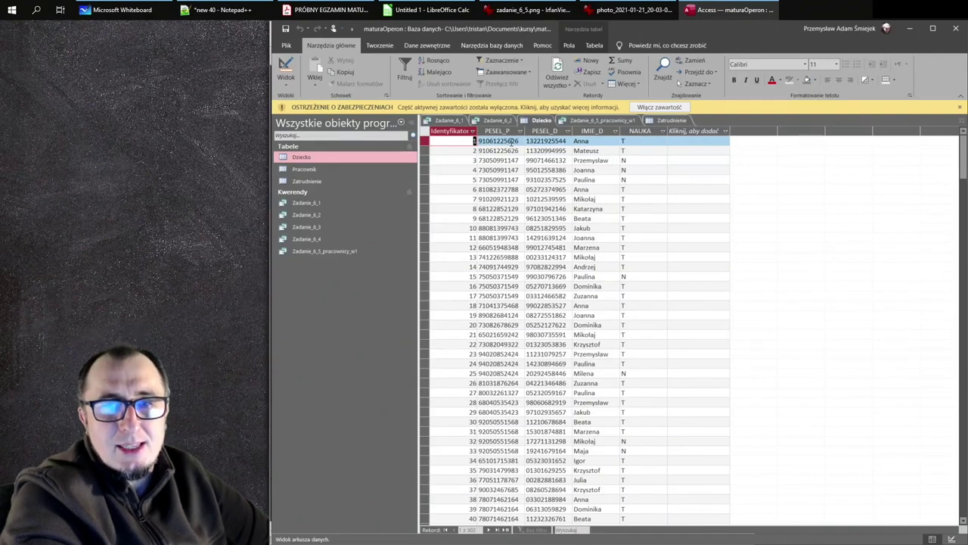
Step: Copy the first child's PESEL_D number from the Dziecko table into cell D3 of the blank Excel workbook
double_click(565, 141)
key(ctrl+c)
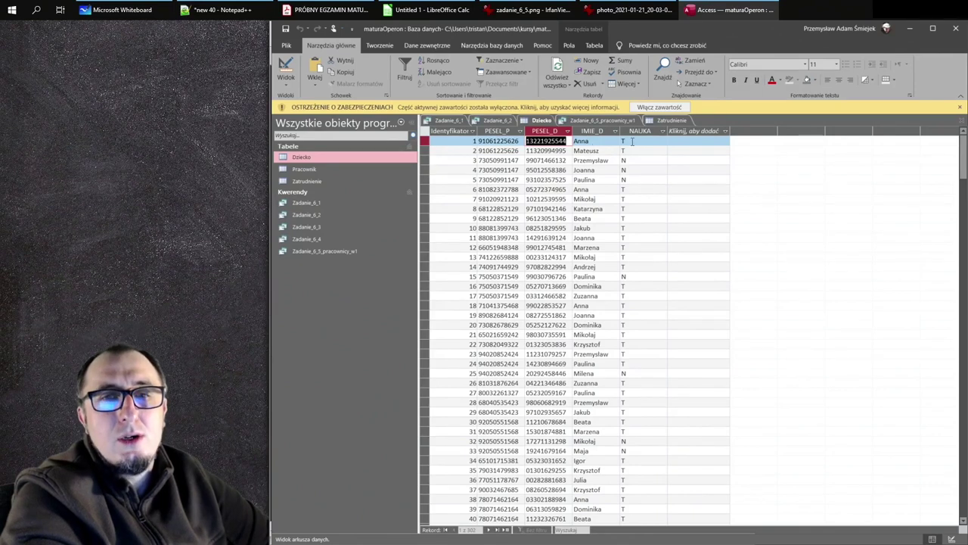
double_click(633, 141)
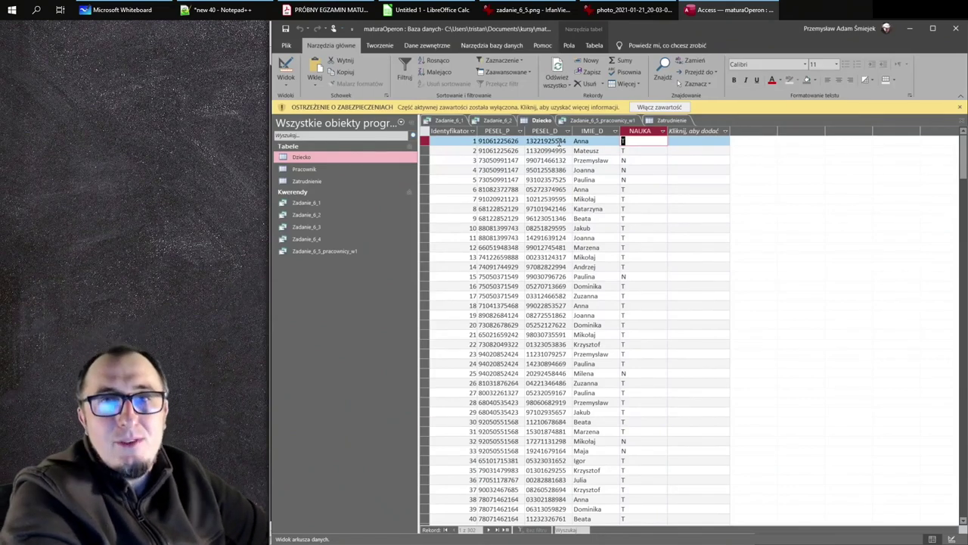
double_click(561, 141)
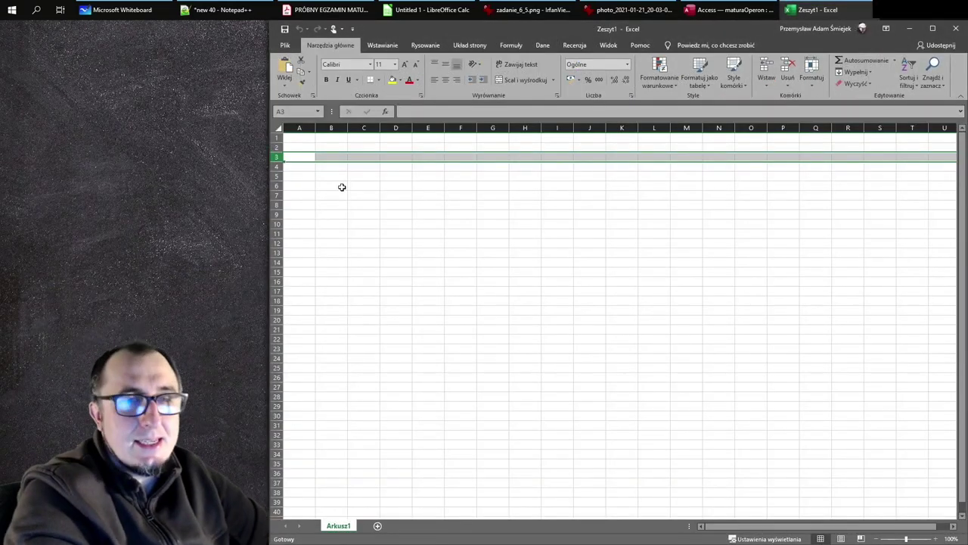
click(386, 167)
click(715, 9)
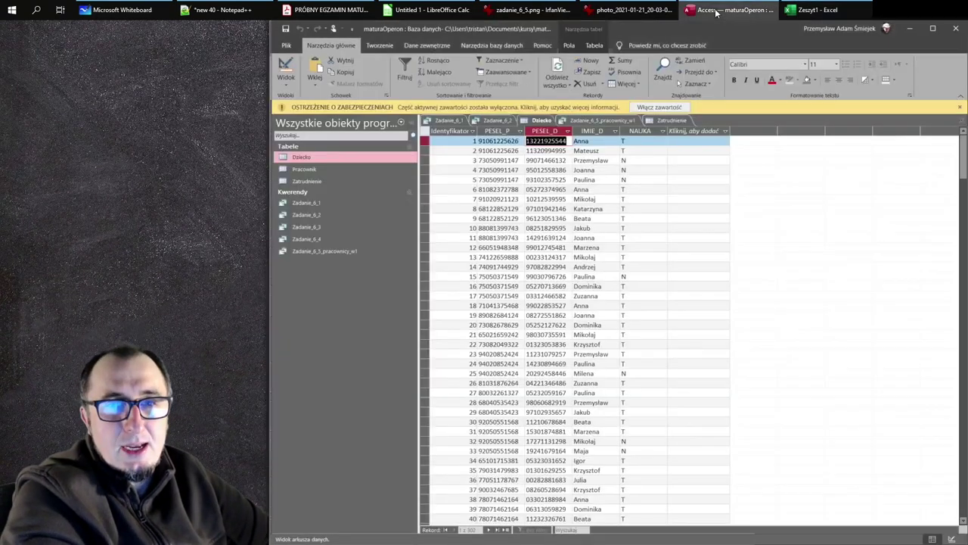
click(804, 9)
click(409, 157)
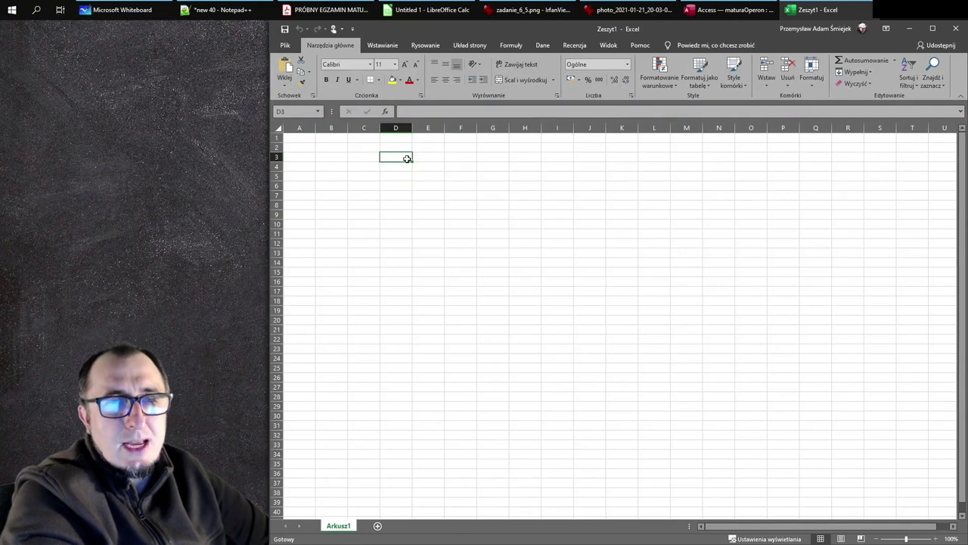
key(ctrl+v)
key(Return)
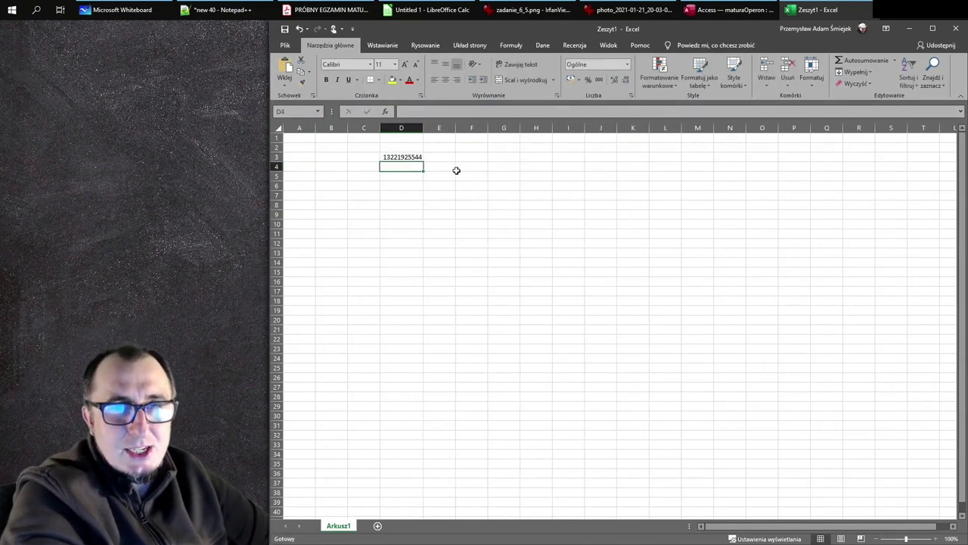
Step: Widen column D and set the worksheet zoom to 150%
drag(424, 126, 449, 126)
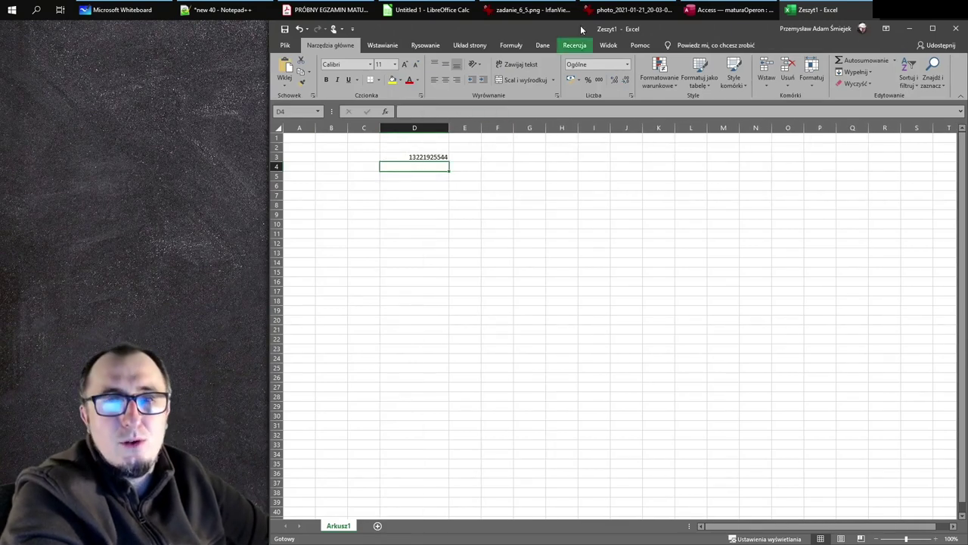
mouse_move(604, 15)
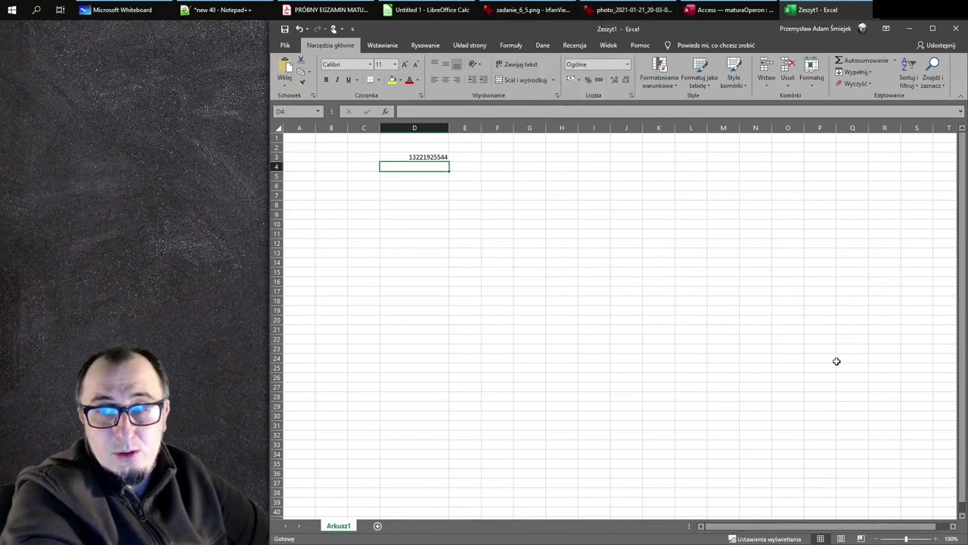
click(937, 539)
click(937, 538)
click(937, 539)
click(937, 538)
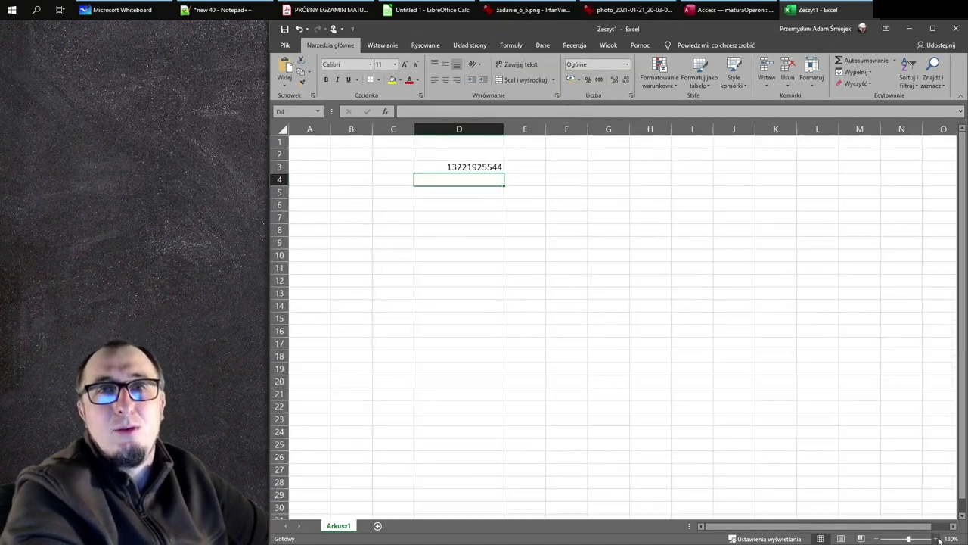
click(938, 538)
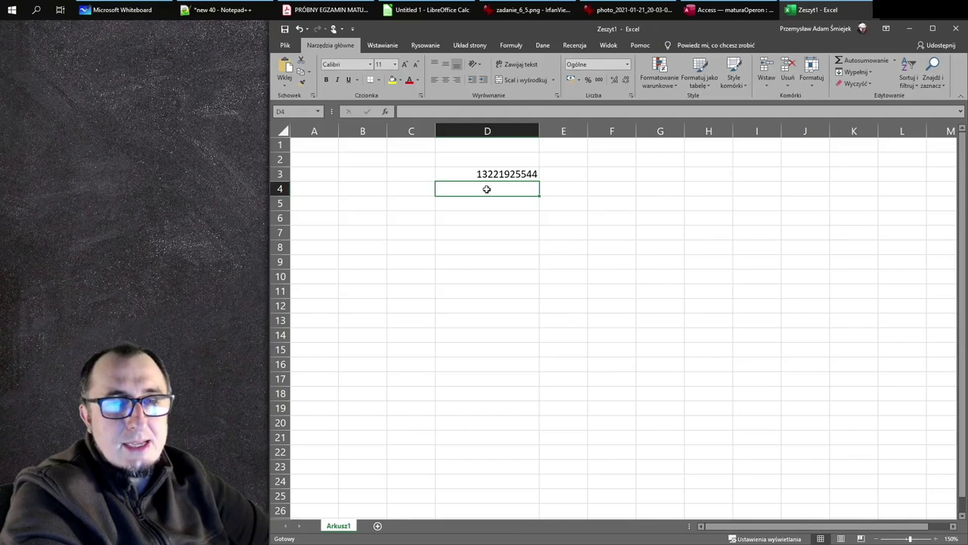
Step: Enter the formula =LEWY(D3;2) in cell D4 to extract the first two digits of the PESEL
double_click(487, 189)
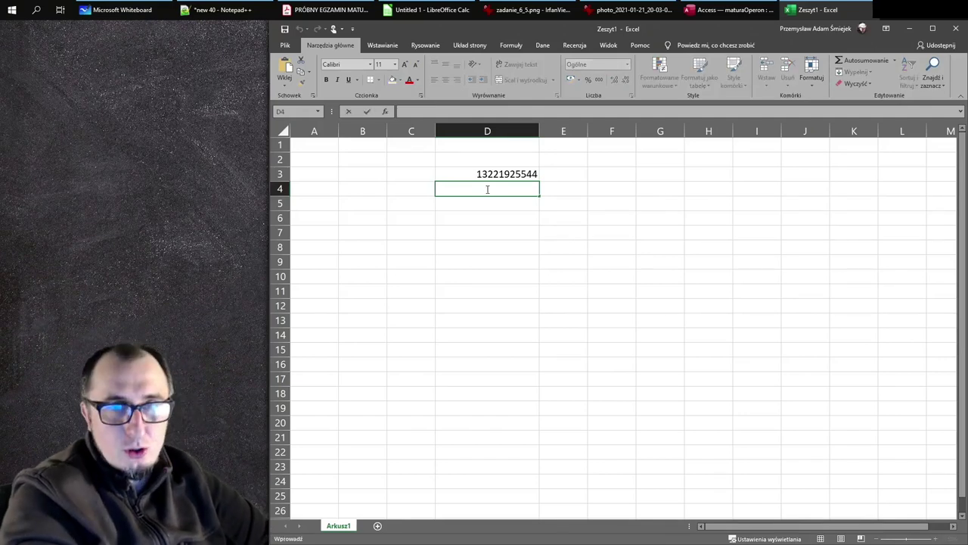
key(Escape)
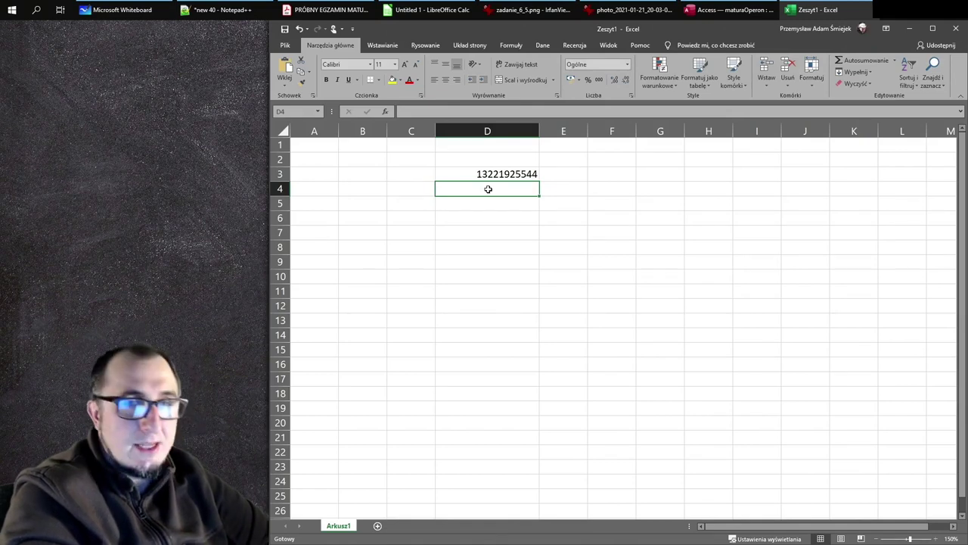
text(=le)
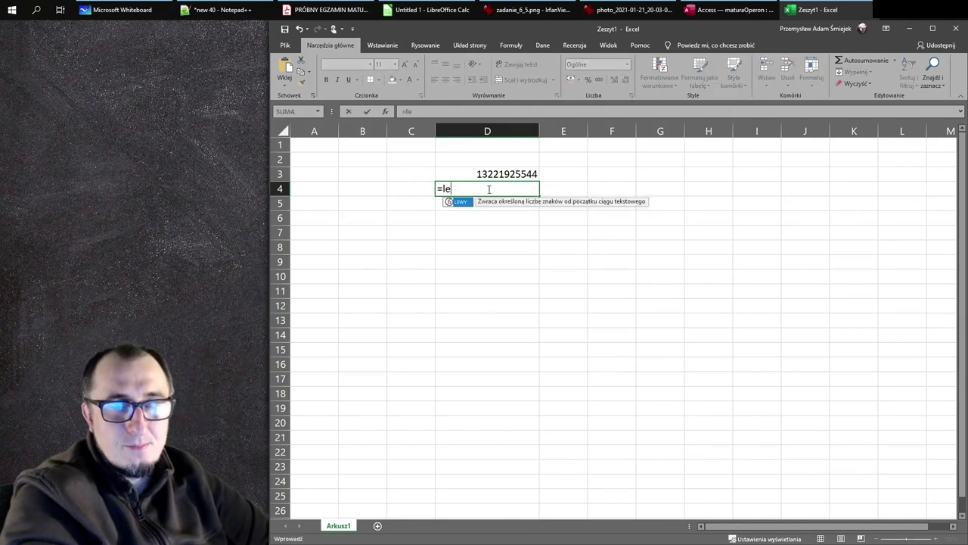
key(Return)
double_click(489, 189)
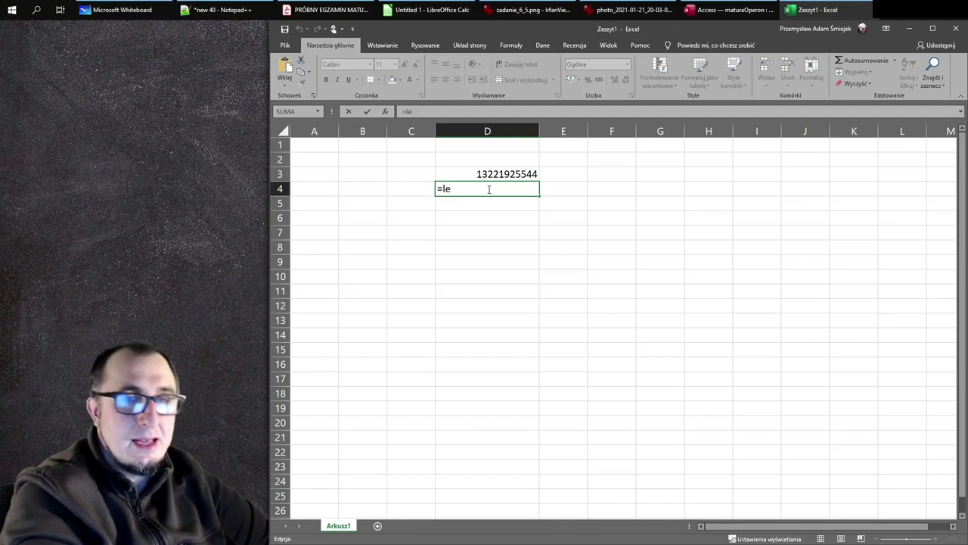
text(wy()
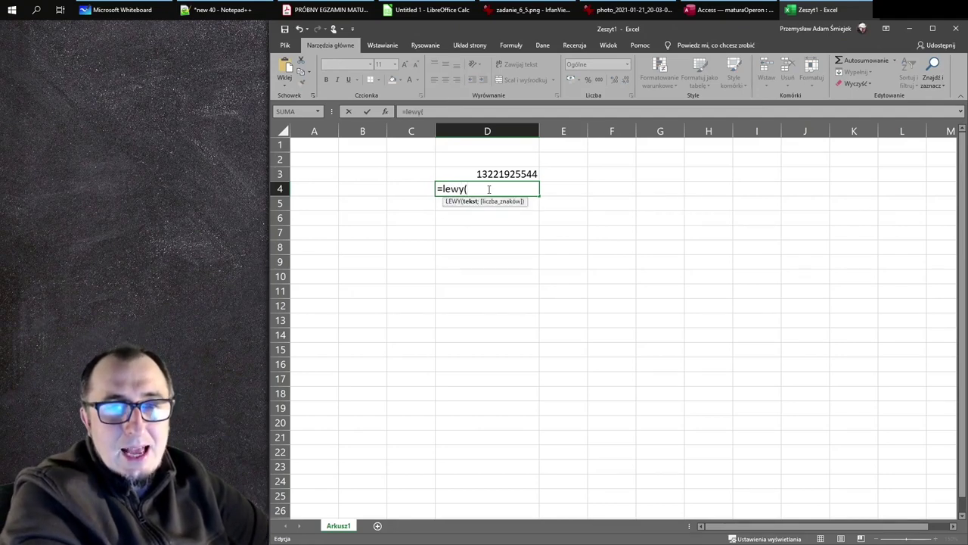
click(488, 175)
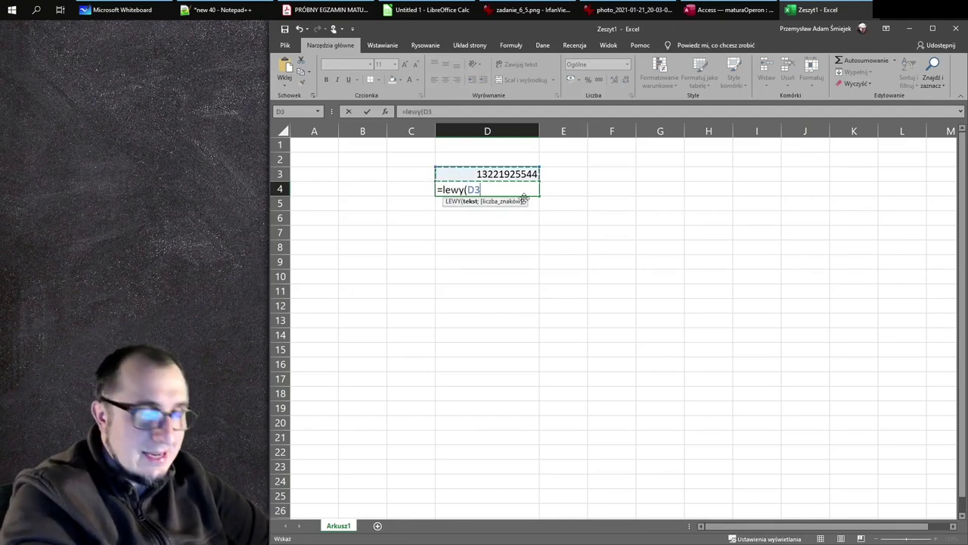
text(;2_)
key(Return)
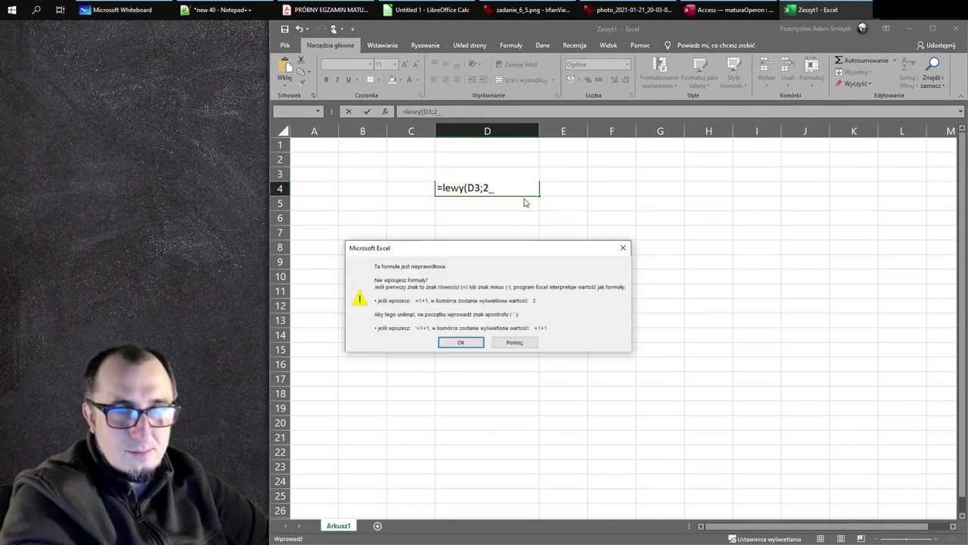
key(Return)
key(End)
key(BackSpace)
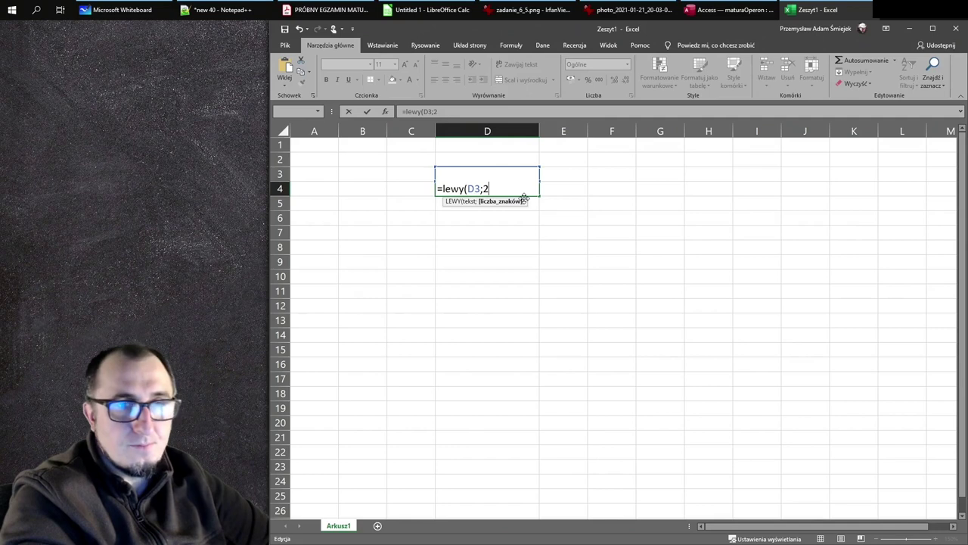
text())
key(Return)
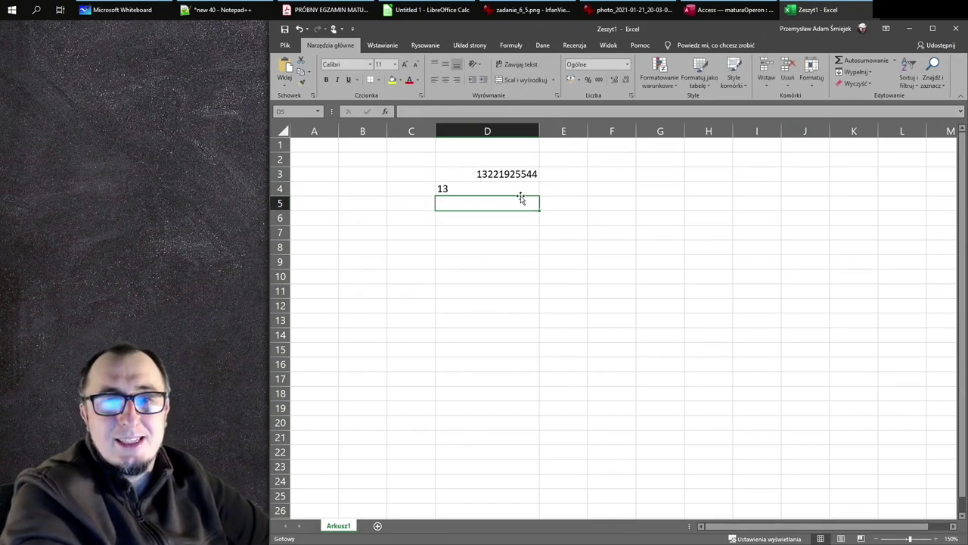
click(497, 189)
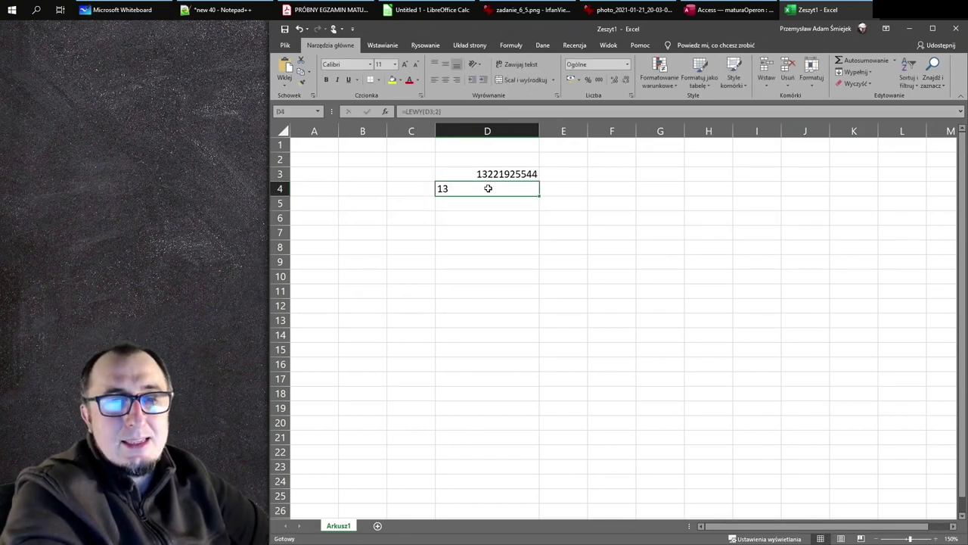
double_click(489, 188)
key(Escape)
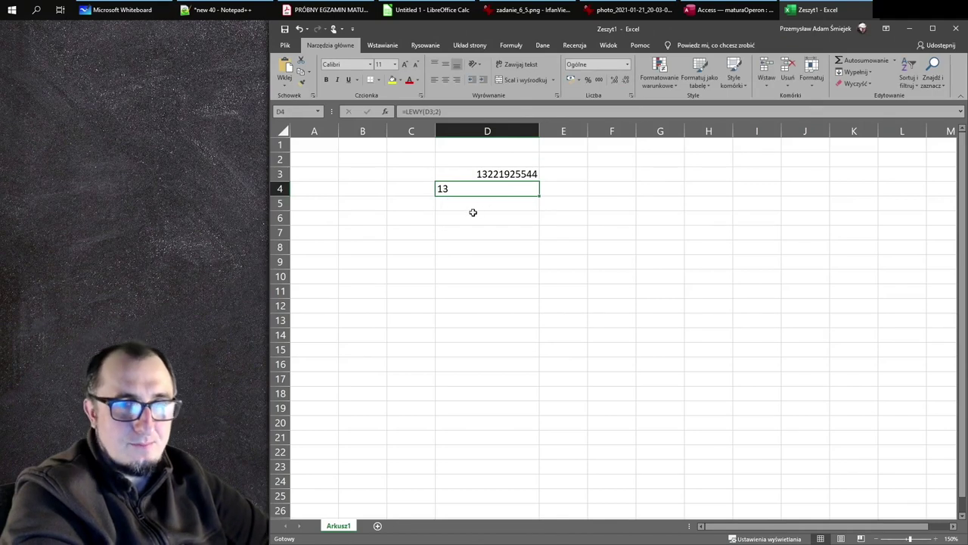
Step: Enter the formula =LEWY(D3;4) in cell D5 to extract the first four digits of the PESEL
click(474, 214)
click(476, 204)
text(lewy)
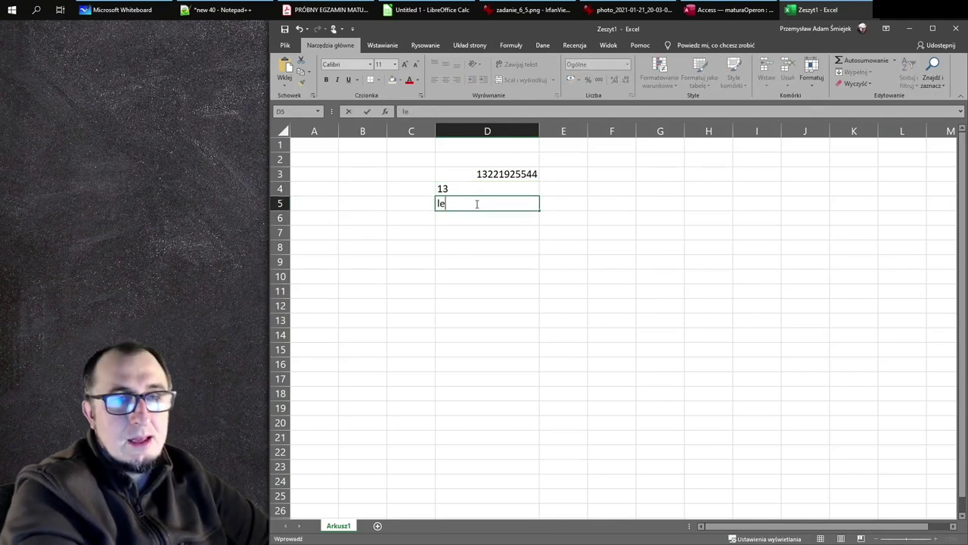
key(BackSpace)
key(BackSpace)
key(BackSpace)
key(BackSpace)
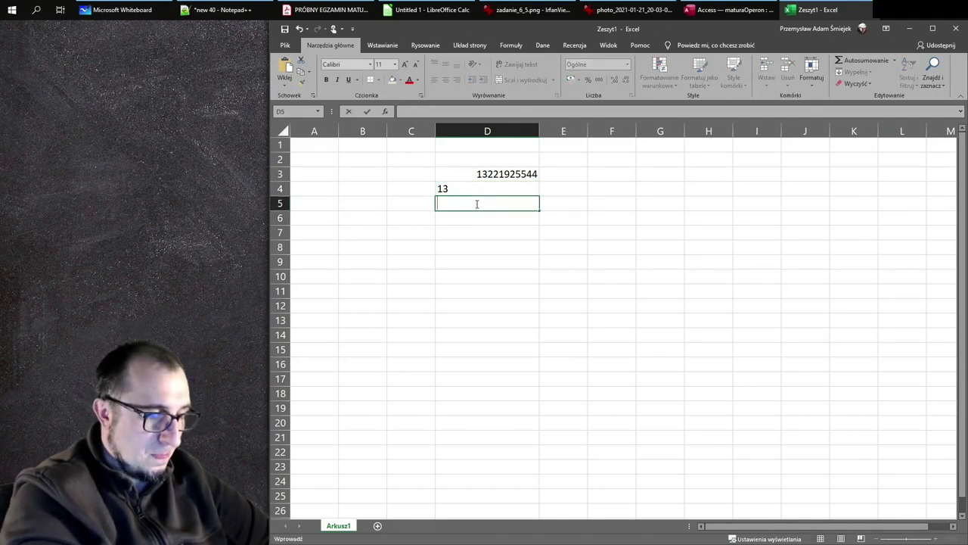
text(=lewy()
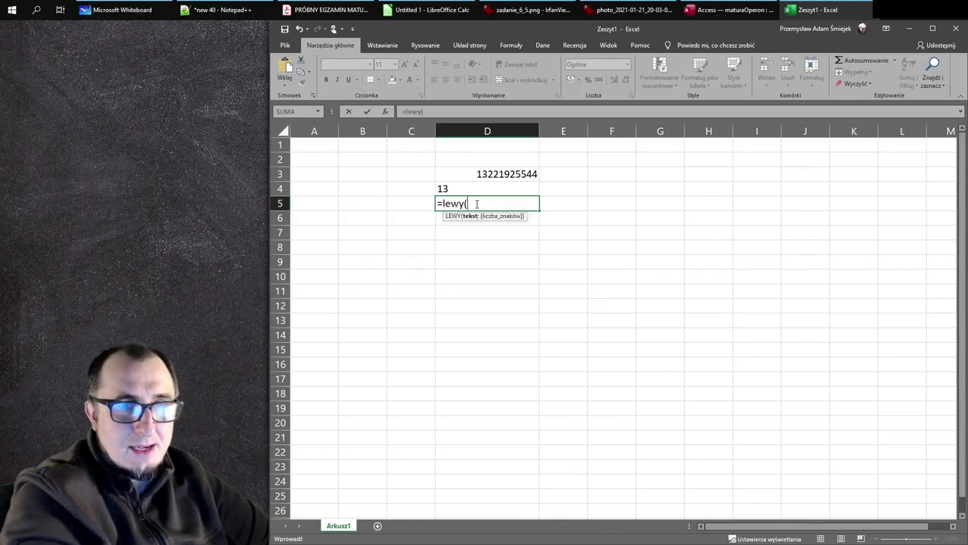
click(492, 175)
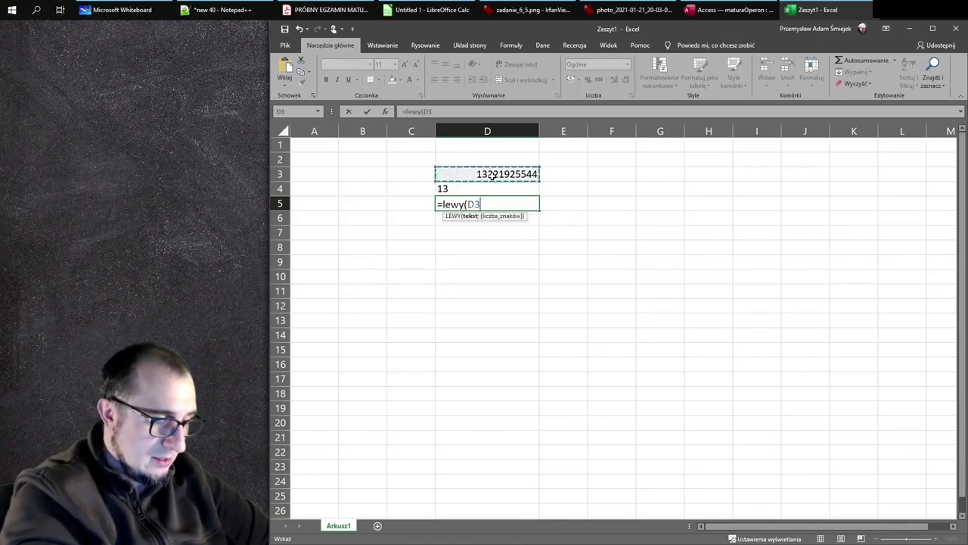
text(;4+)
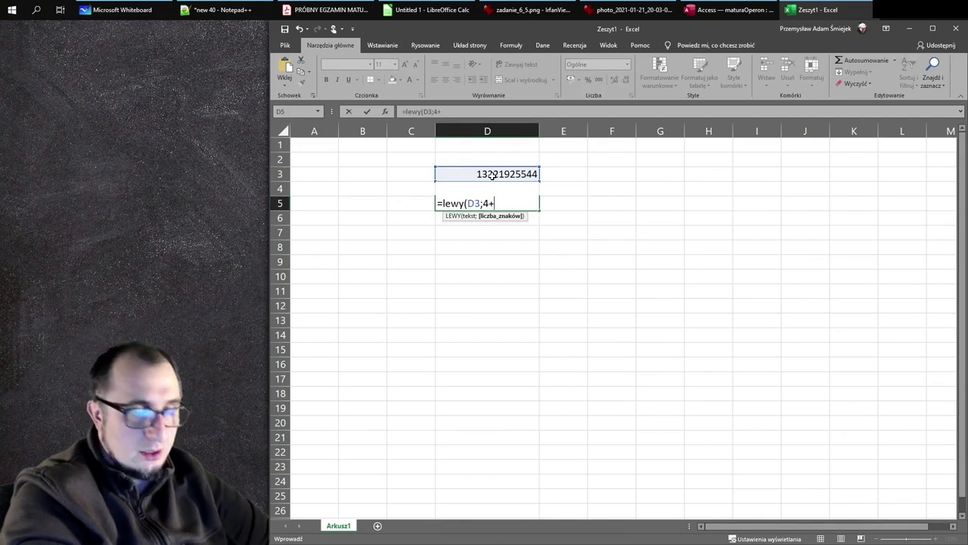
key(Return)
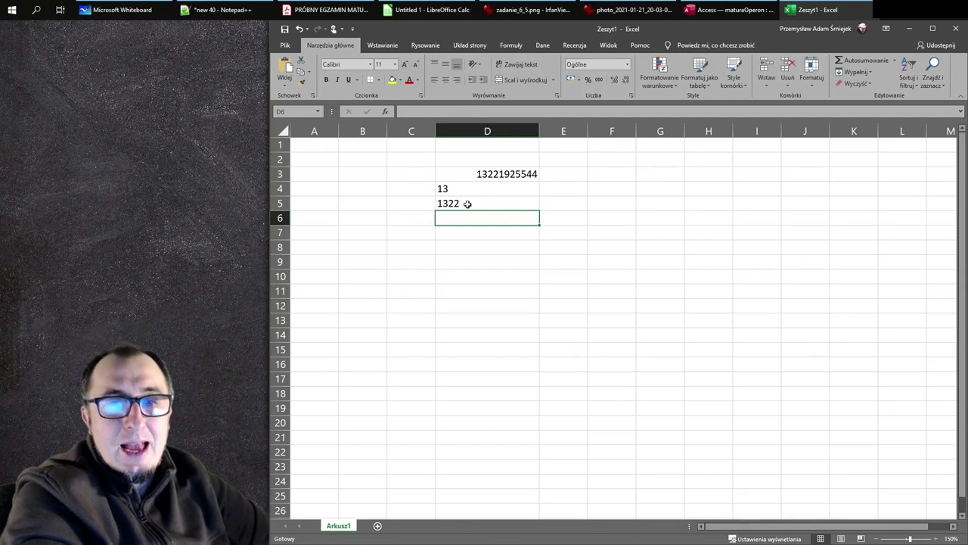
Step: Enter the formula =PRAWY(D5;2) in cell E5 to extract the month digits, and review it
double_click(468, 204)
key(Escape)
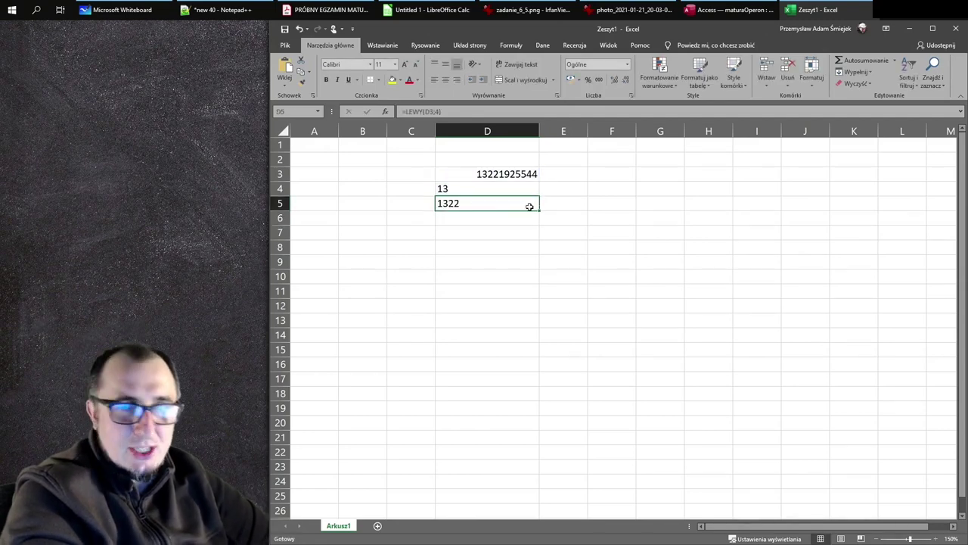
click(546, 207)
text(=prawy()
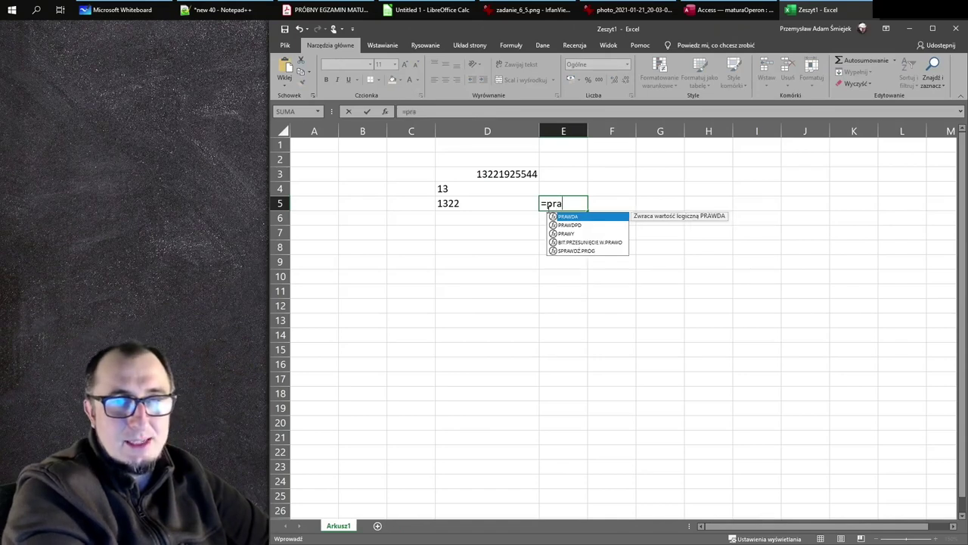
click(475, 209)
text(;2)
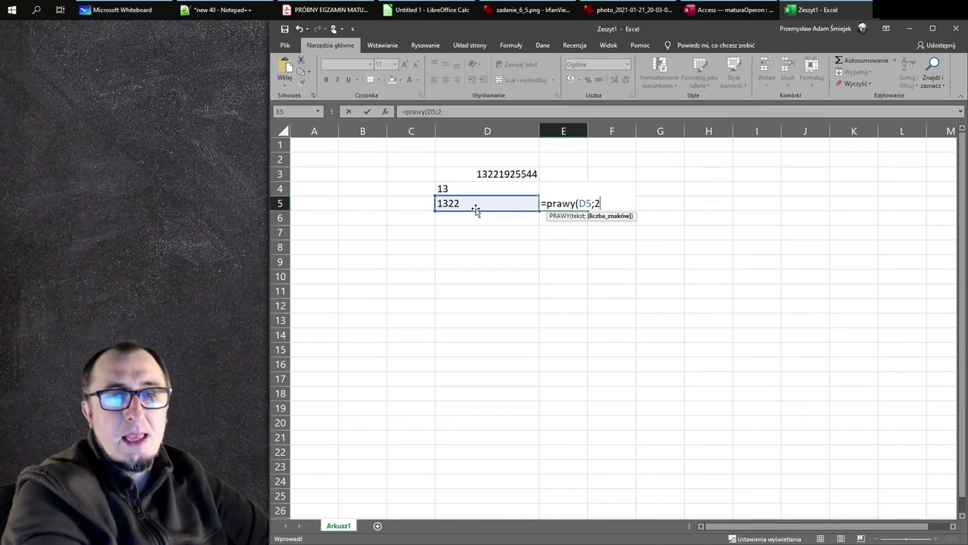
key(Return)
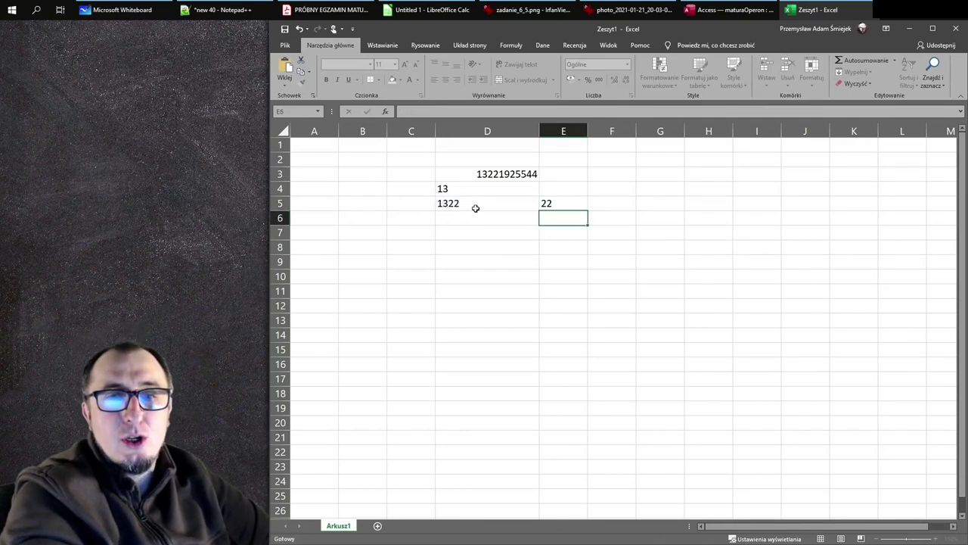
double_click(552, 202)
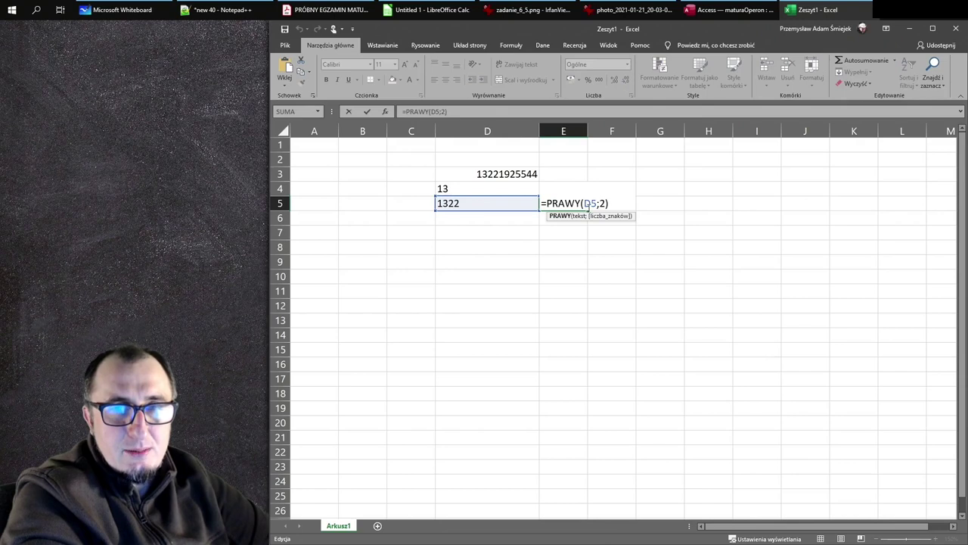
drag(585, 203, 546, 203)
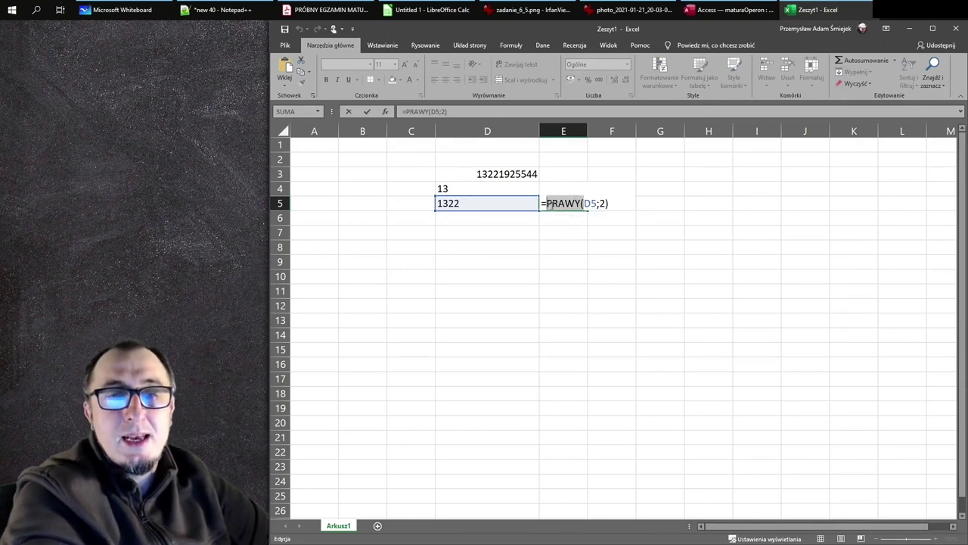
key(Escape)
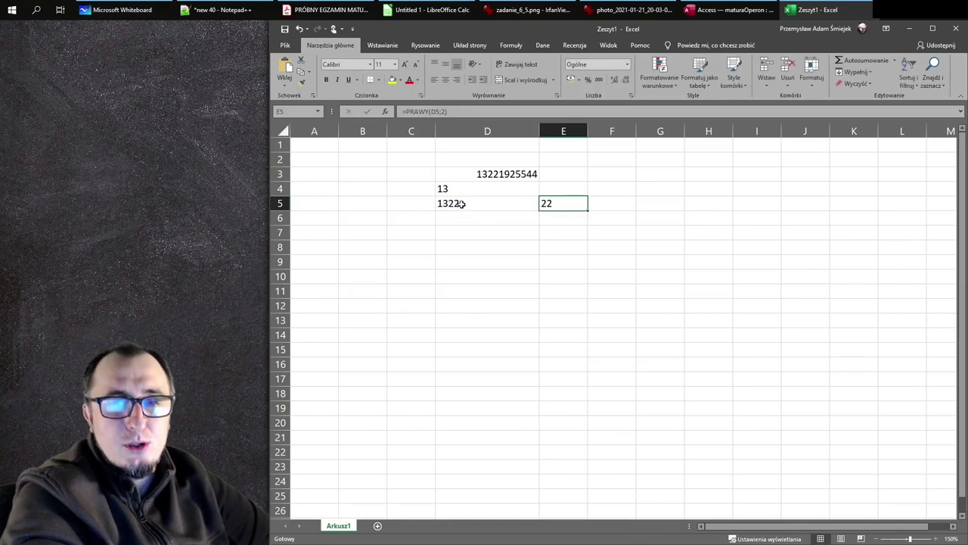
Step: Enter the formula =LEWY(D3;6) in cell D6 to extract the first six digits of the PESEL
click(499, 220)
text(=lew)
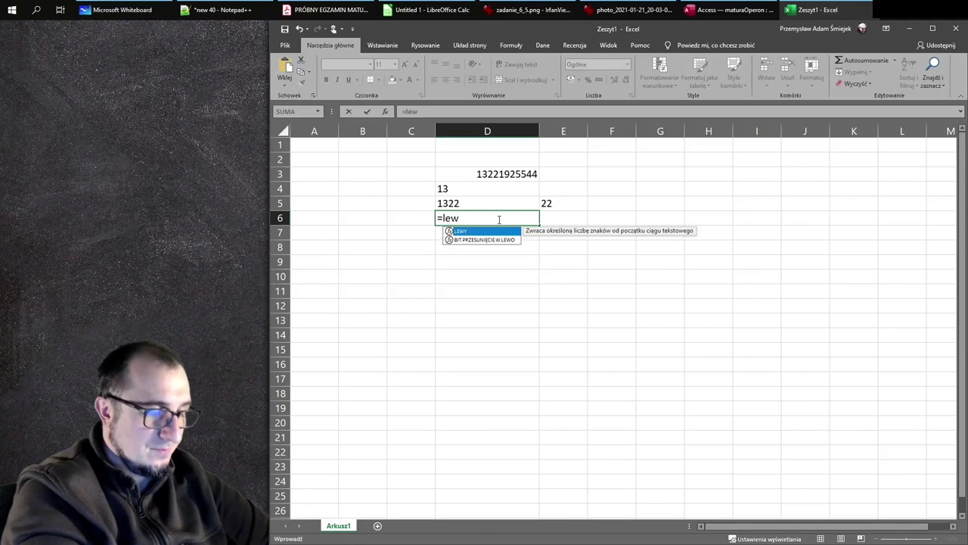
text(y()
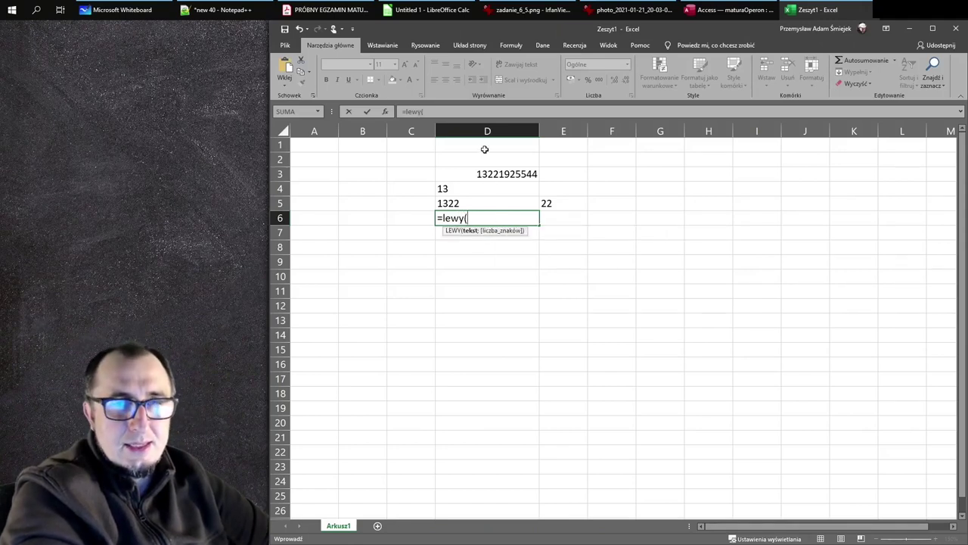
click(491, 175)
text(;6))
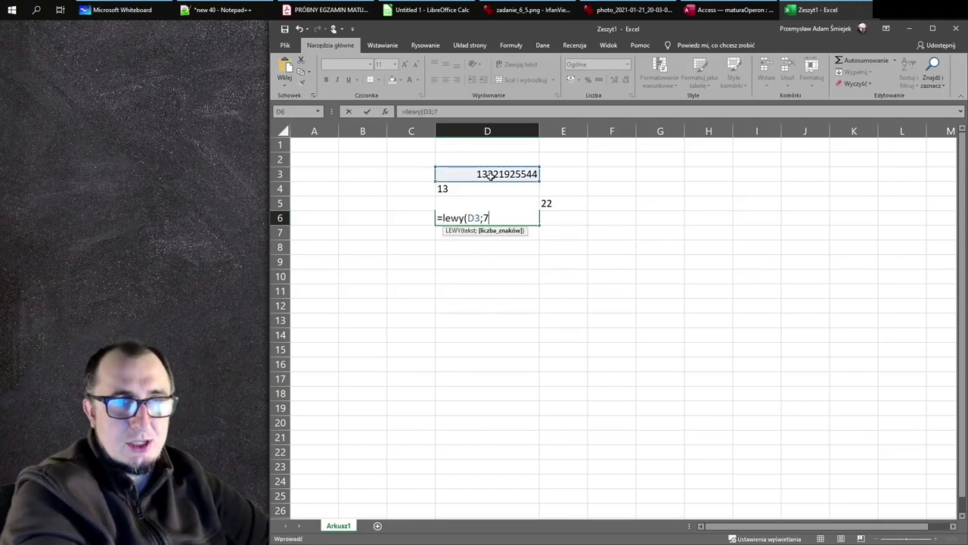
key(Return)
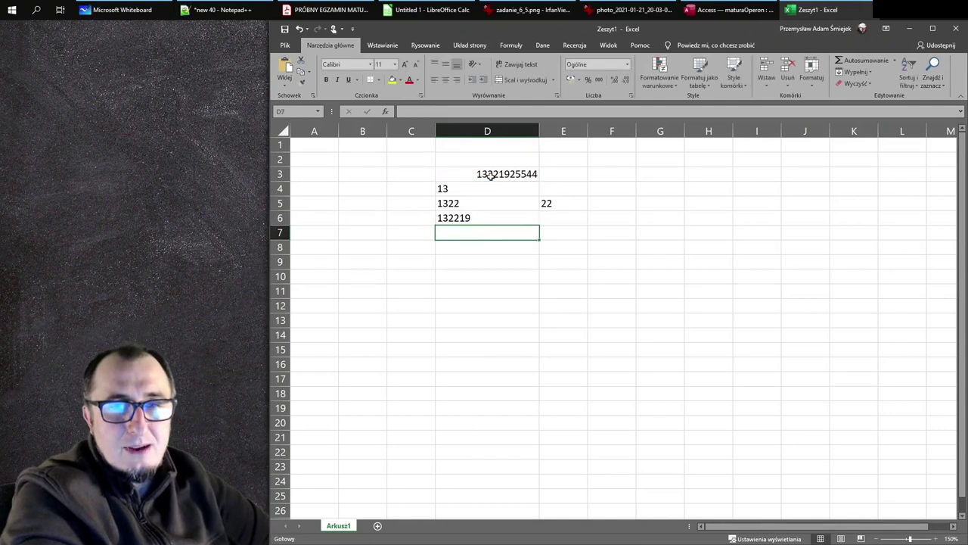
Step: Copy the PRAWY formula from cell E5 into cell E6 to extract the day digits
click(562, 214)
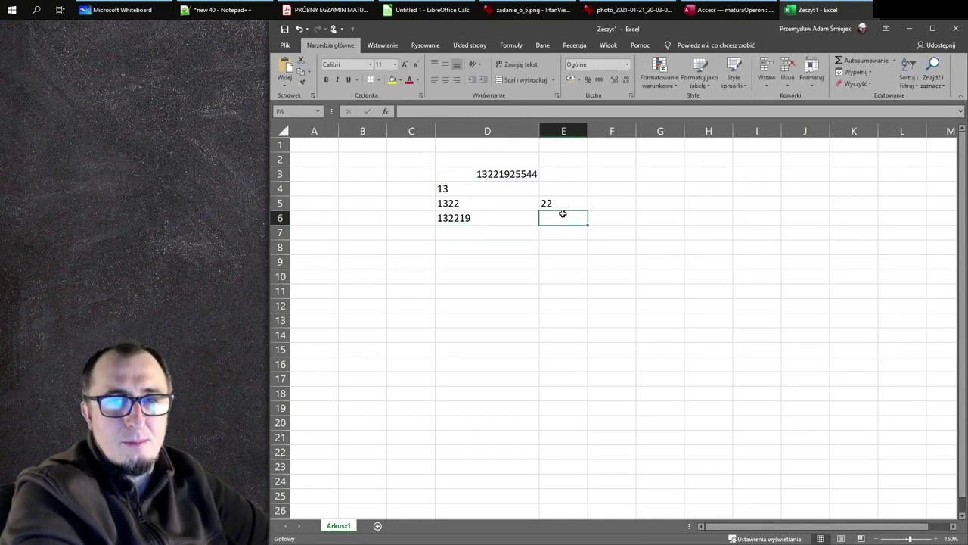
click(563, 207)
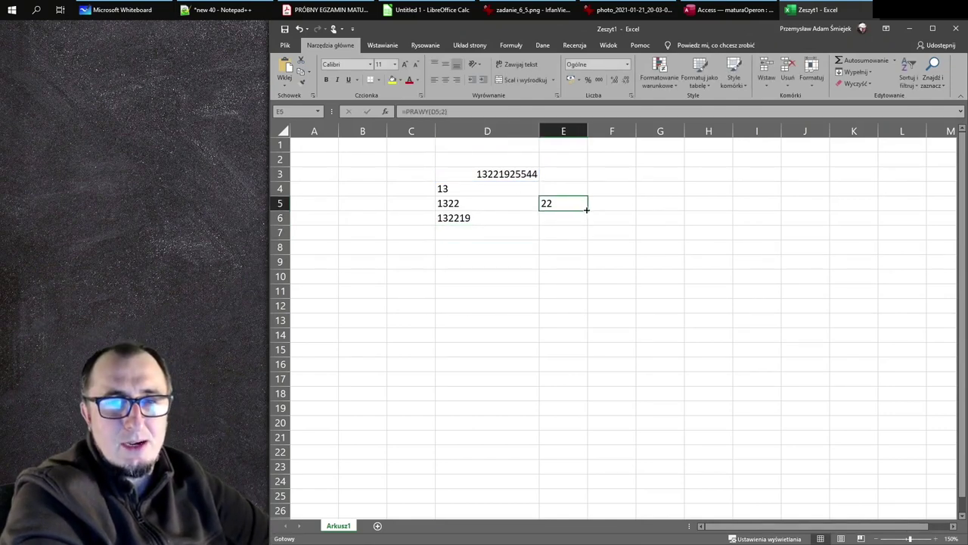
drag(587, 209, 587, 224)
click(553, 230)
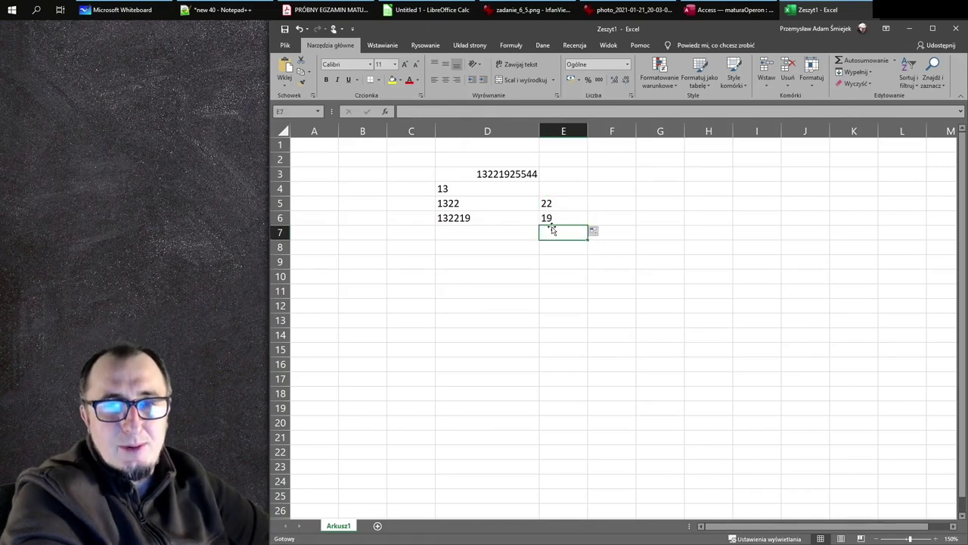
click(495, 189)
click(553, 206)
click(551, 223)
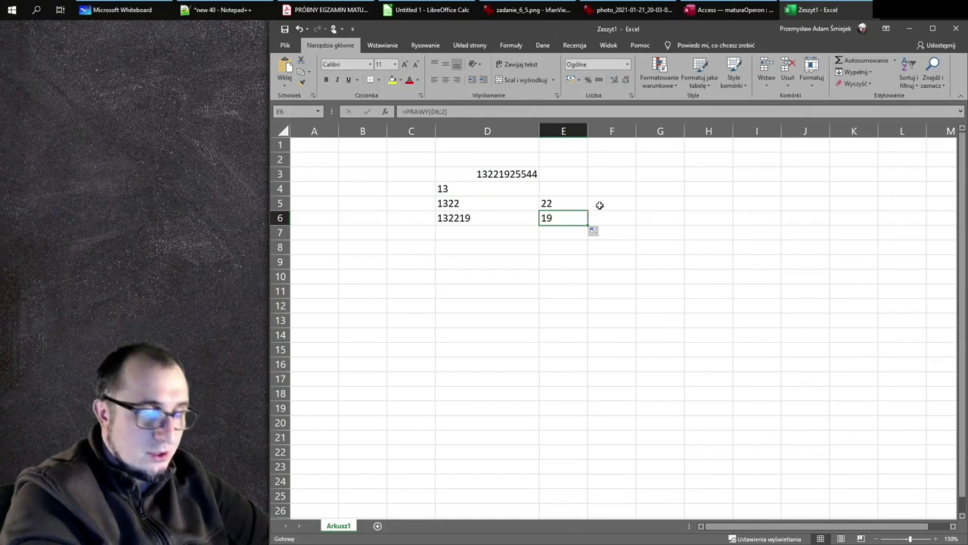
Step: Enter the formula =E5/11 in cell F5 to test arithmetic on the extracted month digits
click(600, 205)
text(=)
click(550, 205)
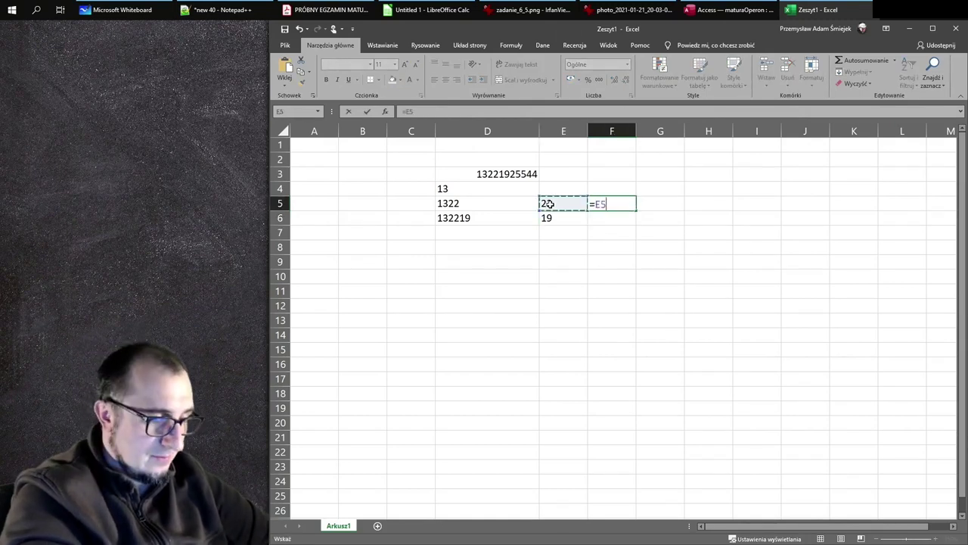
text(/11)
key(Return)
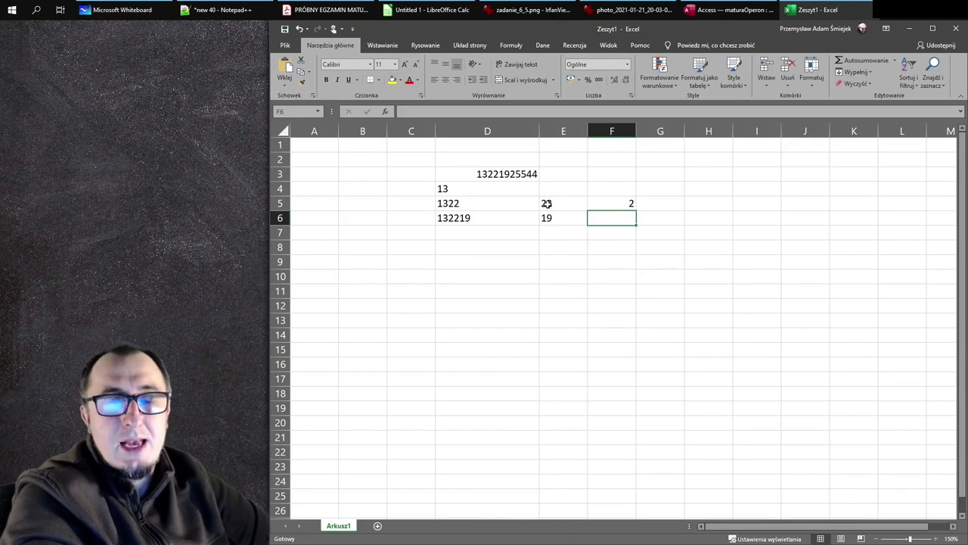
Step: Examine the LEWY formula in cell D4
click(463, 192)
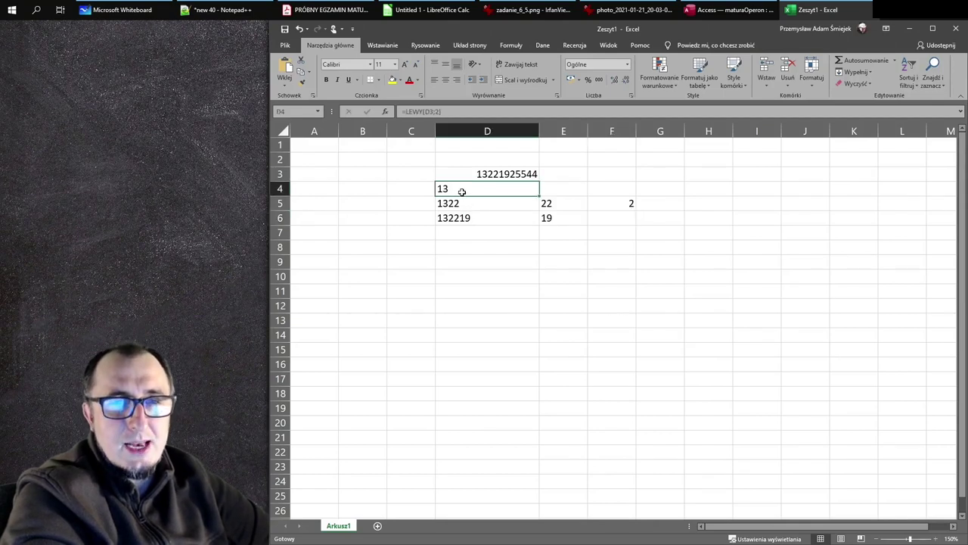
double_click(462, 192)
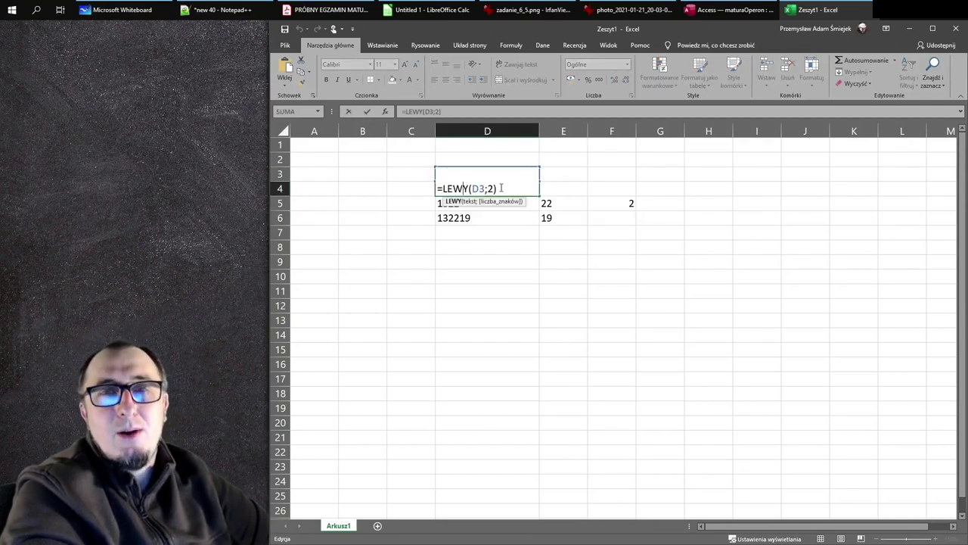
drag(499, 187, 430, 184)
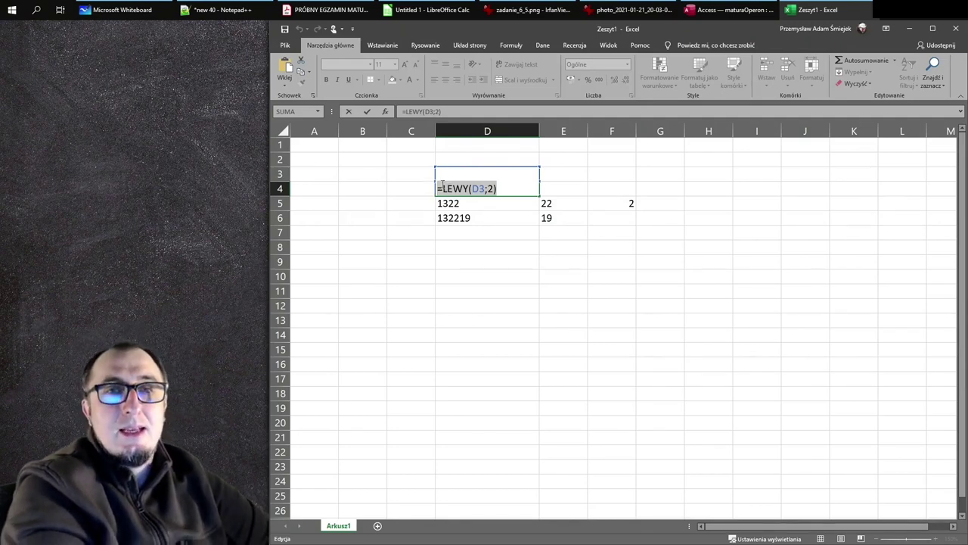
Step: Switch to the maturaOperon database in Access, search its help for "date" and open the Funkcja Date article
click(730, 10)
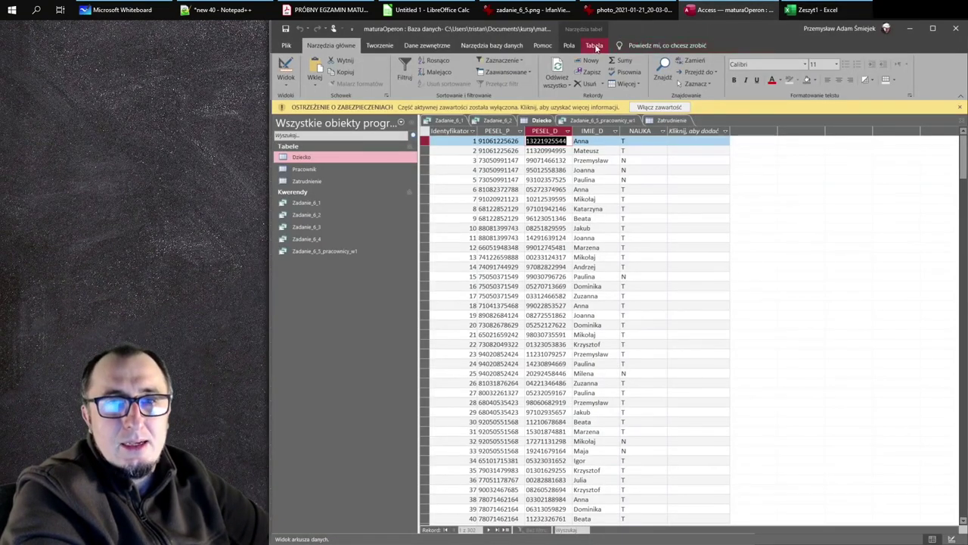
click(542, 45)
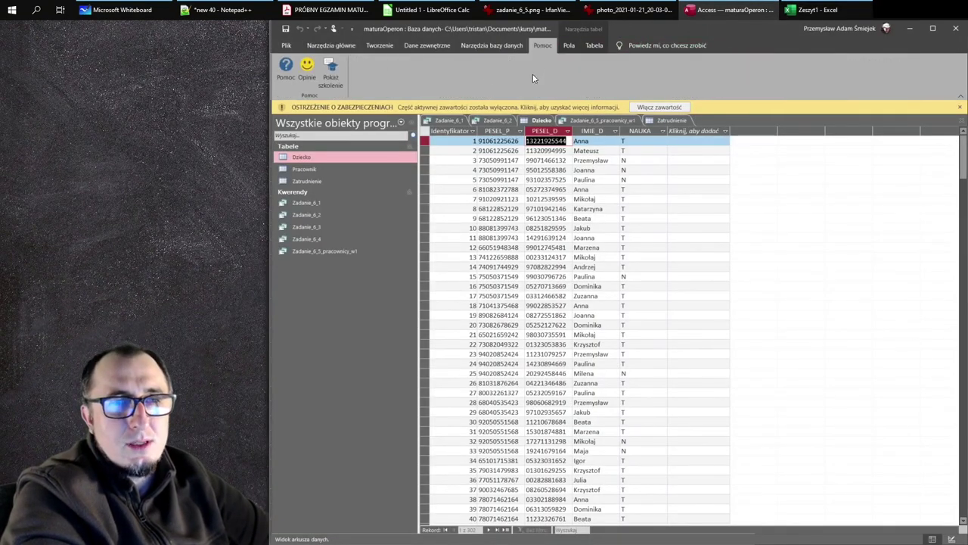
click(281, 68)
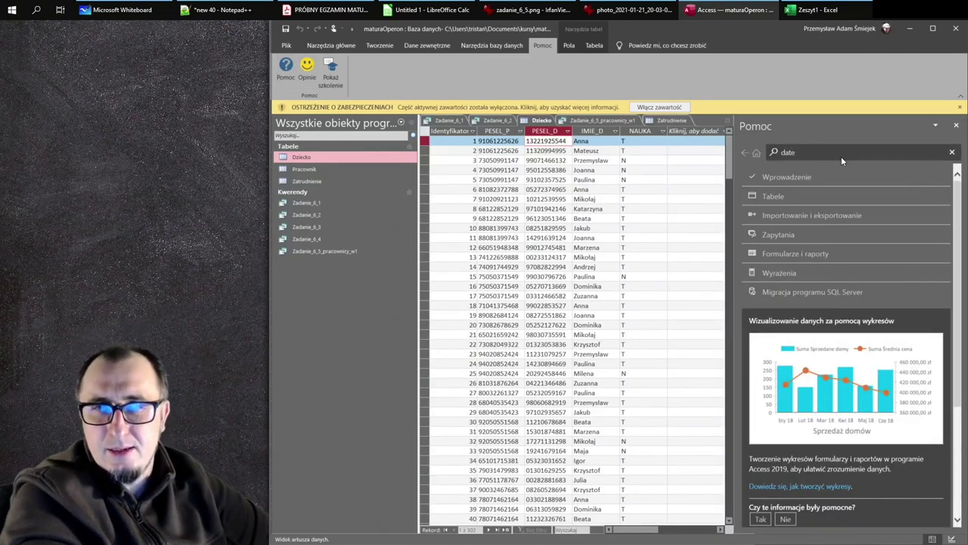
key(Return)
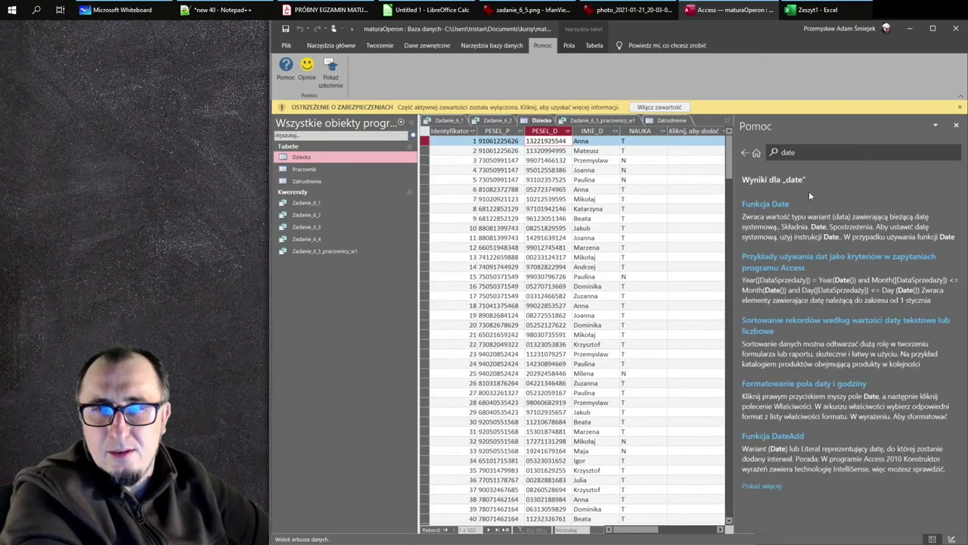
click(773, 206)
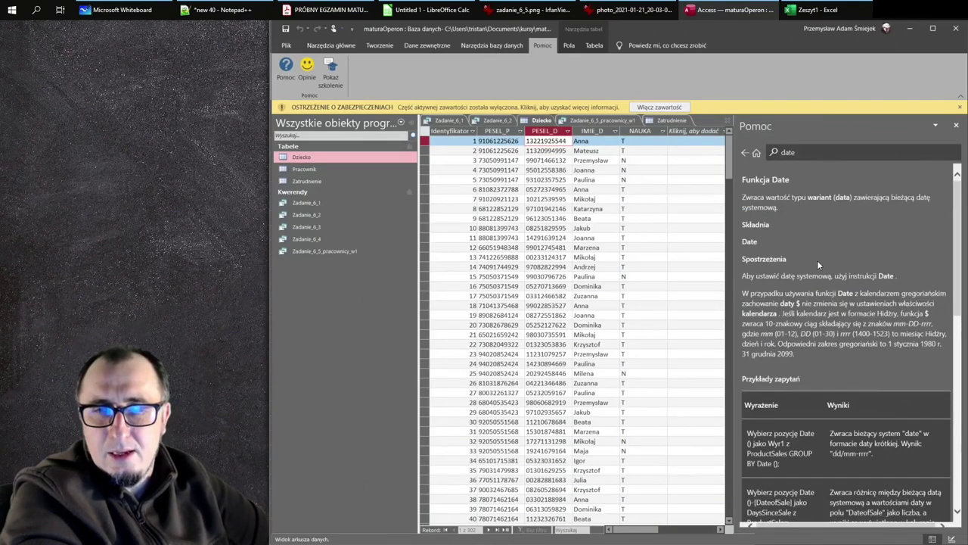
Step: Read through the Funkcja Date article, including its syntax, query examples and VBA examples
scroll(819, 265, down, 6)
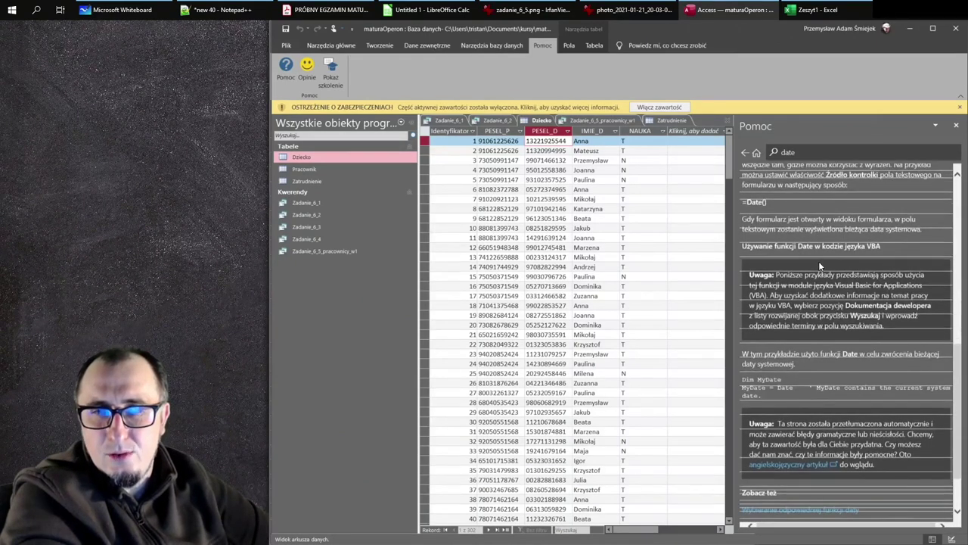
scroll(819, 261, down, 3)
scroll(819, 261, up, 5)
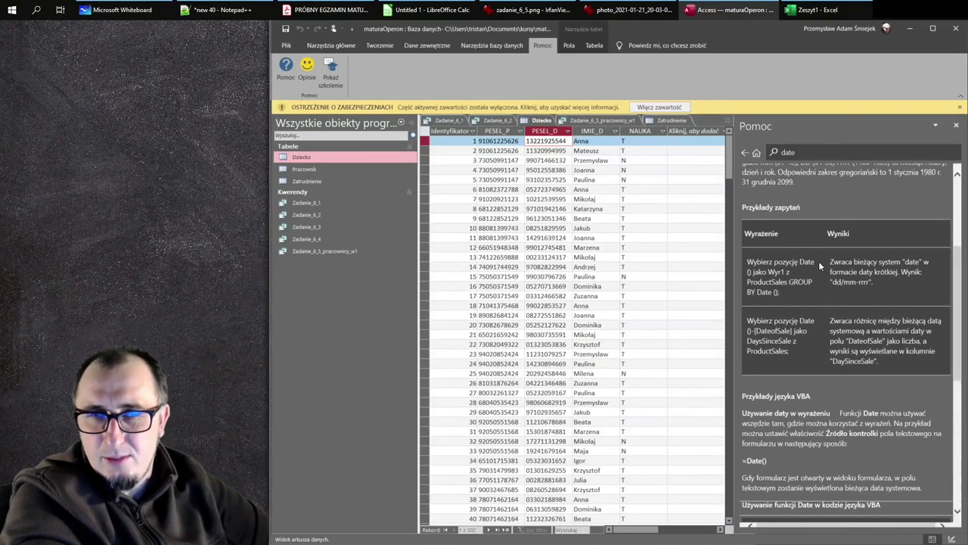
scroll(819, 265, down, 4)
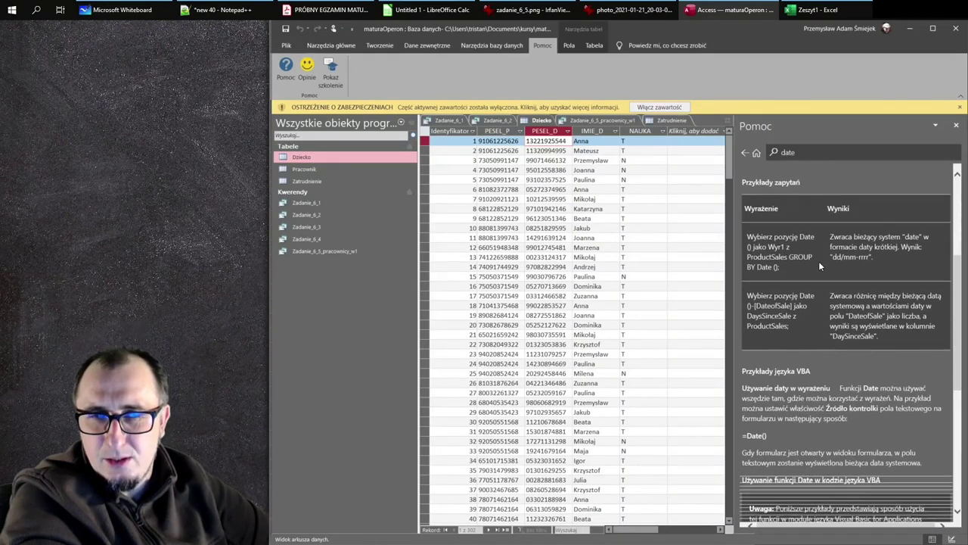
scroll(818, 261, up, 7)
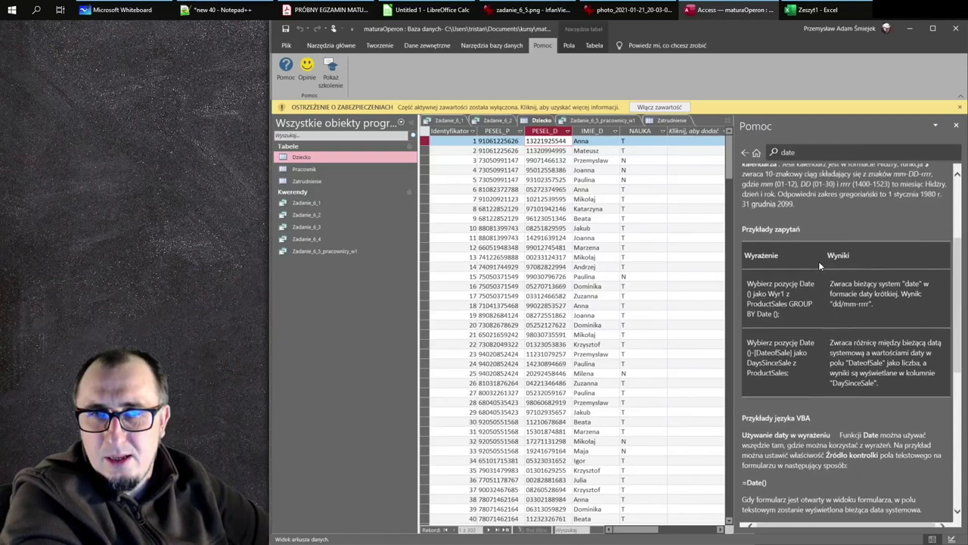
scroll(819, 261, up, 1)
scroll(819, 265, up, 3)
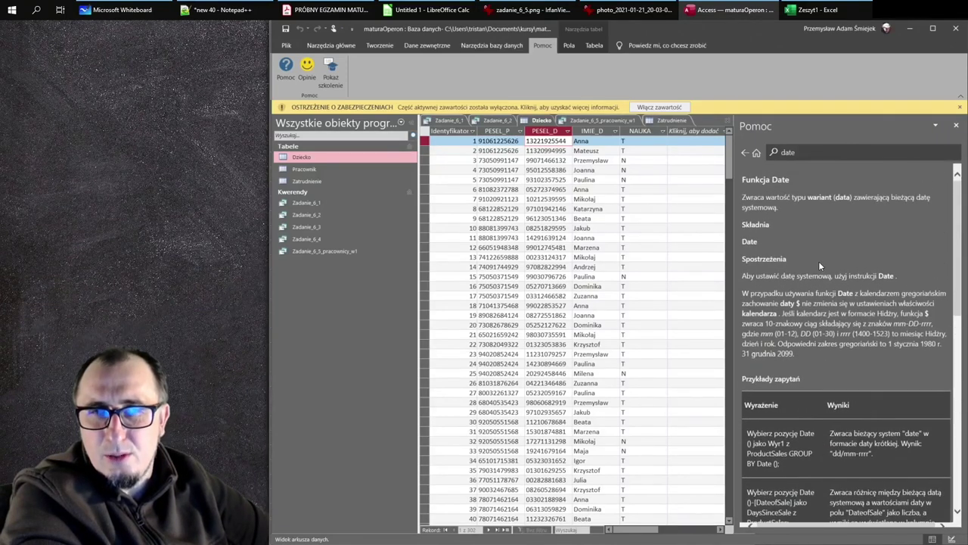
Step: Search the Access help for "dateserial" and examine the year argument in the Funkcja DateSerial article's example
click(809, 152)
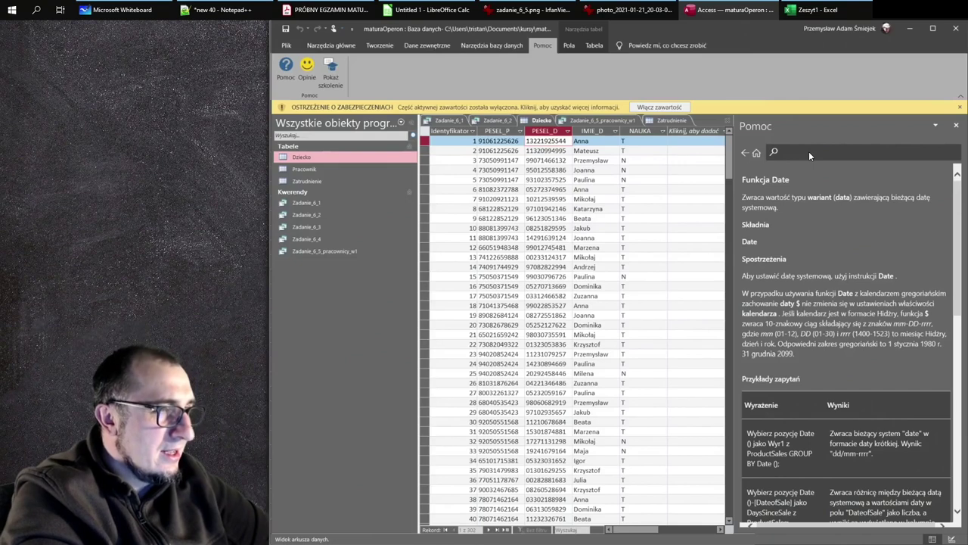
text(dateserial)
key(Return)
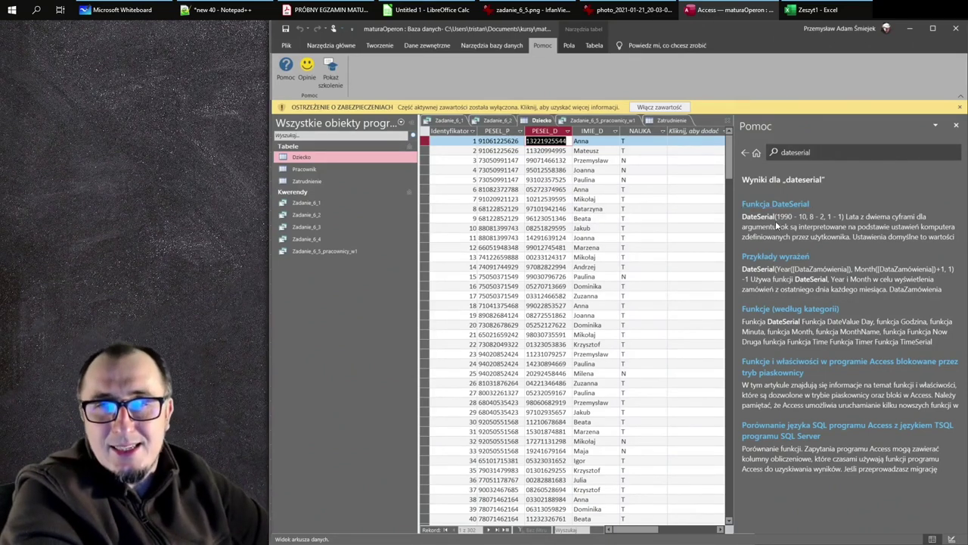
click(782, 205)
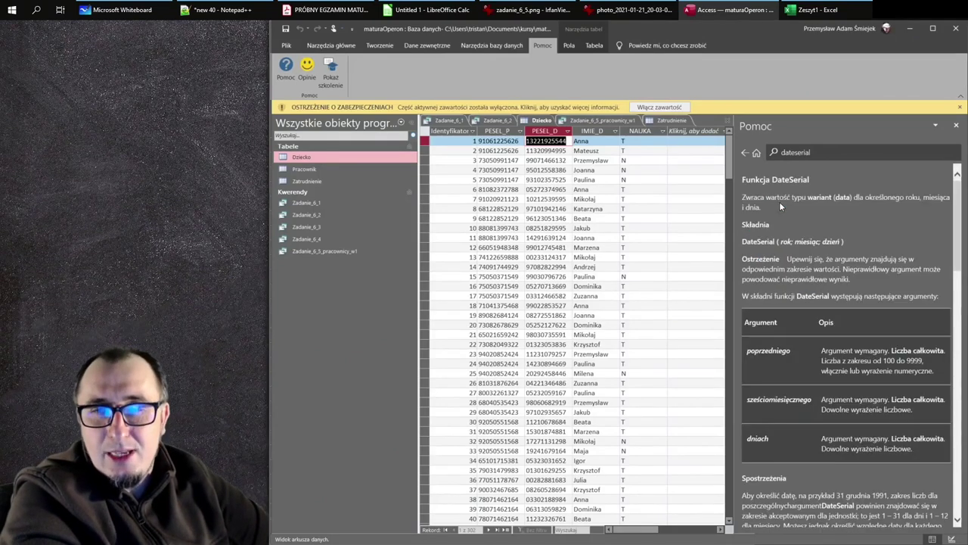
scroll(809, 239, down, 5)
scroll(810, 239, down, 2)
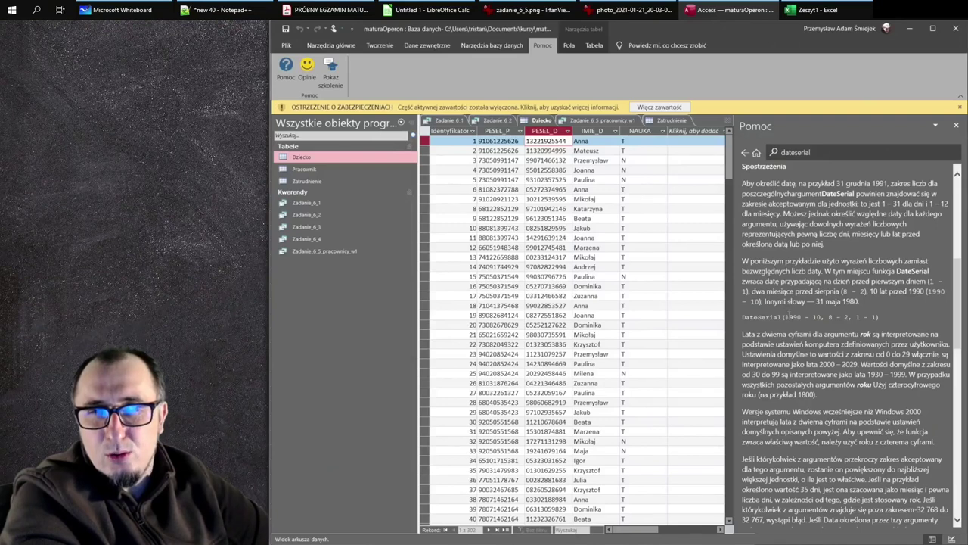
drag(785, 317, 823, 317)
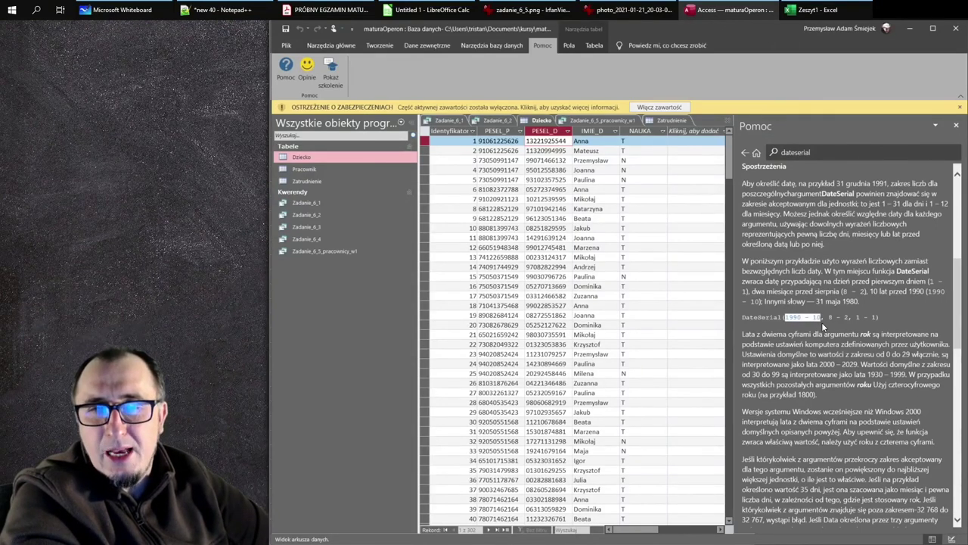
Step: Review the month and day arguments in the DateSerial example, then switch to Excel and examine the formulas in D5, E5 and F5
drag(875, 316, 860, 322)
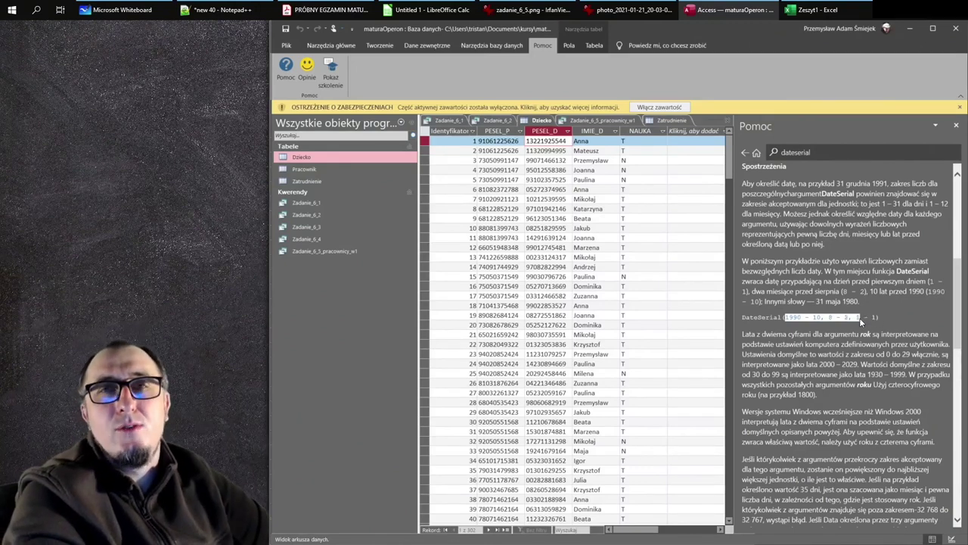
click(844, 9)
key(Escape)
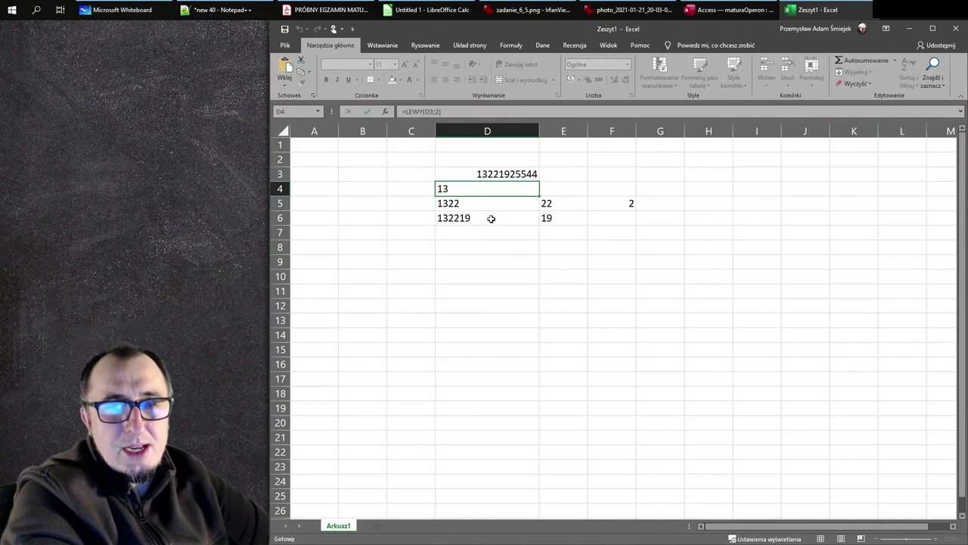
click(575, 203)
click(597, 202)
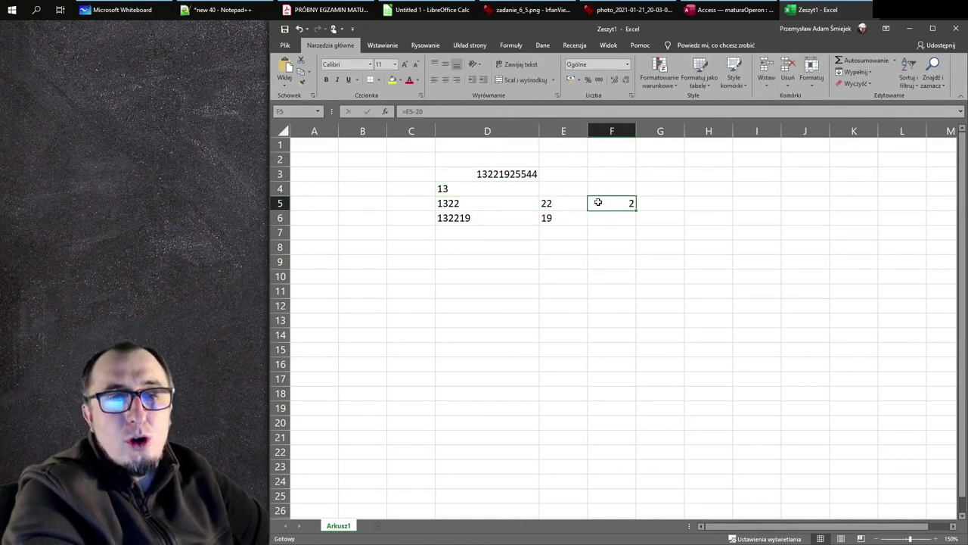
click(478, 193)
click(492, 207)
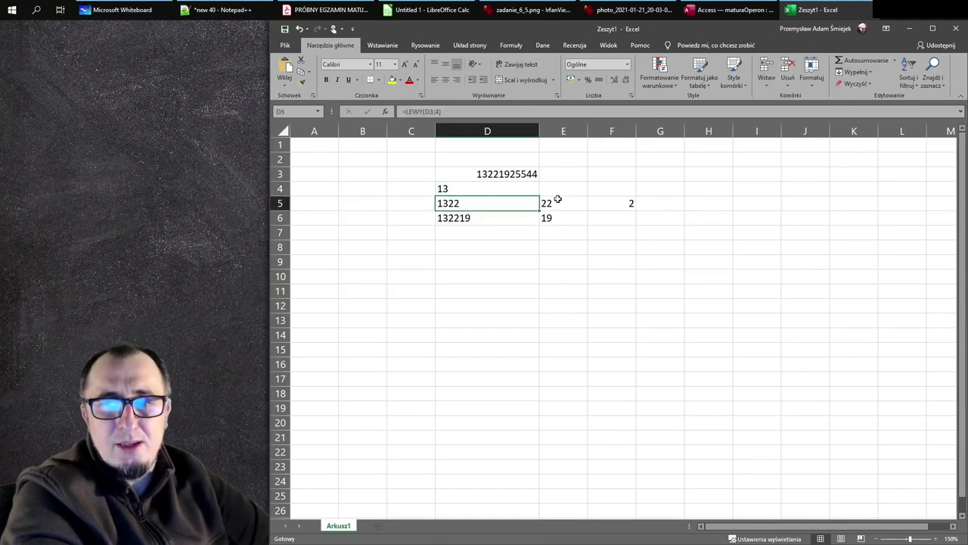
click(560, 200)
click(639, 204)
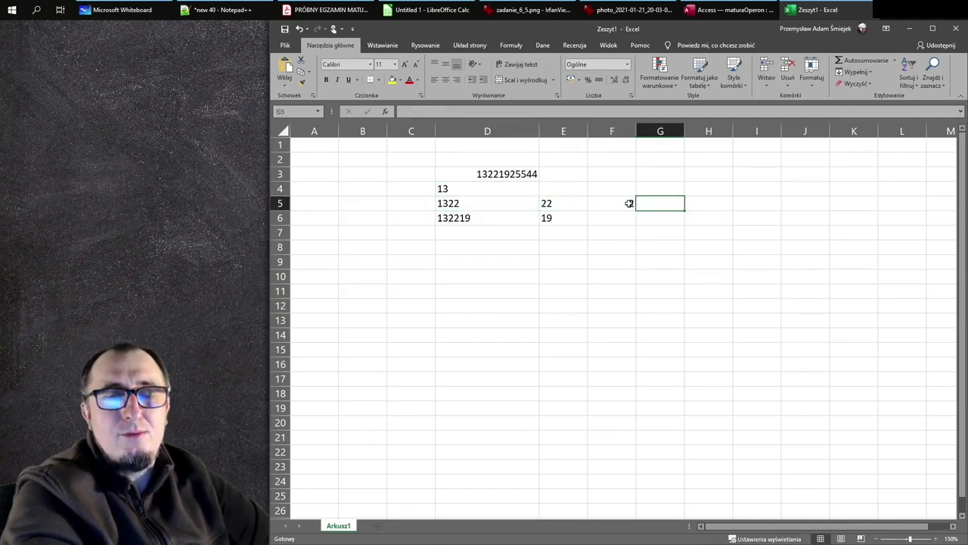
click(627, 204)
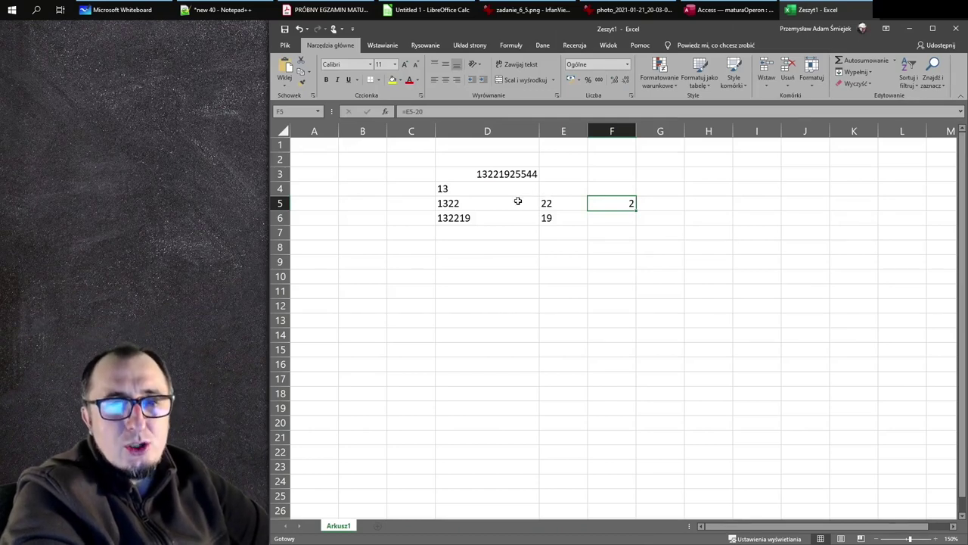
double_click(539, 202)
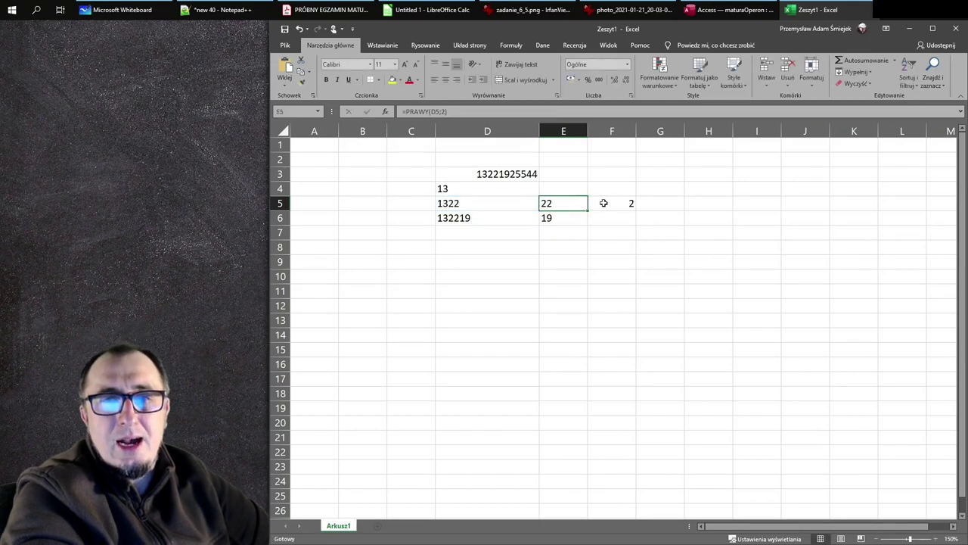
double_click(603, 202)
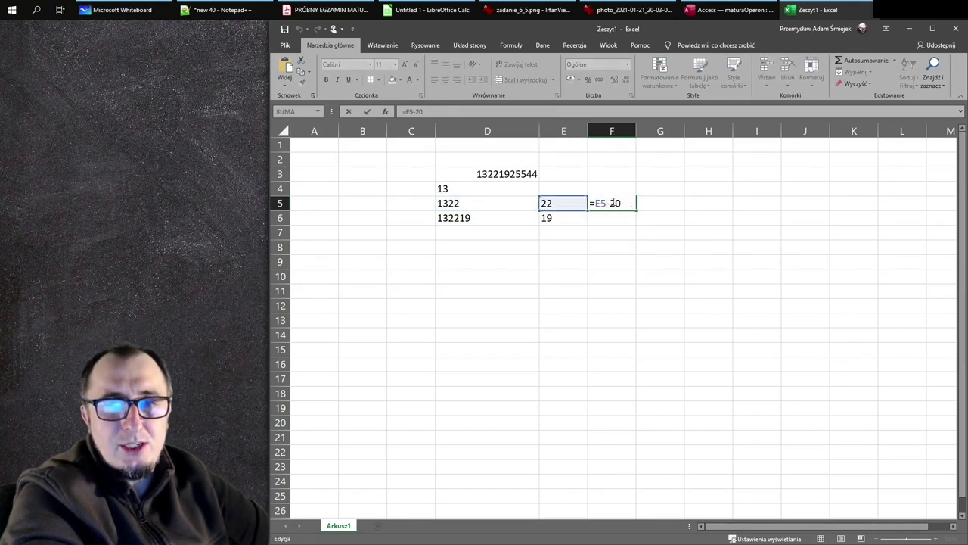
key(Escape)
Step: Change the formula in D5 to =PRAWY(LEWY(D3;4);2)-20 so it extracts the month in a single cell
double_click(464, 203)
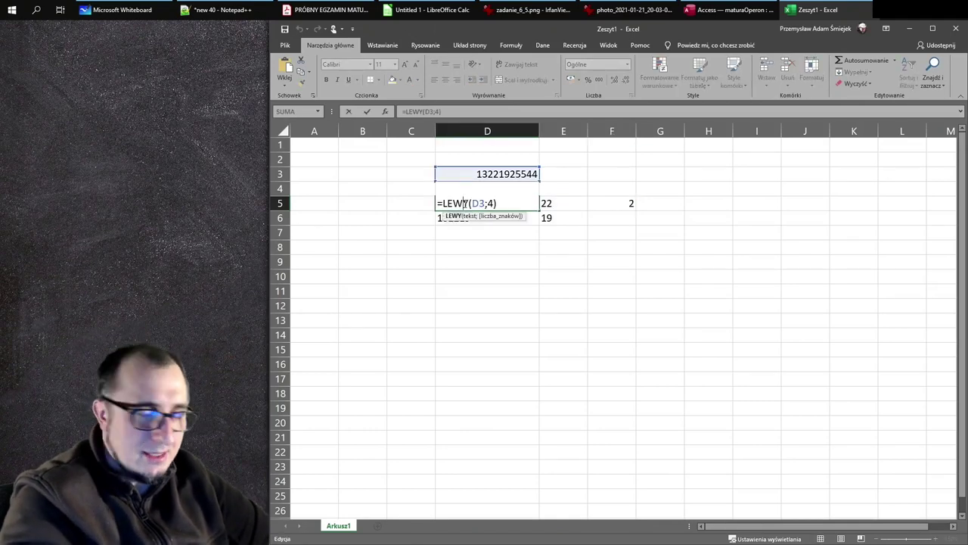
key(Home)
key(Right)
text(Prawy)
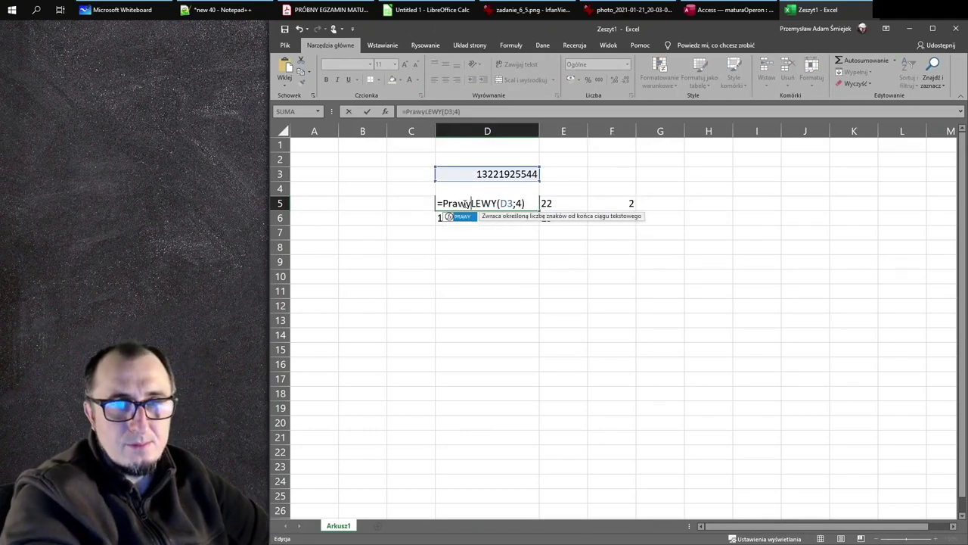
text(()
key(End)
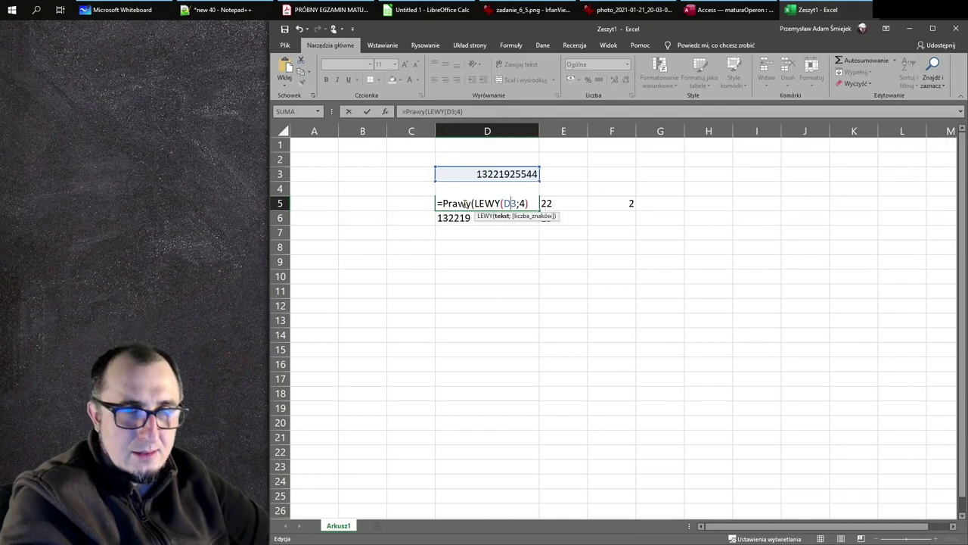
text(;)
text(2)-20)
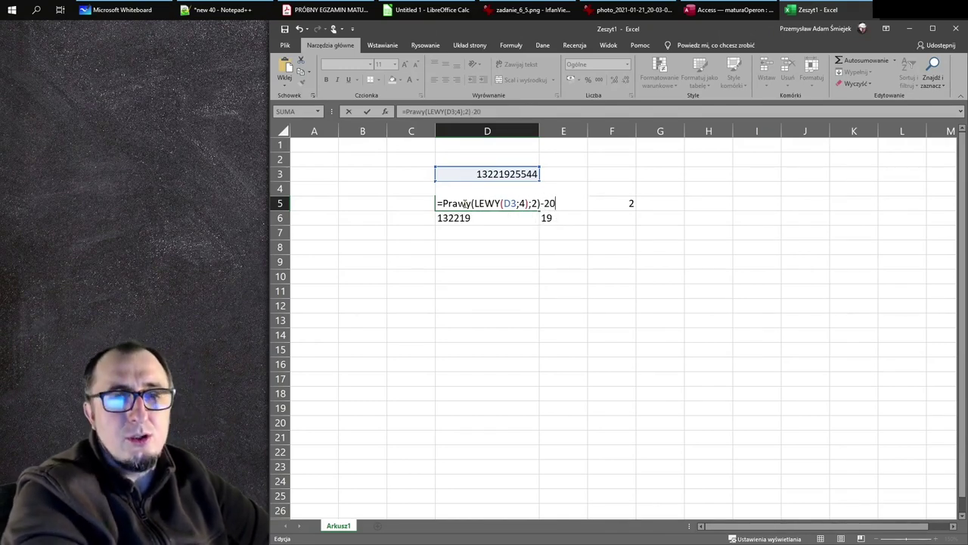
key(Return)
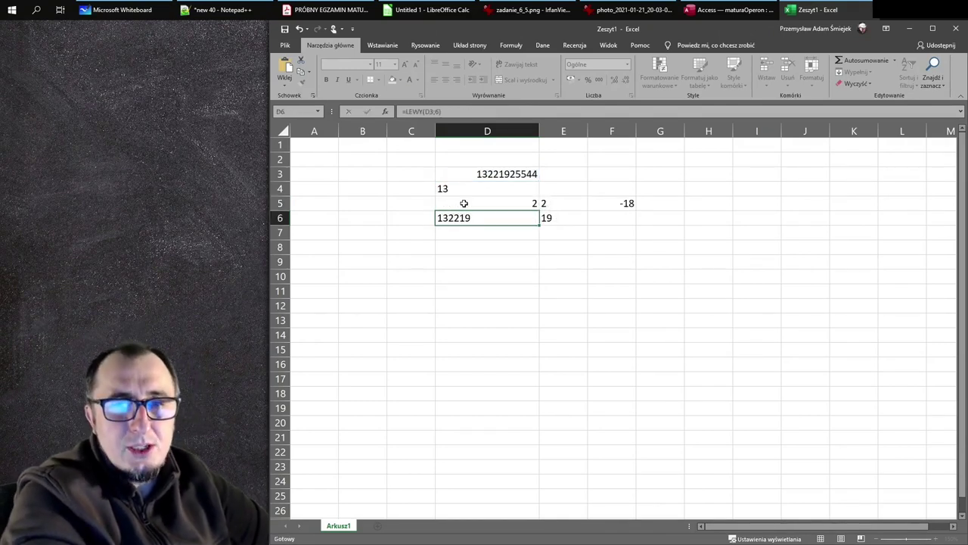
Step: Widen column D and examine the combined PRAWY and LEWY formula in D5
click(467, 204)
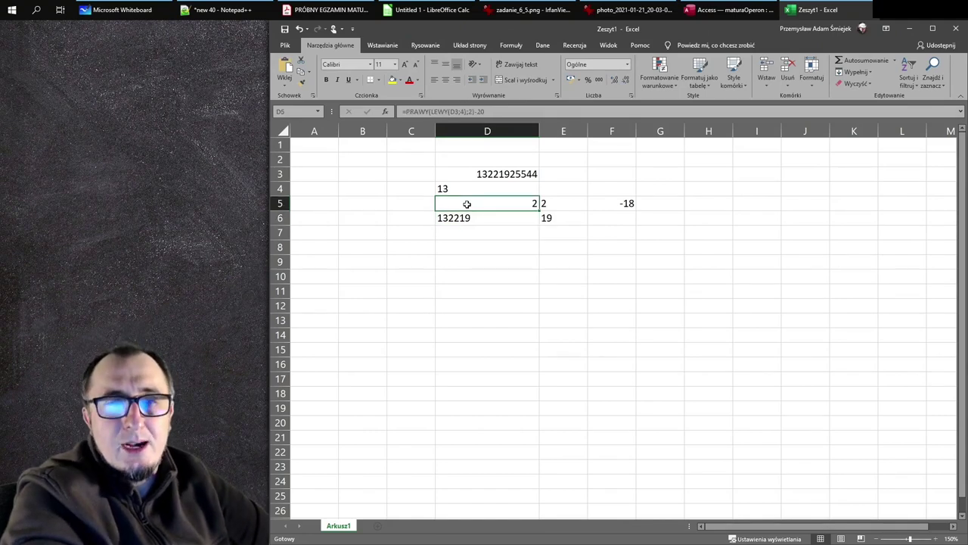
double_click(467, 204)
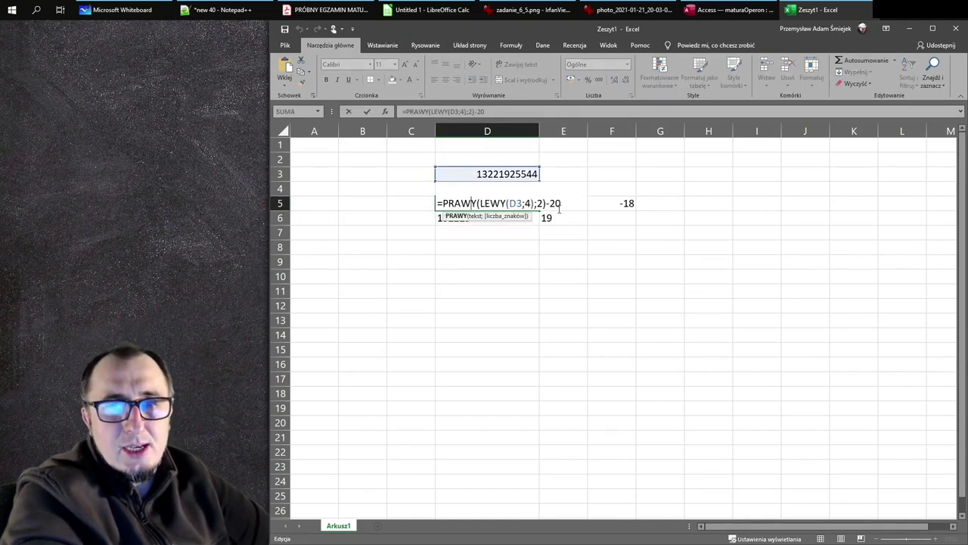
key(Escape)
drag(540, 131, 615, 129)
double_click(519, 203)
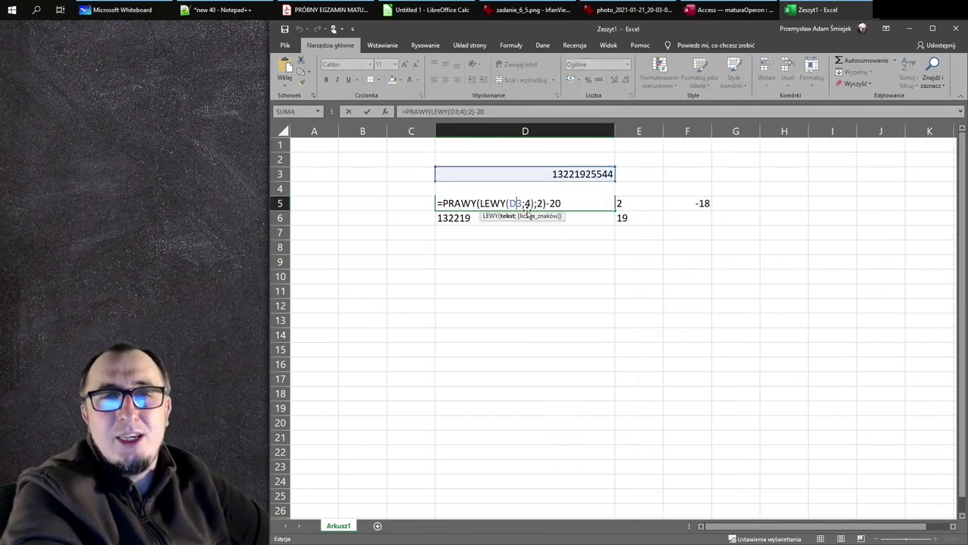
drag(568, 202, 443, 202)
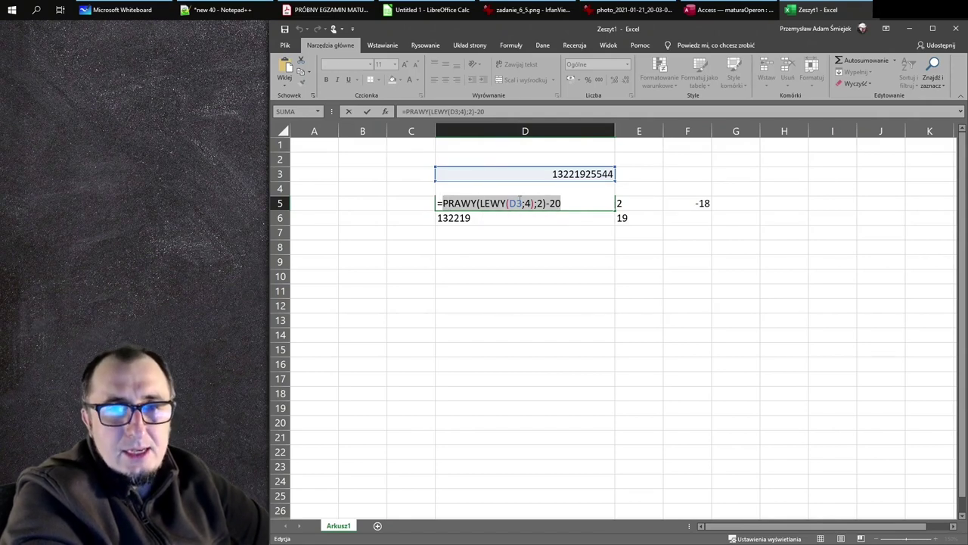
key(Escape)
Step: Change the formula in D6 to =PRAWY(LEWY(D3;6);2) so it extracts the day in a single cell
double_click(547, 190)
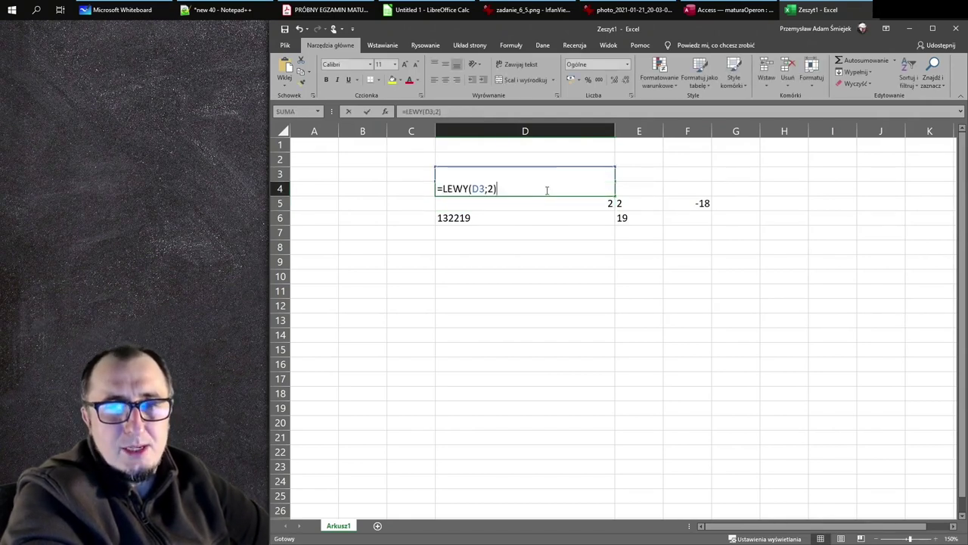
click(486, 217)
double_click(488, 218)
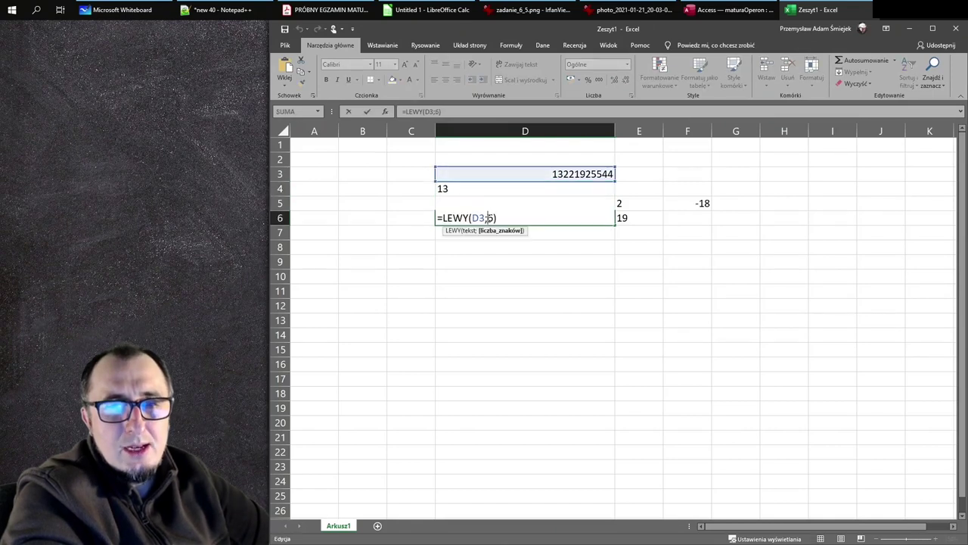
click(444, 218)
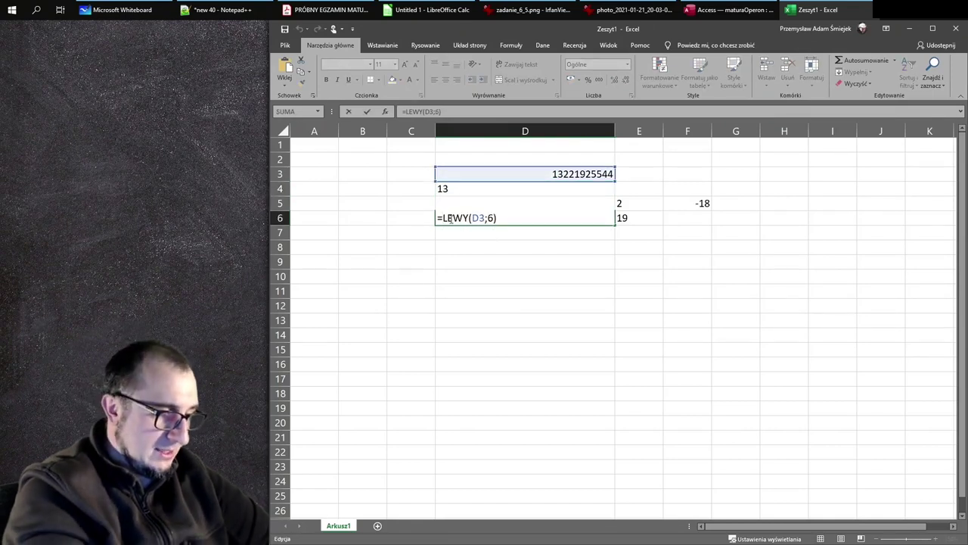
text(Prawy()
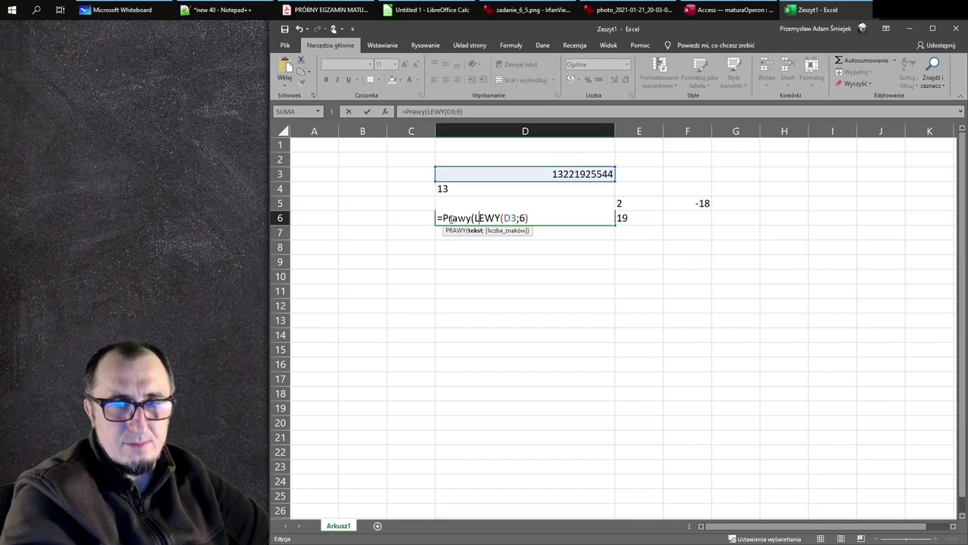
key(End)
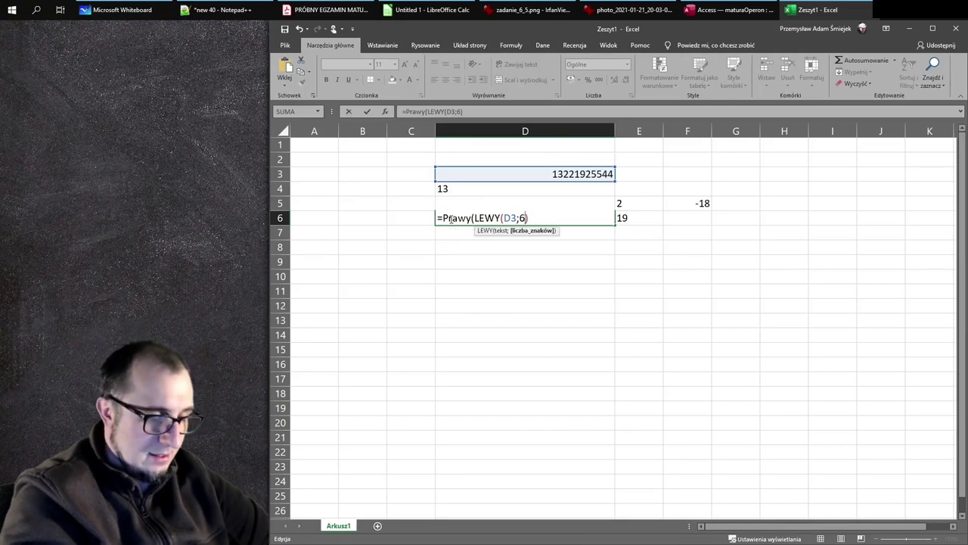
text(;)
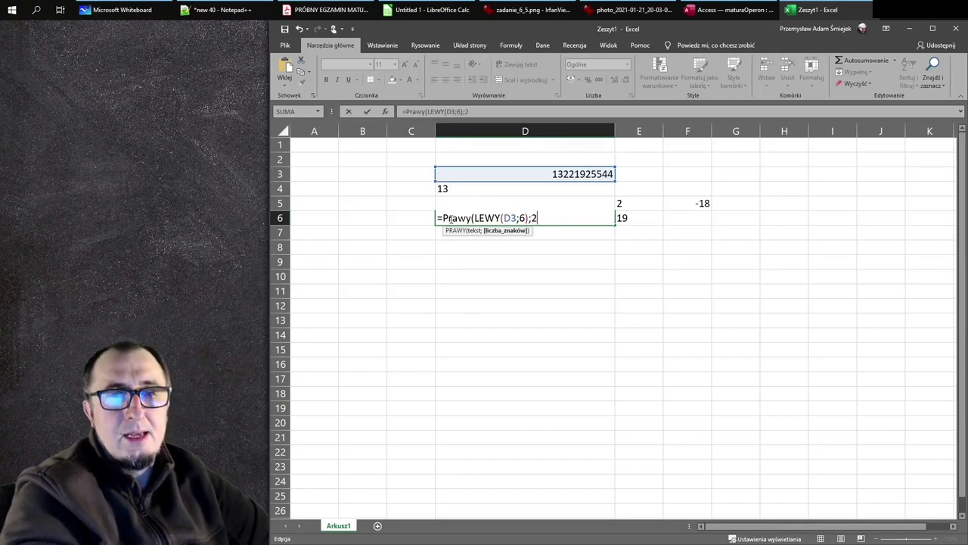
text(2_)
key(Return)
key(Return)
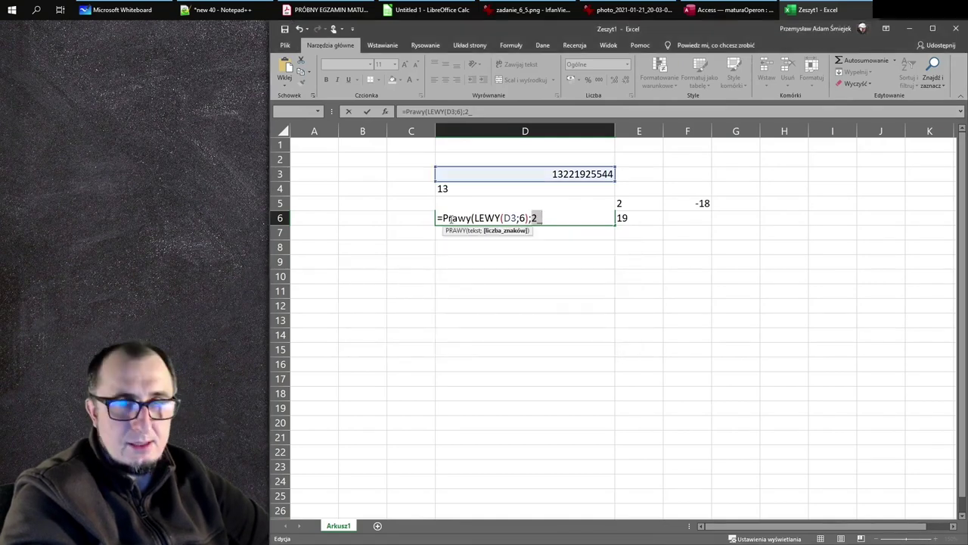
key(End)
text())
key(Return)
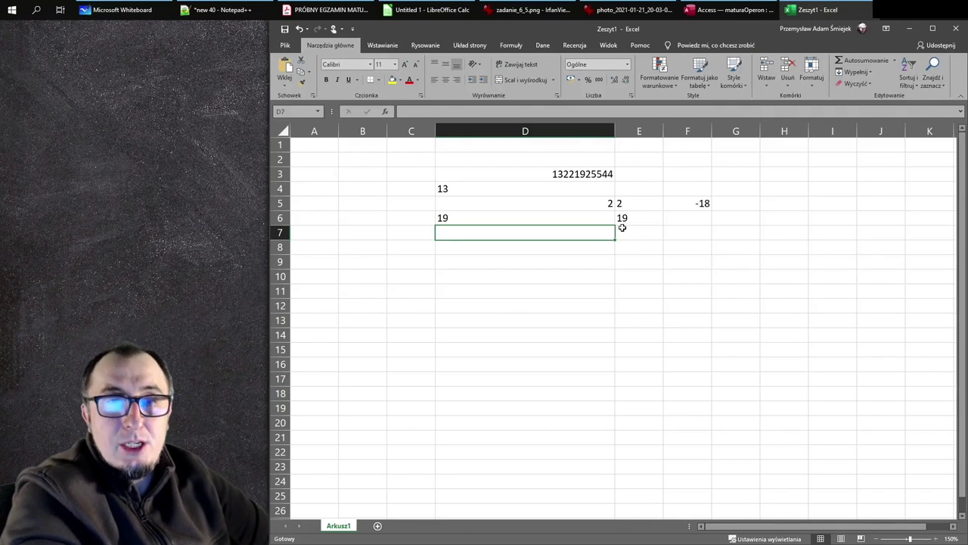
Step: Switch to the maturaOperon database in Access, create a query design based on the Dziecko table and close the help pane
click(554, 193)
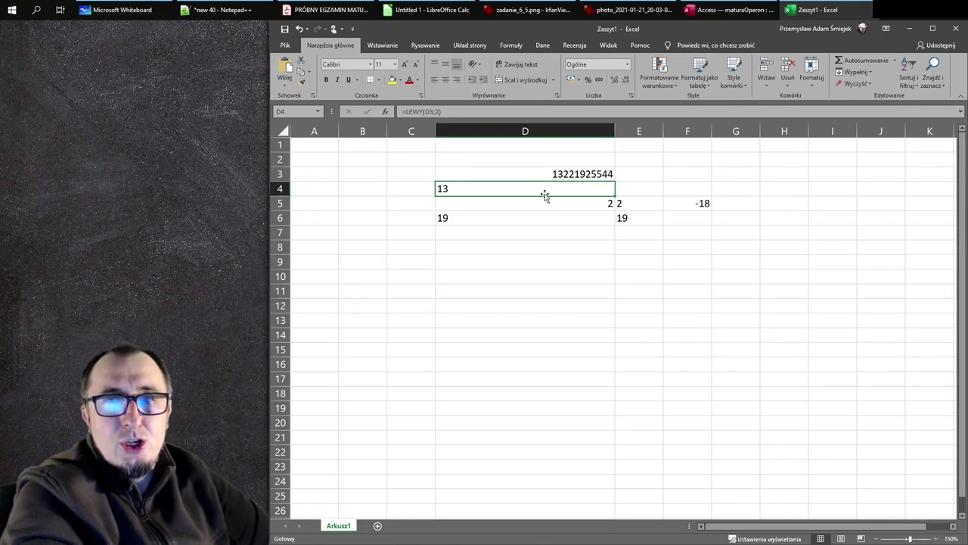
click(730, 10)
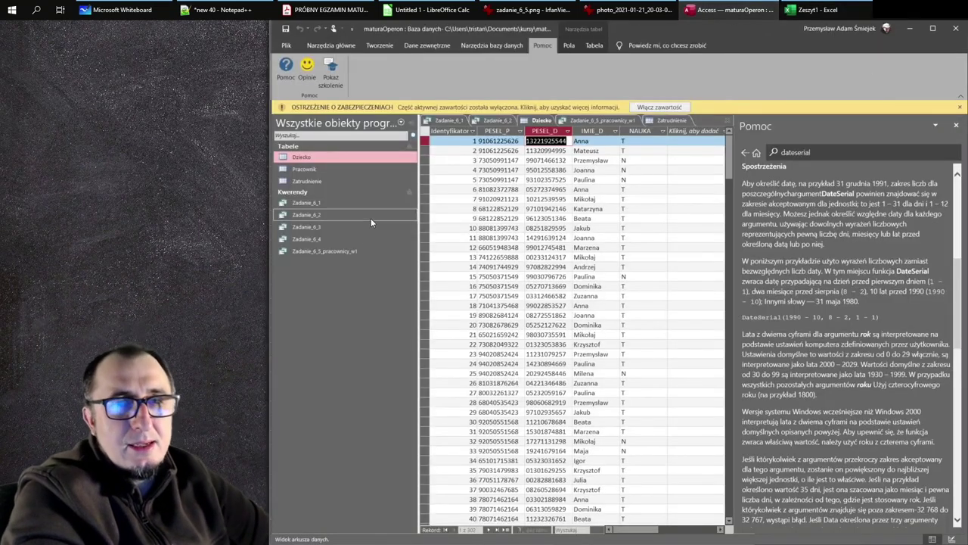
click(387, 51)
click(441, 74)
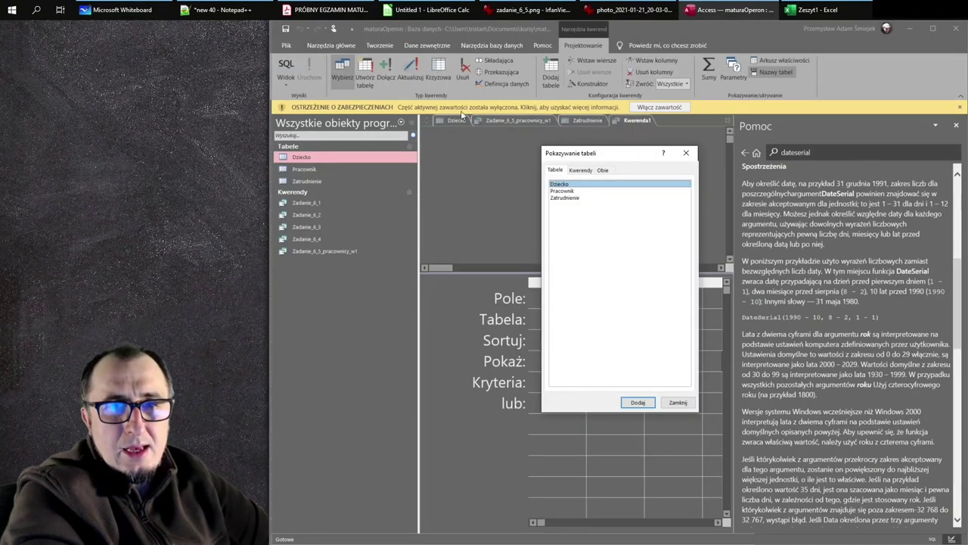
double_click(590, 184)
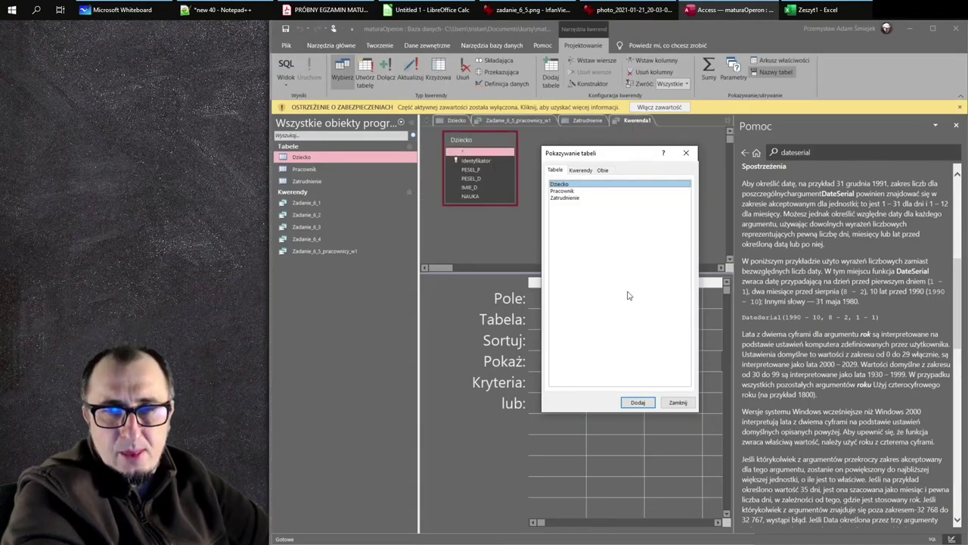
click(680, 404)
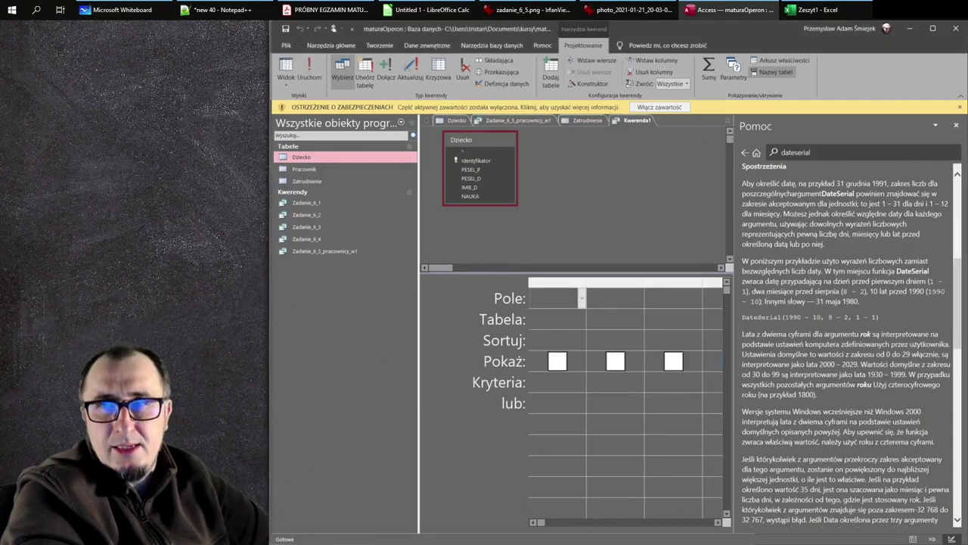
click(956, 125)
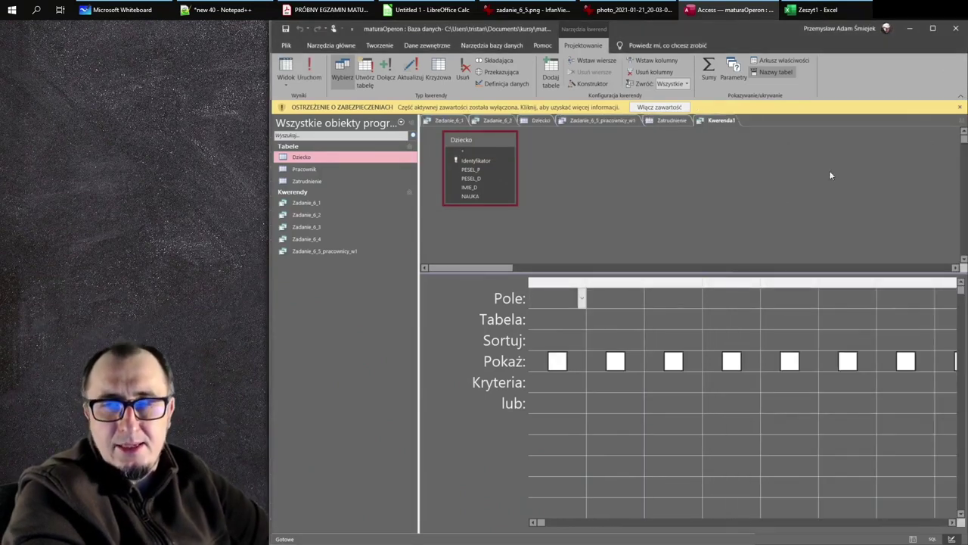
Step: Complete the query's SQL as SELECT * FROM Dziecko; and run it
click(932, 539)
click(493, 143)
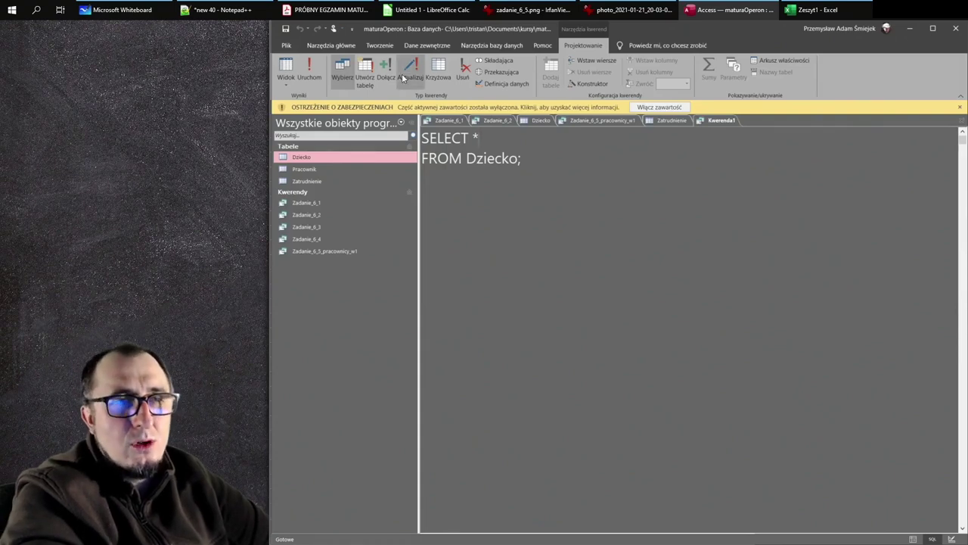
click(308, 70)
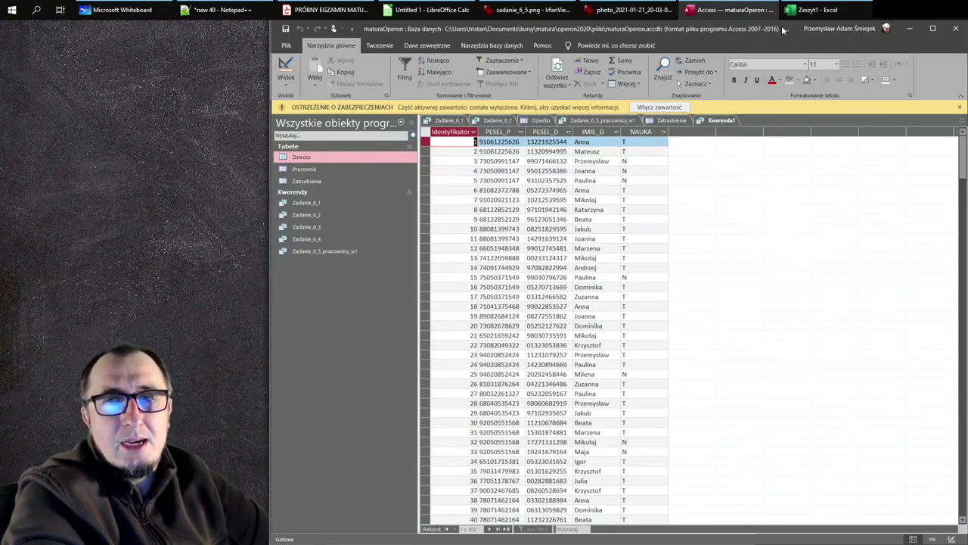
Step: Switch to the Zeszyt1 workbook in Excel and copy the formula text =LEWY(D3;2) from cell D4
click(816, 10)
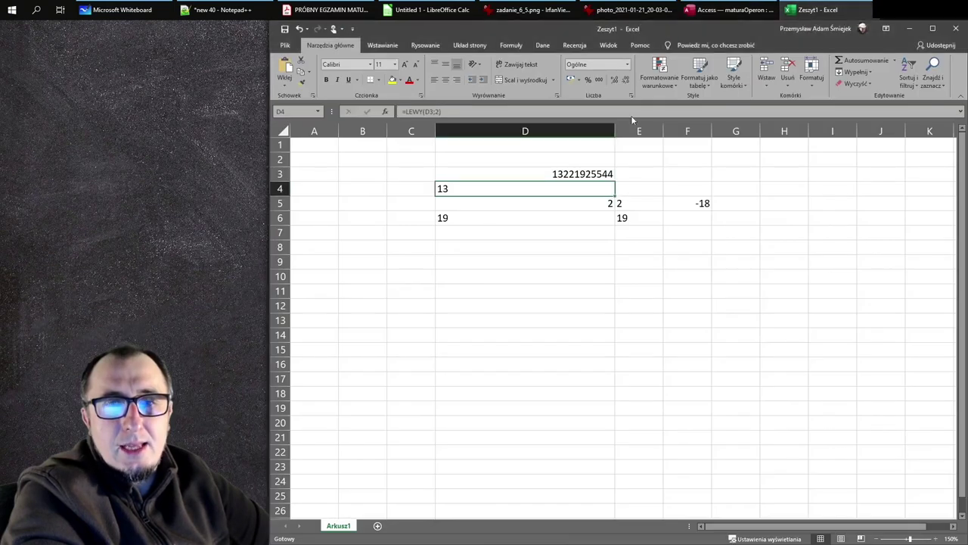
double_click(556, 189)
drag(557, 188, 417, 181)
key(ctrl+c)
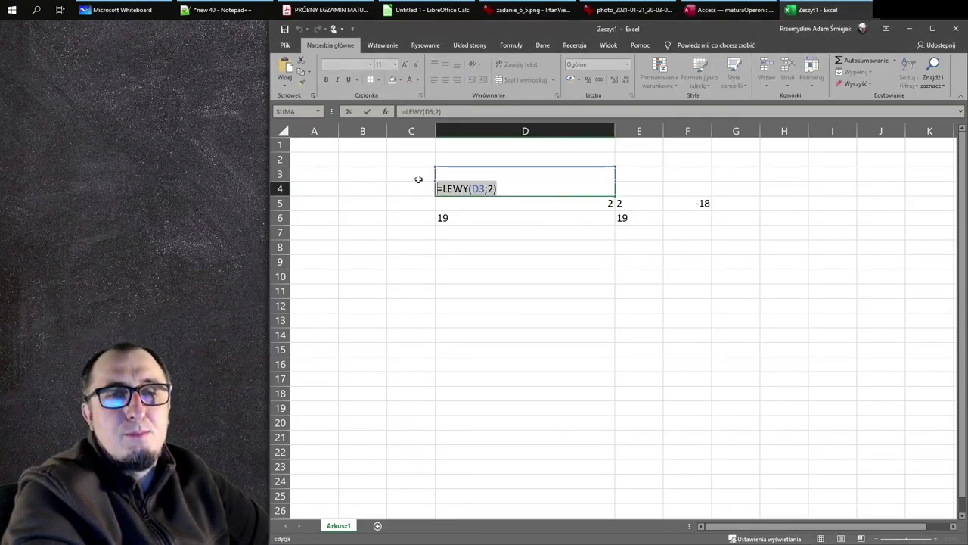
Step: Switch to the maturaOperon database in Access, add LEWY(PESEL_D;2) to the query's SELECT list in SQL and try to run it
key(Escape)
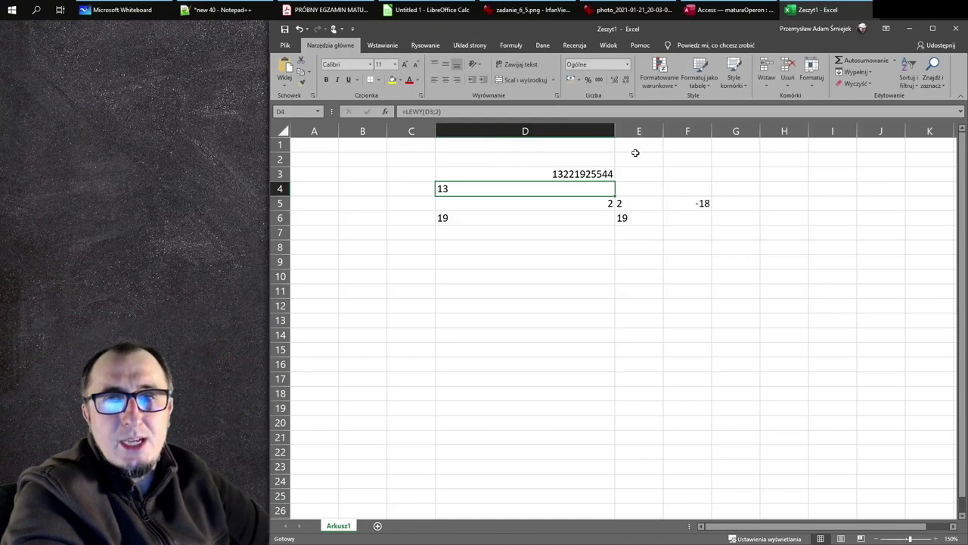
click(715, 10)
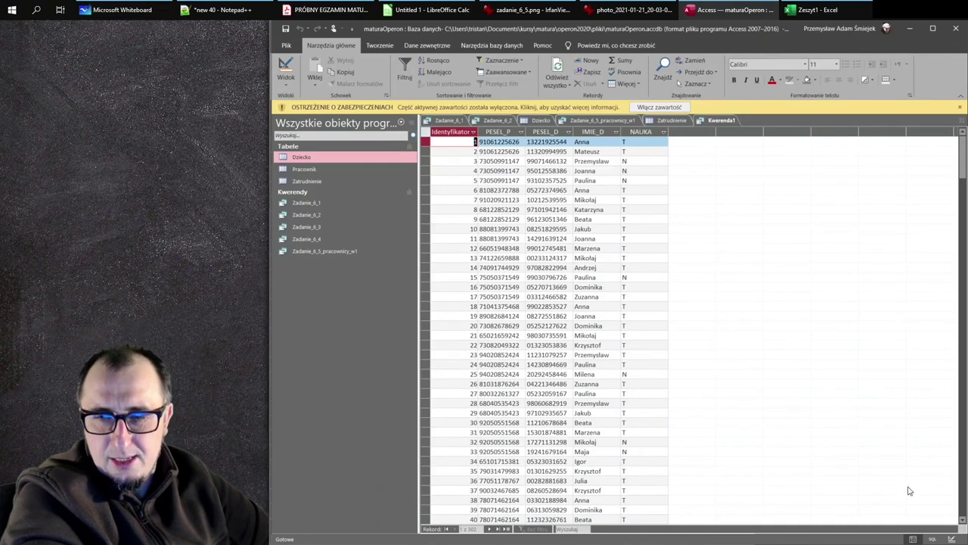
click(932, 539)
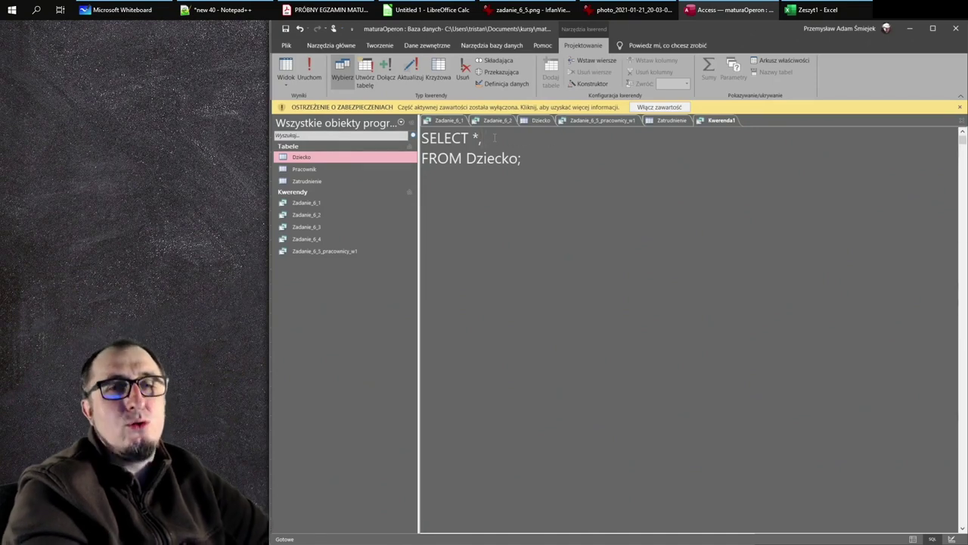
key(ctrl+v)
click(494, 137)
key(BackSpace)
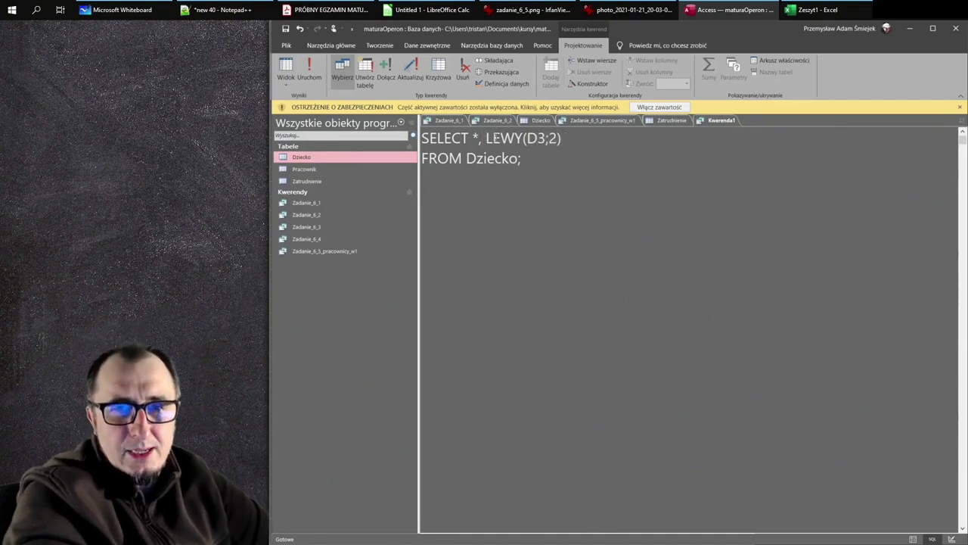
drag(546, 138, 528, 138)
text(PESEL_D)
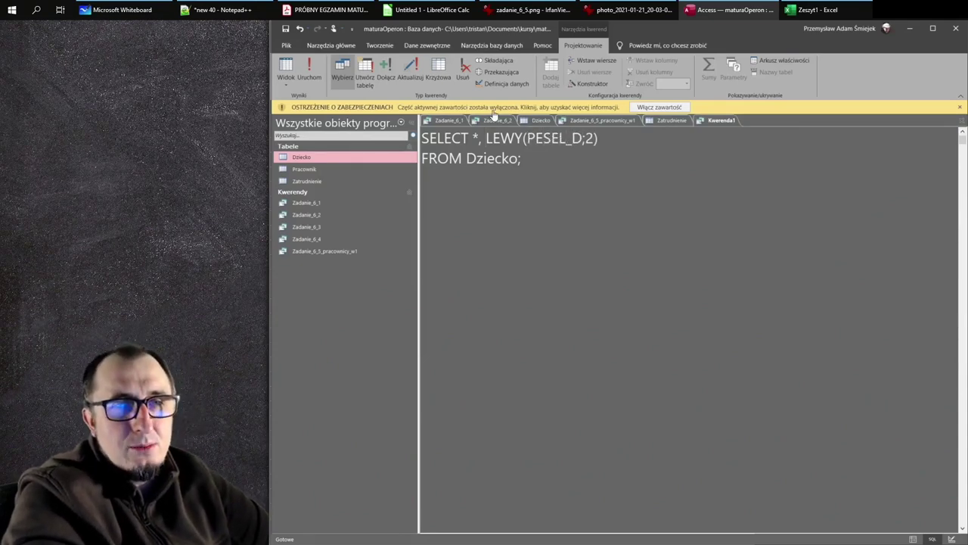
click(320, 75)
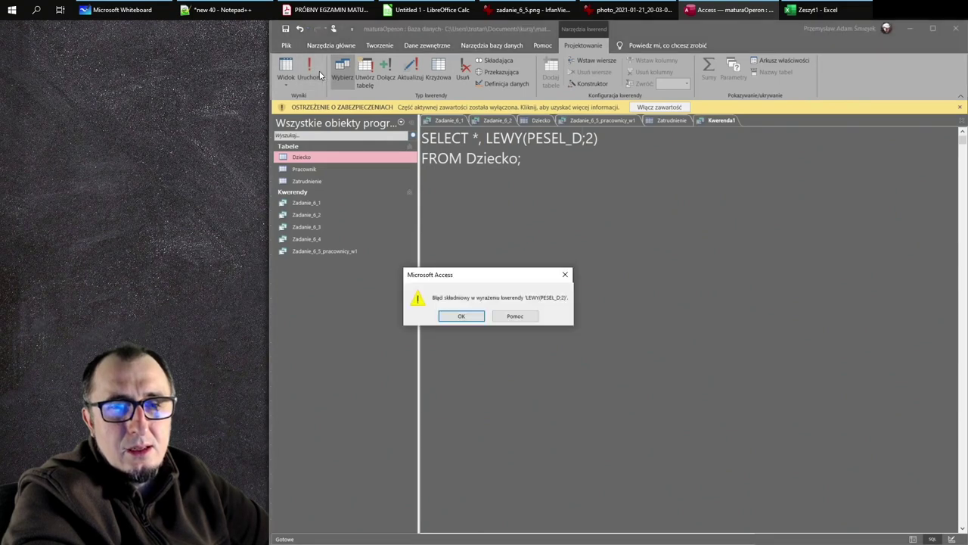
click(449, 320)
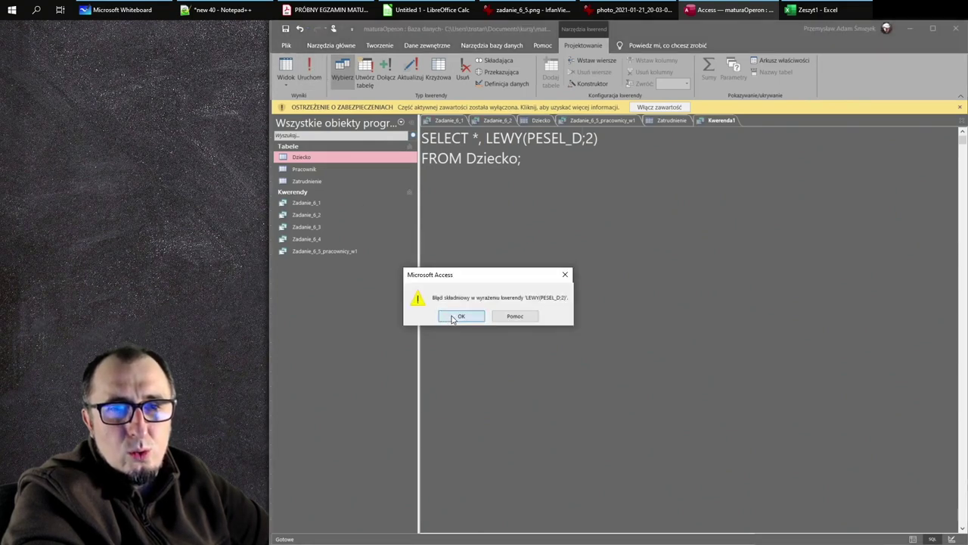
Step: Replace the semicolon in the LEWY expression with a comma, making it LEWY(PESEL_D,2), and try to run the query
click(586, 138)
key(BackSpace)
text(,)
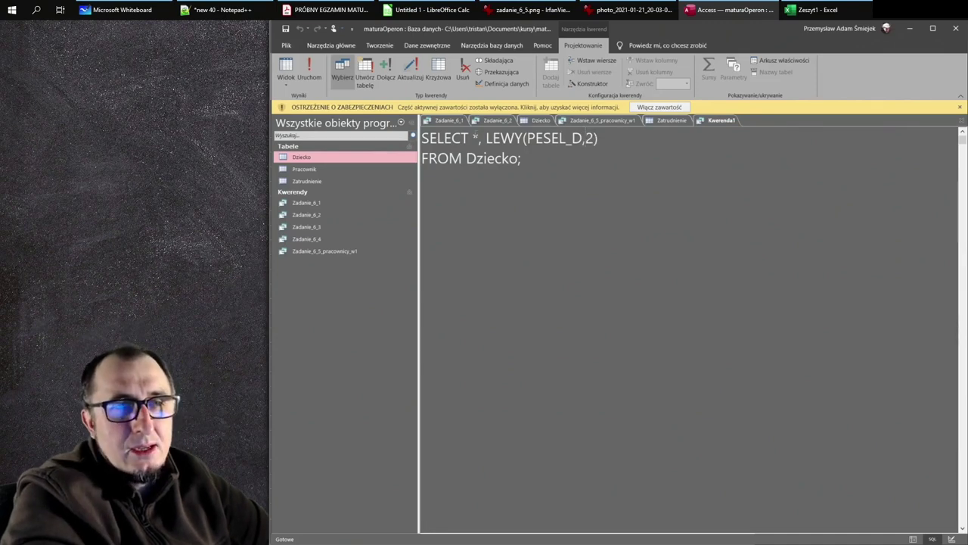
click(318, 73)
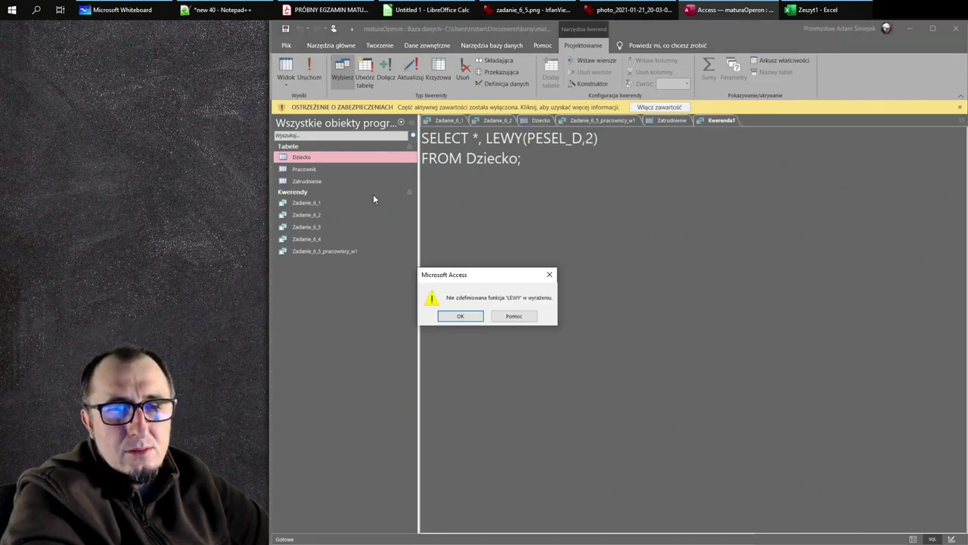
click(457, 314)
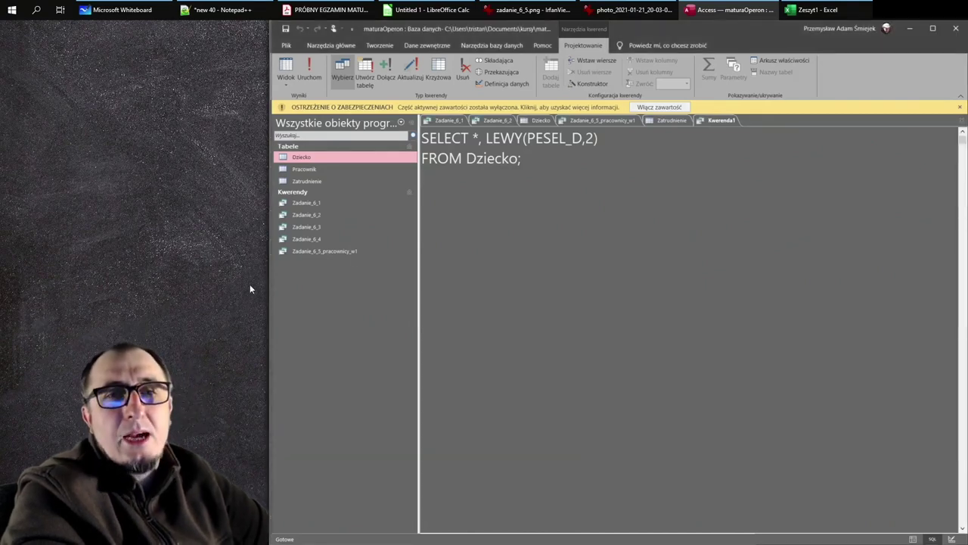
Step: Replace the Polish function name LEWY with LEFT, giving LEFT(PESEL_D,2), and run the query
drag(523, 138, 492, 138)
text(LEFT)
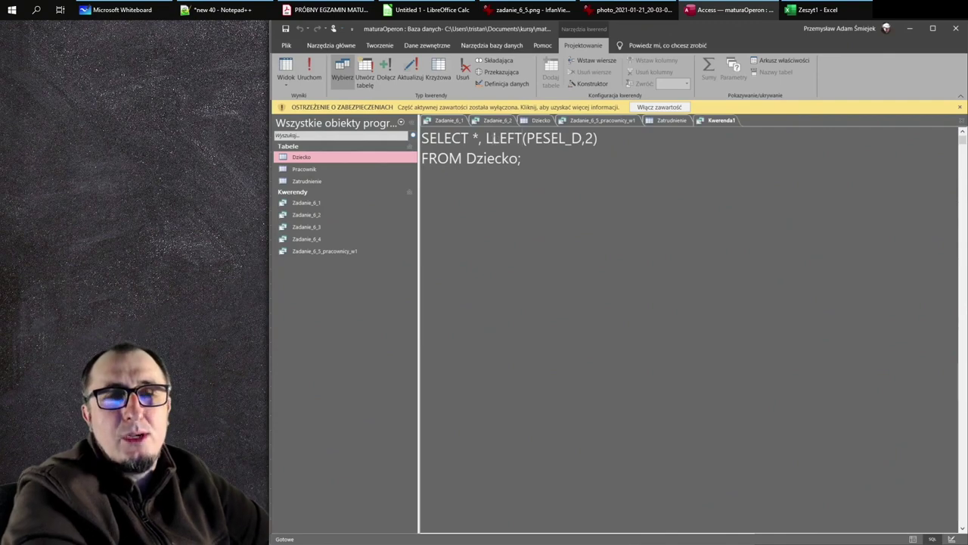
click(492, 139)
key(BackSpace)
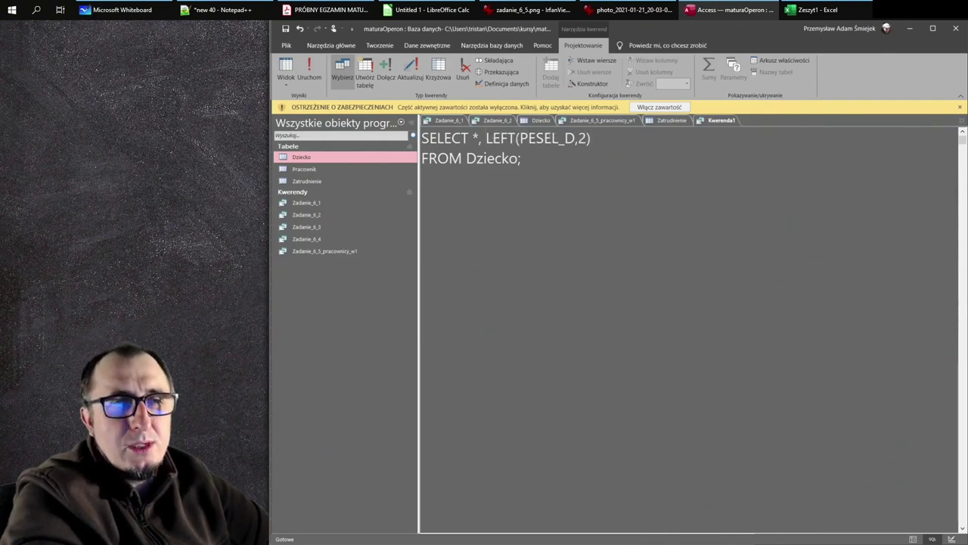
click(309, 72)
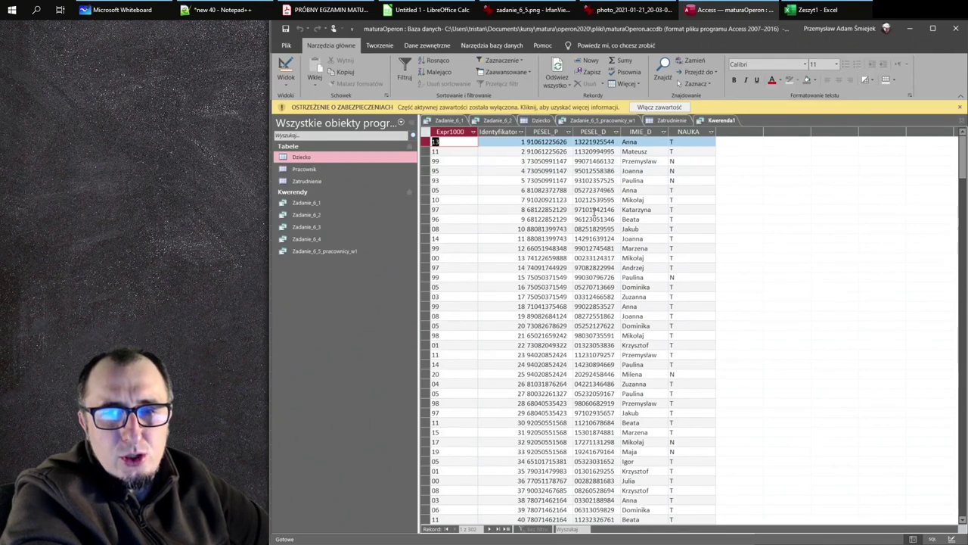
Step: Switch to the Zeszyt1 workbook in Excel and replace the sample PESEL's year and month digits in D3 with a 1990s year and February
drag(577, 210, 606, 204)
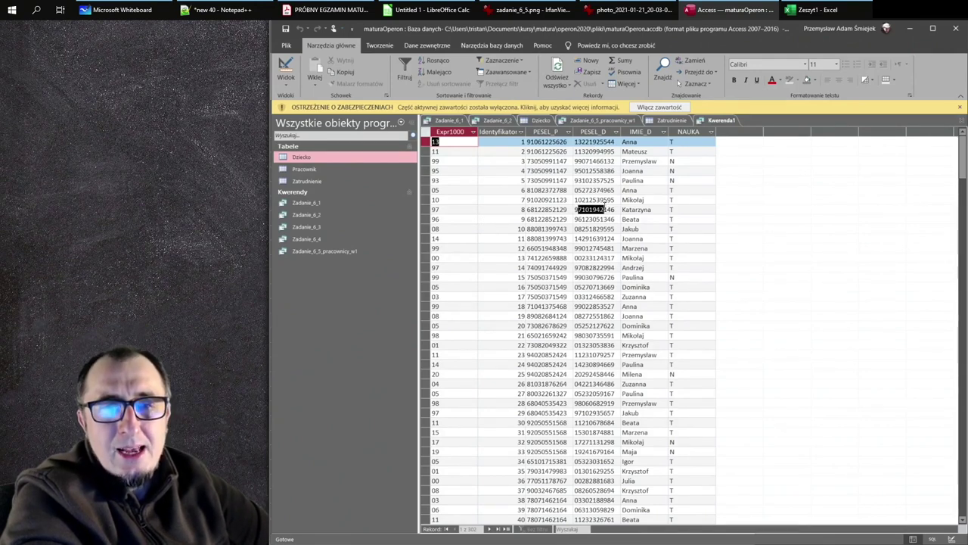
click(588, 210)
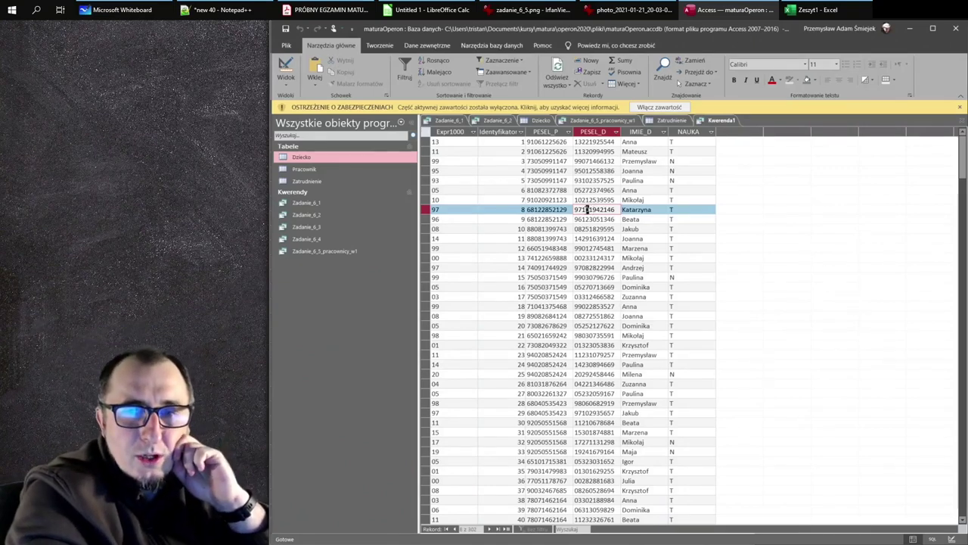
key(shift+Home)
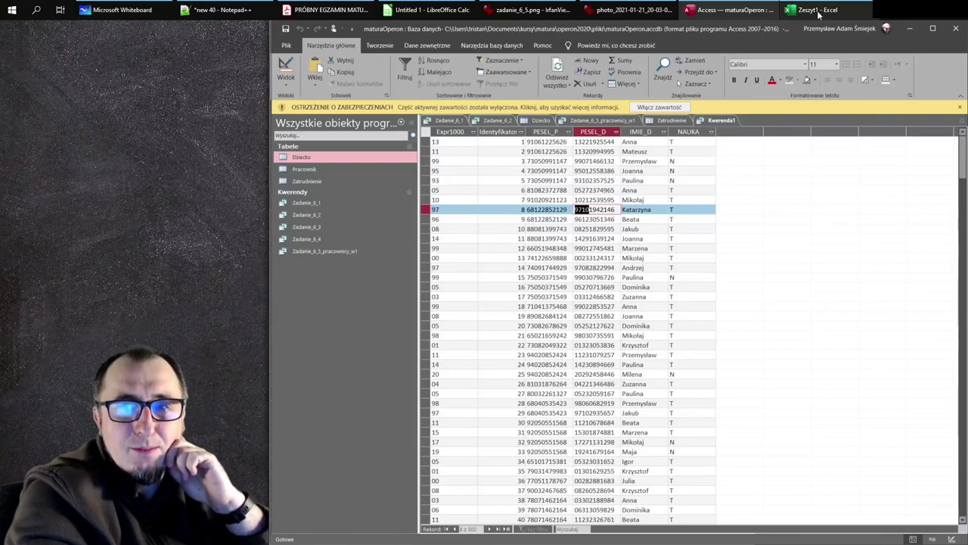
mouse_move(818, 13)
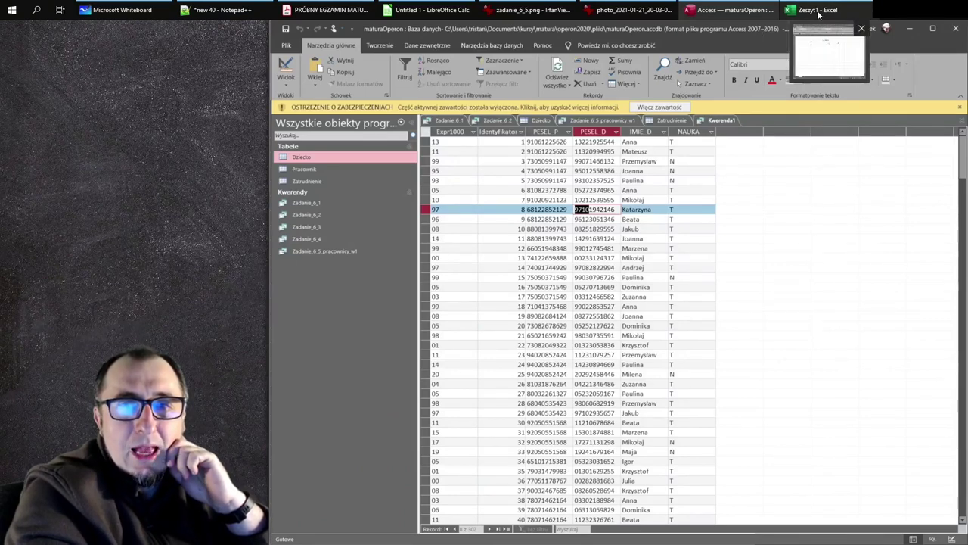
click(818, 14)
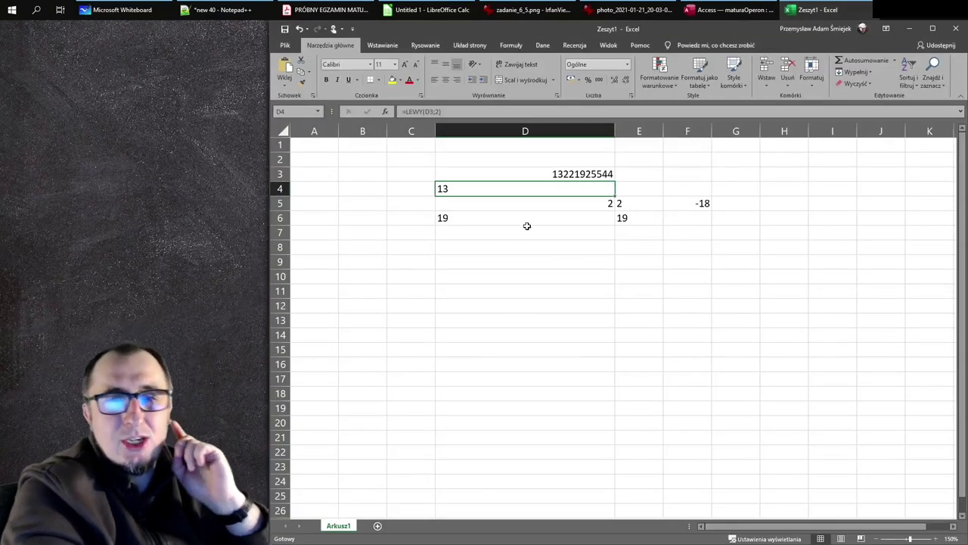
click(579, 175)
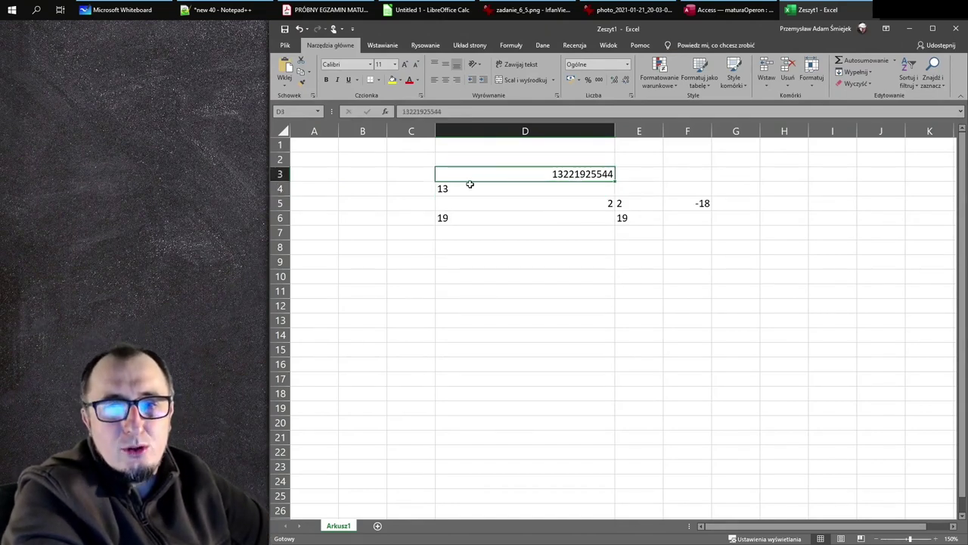
double_click(571, 174)
key(BackSpace)
key(BackSpace)
key(BackSpace)
key(BackSpace)
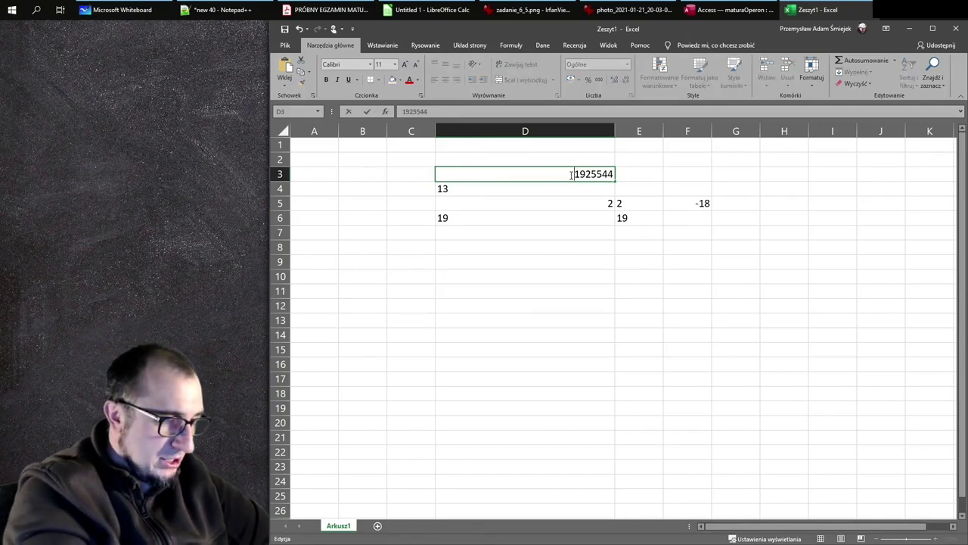
text(9702)
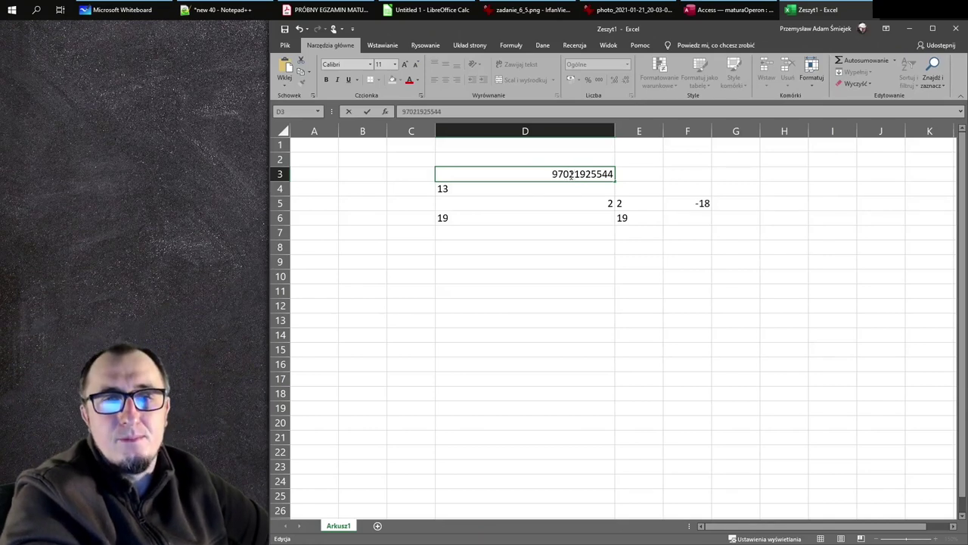
key(Return)
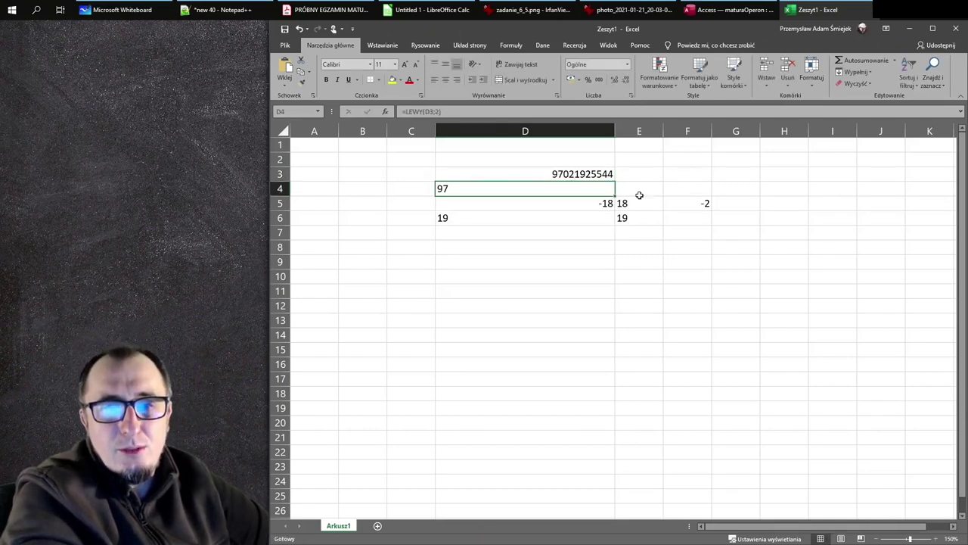
Step: Inspect the D5 formula that extracts the month from the sample PESEL and subtracts 20
click(579, 204)
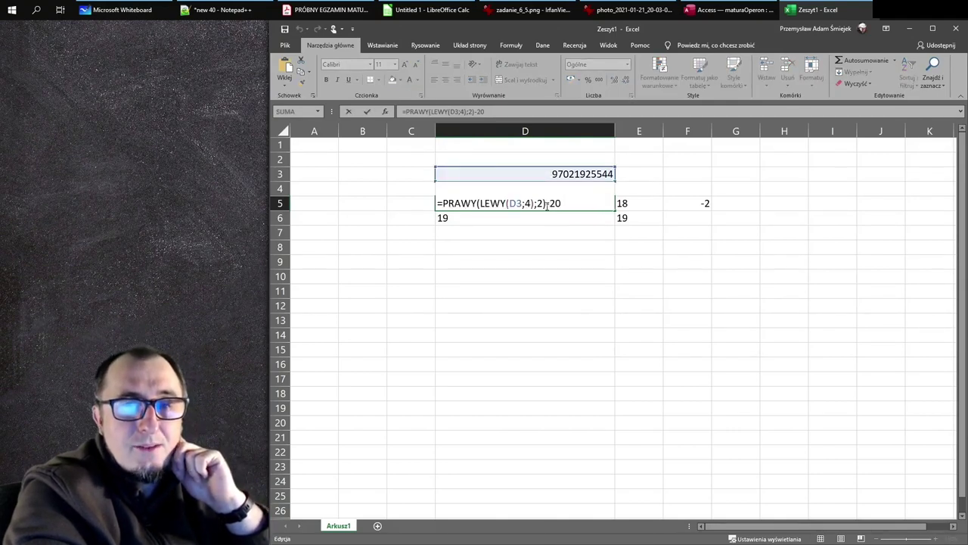
drag(546, 204, 444, 203)
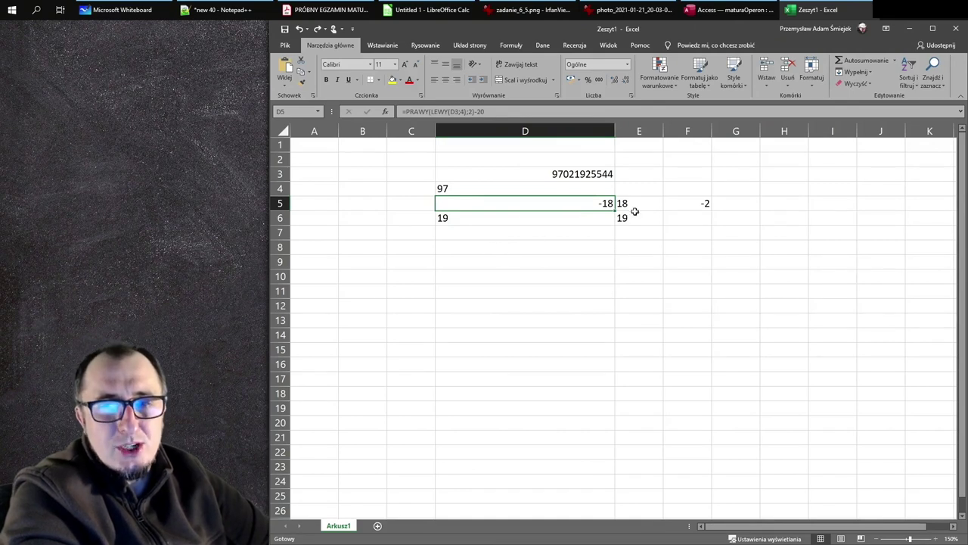
double_click(592, 210)
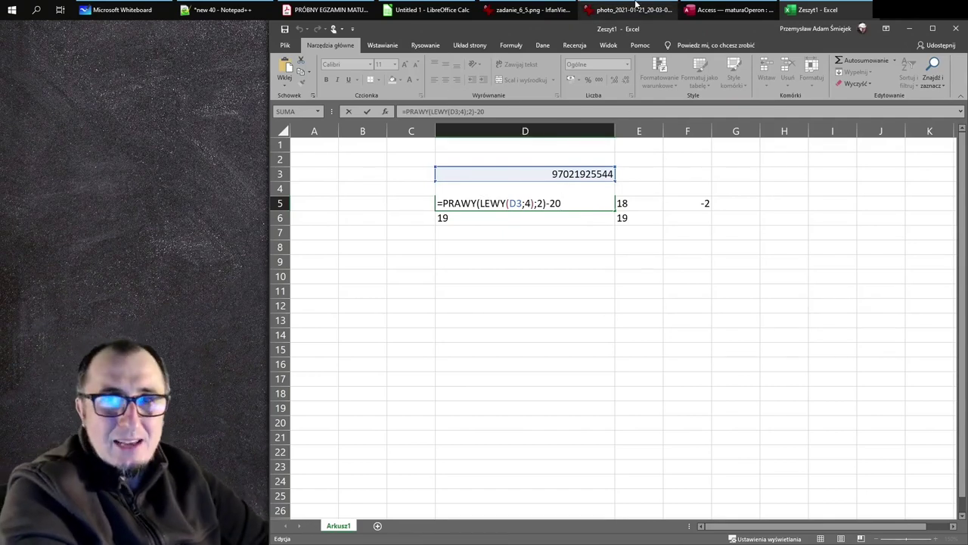
Step: Switch to the maturaOperon database in Access, open the query's SQL and add a comma after LEFT(PESEL_D,2)
mouse_move(767, 10)
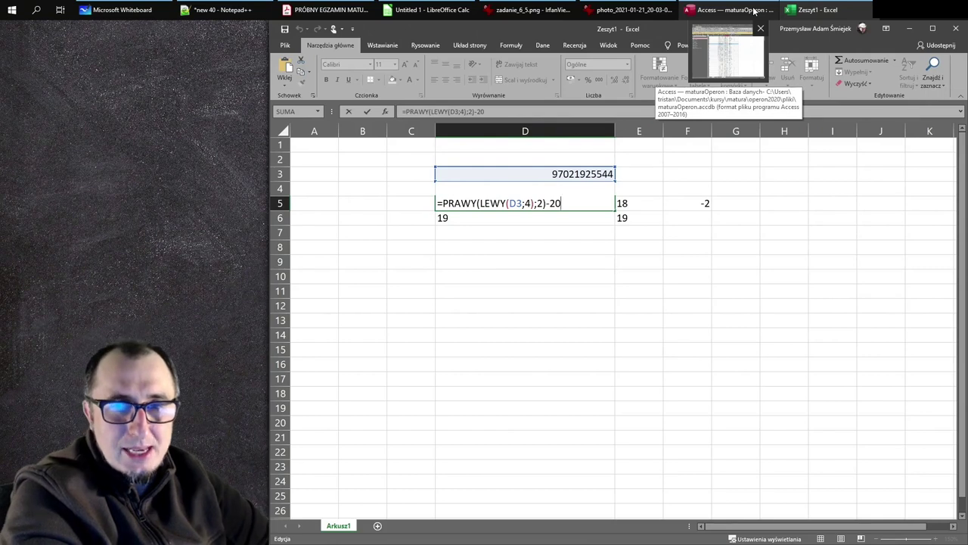
click(753, 10)
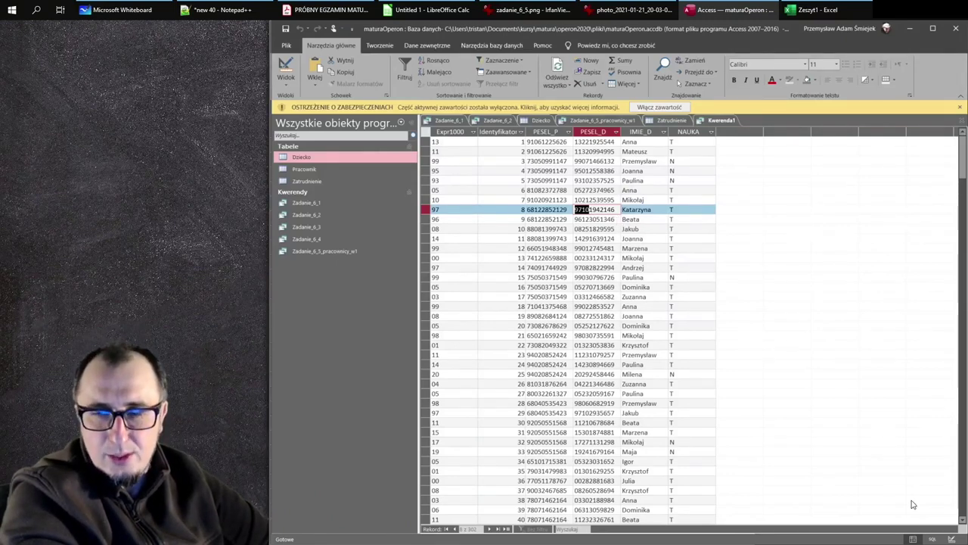
click(933, 539)
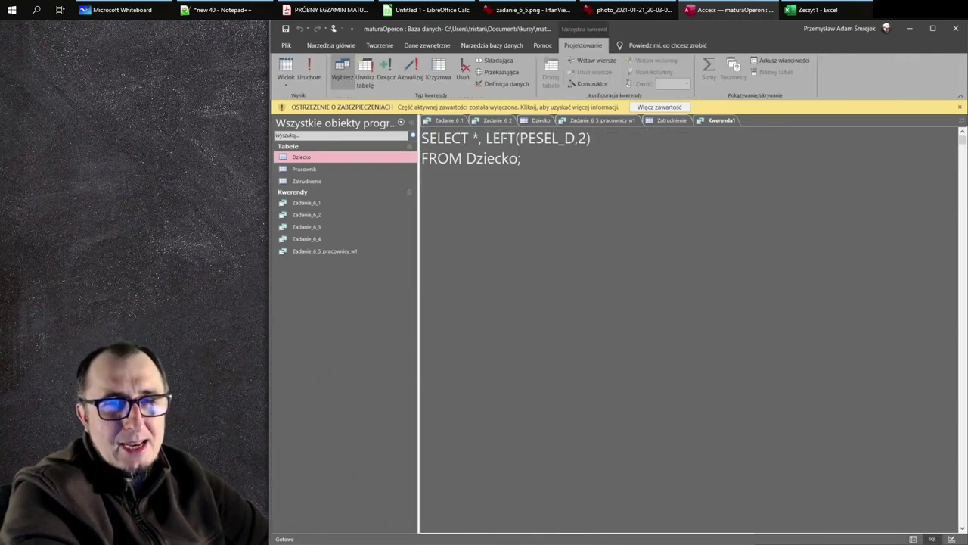
drag(486, 138, 605, 138)
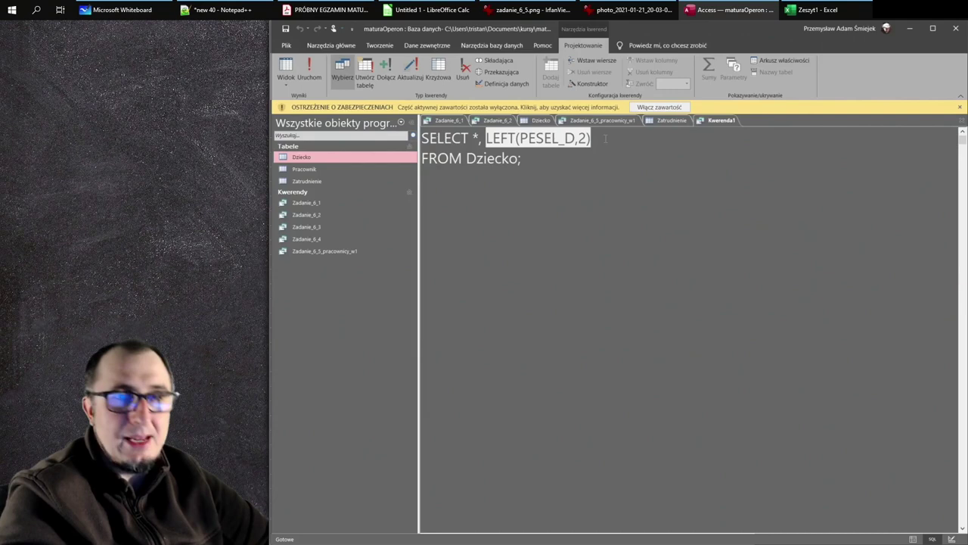
click(606, 138)
text(,)
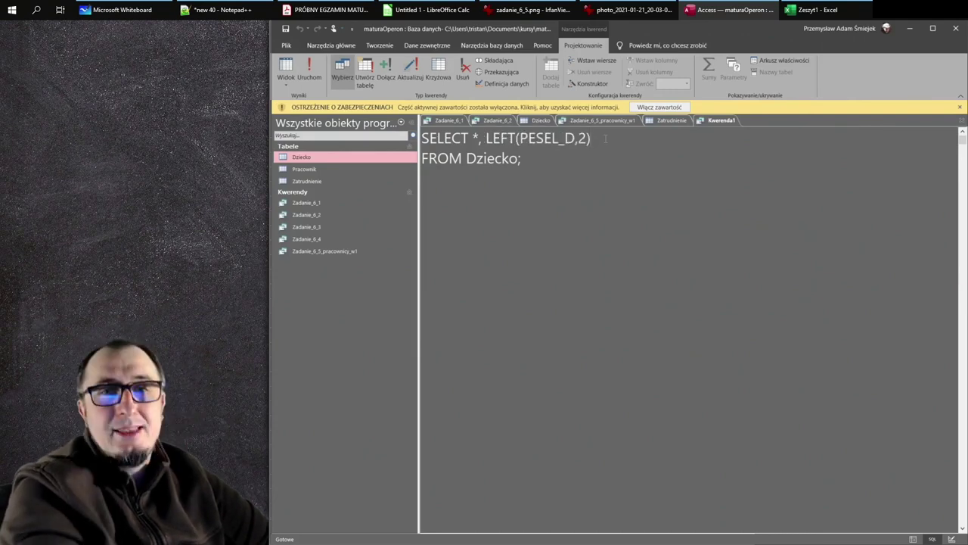
Step: Switch to the Zeszyt1 workbook in Excel and copy PRAWY(LEWY(D3;4);2)-20 from the formula in D5, without the equals sign
click(811, 10)
key(Escape)
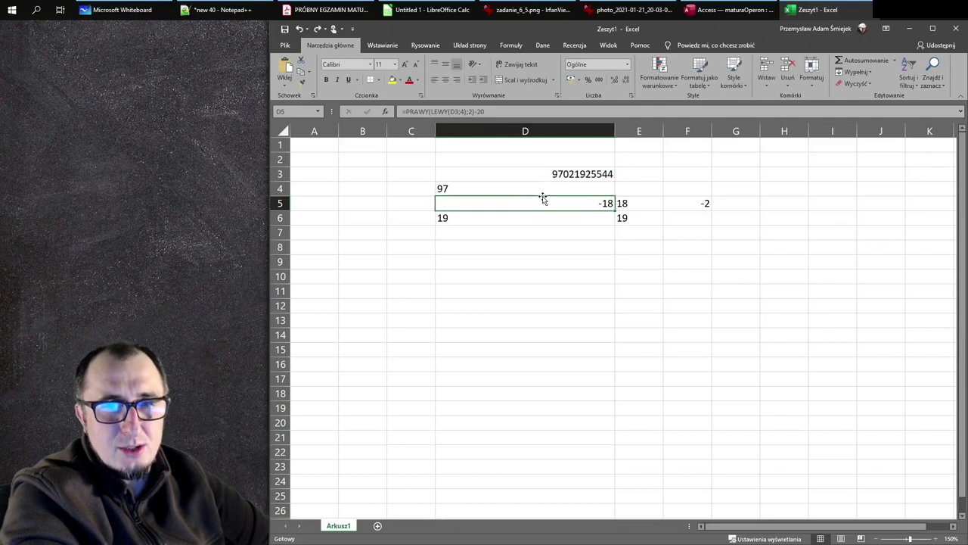
double_click(543, 201)
drag(564, 204, 443, 203)
key(ctrl+c)
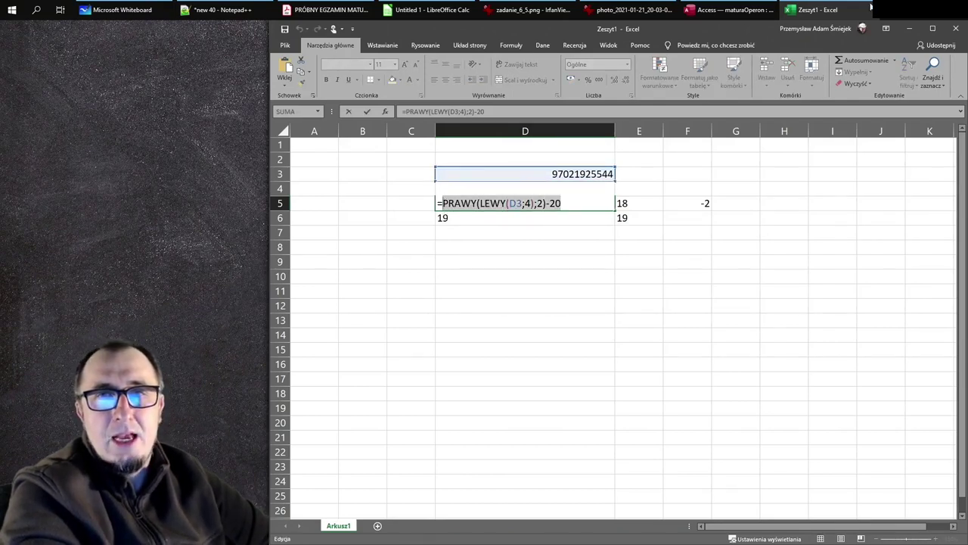
Step: Paste the month expression into the Access query's SELECT list, adapt it to RIGHT(LEFT(PESEL_D;4);2)-20 and try to run the query
click(698, 10)
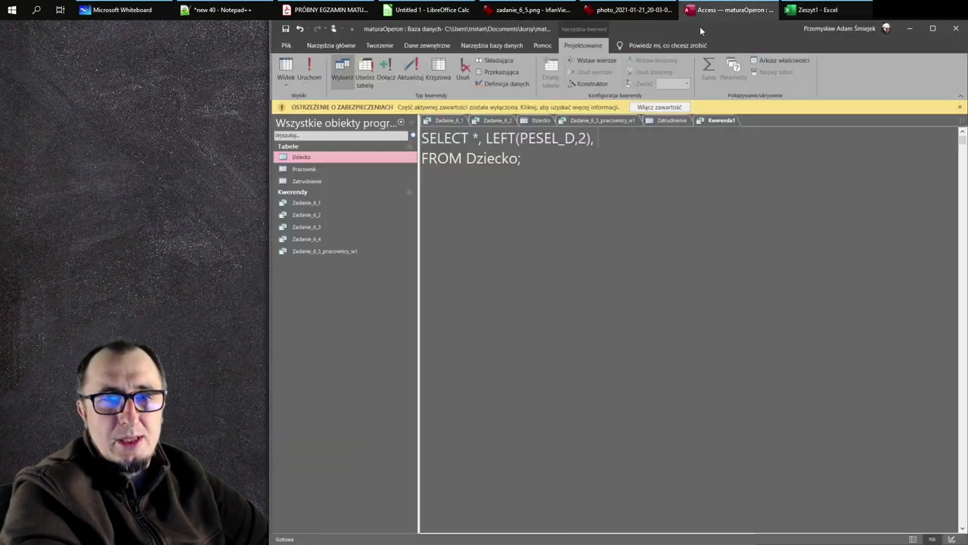
key(ctrl+v)
double_click(617, 138)
text(RIGHT)
double_click(662, 138)
text(LEFT)
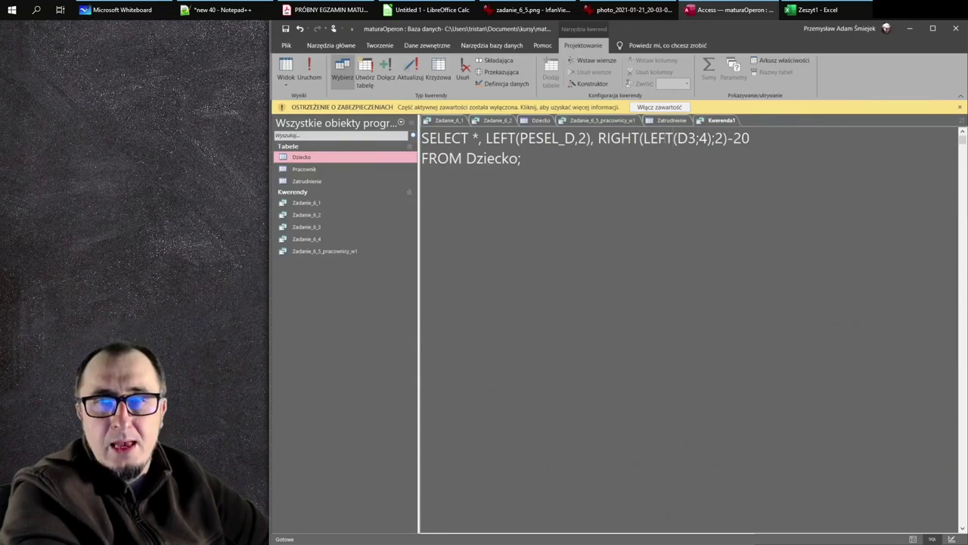
double_click(686, 139)
text(PESEL_D)
click(309, 72)
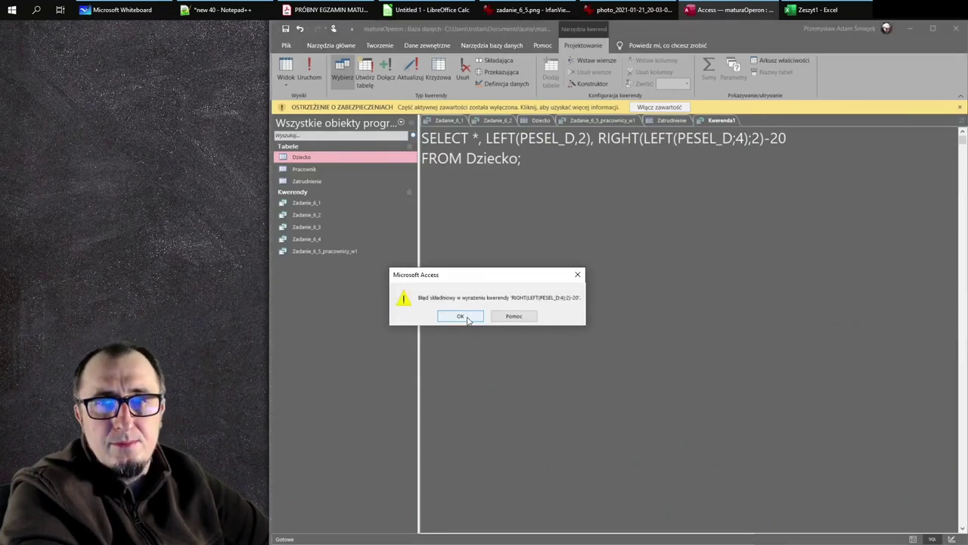
Step: Dismiss the error, replace the semicolons with commas to get RIGHT(LEFT(PESEL_D,4),2)-20, and run the query
click(460, 317)
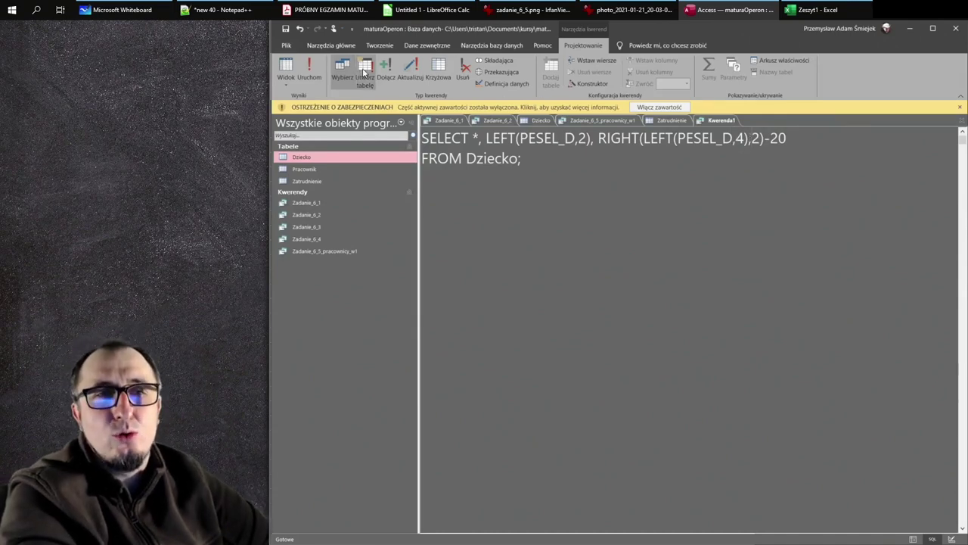
click(319, 70)
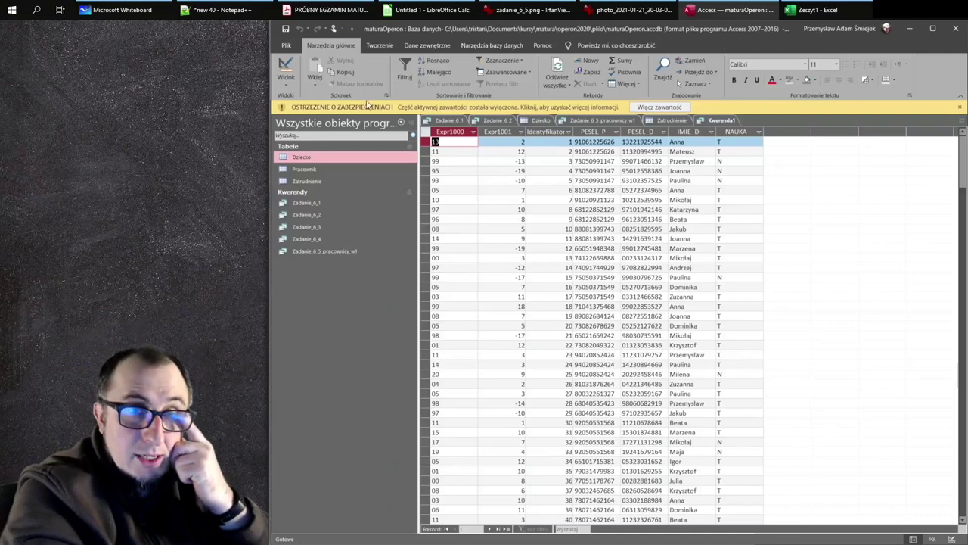
Step: Compare the computed year and month values with the PESEL_D entries in several of the first result rows
click(510, 162)
click(512, 170)
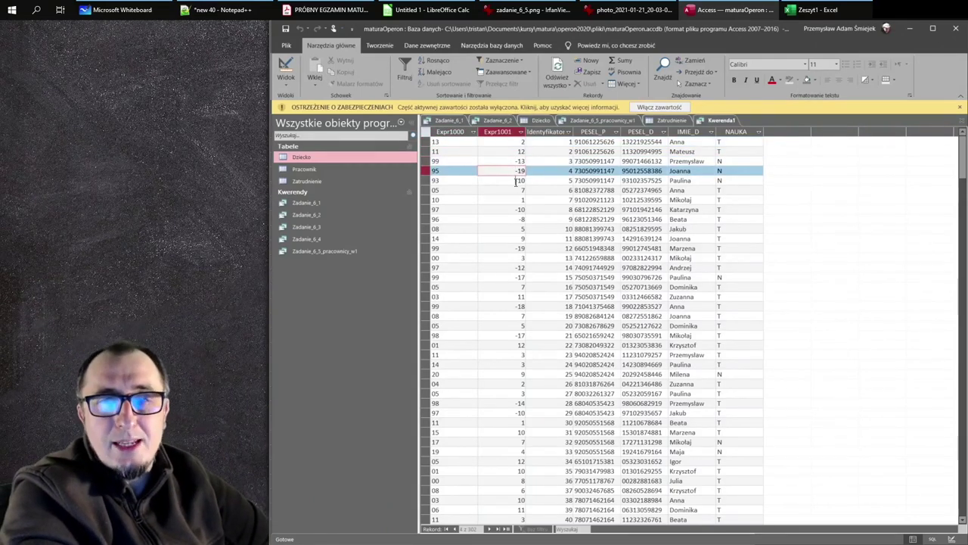
click(517, 181)
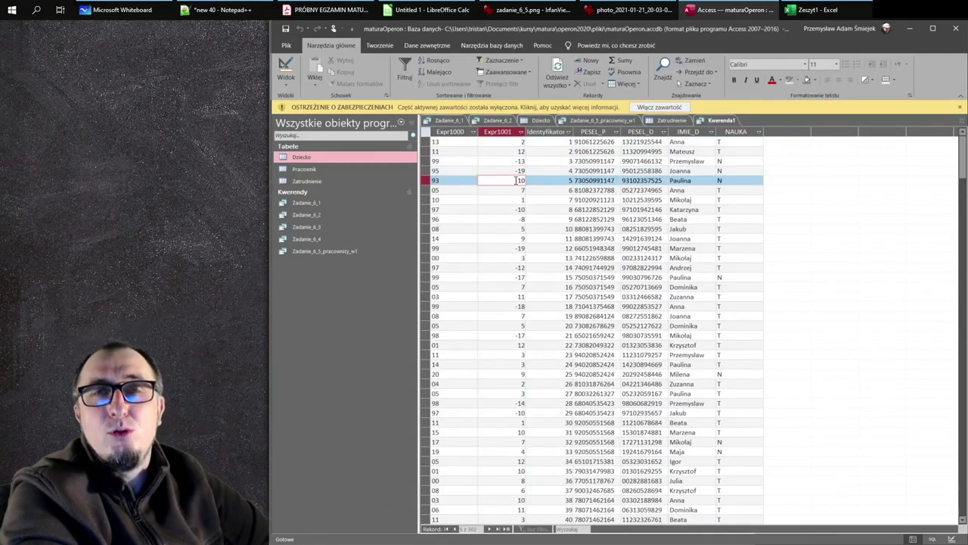
click(602, 181)
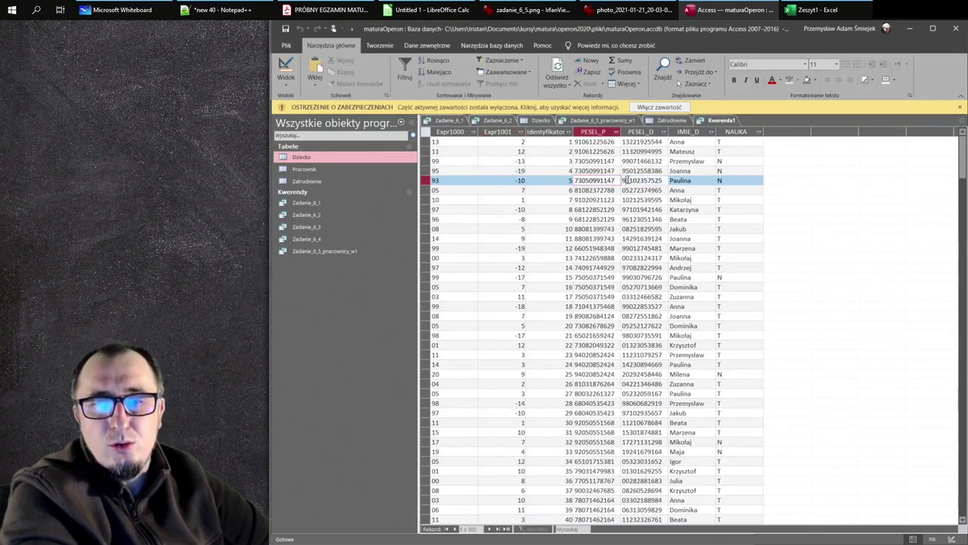
click(627, 180)
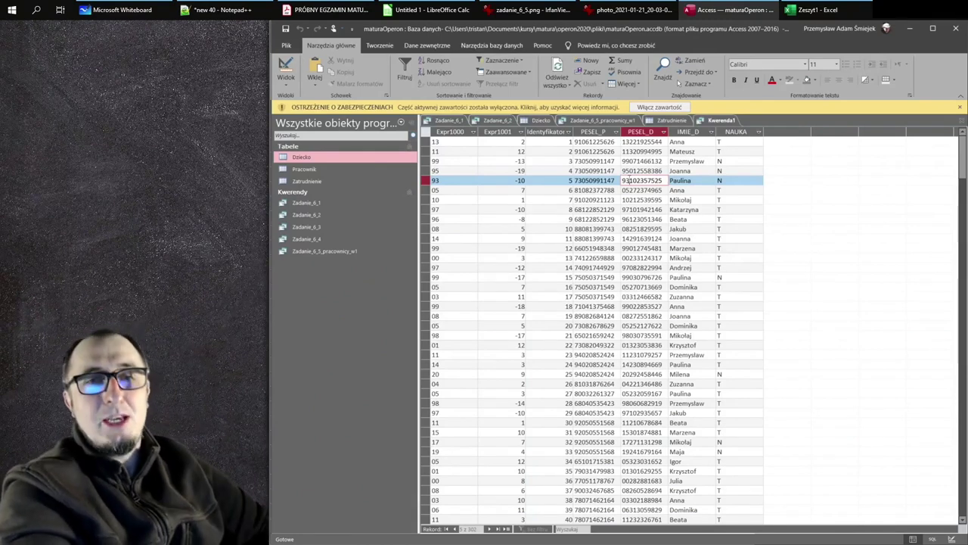
key(Home)
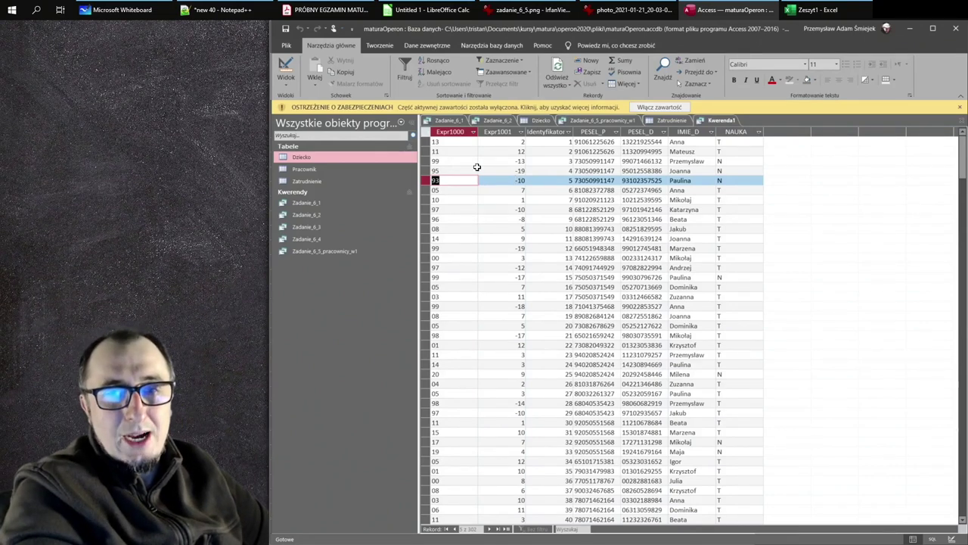
click(450, 170)
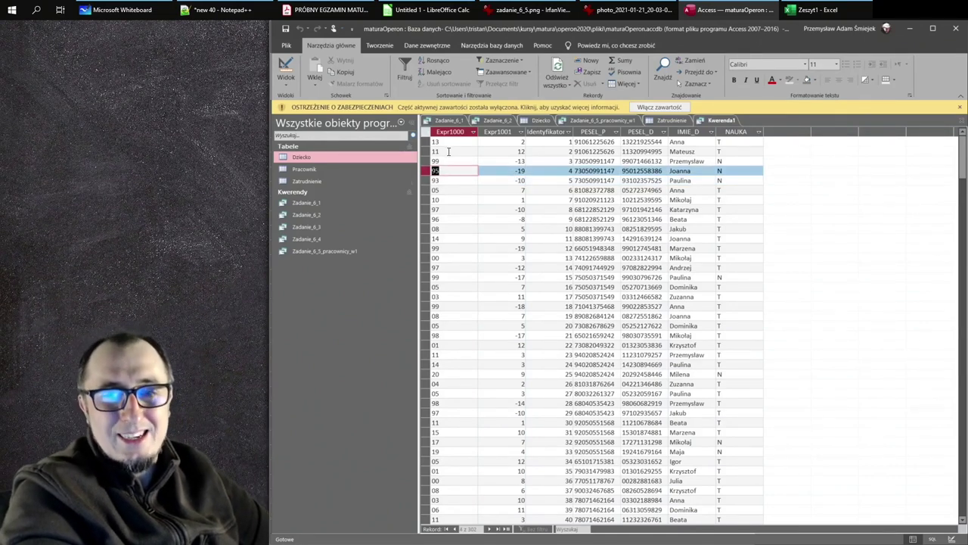
click(448, 152)
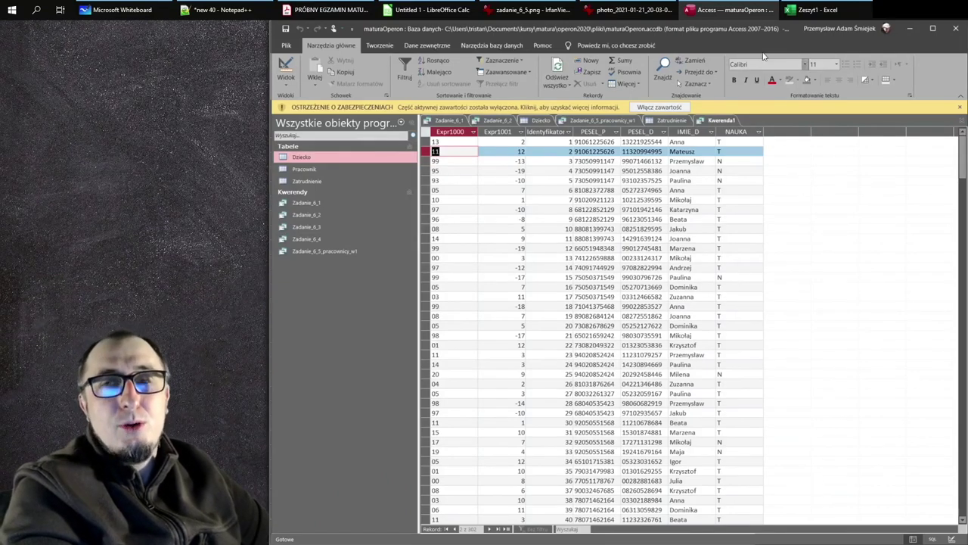
Step: Switch to the Zeszyt1 workbook in Excel and copy the day formula =PRAWY(LEWY(D3;6);2) from cell D6
mouse_move(800, 9)
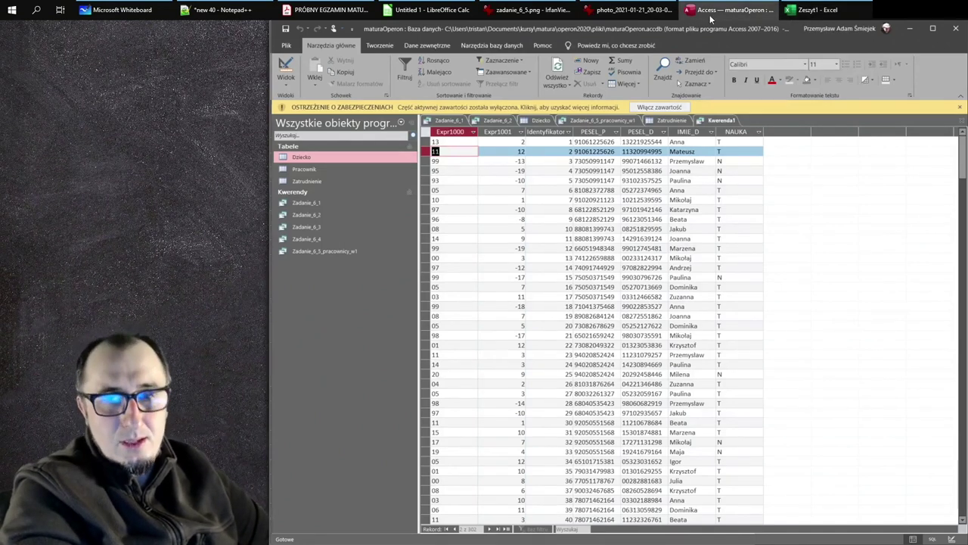
click(685, 14)
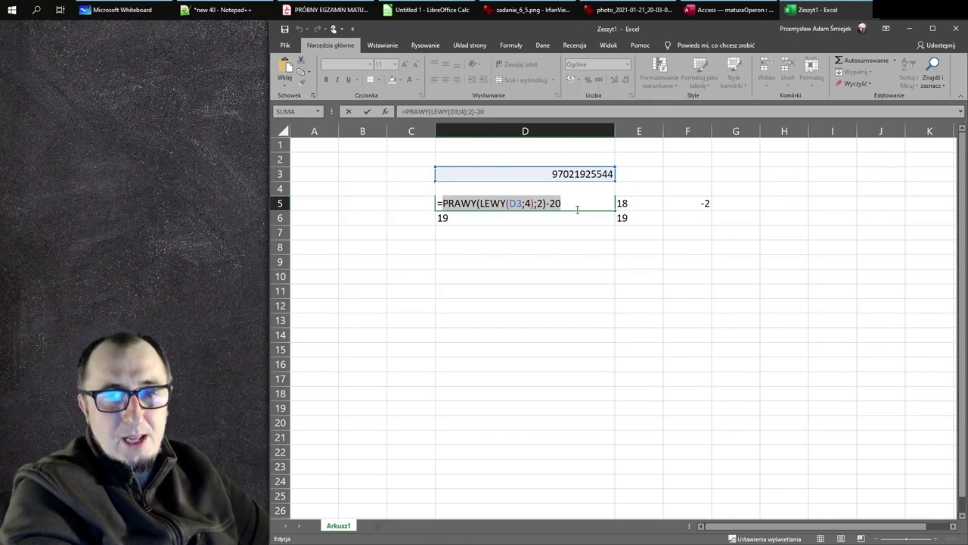
key(Escape)
key(Up)
key(Up)
click(573, 217)
key(F2)
key(shift+Home)
key(ctrl+c)
key(Escape)
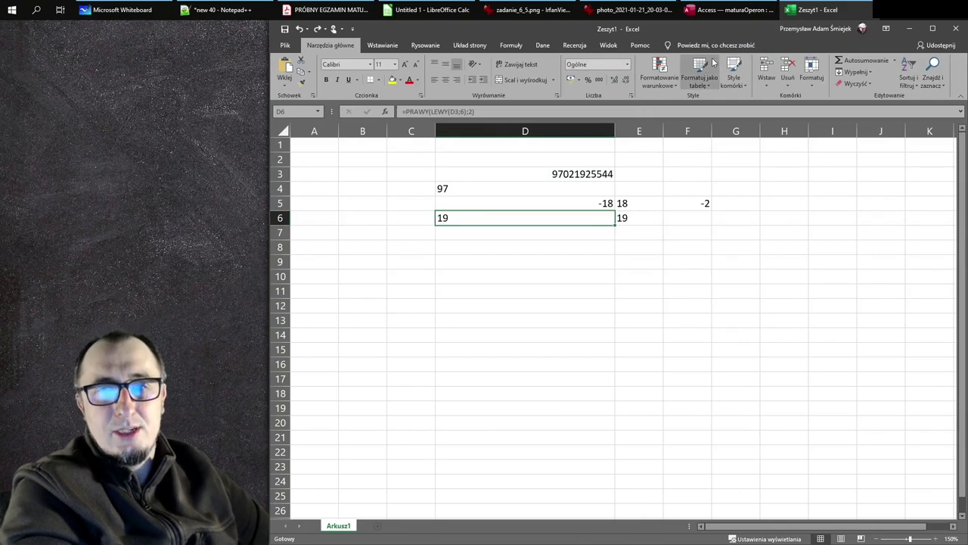
Step: Switch to the maturaOperon query in Access, open its SQL and alias the year expression AS ROK and the month expression AS MIES
click(722, 11)
key(ctrl+period)
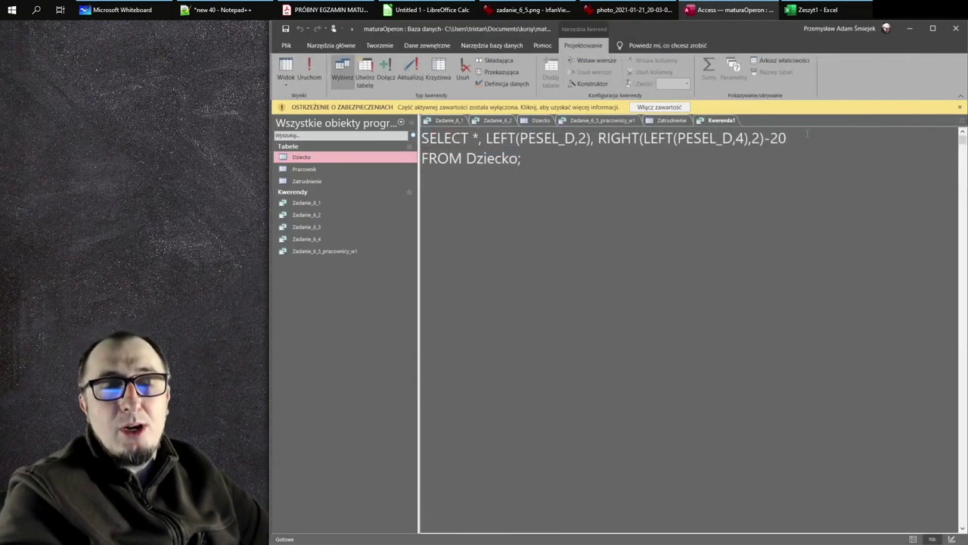
text(AS ROK)
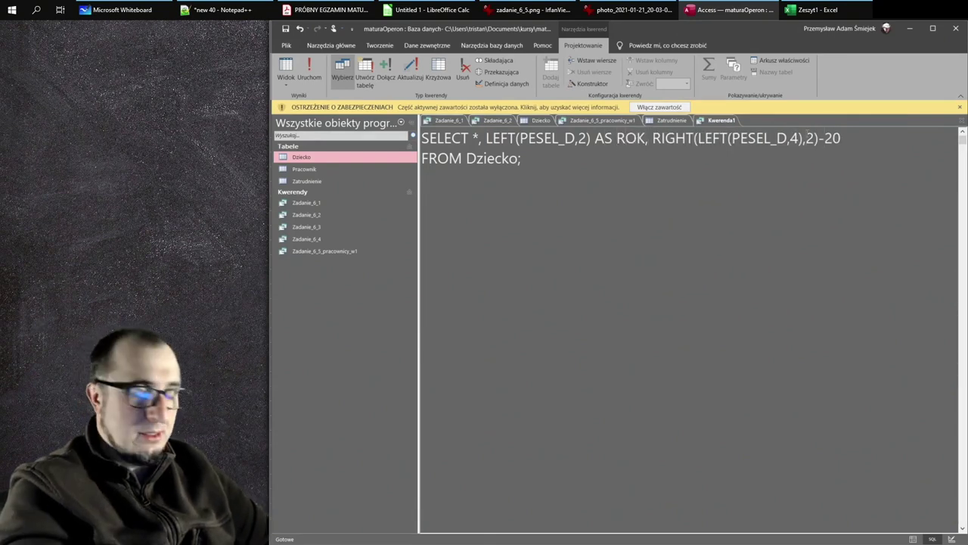
text(M)
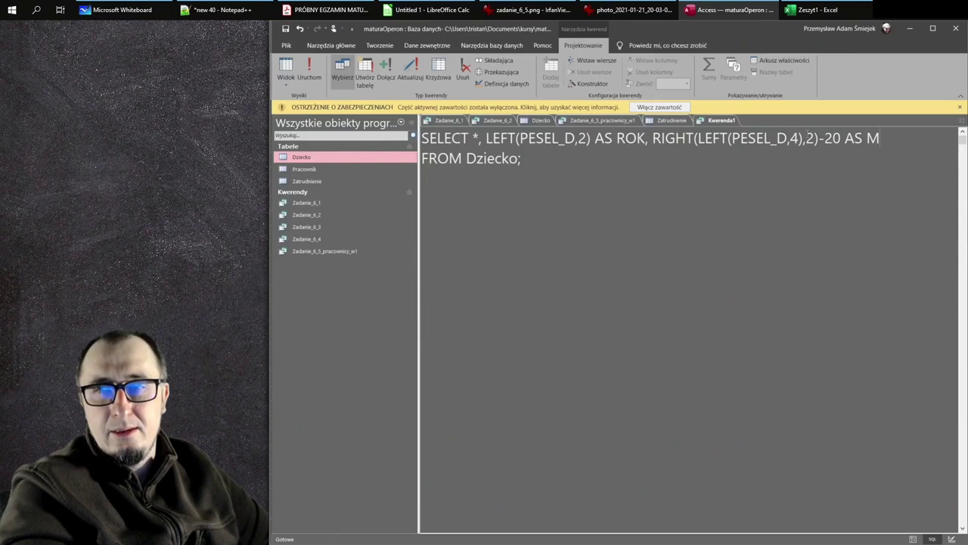
text(IES)
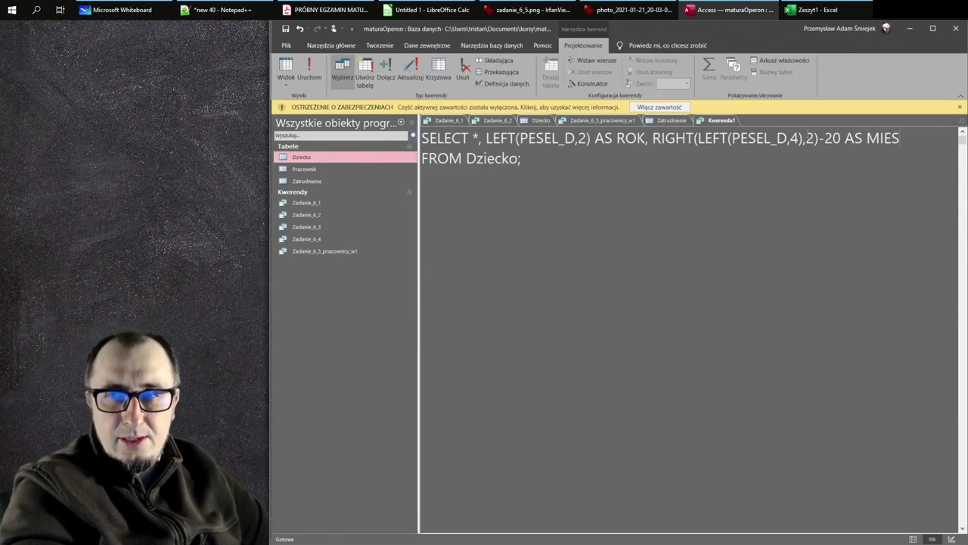
Step: Paste the day formula after a comma following MIES, adapt it to RIGHT(LEFT(PESEL_D,6),2) and run the query
key(ctrl+v)
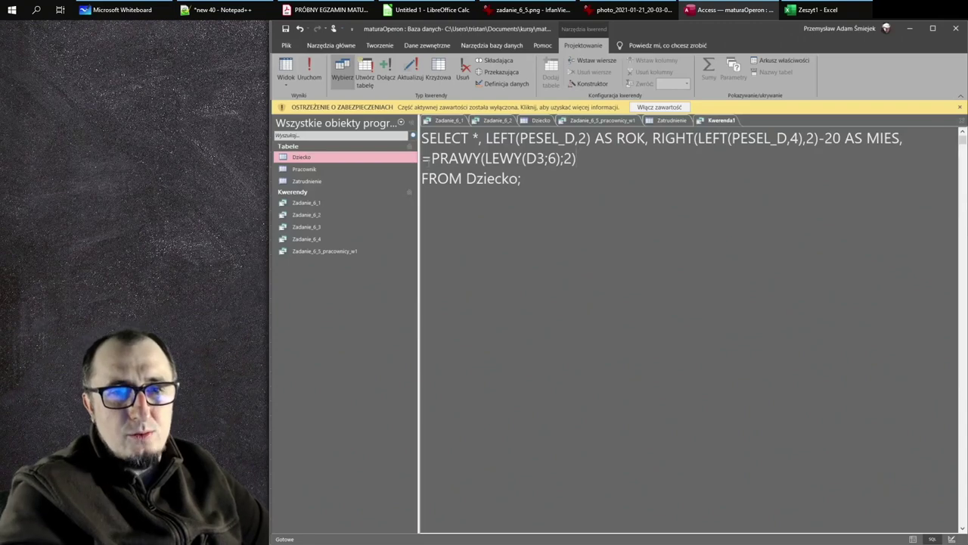
click(422, 158)
key(Delete)
double_click(439, 158)
text(RIGHT)
double_click(490, 158)
text(LEFT)
double_click(522, 158)
text(PESEL_D)
key(Delete)
text(,)
key(Right)
key(Right)
key(Delete)
text(,)
click(309, 72)
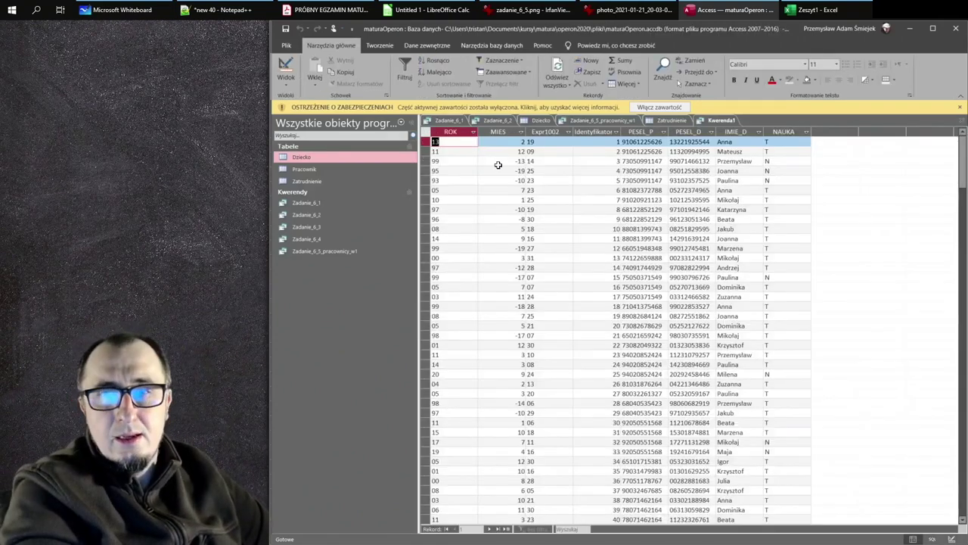
Step: Reopen the query's SQL, alias the day expression AS DZIEN and run the query again
click(286, 72)
click(619, 162)
text(AS DZIEN)
click(309, 72)
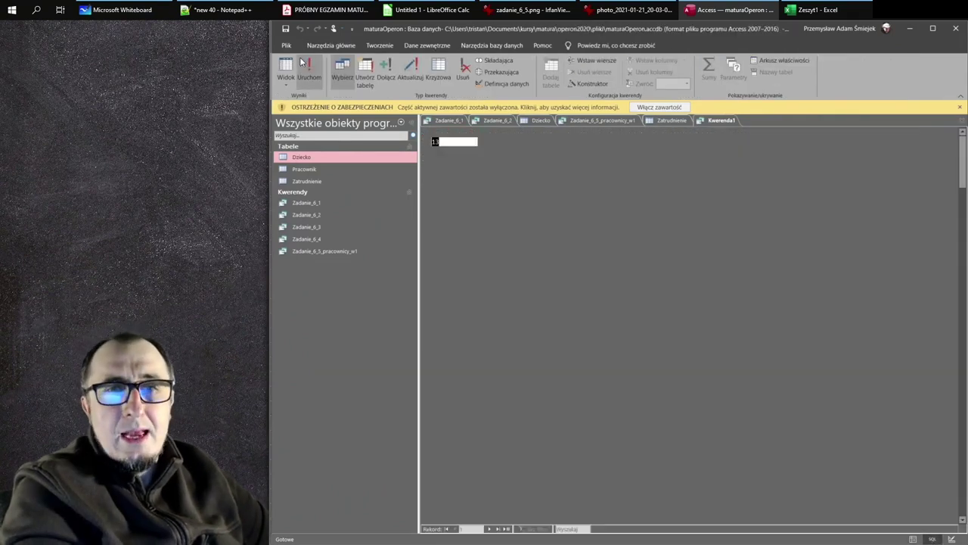
Step: Narrow the ROK, MIES and DZIEN columns in the query results
drag(478, 132, 458, 131)
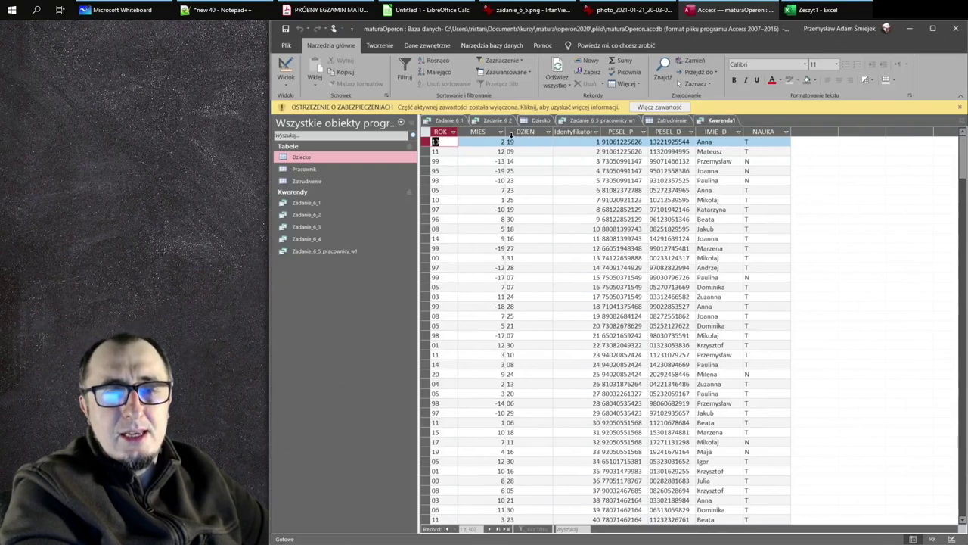
click(500, 131)
click(511, 133)
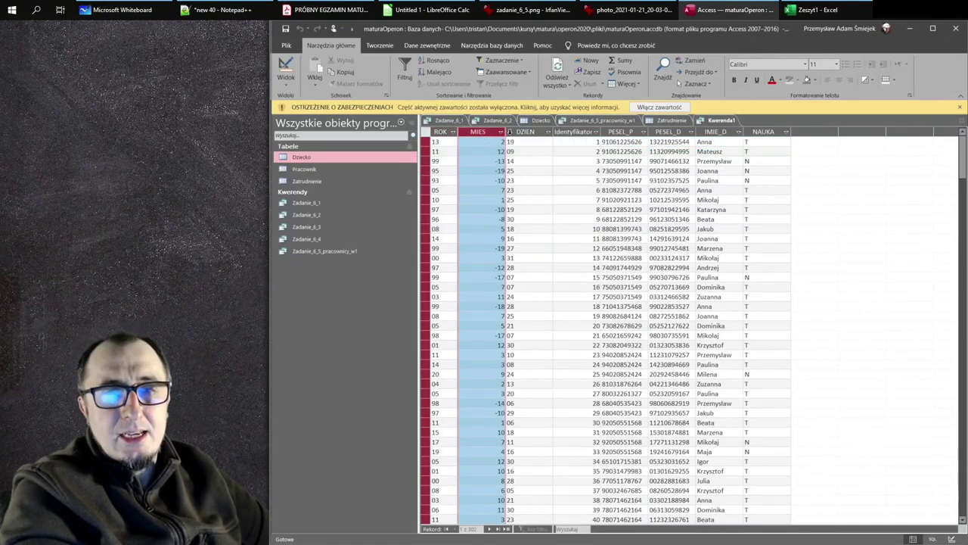
click(503, 132)
click(508, 134)
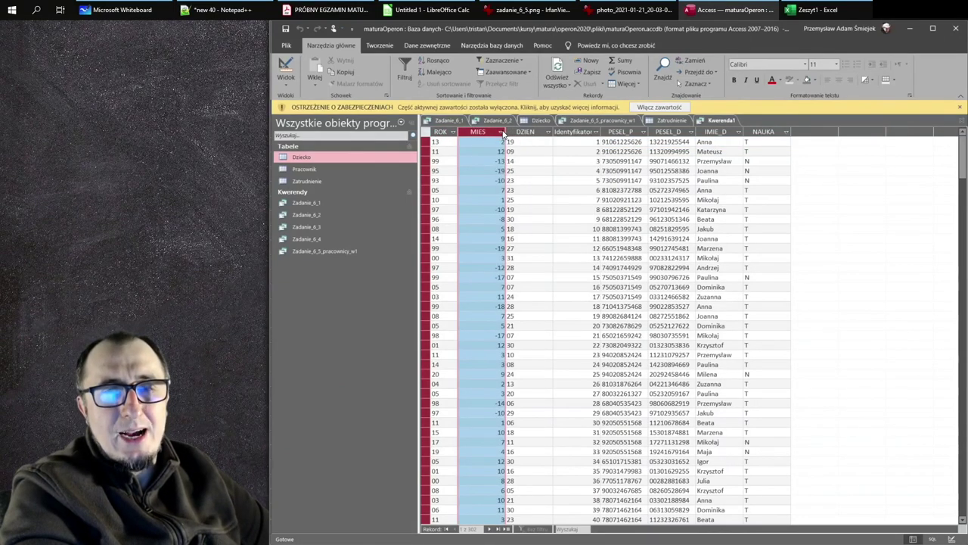
drag(481, 132, 508, 132)
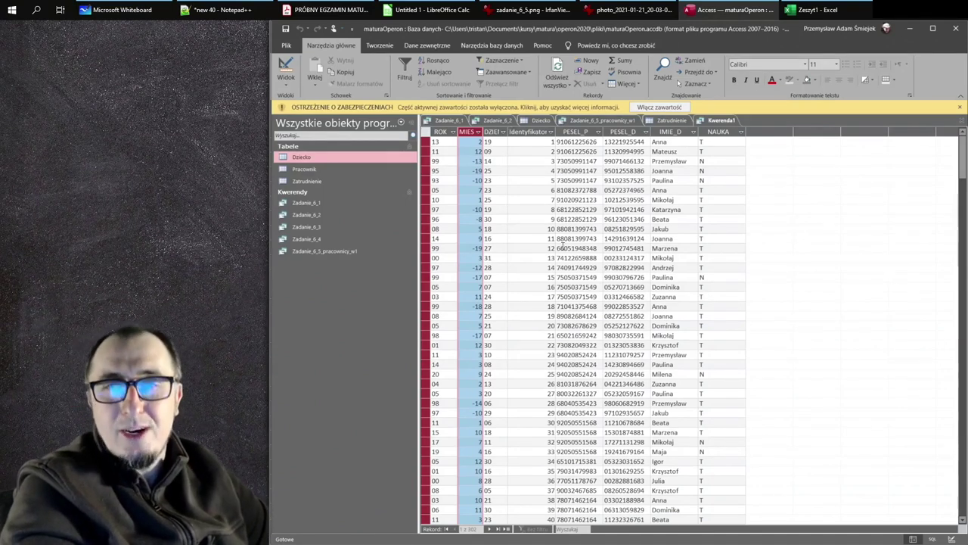
Step: Return to the query's SQL, put the ROK, MIES and DZIEN expressions on separate lines and leave a blank line before FROM
click(932, 538)
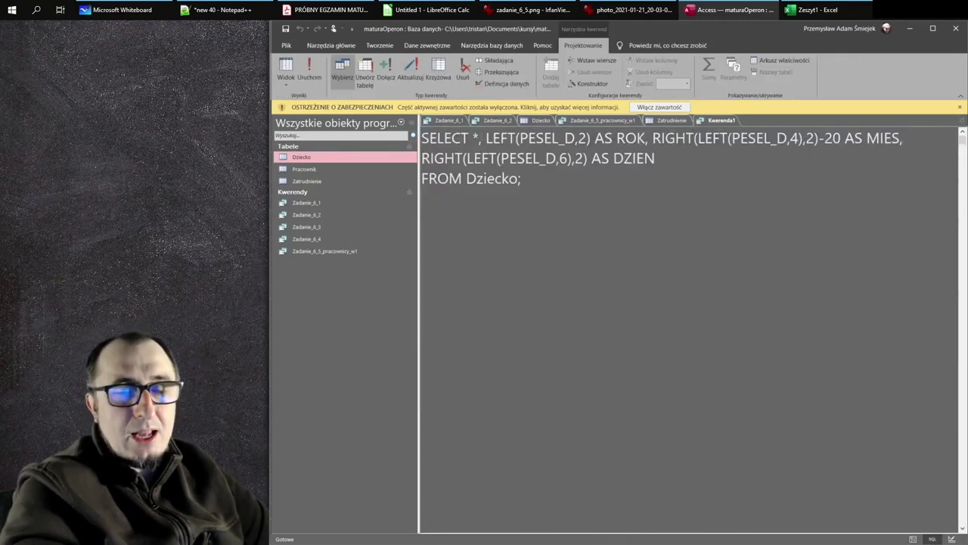
key(Return)
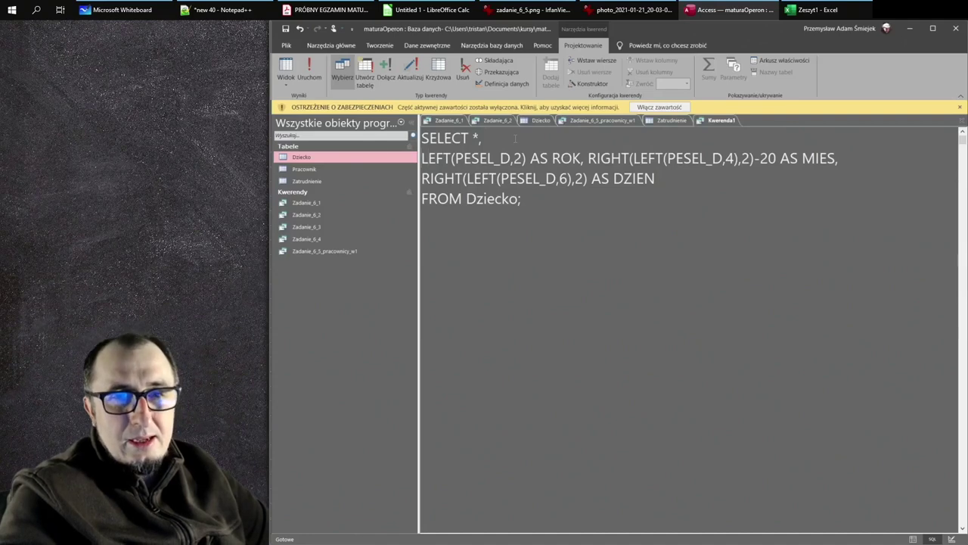
key(Return)
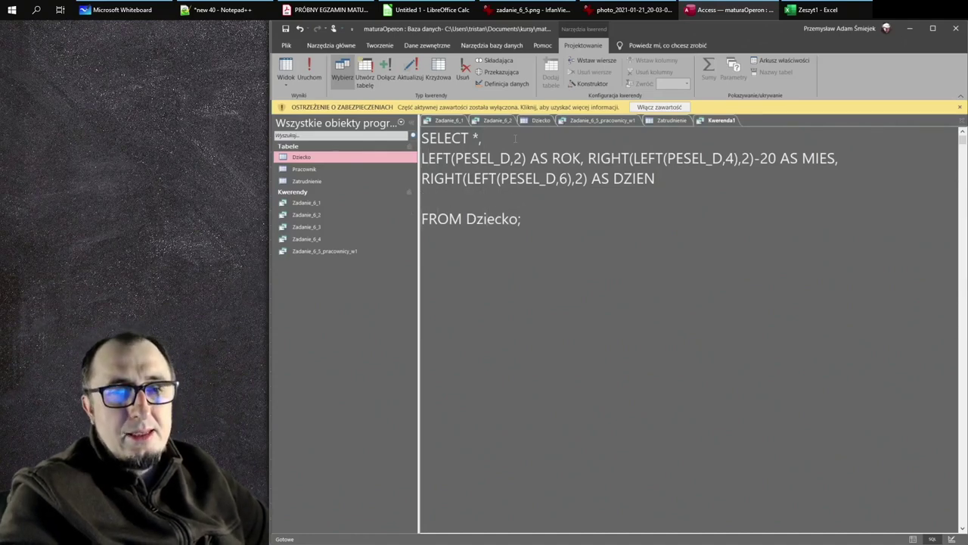
key(Return)
key(Return)
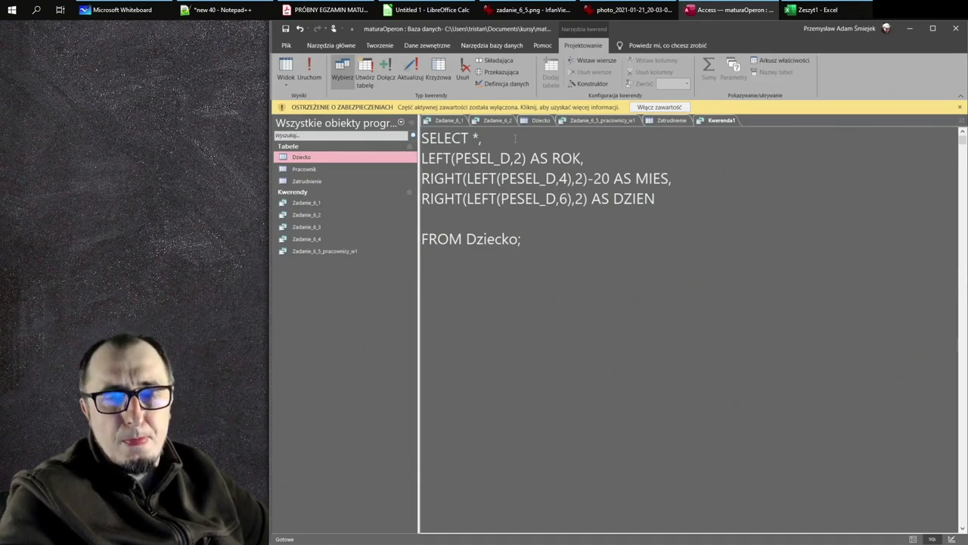
Step: Start an IIF around the month expression with the condition RIGHT(LEFT(PESEL_D,4),2)>20, followed by a comma
text(IFF()
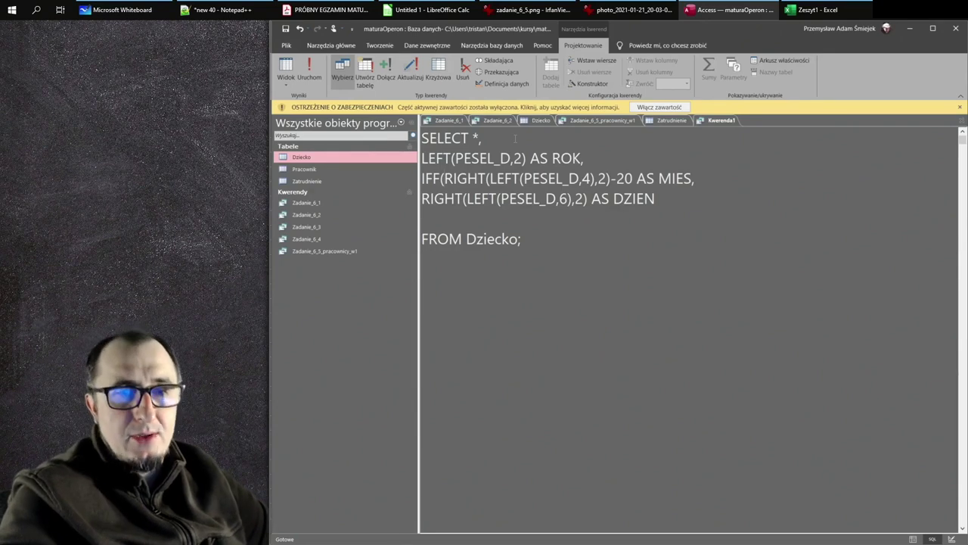
key(BackSpace)
text(I)
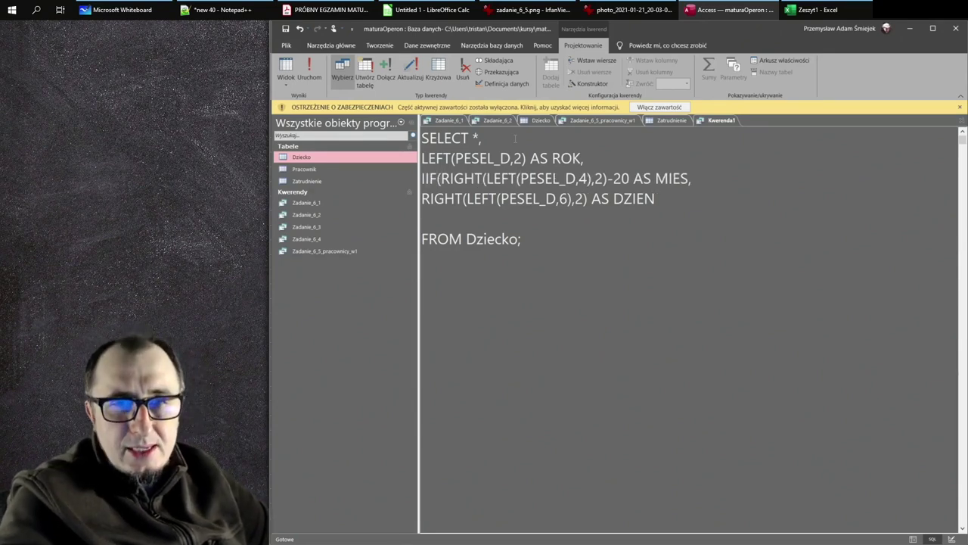
key(shift+Right)
key(shift+Right)
key(shift+Right)
key(shift+Right)
key(shift+Right)
key(shift+Right)
key(shift+Right)
key(shift+Right)
key(shift+Right)
key(shift+Right)
key(shift+Right)
key(shift+Right)
key(shift+Right)
key(shift+Right)
key(shift+Right)
key(shift+Right)
key(shift+Right)
key(shift+Right)
key(shift+Right)
key(shift+Right)
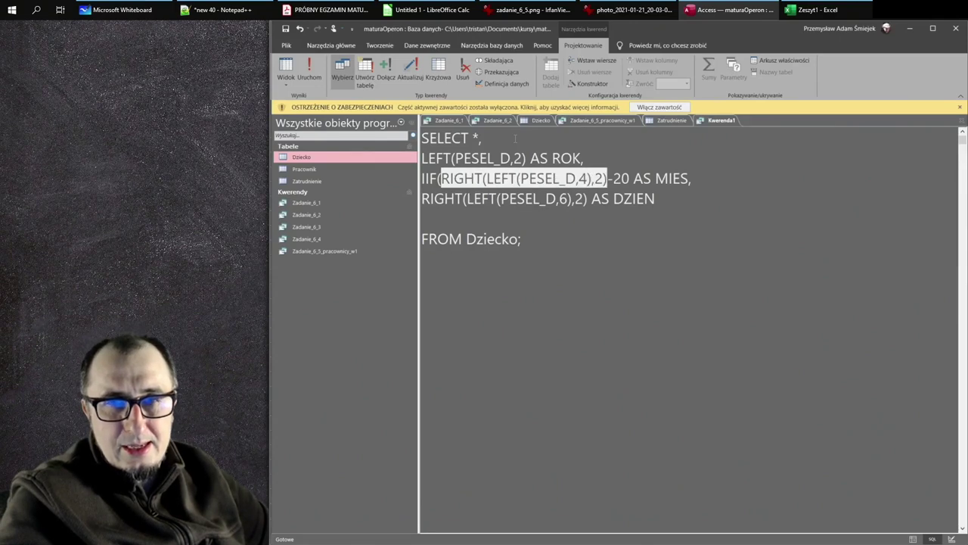
key(Right)
text(>20)
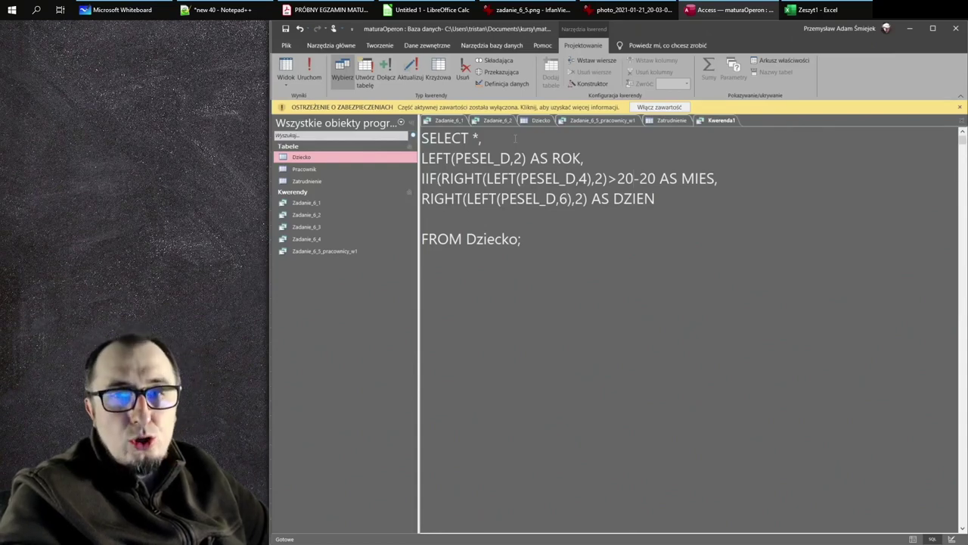
text(,)
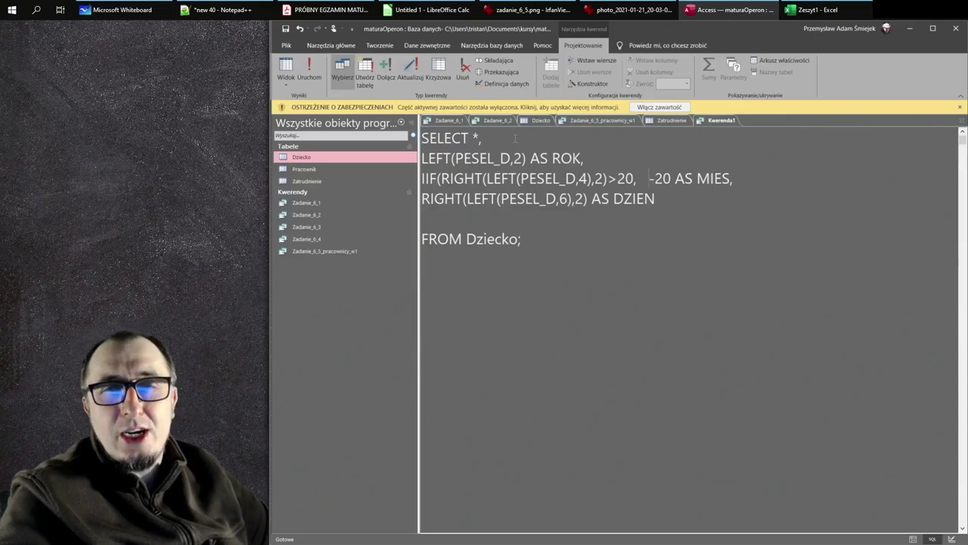
Step: Add TRUE and FALSE as placeholder results of the IIF and close its parenthesis
key(Left)
text(TRUE, FALSE()
key(BackSpace)
text(_)
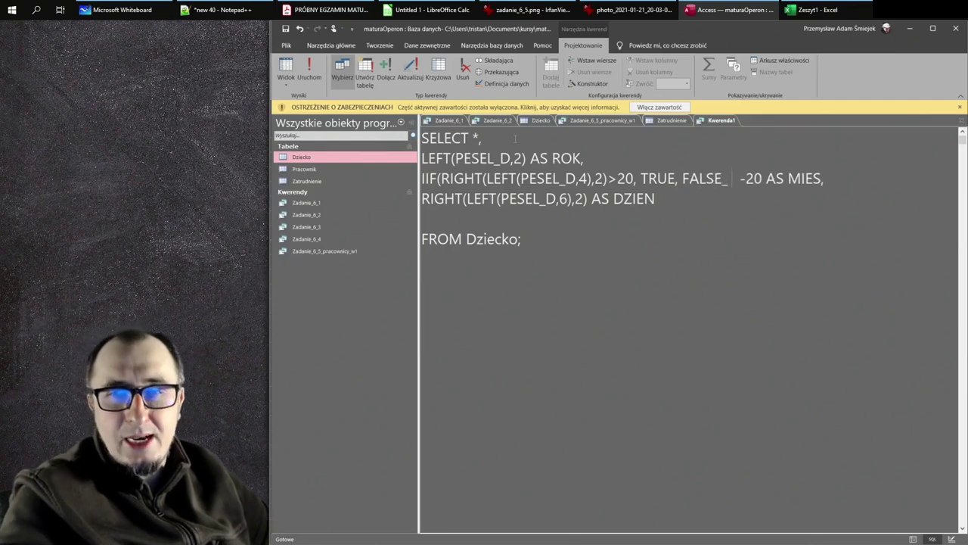
key(BackSpace)
text())
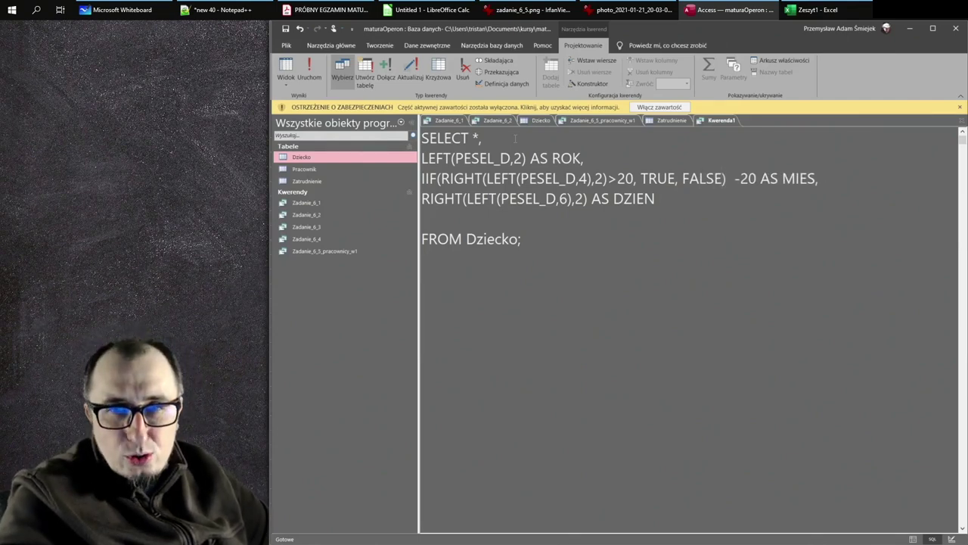
Step: Replace the IIF's TRUE placeholder with a copy of the condition followed by -20, giving RIGHT(LEFT(PESEL_D,4),2)>20-20
key(BackSpace)
key(BackSpace)
key(BackSpace)
key(BackSpace)
key(BackSpace)
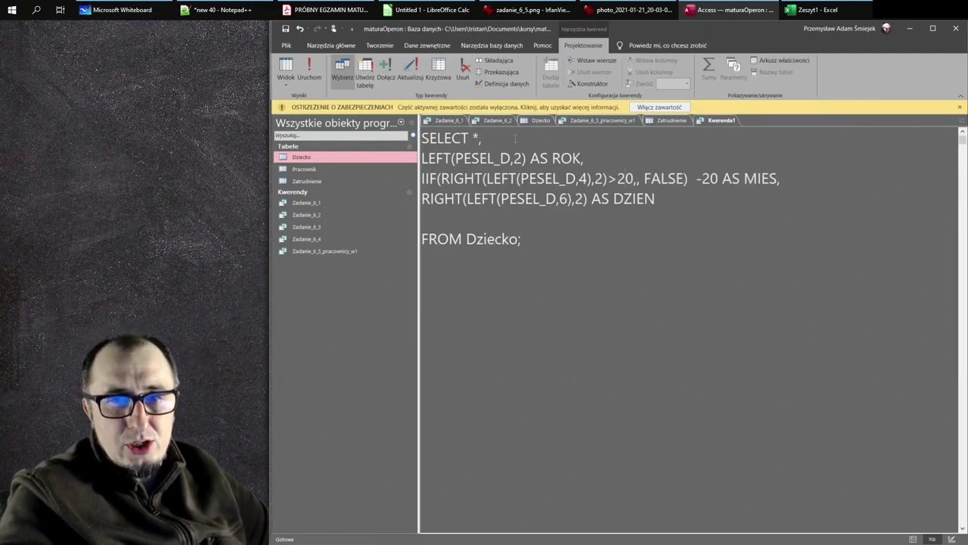
key(shift+Left)
key(shift+Left)
key(shift+Left)
key(shift+Left)
key(shift+Left)
key(shift+Left)
key(shift+Left)
key(shift+Left)
key(shift+Left)
key(shift+Left)
key(shift+Left)
key(shift+Left)
key(shift+Left)
key(shift+Left)
key(shift+Left)
key(shift+Left)
key(shift+Left)
key(shift+Left)
key(shift+Left)
key(shift+Left)
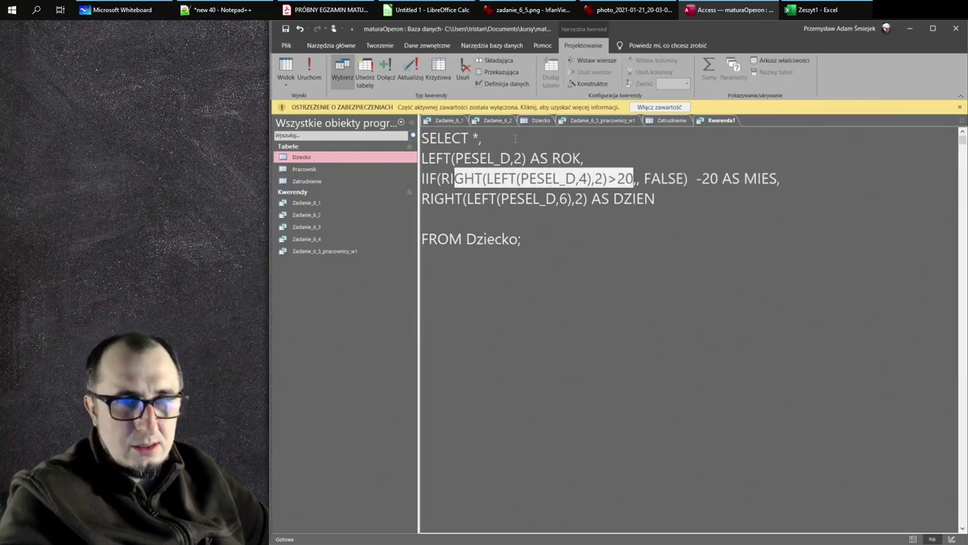
key(shift+Right)
key(ctrl+c)
key(Right)
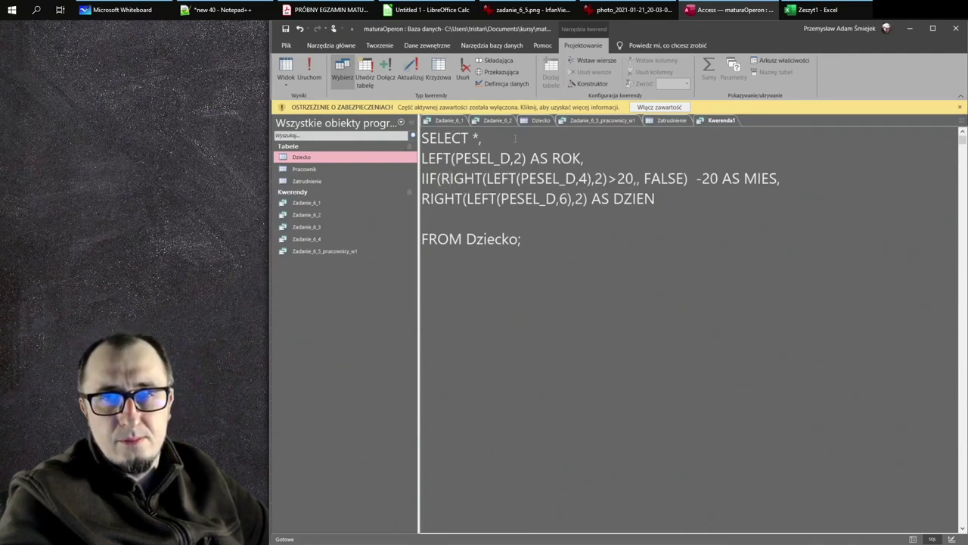
key(ctrl+v)
text(-2)
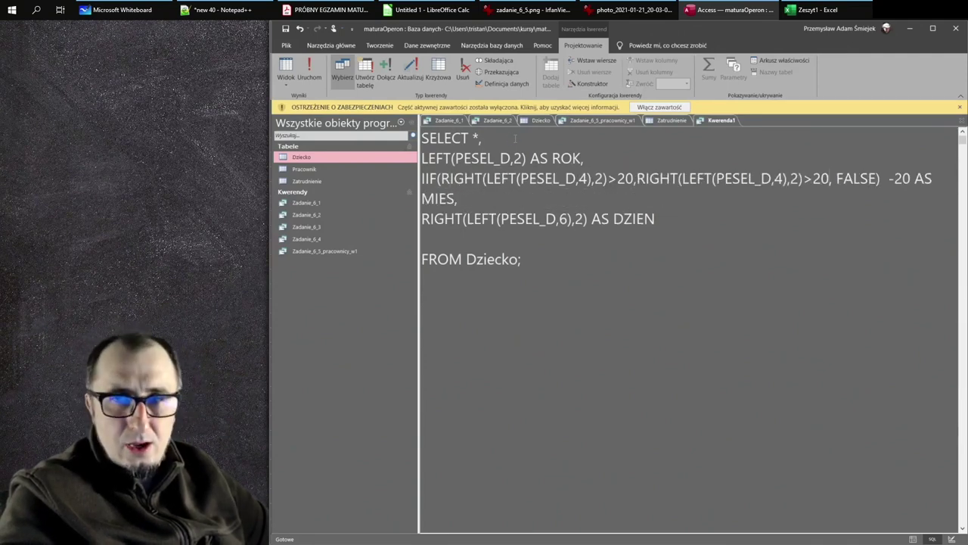
text(0)
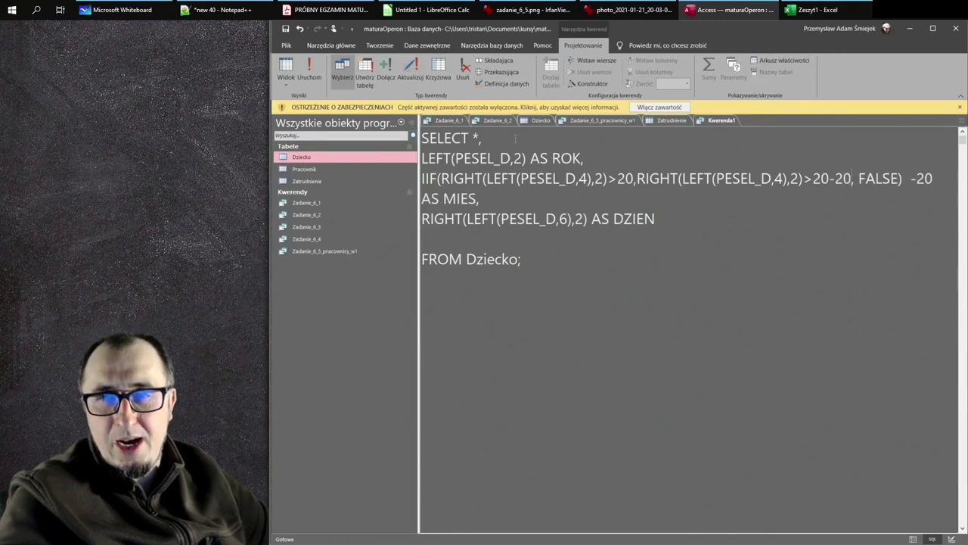
Step: Replace the IIF's FALSE placeholder with RIGHT(LEFT(PESEL_D,4),2), without the >20 comparison
drag(860, 178, 899, 178)
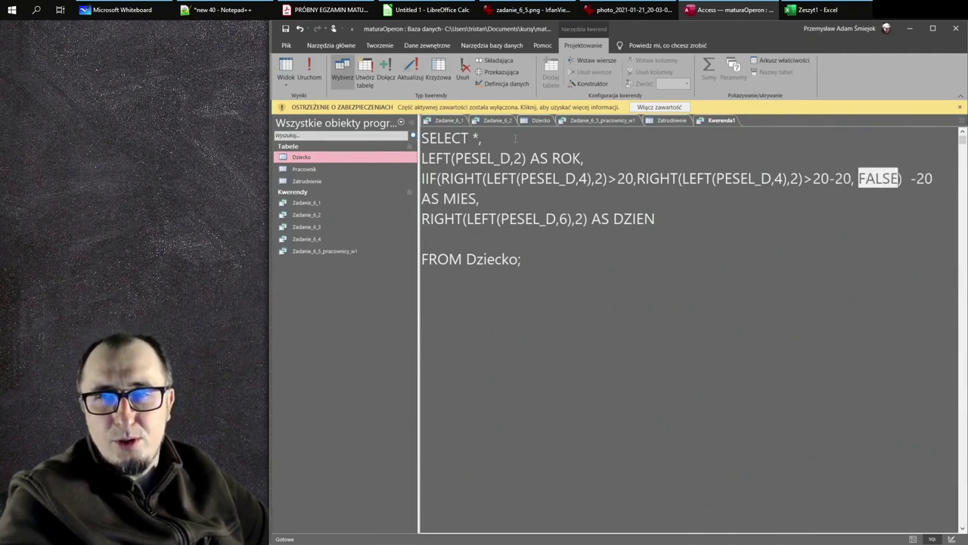
key(ctrl+v)
key(BackSpace)
key(BackSpace)
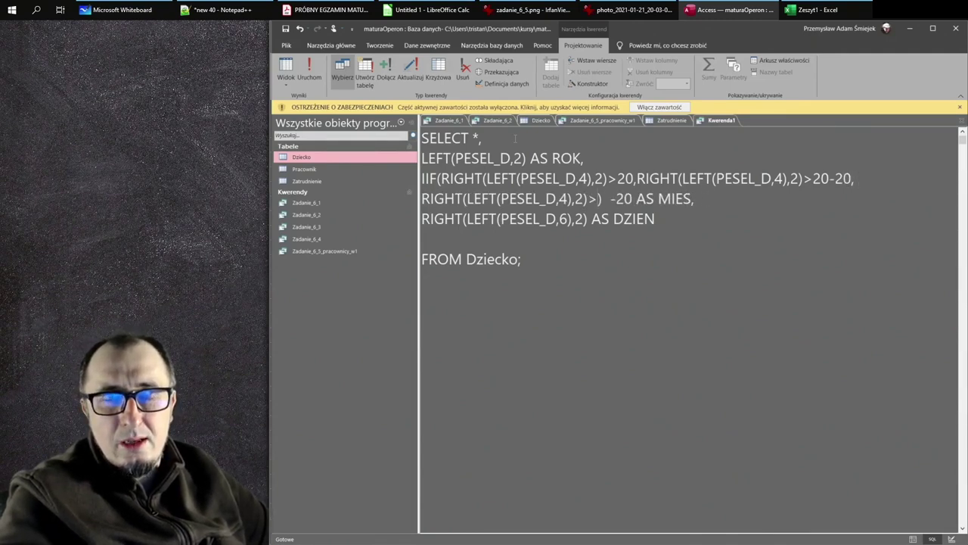
key(BackSpace)
Step: Remove the leftover -20 between the IIF's closing parenthesis and AS MIES
key(Right)
key(Right)
key(Right)
key(shift+Right)
key(shift+Right)
key(shift+Right)
key(shift+Right)
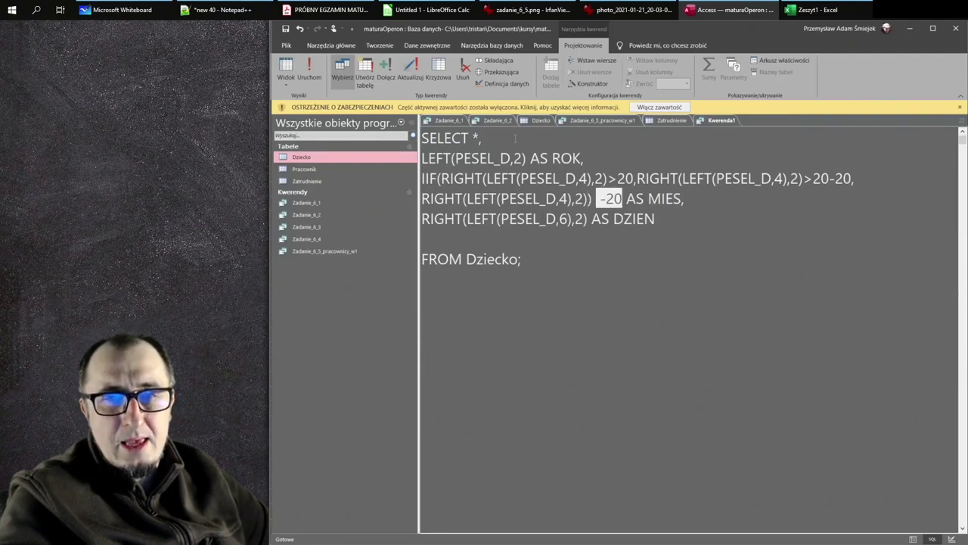
key(Delete)
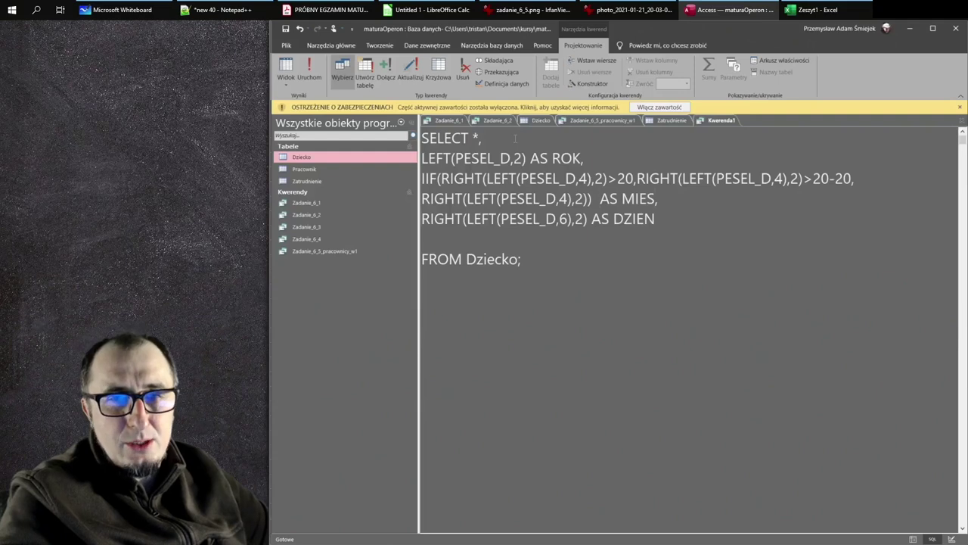
Step: Set the IIF month expression apart with a blank line above and below it
key(Return)
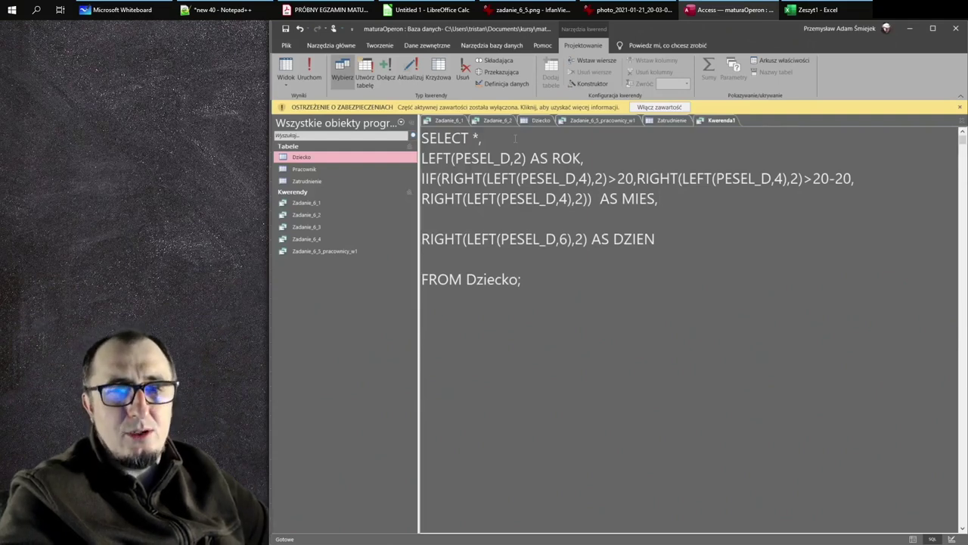
key(Up)
key(Up)
key(Return)
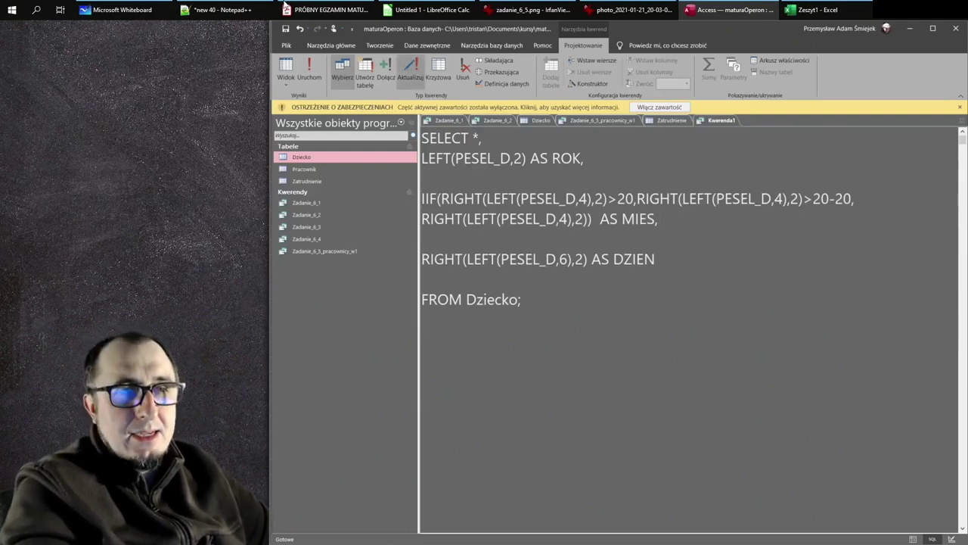
Step: Run the query and compare the ROK, MIES and DZIEN values with the PESEL_D numbers in several rows
click(303, 76)
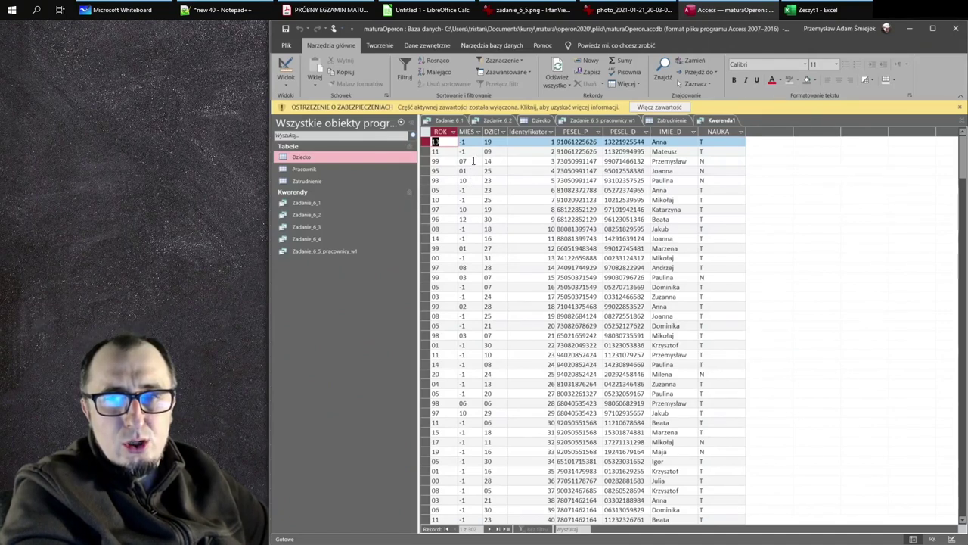
click(472, 160)
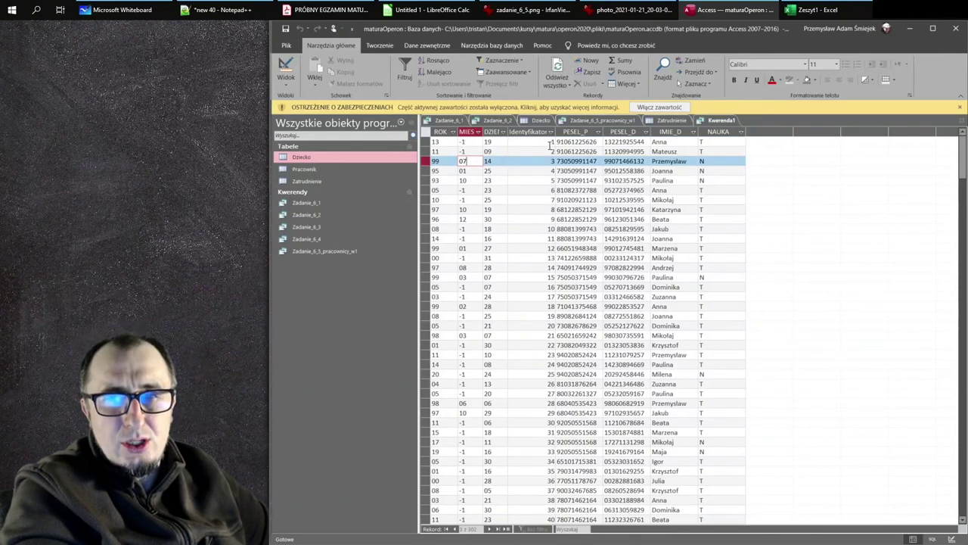
click(628, 141)
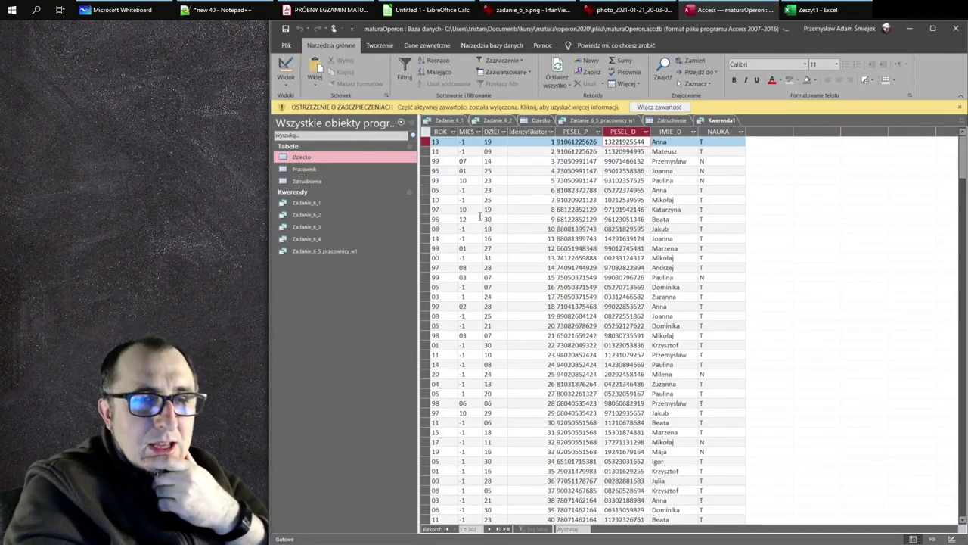
click(478, 267)
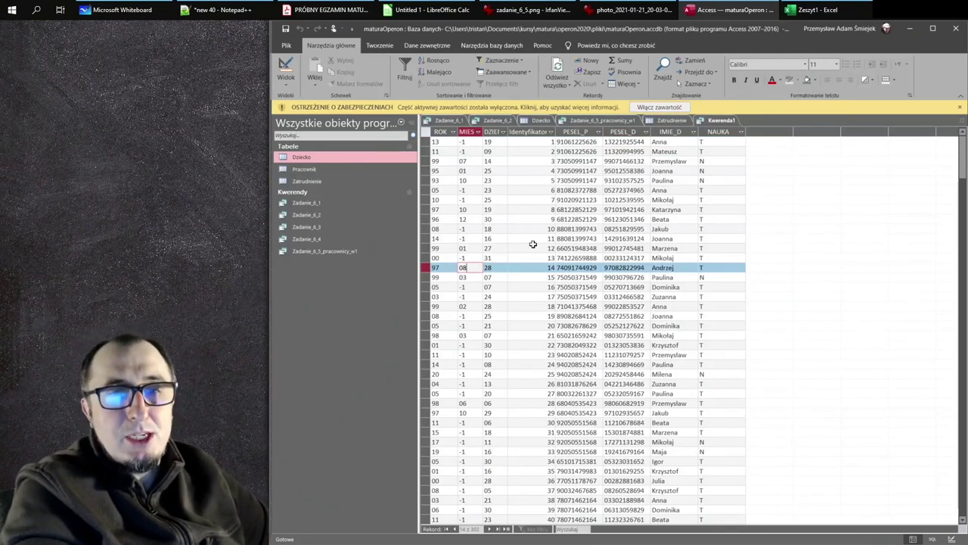
click(620, 161)
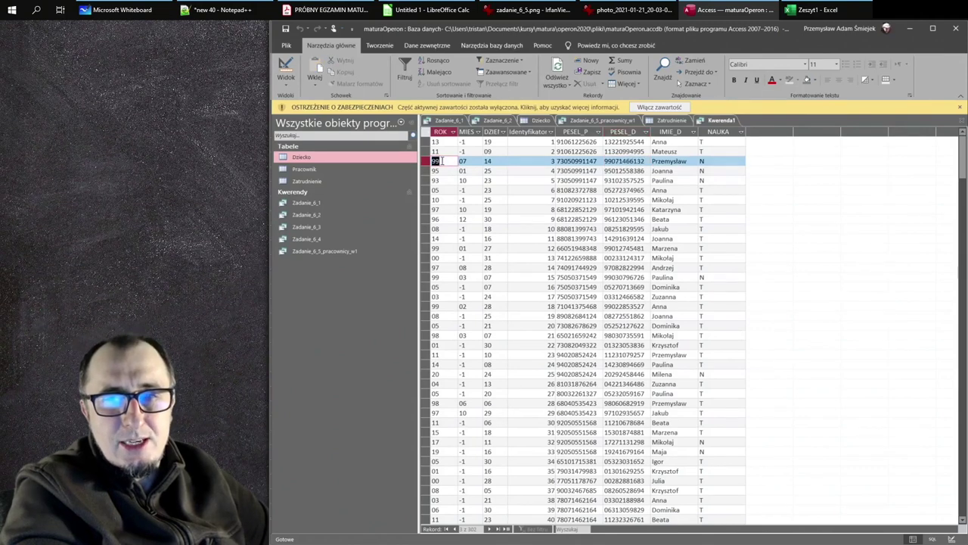
click(490, 162)
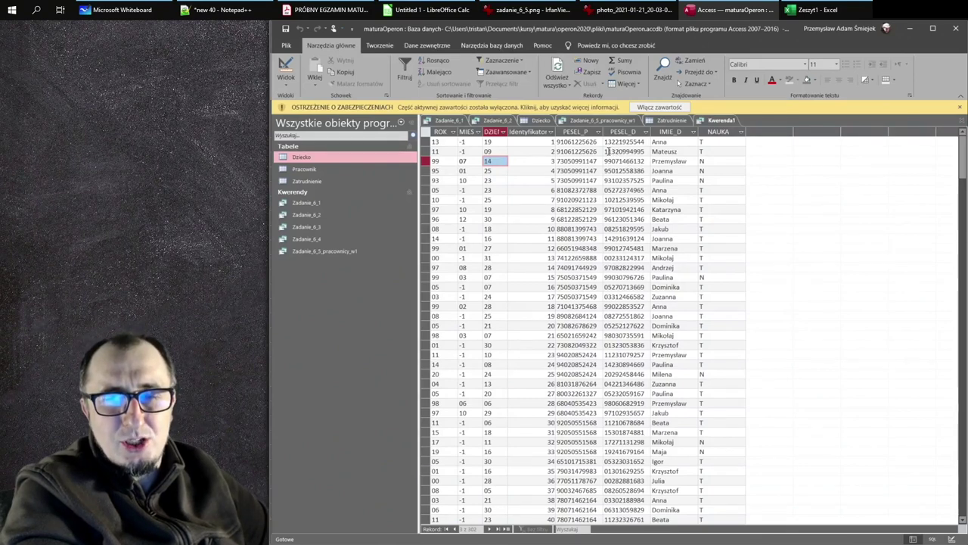
click(613, 151)
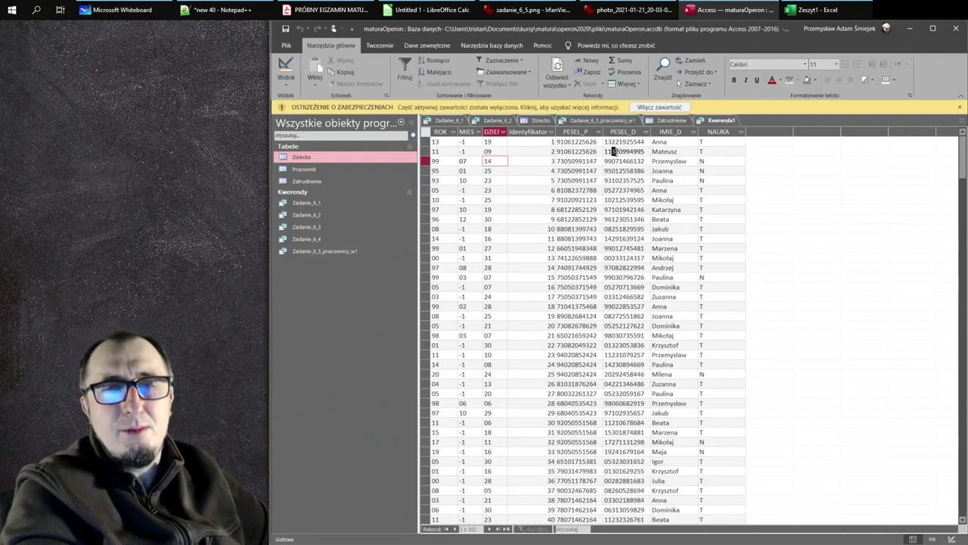
click(613, 151)
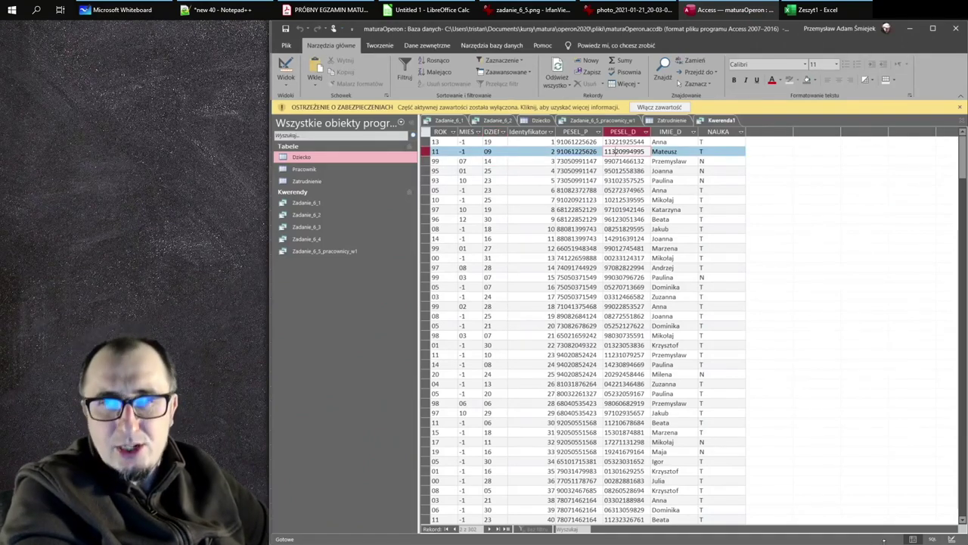
Step: Return to the SQL, correct the IIF's true result to RIGHT(LEFT(PESEL_D,4),2)-20 and start it on an indented line below the condition
click(932, 539)
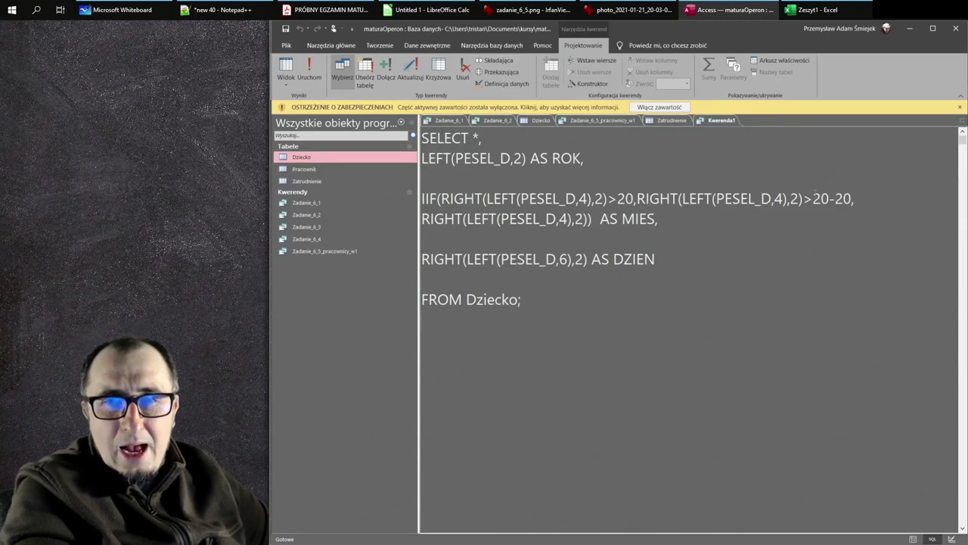
click(829, 198)
key(BackSpace)
key(BackSpace)
key(BackSpace)
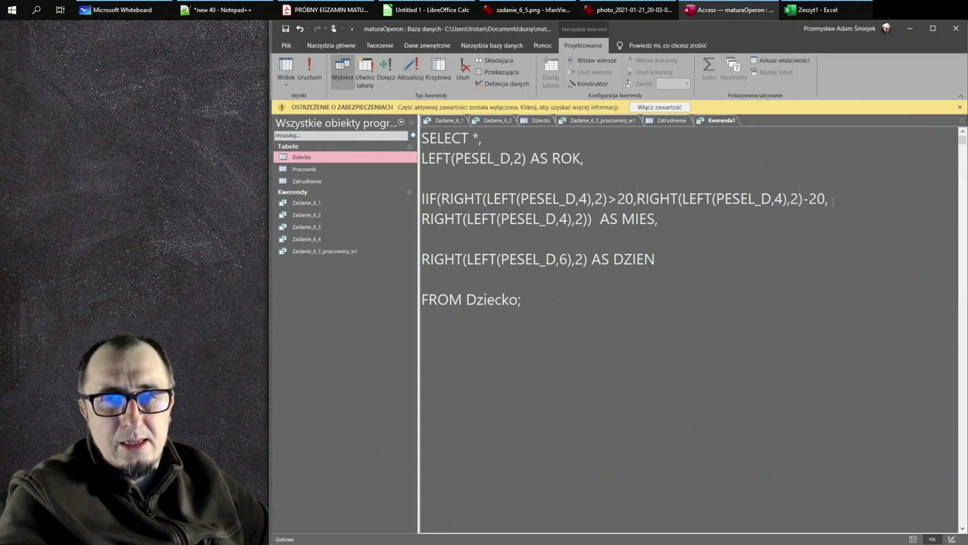
key(Return)
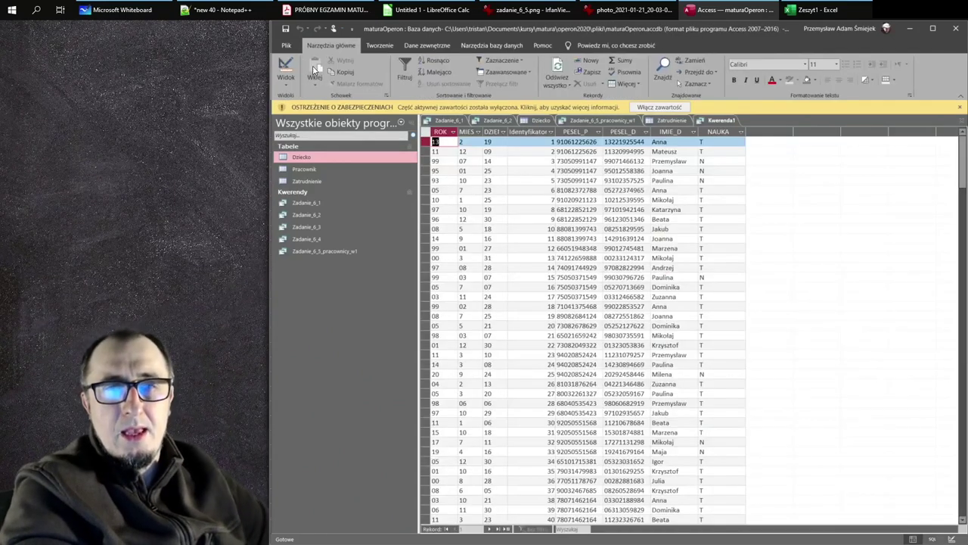
Step: Run the corrected query and check the MIES values in the first rows against the month digits of PESEL_D
click(310, 68)
click(462, 151)
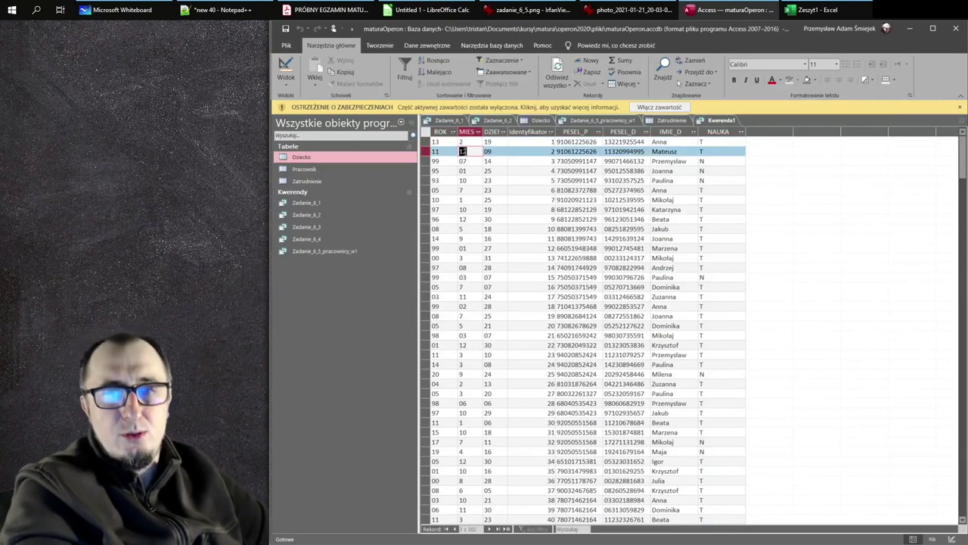
click(472, 142)
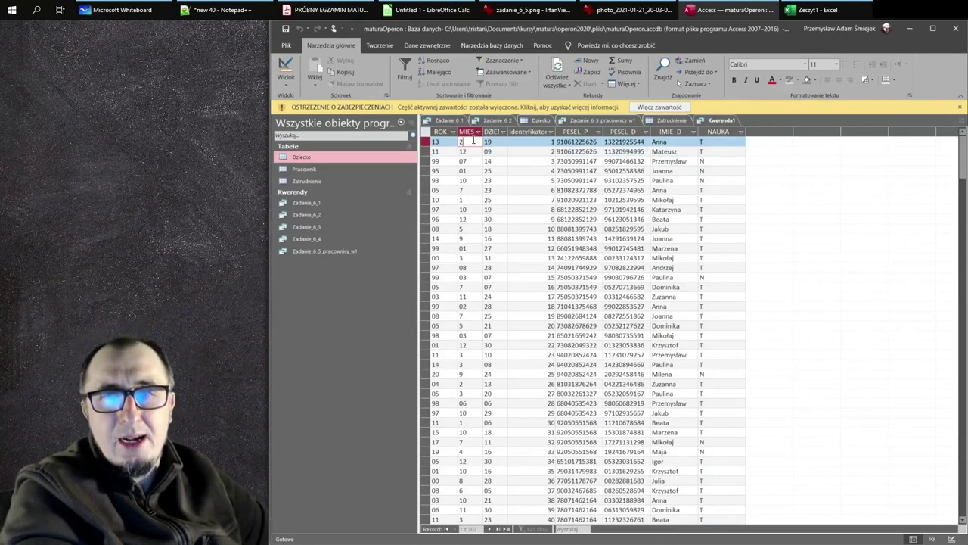
click(614, 141)
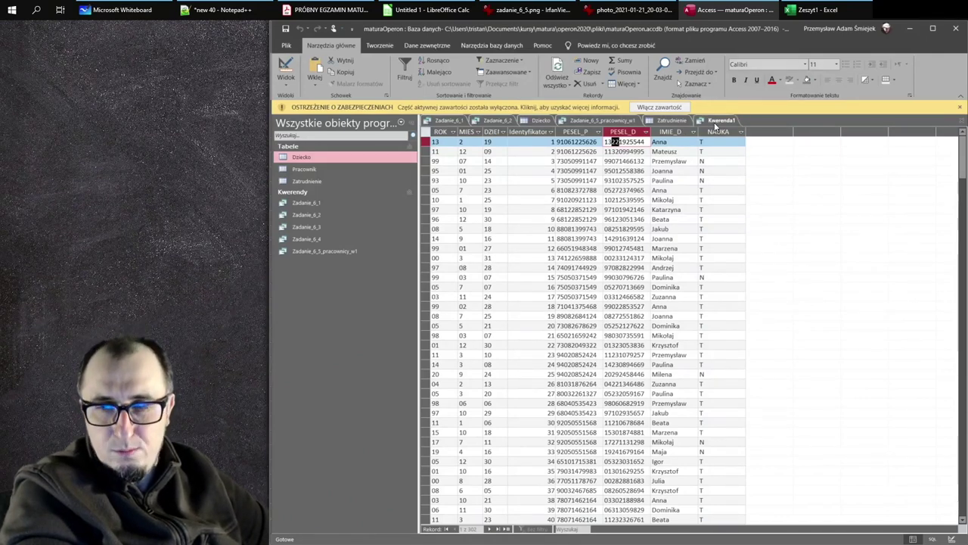
Step: Return to the SQL, add blank lines below the month expression and write the explanatory line "if warunek:" there
click(932, 539)
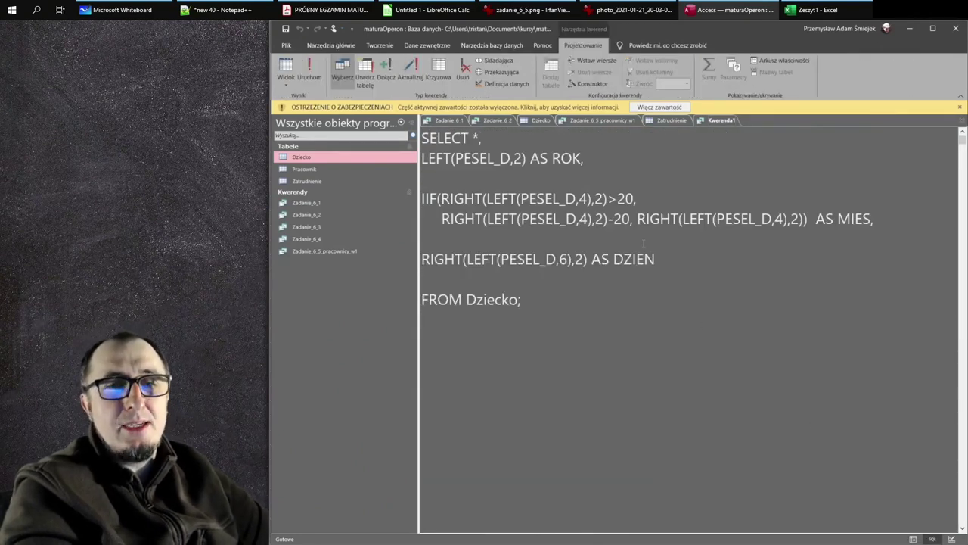
key(Return)
key(Return)
key(Return)
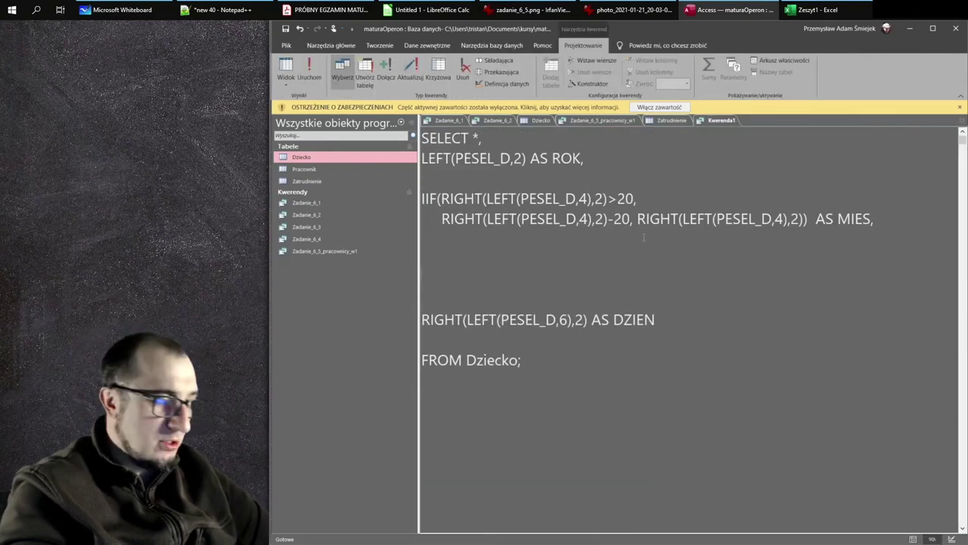
text(if)
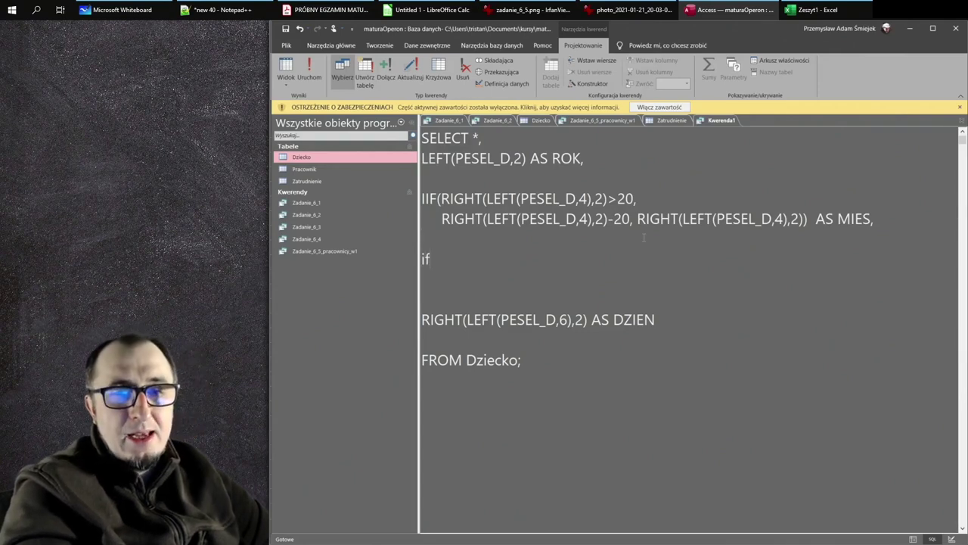
text( warunek)
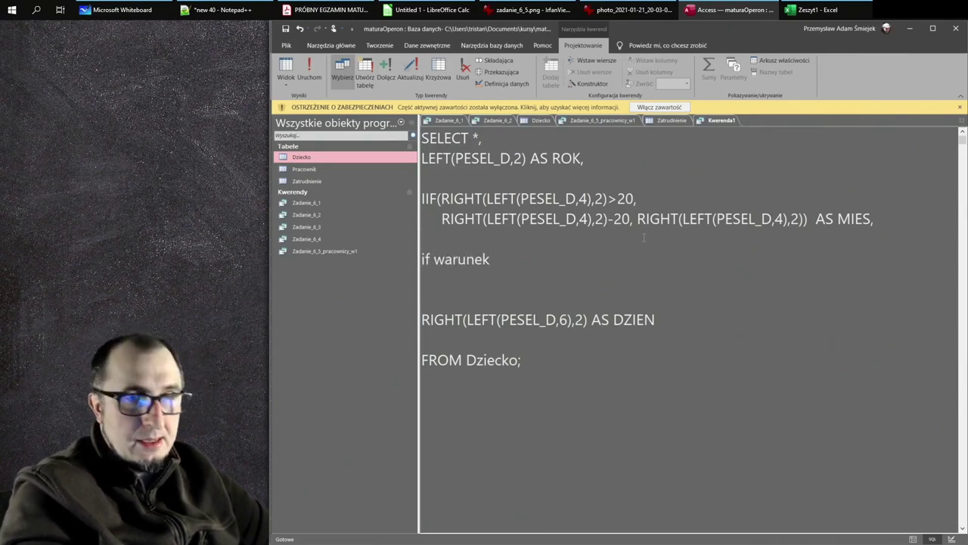
text(:)
Step: Add the indented line "co jeżeli prawda" beneath "if warunek:"
key(Return)
text(co jeżeli pr)
key(BackSpace)
key(BackSpace)
key(BackSpace)
key(BackSpace)
key(BackSpace)
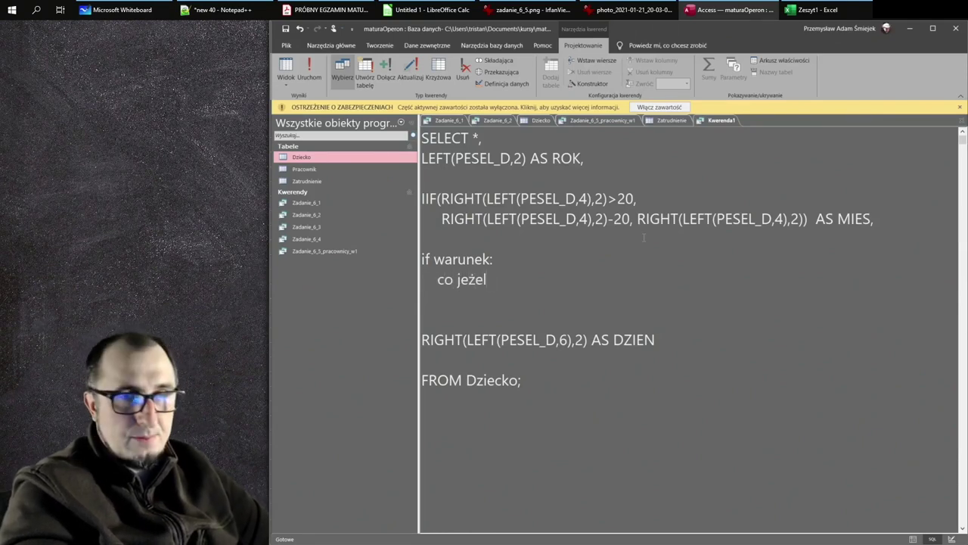
text(prawda)
Step: Complete the explanatory note with "else:" and an indented "co jeżeli fałsz" line beneath it
key(Return)
text(else:)
key(Return)
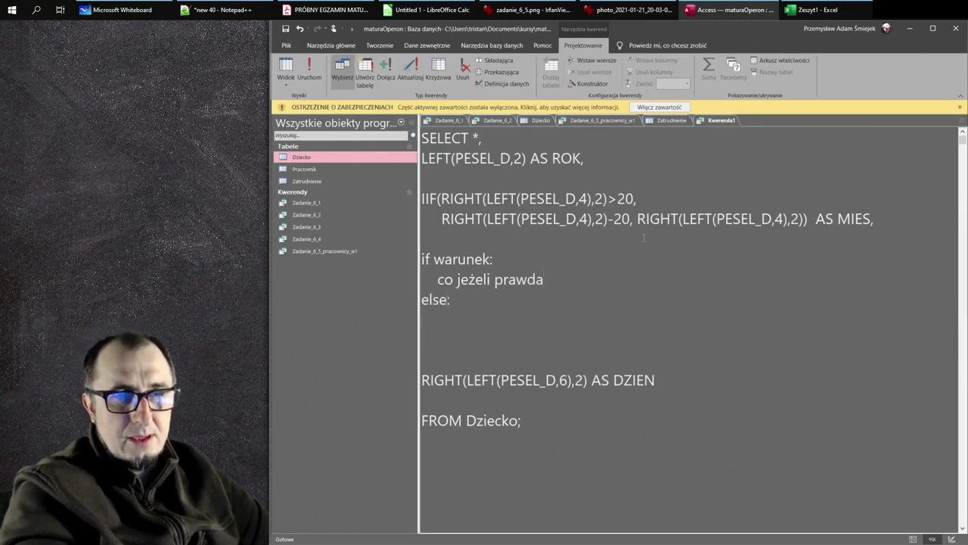
text(co jeże)
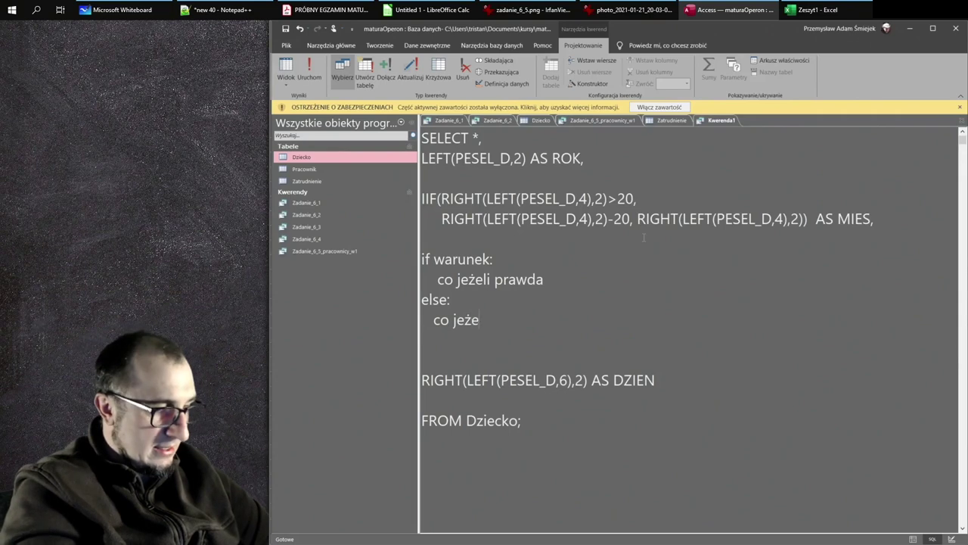
text(li fałsz)
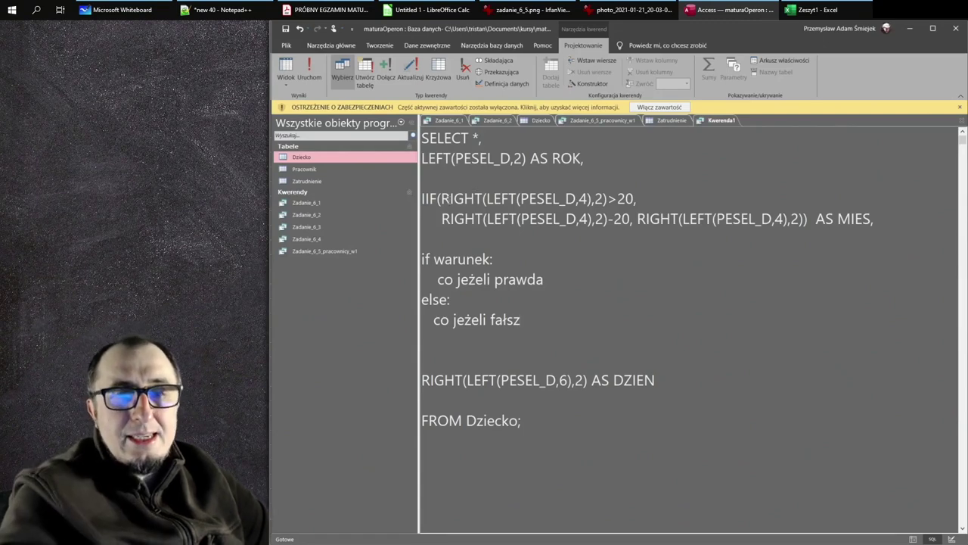
Step: Set the IIF's condition apart with extra spaces after the opening parenthesis and before the comma
click(443, 198)
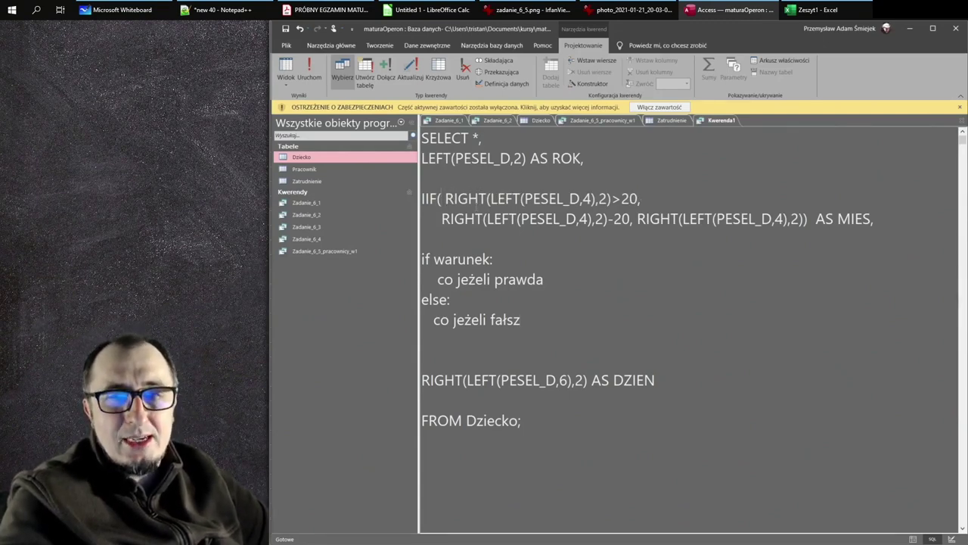
key(Return)
key(BackSpace)
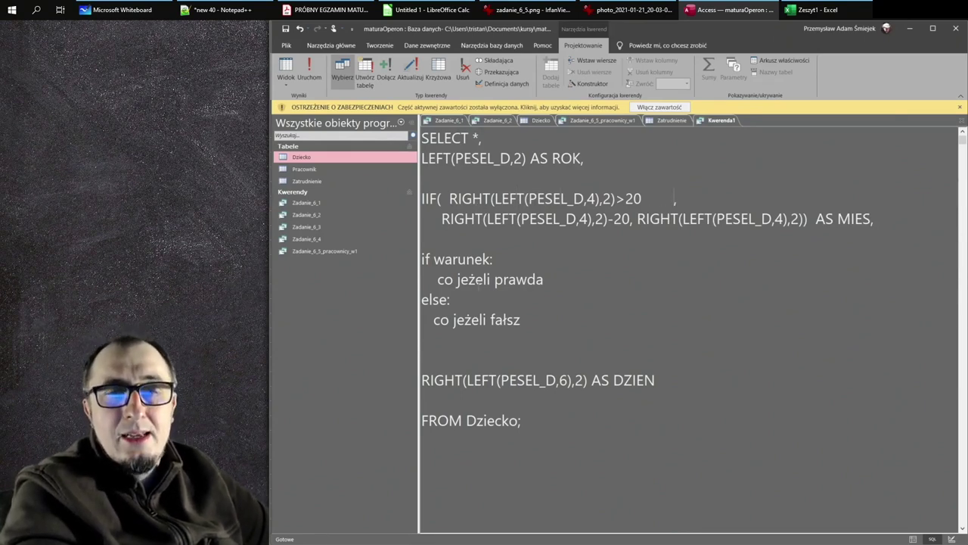
Step: Replace the colon after "if warunek" in the explanatory note with an opening curly brace
click(498, 259)
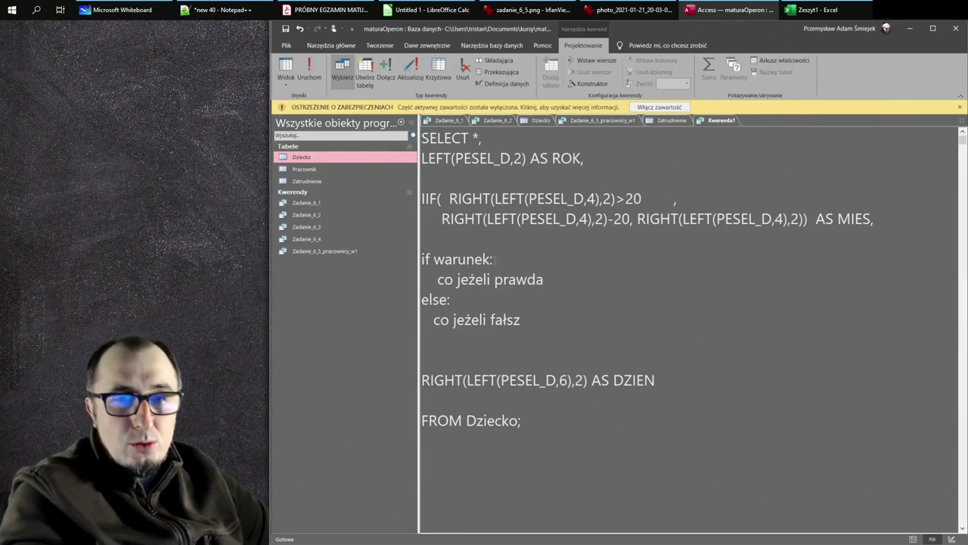
key(BackSpace)
text({)
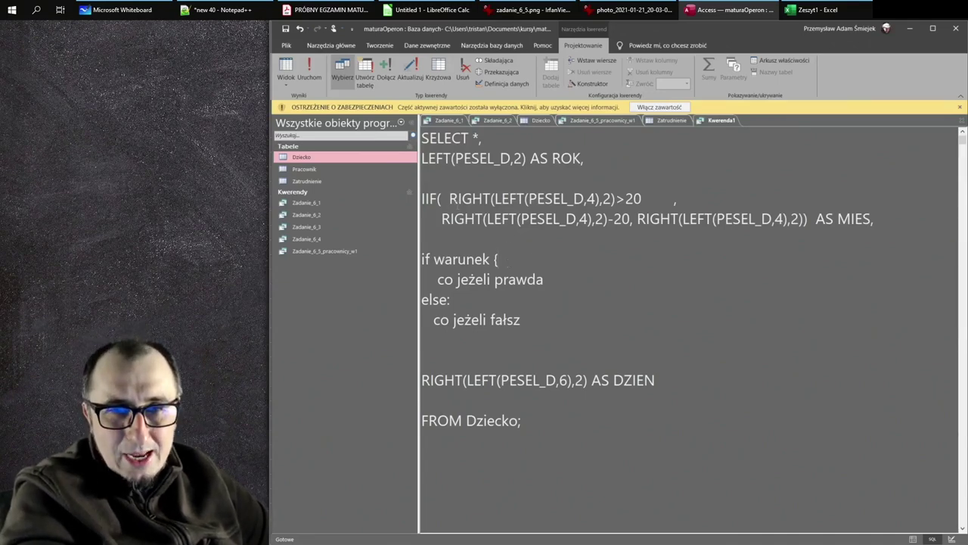
Step: Put spaces around the greater-than sign in the IIF condition so it reads RIGHT(LEFT(PESEL_D,4),2) > 20
drag(449, 198, 645, 199)
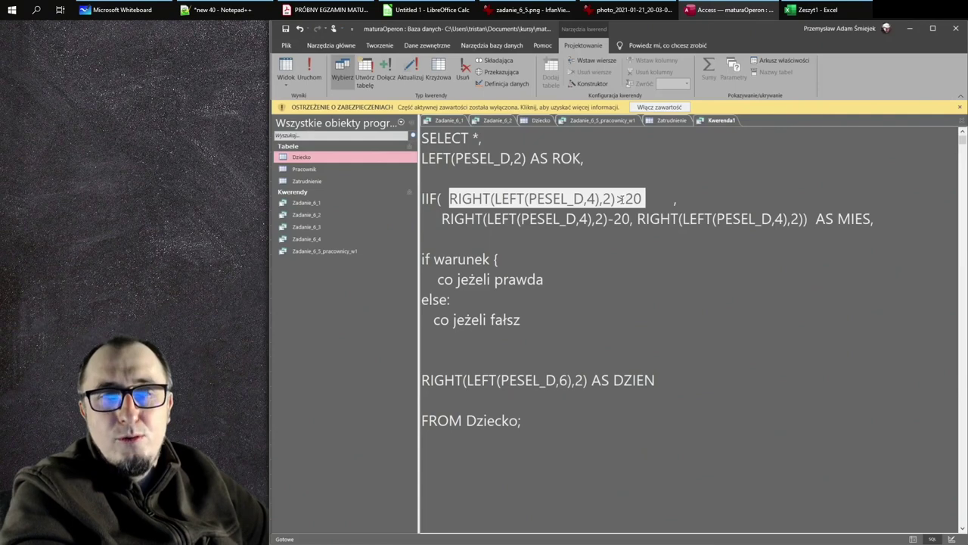
click(620, 198)
key(Right)
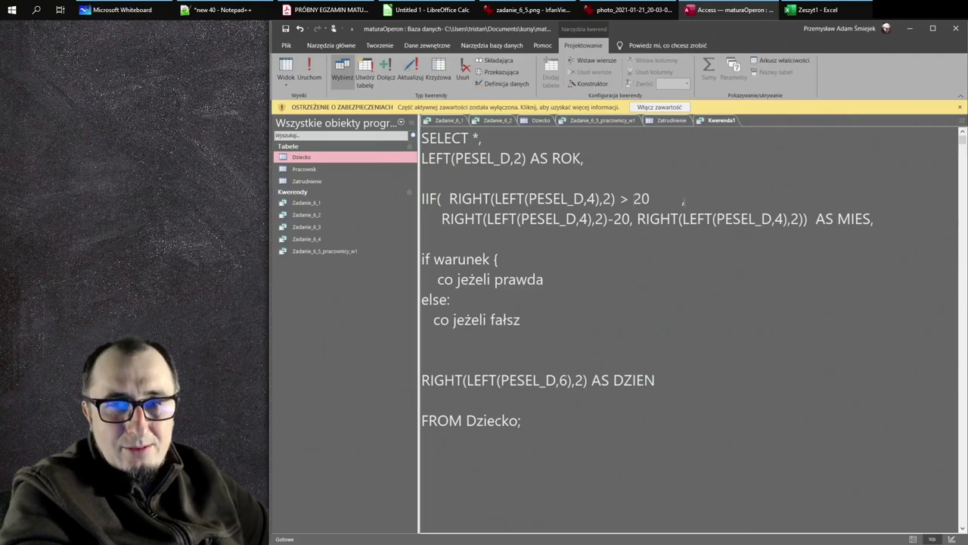
Step: Split the IIF's three arguments onto separate lines with blank lines between them and write "else" above the last one
click(637, 219)
key(Return)
key(Return)
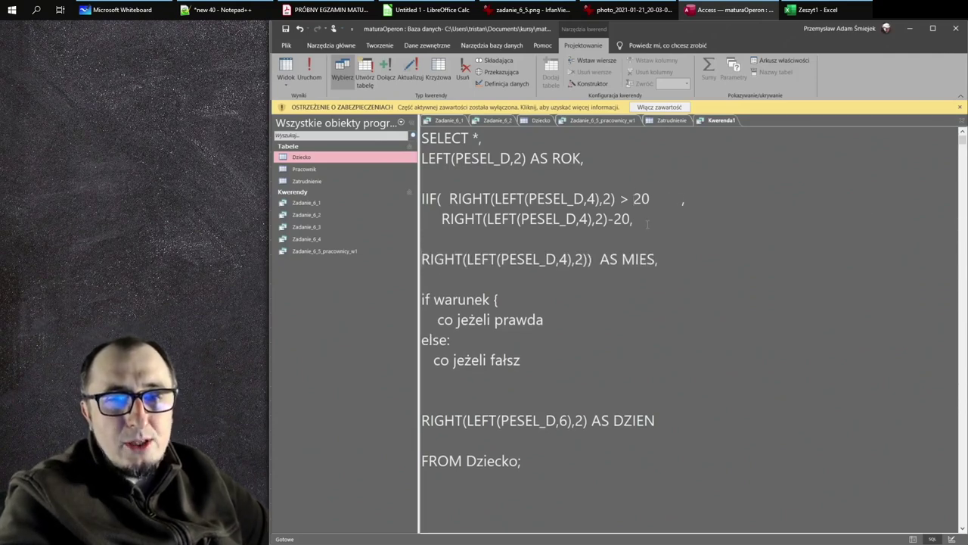
key(Return)
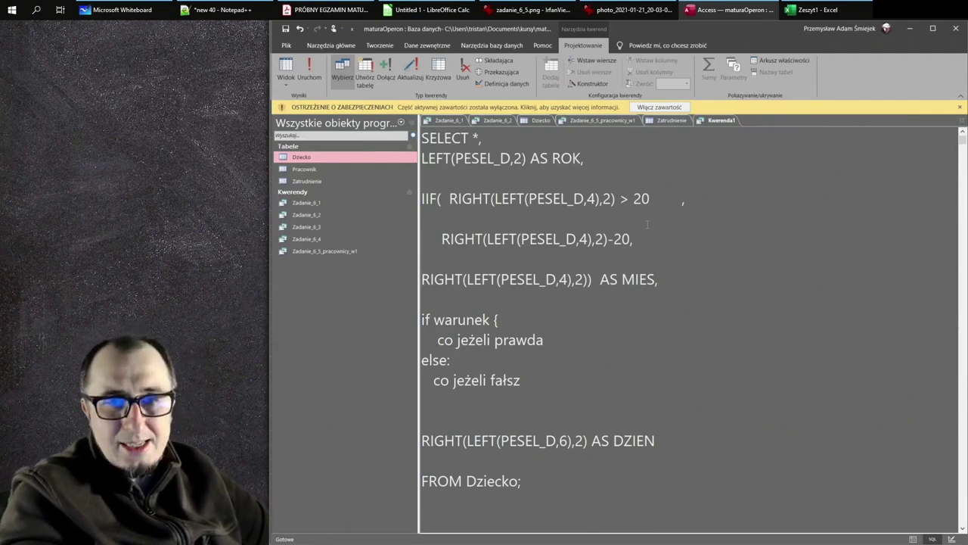
text(else)
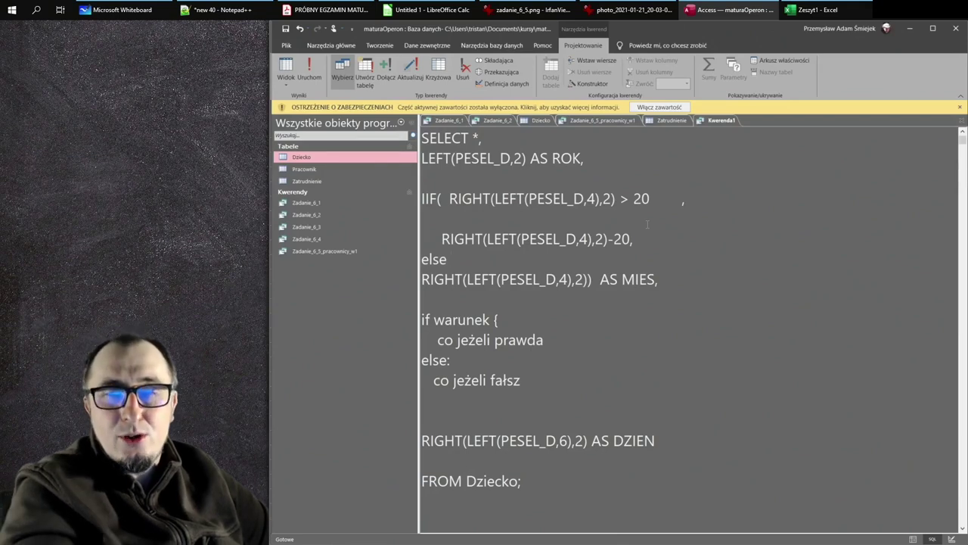
Step: Set the comma after -20 apart with extra spaces and delete the word "else" from the line below it
click(631, 239)
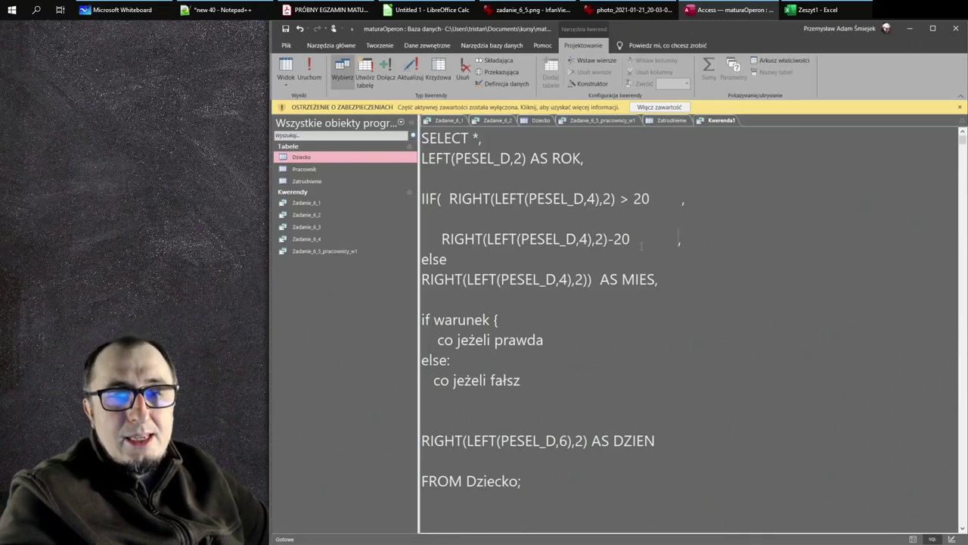
key(Down)
key(BackSpace)
key(BackSpace)
key(BackSpace)
key(BackSpace)
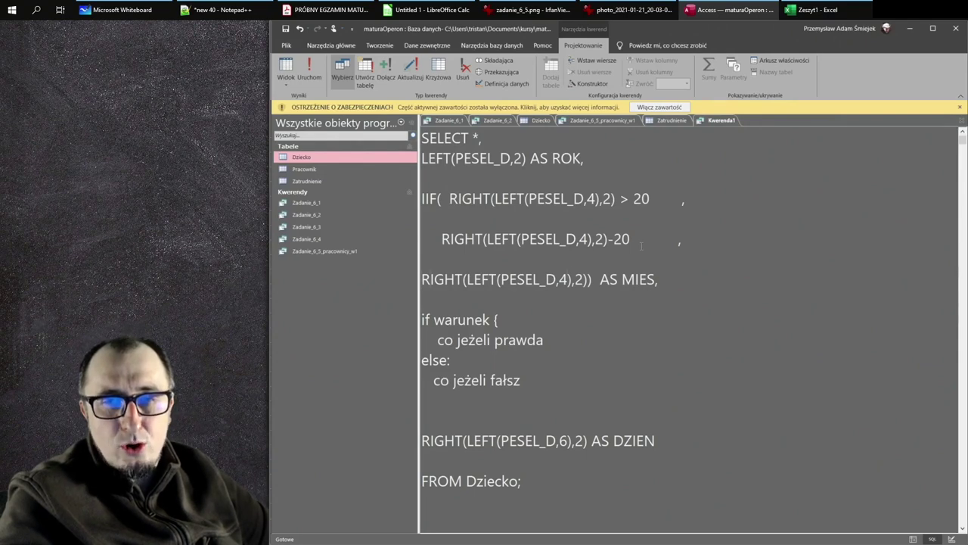
Step: Indent the IIF's false value, put ") AS MIES," on its own line and remove the blank lines between the arguments
key(Return)
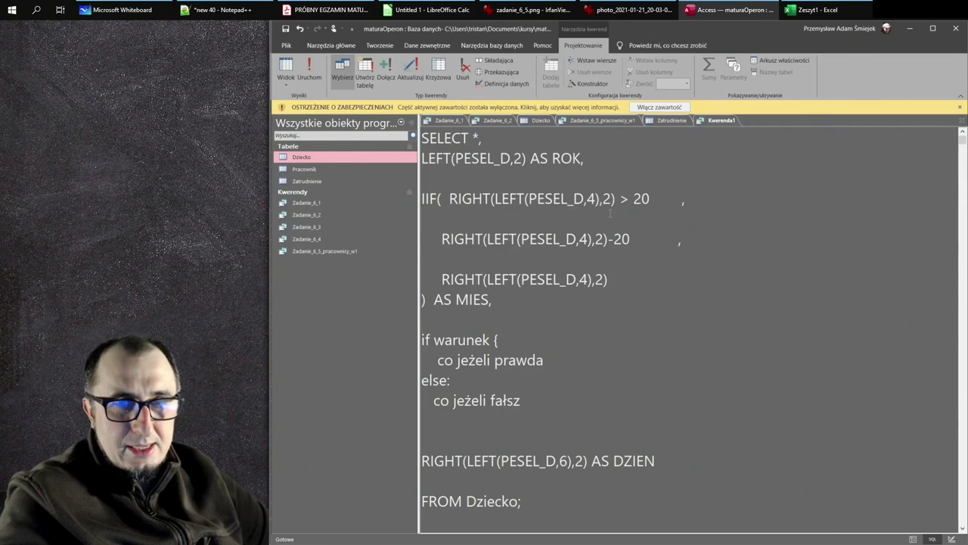
key(BackSpace)
key(BackSpace)
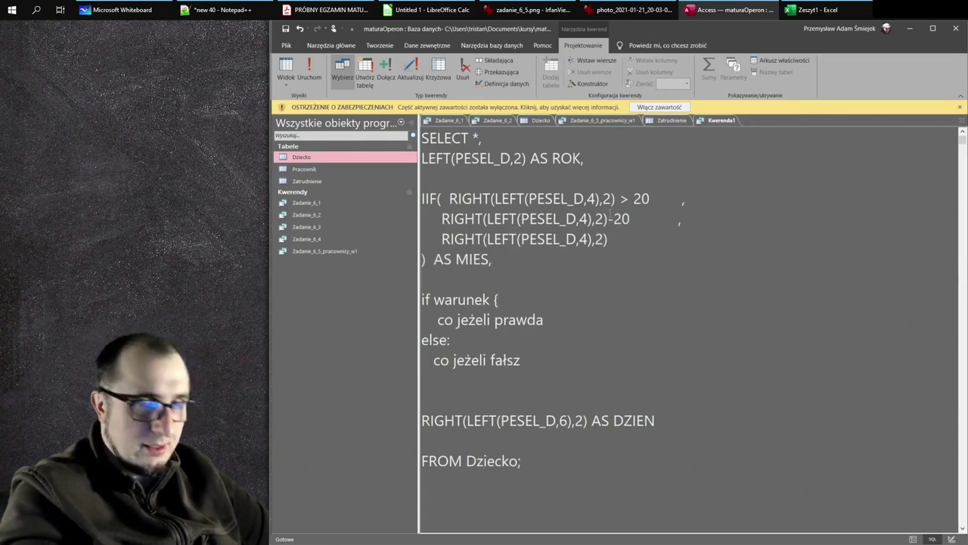
Step: Delete the whole explanatory if/else note below the MIES expression
key(shift+Down)
key(shift+Down)
key(shift+Down)
key(shift+Down)
key(shift+Down)
key(Delete)
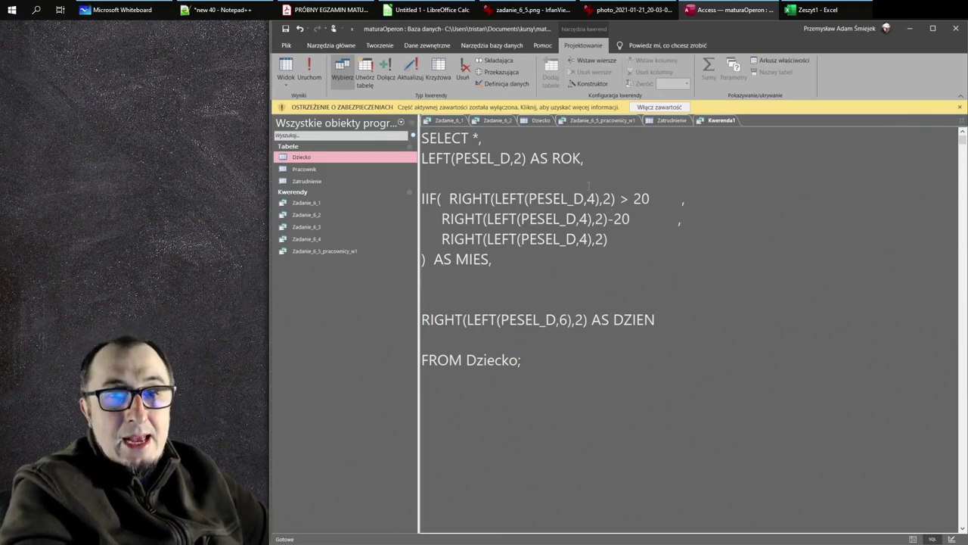
Step: Open the query's results and examine the two-digit ROK values, glancing at the Excel workbook before returning to Access
click(286, 72)
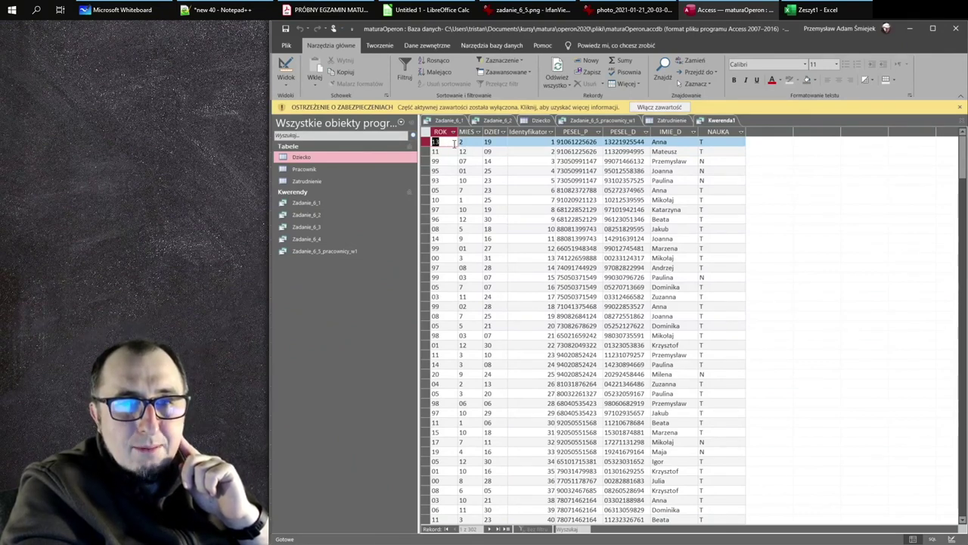
click(441, 161)
double_click(441, 161)
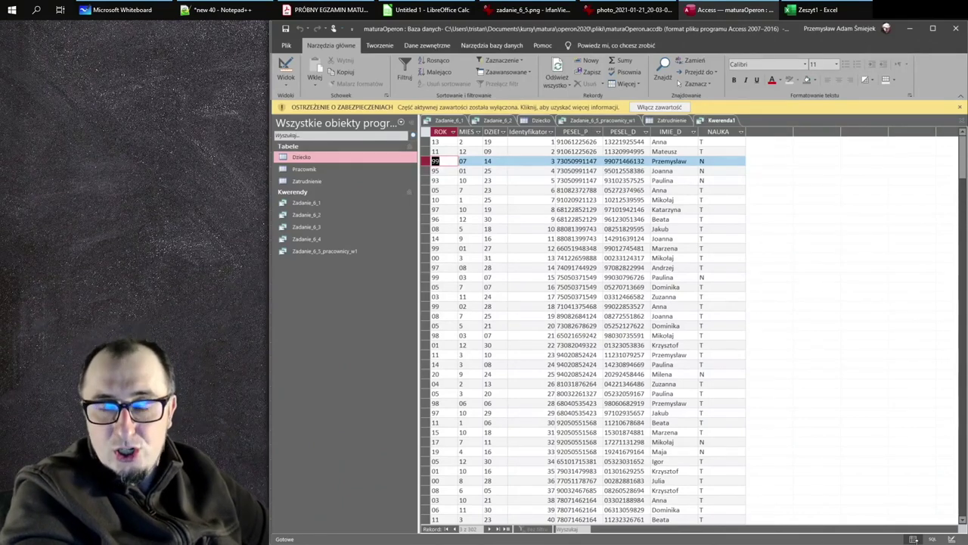
key(alt+Tab)
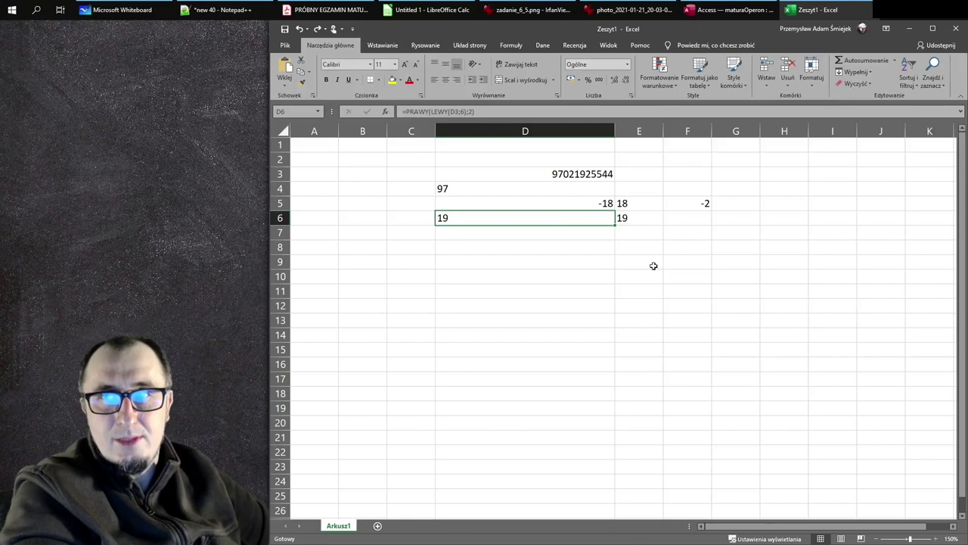
key(alt+Tab)
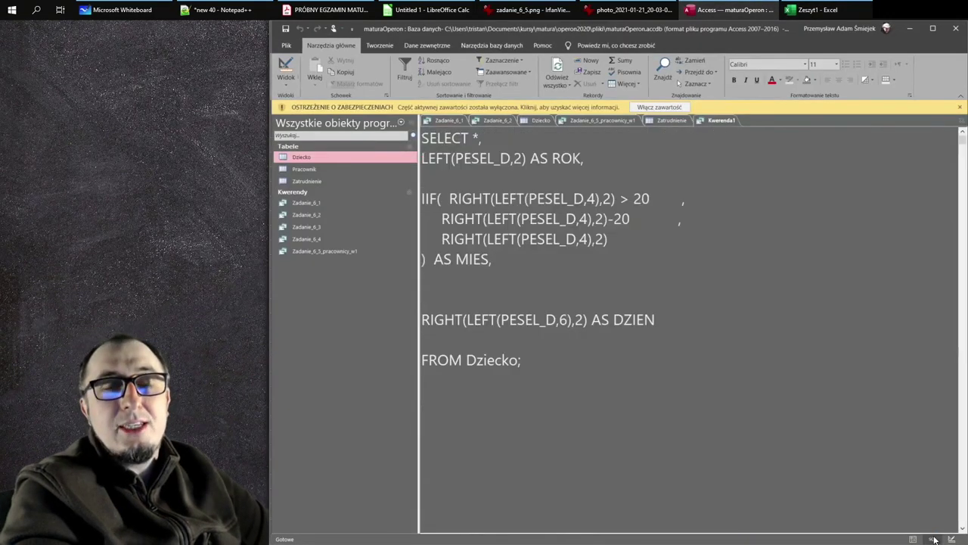
Step: Return to the SQL and begin a "DATASERIAL(" expression on a new line between the DZIEN expression and FROM
click(933, 538)
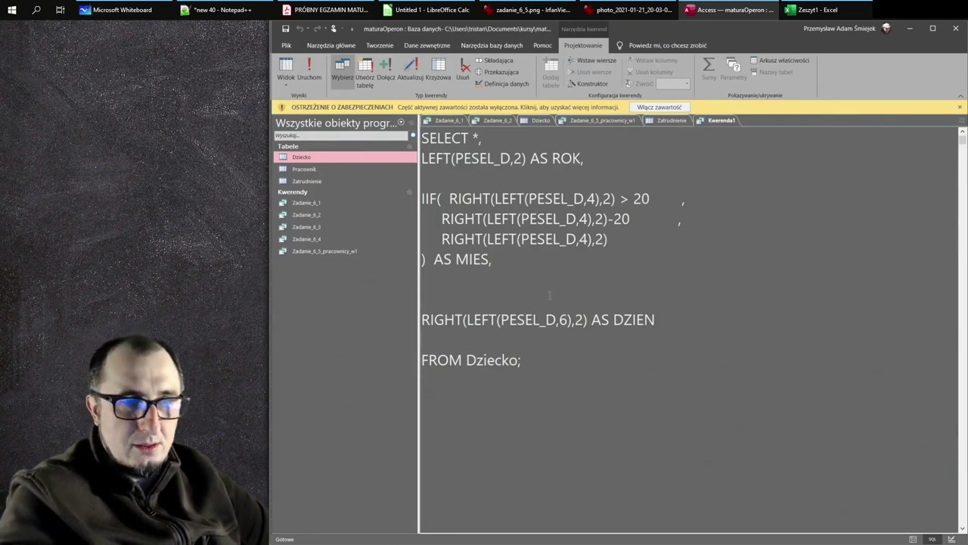
key(Return)
key(Return)
text(DATA)
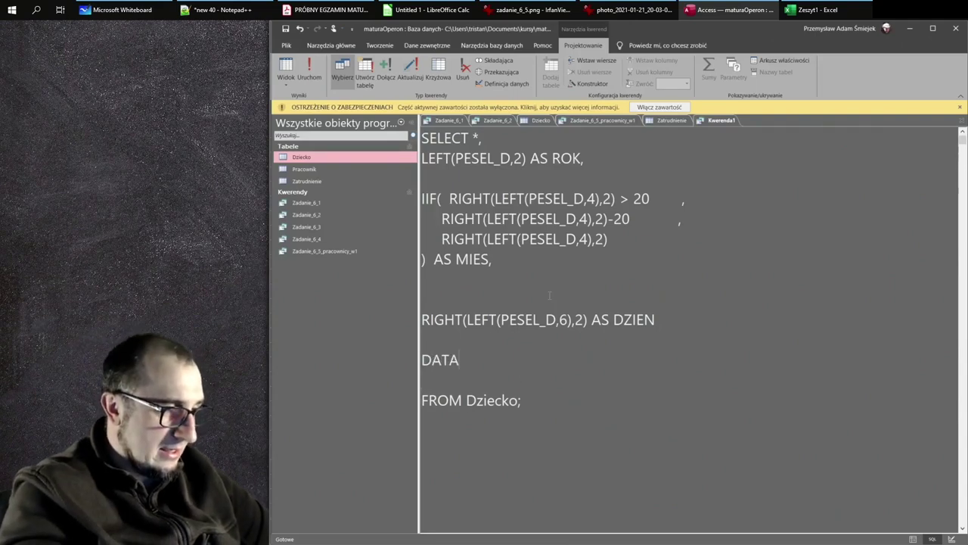
text(SERU)
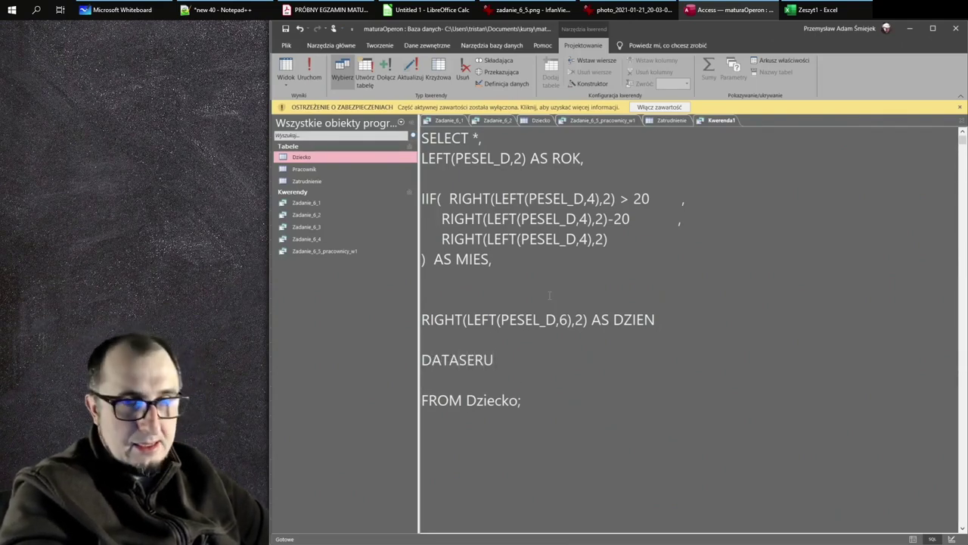
key(BackSpace)
text(IAL()
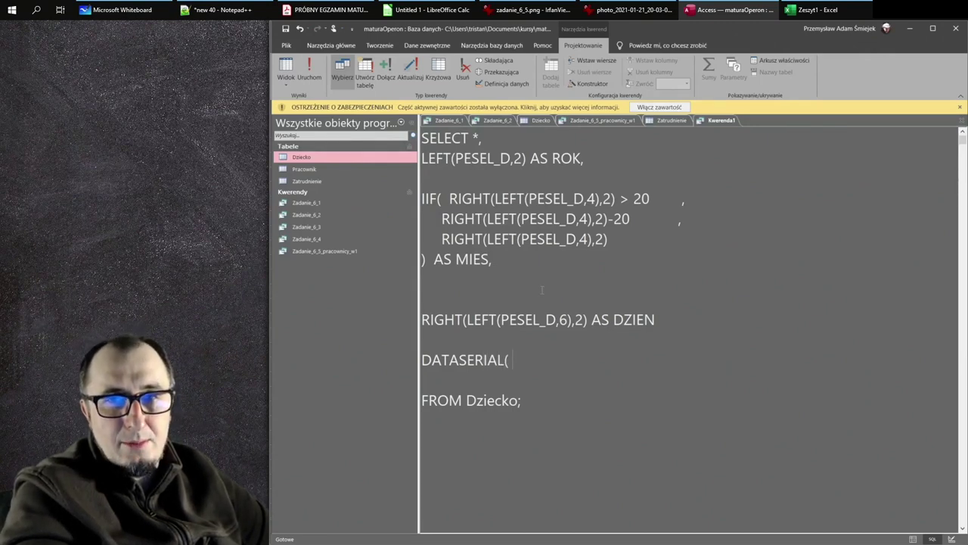
Step: Give DATASERIAL the arguments ROK, MIES, DZIEN and close its parenthesis
double_click(566, 158)
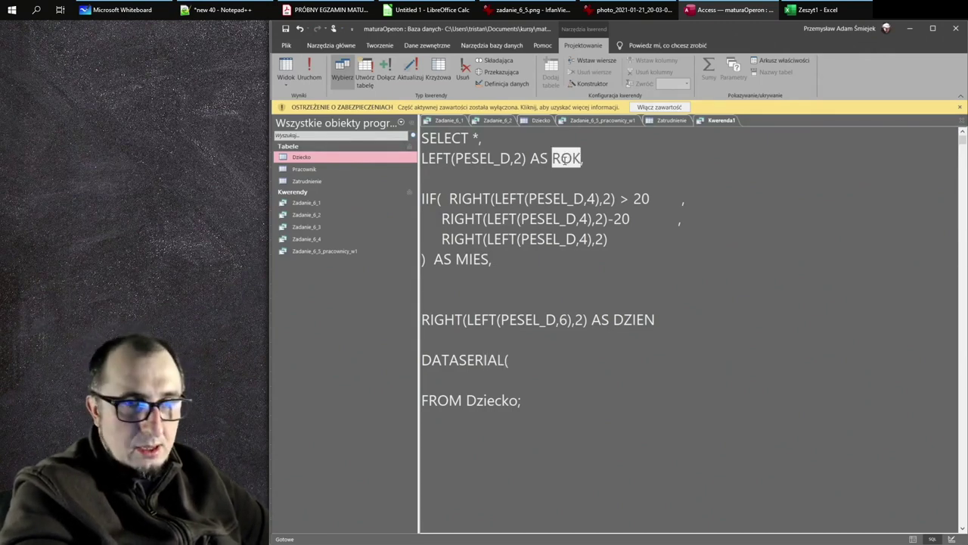
click(522, 360)
text(ROK)
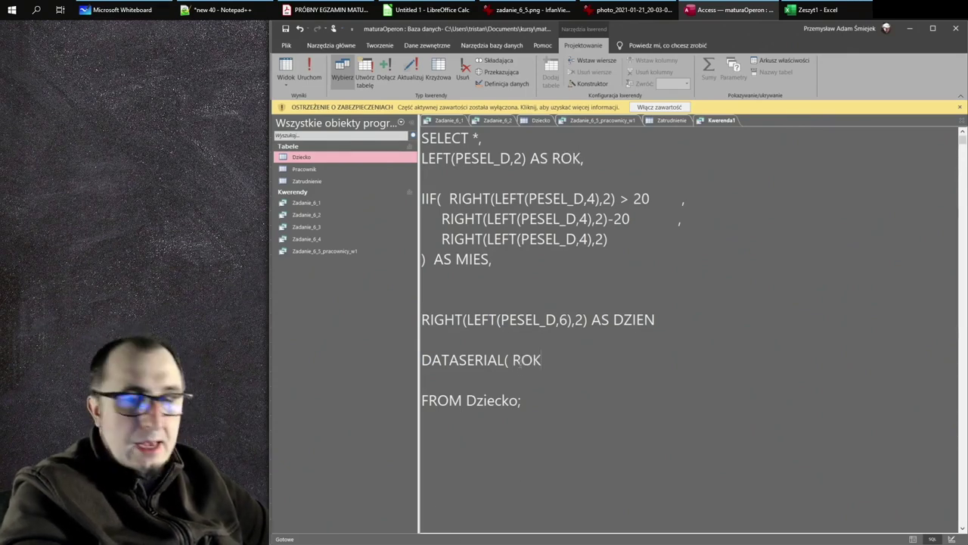
text(, MIES, DZIEN_)
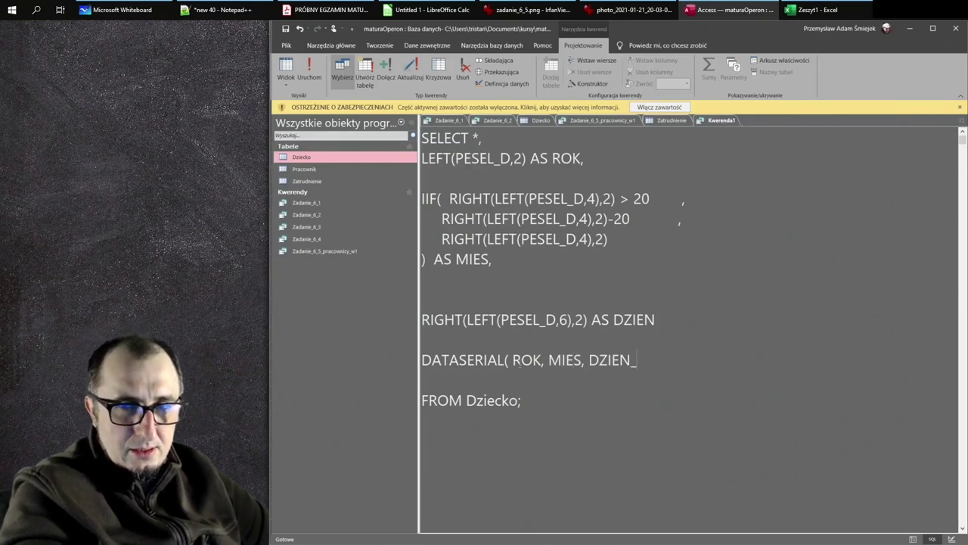
key(BackSpace)
text())
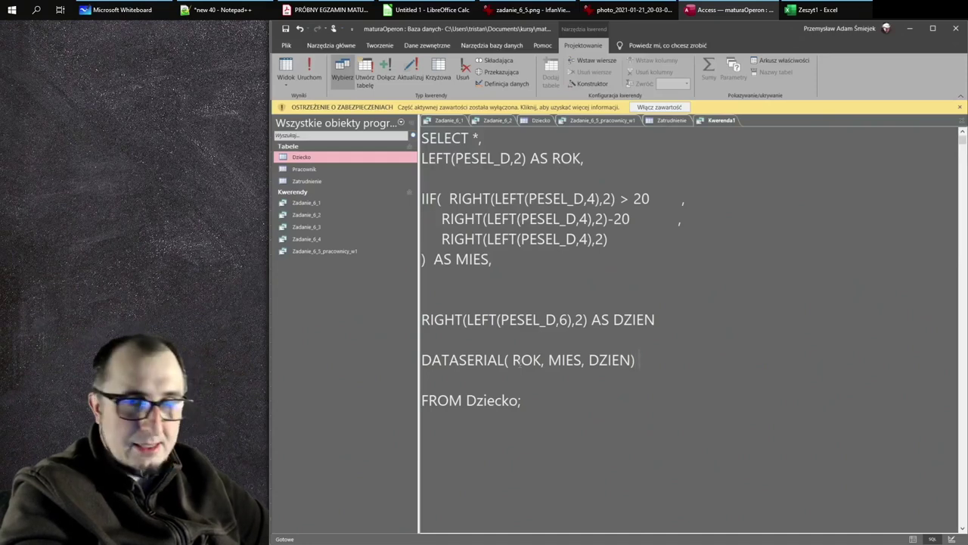
Step: Alias the DATASERIAL expression AS DATA_URODZENIA
text( AS DAta)
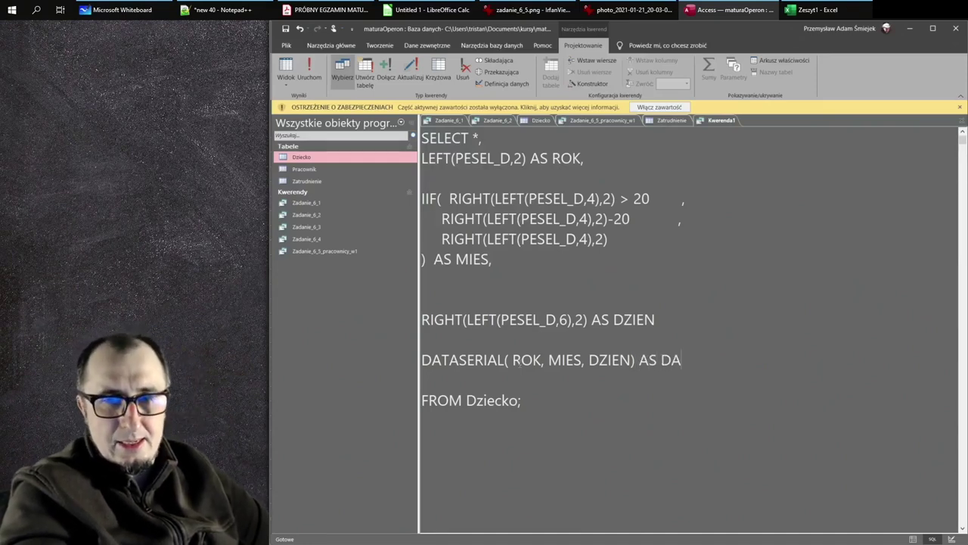
key(BackSpace)
key(BackSpace)
text(TA)
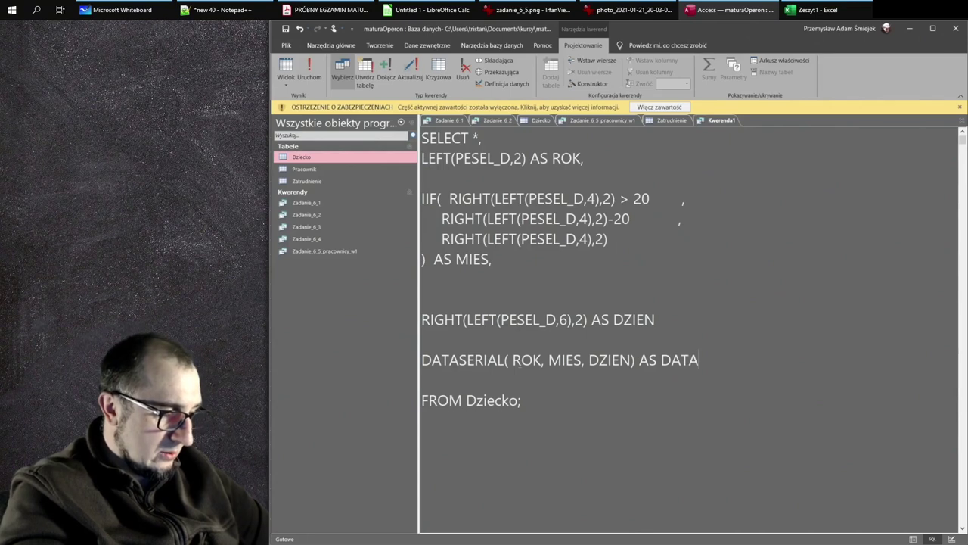
text(_URODZENIA)
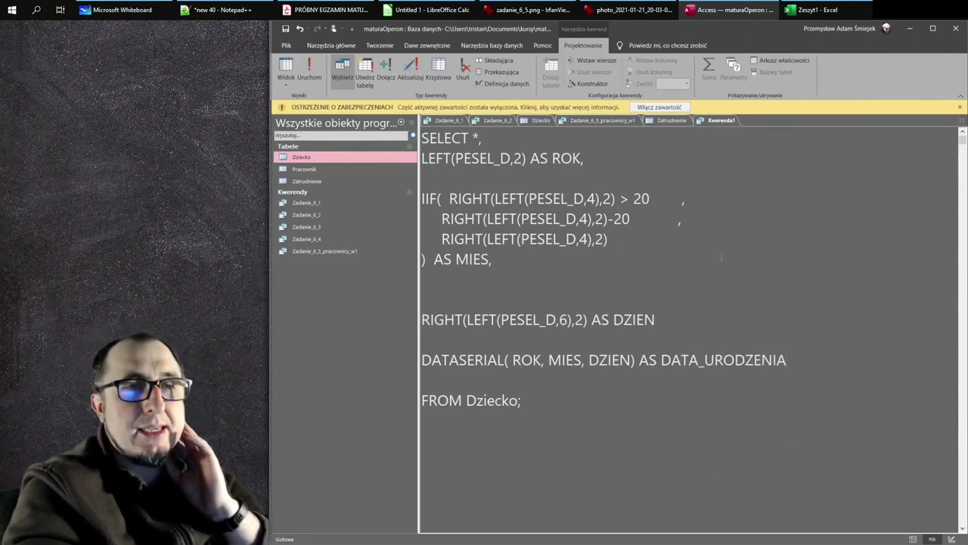
Step: Try to run the query, dismiss the message and add a comma after "AS DZIEN"
click(321, 68)
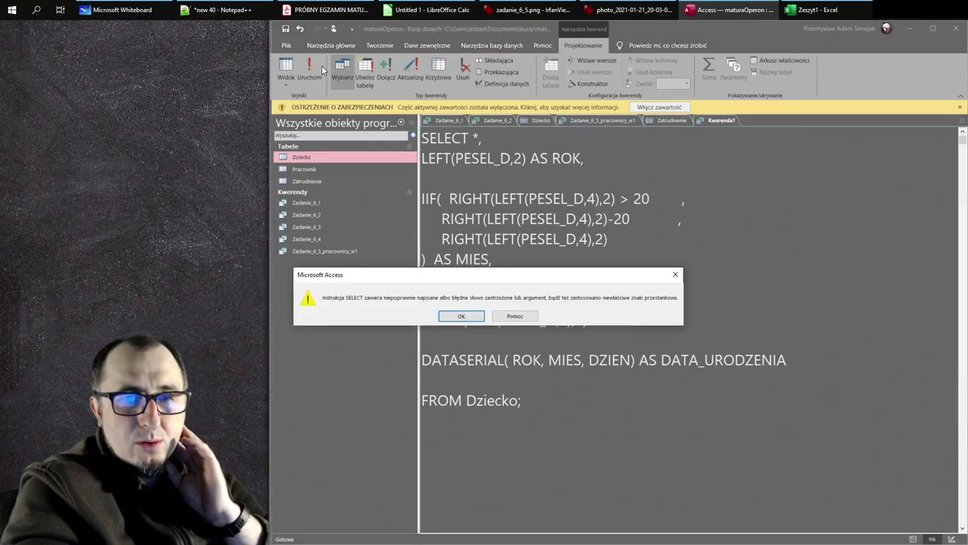
click(459, 317)
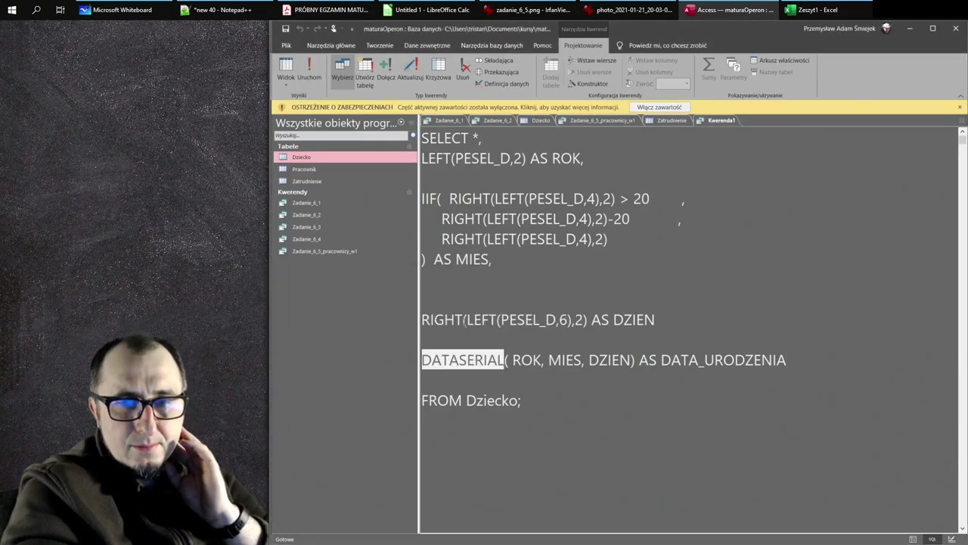
click(678, 321)
text(,)
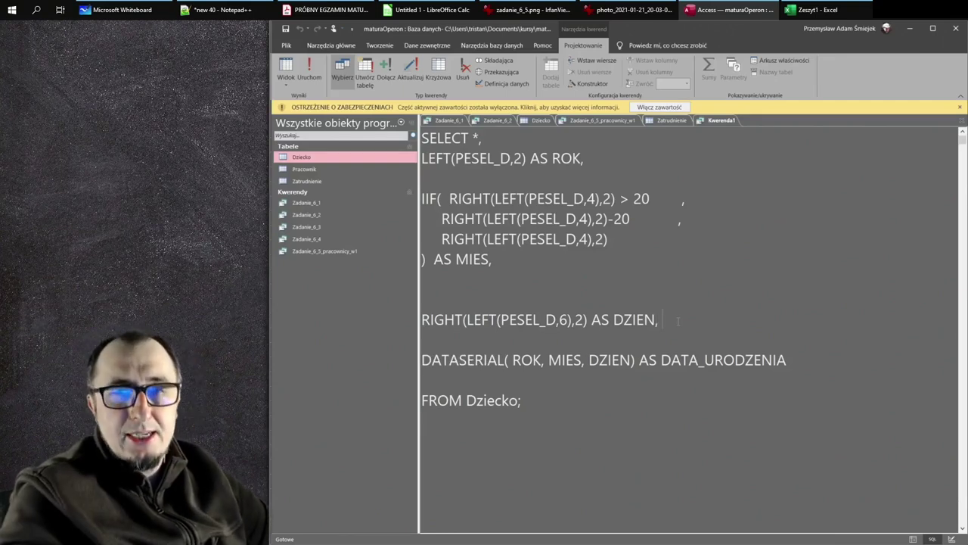
Step: Remove the extra blank line above the DZIEN expression and leave a space before the comma after "SELECT *"
key(BackSpace)
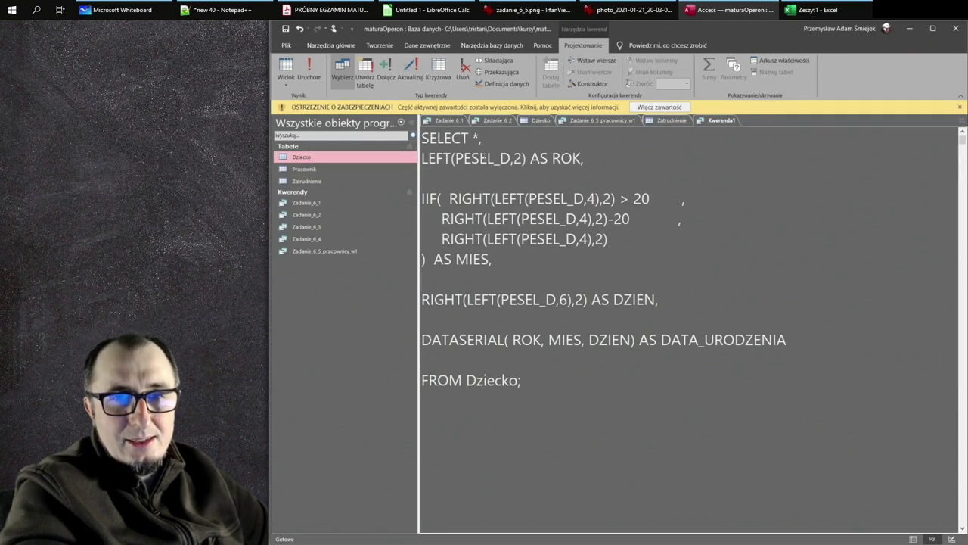
key(Return)
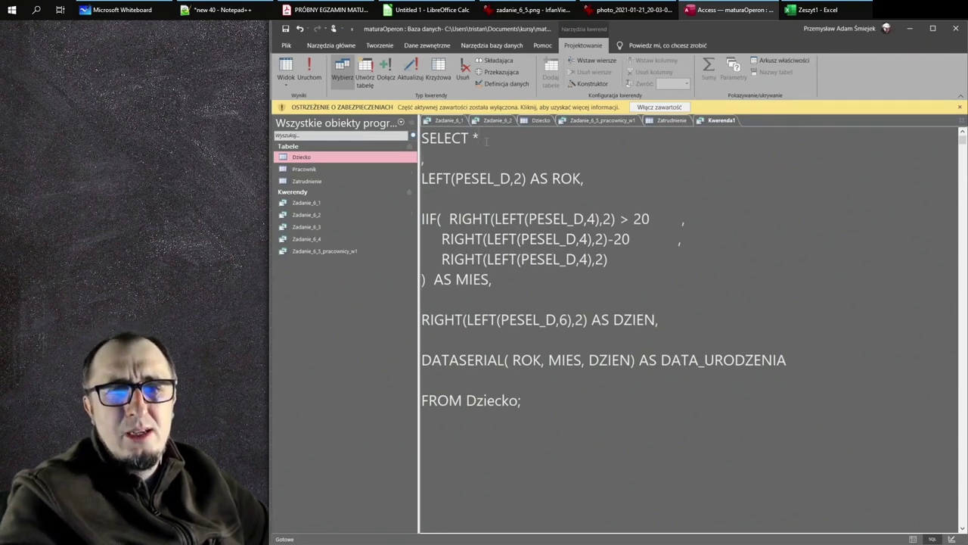
key(BackSpace)
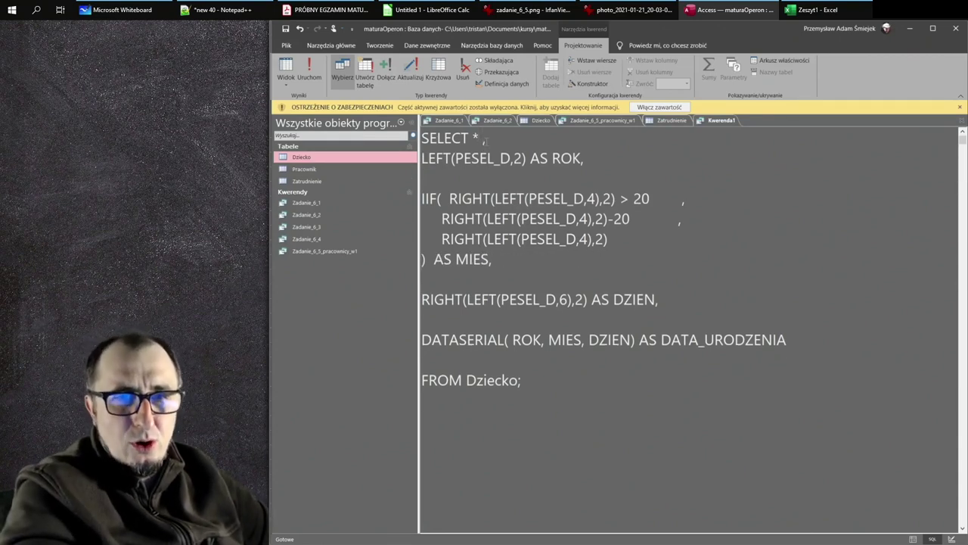
double_click(443, 160)
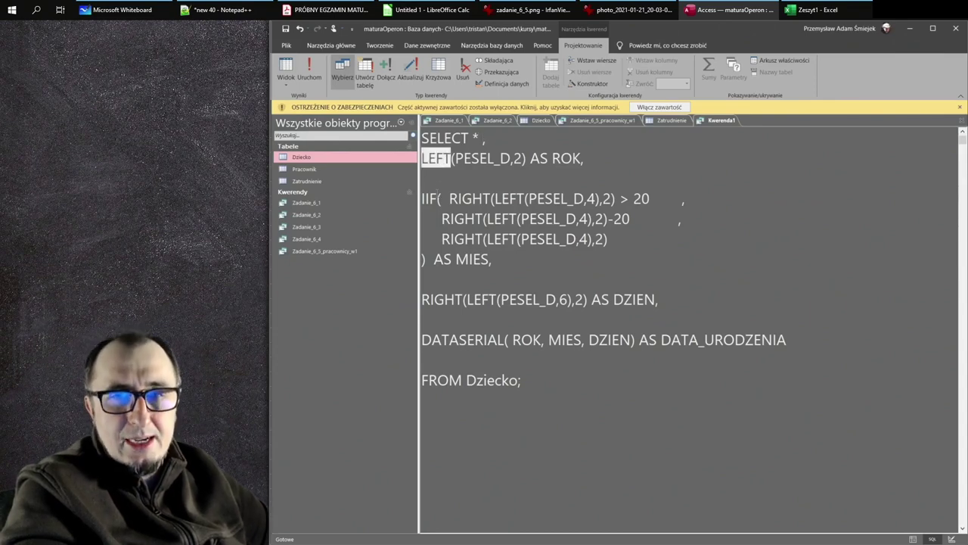
click(583, 158)
drag(493, 199, 499, 259)
click(499, 259)
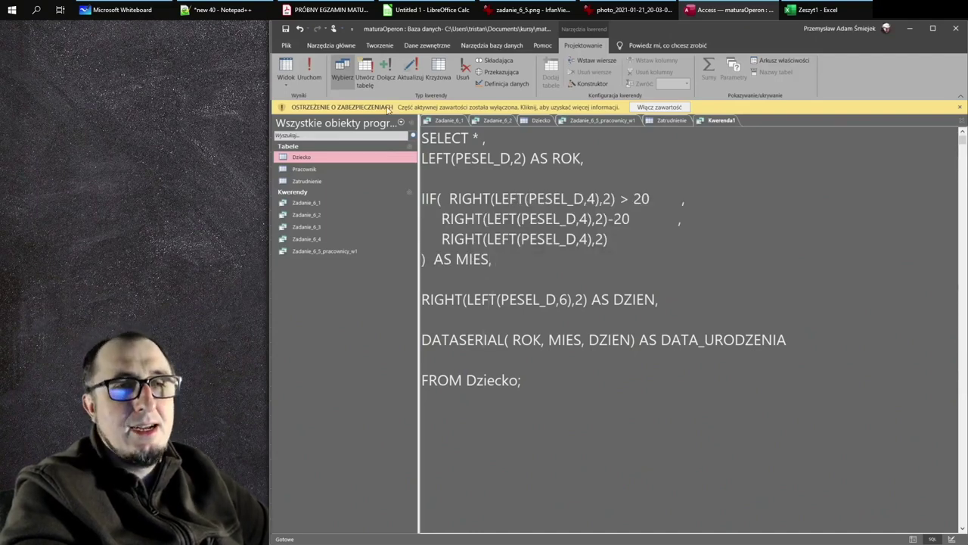
Step: Try running the query, dismiss the message, correct the function name to DATESERIAL and run the query again
click(309, 75)
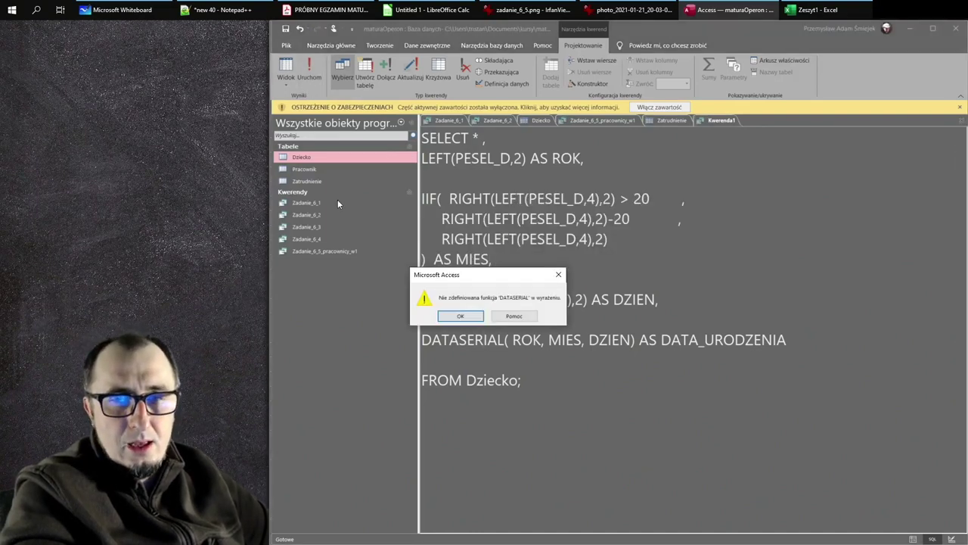
click(460, 316)
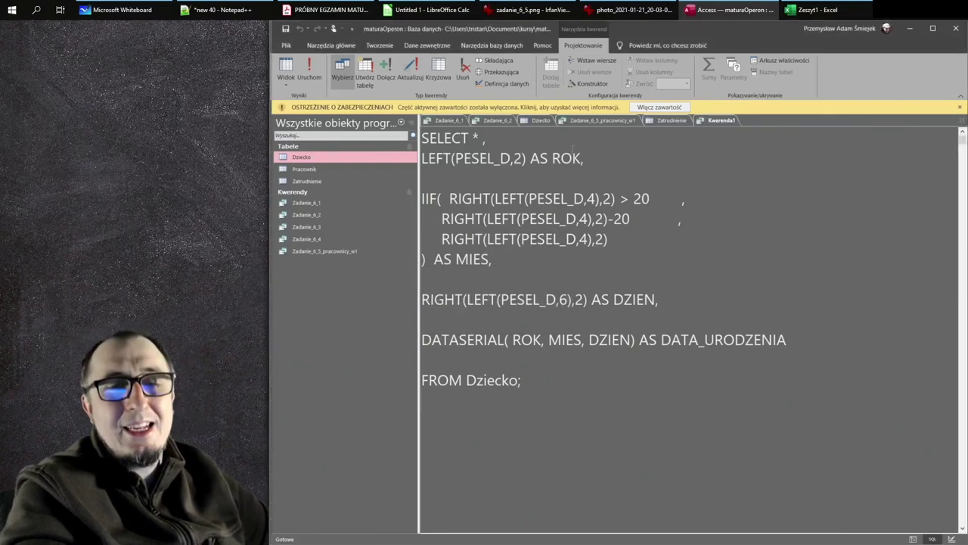
click(460, 340)
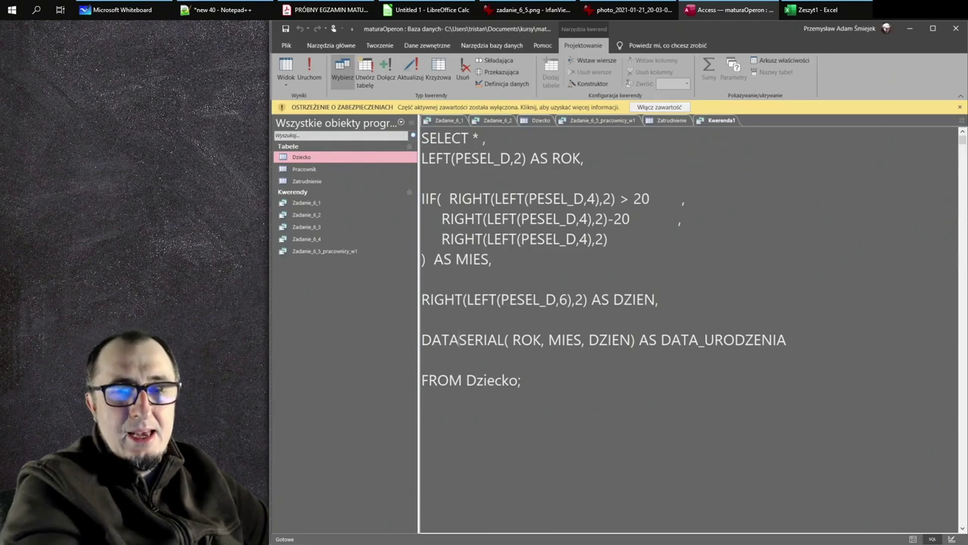
key(BackSpace)
text(E)
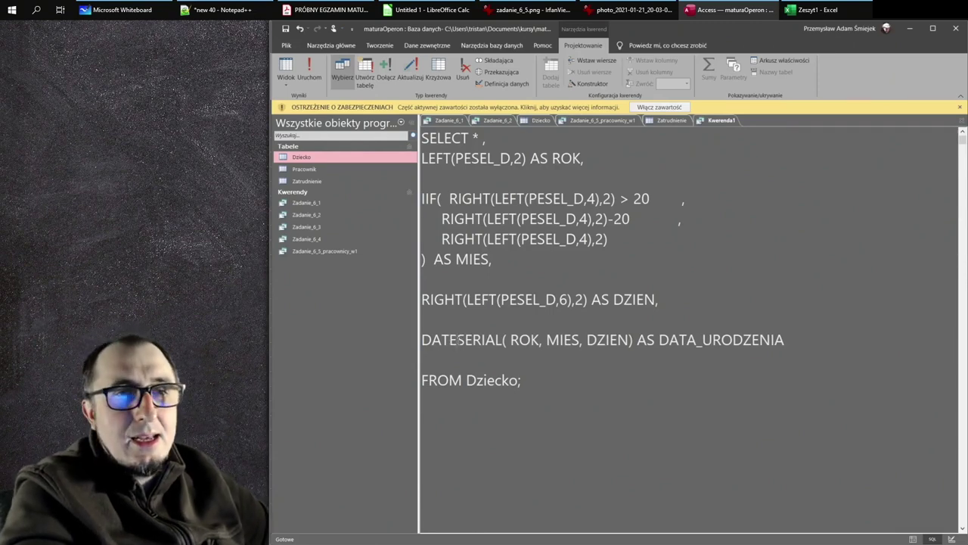
click(310, 71)
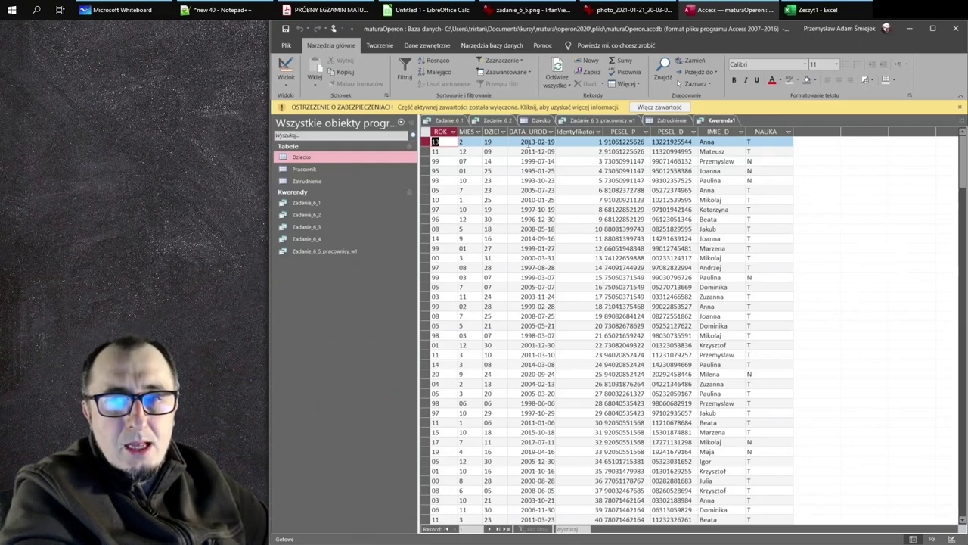
Step: Compare the third record's birth date with its ROK value and widen the DATA_URODZENIA column to show its full heading
click(539, 161)
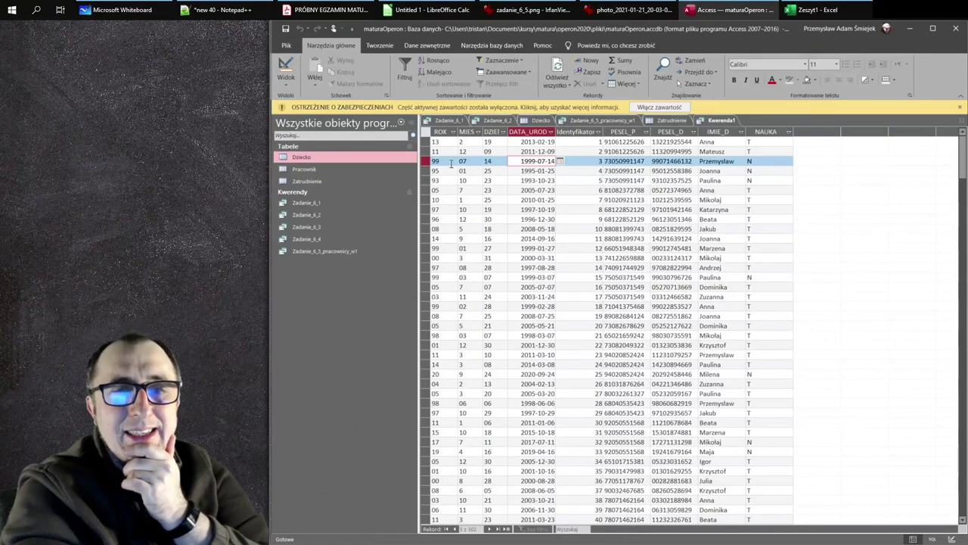
click(448, 161)
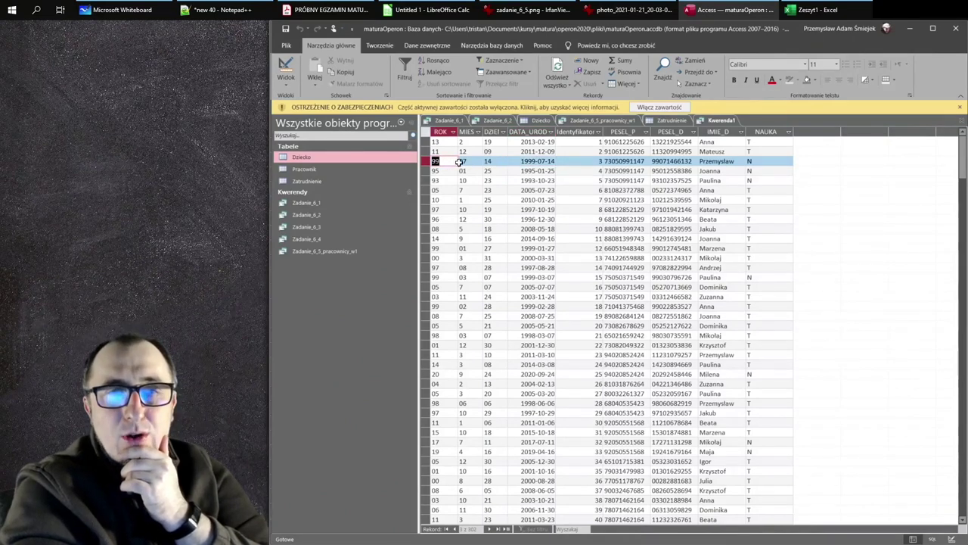
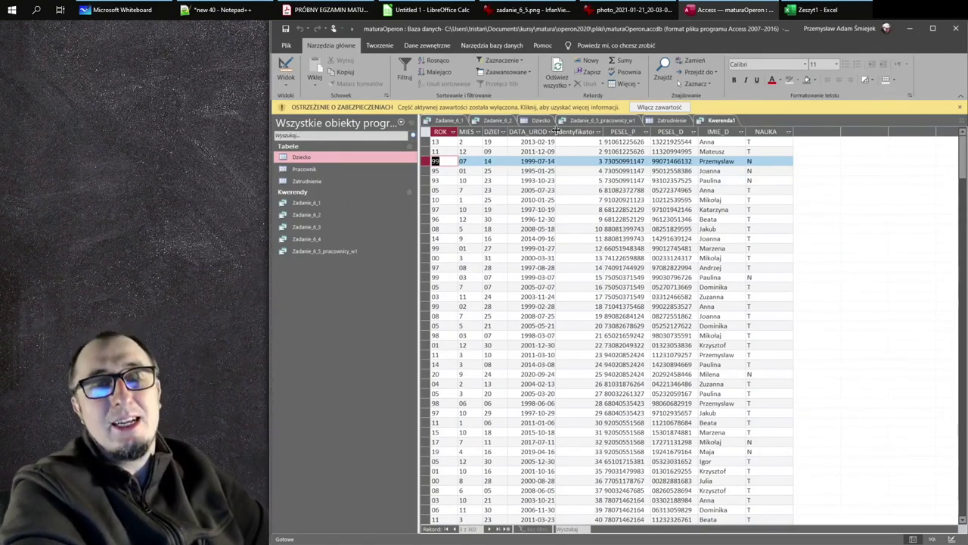
drag(556, 131, 587, 132)
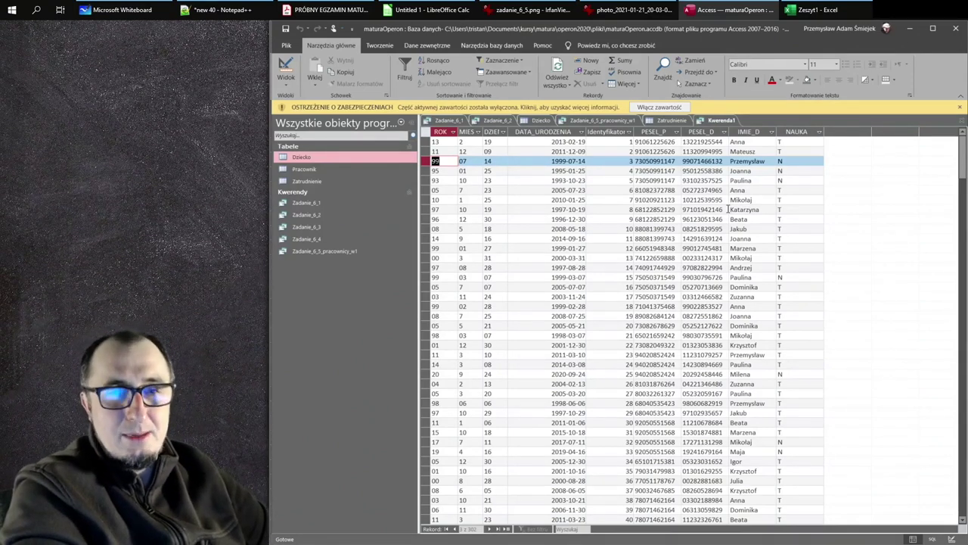
Step: Save the query as Zadanie_6_5_data_urodzenia_z_peselu_dziecka
key(ctrl+s)
text(Zadan)
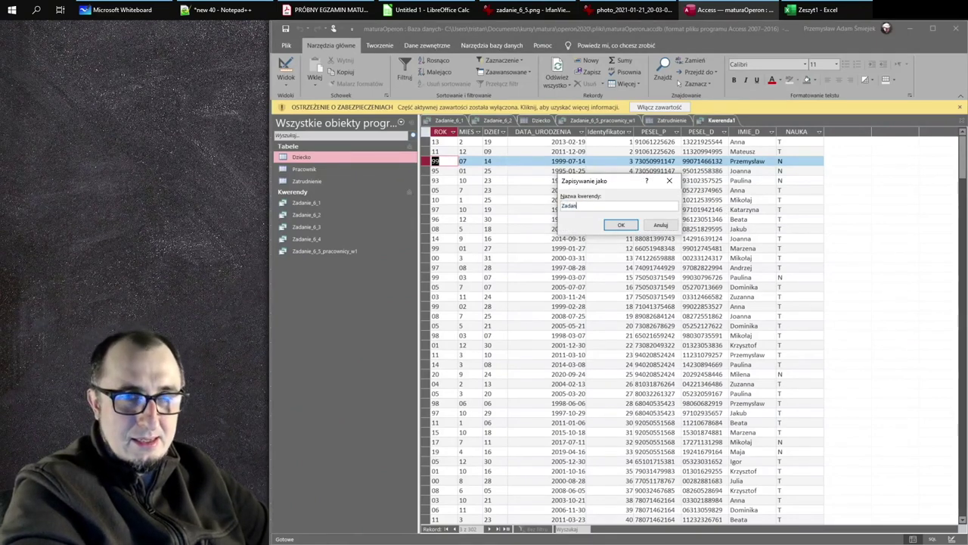
text(ie_)
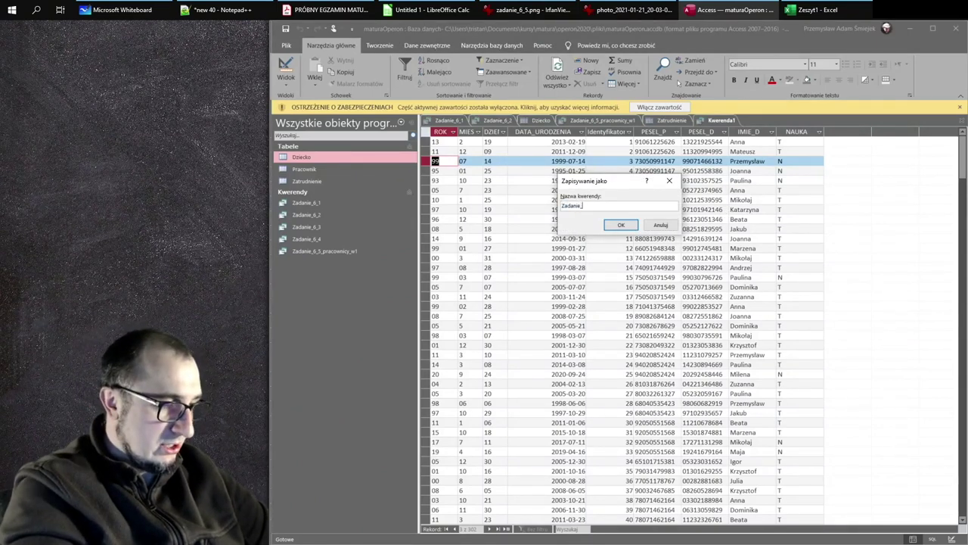
text(6_5_data_)
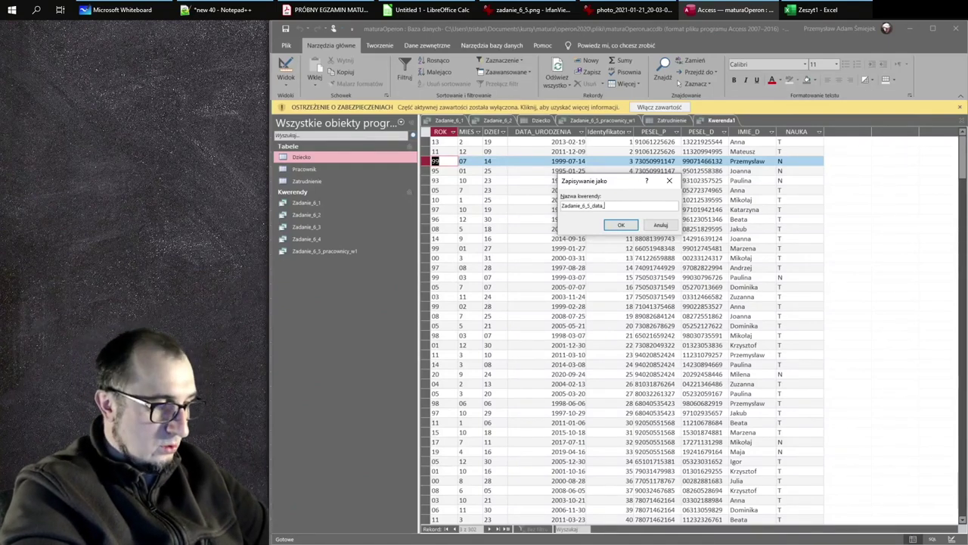
text(urodzenia_)
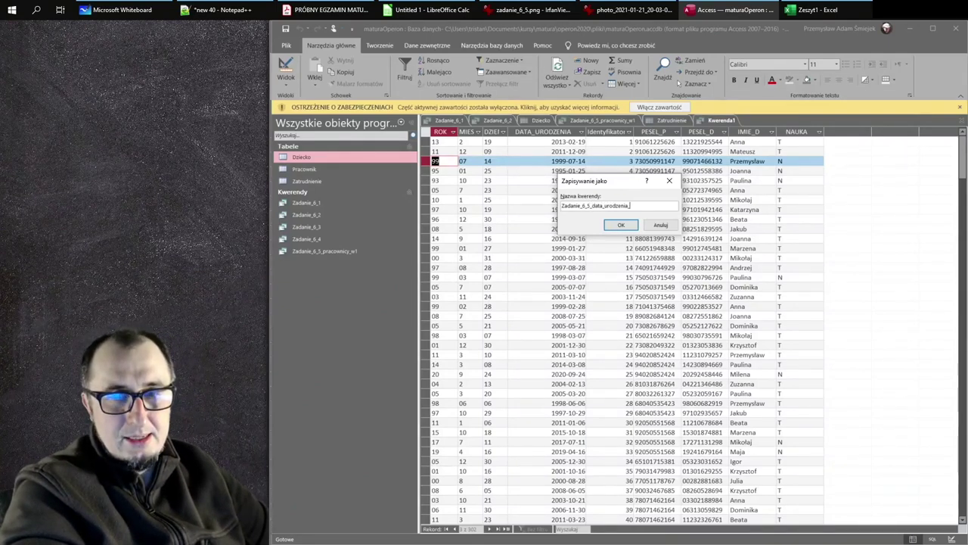
text(z_pesel)
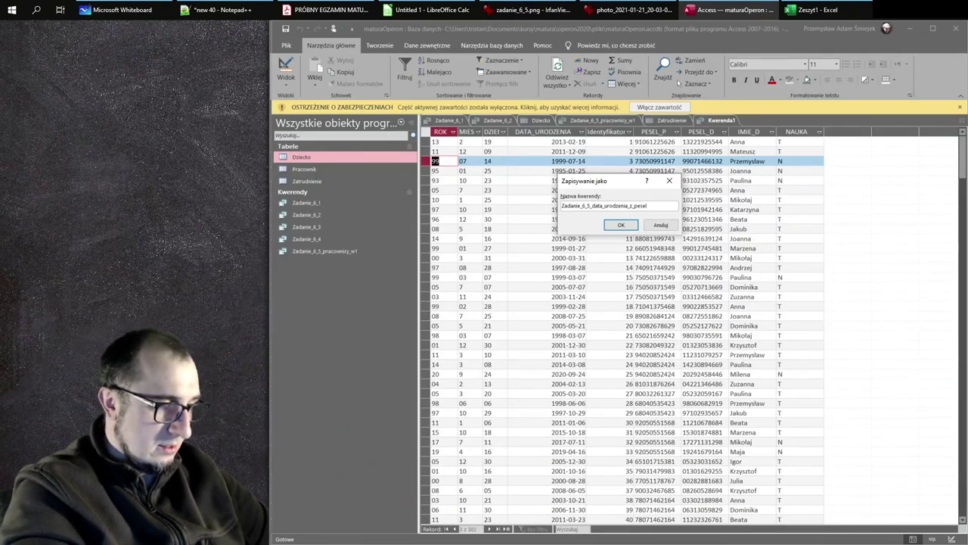
text(u_dziecka)
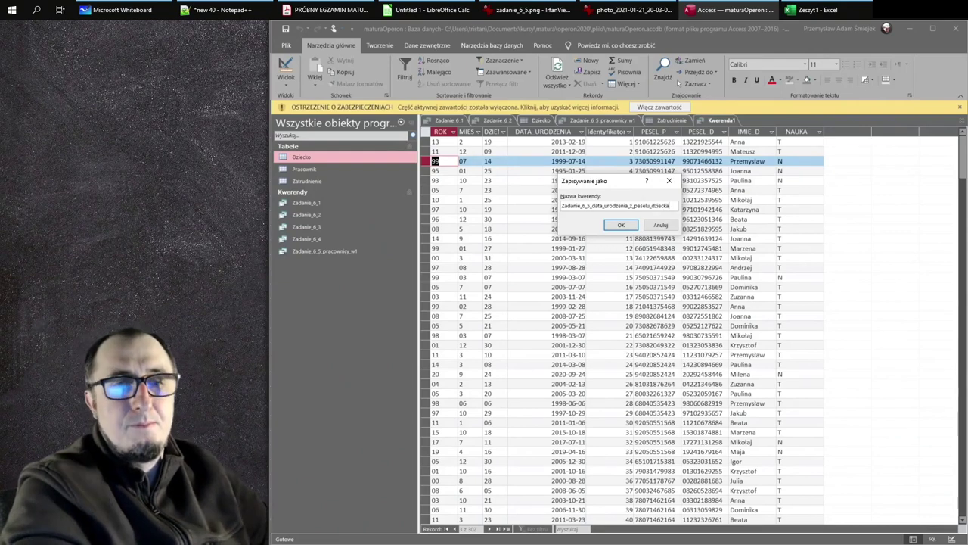
key(Return)
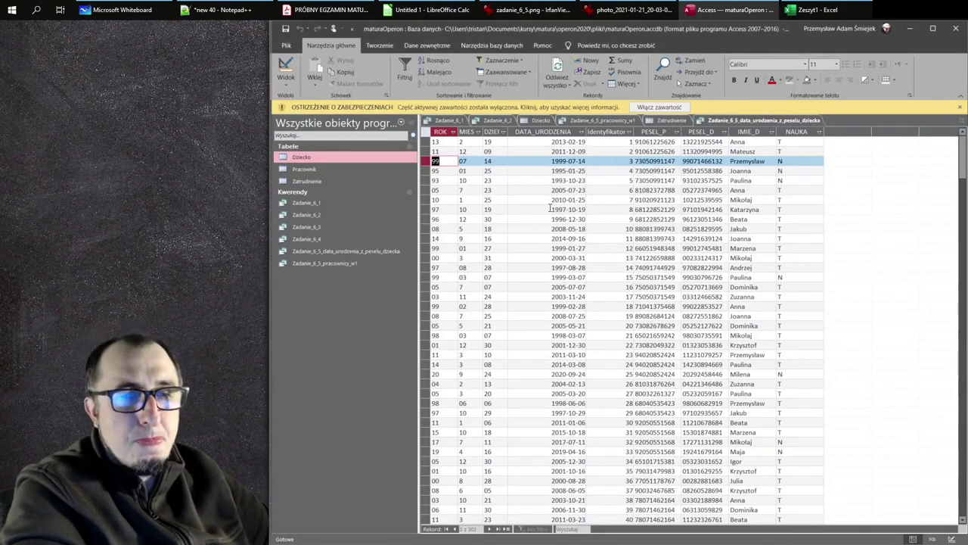
Step: Review the ROK to DATA_URODZENIA columns of the saved query and the conditions of task 6.5 in zadanie_6_5.png in IrfanView
click(361, 253)
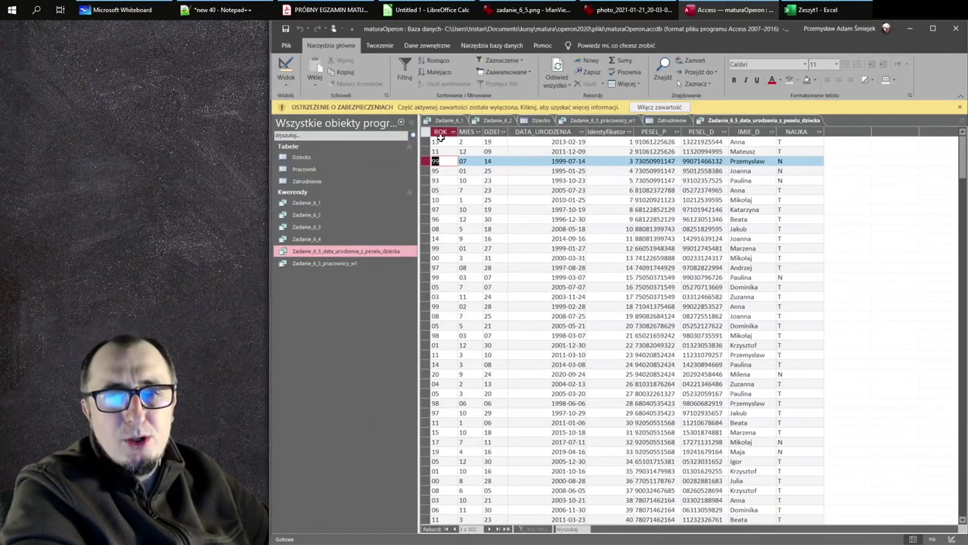
drag(441, 132, 540, 135)
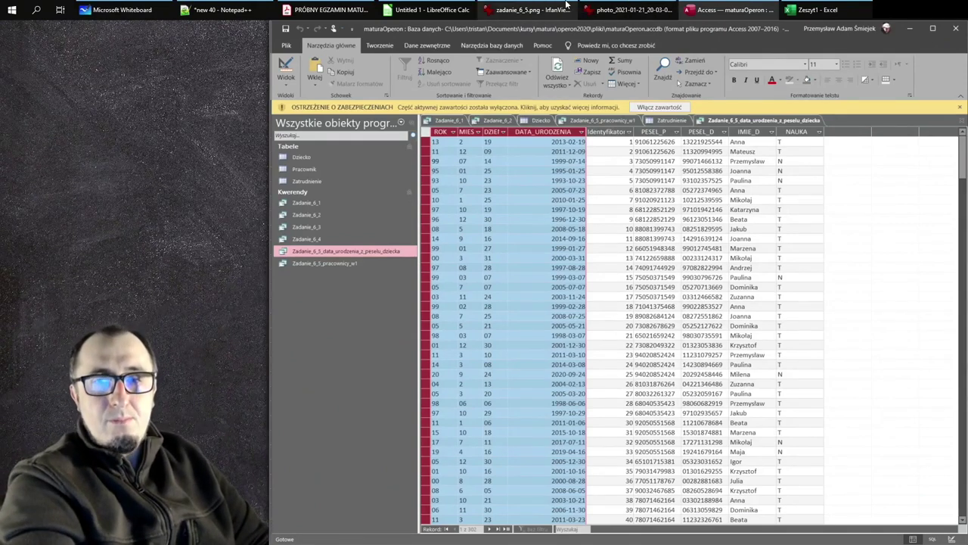
click(529, 9)
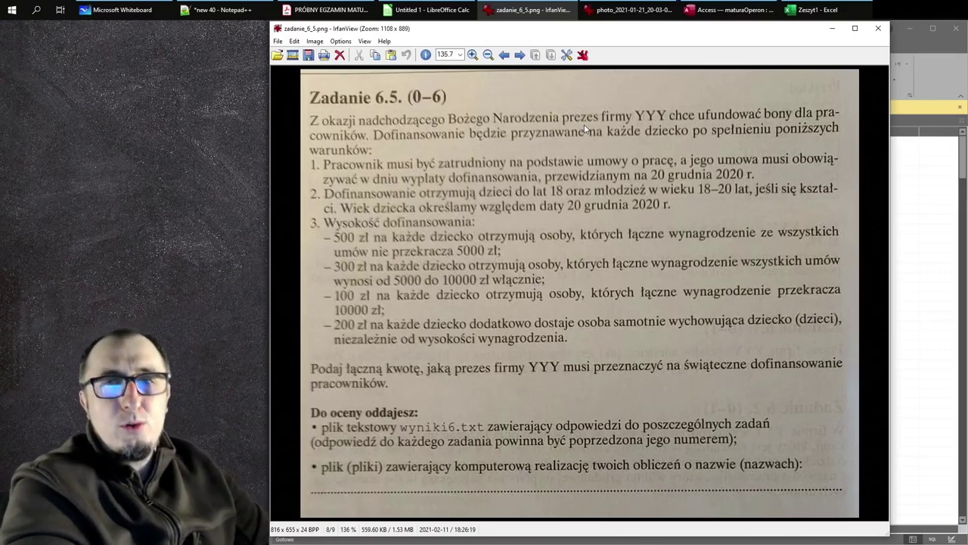
Step: Return to the query's SQL in Access and add the date literal #2020-12-20# on its own line below the DATESERIAL expression
click(712, 9)
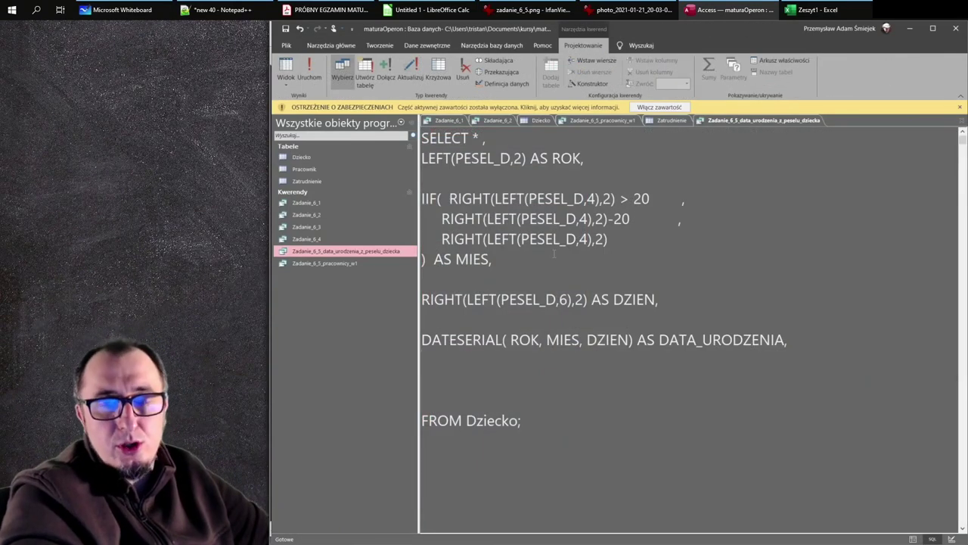
key(Return)
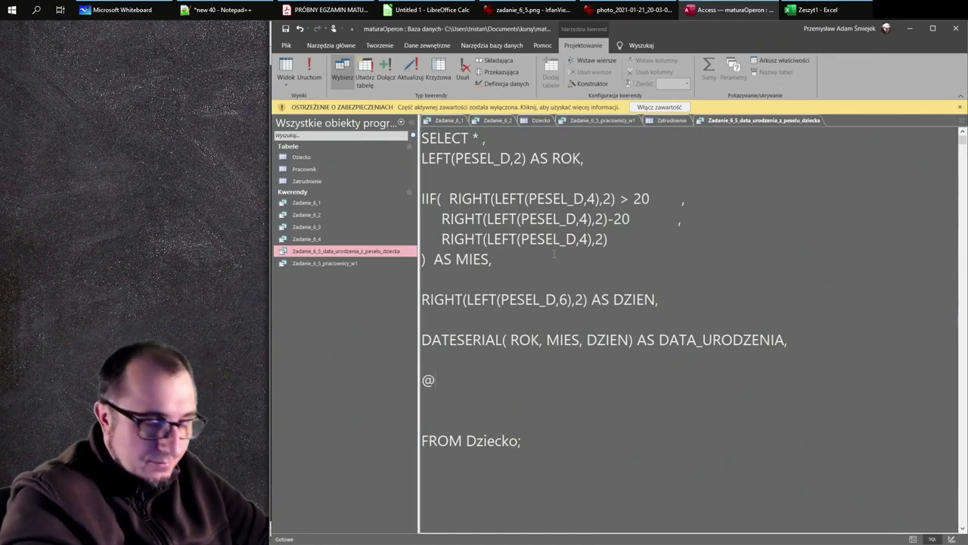
text(#)
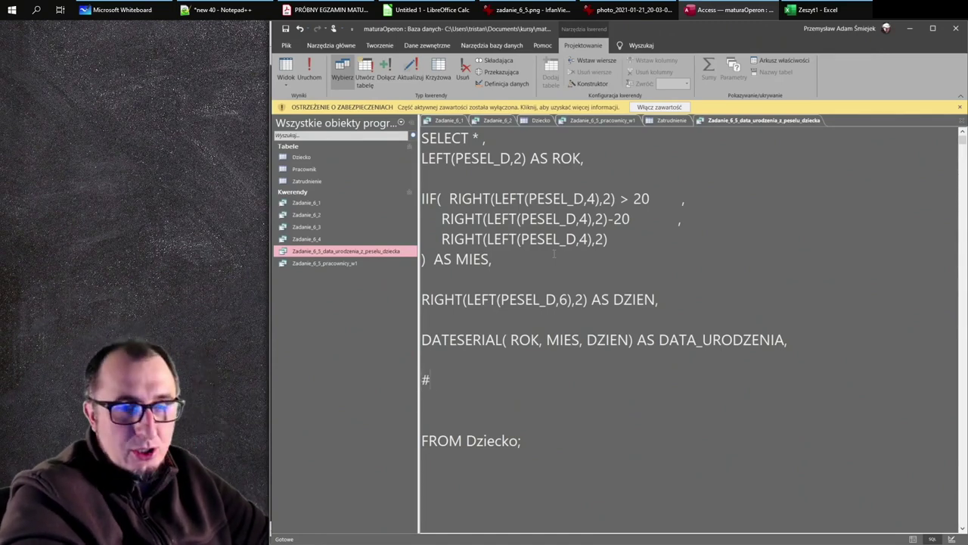
text(2020-12-)
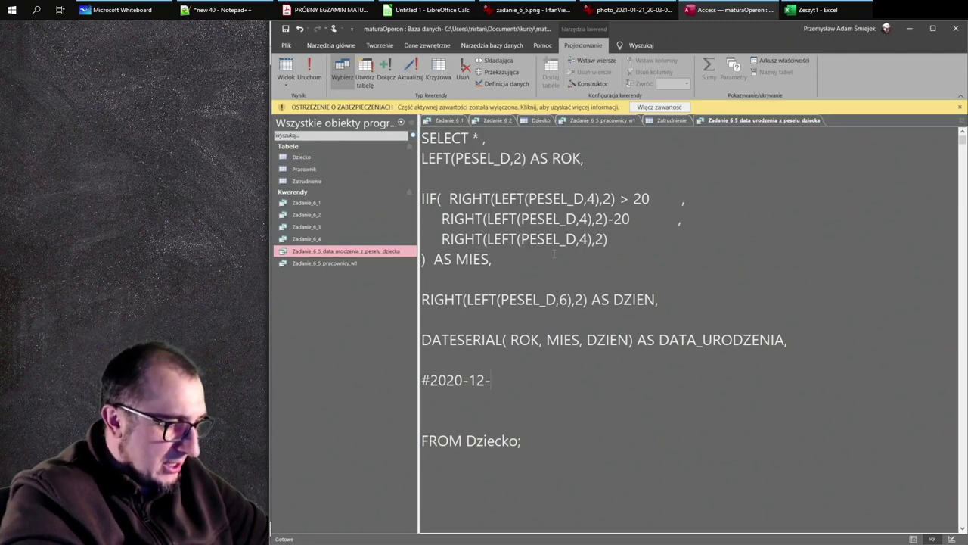
text(20#)
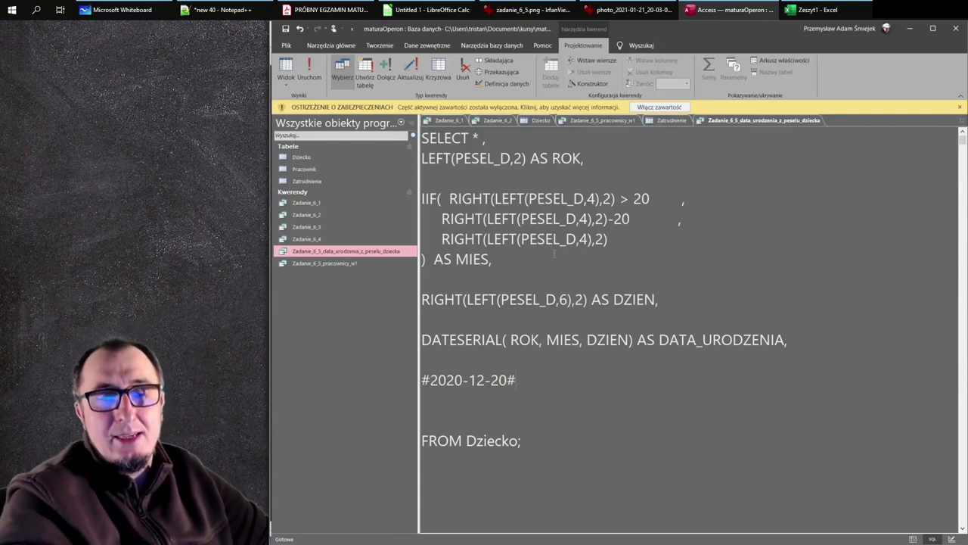
Step: Duplicate the #2020-12-20# literal onto the line directly below it
key(shift+Left)
key(shift+Left)
key(shift+Left)
key(shift+Left)
key(shift+Left)
key(shift+Left)
key(shift+Left)
key(shift+Left)
key(shift+Left)
key(shift+Left)
key(shift+Left)
key(shift+Left)
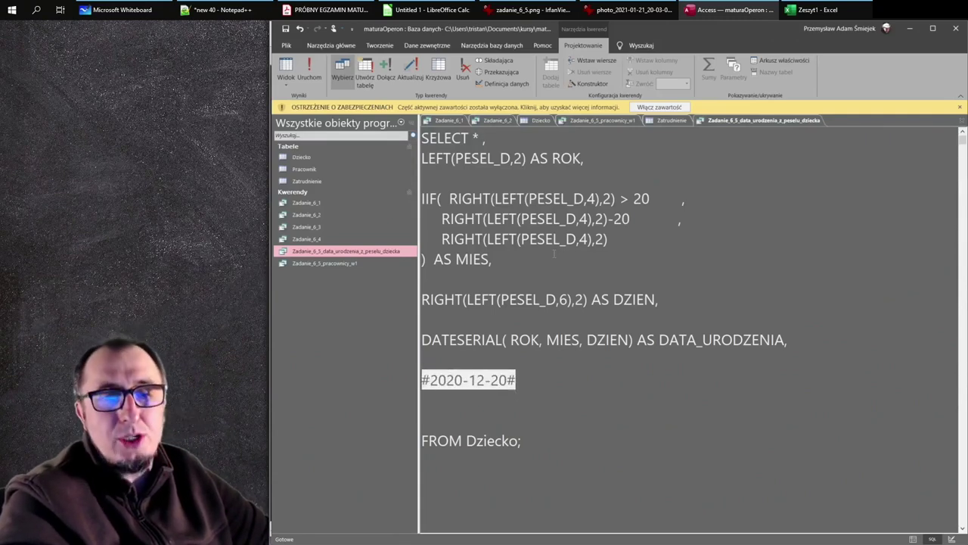
key(ctrl+c)
key(Down)
key(ctrl+v)
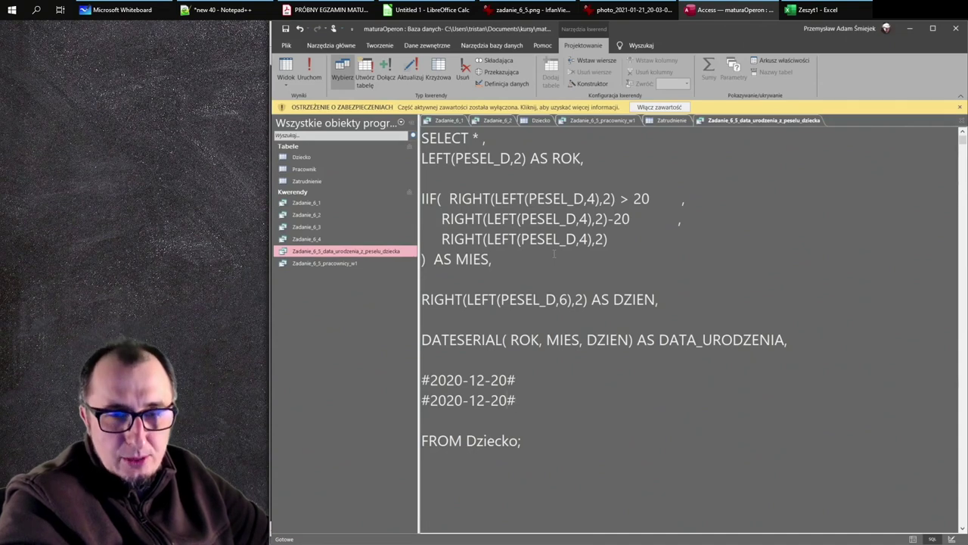
Step: Change the year of the duplicated date so the literal reads #2002-12-20#
key(BackSpace)
key(BackSpace)
text(20)
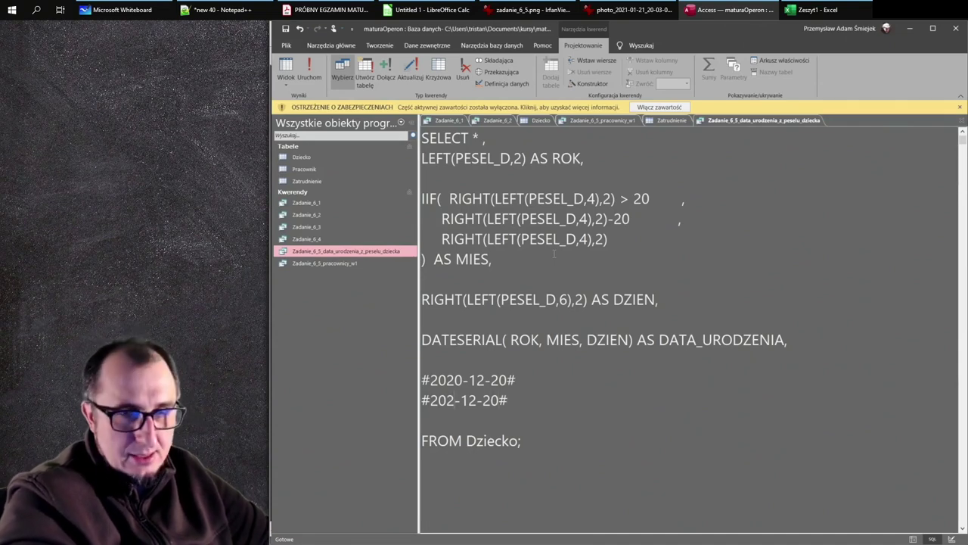
key(BackSpace)
key(BackSpace)
text(02)
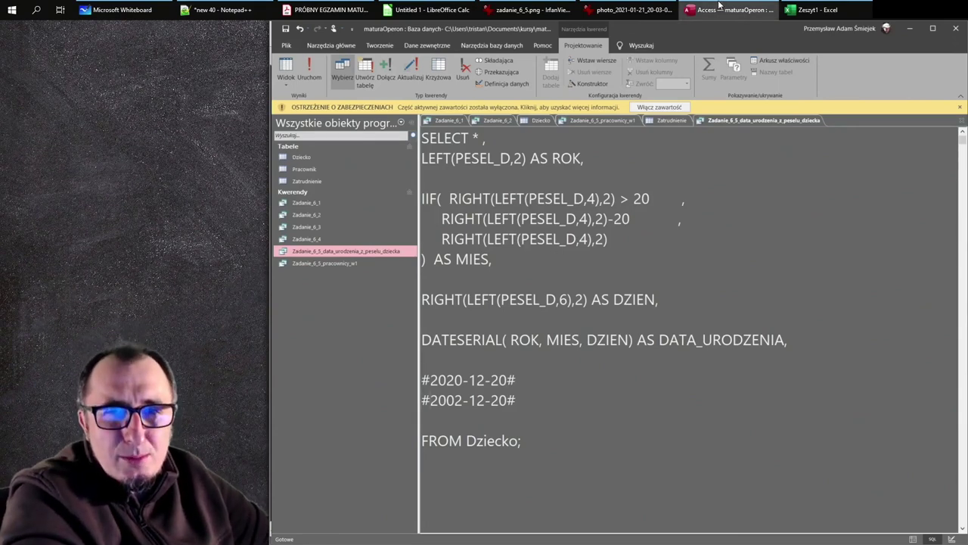
Step: Check the age condition in zadanie_6_5.png in IrfanView, and extend the second date line in Access to "< #2002-12-20# --- ma mniej niż 18 i TAK"
click(529, 9)
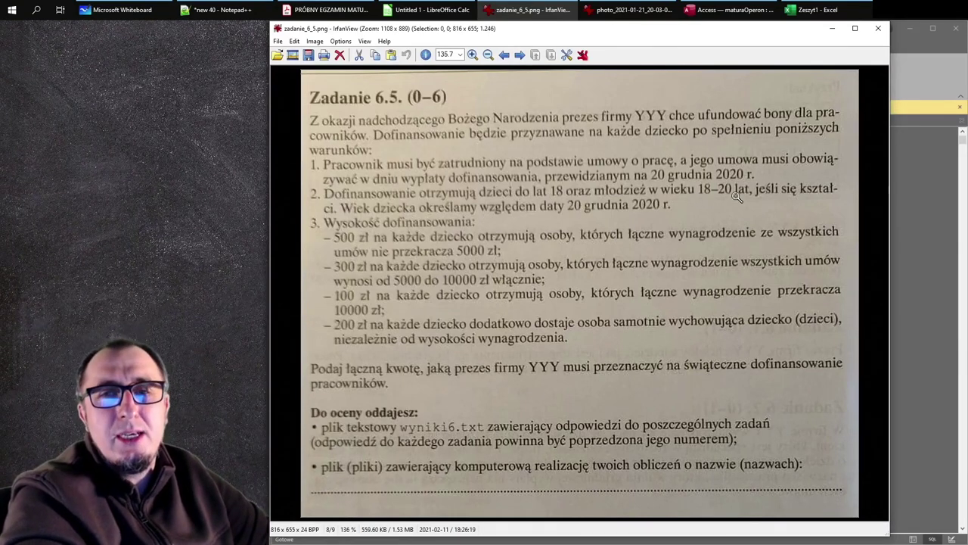
click(903, 194)
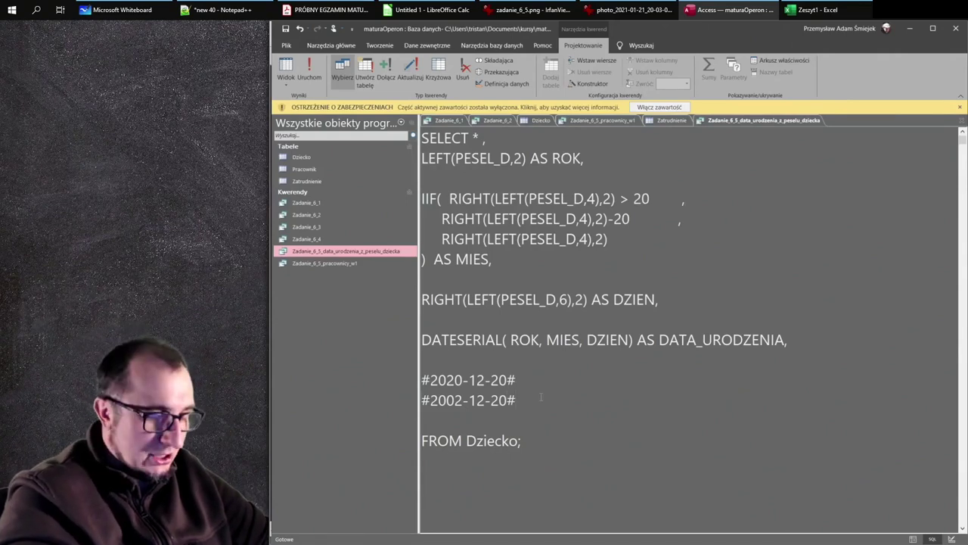
text(< #2002-12-20#)
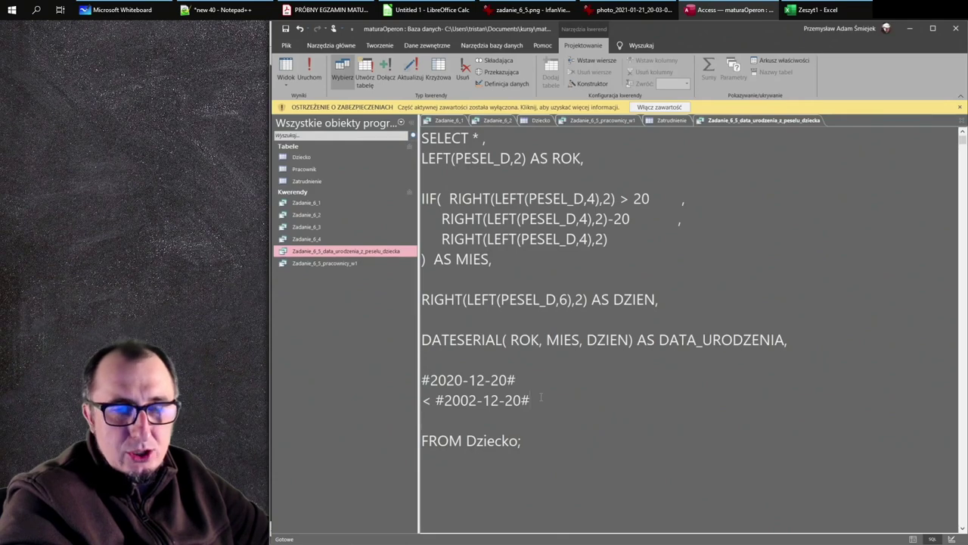
text( ---)
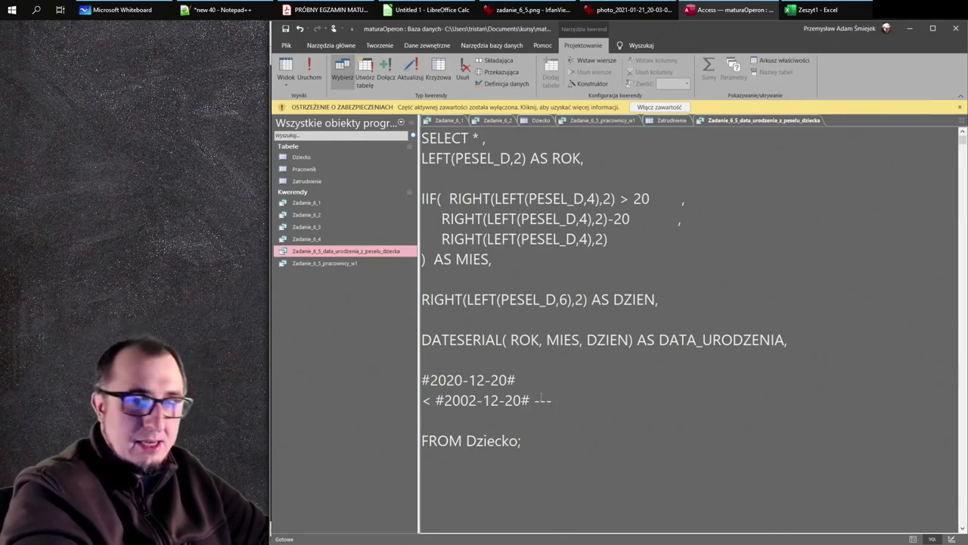
text( ma mniej niż 18 i TAK)
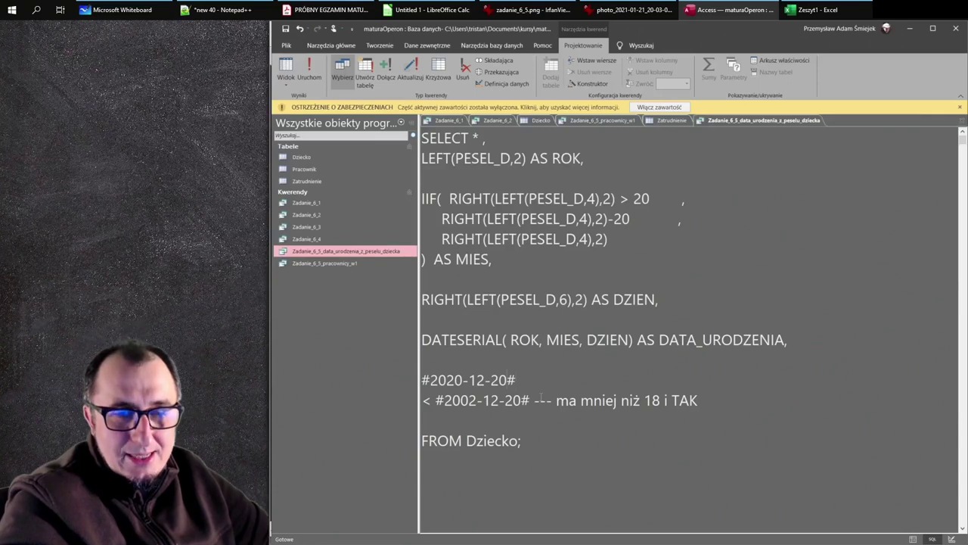
Step: Add another copy of the #2020-12-20# literal on a new line below the "ma mniej niż 18 i TAK" note
double_click(469, 380)
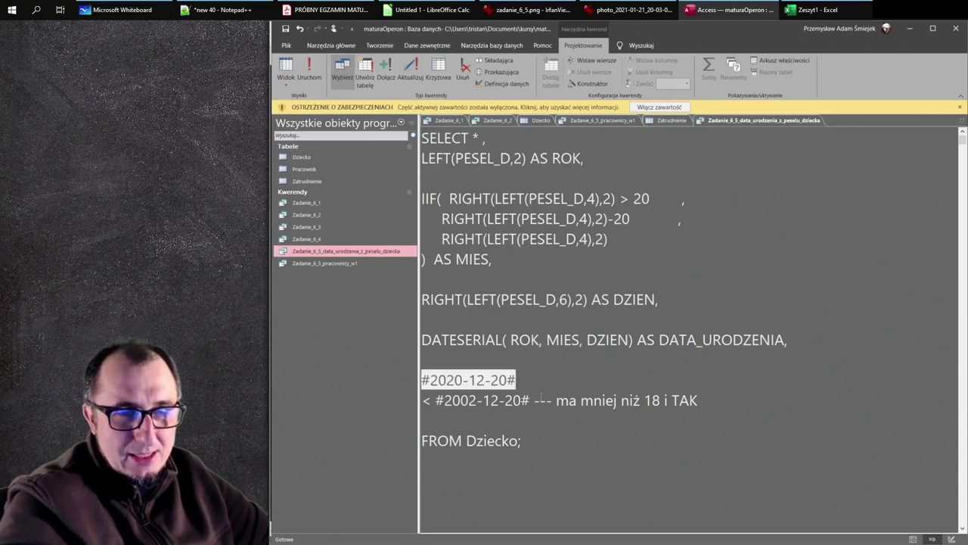
click(542, 395)
key(End)
key(Return)
key(ctrl+v)
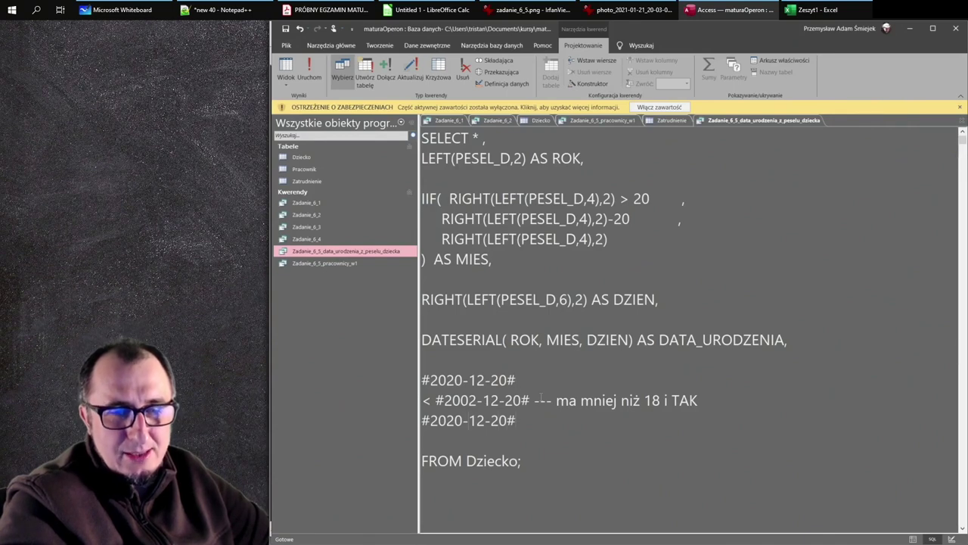
Step: Change the year of the date literal below the "ma mniej niż 18 i TAK" line so it reads #2002-12-20#
key(BackSpace)
key(Right)
text(2)
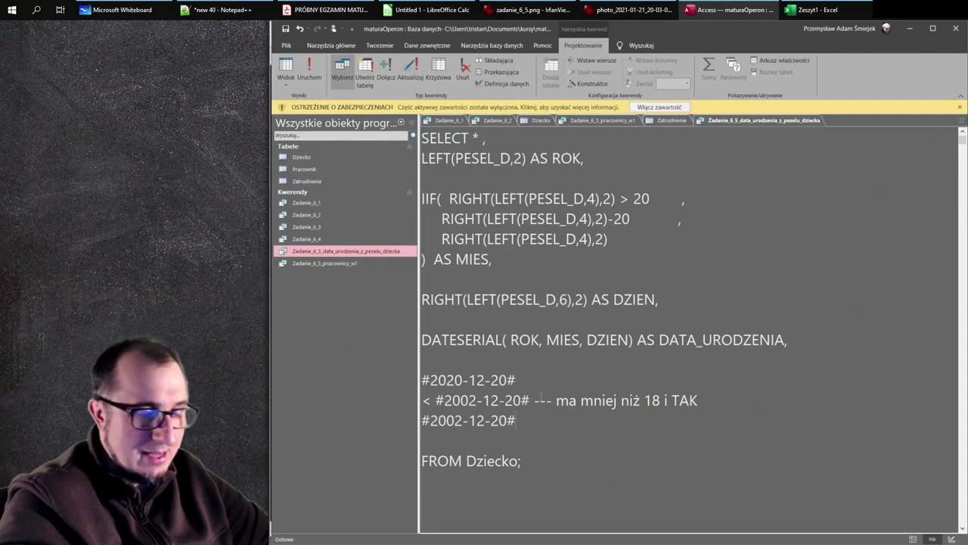
Step: Write the last date line as the start of a range, reading "od #2002-12-20# do"
key(Home)
text(od)
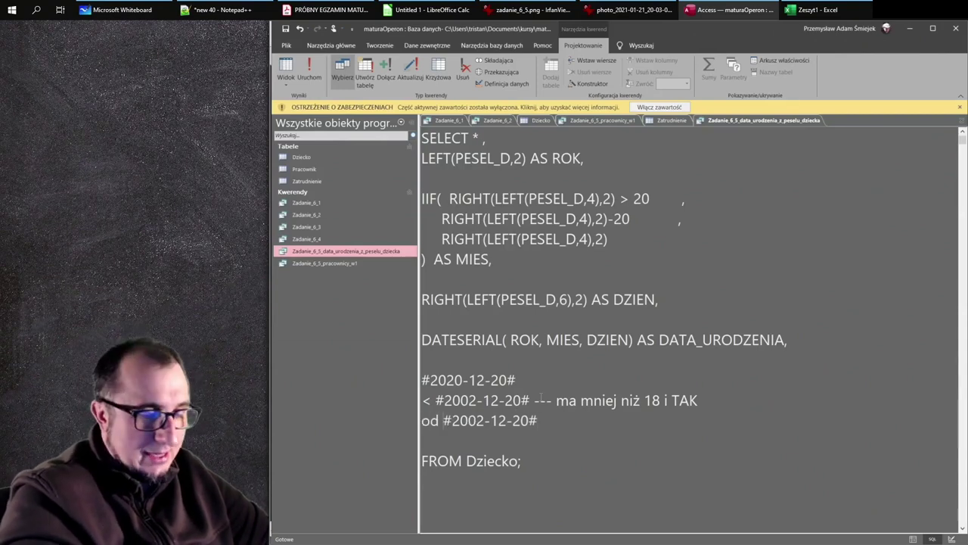
key(End)
text(do)
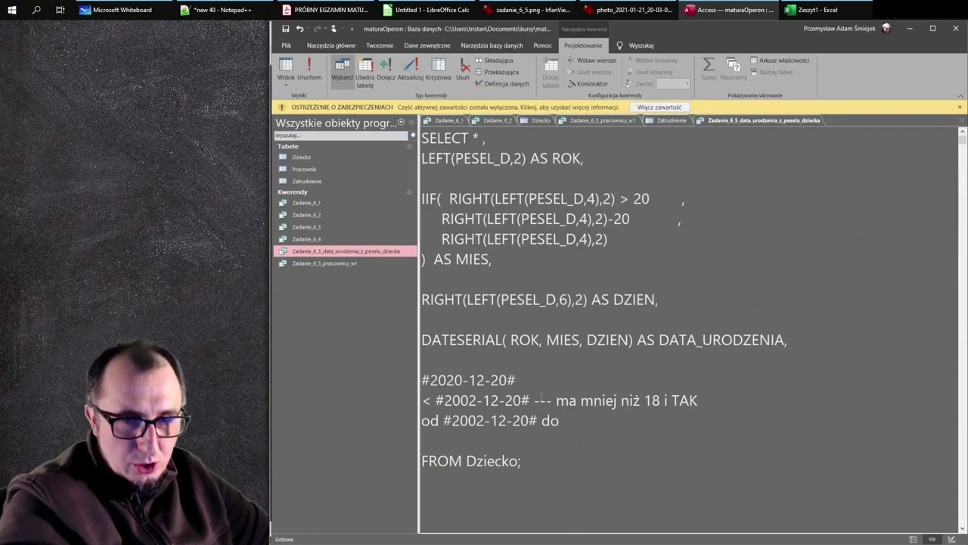
Step: Replace "od" with ">=" and "do" with "<=" around the #2002-12-20# literal on the last date line
key(Home)
key(shift+Right)
key(shift+Right)
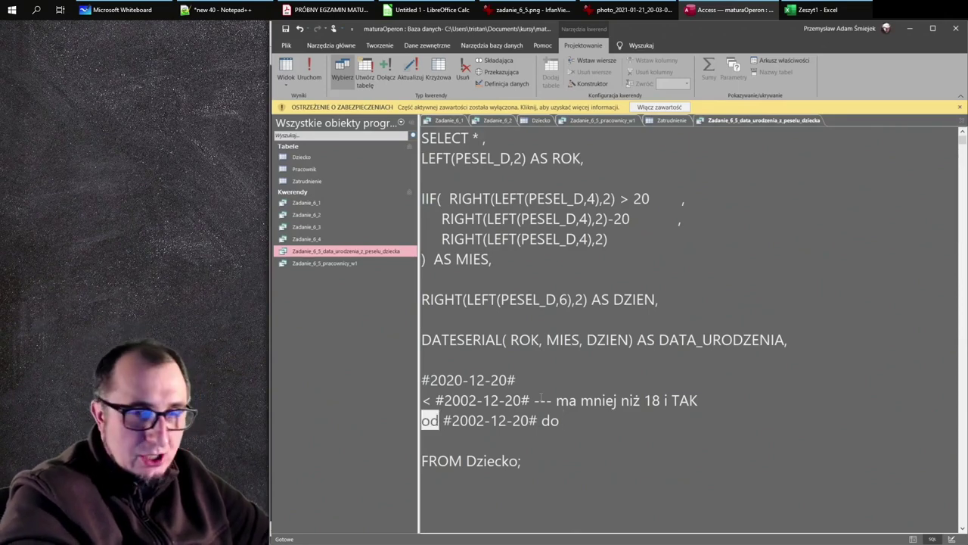
text(>=)
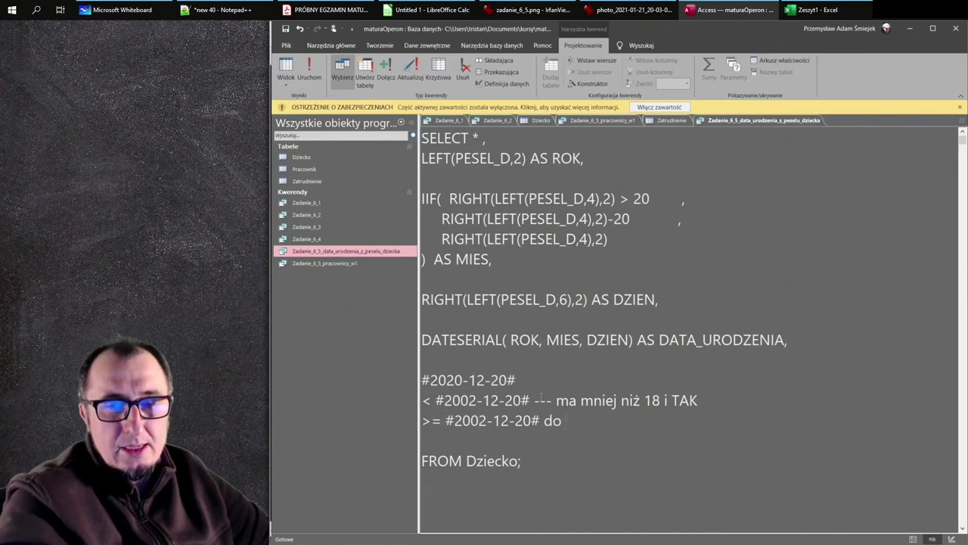
key(End)
key(BackSpace)
key(BackSpace)
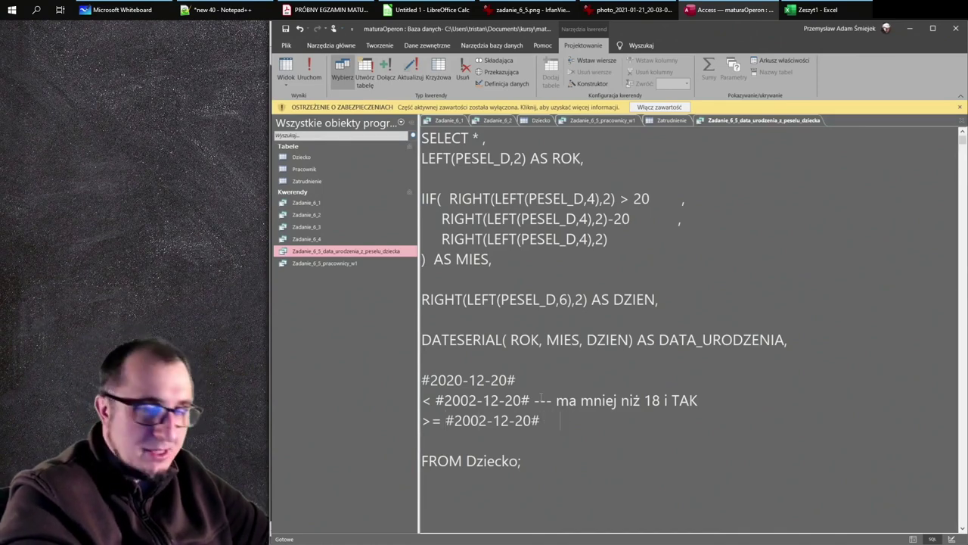
text(<=)
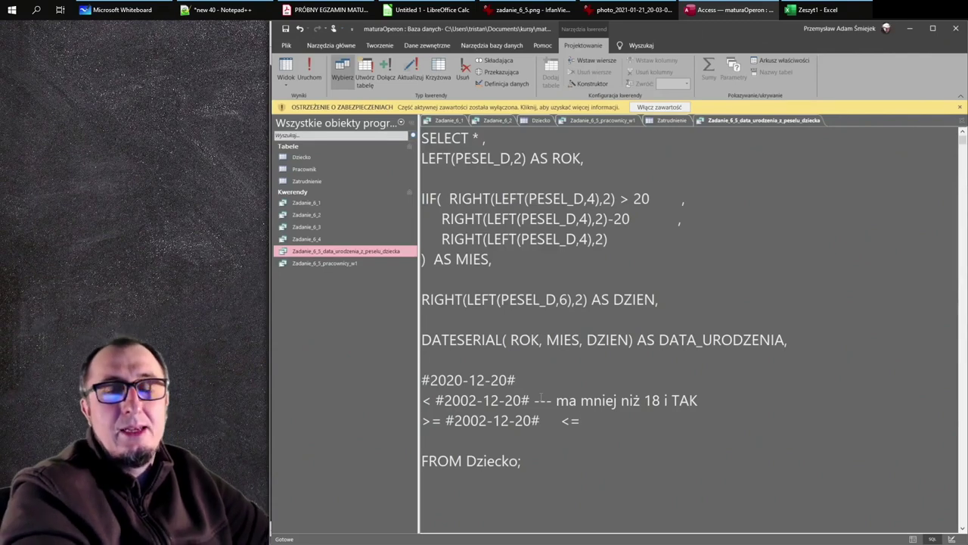
Step: Check the 18–20 age condition in zadanie_6_5.png in IrfanView, and finish the last date line in Access with "<#2000-12-20"
key(alt+Tab)
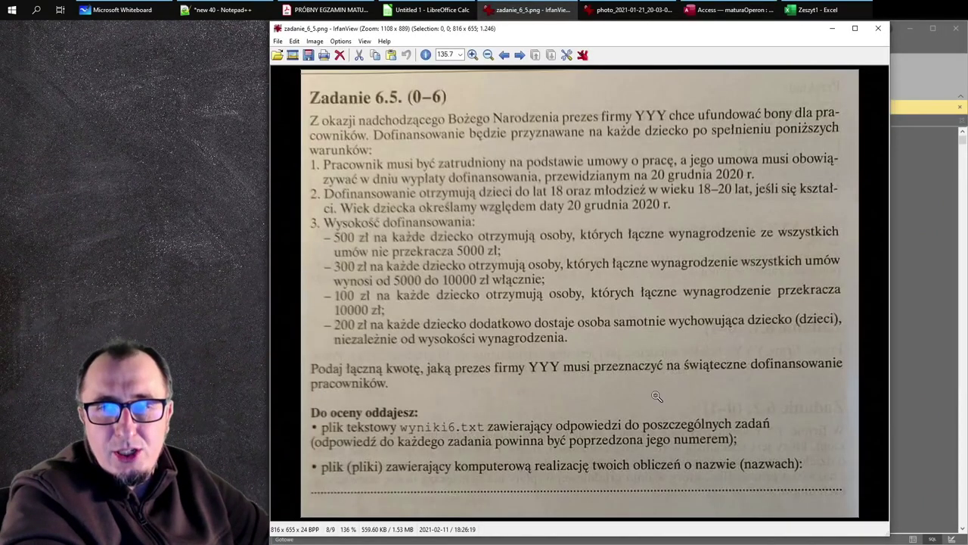
key(alt+Tab)
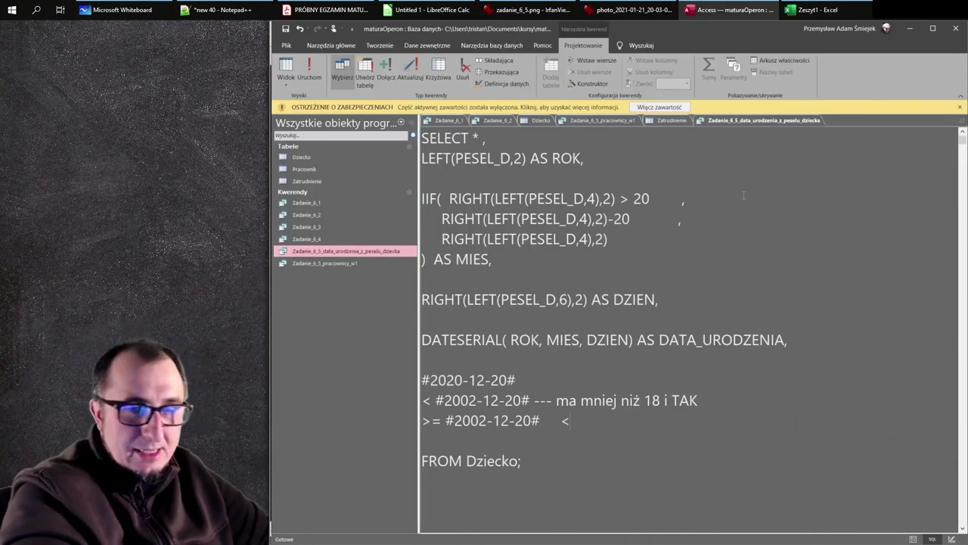
text(#202)
key(BackSpace)
text(0)
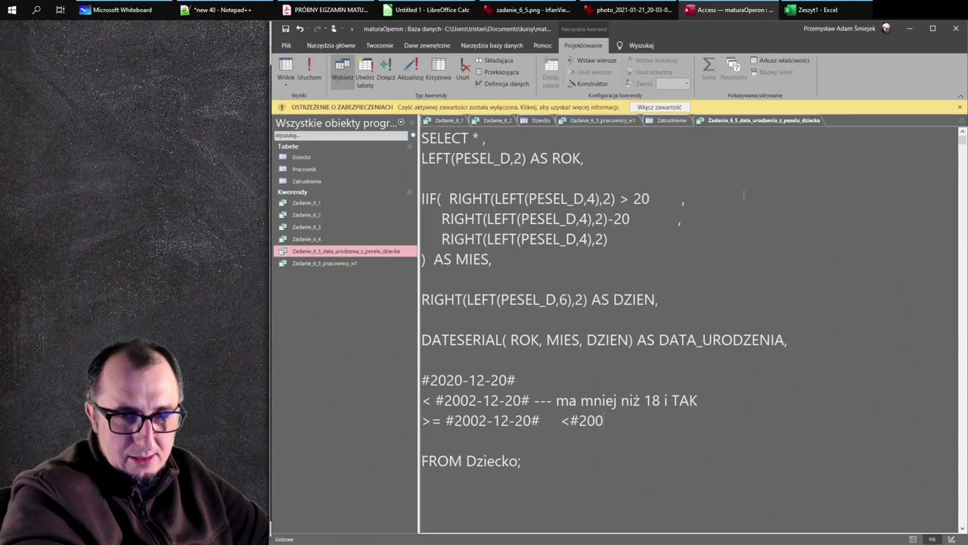
text(0)
text(12-20)
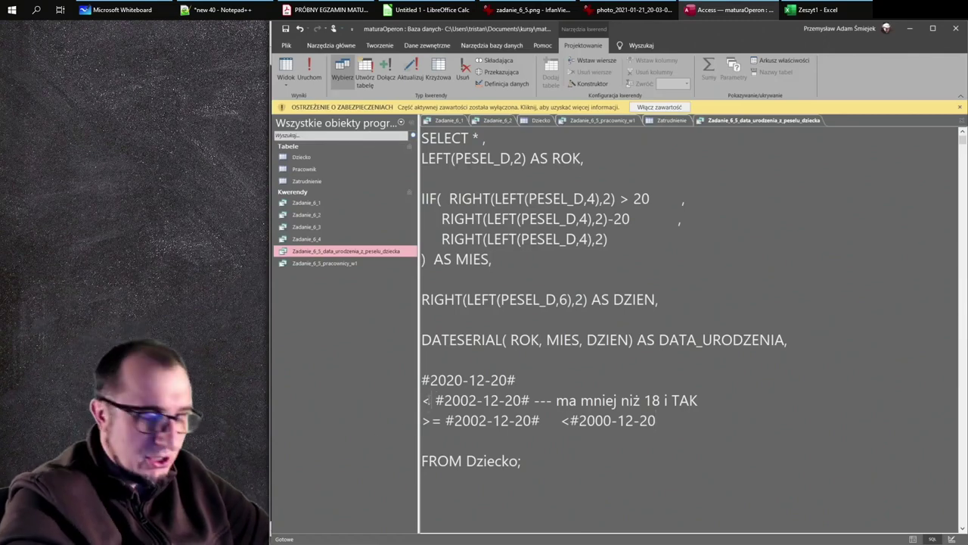
Step: Change the comparison operator on the "ma mniej niż 18 i TAK" line to ">"
click(424, 400)
key(Delete)
text(>)
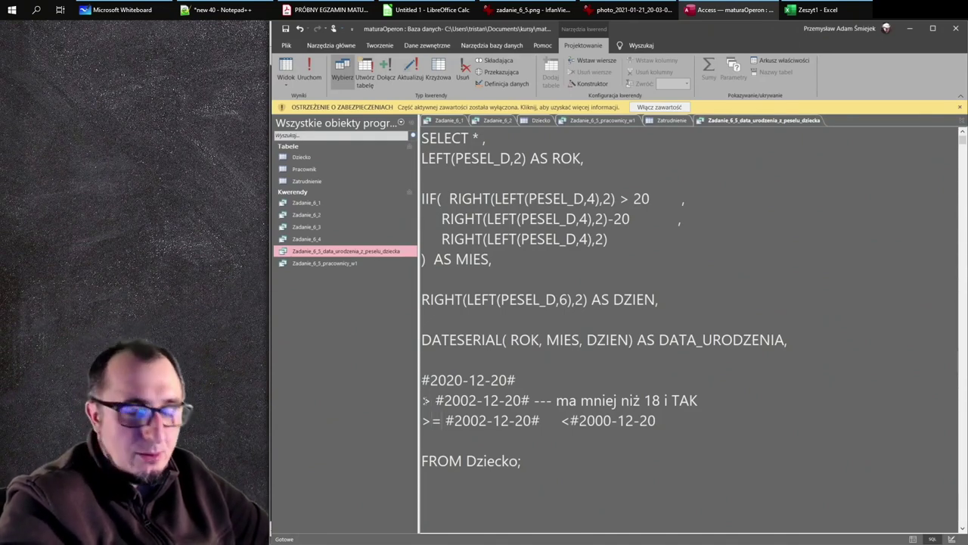
Step: Correct the comparison operators in the two-date line so it reads <= #2002-12-20# and >#2000-12-20
key(Delete)
key(Delete)
key(BackSpace)
text(<= #2002-12-20#     <#2000-12-20)
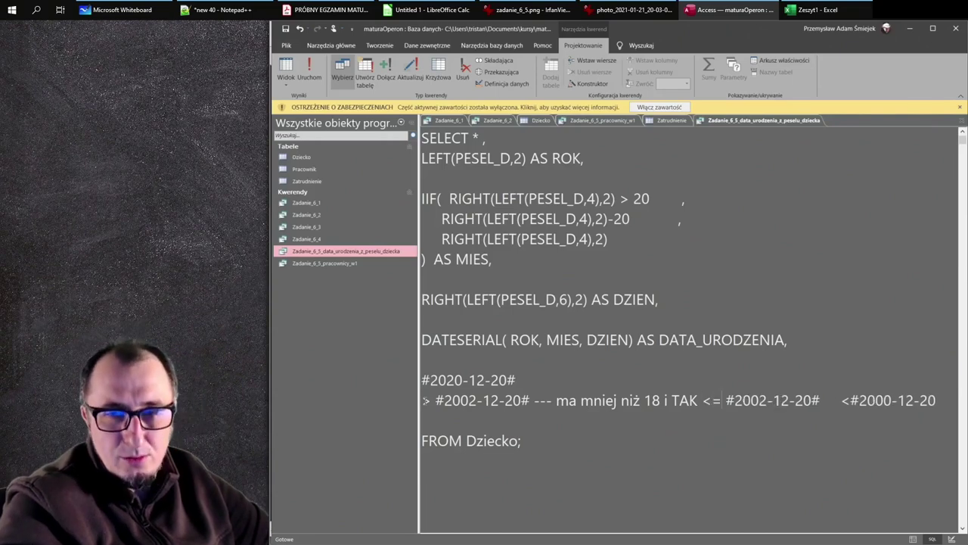
key(Left)
key(Left)
key(Return)
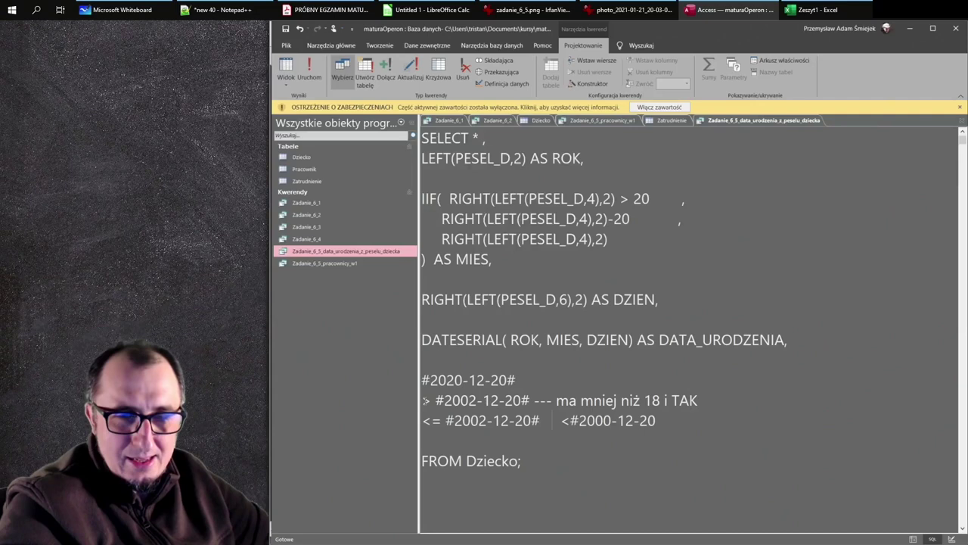
key(Right)
key(Delete)
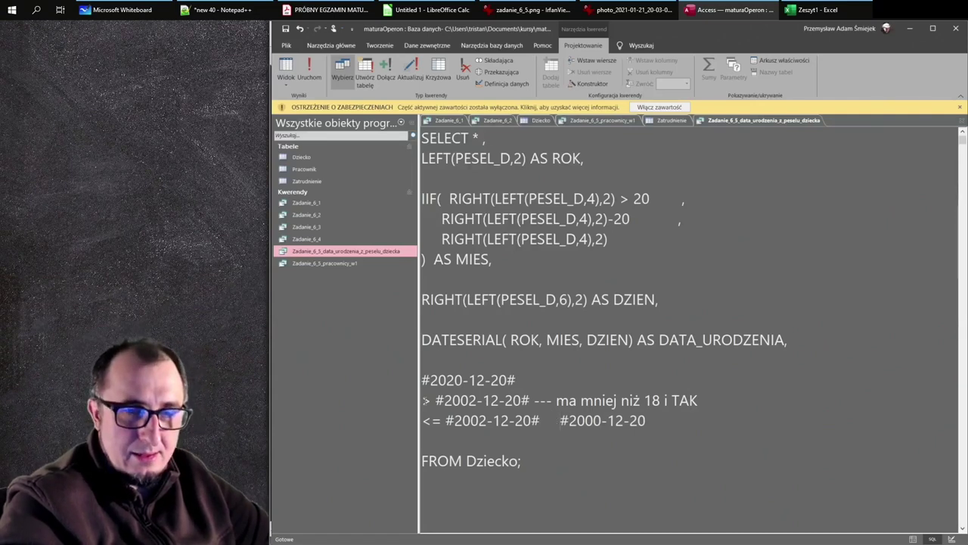
text(>)
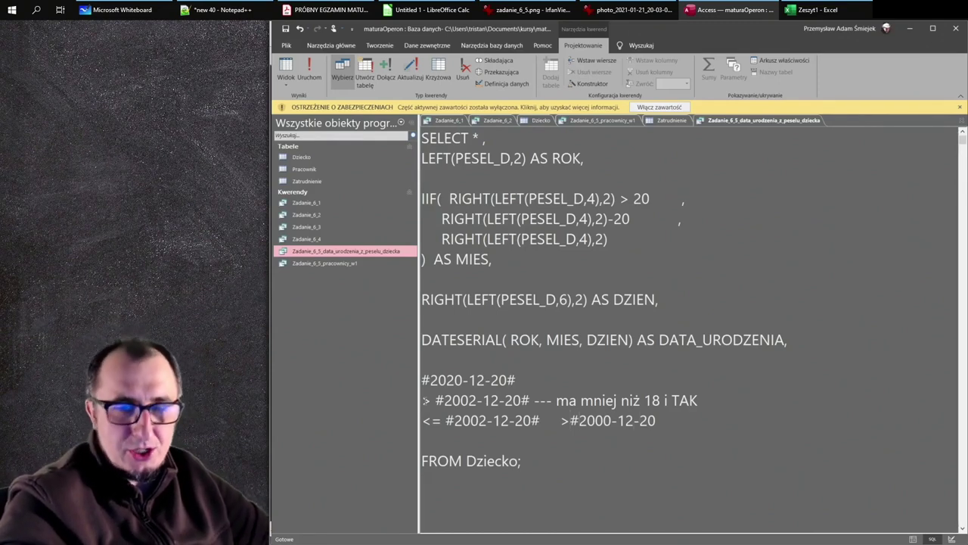
text(to ma 20)
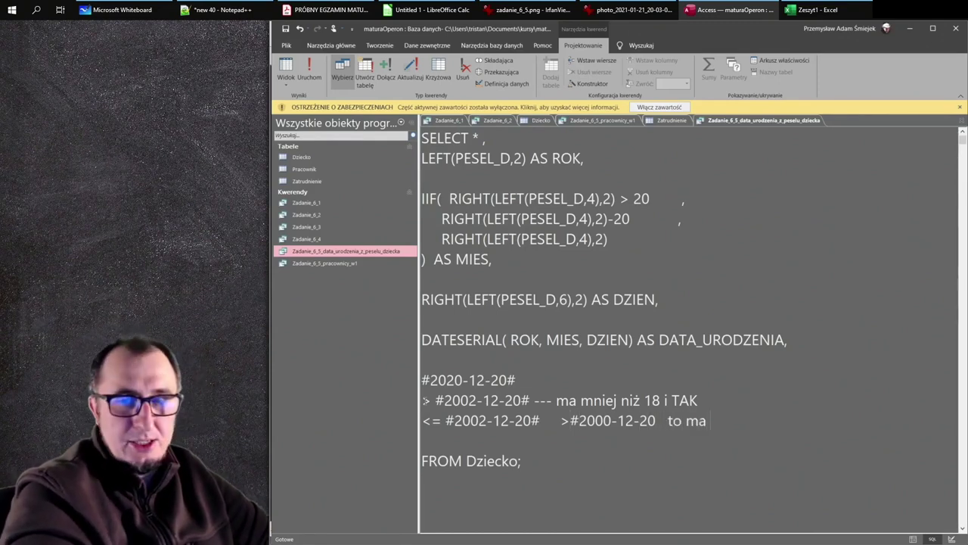
key(BackSpace)
key(BackSpace)
key(BackSpace)
key(BackSpace)
key(BackSpace)
key(BackSpace)
key(BackSpace)
key(BackSpace)
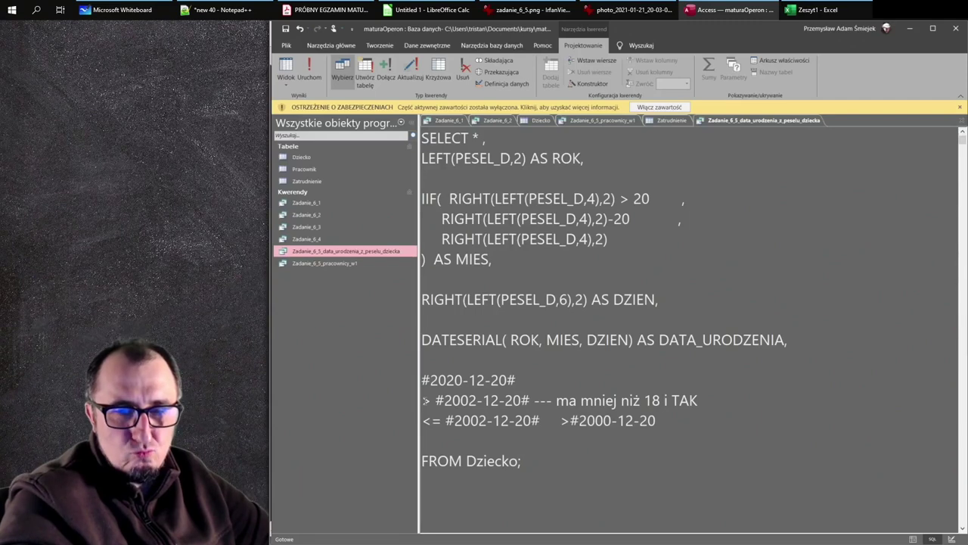
Step: Join the <= #2002-12-20# and >#2000-12-20 comparisons with AND, and append another AND at the end of the line
key(BackSpace)
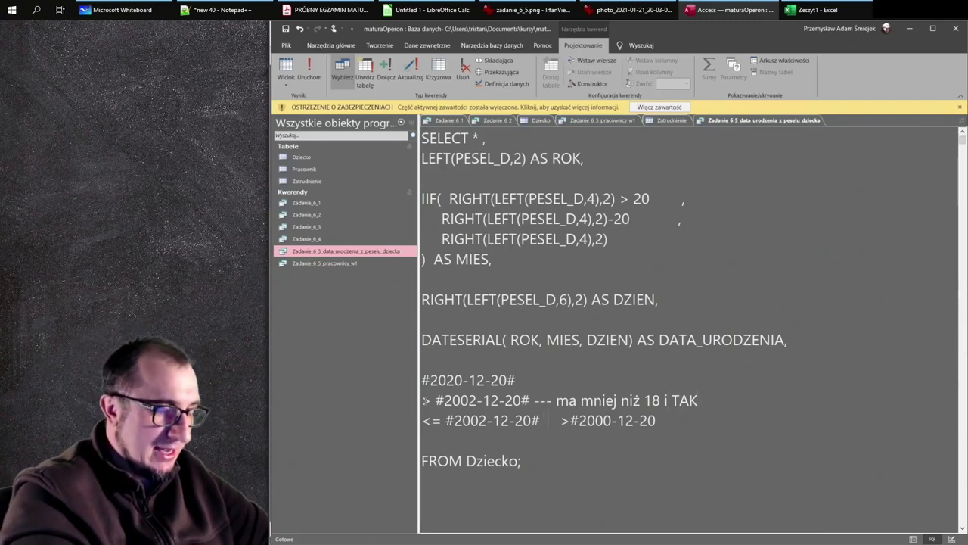
text(AND)
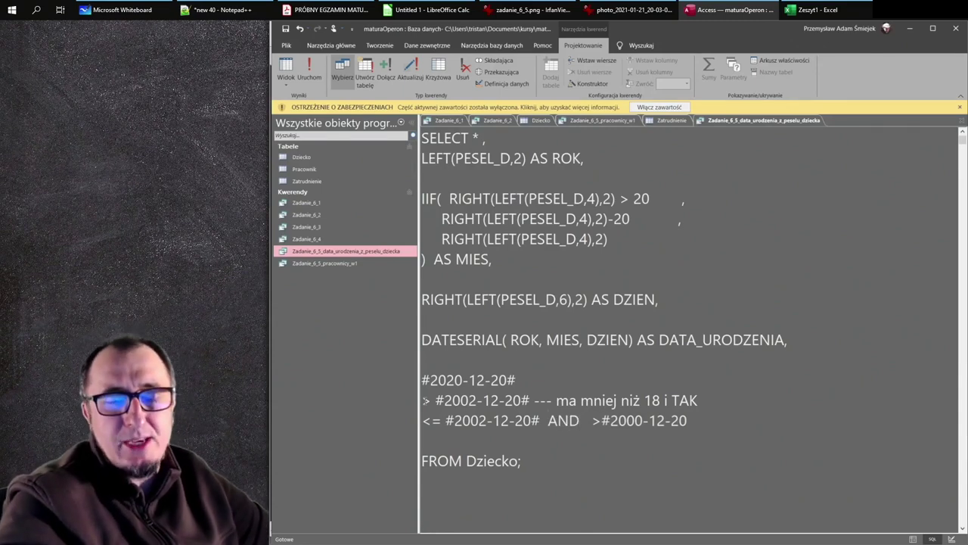
key(Right)
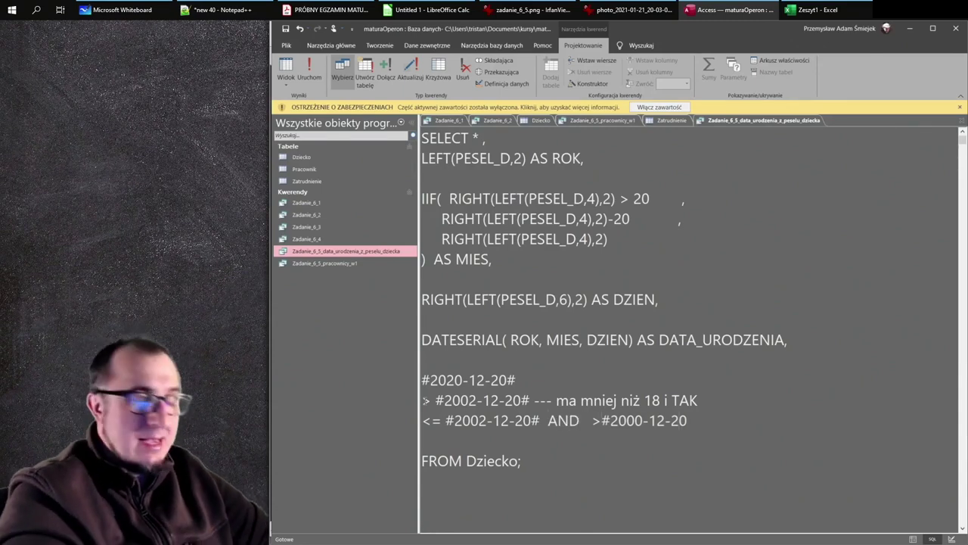
text(ADN)
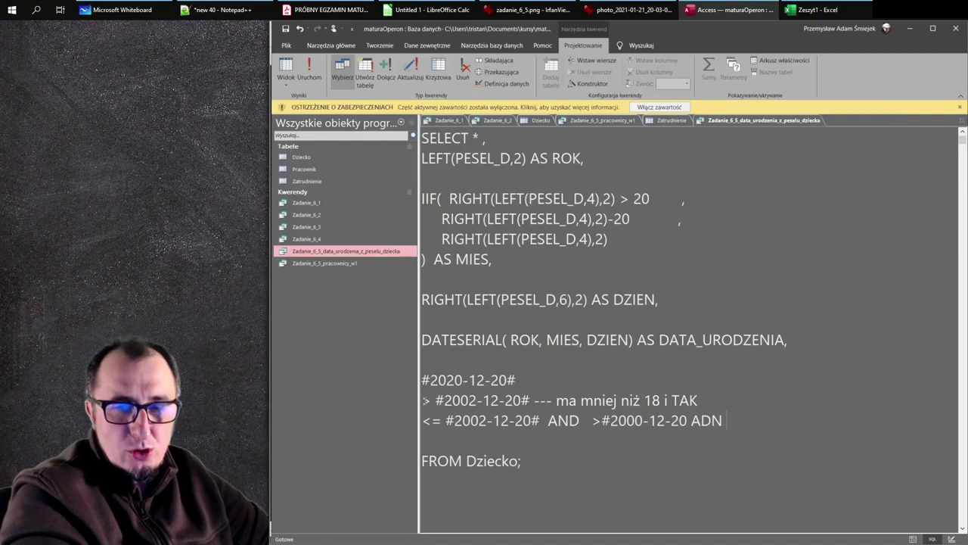
key(BackSpace)
key(BackSpace)
text(N)
key(BackSpace)
text(DN)
key(BackSpace)
key(BackSpace)
text(ND)
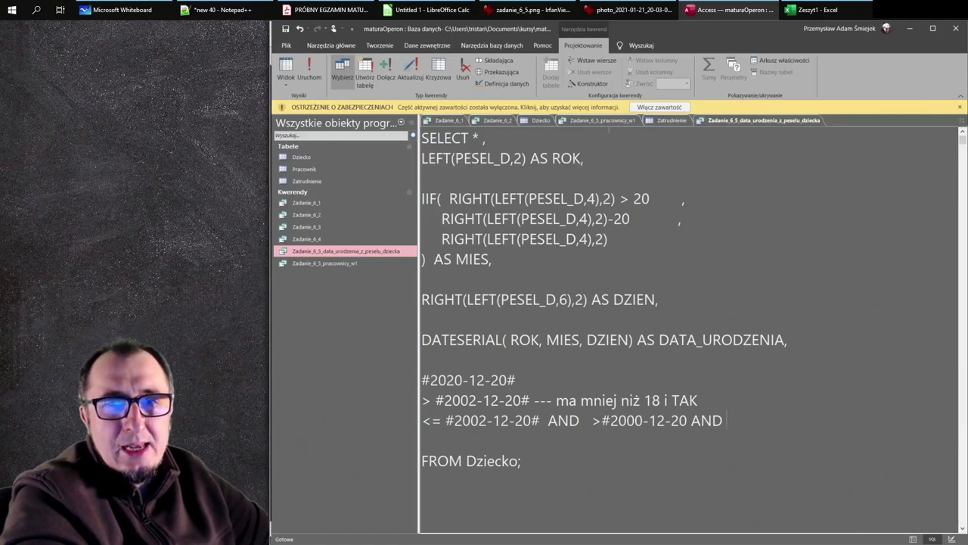
Step: Check the NAUKA column's values in the Dziecko table and complete the query's age condition with NAUKA="T"
click(541, 120)
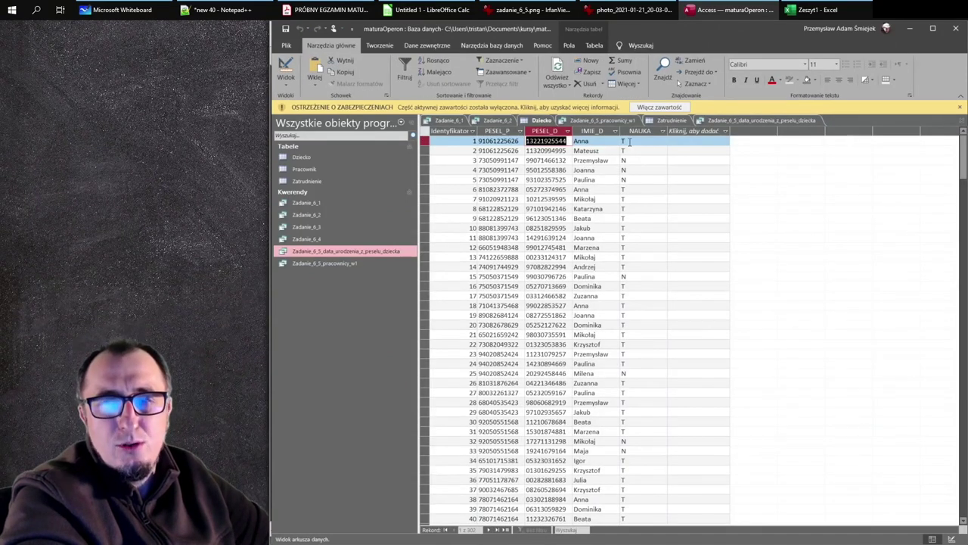
click(627, 143)
click(764, 120)
text(NAUKA="T")
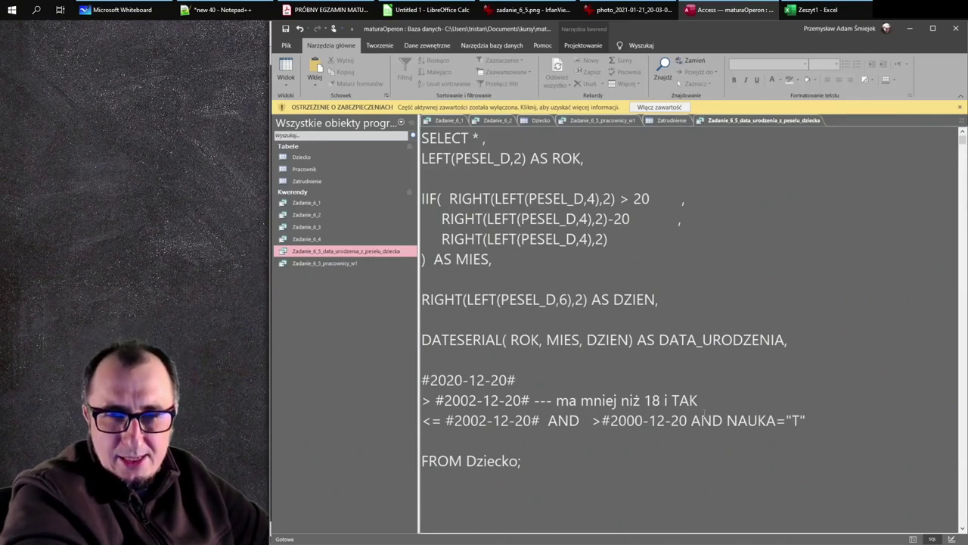
Step: Copy the DATA_URODZENIA alias in front of both date comparisons in the line with the NAUKA condition
drag(656, 340, 785, 339)
key(ctrl+c)
click(591, 421)
key(ctrl+v)
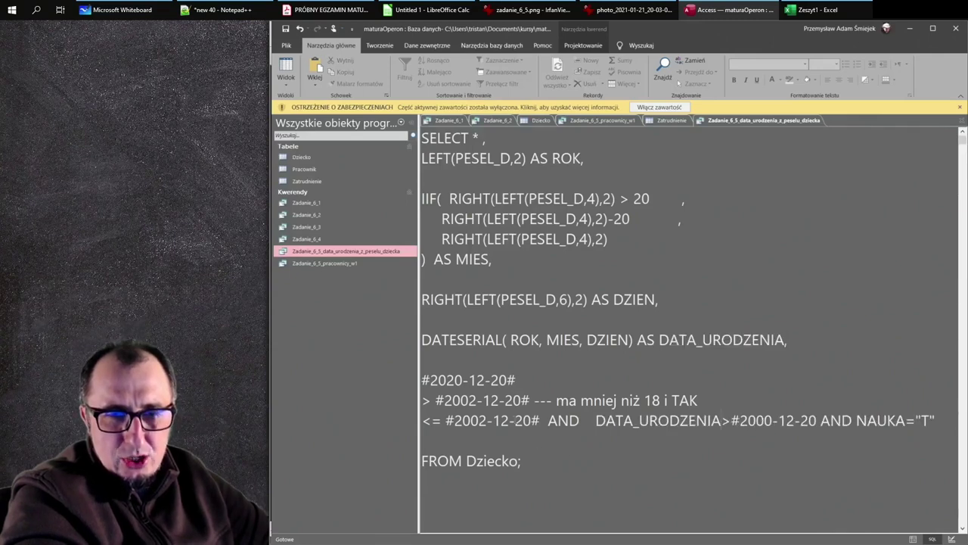
click(422, 420)
key(ctrl+v)
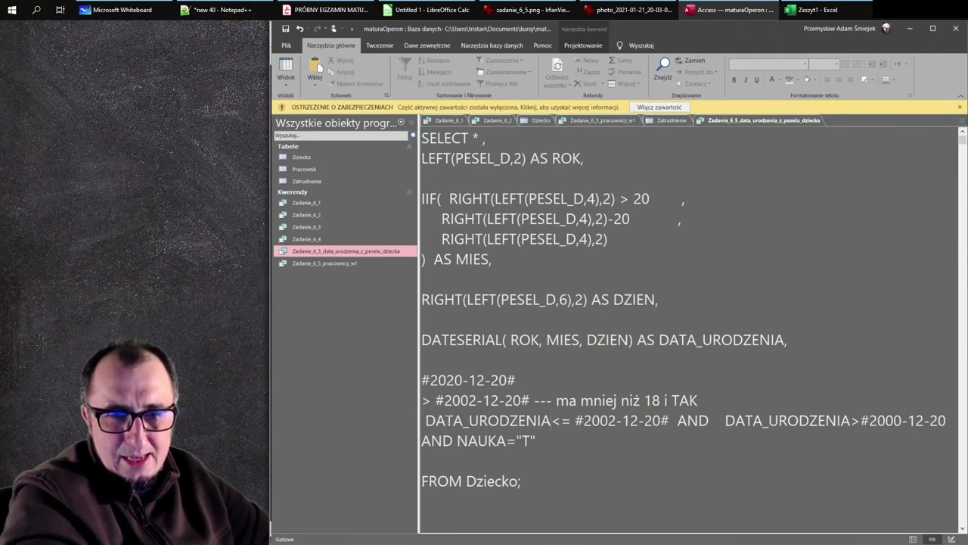
Step: Enclose the whole combined date and NAUKA="T" condition in parentheses
key(Delete)
text(()
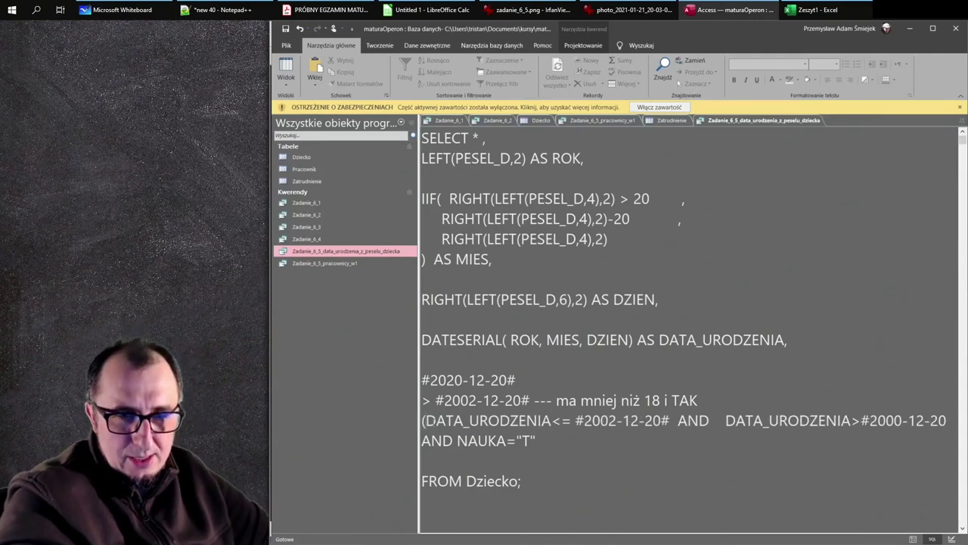
click(537, 440)
text())
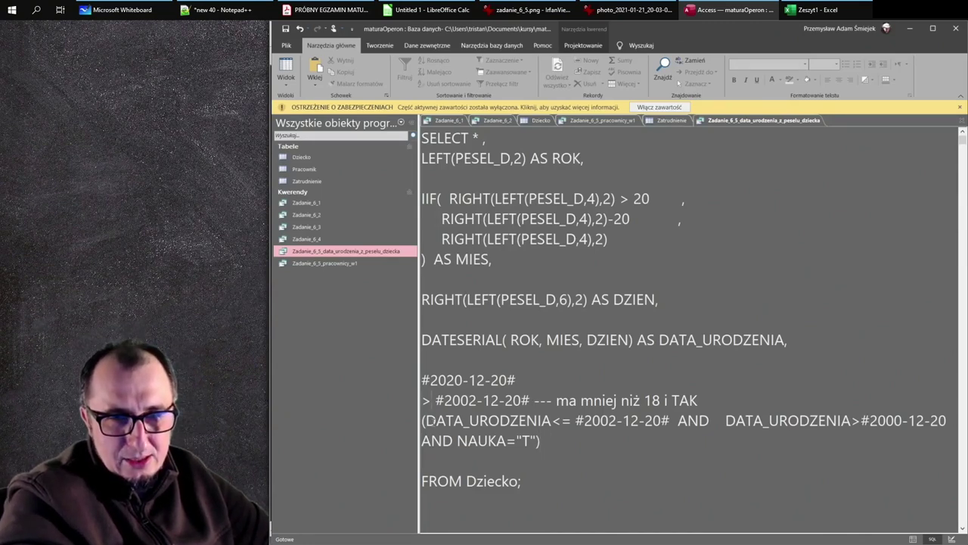
Step: Begin the > #2002-12-20# line with an opening parenthesis and DATA_URODZENIA
key(ctrl+v)
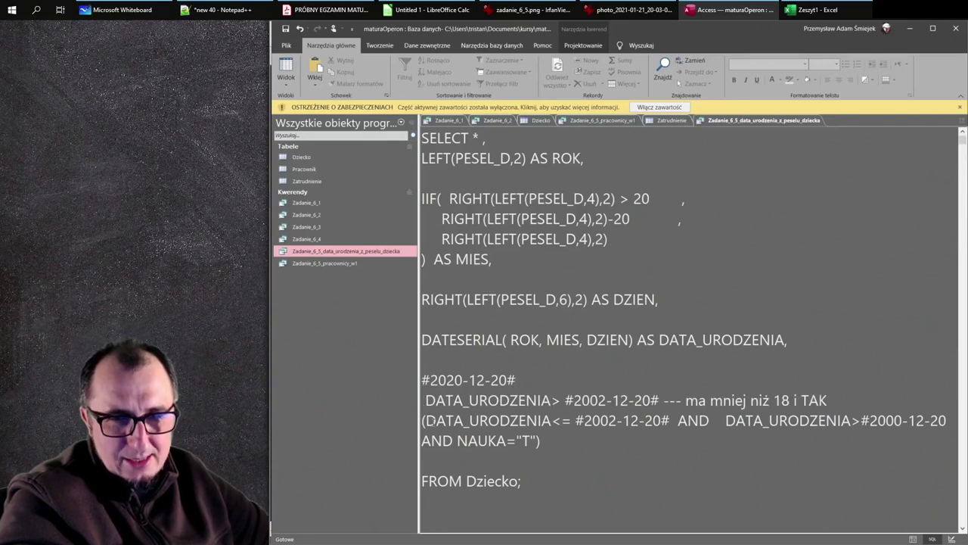
key(Delete)
text(()
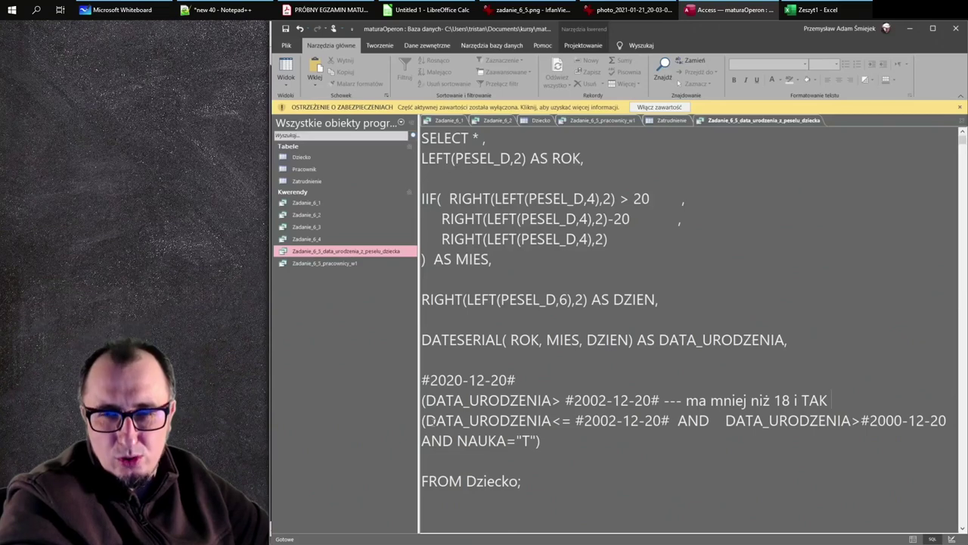
Step: Replace the comment after the first #2002-12-20# comparison with a closing parenthesis and OR
key(BackSpace)
key(BackSpace)
key(BackSpace)
key(BackSpace)
key(BackSpace)
key(BackSpace)
key(BackSpace)
key(BackSpace)
key(BackSpace)
key(BackSpace)
key(BackSpace)
key(BackSpace)
key(BackSpace)
key(BackSpace)
key(BackSpace)
key(BackSpace)
key(BackSpace)
key(BackSpace)
key(BackSpace)
key(BackSpace)
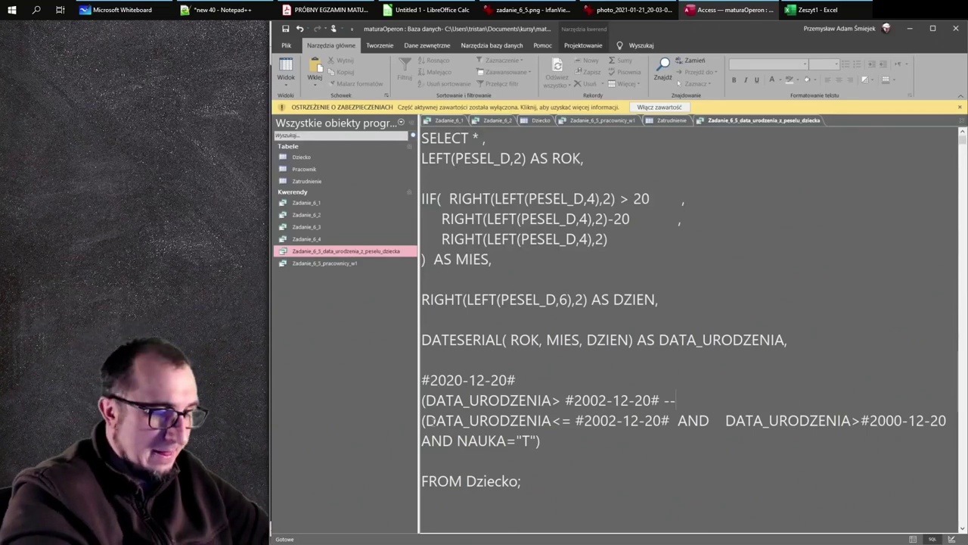
text())
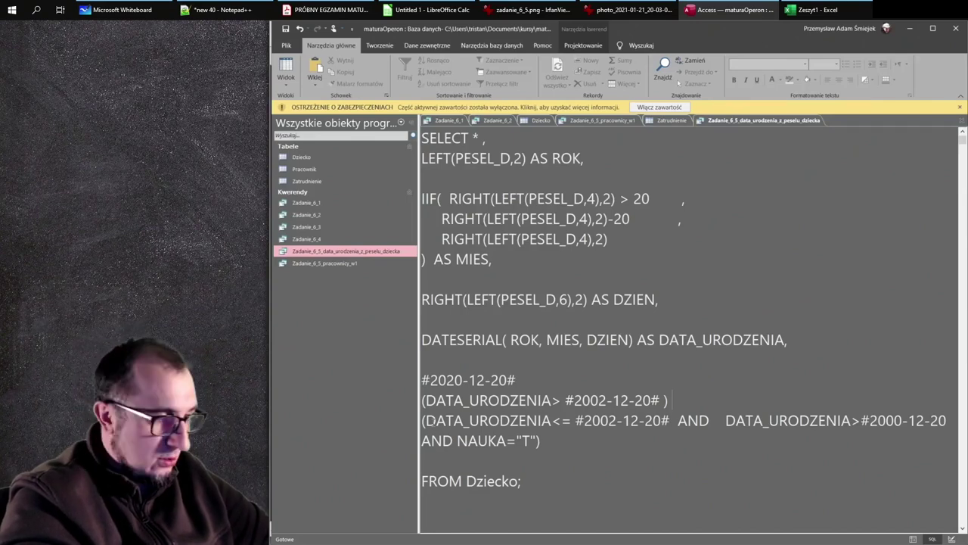
text(OR)
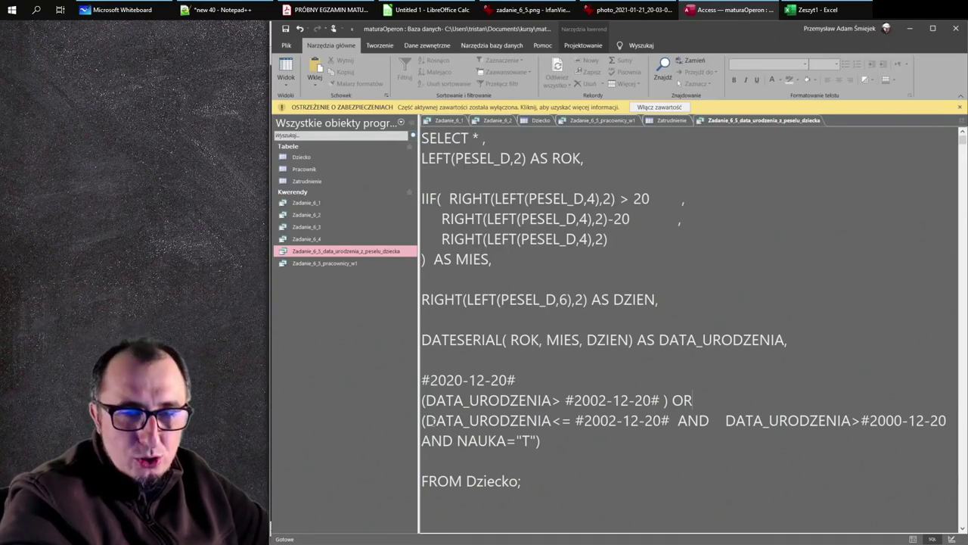
Step: Delete the stray #2020-12-20# line above the two conditions
key(BackSpace)
key(BackSpace)
key(BackSpace)
key(BackSpace)
key(BackSpace)
key(BackSpace)
key(BackSpace)
key(BackSpace)
key(BackSpace)
key(BackSpace)
key(BackSpace)
key(BackSpace)
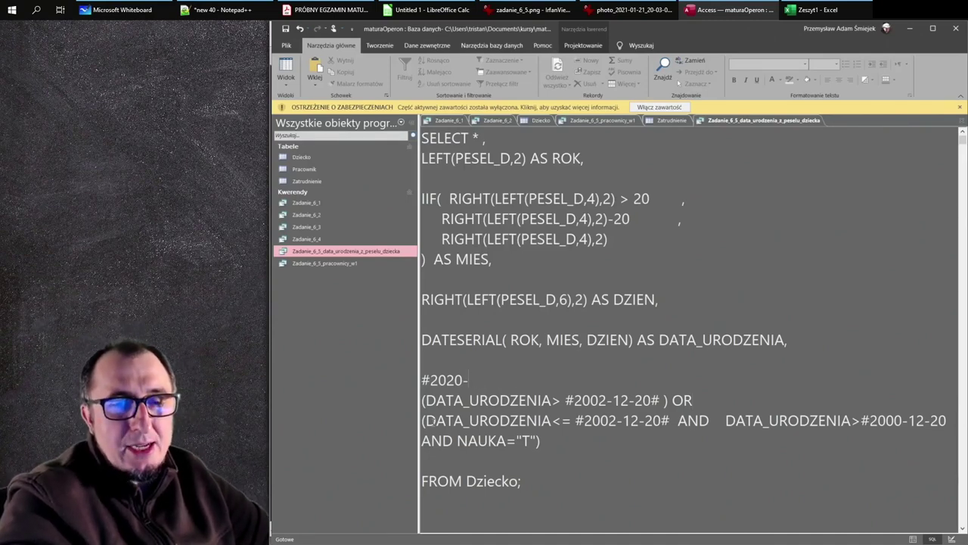
key(BackSpace)
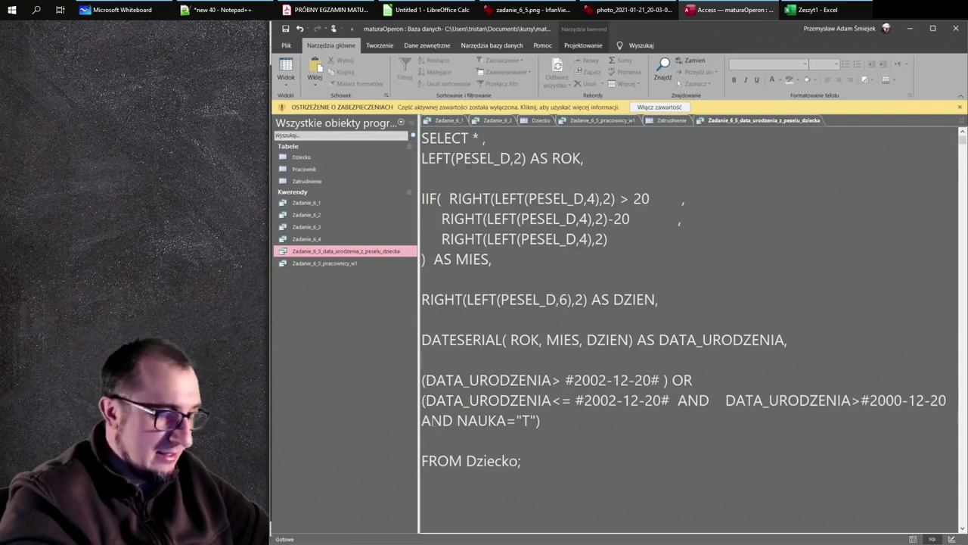
Step: Insert IIF ( on its own line above the conditions, separated from the DATESERIAL line by a blank line
text(IFF()
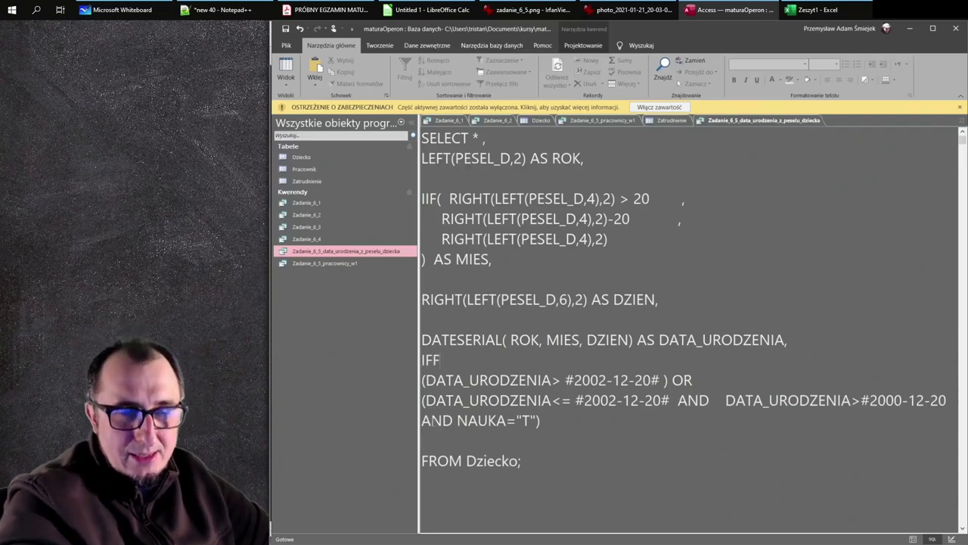
key(BackSpace)
key(BackSpace)
key(BackSpace)
text(IF)
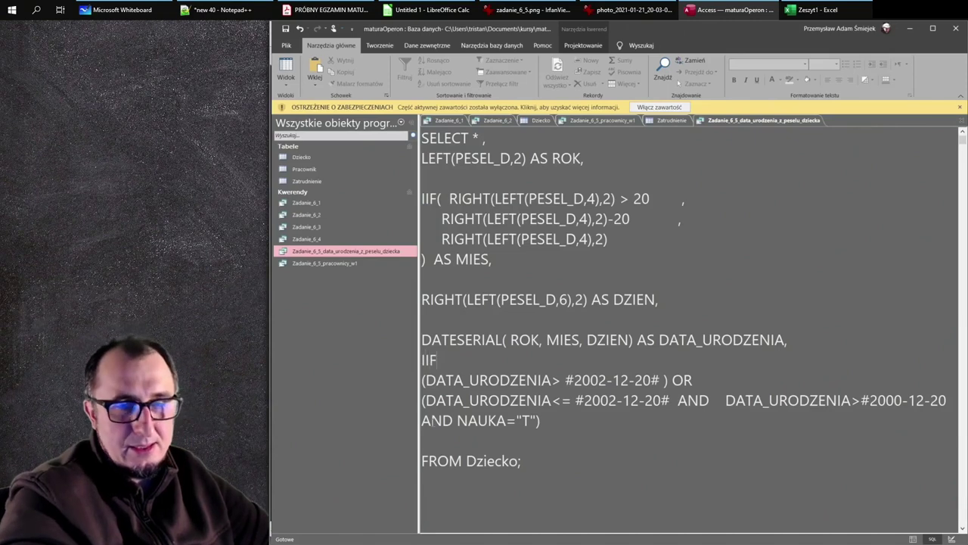
key(Return)
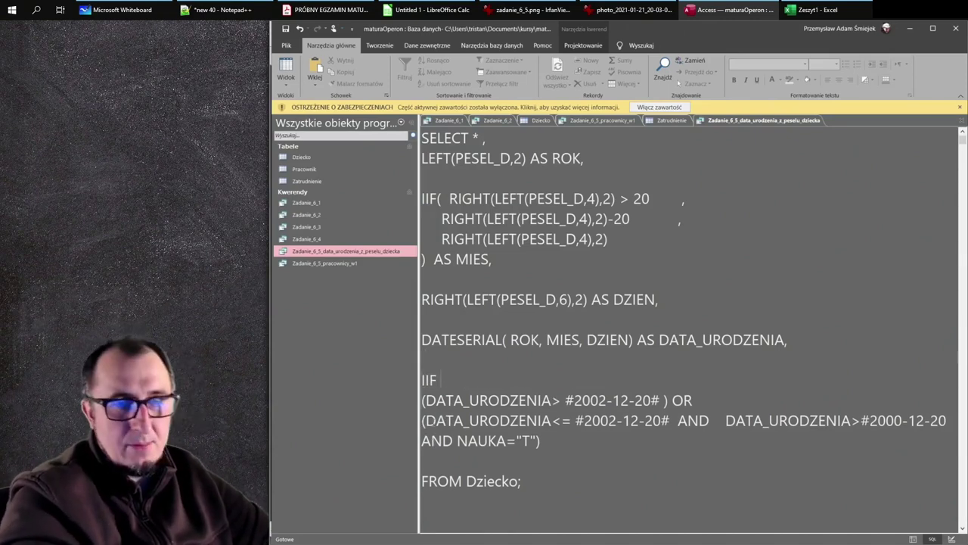
text(()
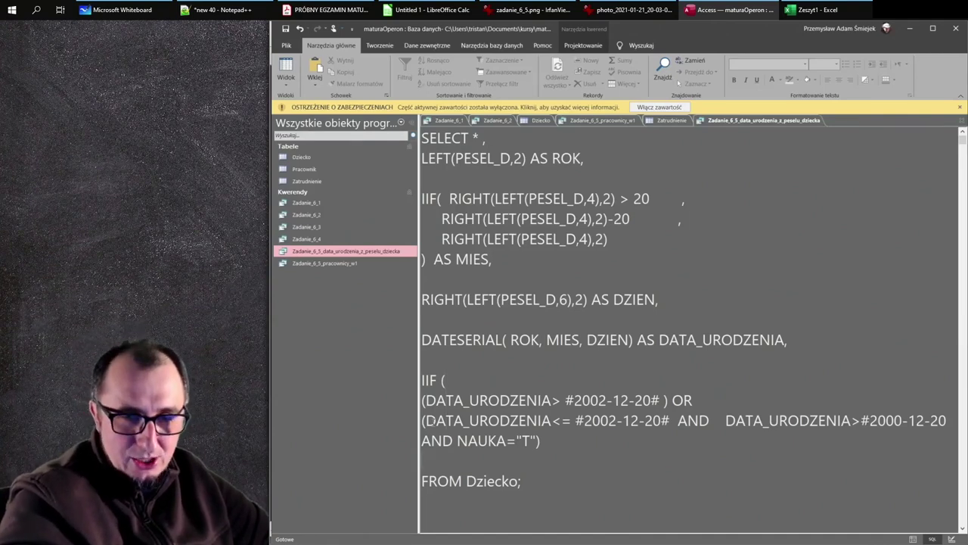
Step: Add "TAK" and "NIE" as the IIF results on consecutive lines after the conditions, separated by commas
text(,)
key(Return)
key(Return)
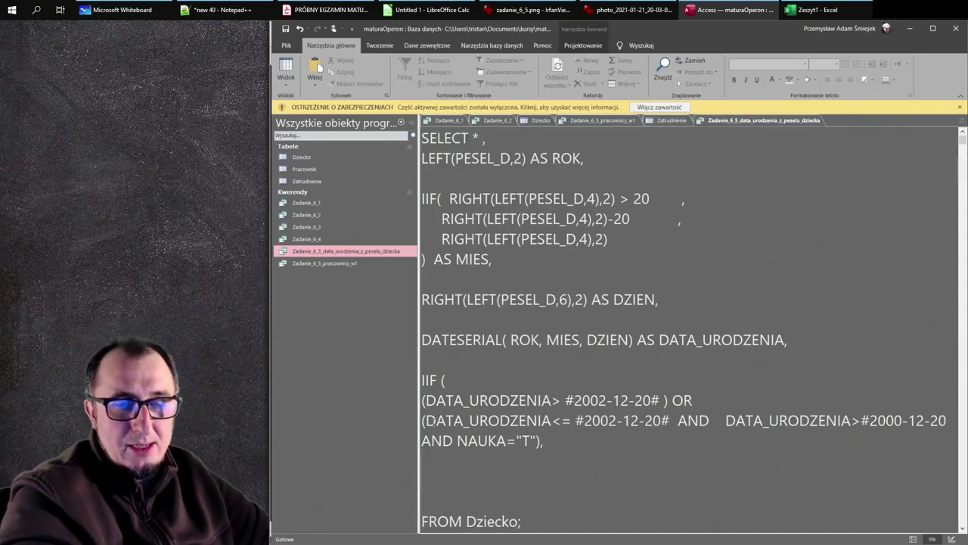
text("TAK")
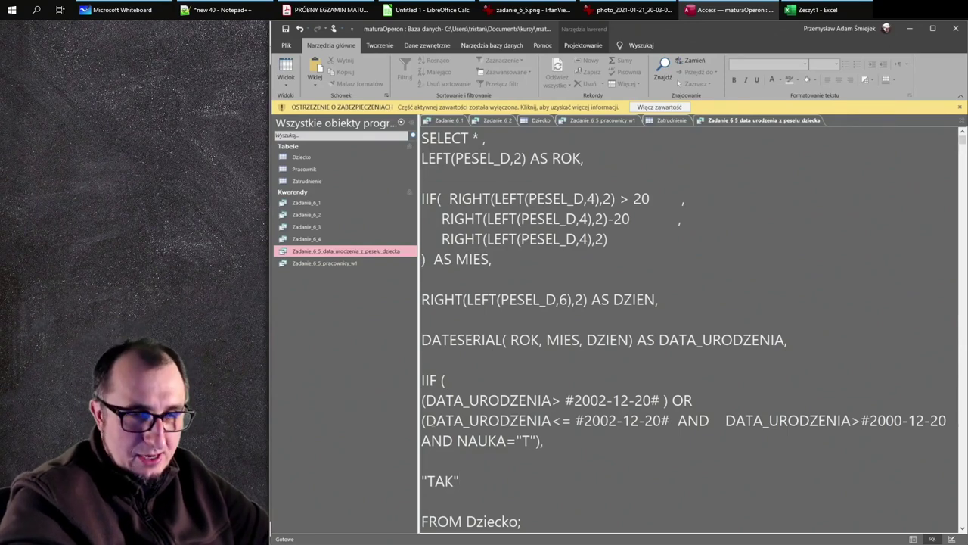
text(,)
key(Return)
key(Return)
text("NIE)
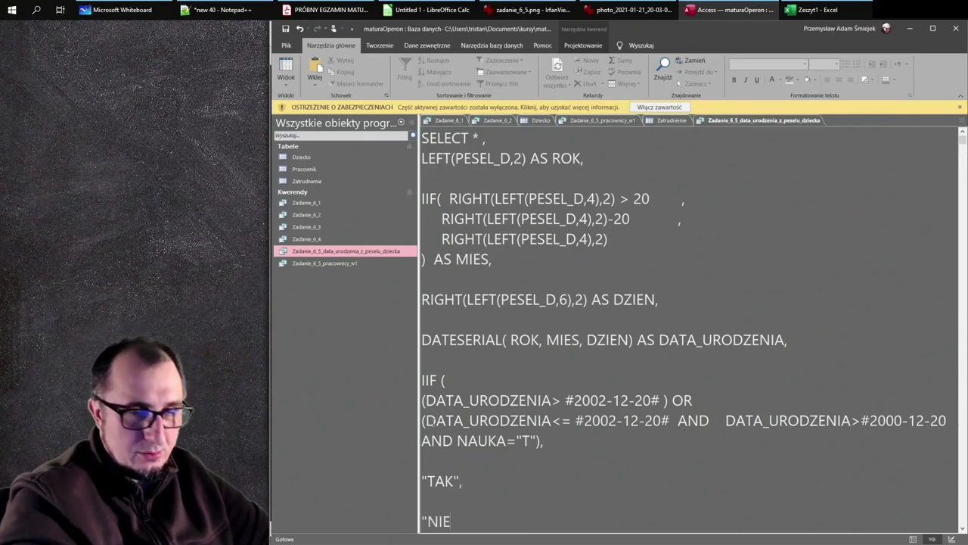
key(Up)
key(BackSpace)
key(Up)
key(BackSpace)
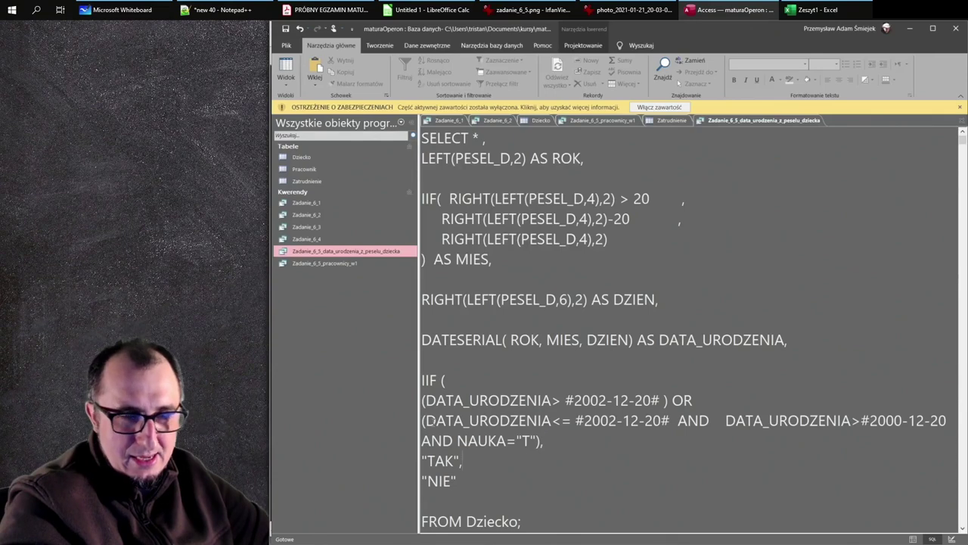
Step: Close the eligibility IIF expression with a parenthesis after "NIE" and give it the alias ZASILEK
text())
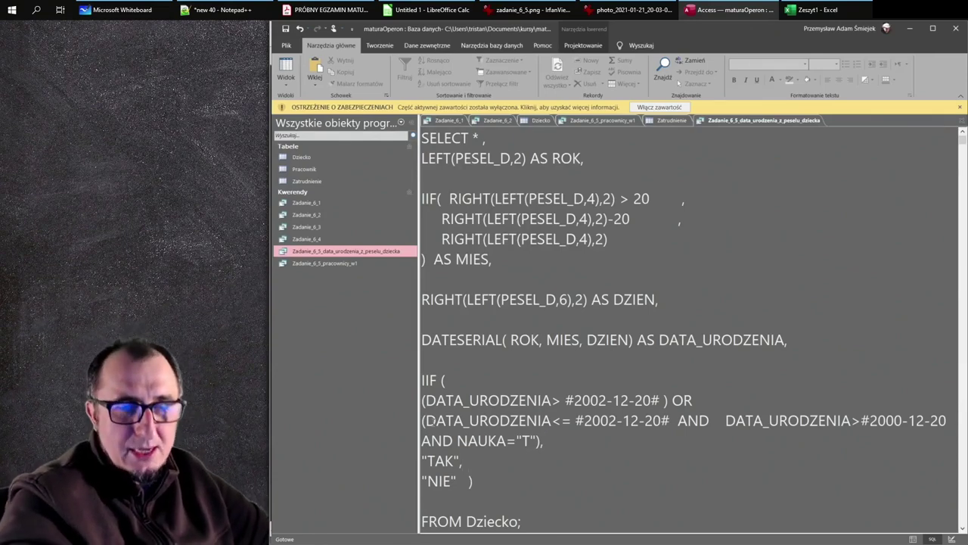
text( AS)
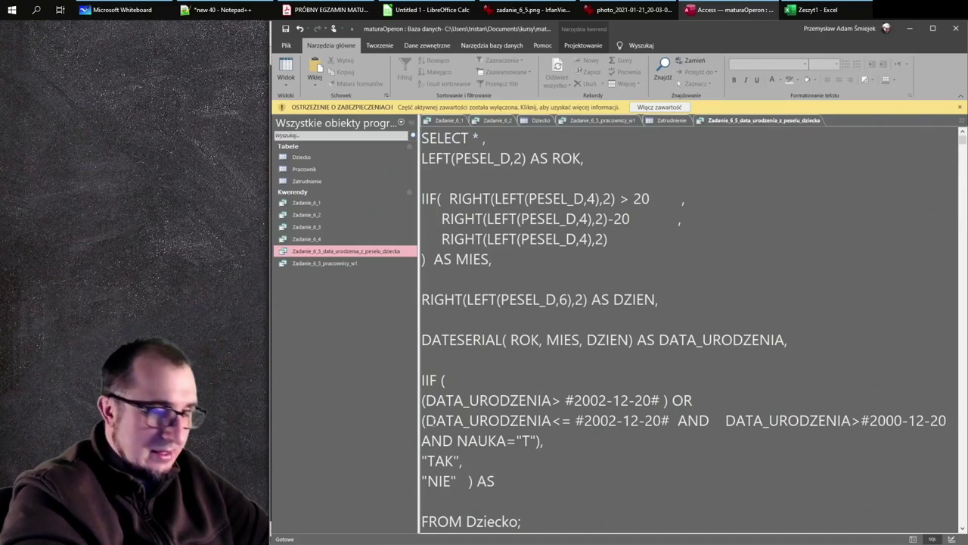
text( ZA)
key(BackSpace)
key(BackSpace)
text(ZA)
key(BackSpace)
key(BackSpace)
text(ZASIL)
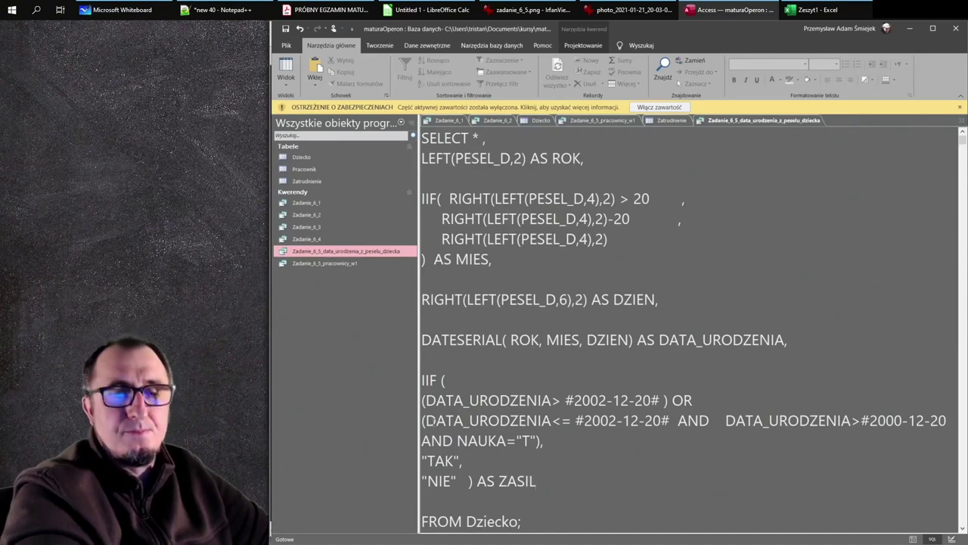
text(EK)
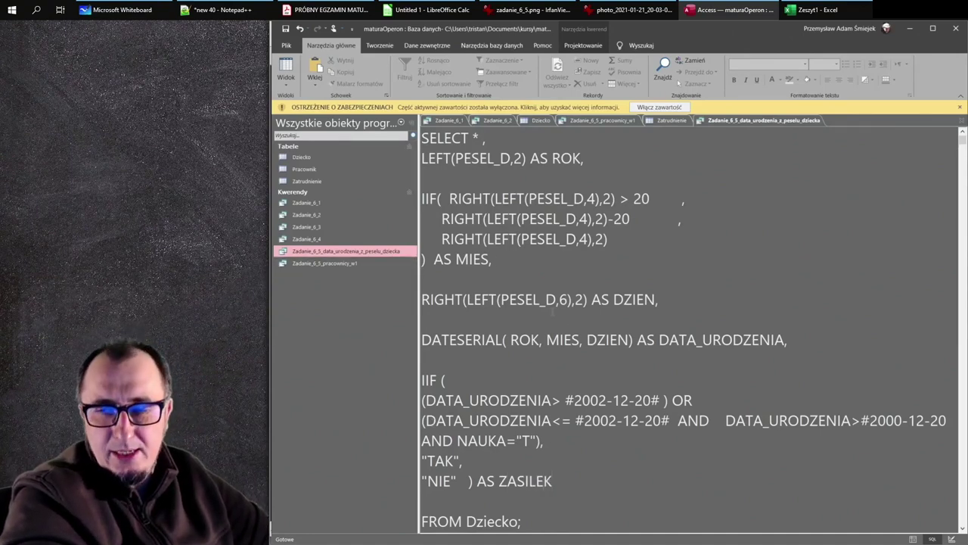
Step: Try to run the query, dismiss the error, and add the missing closing # to the #2000-12-20 date literal
click(919, 538)
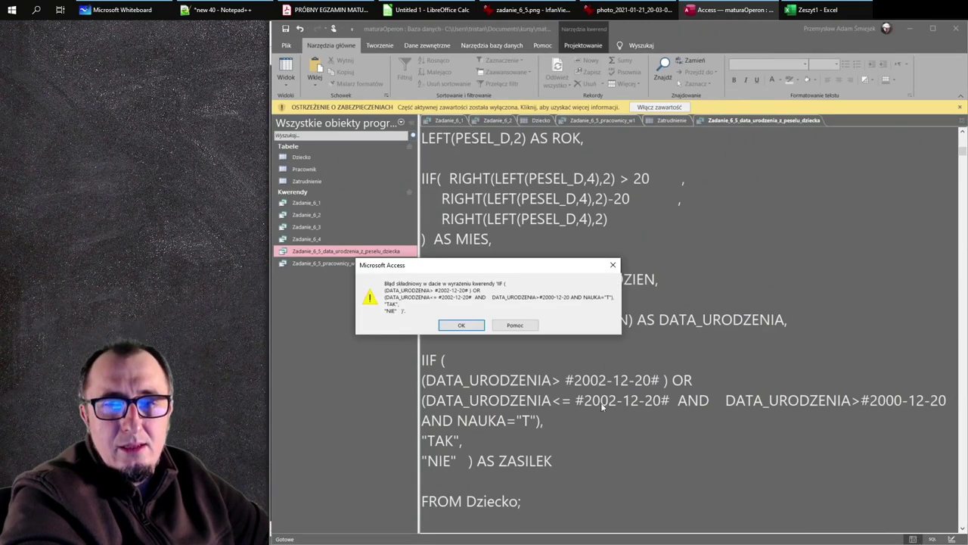
click(478, 326)
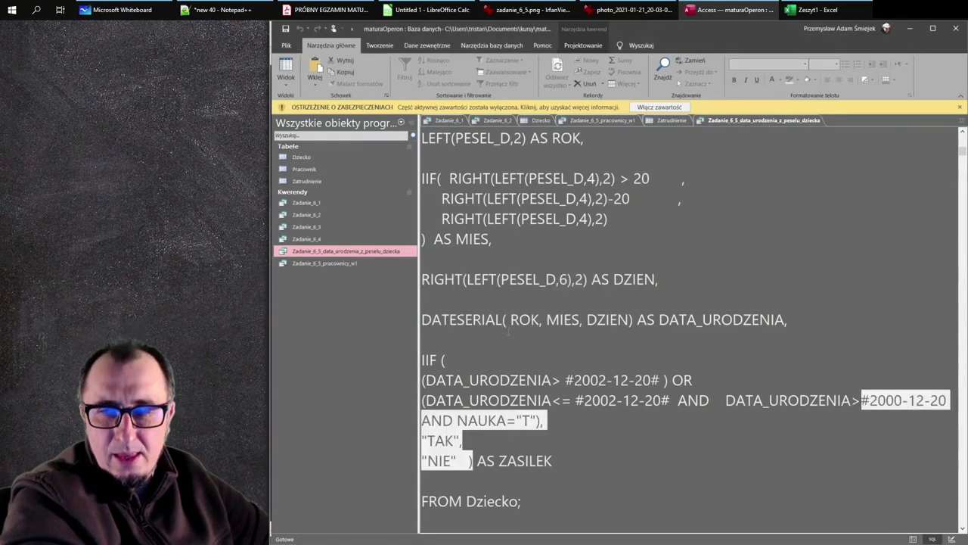
click(948, 400)
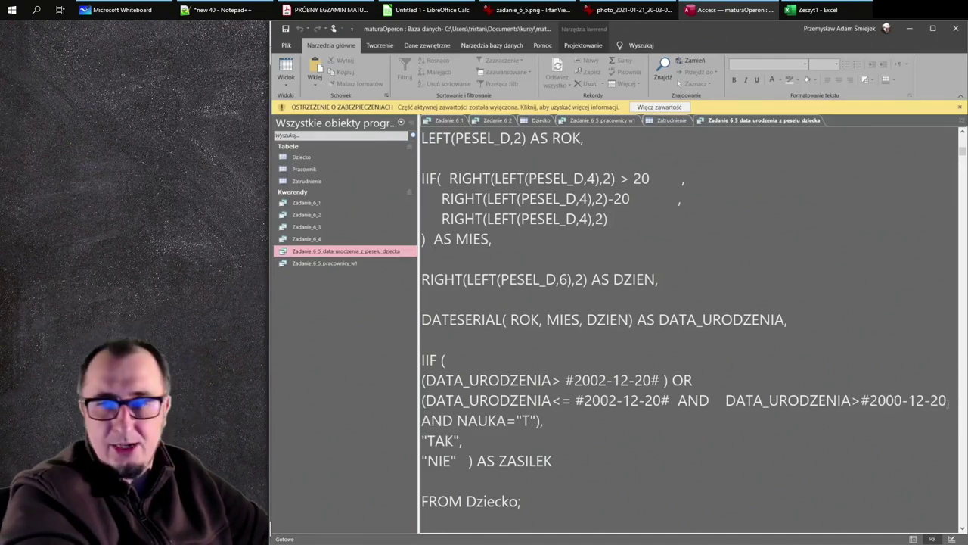
text(#)
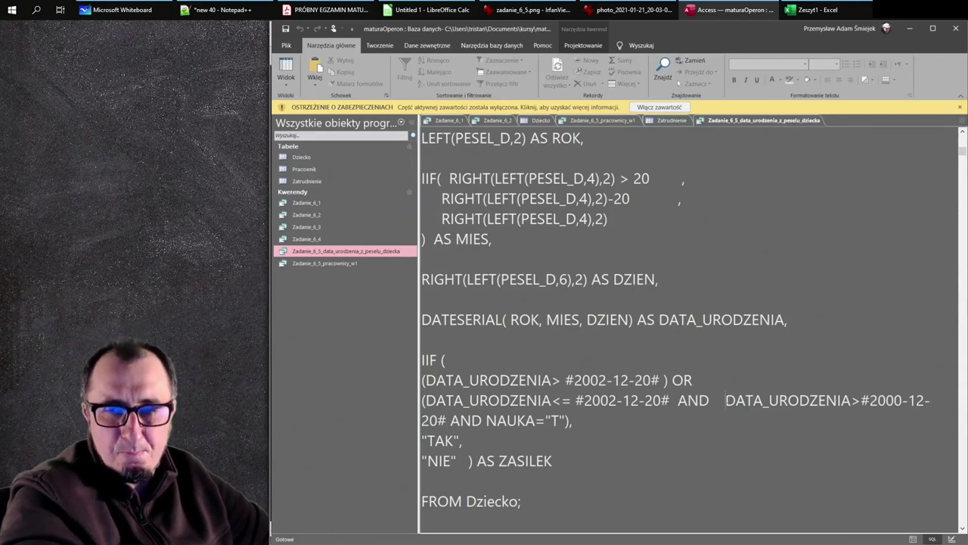
Step: Remove the extra spaces before DATA_URODZENIA in the second condition and run the query
click(721, 400)
key(BackSpace)
key(BackSpace)
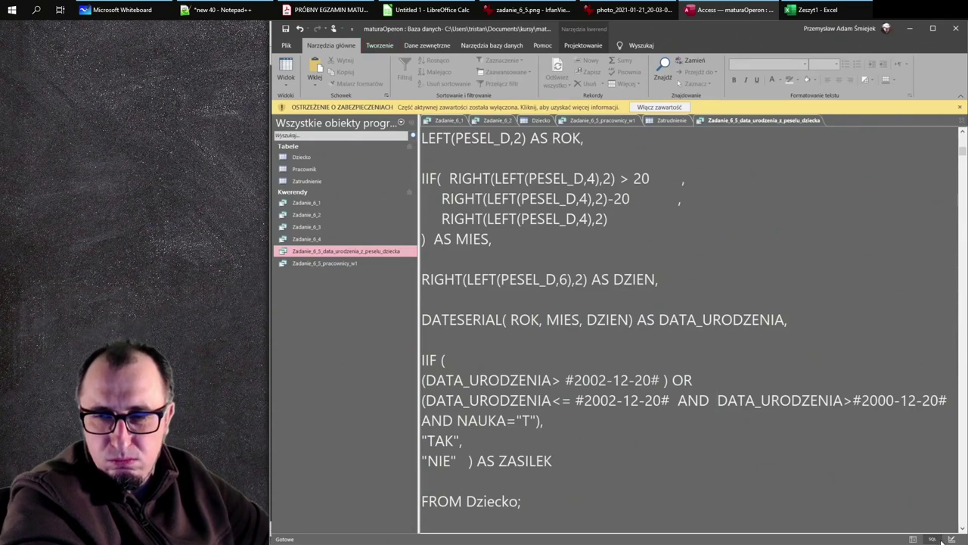
click(913, 538)
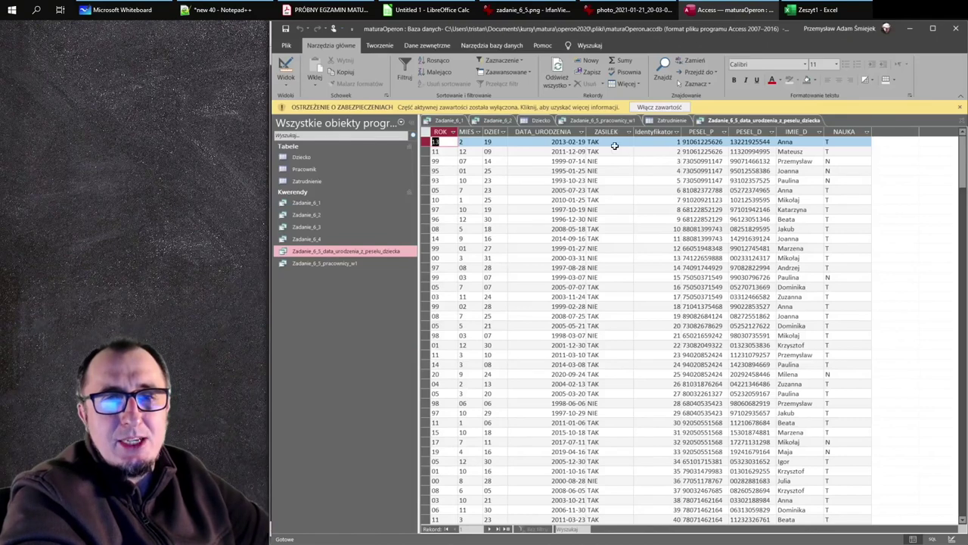
Step: Check the ZASILEK values against DATA_URODZENIA and NAUKA for several children in the query results
click(611, 142)
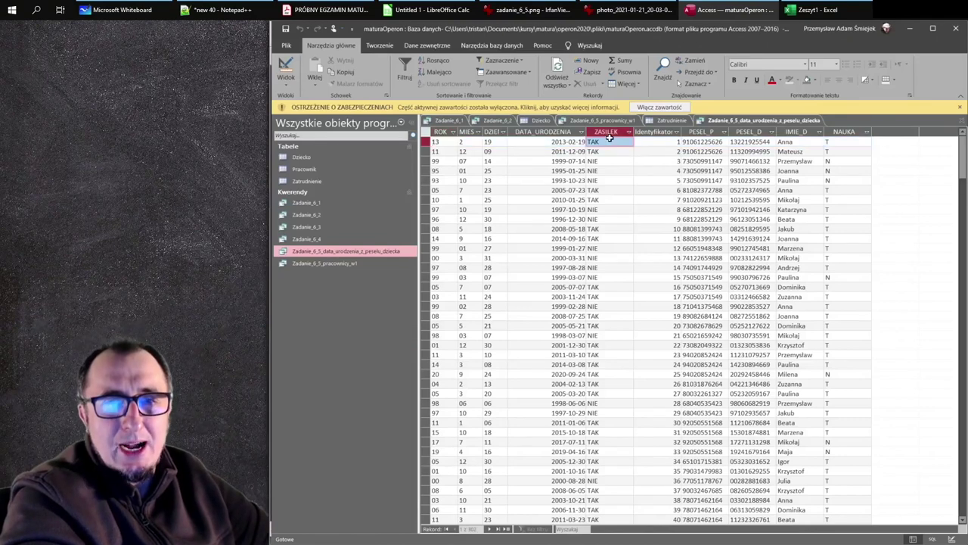
click(579, 143)
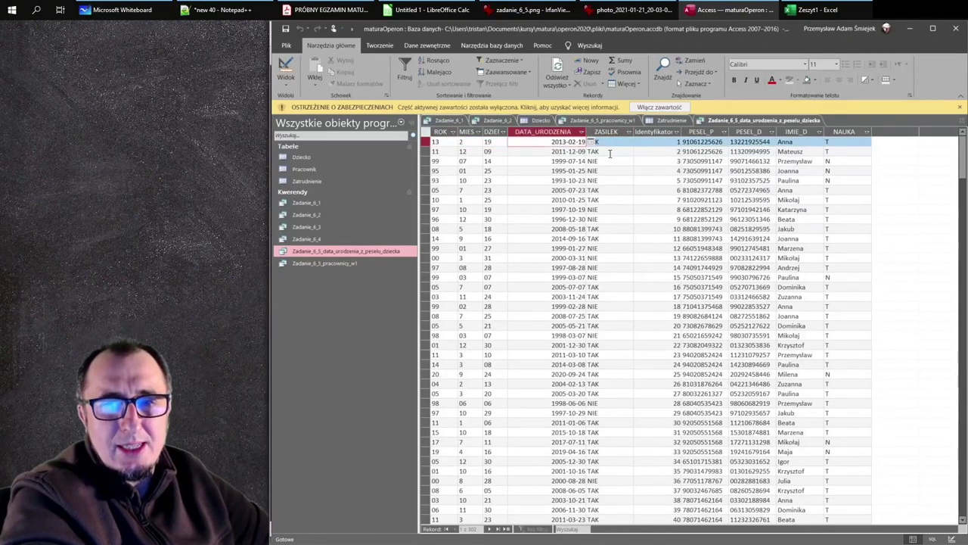
click(610, 154)
click(577, 154)
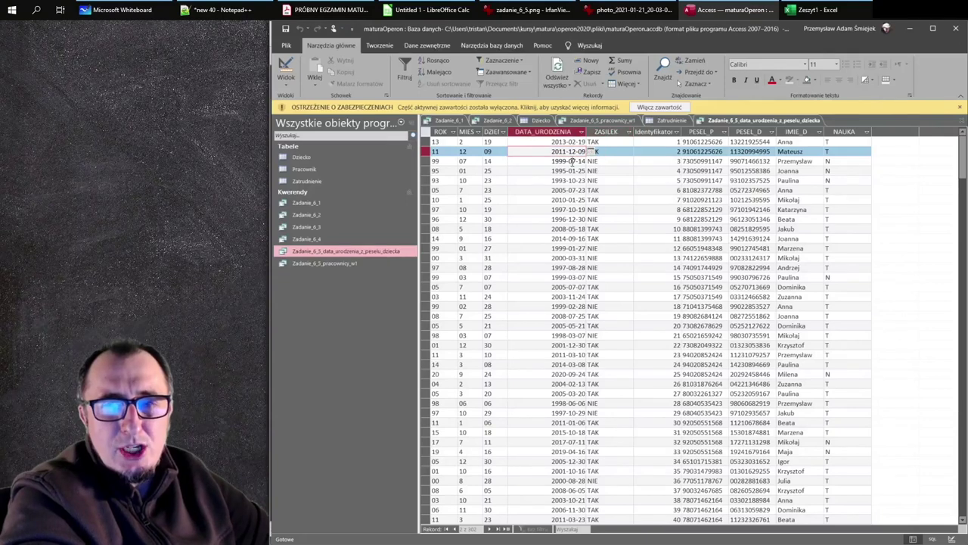
click(571, 160)
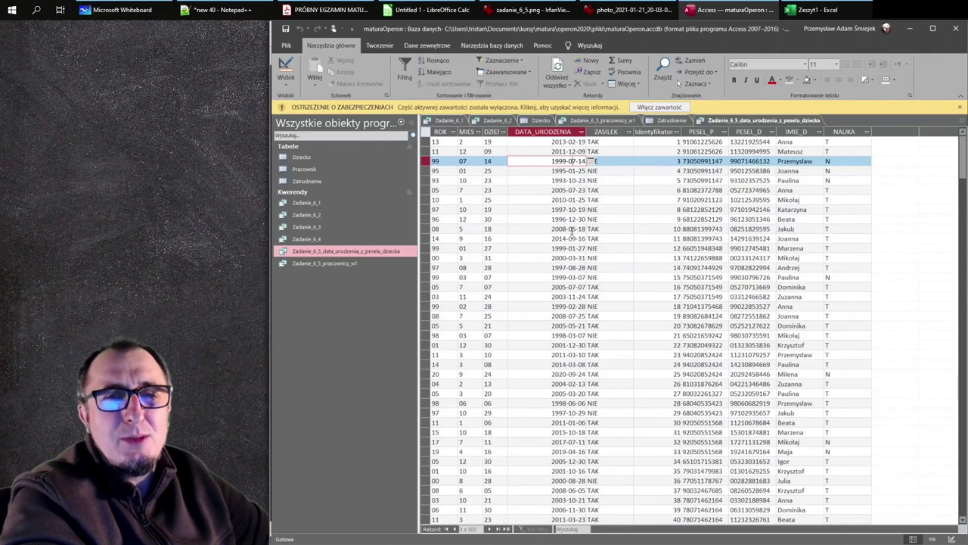
click(577, 345)
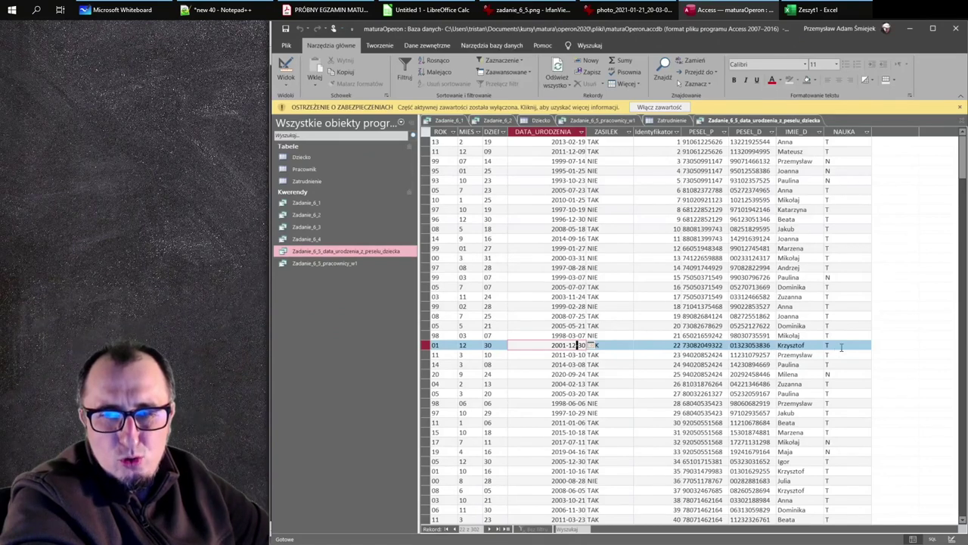
click(840, 345)
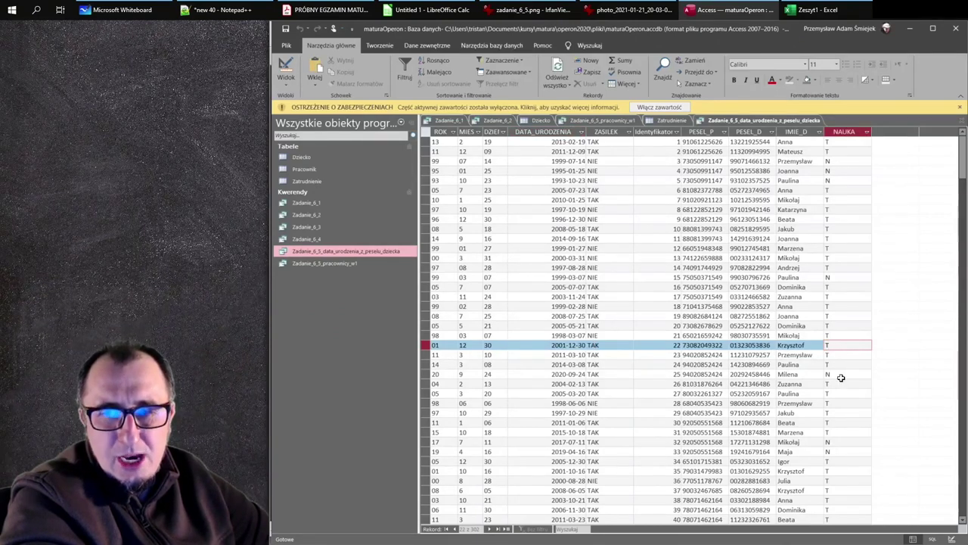
click(839, 375)
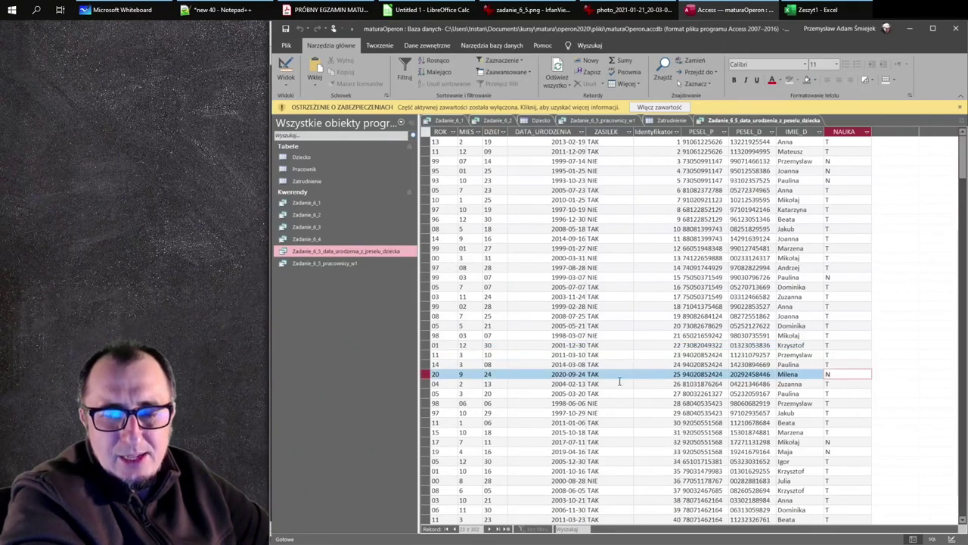
click(569, 376)
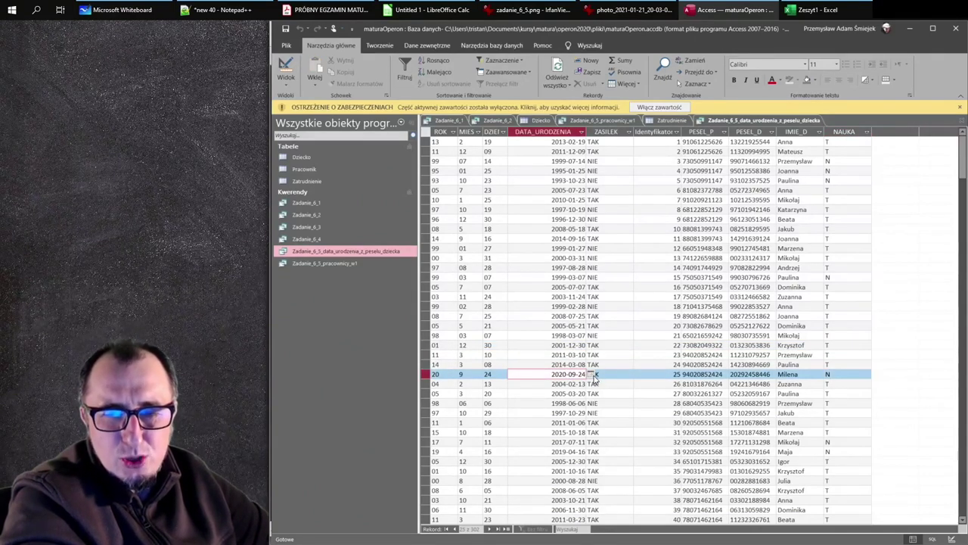
click(606, 374)
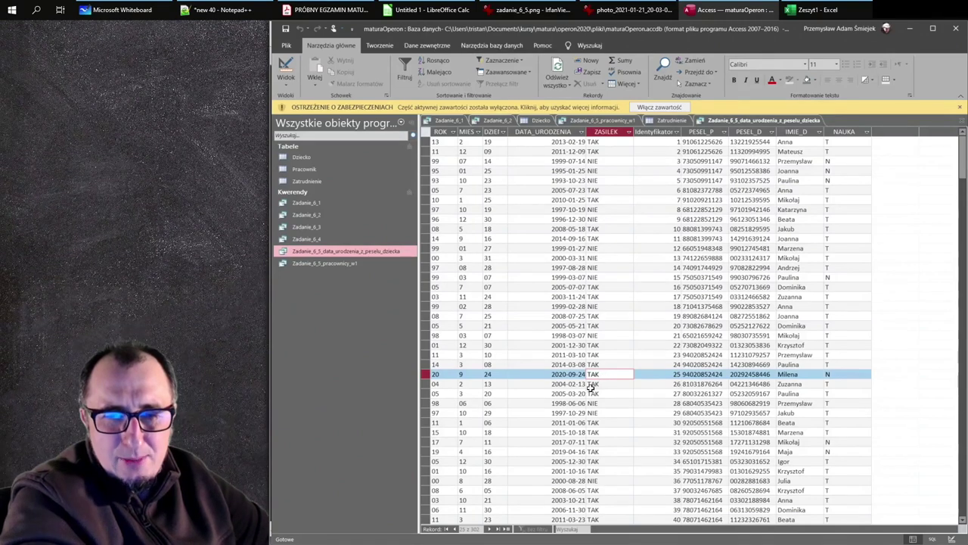
Step: Examine the birth date and NAUKA value of the child in record 36 of the results
click(573, 481)
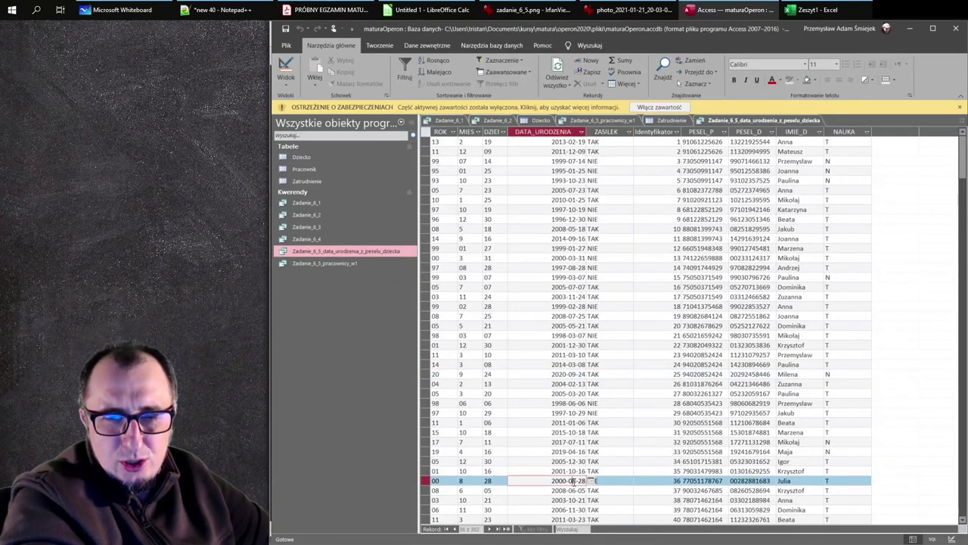
drag(583, 481, 532, 473)
key(ctrl+c)
click(577, 480)
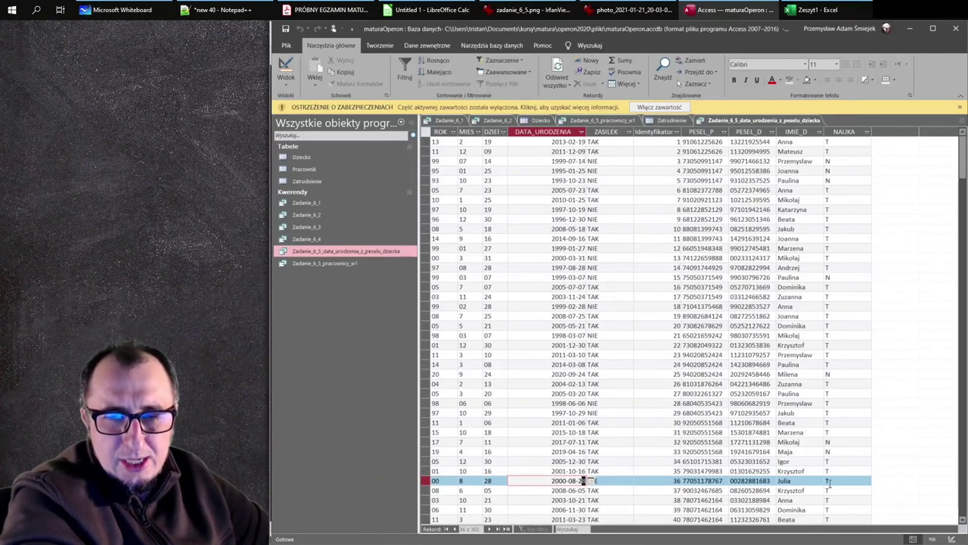
click(829, 482)
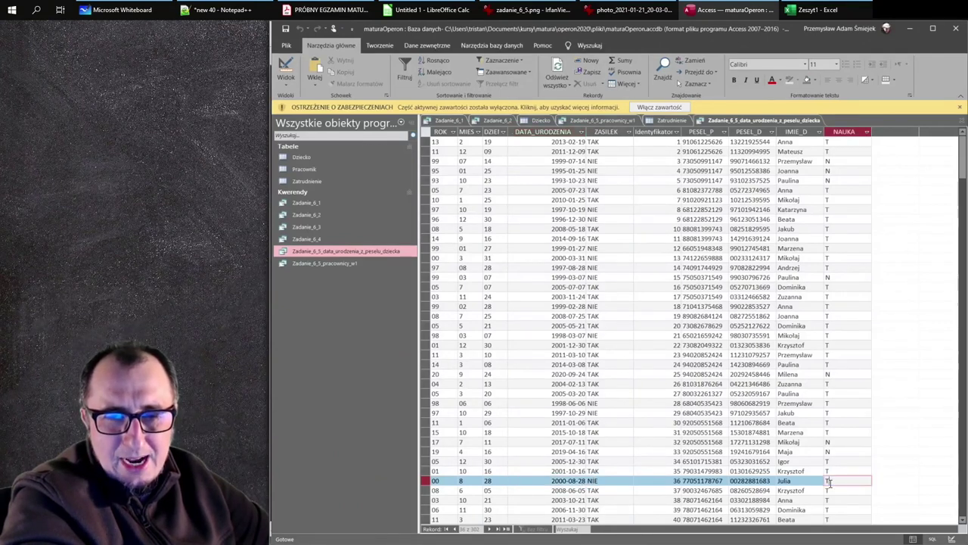
click(581, 482)
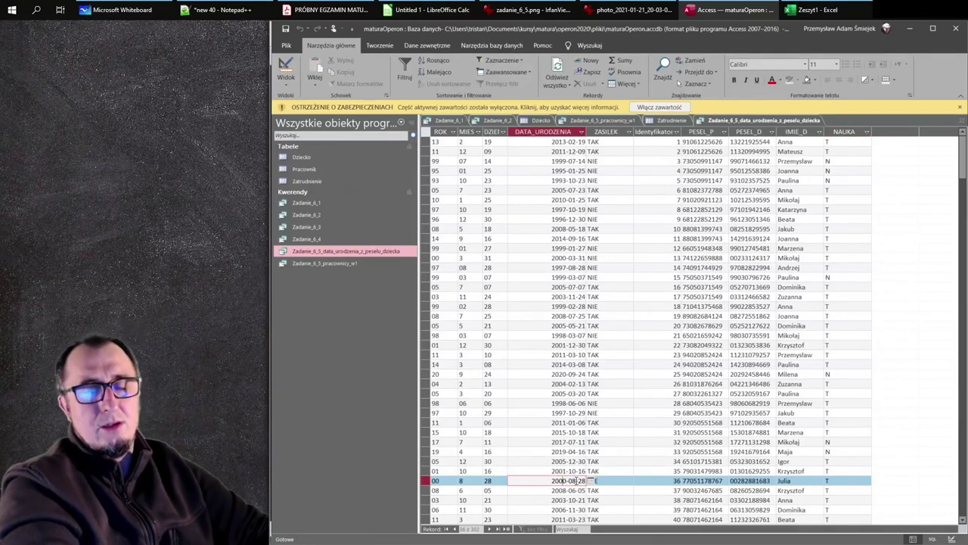
double_click(572, 481)
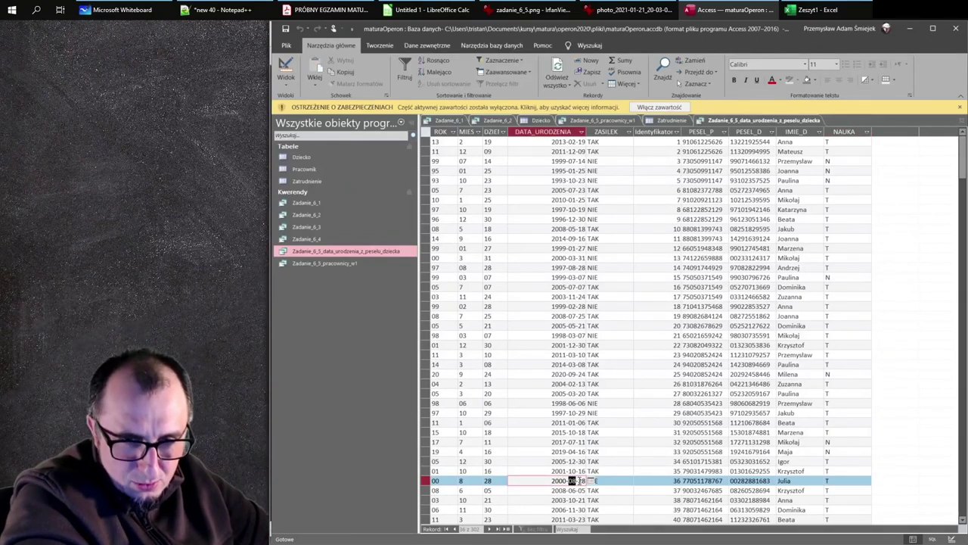
Step: Copy the birth date from record 36 and paste it into cell D15 of the Excel workbook Zeszyt1
drag(587, 482, 522, 475)
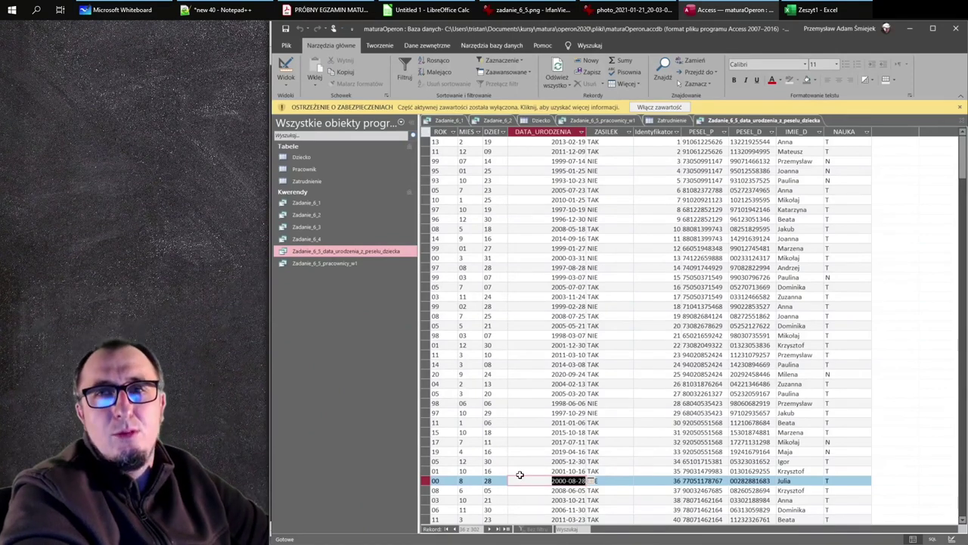
click(814, 10)
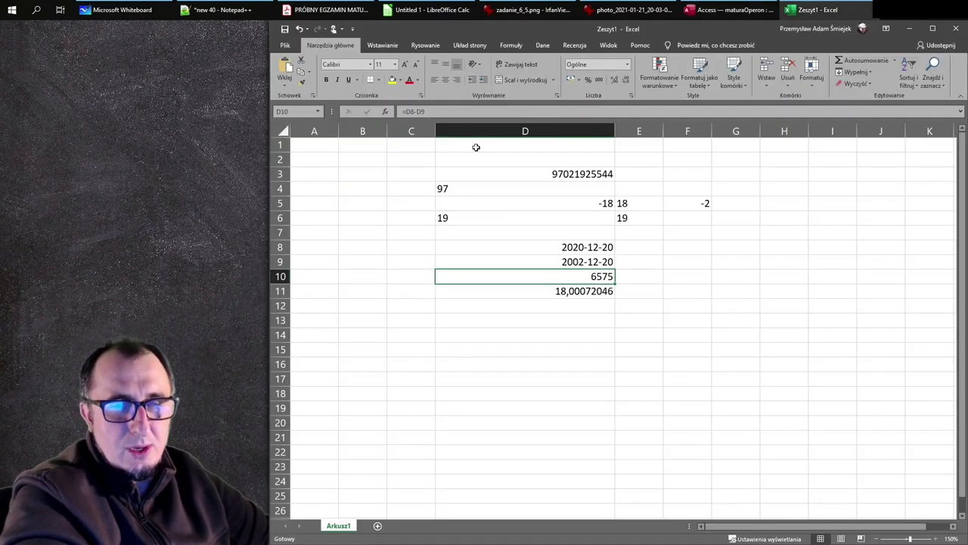
click(509, 354)
key(ctrl+v)
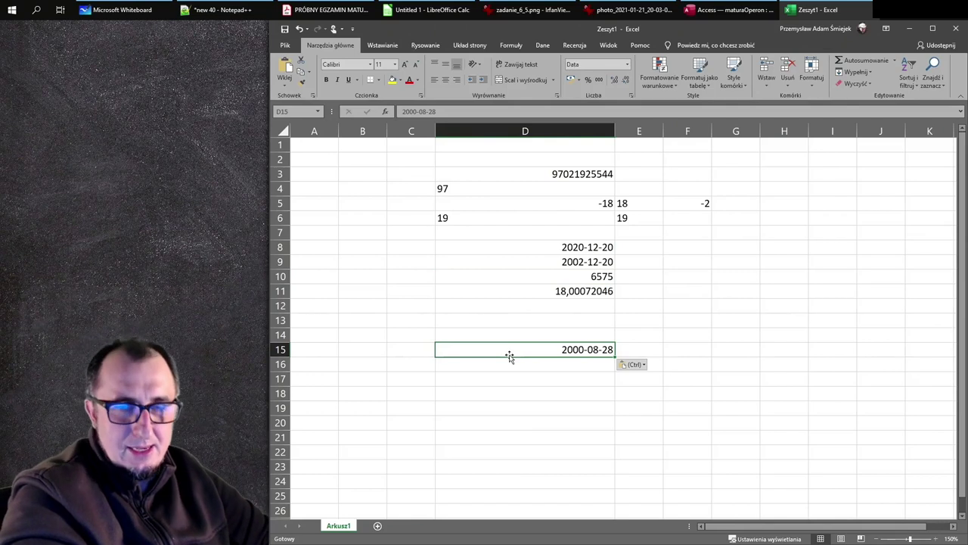
key(Return)
Step: Enter the reference date 2020-12-20 in cell D16
text(2020-)
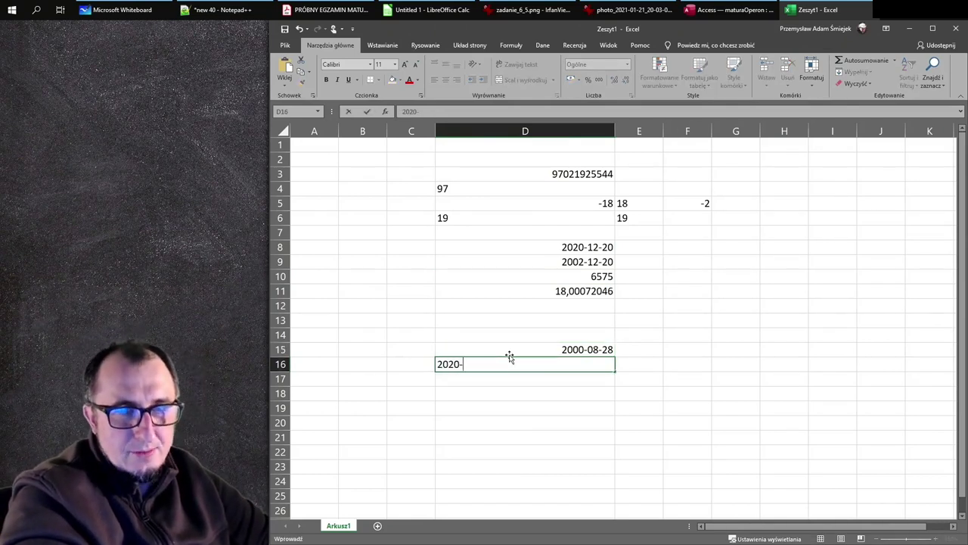
text(12-20)
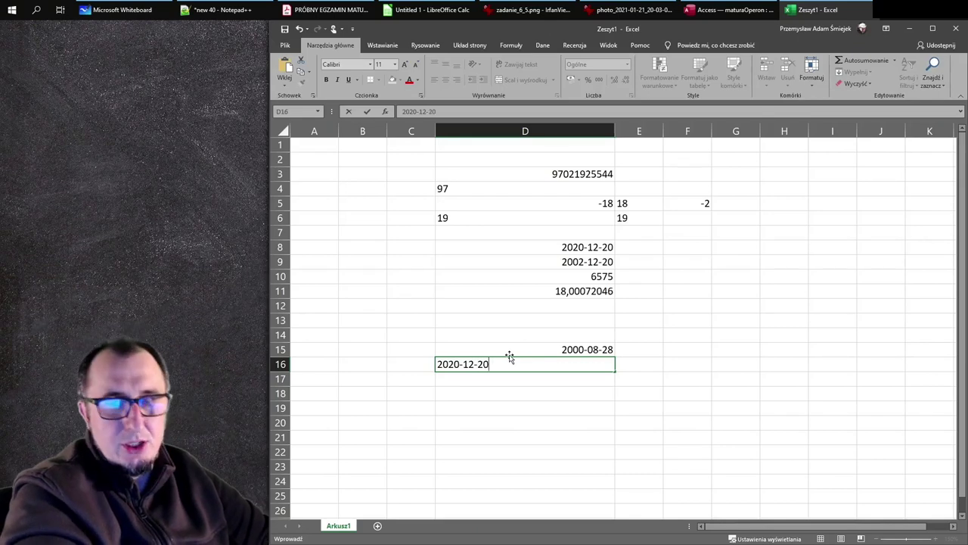
key(Return)
Step: Calculate the child's age in cell D17 with the formula =CZĘŚĆ.ROKU(D15;D16;2)
text(=częś)
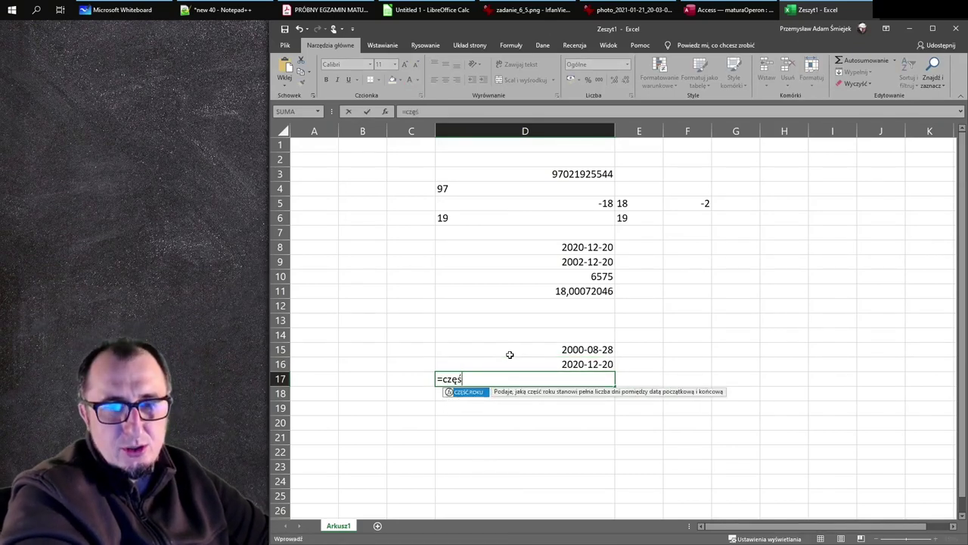
key(Tab)
click(579, 349)
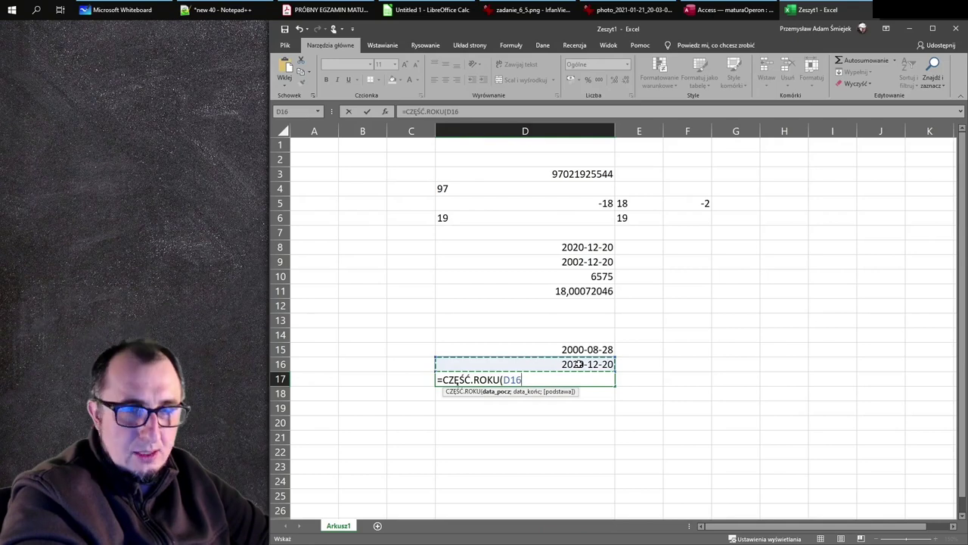
text(;)
click(581, 363)
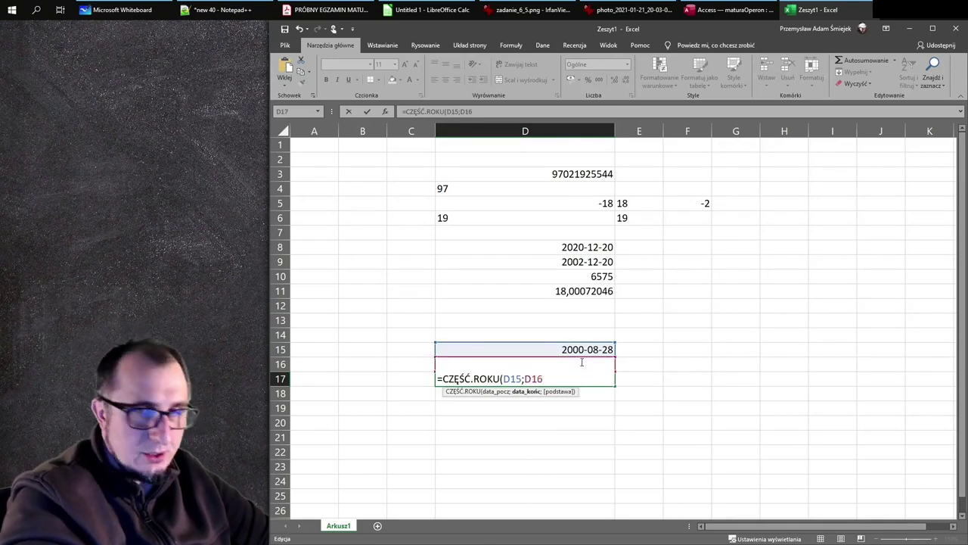
text(;2))
key(Return)
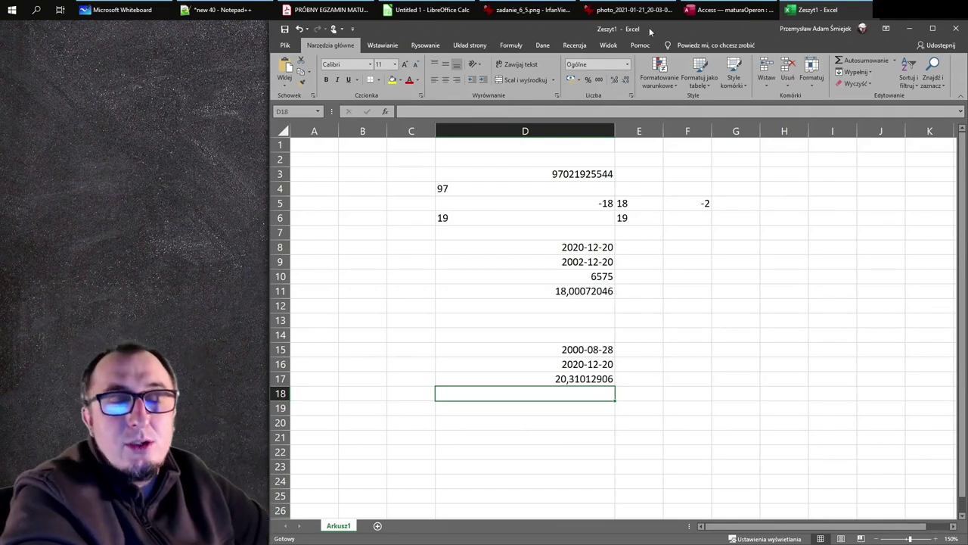
Step: Switch to the zadanie_6_5.png image in IrfanView and reread the age conditions for the funding
mouse_move(634, 9)
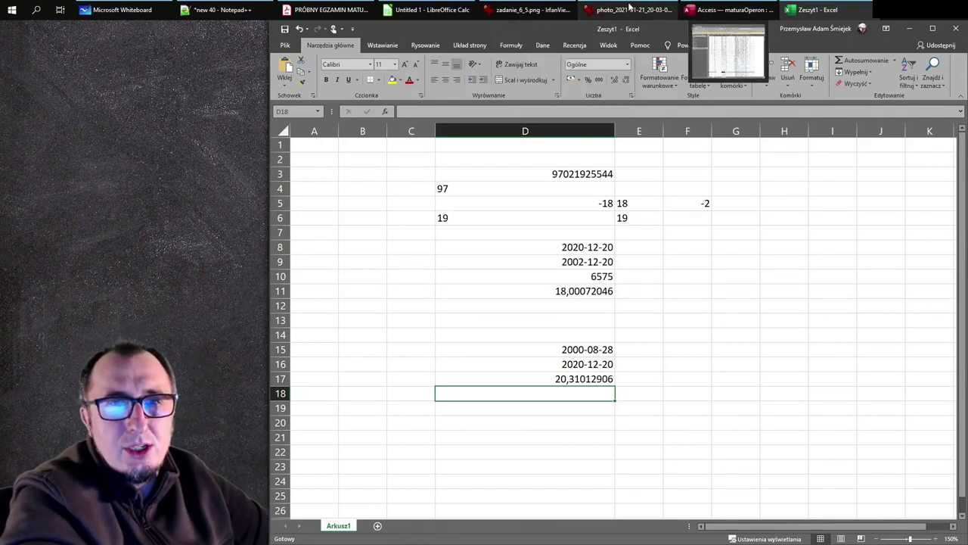
click(514, 43)
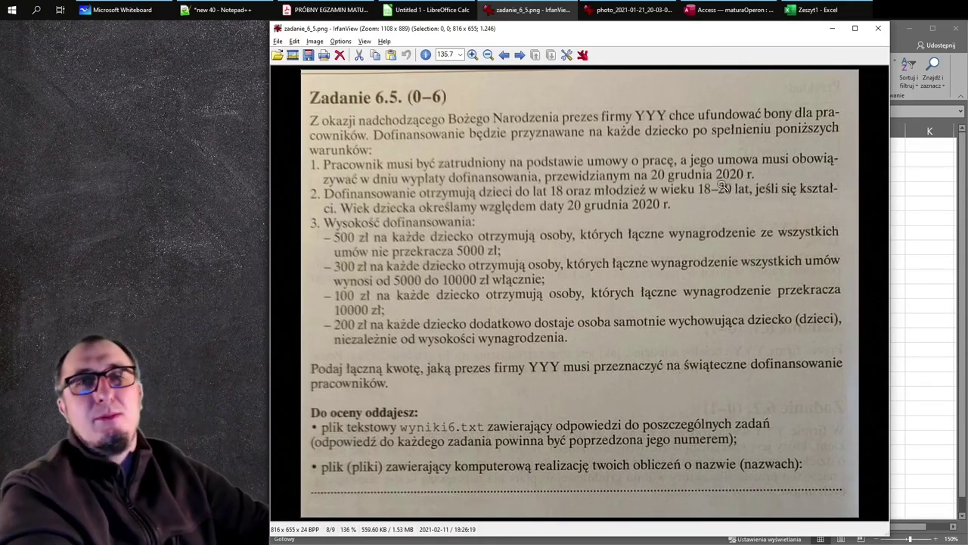
Step: Switch to Access, change the lower birth-date limit in the ZASILEK condition to #1999-12-20#, and run the query
click(709, 9)
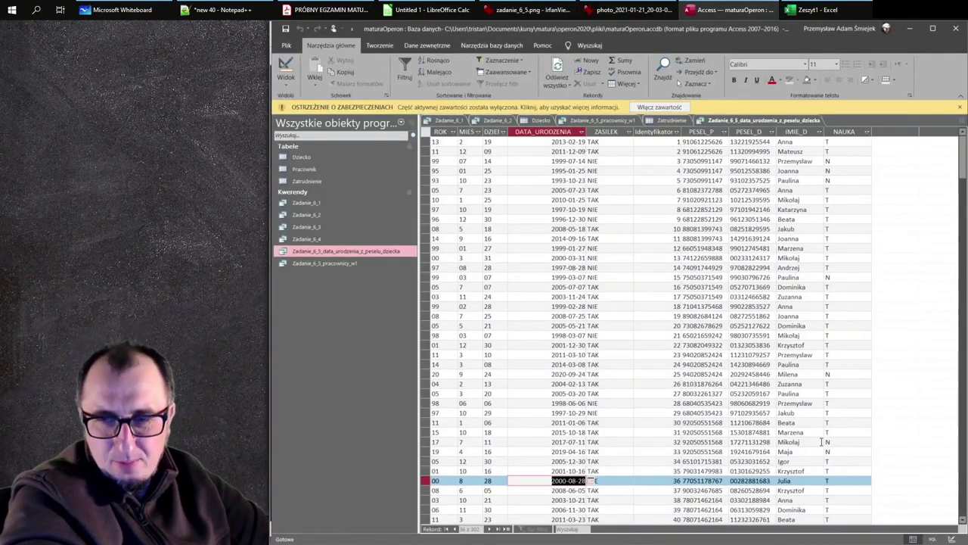
click(932, 539)
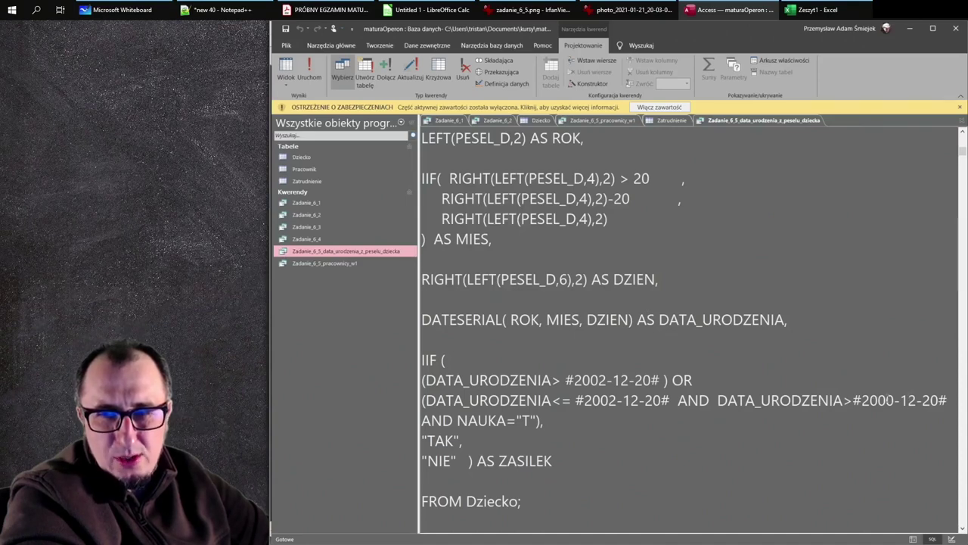
drag(892, 400, 861, 399)
text(1999)
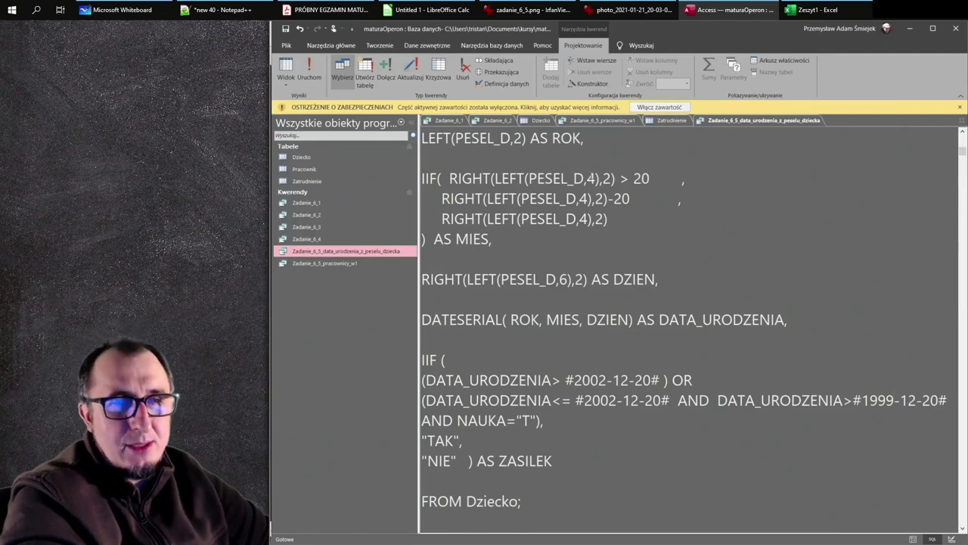
click(318, 70)
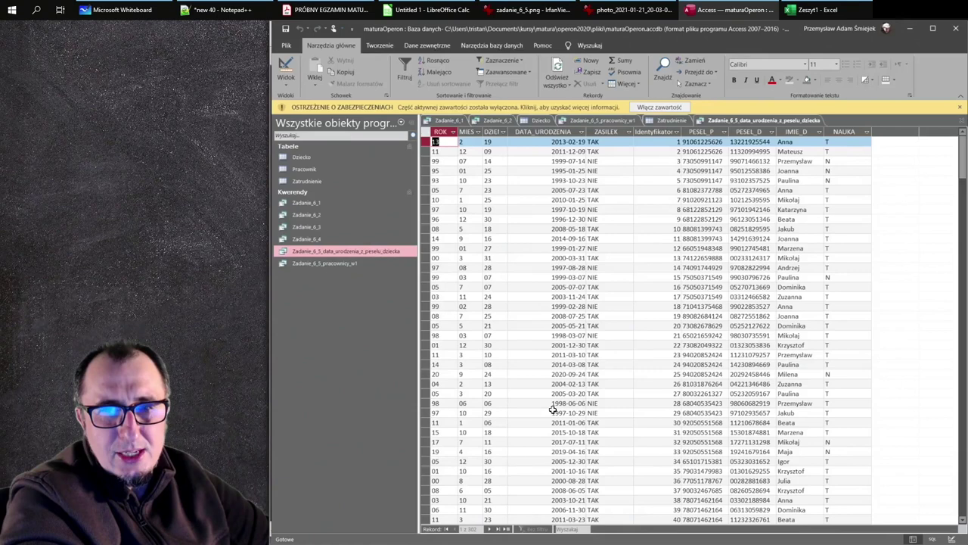
Step: Check the birth dates in records 3, 15 and 36 against their ZASILEK values
double_click(566, 160)
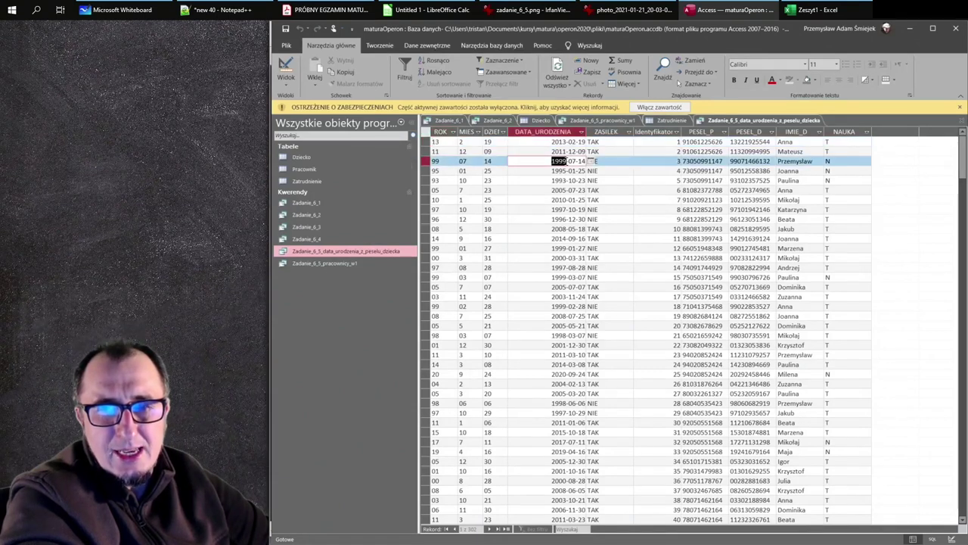
drag(582, 161, 586, 161)
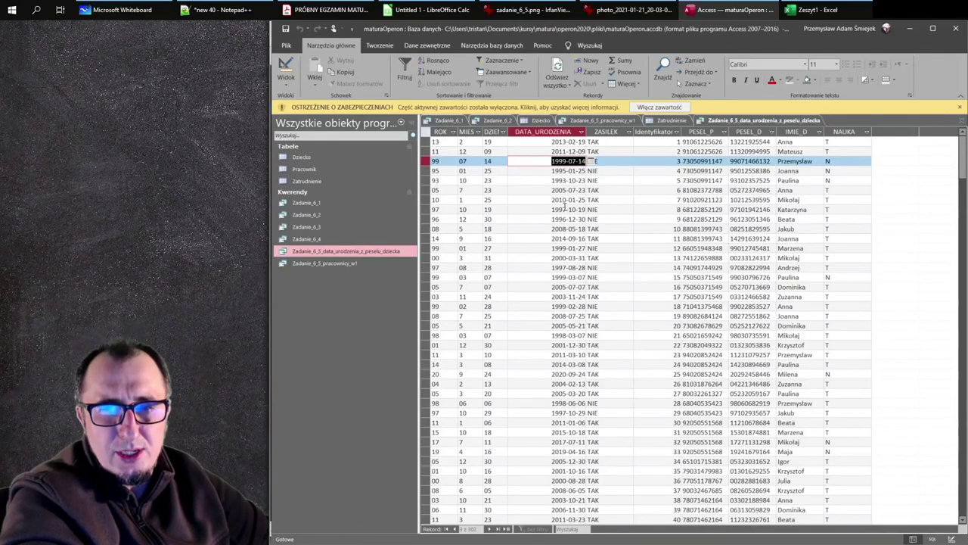
double_click(572, 277)
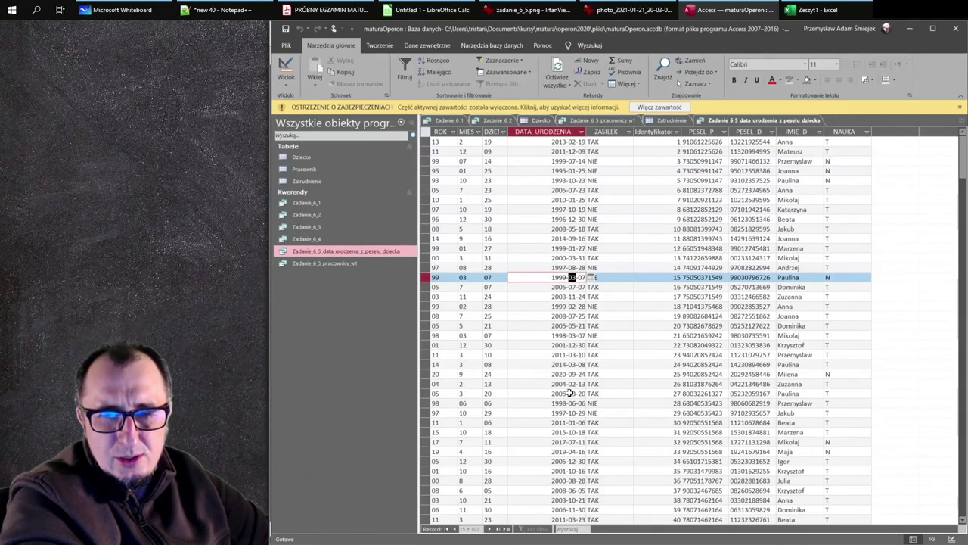
click(583, 480)
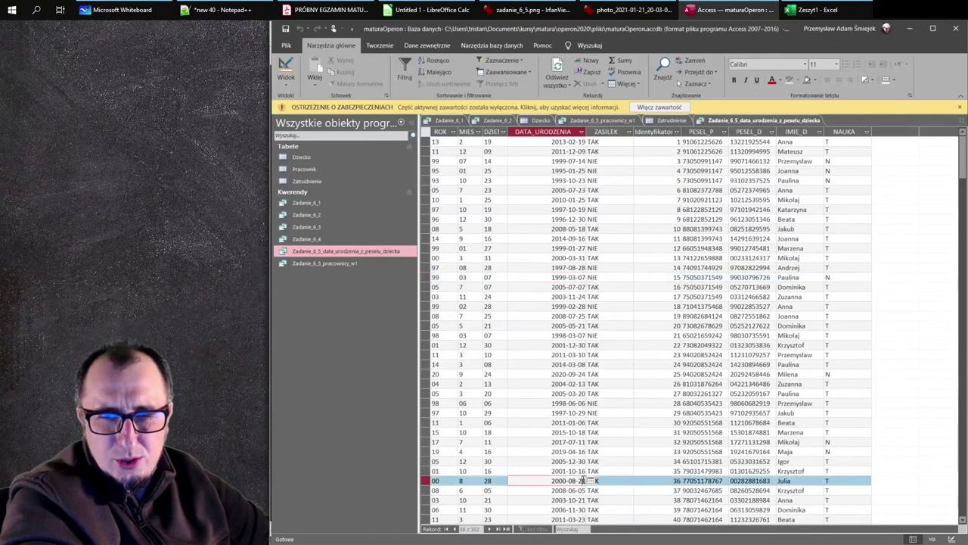
Step: Sort the query results by DATA_URODZENIA from oldest to newest
scroll(572, 422, down, 3)
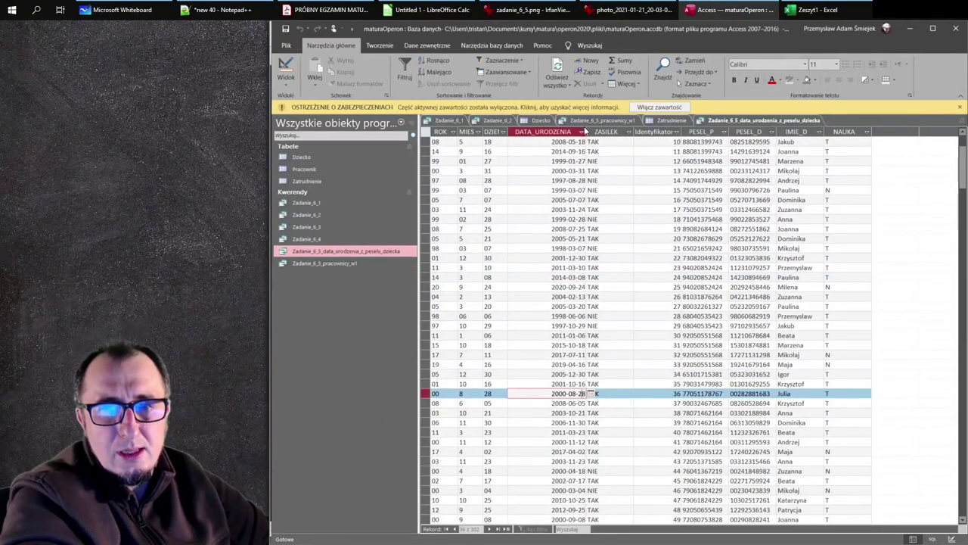
click(581, 132)
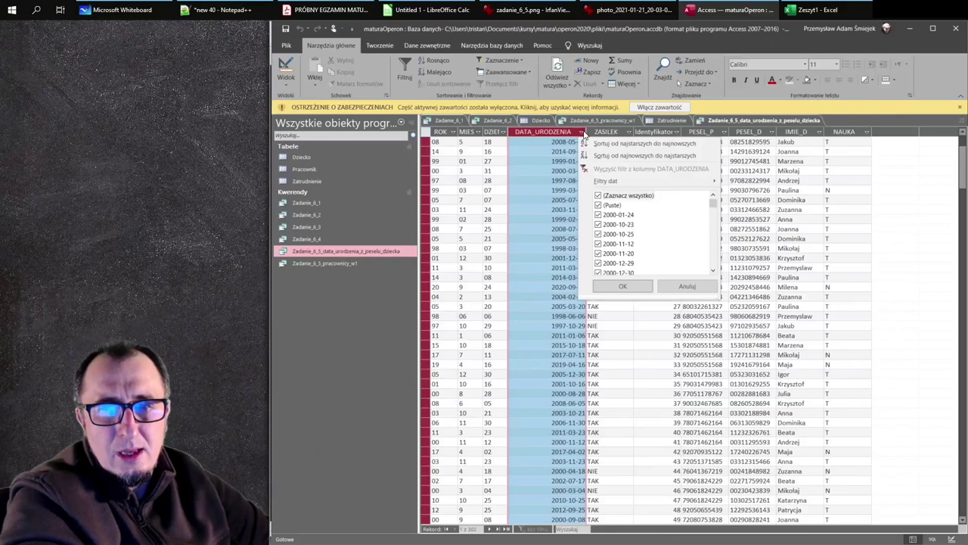
click(605, 144)
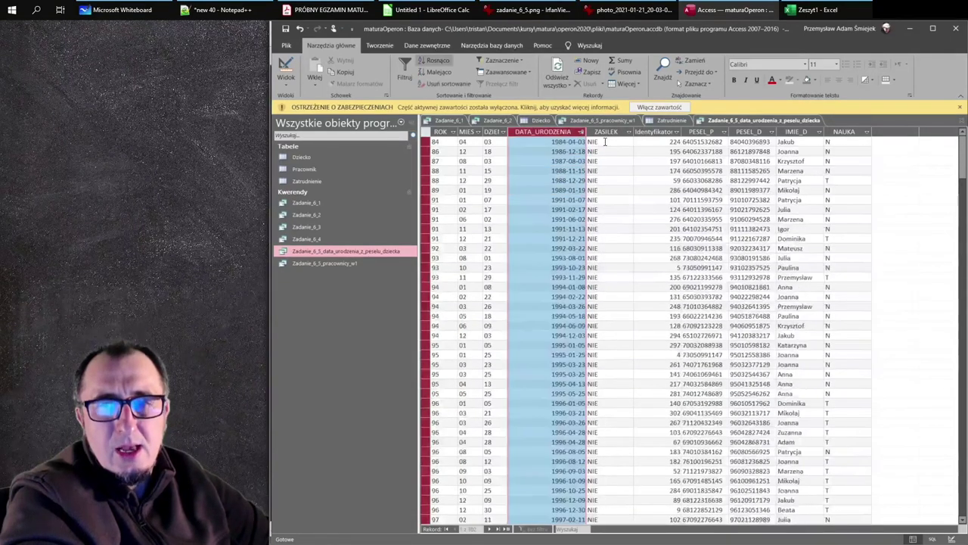
Step: Examine the sorted records around the turn of 1999 and 2000, comparing DATA_URODZENIA and NAUKA with the ZASILEK values
scroll(548, 194, down, 20)
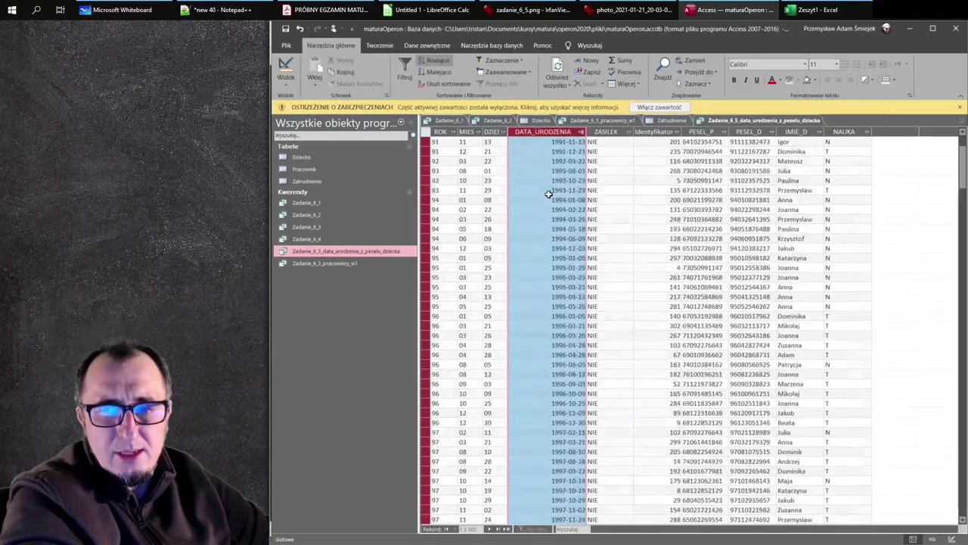
scroll(549, 194, up, 7)
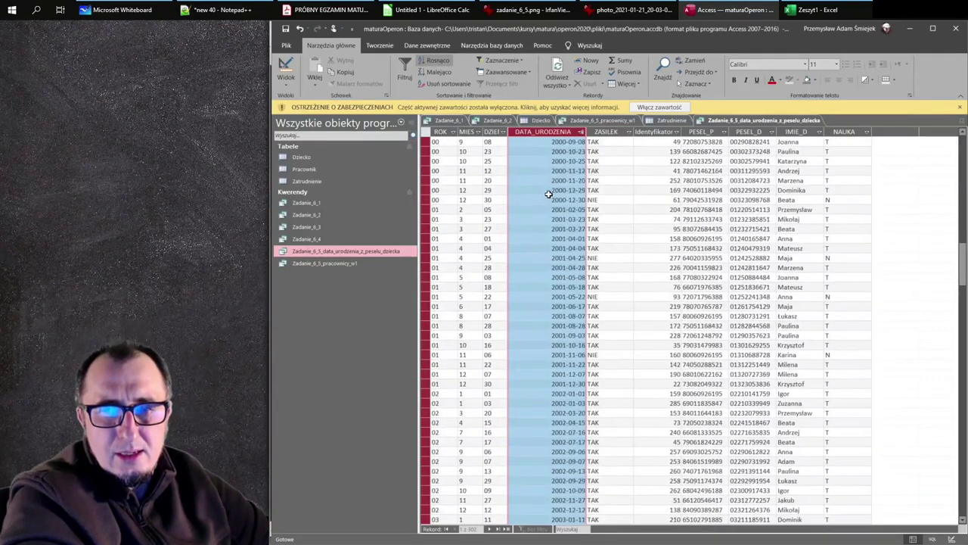
scroll(548, 195, up, 2)
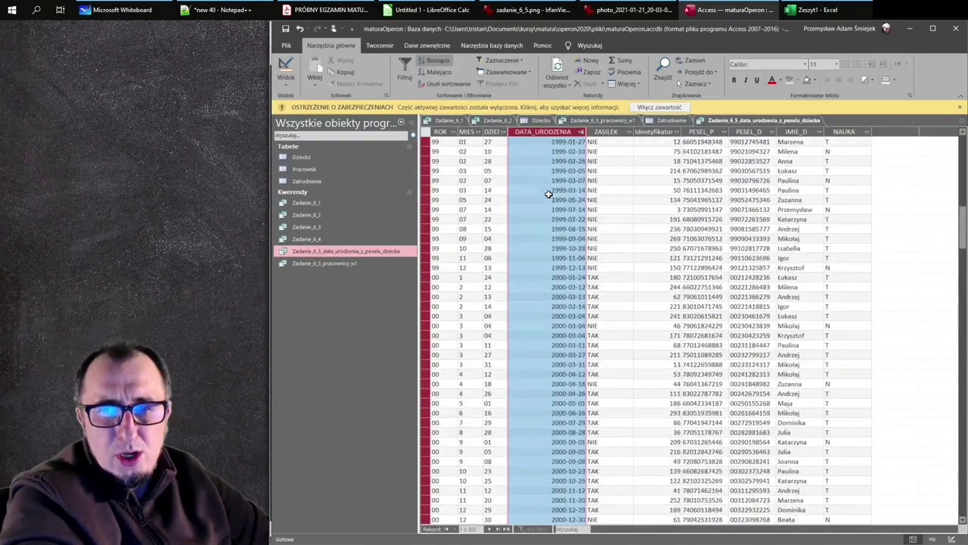
click(564, 249)
click(563, 258)
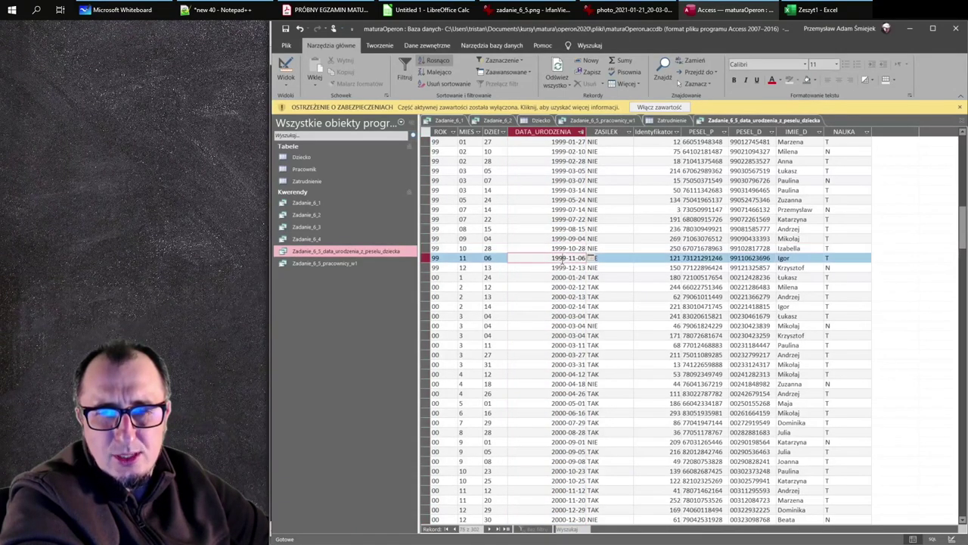
click(563, 268)
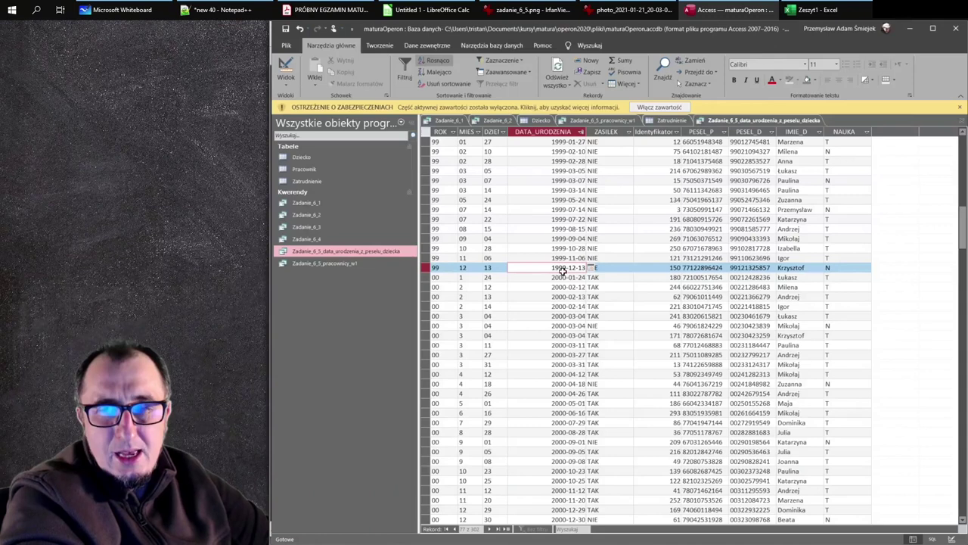
click(564, 277)
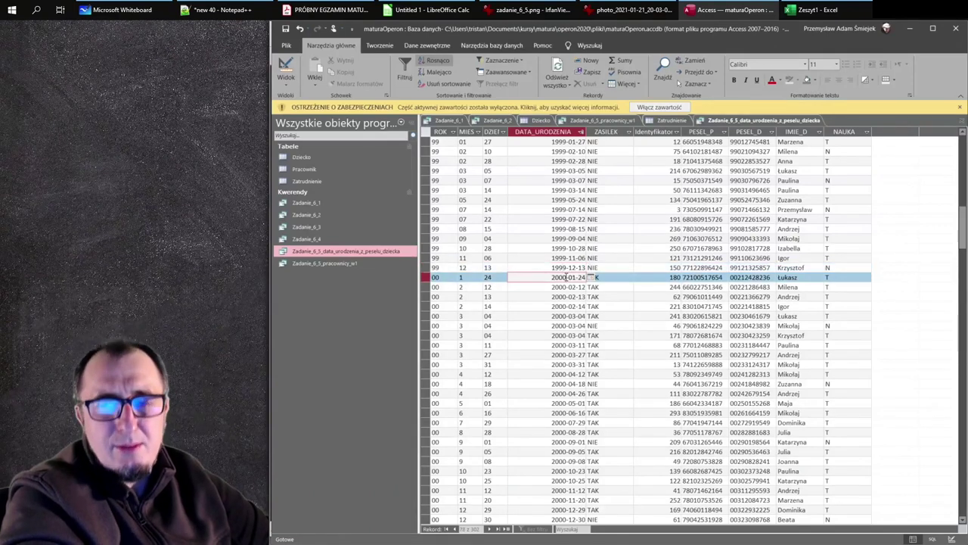
key(Up)
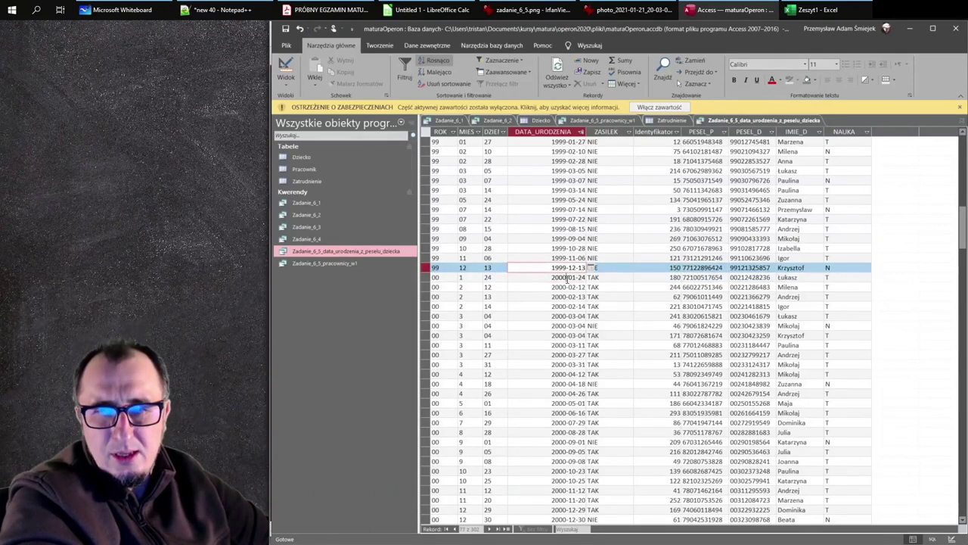
click(566, 276)
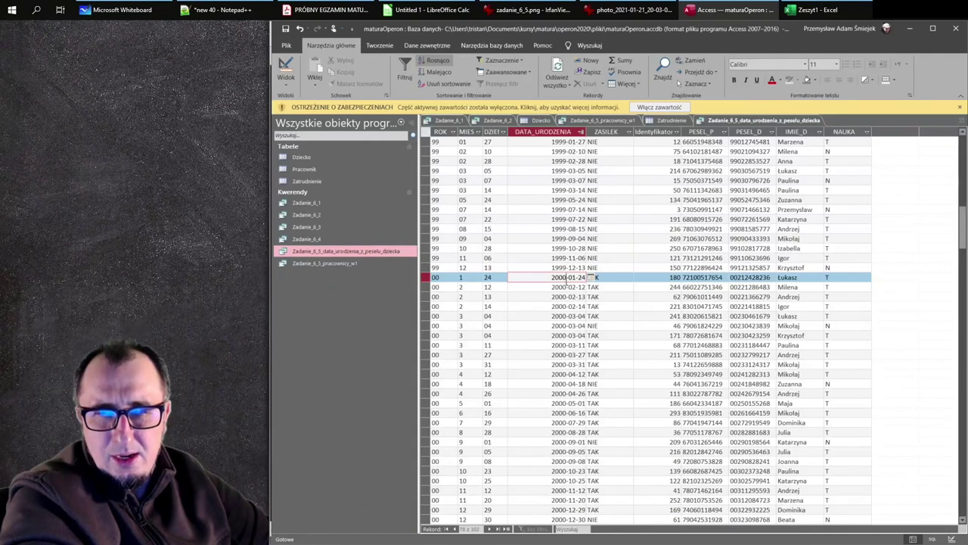
click(567, 326)
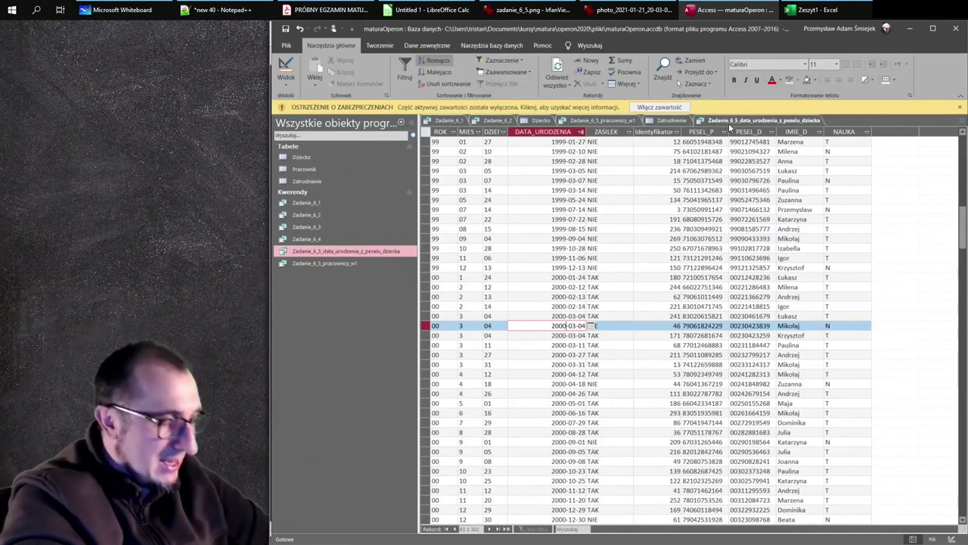
Step: Close Zadanie_6_5_data_urodzenia_z_peselu_dziecka with its changes saved, and close all other open tables and queries, discarding changes to Zatrudnienie and Zadanie_6_1
key(ctrl+w)
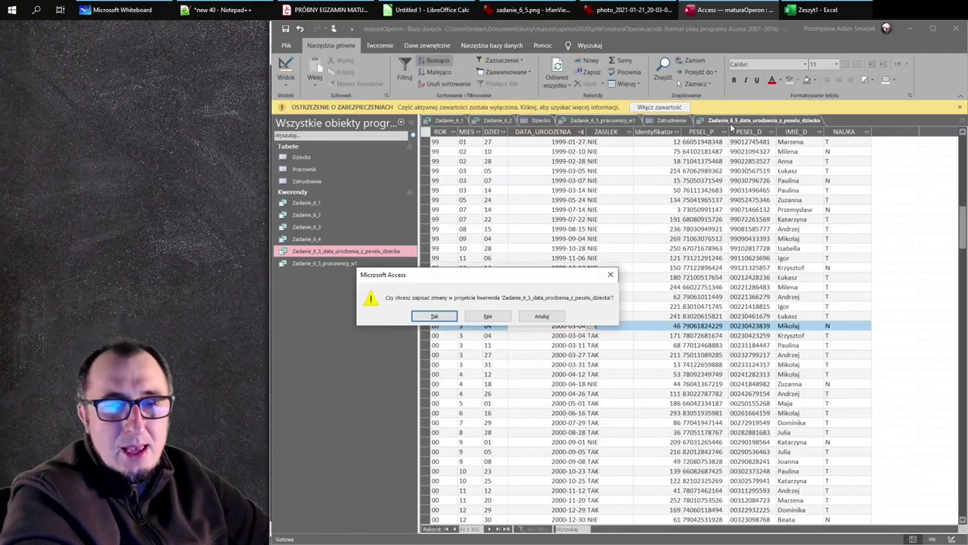
click(435, 316)
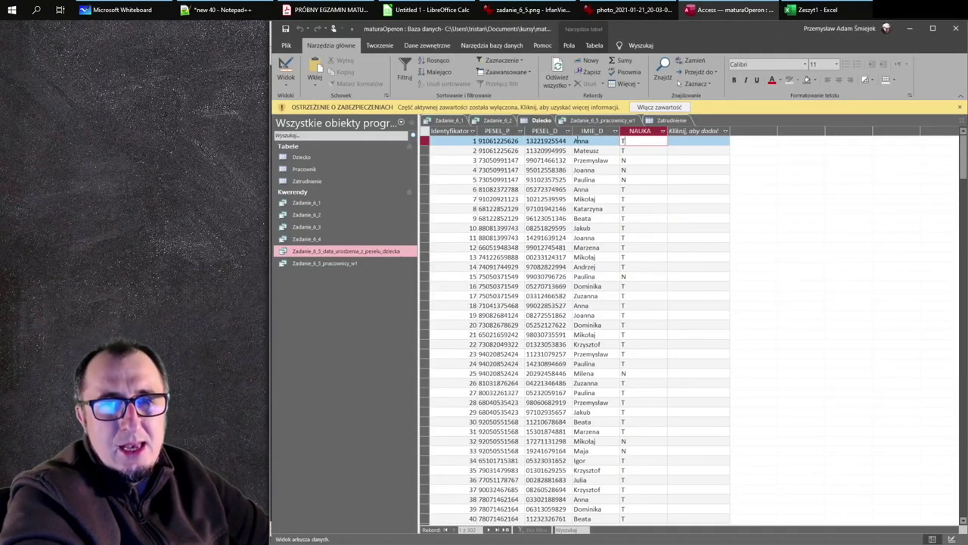
click(581, 121)
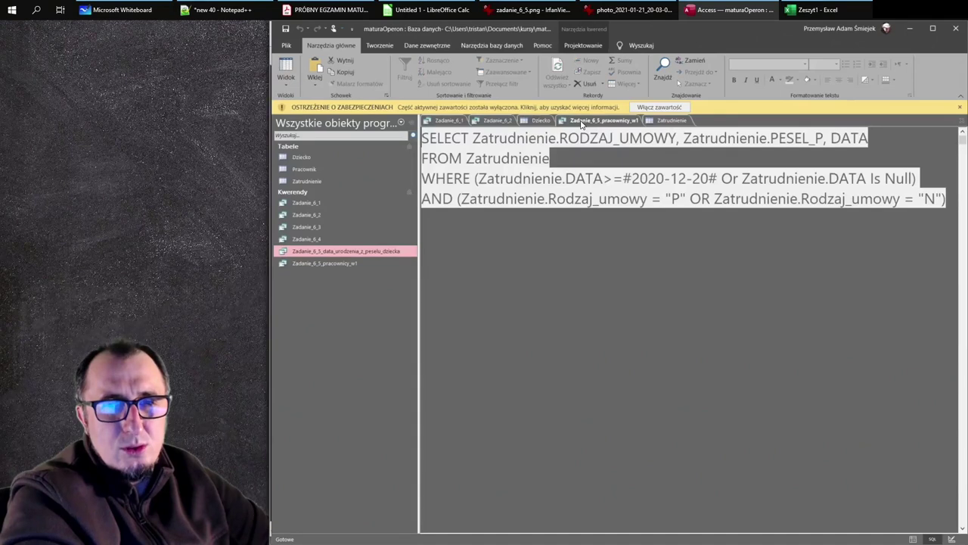
key(ctrl+F4)
key(ctrl+F4)
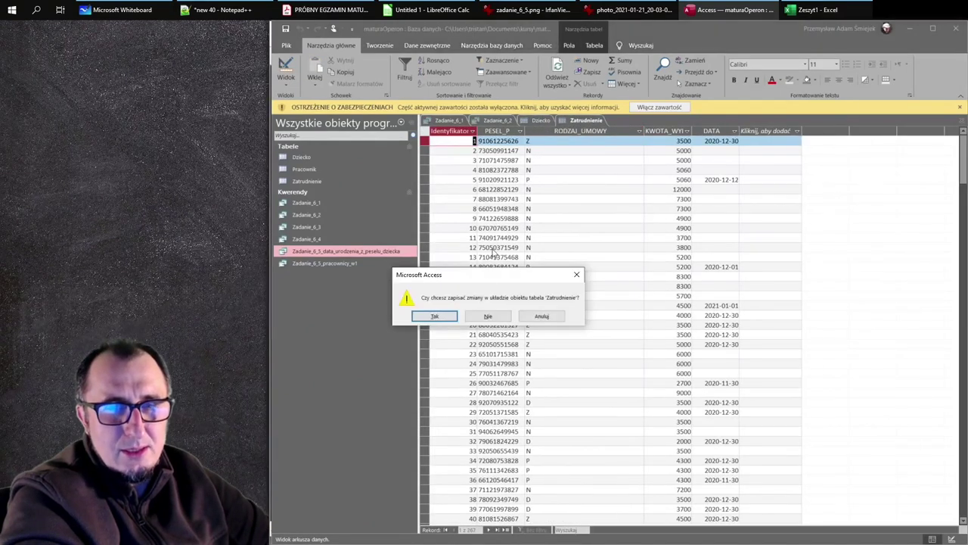
click(498, 317)
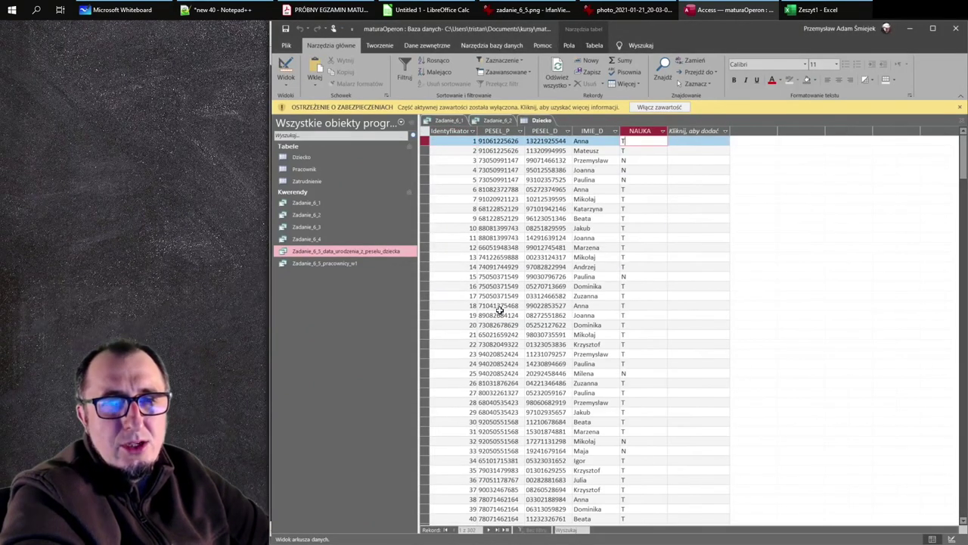
key(ctrl+F4)
key(ctrl+F4)
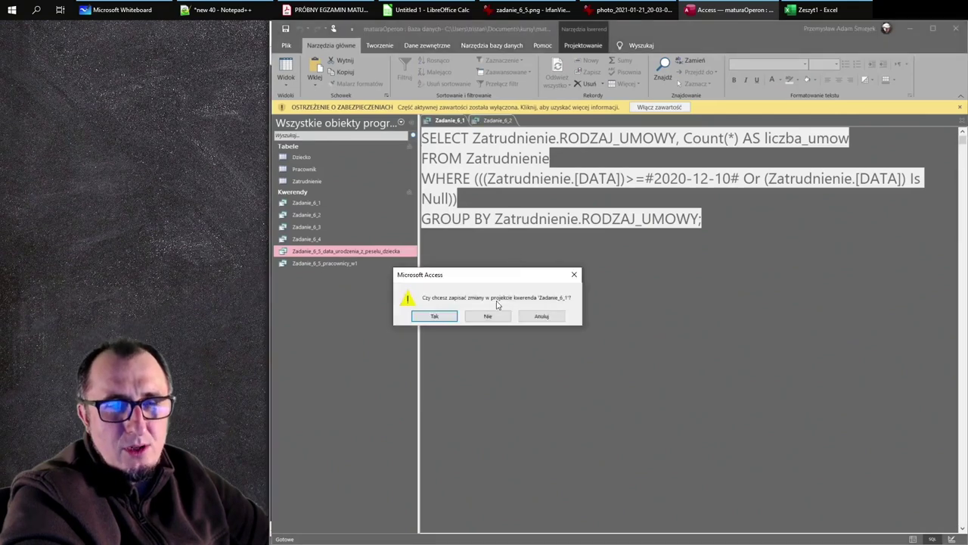
click(496, 312)
key(ctrl+F4)
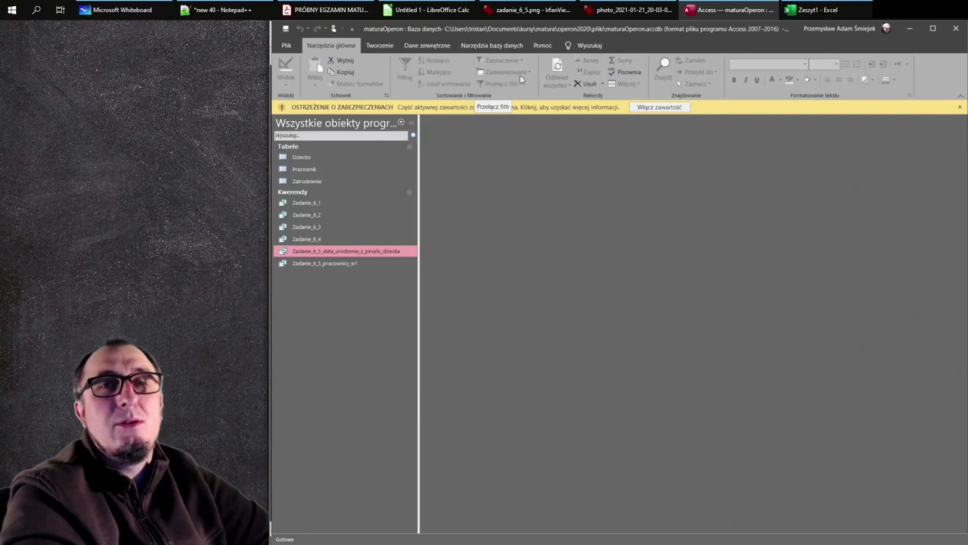
Step: Reread Zadanie 6.5 in IrfanView, then return to Access and open the query Zadanie_6_5_pracownicy_w1
mouse_move(609, 14)
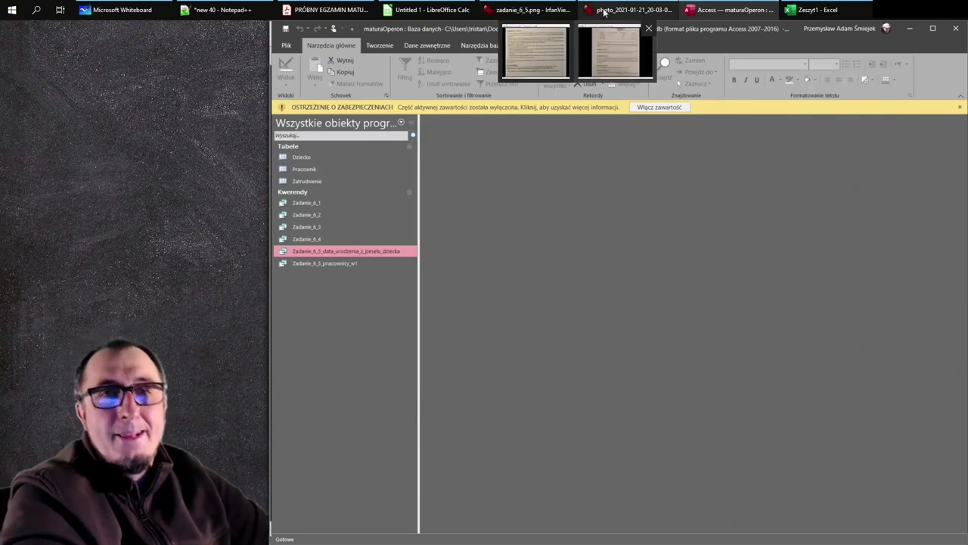
click(521, 9)
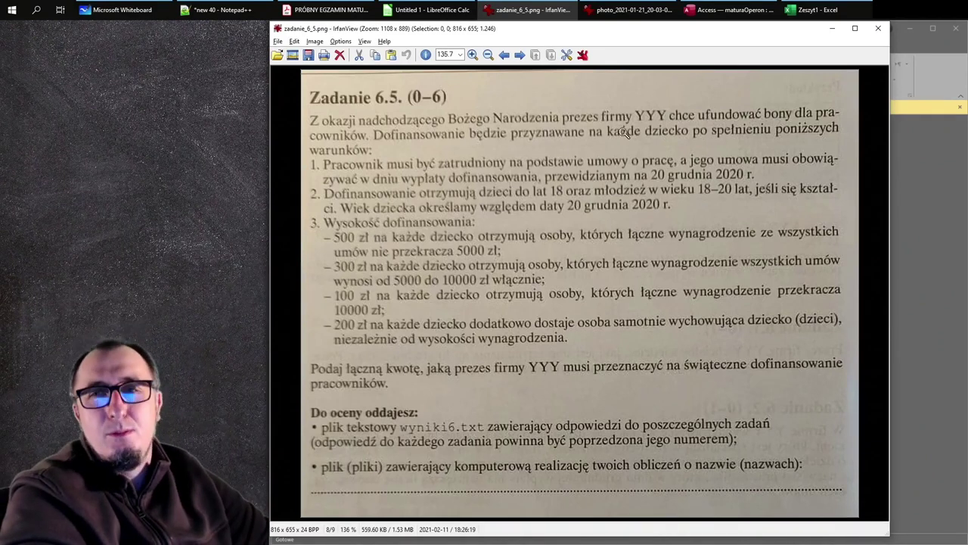
click(929, 137)
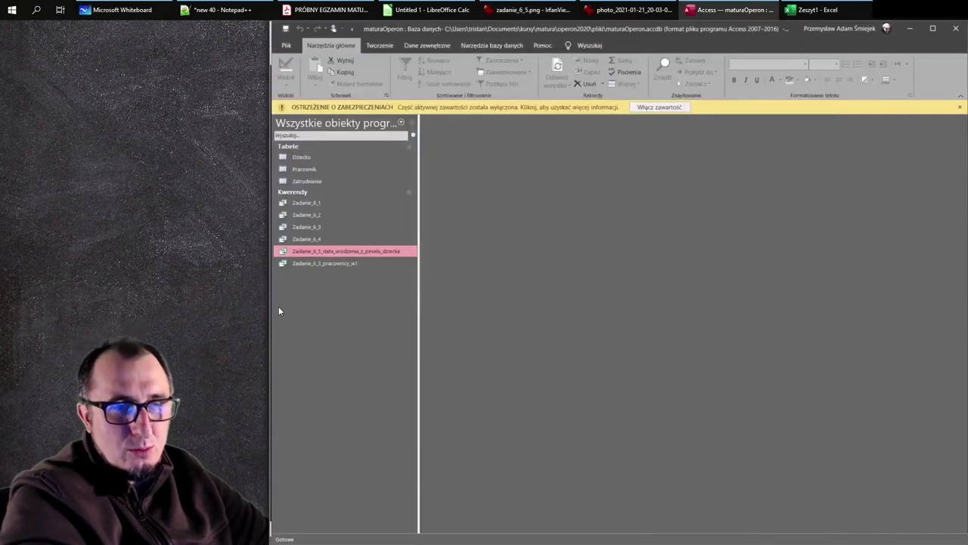
double_click(336, 265)
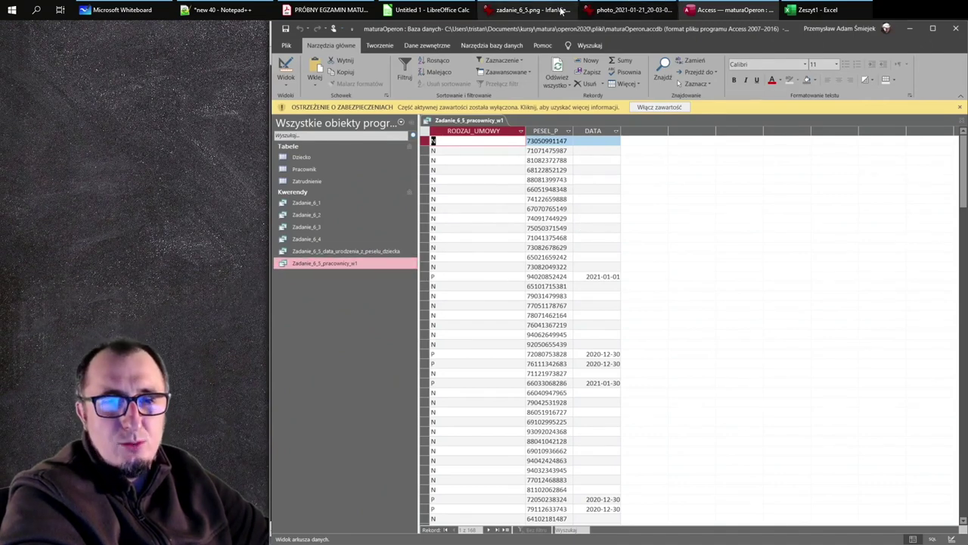
Step: Reread the conditions of Zadanie 6.5 in IrfanView, then return to Access and start a new query on the Zatrudnienie table
click(529, 9)
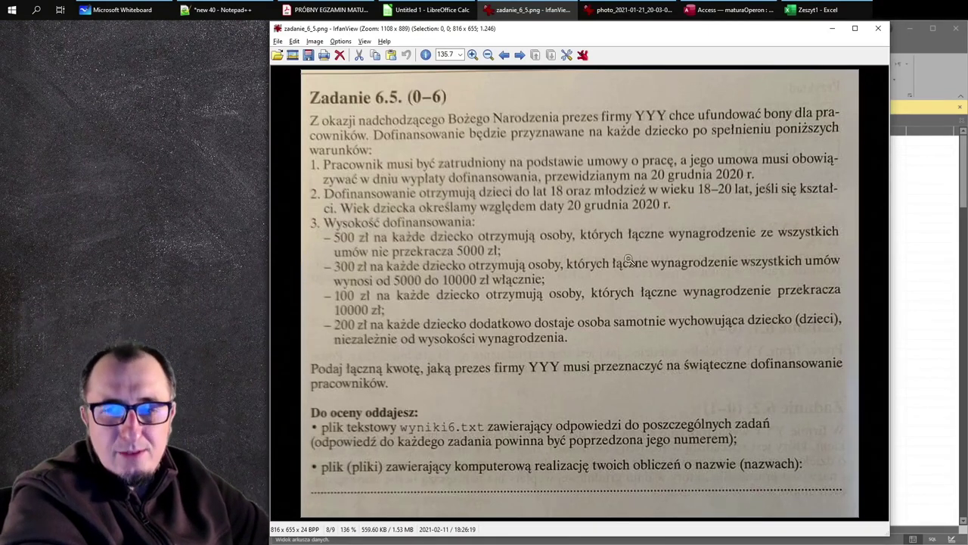
click(915, 165)
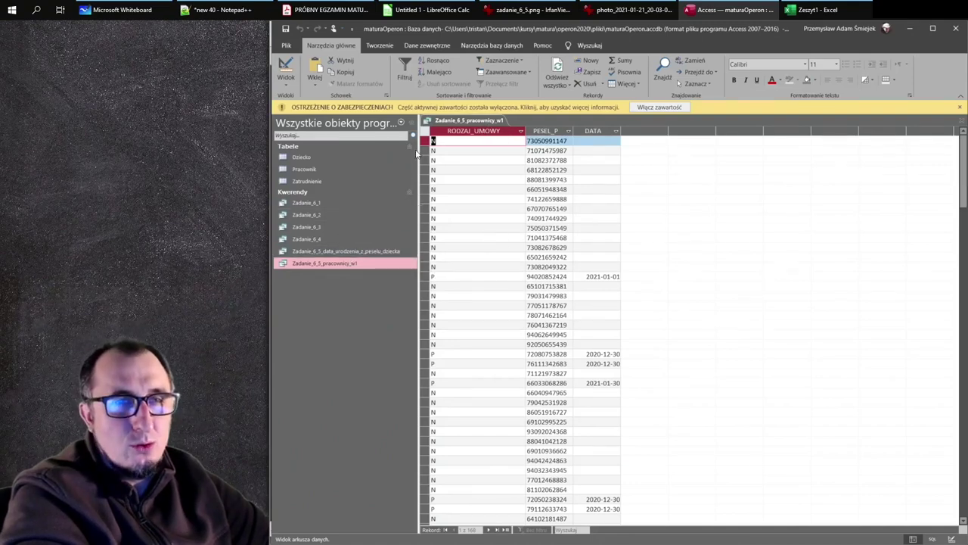
click(383, 46)
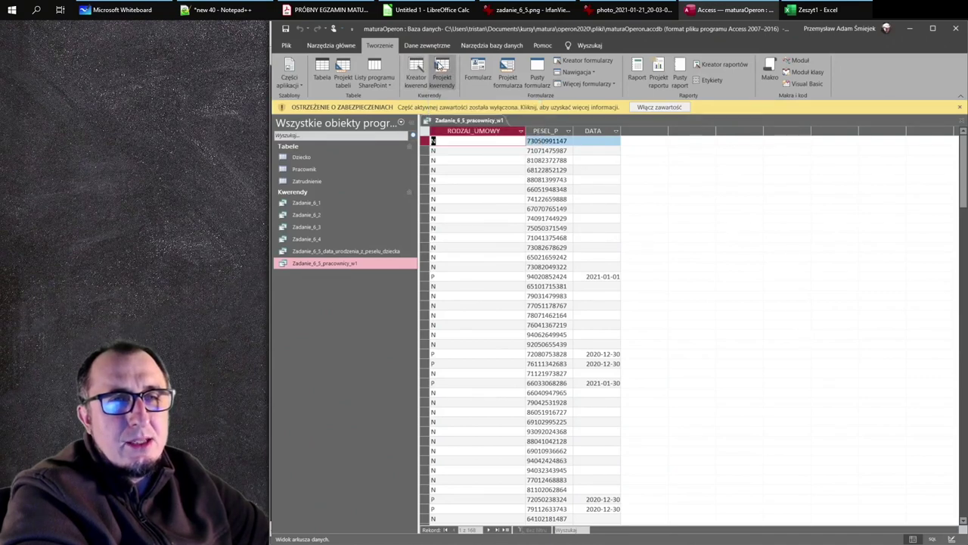
click(441, 70)
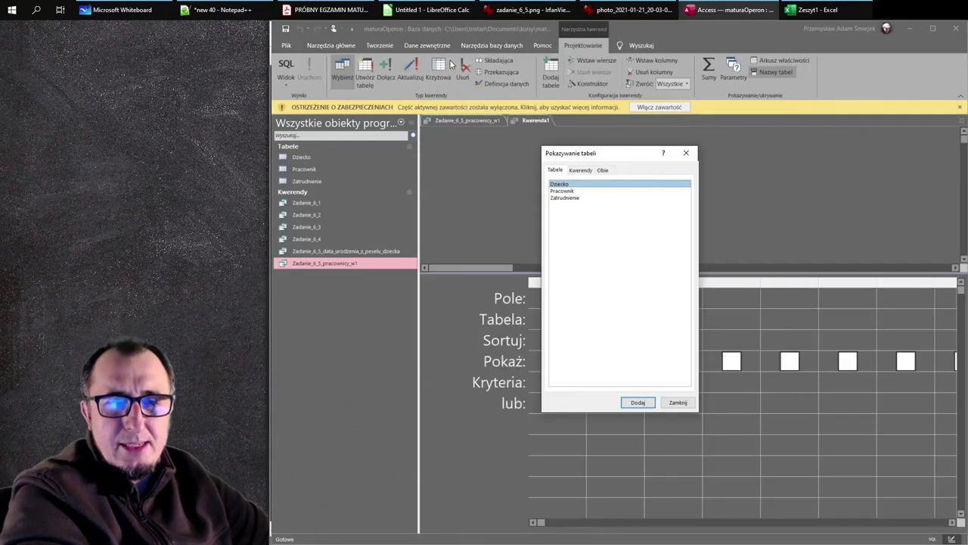
double_click(572, 200)
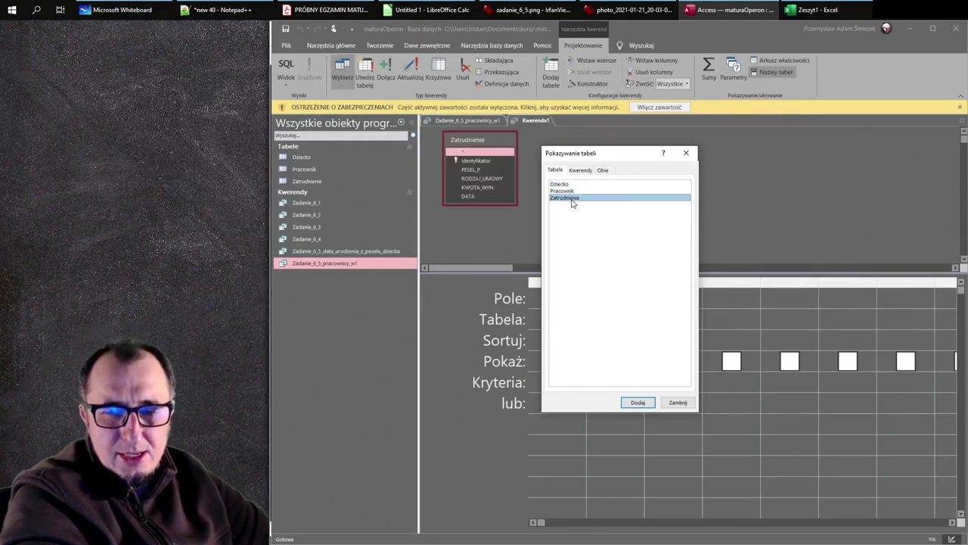
click(679, 403)
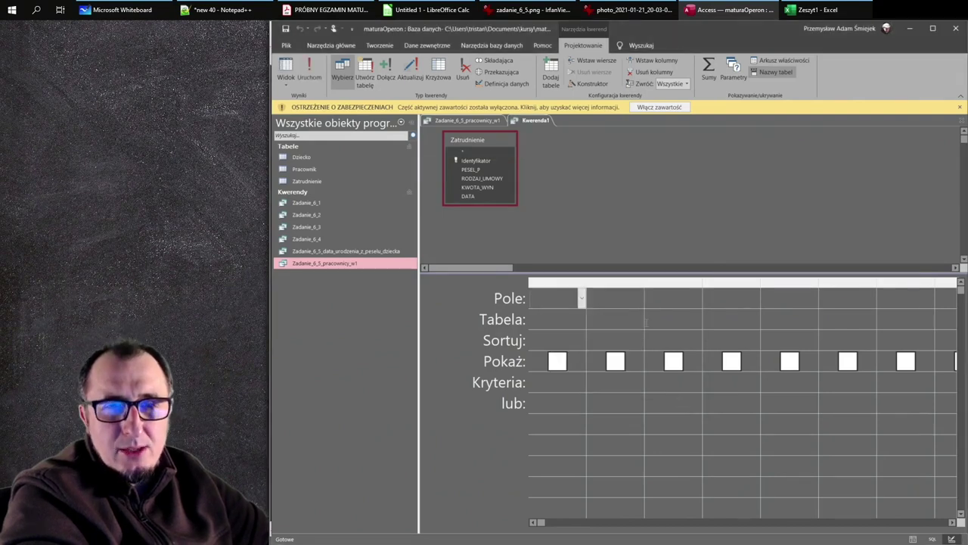
Step: Write the new query in SQL view as SELECT * FROM Zatrudnienie and run it
click(932, 539)
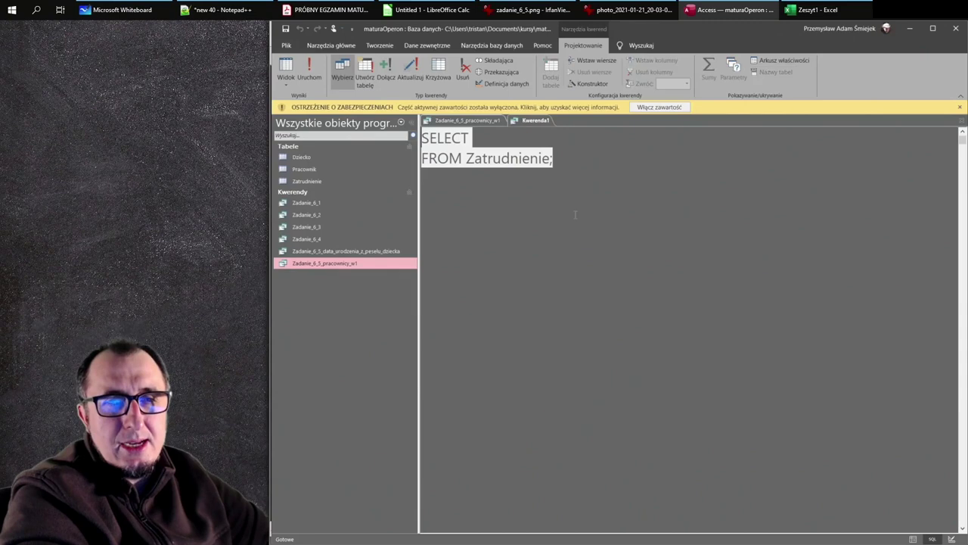
click(528, 137)
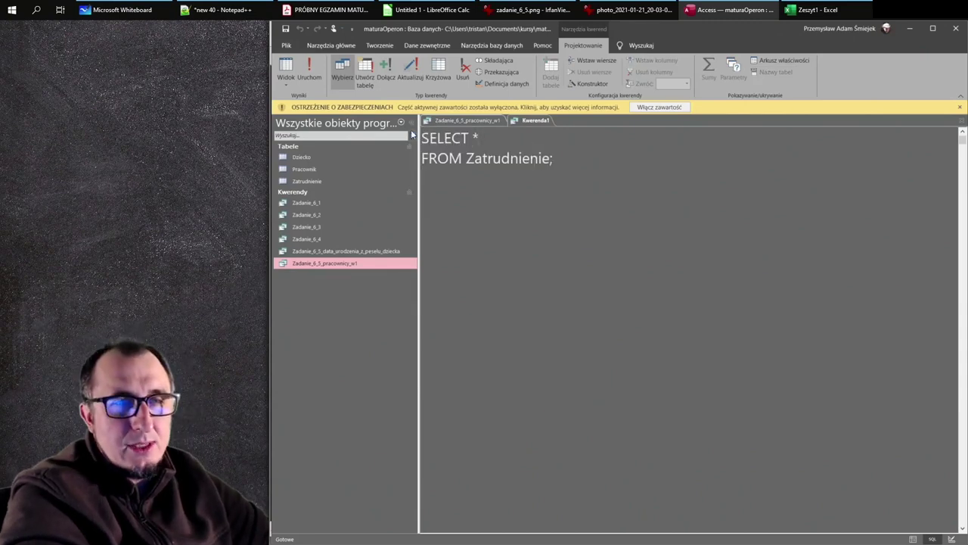
click(309, 72)
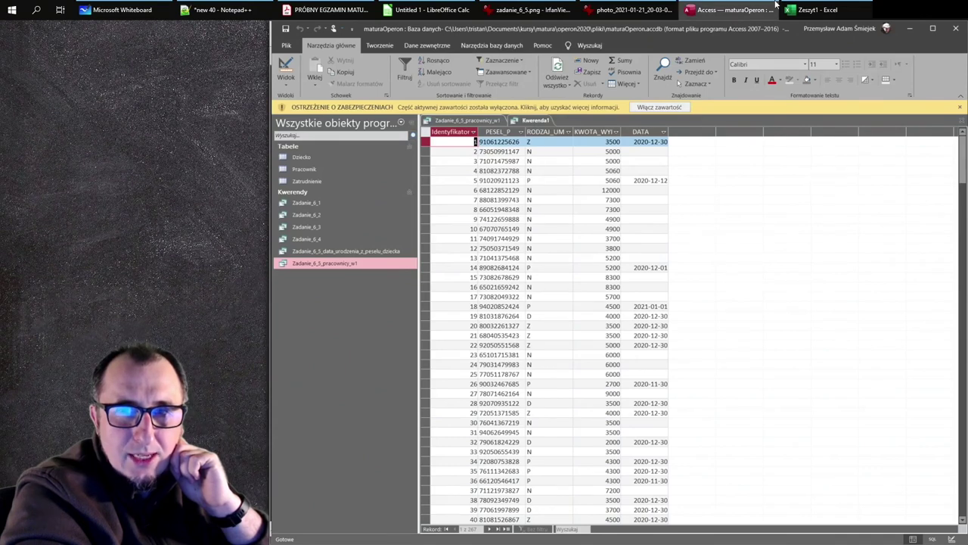
Step: Recheck the employment contract and remuneration conditions of Zadanie 6.5 in IrfanView, then return to Access
mouse_move(822, 16)
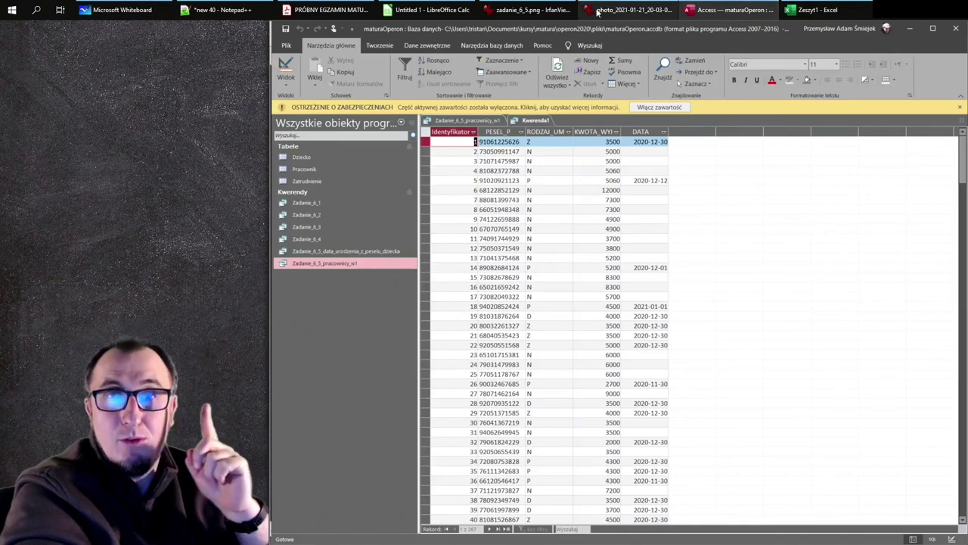
click(554, 11)
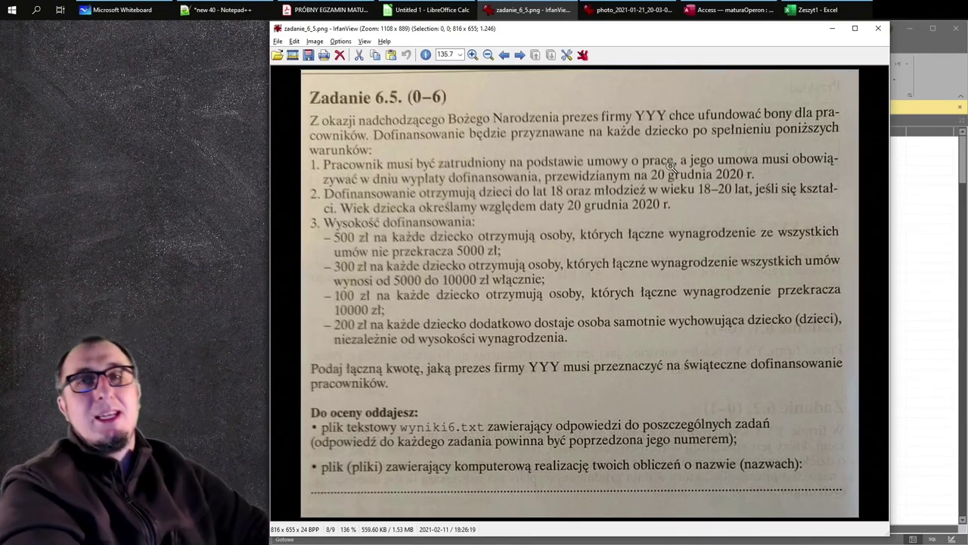
click(878, 29)
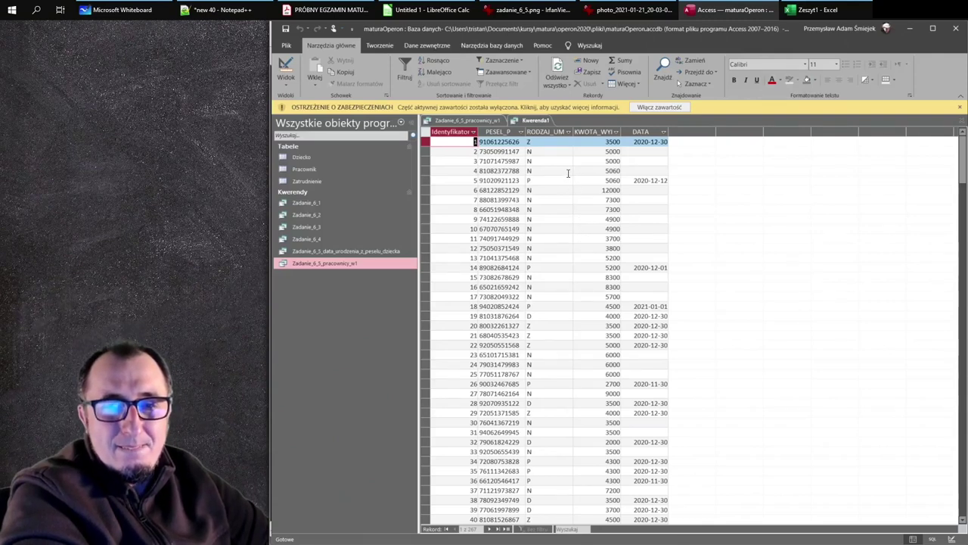
Step: Open the SQL of Zadanie_6_5_pracownicy_w1 and begin a GROUP BY clause on a new line after the WHERE conditions
click(346, 264)
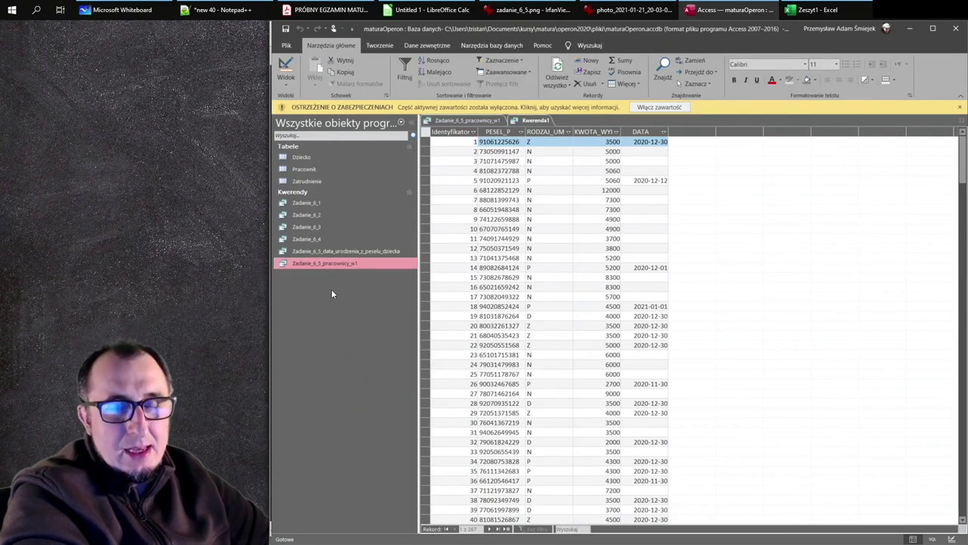
double_click(335, 264)
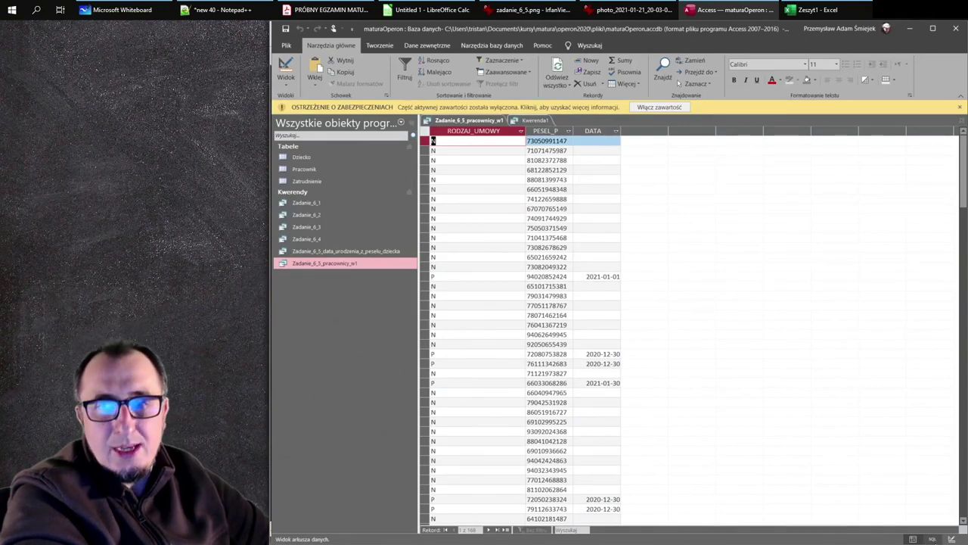
click(933, 538)
click(789, 209)
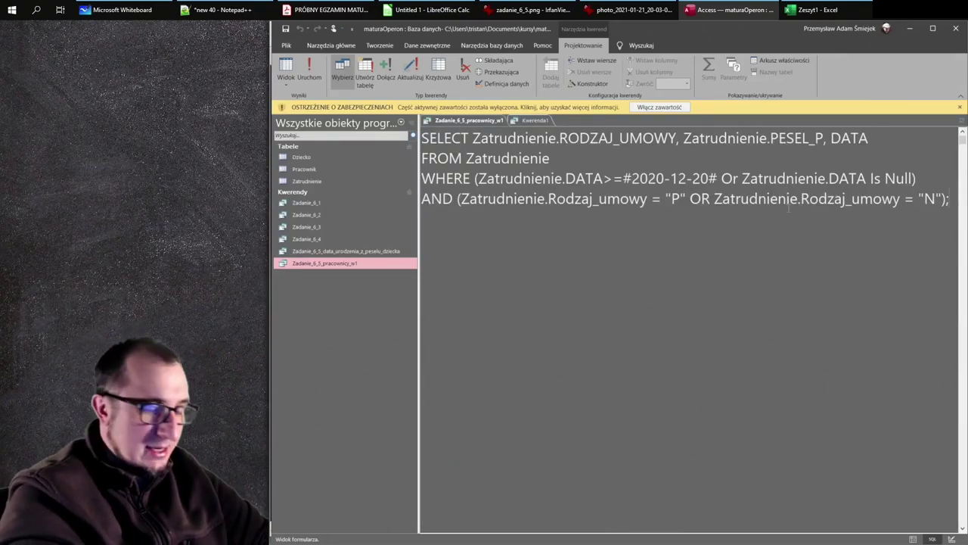
text(gRO)
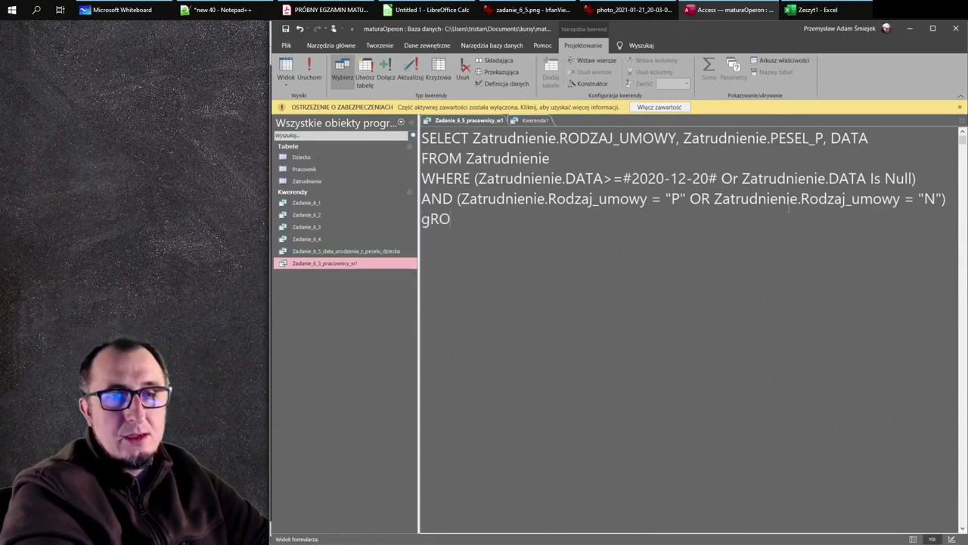
text(P)
key(BackSpace)
key(BackSpace)
key(BackSpace)
key(BackSpace)
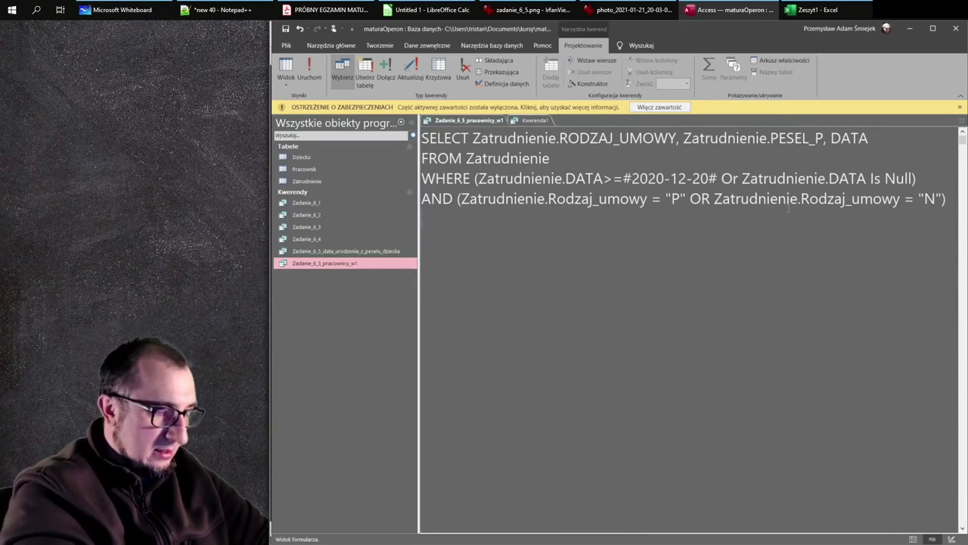
text(GRUP)
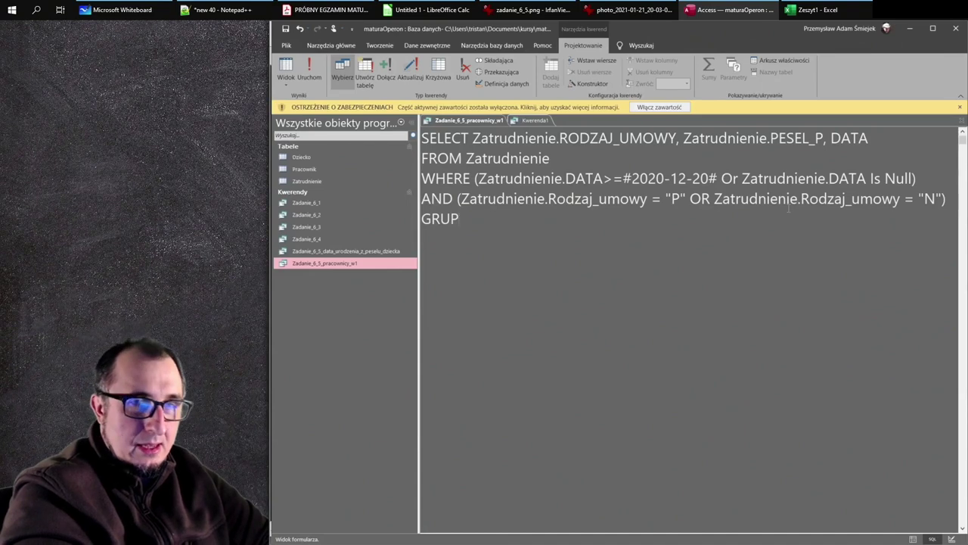
key(BackSpace)
key(BackSpace)
text(OUP BY)
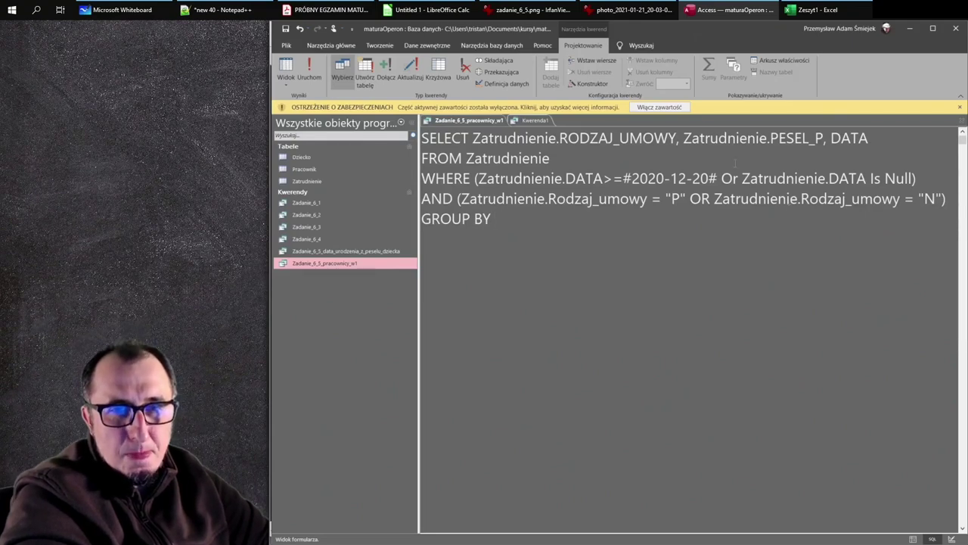
Step: Complete the clause as GROUP BY Zatrudnienie.PESEL_P
drag(460, 198, 648, 198)
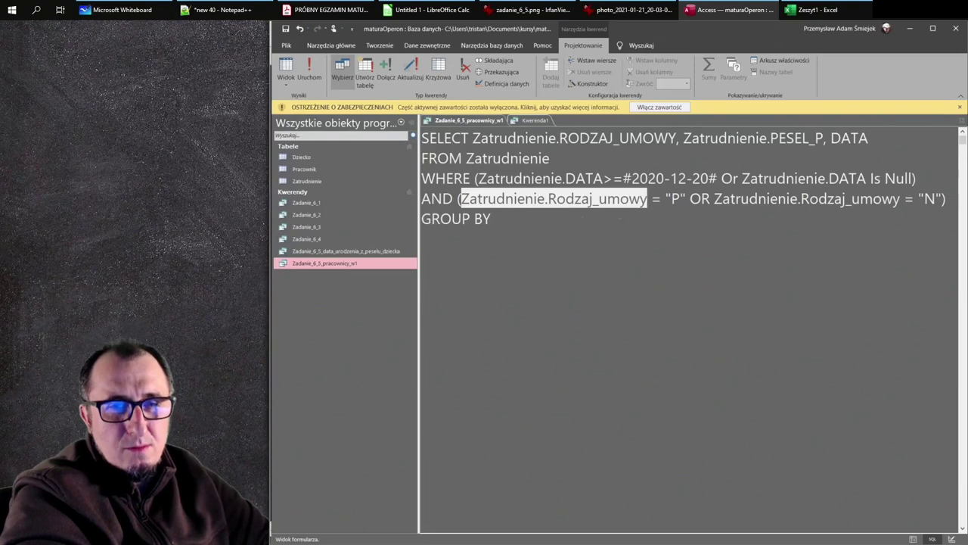
key(ctrl+c)
click(666, 258)
key(ctrl+v)
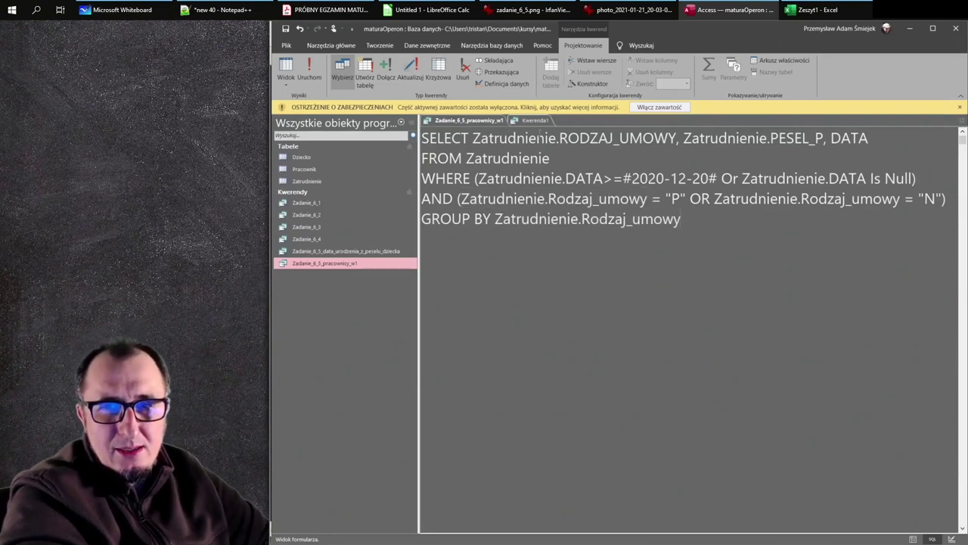
key(BackSpace)
key(BackSpace)
key(BackSpace)
key(BackSpace)
key(BackSpace)
key(BackSpace)
key(BackSpace)
key(BackSpace)
key(BackSpace)
key(BackSpace)
key(BackSpace)
text(PESE)
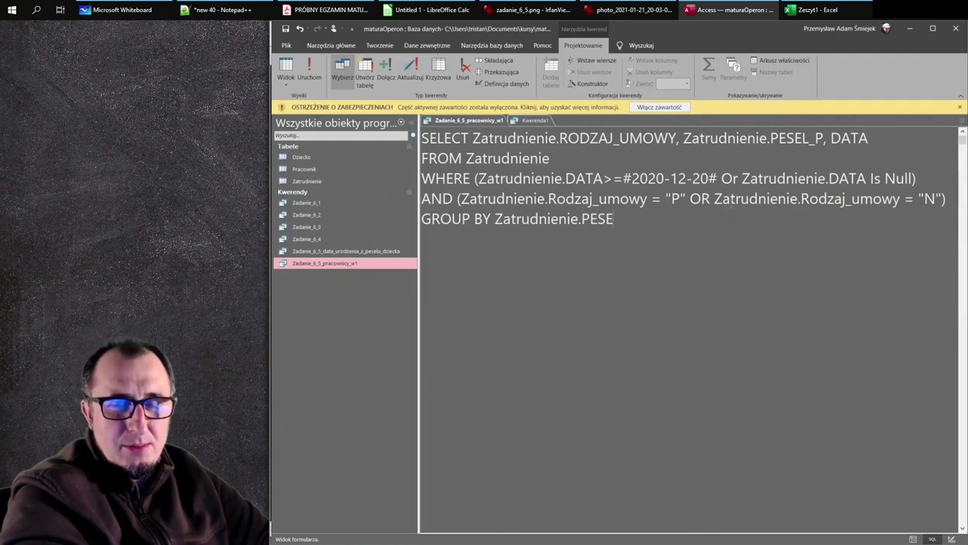
text(L_P)
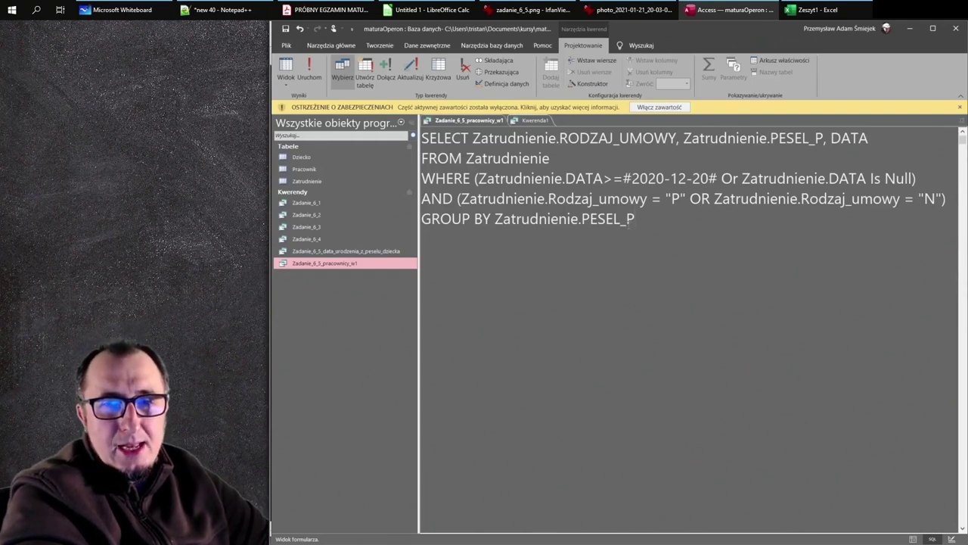
Step: Cut the GROUP BY line, run the query to view the ungrouped records, and return to its SQL
double_click(633, 219)
click(560, 219)
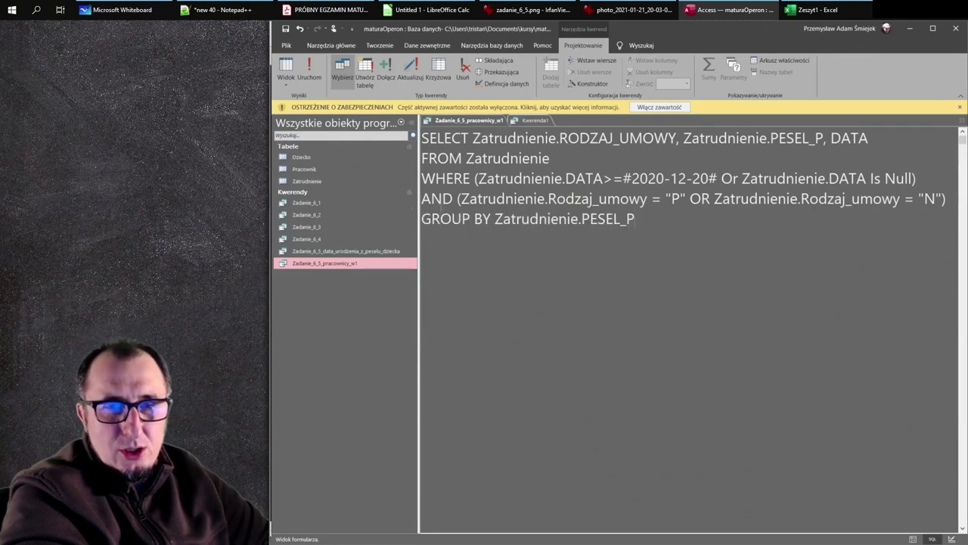
mouse_move(438, 220)
mouse_down()
mouse_move(601, 228)
mouse_move(605, 220)
mouse_move(422, 198)
mouse_move(422, 220)
mouse_up()
click(636, 219)
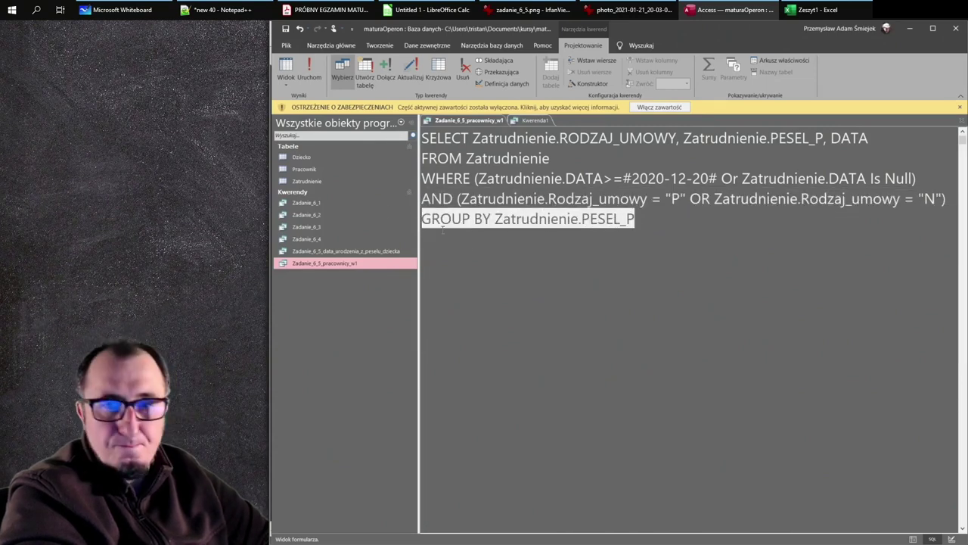
key(Delete)
click(309, 72)
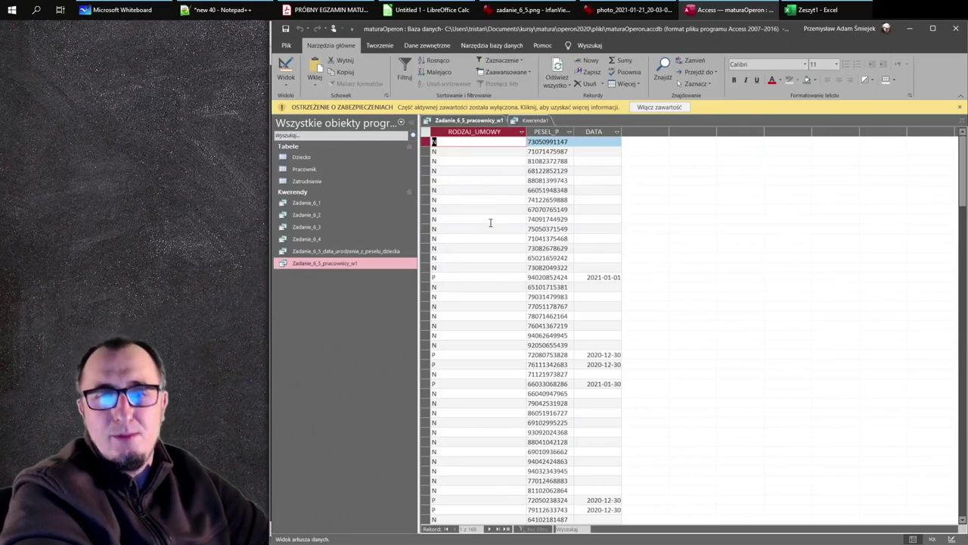
click(930, 538)
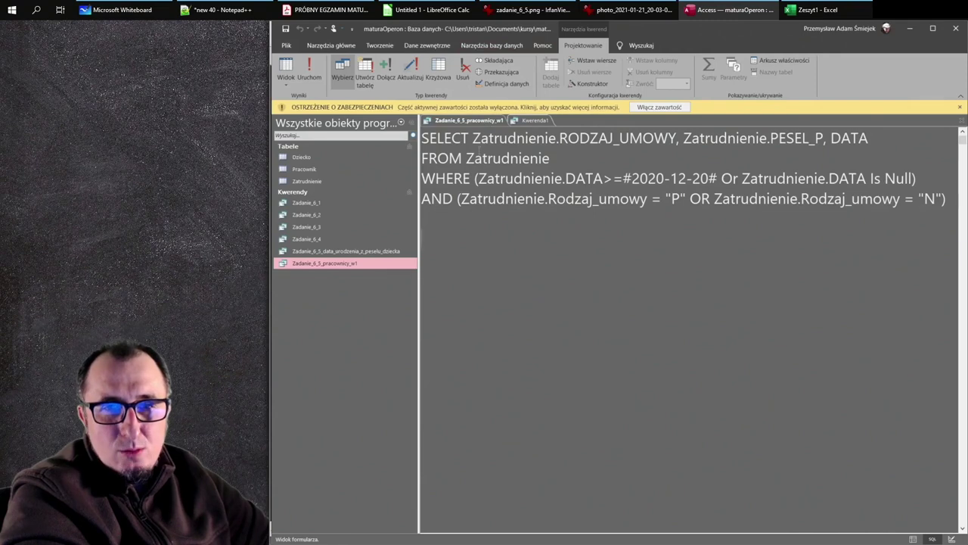
Step: Remove RODZAJ_UMOWY and DATA from the SELECT list, leaving Zatrudnienie.PESEL_P, and paste the GROUP BY Zatrudnienie.PESEL_P clause at the end
drag(472, 138, 683, 138)
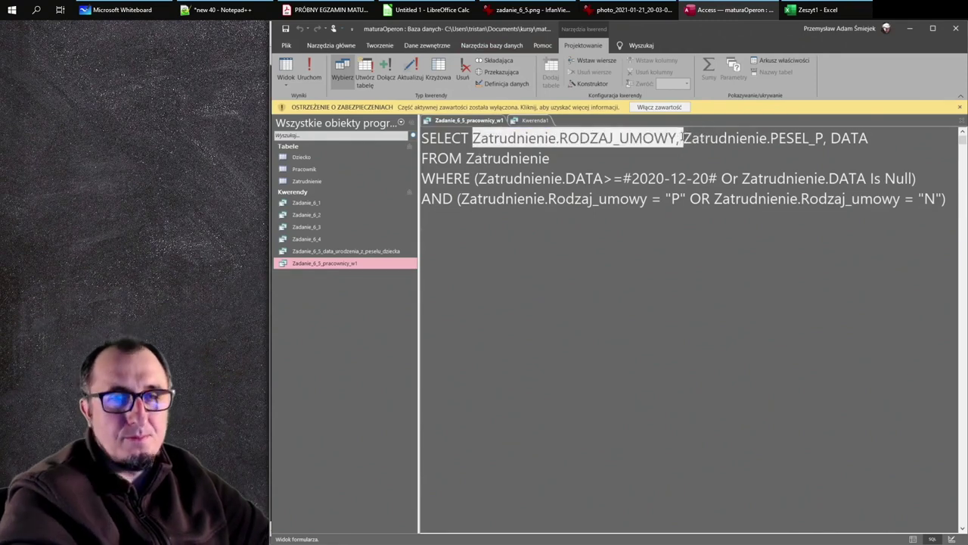
key(Delete)
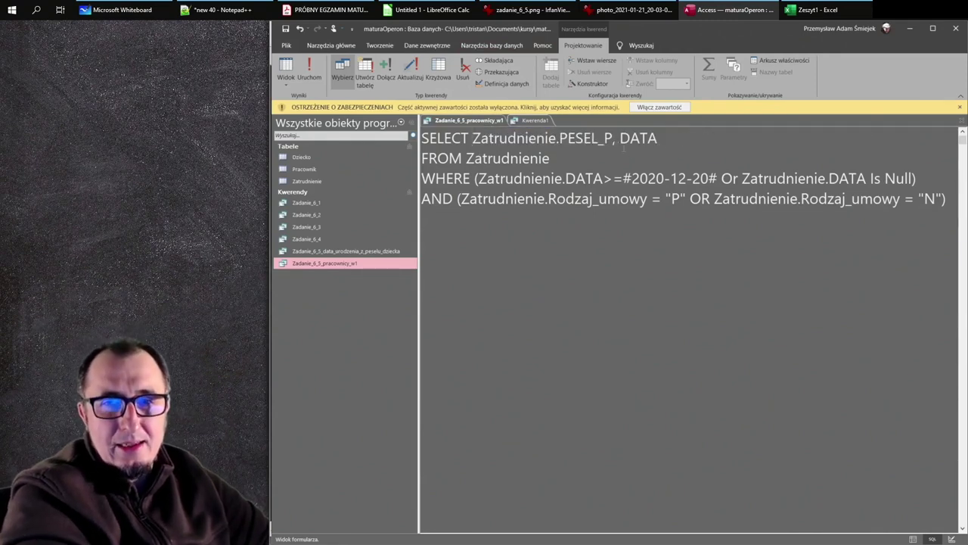
double_click(639, 138)
text(DA)
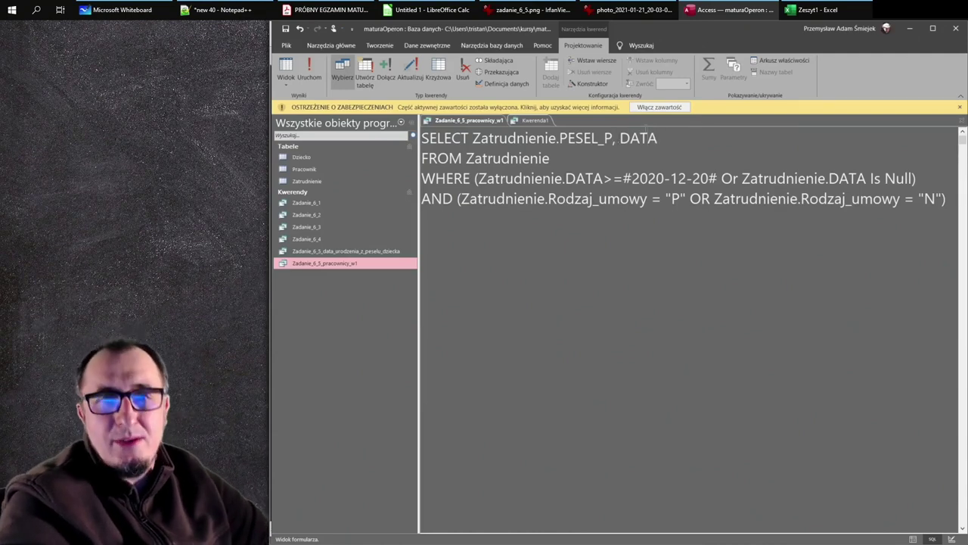
key(BackSpace)
key(BackSpace)
key(BackSpace)
key(BackSpace)
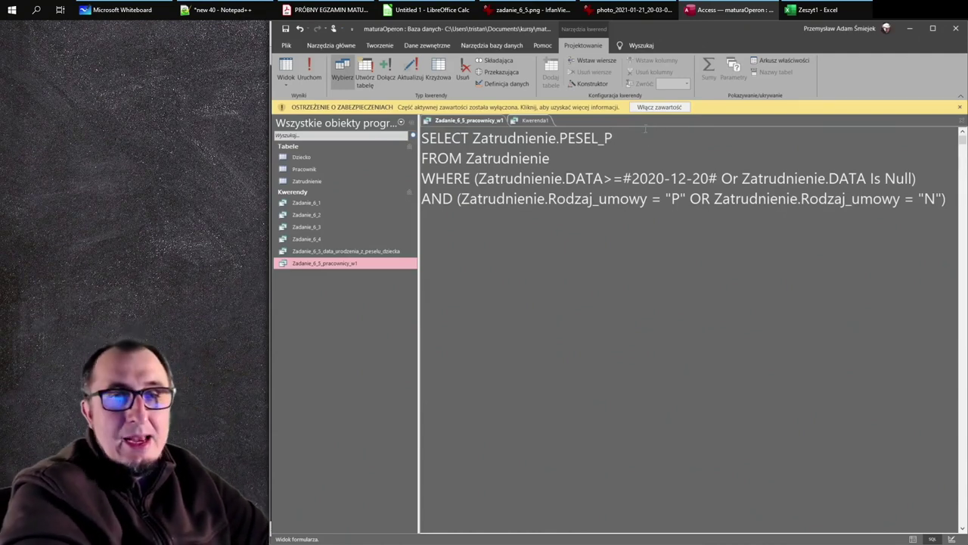
click(631, 274)
key(ctrl+v)
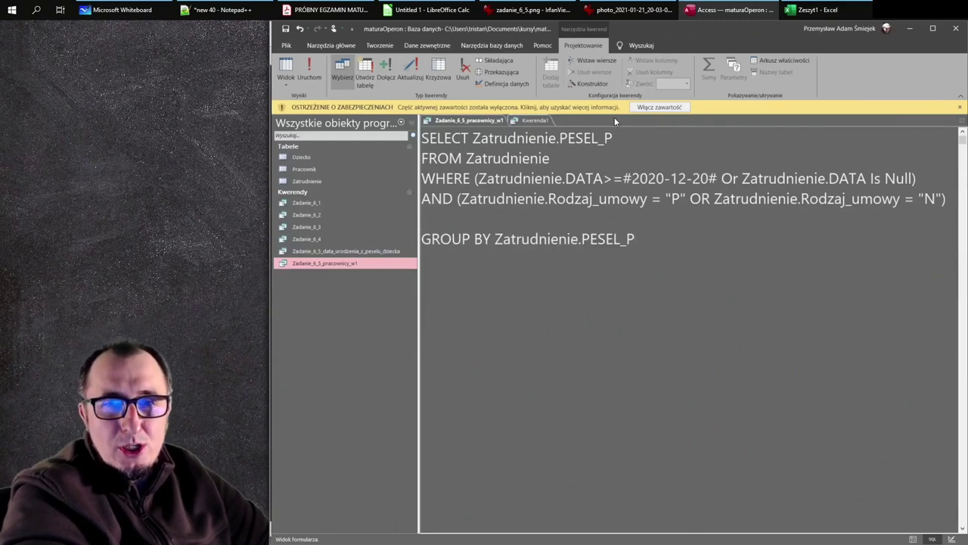
Step: Begin a SUM( column after Zatrudnienie.PESEL_P in the SELECT list, and open the Zatrudnienie table with its KWOTA_WYN column widened to read the field name
click(622, 137)
text(,)
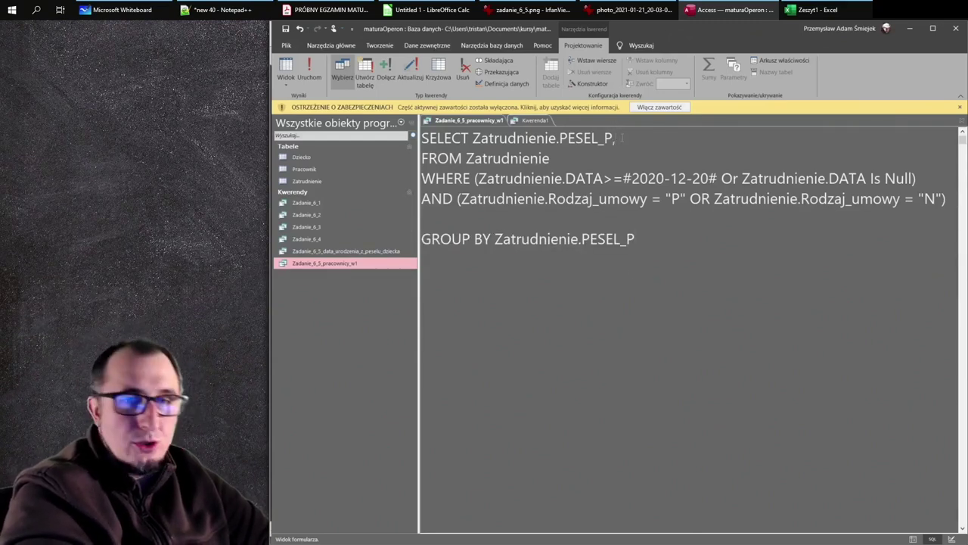
text( SUM()
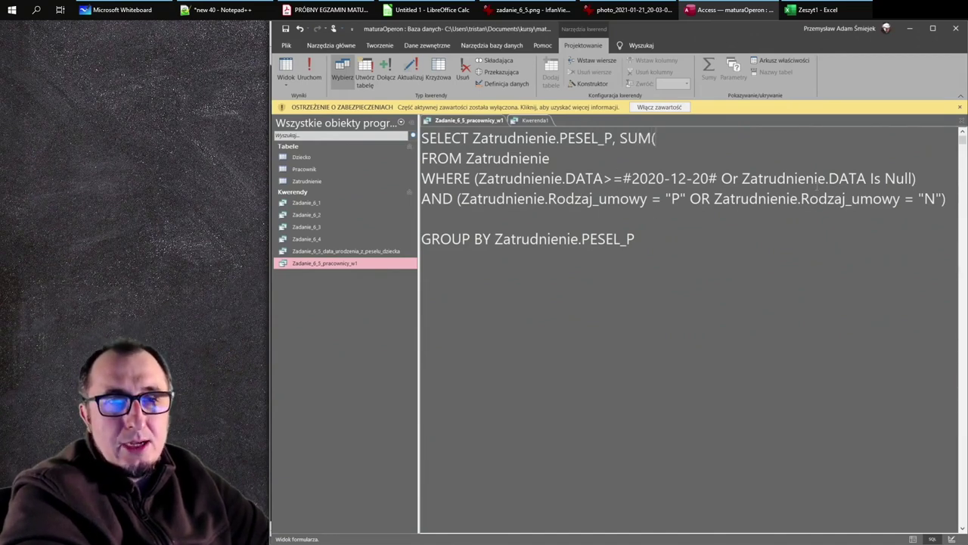
double_click(329, 182)
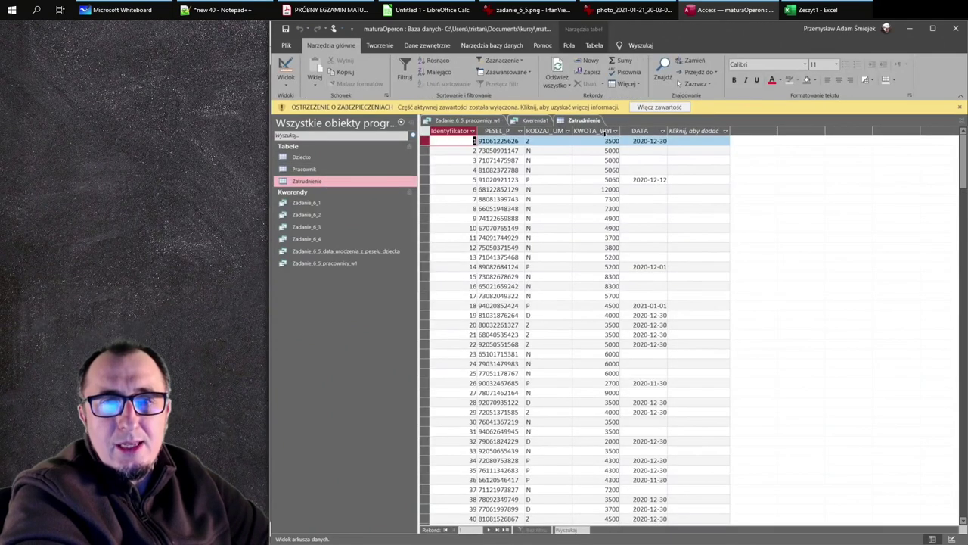
drag(619, 131, 681, 131)
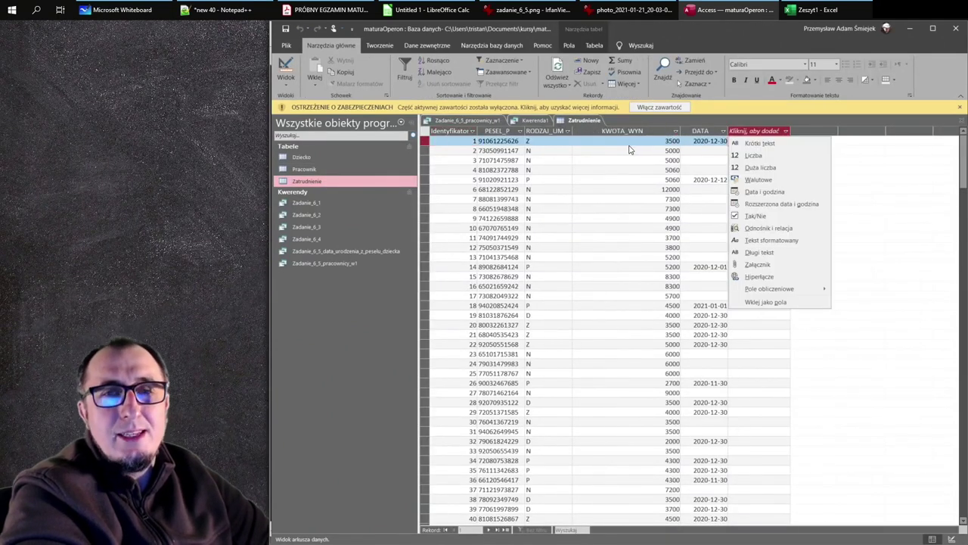
Step: Close the Kwerenda1 query without saving its changes
click(539, 120)
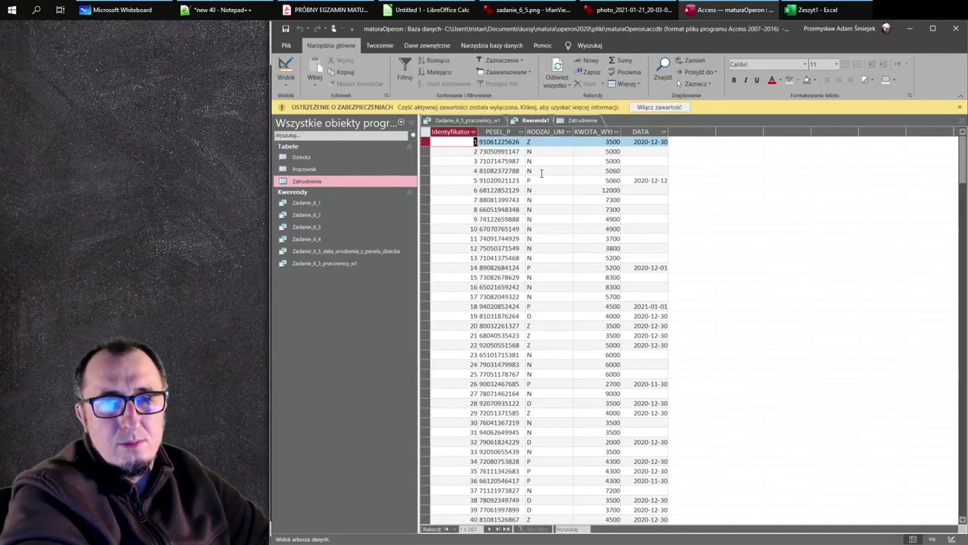
key(ctrl+w)
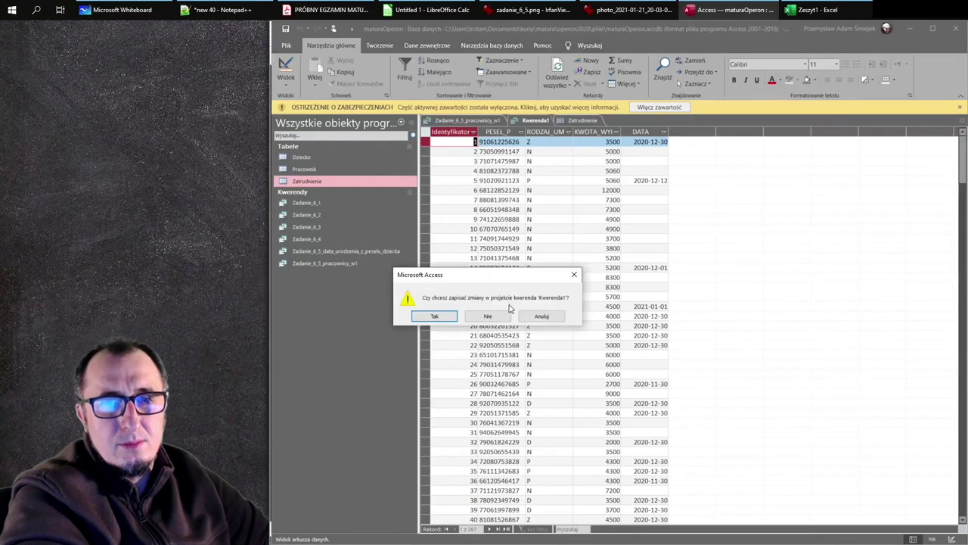
click(488, 316)
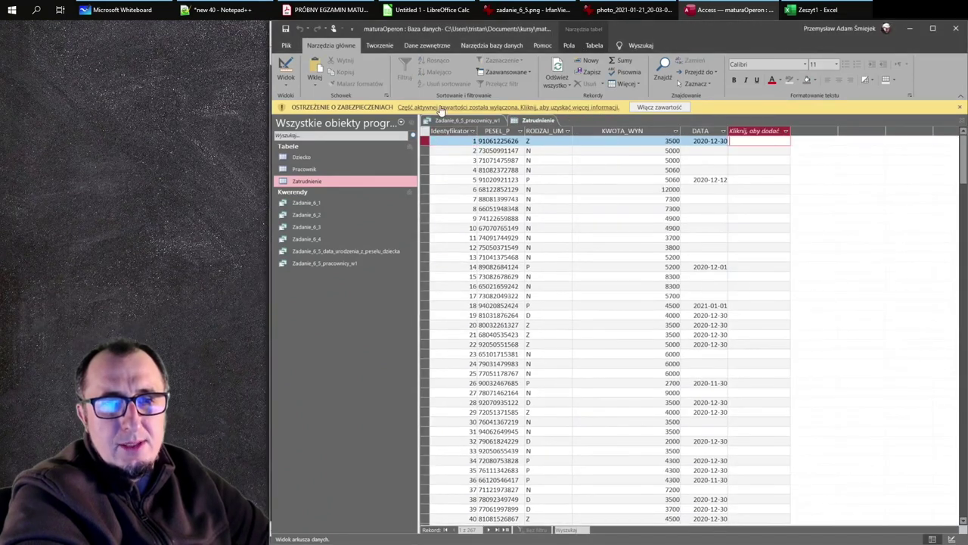
Step: Complete the sum in Zadanie_6_5_pracownicy_w1 as SUM(KWOTA_WYN) and run the query
click(461, 120)
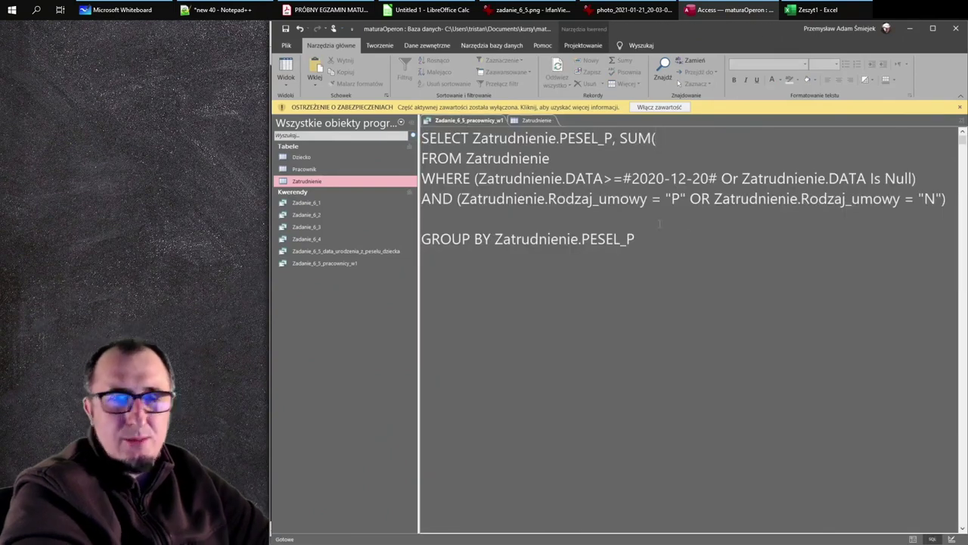
text(KWOTA)
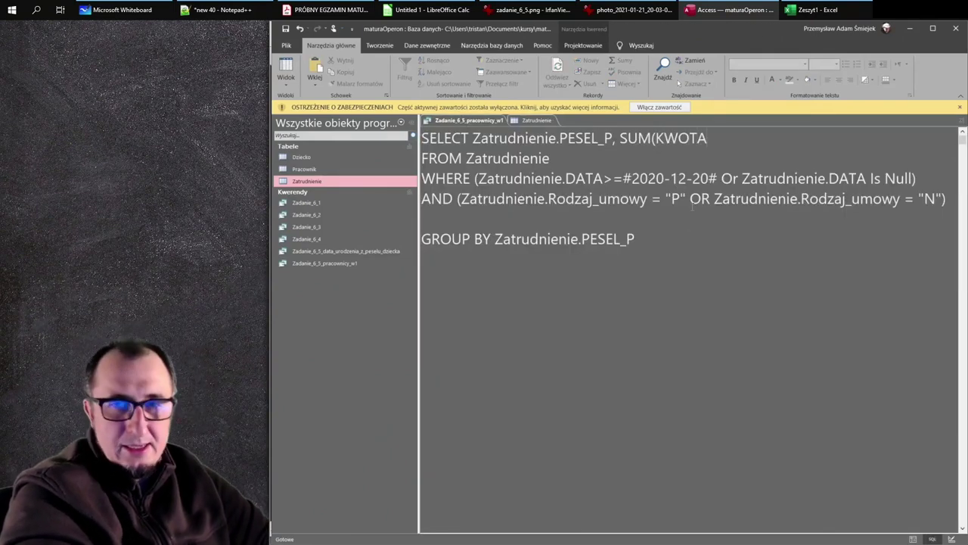
text(_WYN))
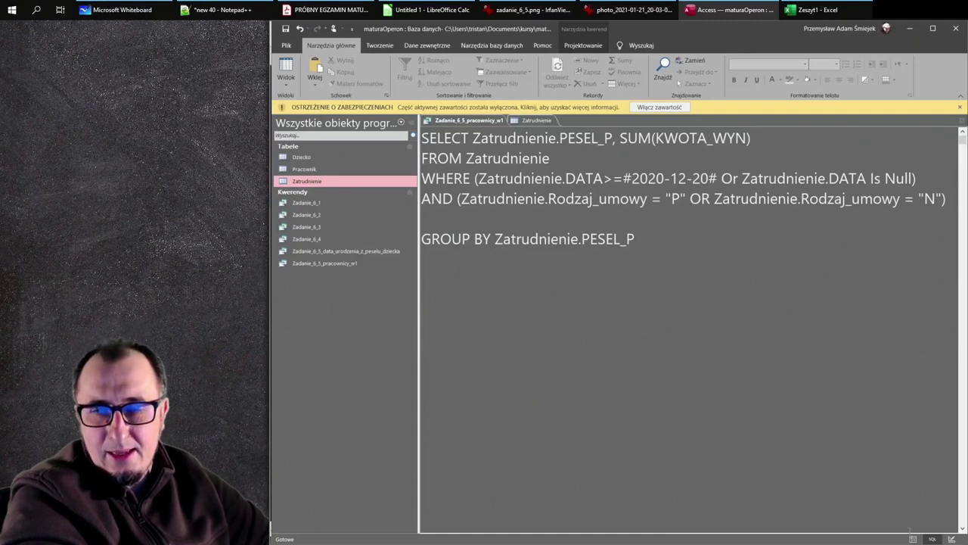
click(914, 540)
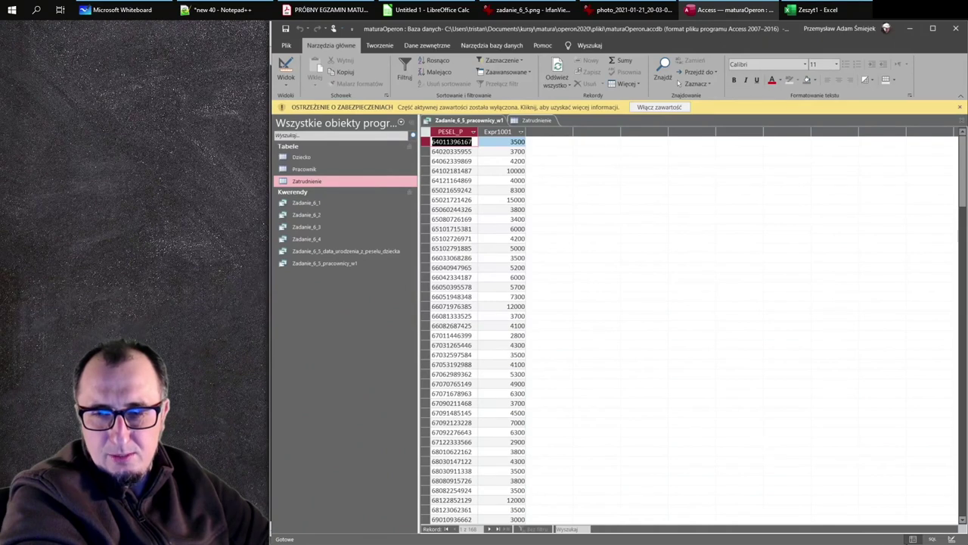
Step: Return to the query's SQL and write the name WYN_SUMA after SUM(KWOTA_WYN)
click(933, 538)
click(787, 136)
text(DO)
key(BackSpace)
key(BackSpace)
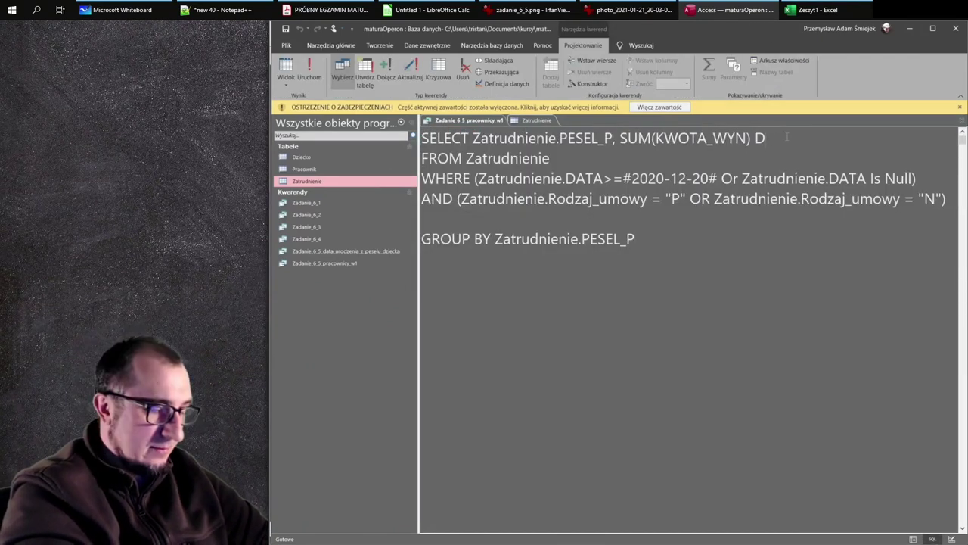
text(WYNAGRODZ)
text(E)
key(BackSpace)
key(BackSpace)
key(BackSpace)
key(BackSpace)
key(BackSpace)
key(BackSpace)
key(BackSpace)
text(_)
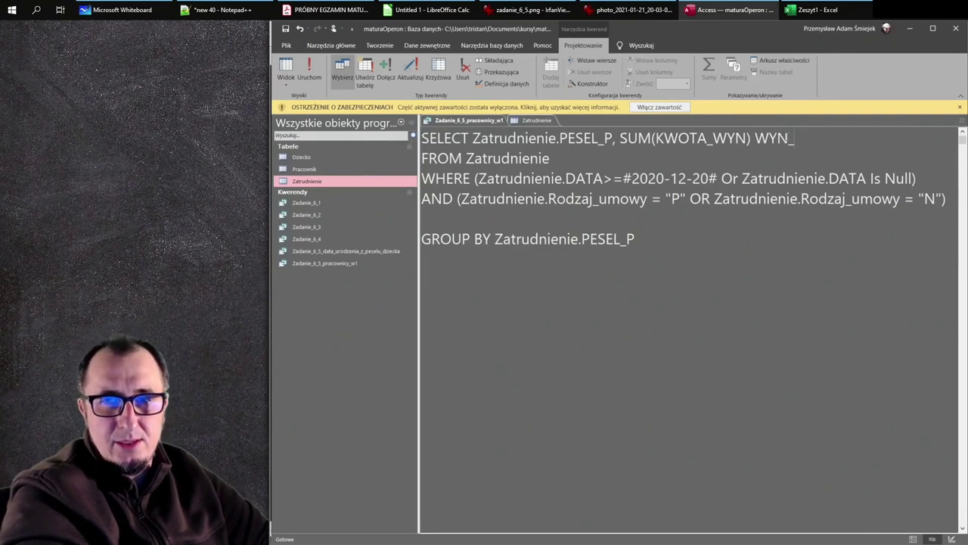
text(SUMA)
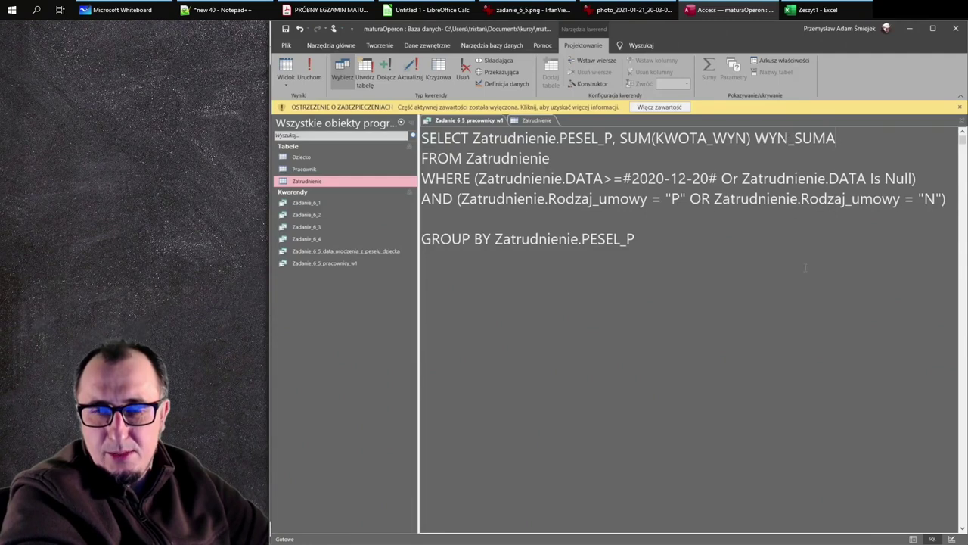
Step: Try running the query, insert AS between SUM(KWOTA_WYN) and WYN_SUMA, and run it again
click(912, 539)
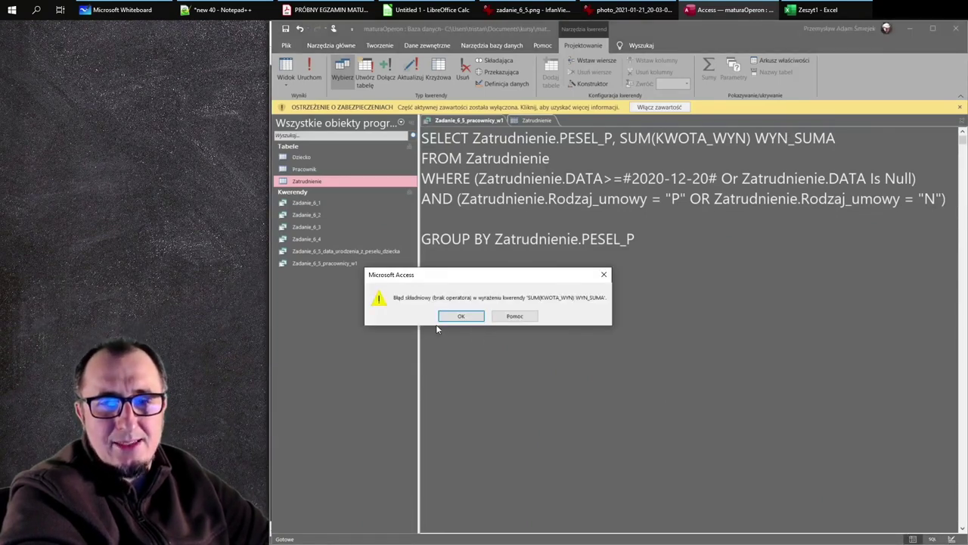
click(459, 315)
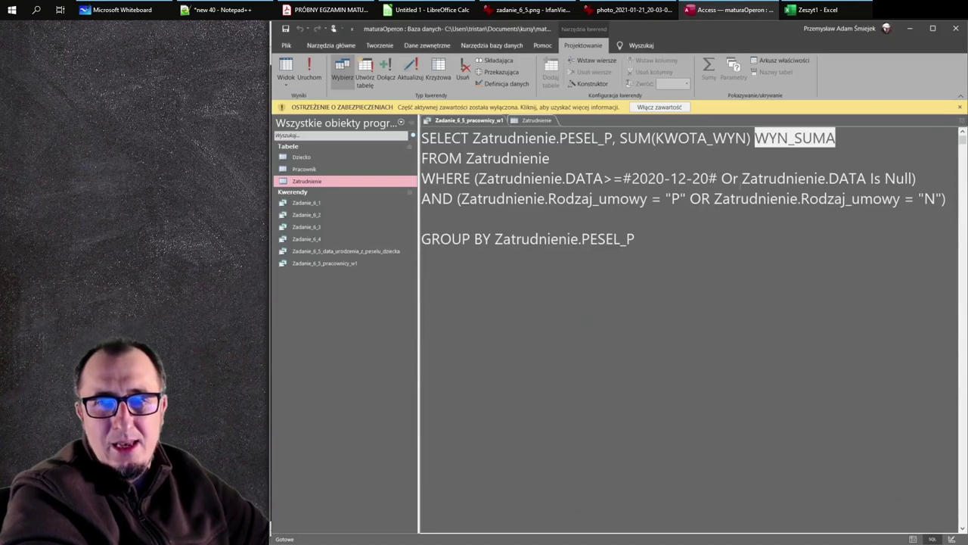
click(754, 138)
text(AS)
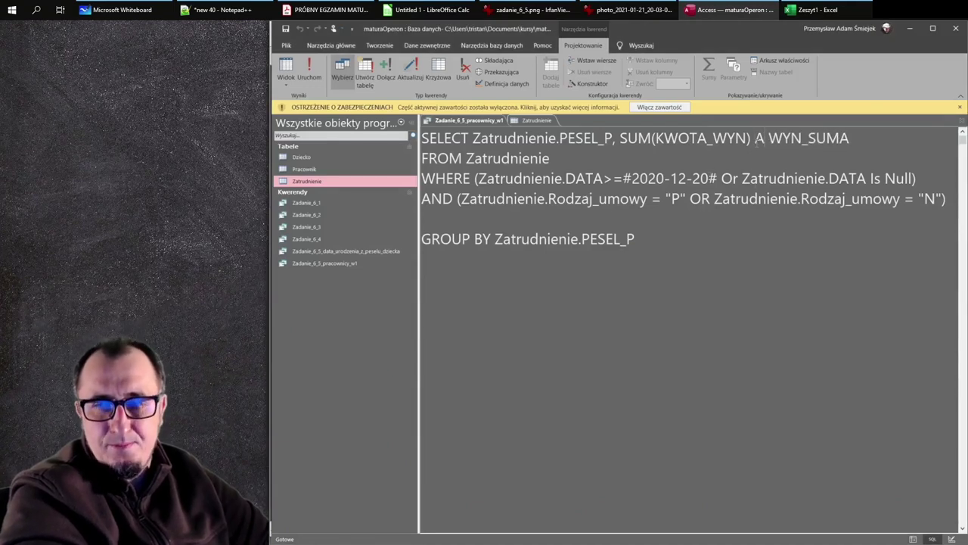
click(913, 539)
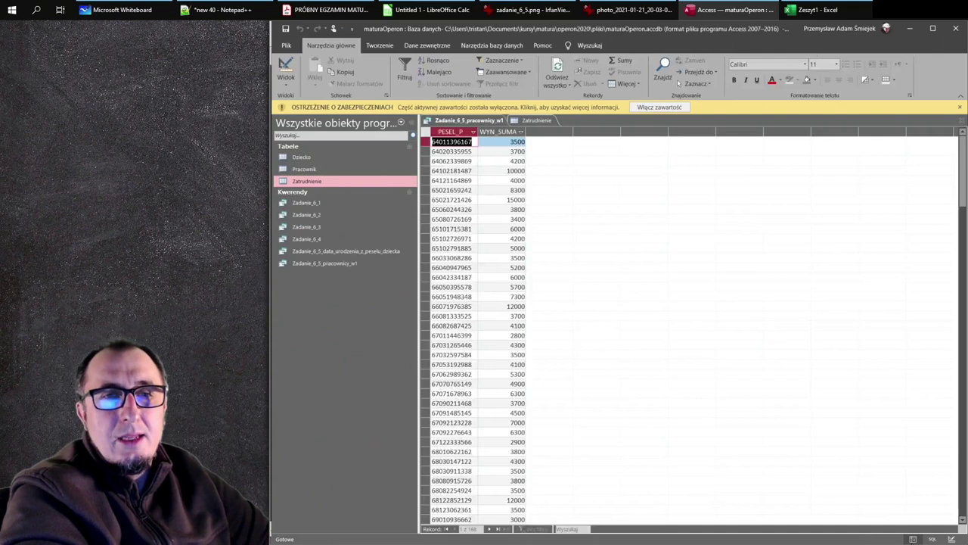
Step: Sort the query results by PESEL_P ascending, look through all records for repeated employees, and return to the SQL
click(463, 131)
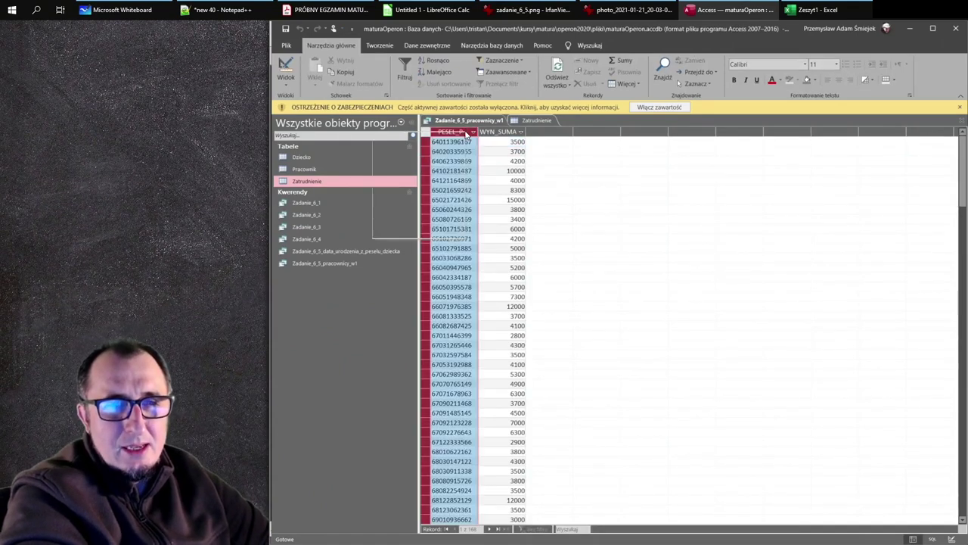
click(473, 131)
click(457, 139)
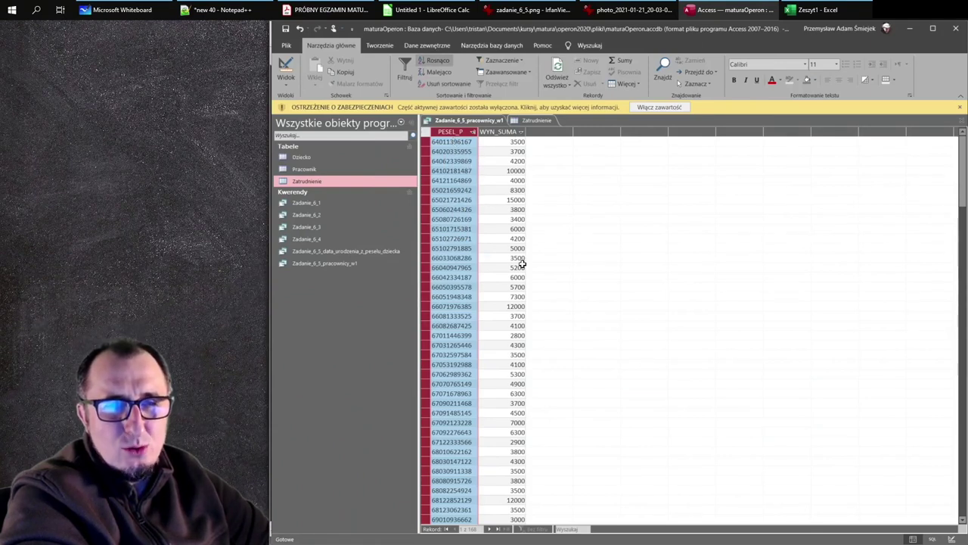
scroll(522, 263, down, 15)
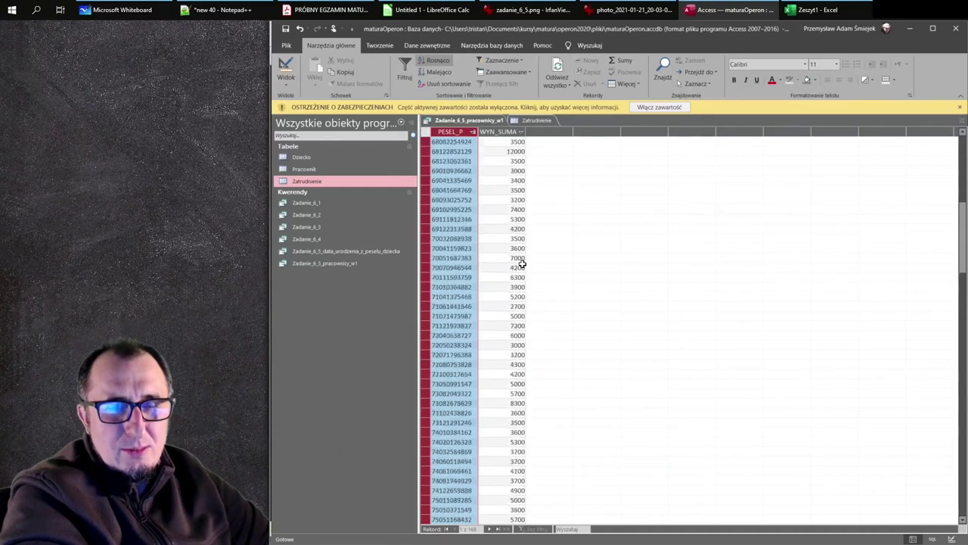
scroll(522, 263, down, 15)
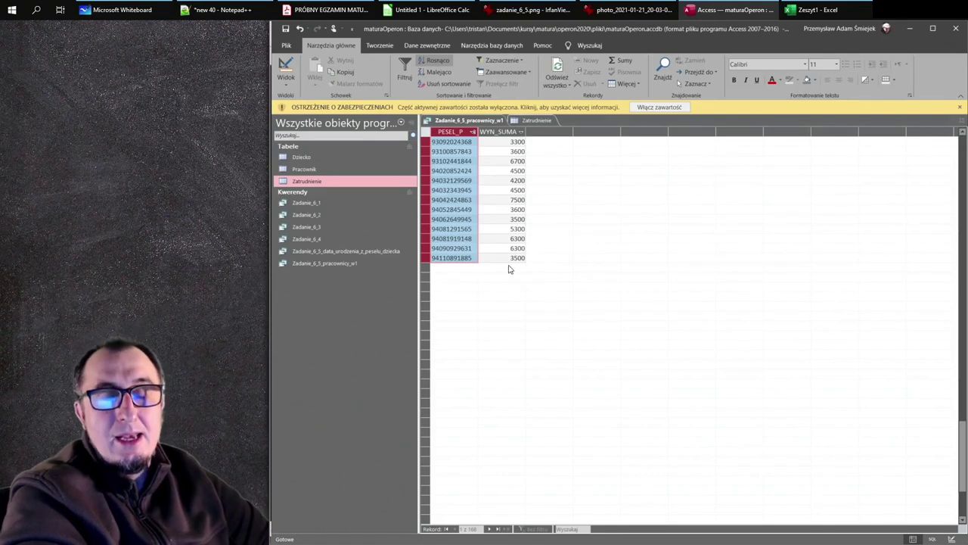
scroll(546, 242, up, 20)
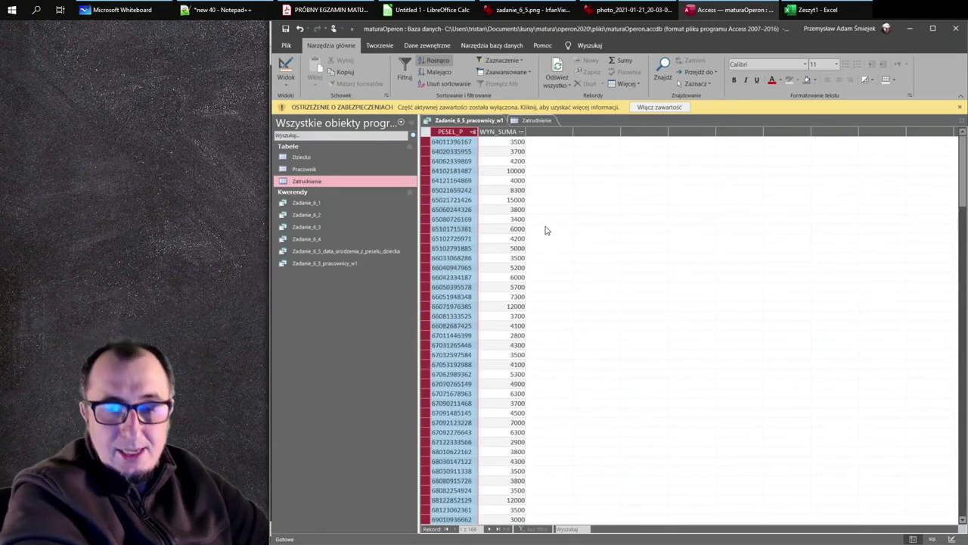
click(933, 539)
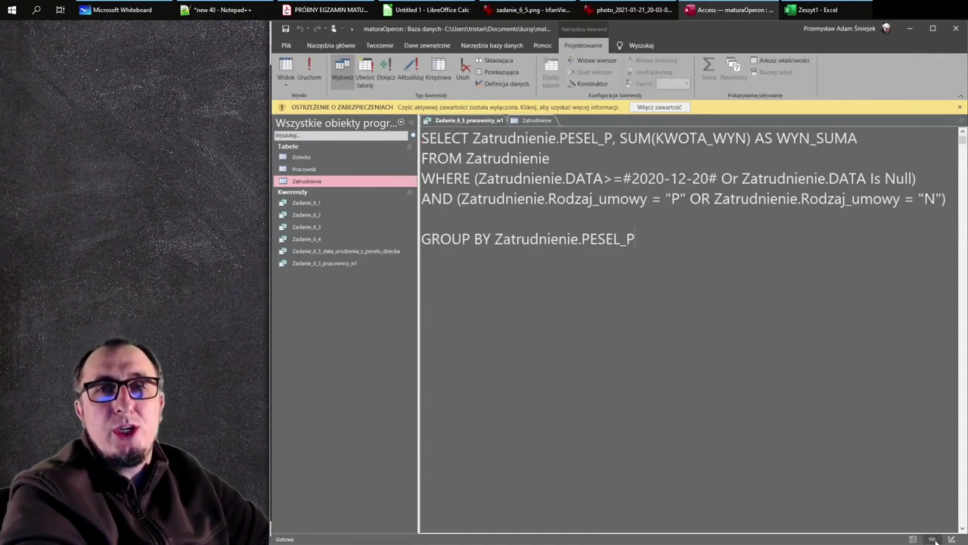
click(814, 9)
click(815, 9)
click(788, 10)
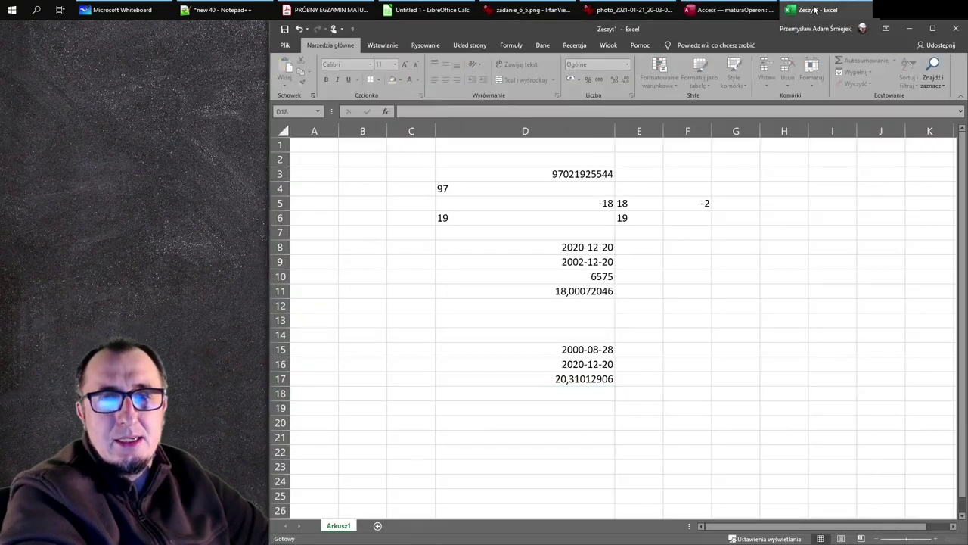
click(728, 10)
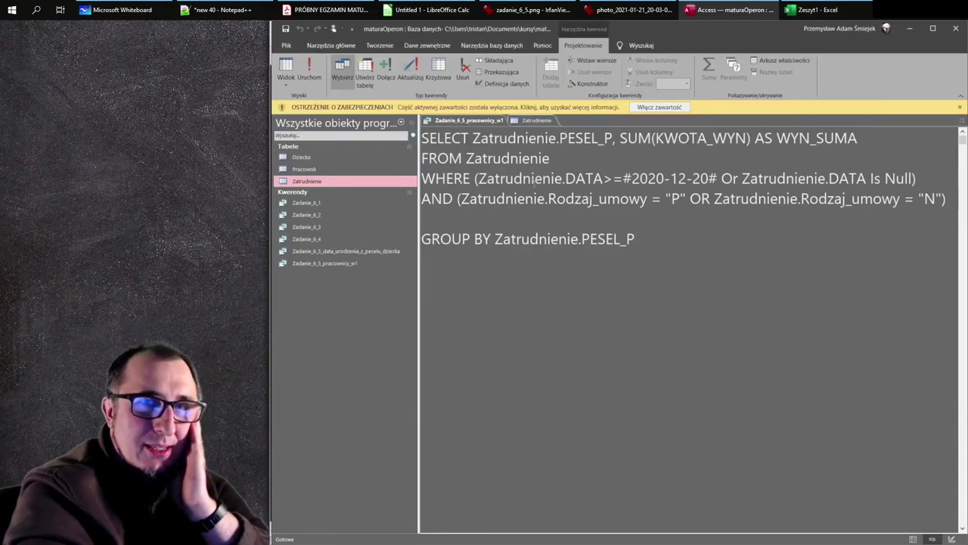
Step: Open the zadanie_6_5.png image in IrfanView, read the task 6.5 funding thresholds, and return to the Access query
mouse_move(521, 8)
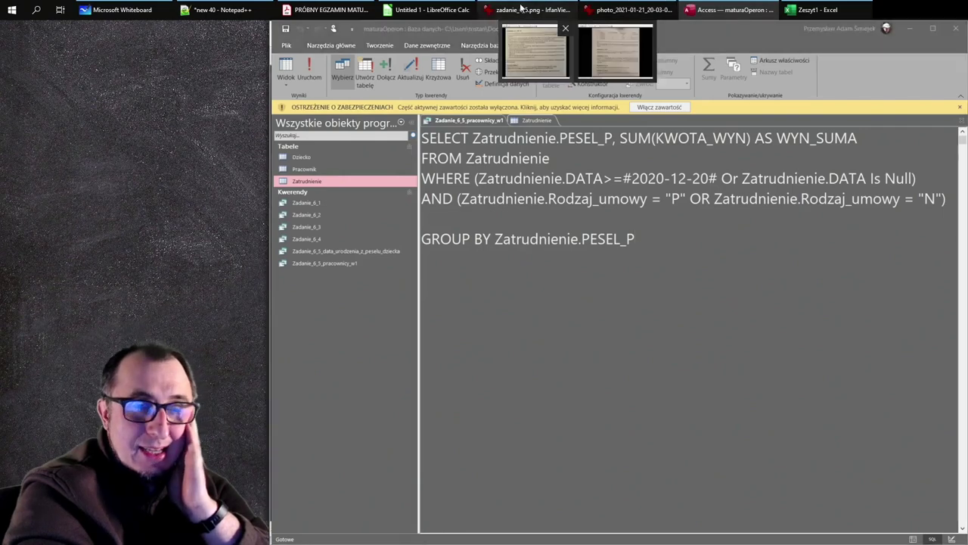
click(536, 51)
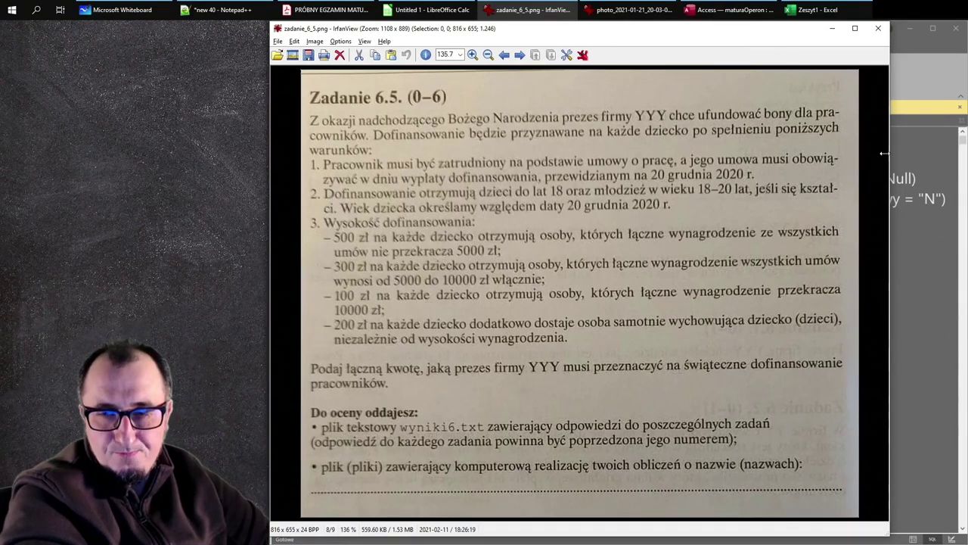
click(913, 540)
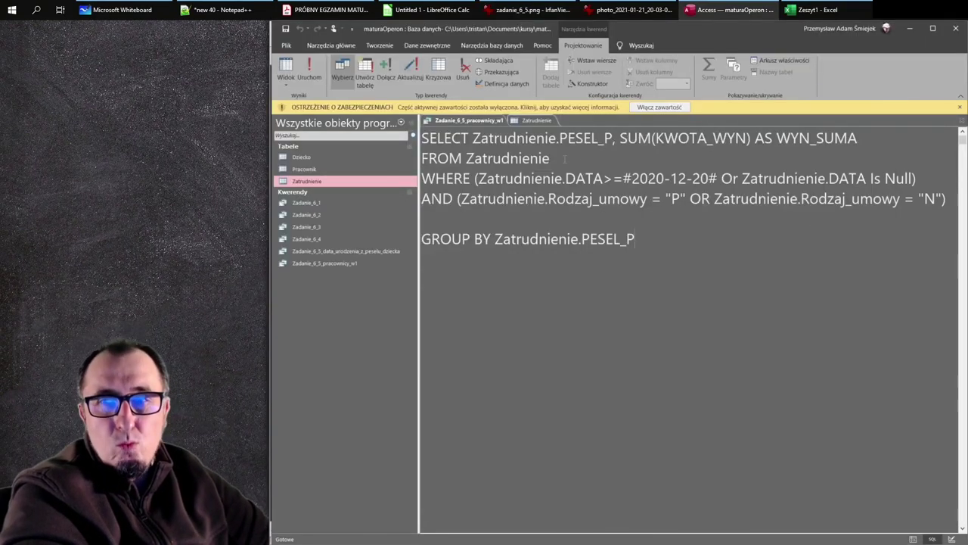
Step: Add a comma after AS WYN_SUMA and, on a new line of the SELECT, begin the expression IIF( WYN_SUMA <5000
text(,)
key(Return)
key(Return)
key(Return)
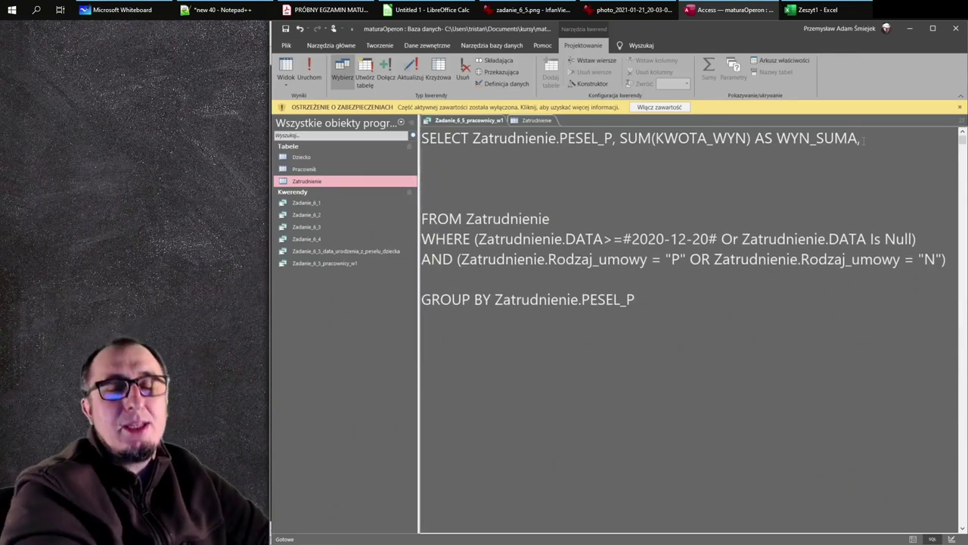
text(IIF()
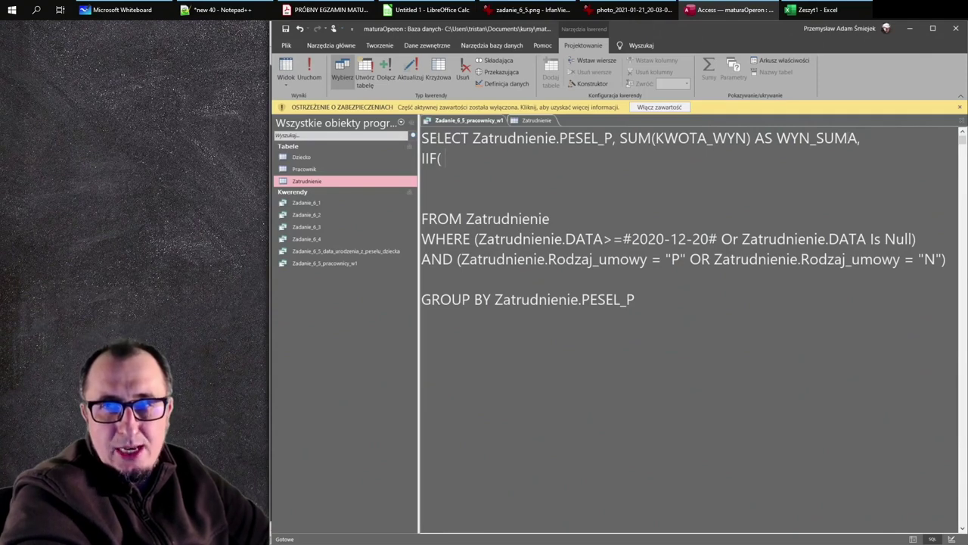
drag(860, 139, 780, 139)
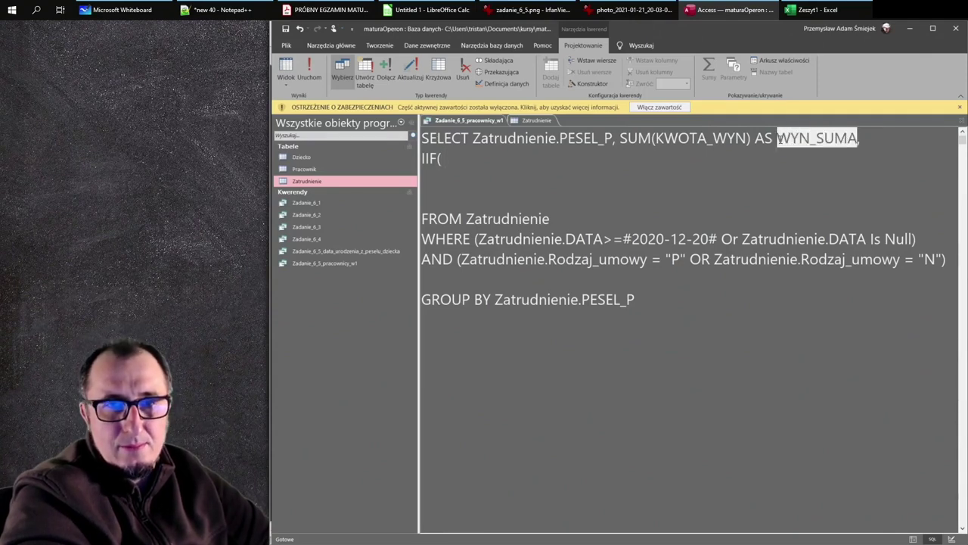
key(ctrl+c)
click(445, 159)
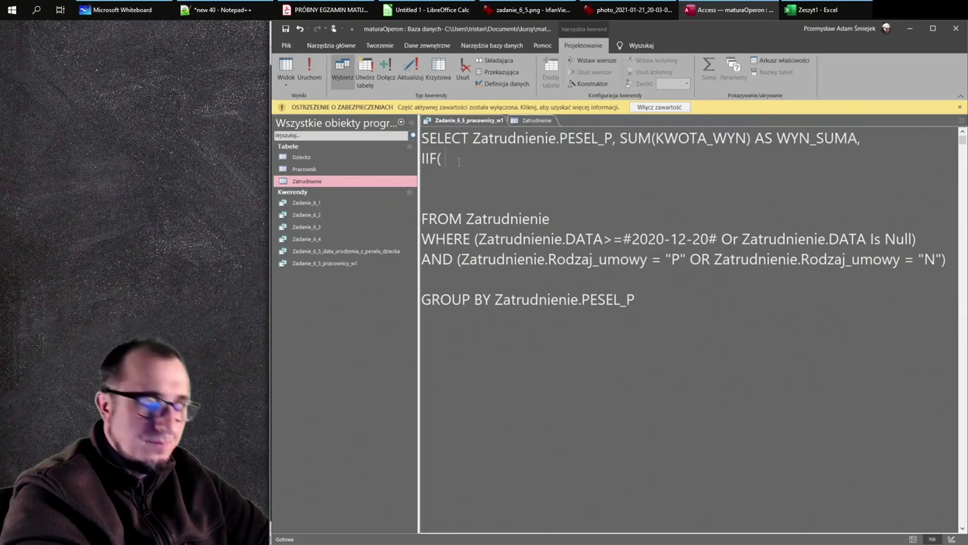
key(ctrl+v)
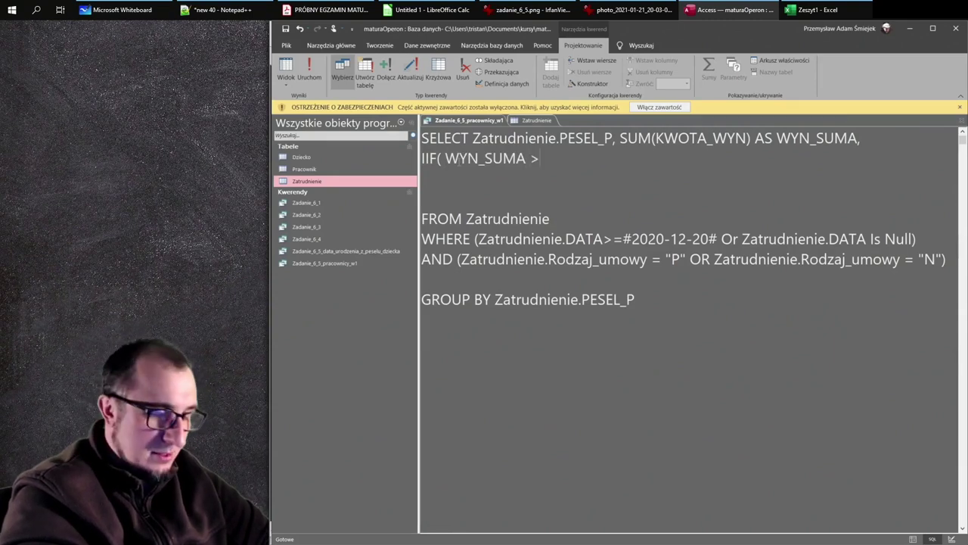
key(BackSpace)
text(<5000)
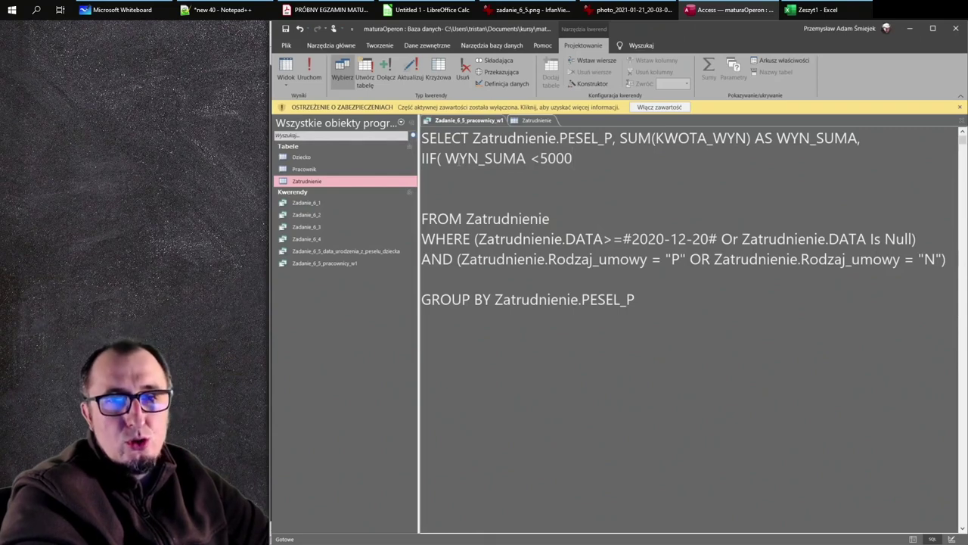
Step: Complete the IIF expression with the results 1 and 666, close it, and alias it AS przedzial
text(, ")
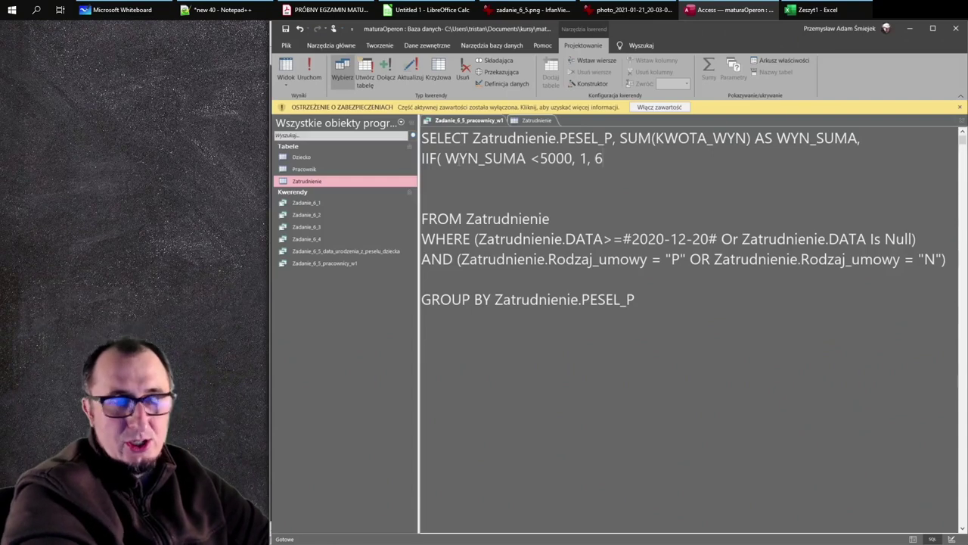
text(66)
text( ) a)
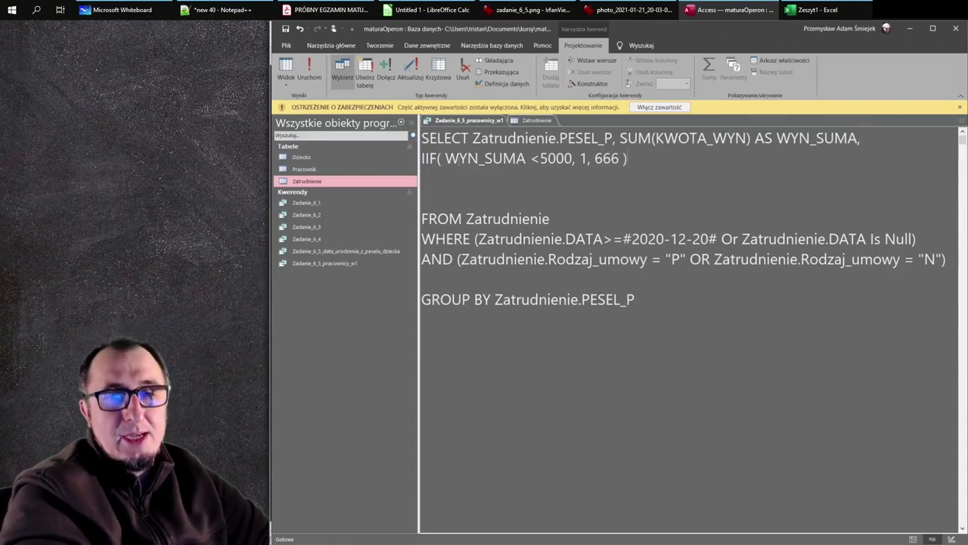
text(s)
key(BackSpace)
key(BackSpace)
text(AS prec)
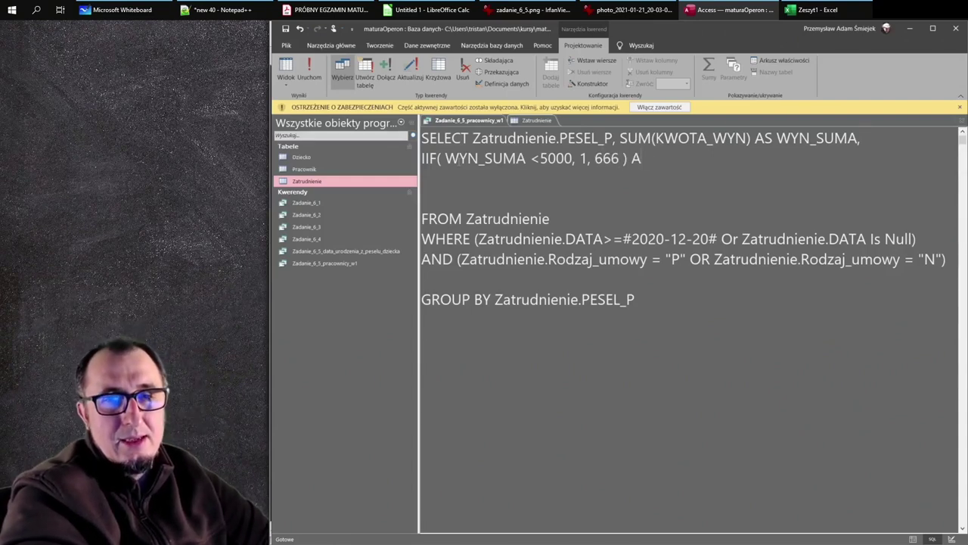
key(BackSpace)
key(BackSpace)
key(BackSpace)
key(BackSpace)
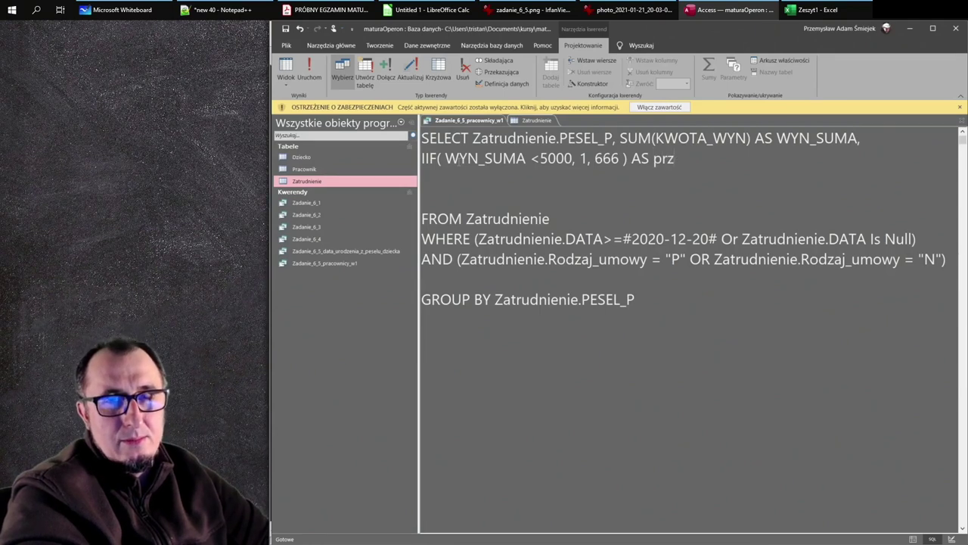
text(przedzial)
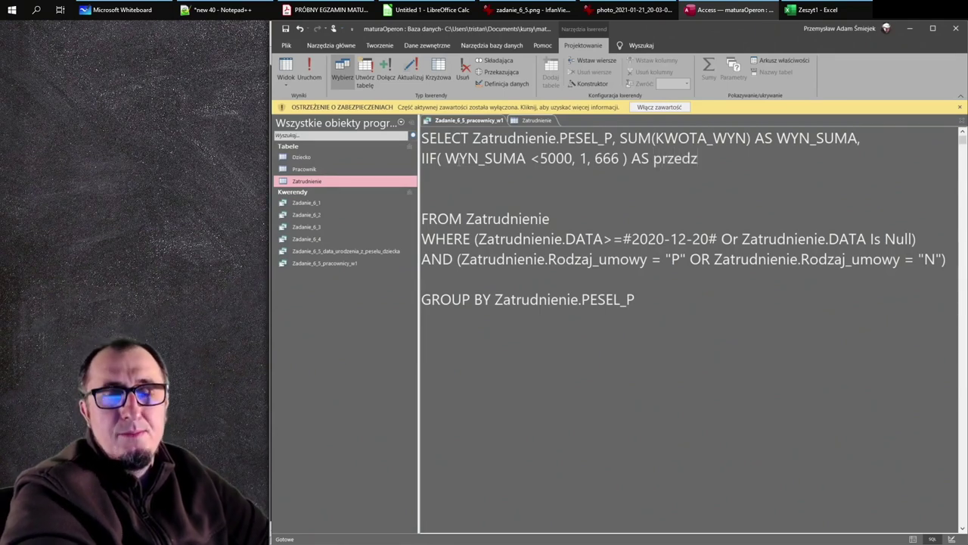
Step: Run the query, compare the przedzial values with WYN_SUMA in several records, including the 5000 one, and return to the SQL
click(313, 82)
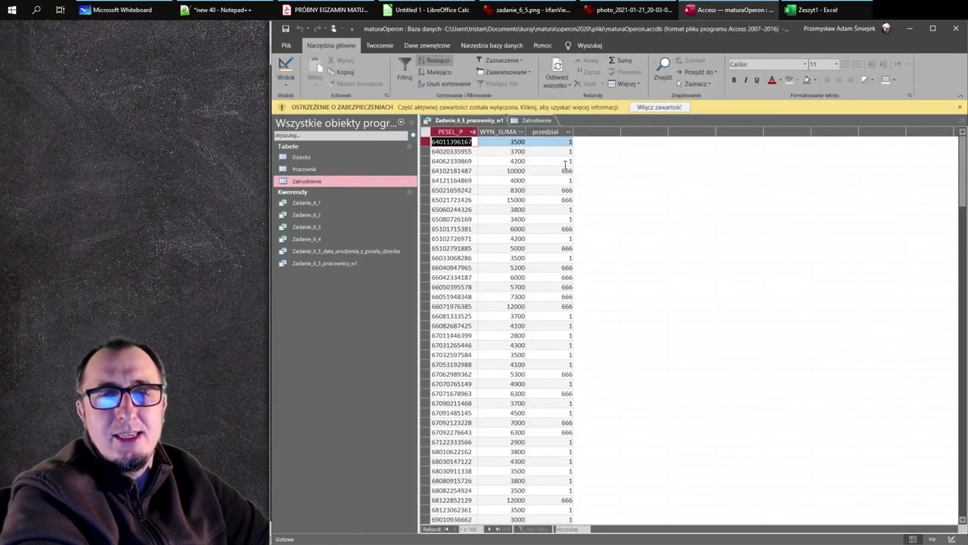
double_click(566, 171)
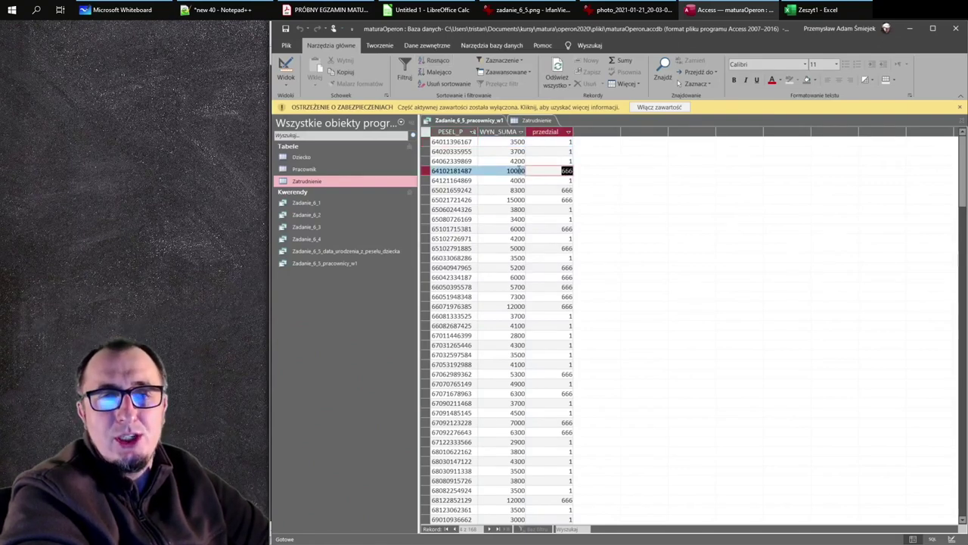
click(519, 199)
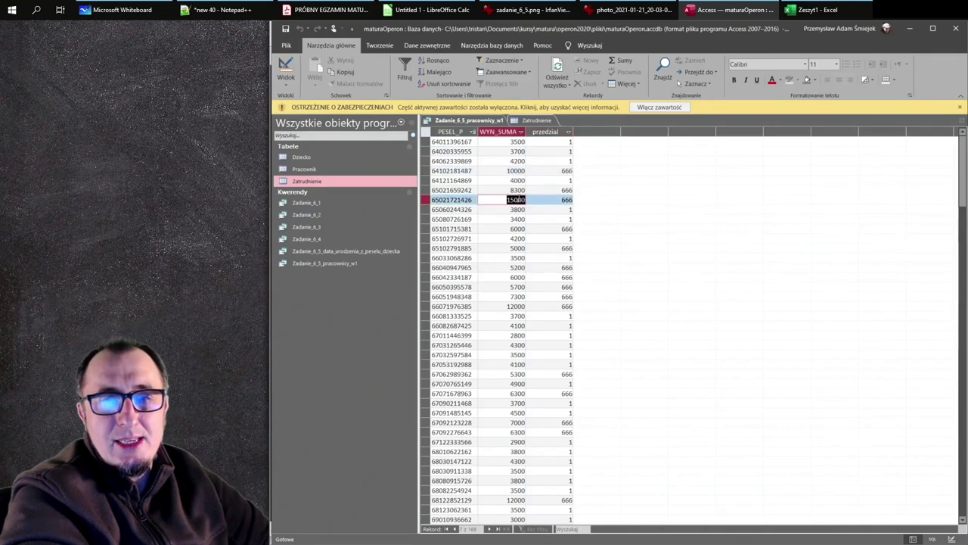
click(521, 248)
double_click(519, 248)
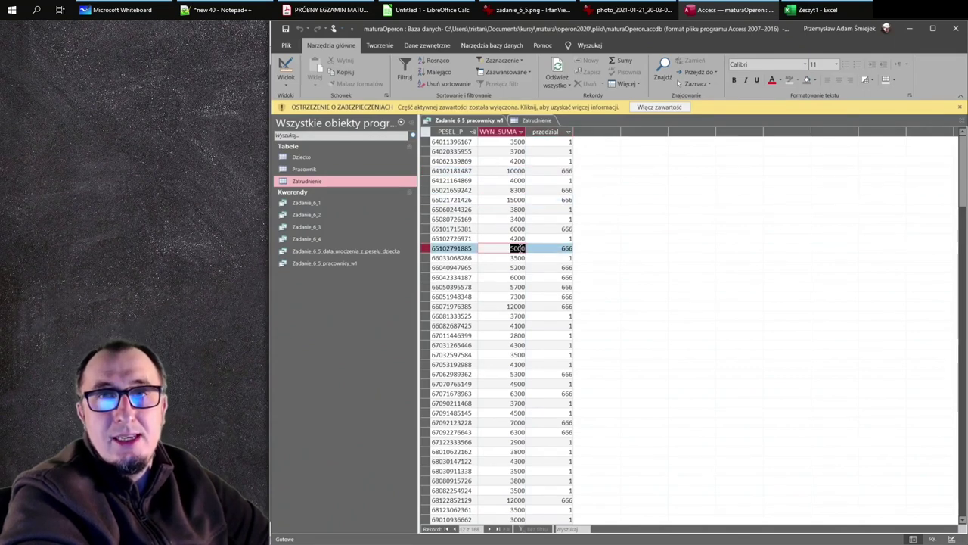
click(516, 122)
click(490, 123)
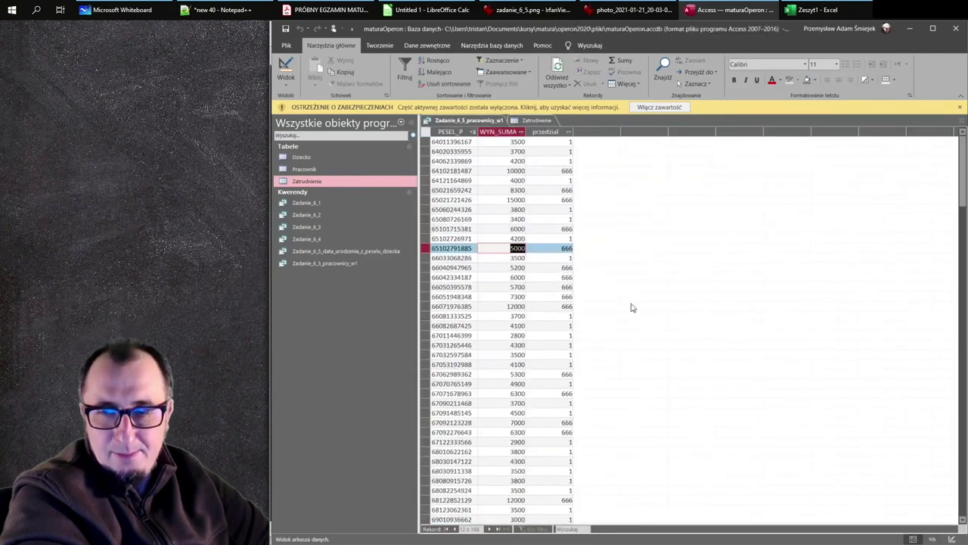
click(932, 538)
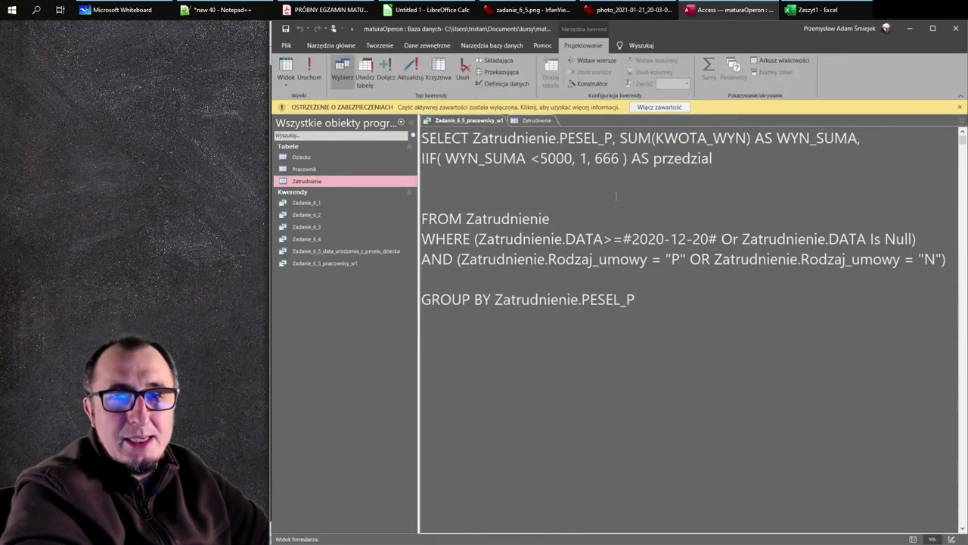
Step: Replace the placeholder 666 with blank lines and the start of a nested IIF( inside the przedzial expression
double_click(607, 158)
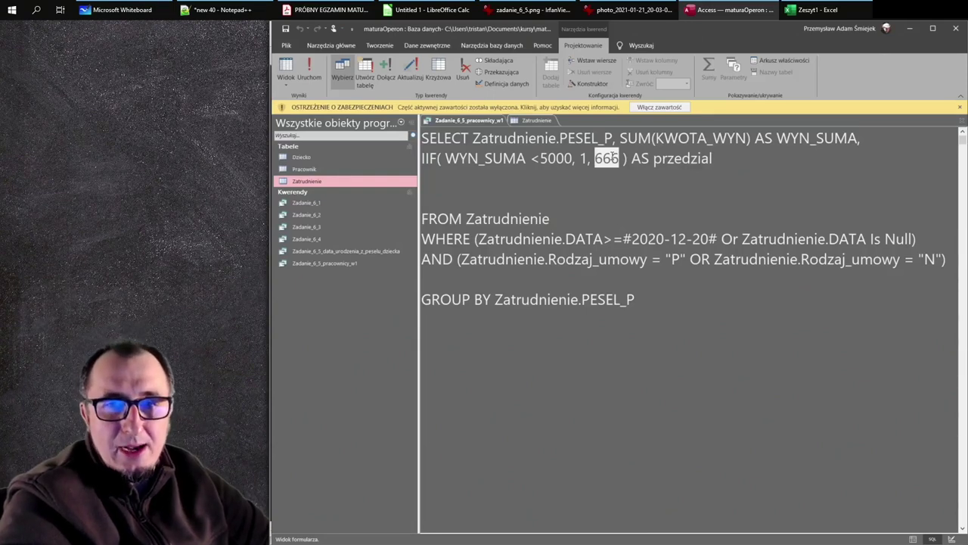
key(Return)
key(Return)
key(Return)
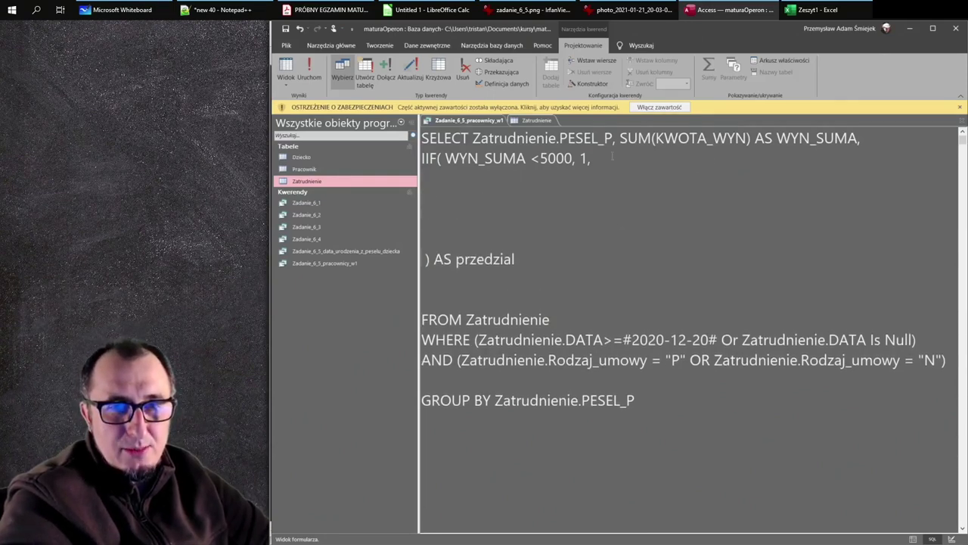
text(666)
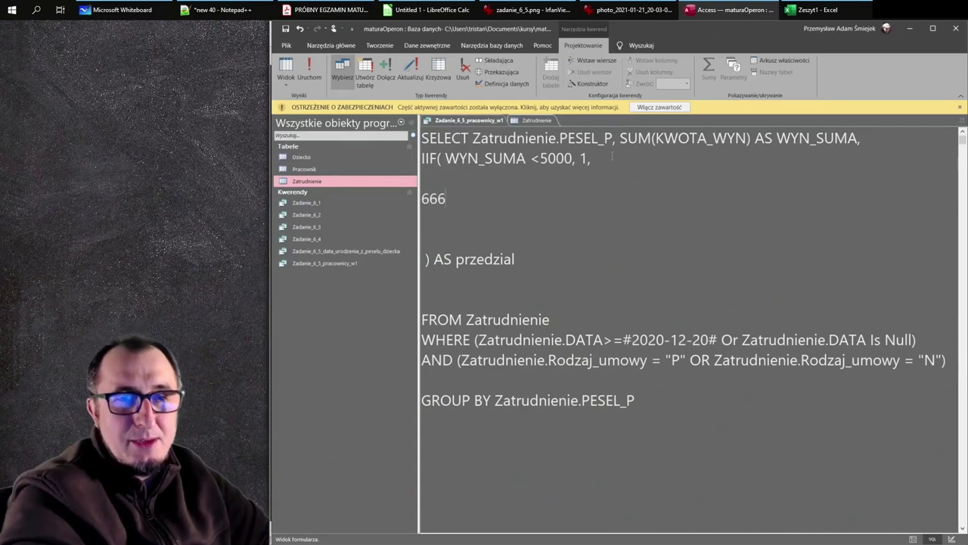
key(BackSpace)
key(BackSpace)
key(BackSpace)
text(IIF()
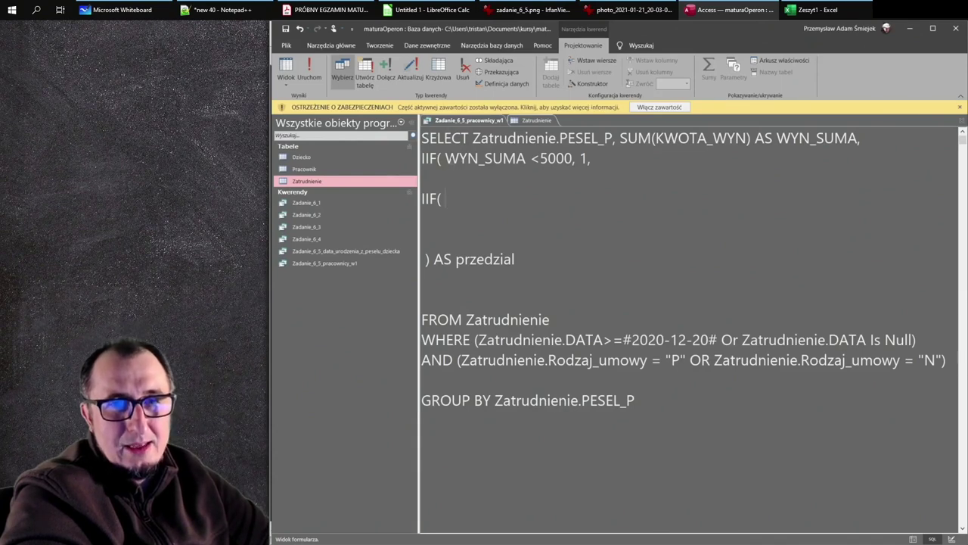
Step: Write the nested IIF condition as WYN_SUMA <= 10000, checking the threshold in the zadanie_6_5.png image
drag(447, 159, 523, 160)
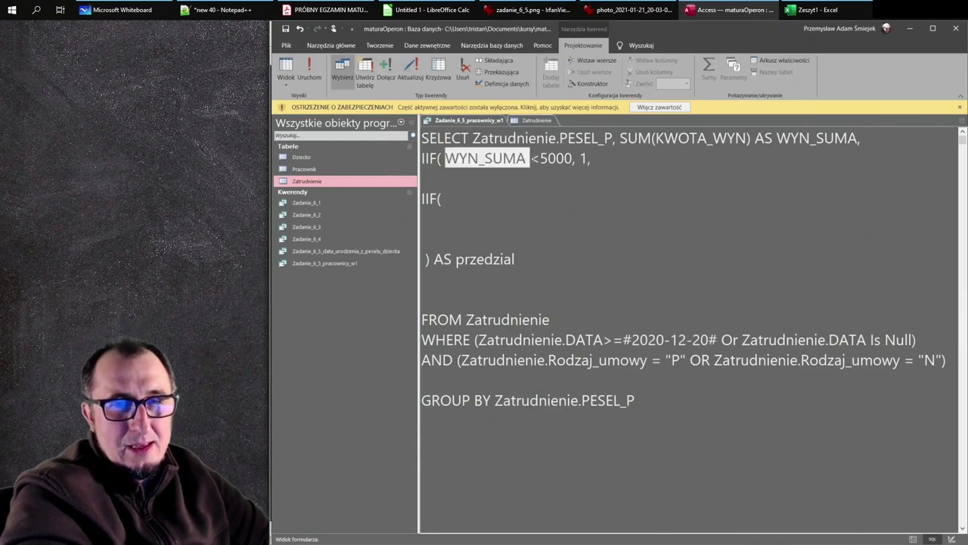
click(458, 201)
key(ctrl+v)
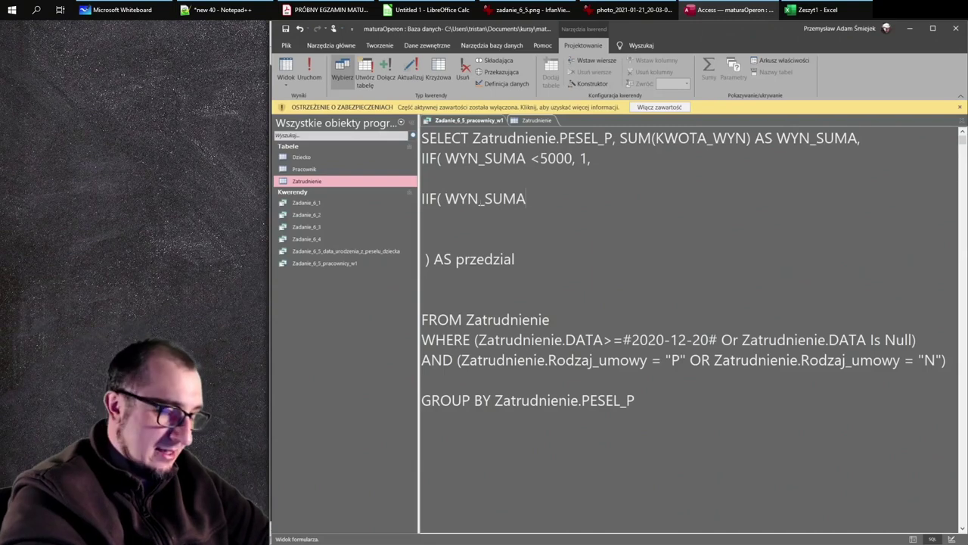
text(<)
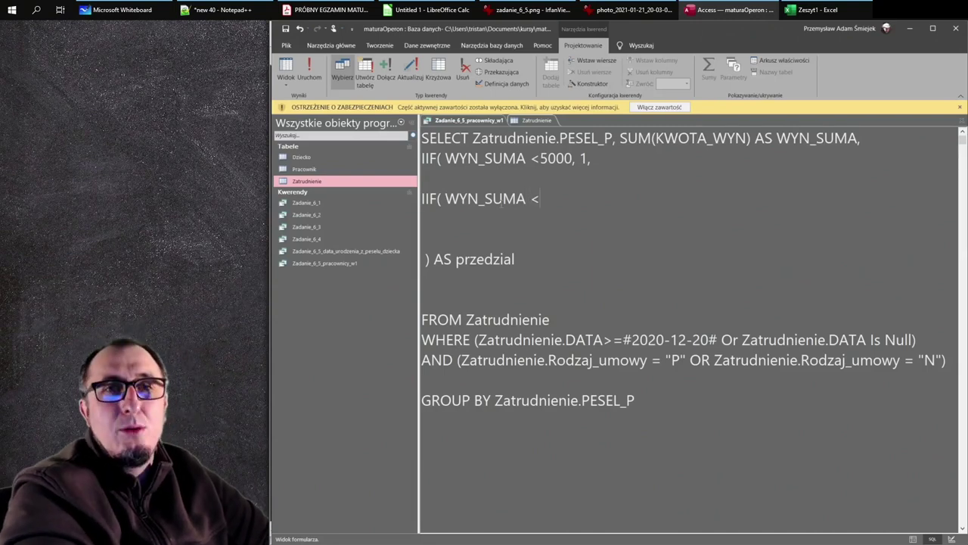
click(527, 10)
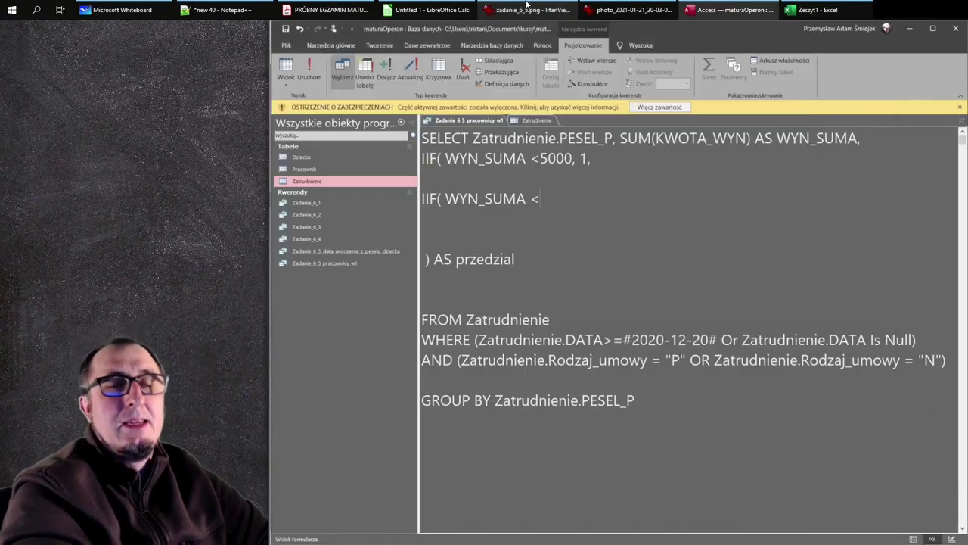
click(528, 8)
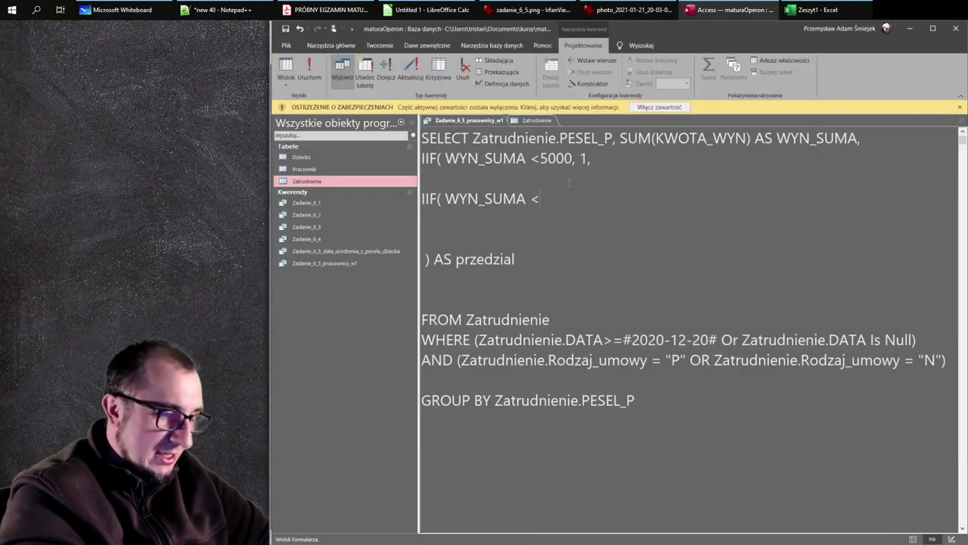
text(= 10000)
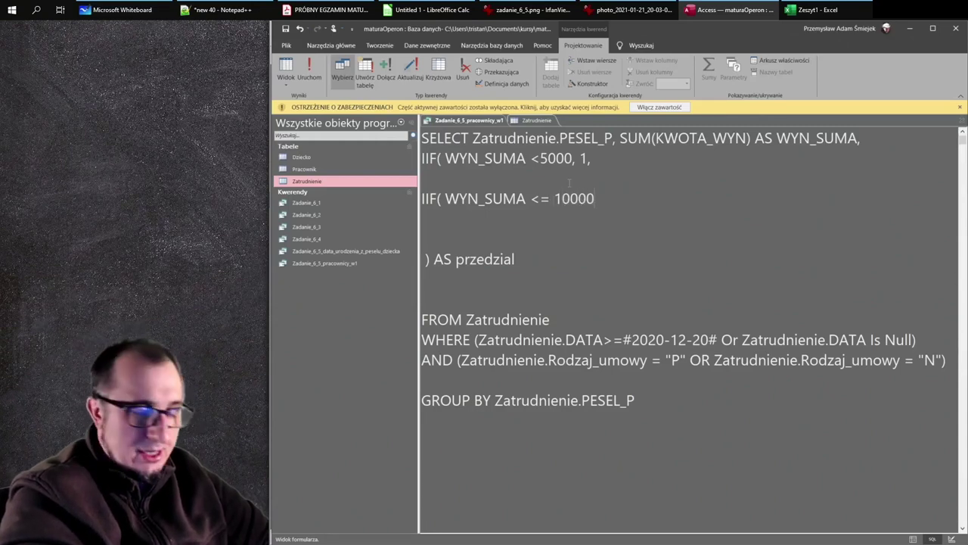
Step: Give the nested IIF the results 2 and 3 and close its parenthesis
text(, 2)
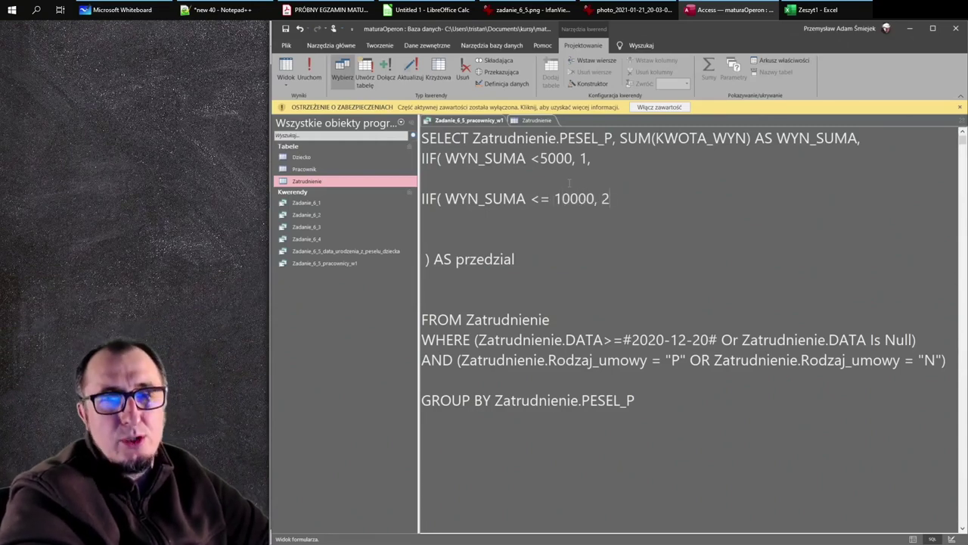
text( , 2)
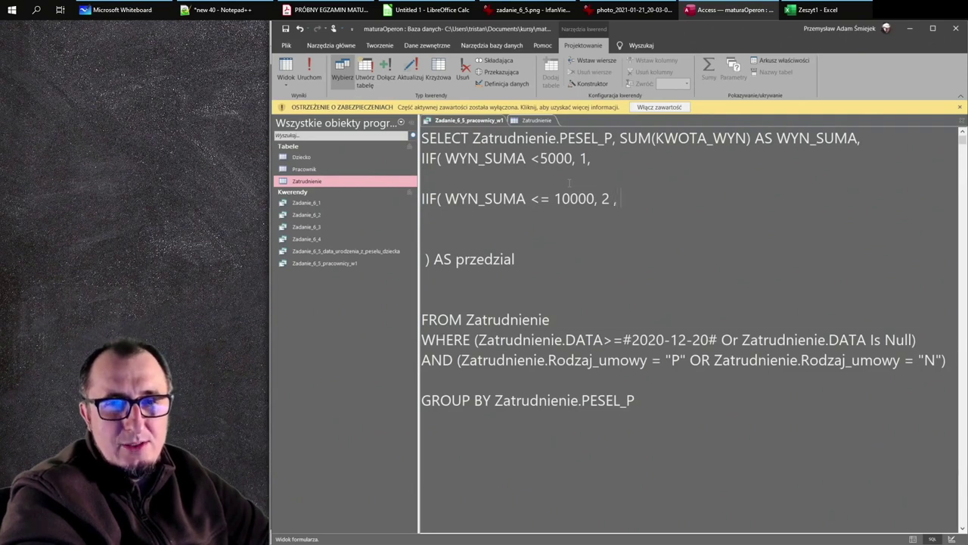
key(BackSpace)
text(3)
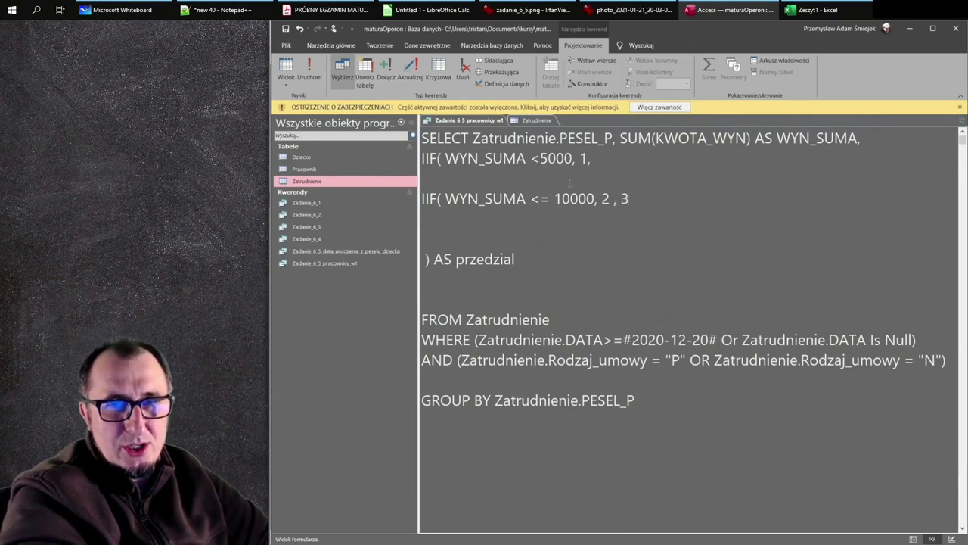
text( ))
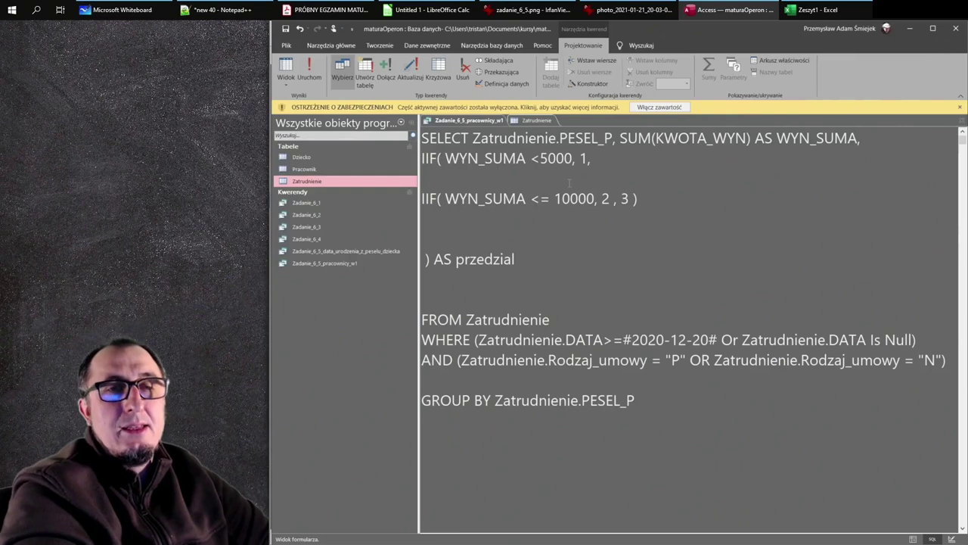
Step: Run the query and check the przedzial values for the records with WYN_SUMA of 15000, 8300 and 10000
click(286, 70)
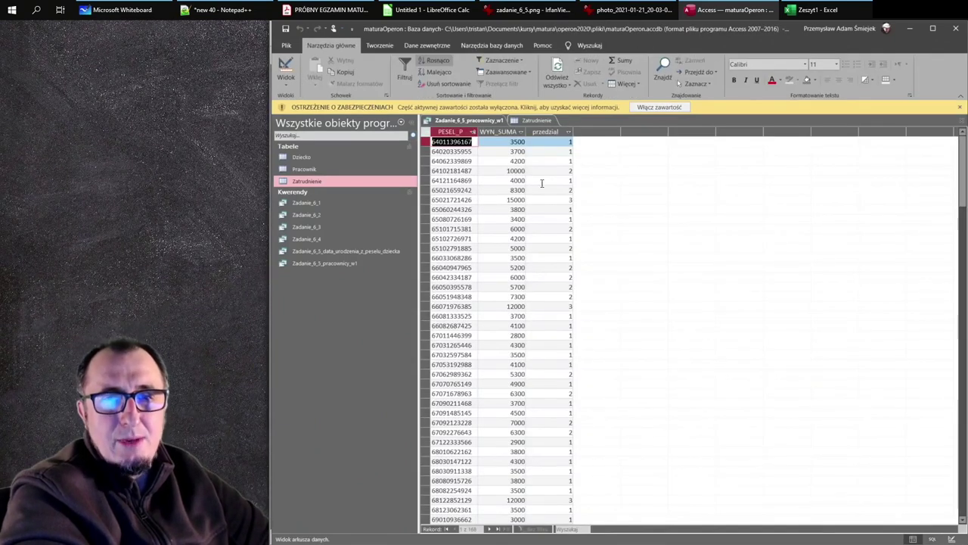
click(546, 199)
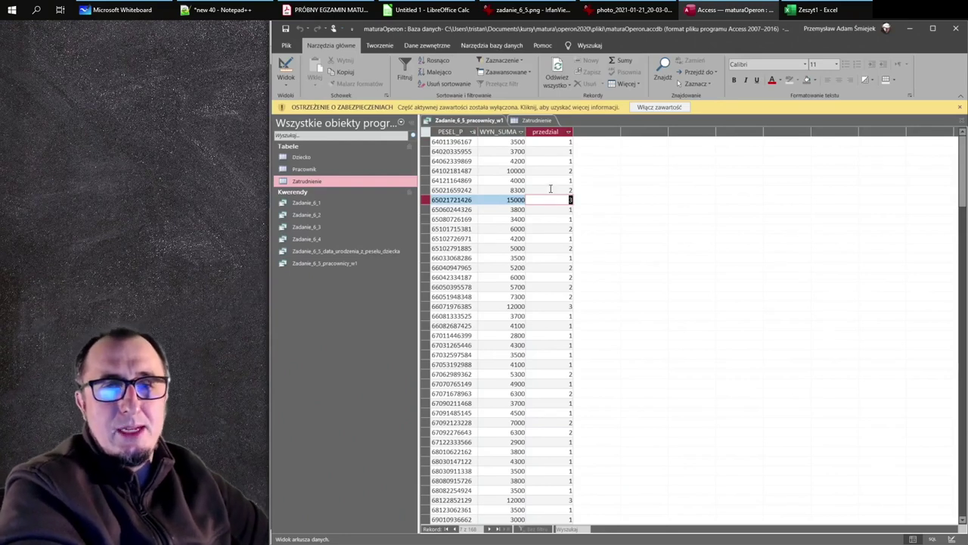
click(550, 189)
click(546, 171)
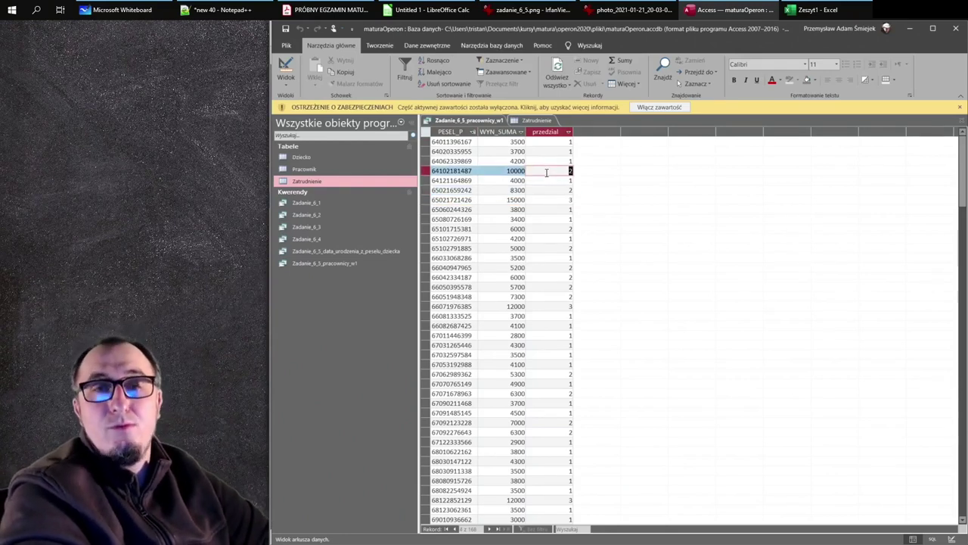
double_click(570, 171)
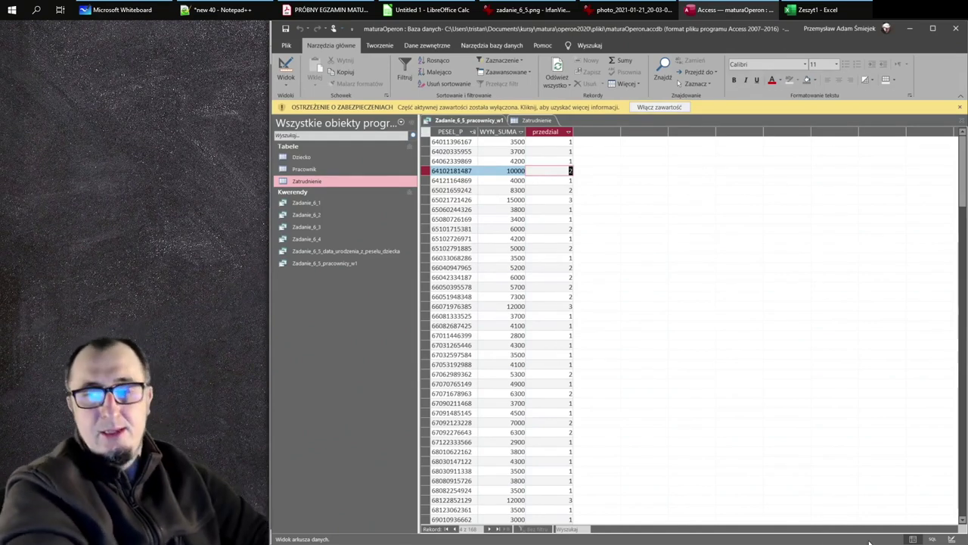
Step: In the query's SQL, remove one blank line after the nested IIF and insert three blank lines before FROM
click(933, 539)
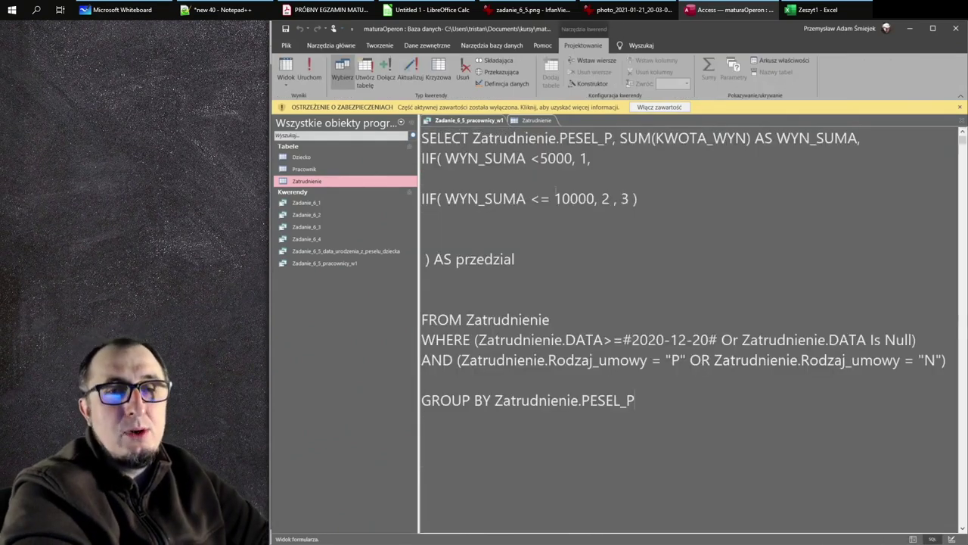
key(Delete)
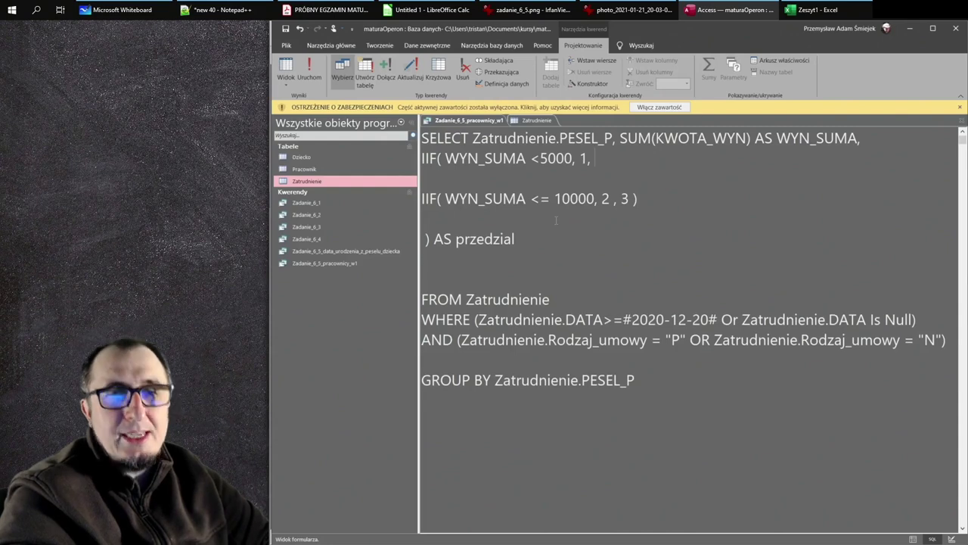
key(Return)
key(Return)
key(Return)
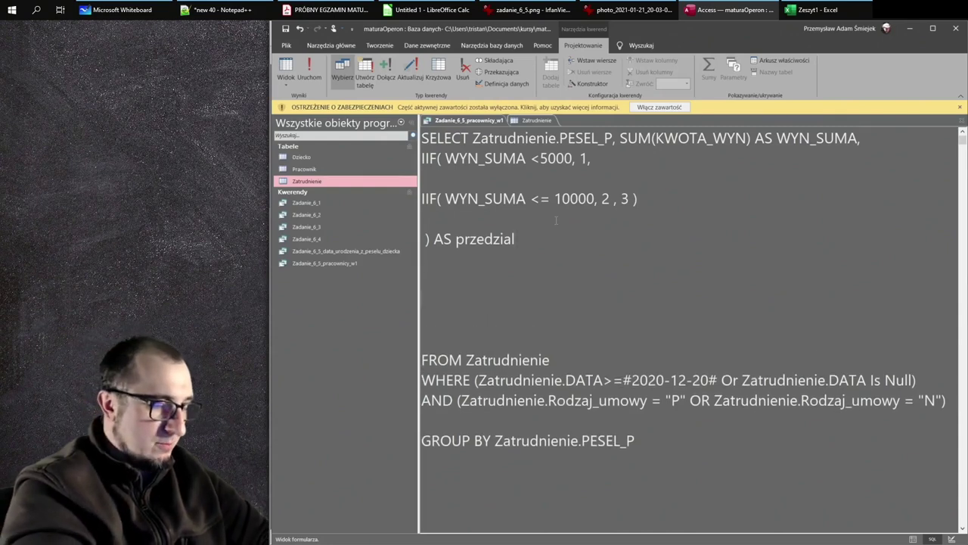
Step: Below the przedzial expression, write the pseudocode line "if WYN_SUMA <5000:", copying the condition from the first IIF
text(if()
key(BackSpace)
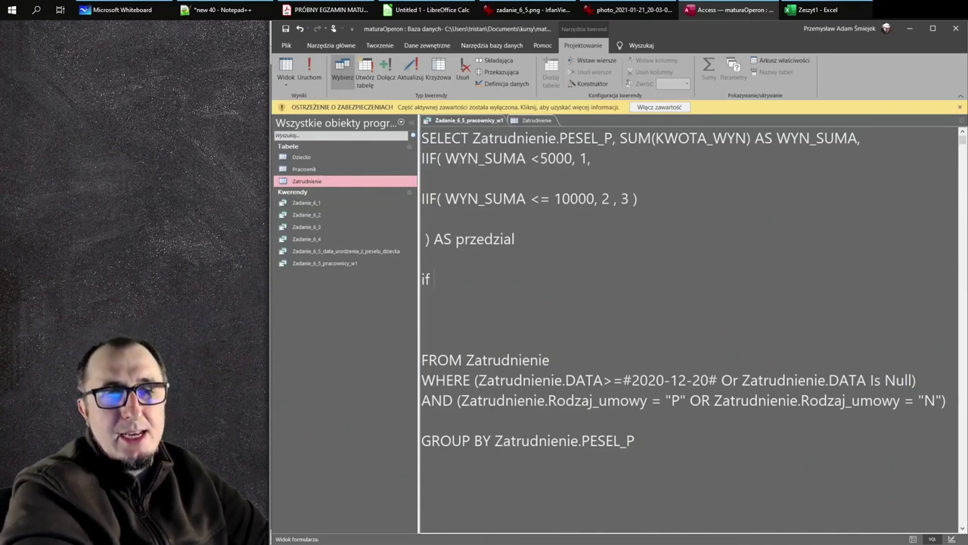
drag(445, 158, 573, 158)
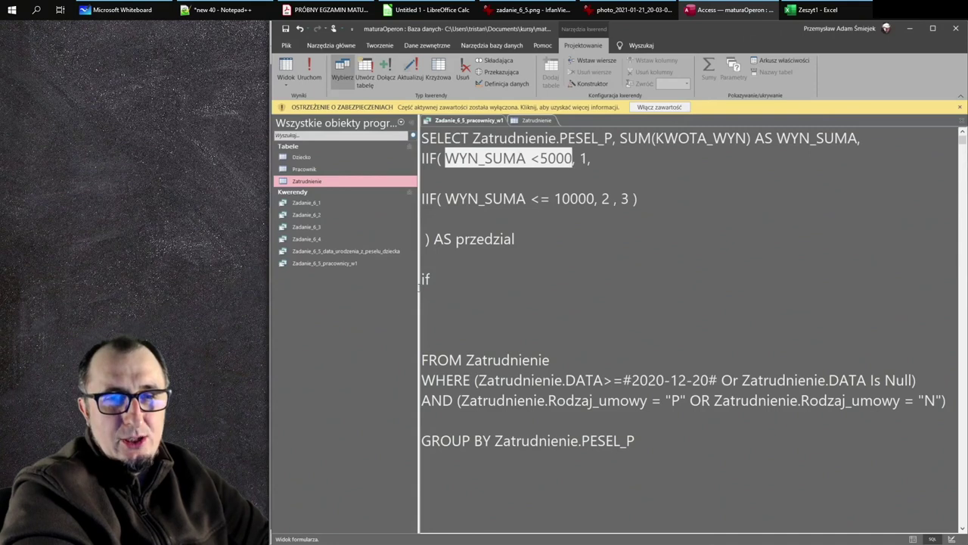
key(ctrl+c)
click(465, 278)
key(ctrl+v)
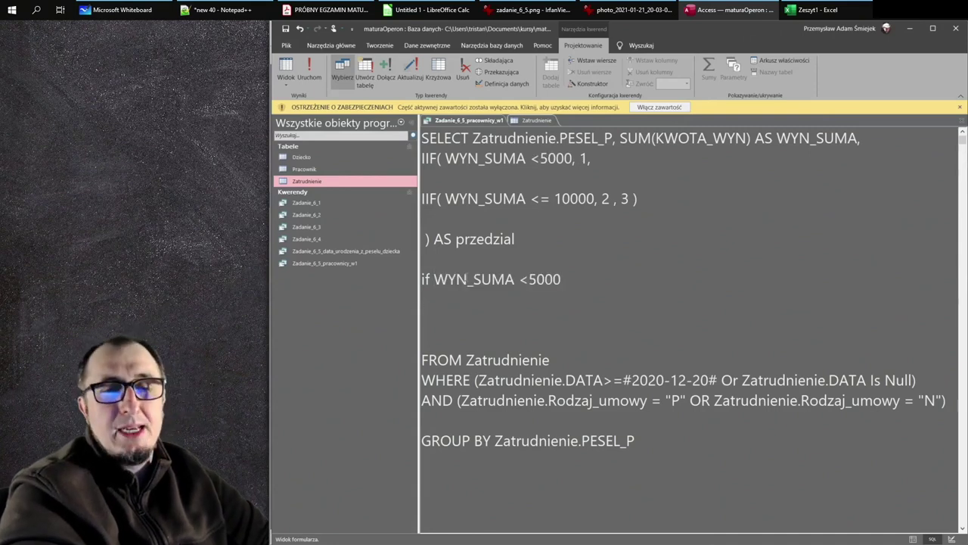
text(:)
key(Return)
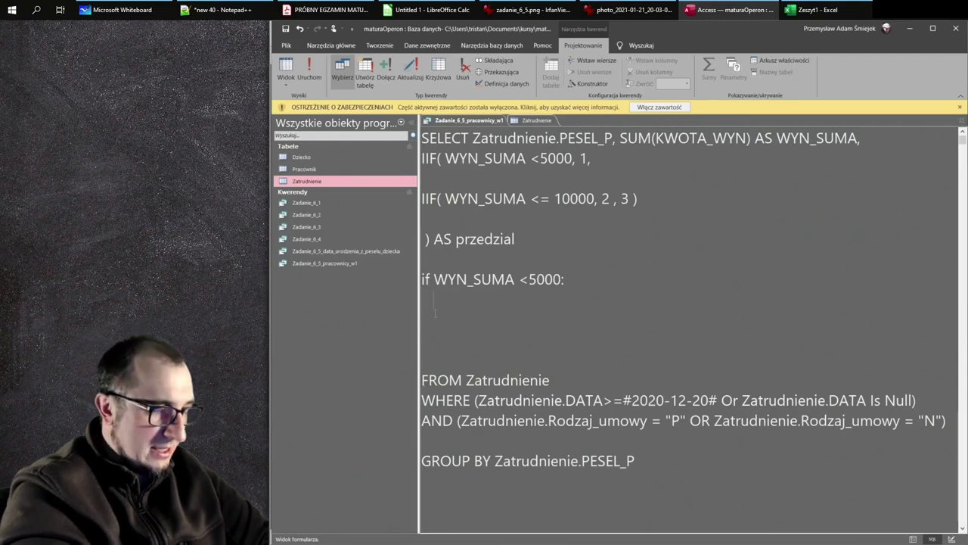
Step: Add the indented line print( 1 ) under the pseudocode if, followed by an else: line
text(prin)
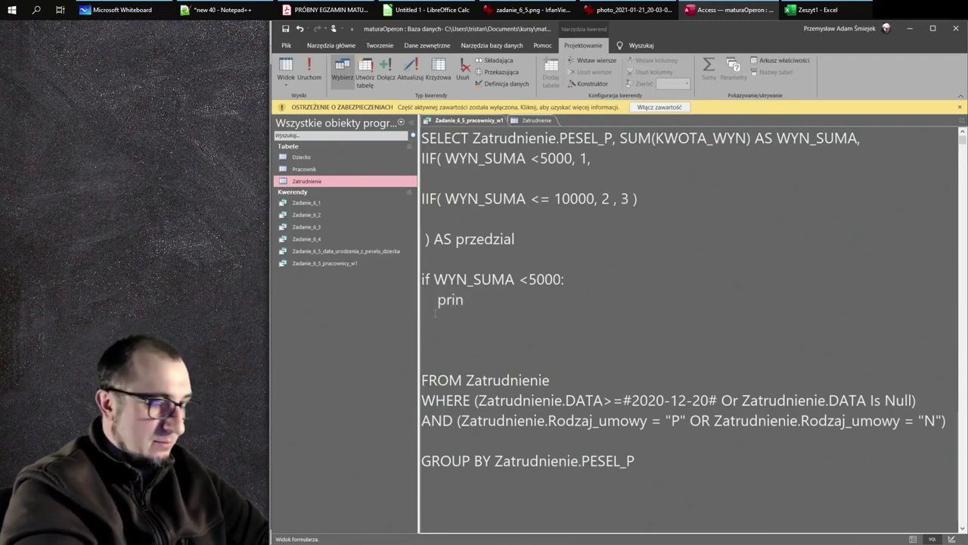
text(t( 1)
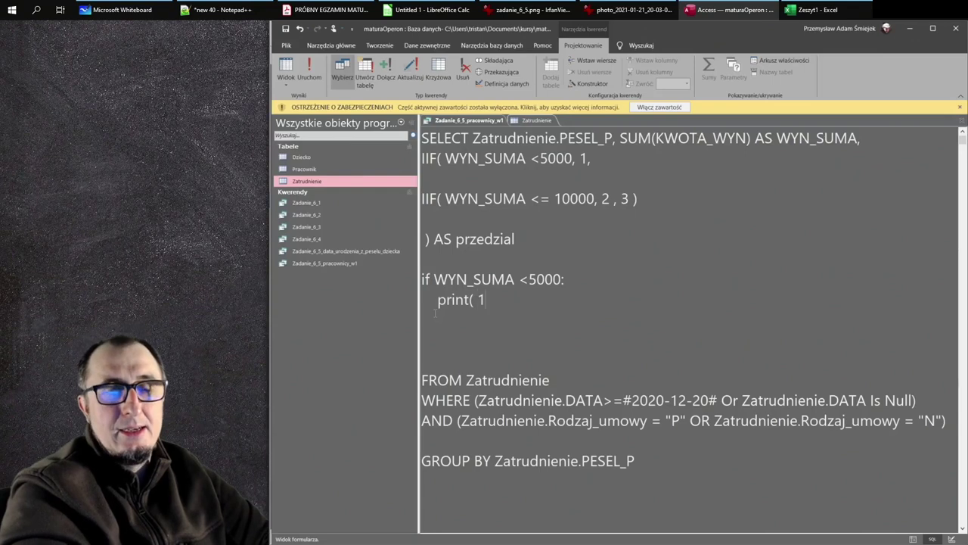
text( ))
key(Return)
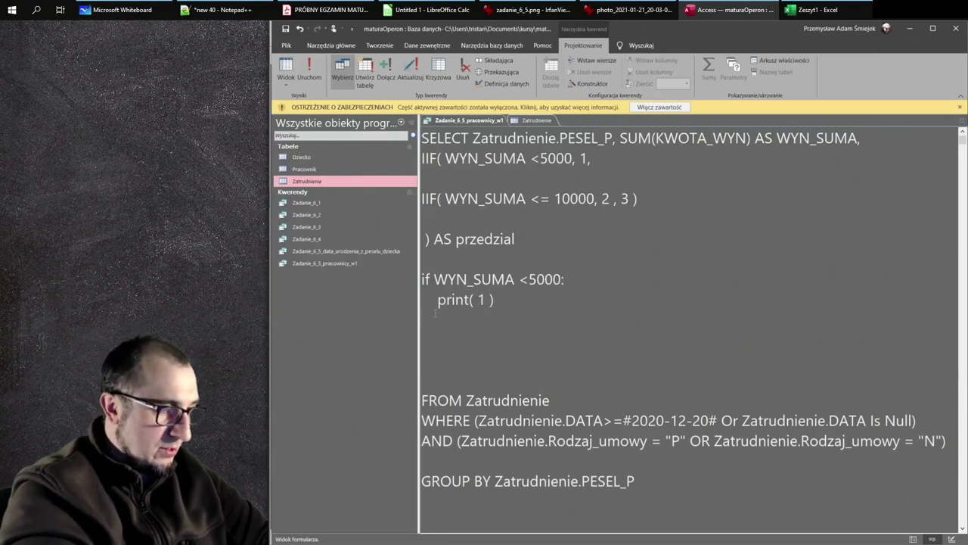
text(else:)
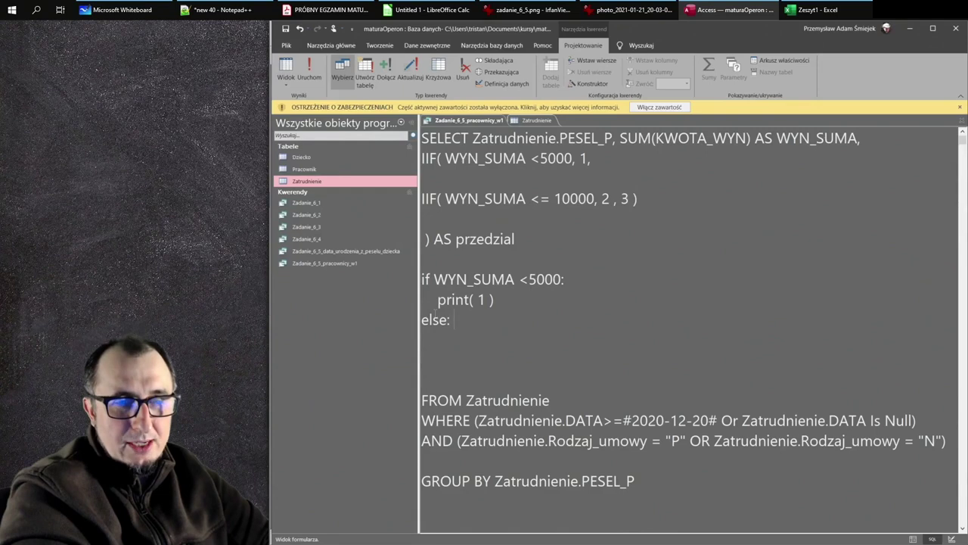
key(Return)
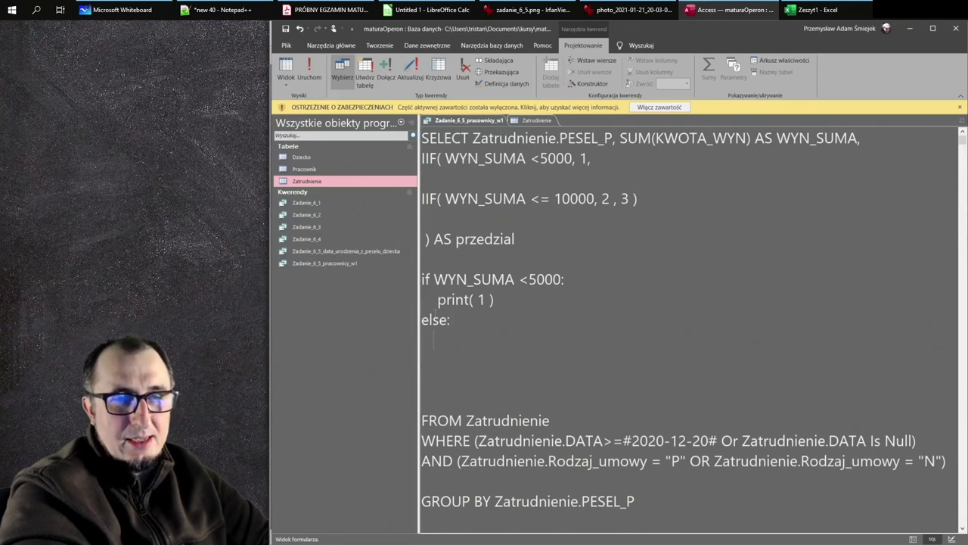
Step: Write the nested pseudocode line "if( WYN_SUMA <10000 ):" indented under else:
text(if)
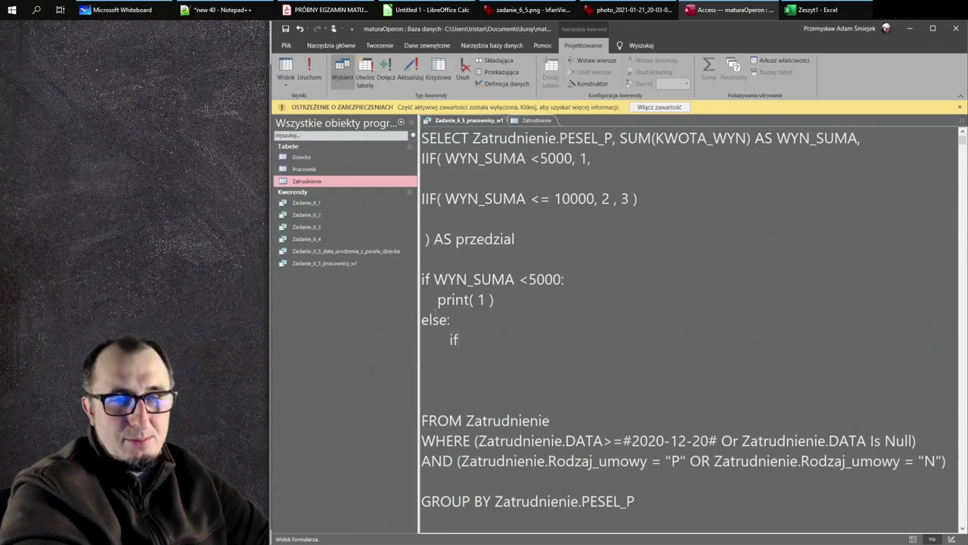
key(BackSpace)
key(BackSpace)
key(BackSpace)
text(if()
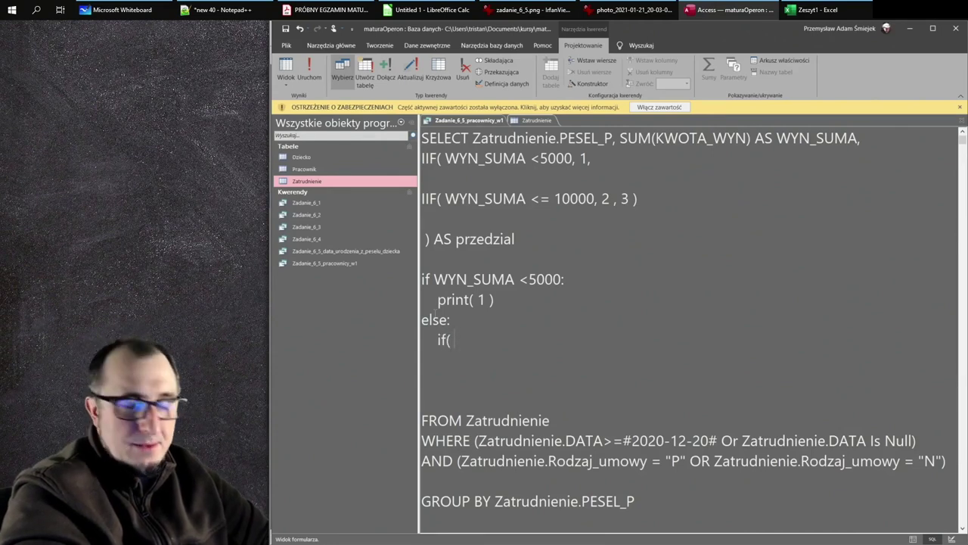
text( wy)
key(BackSpace)
key(BackSpace)
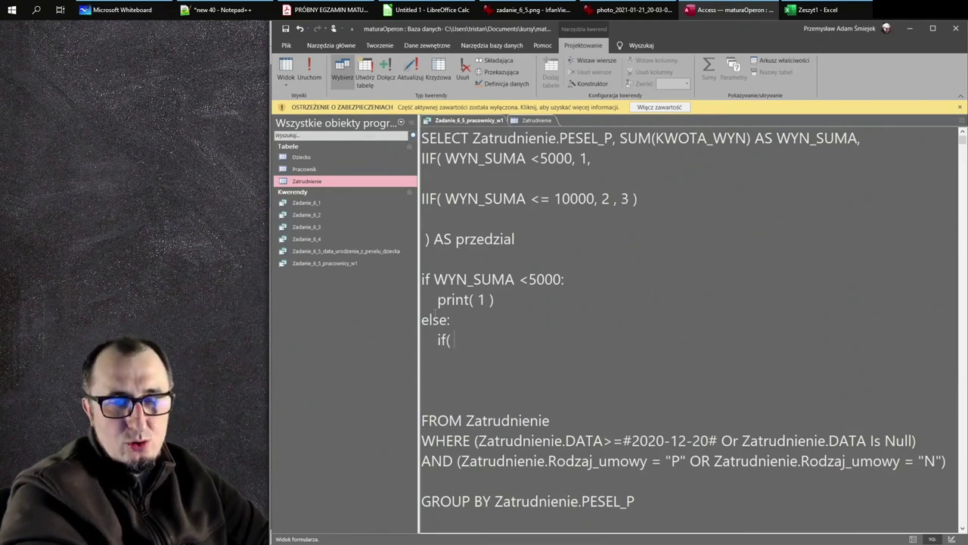
text(WYN_SUMA <5000)
key(Left)
key(Left)
key(Left)
key(Left)
key(BackSpace)
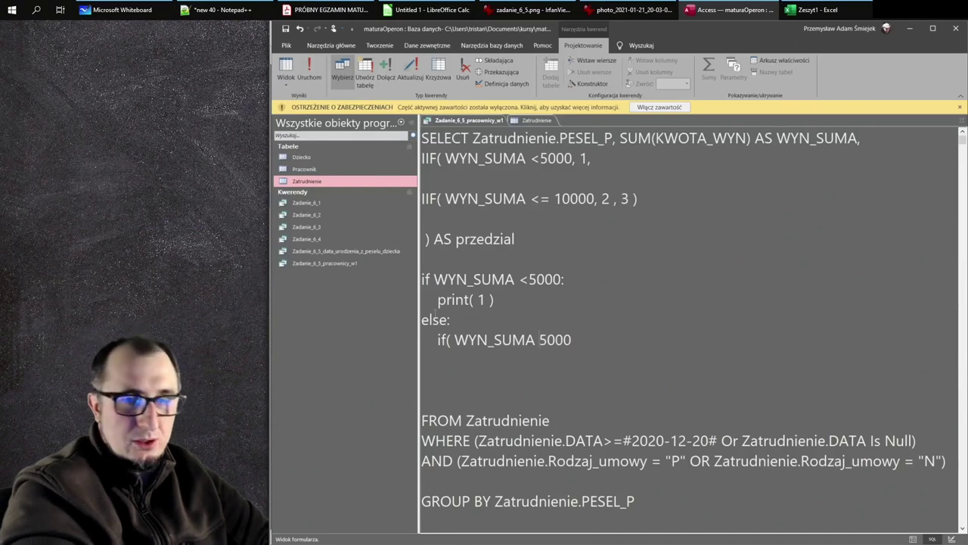
text(100)
key(BackSpace)
key(BackSpace)
key(BackSpace)
text(/<)
key(BackSpace)
key(BackSpace)
text(<)
key(Delete)
text(10000 ):)
key(Return)
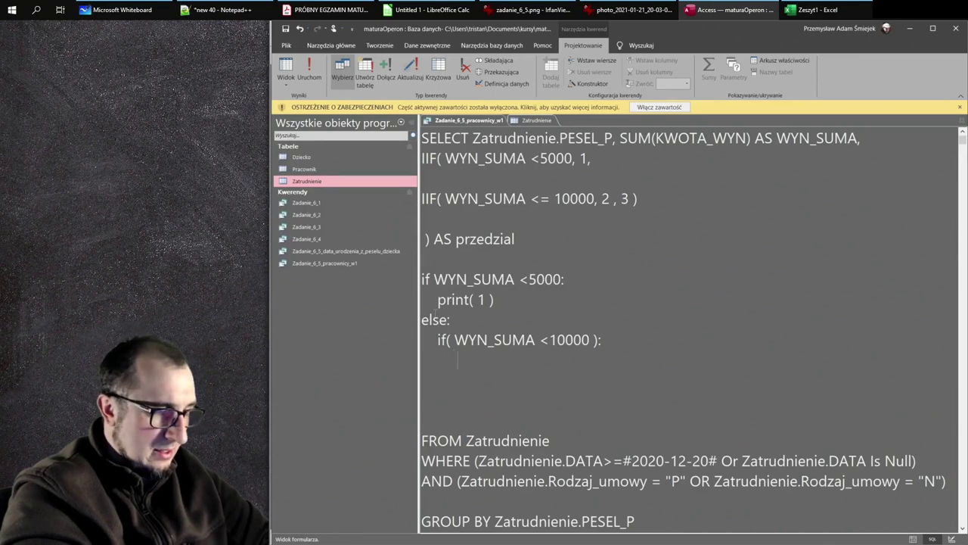
Step: Complete the nested pseudocode if with print( 2 ) and an else: branch containing print( 3 )
text(print()
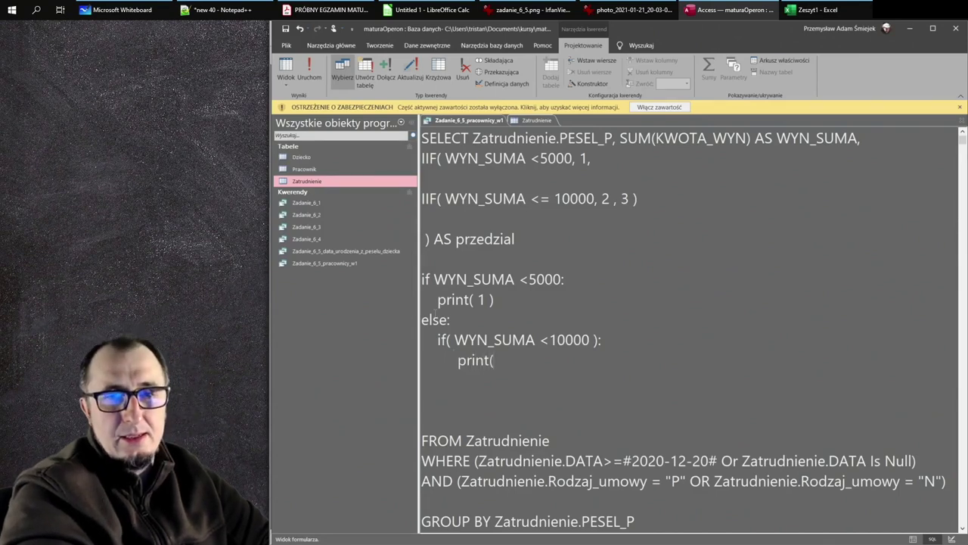
text( 2 ))
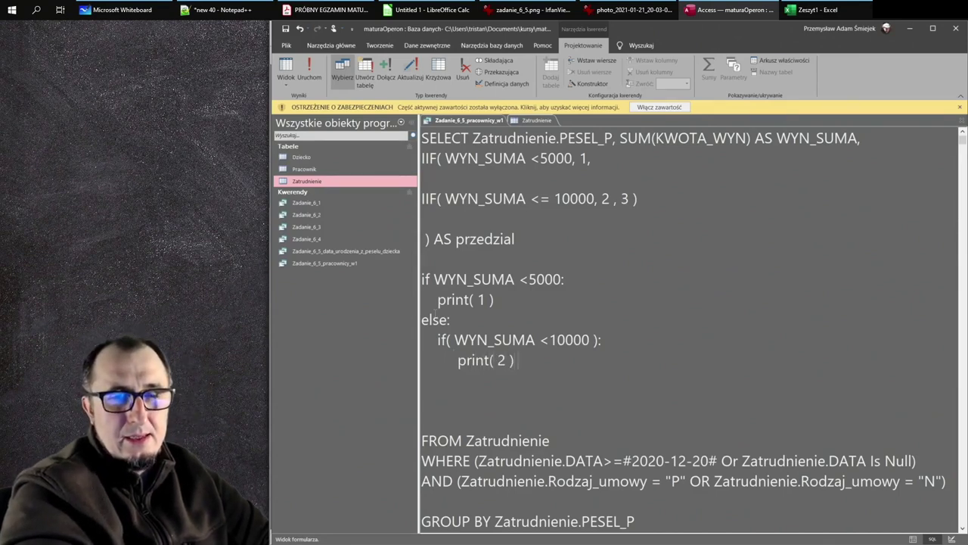
key(Return)
text(else)
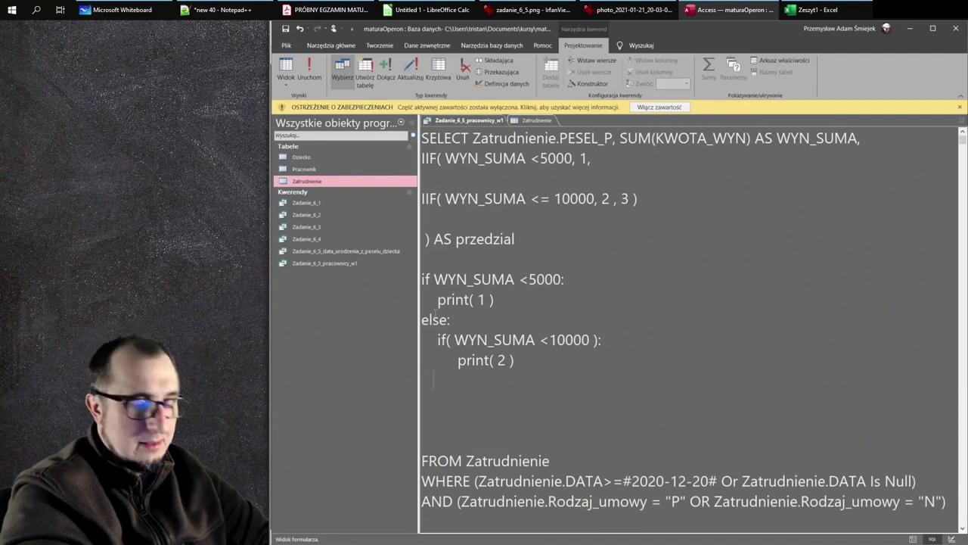
text(:)
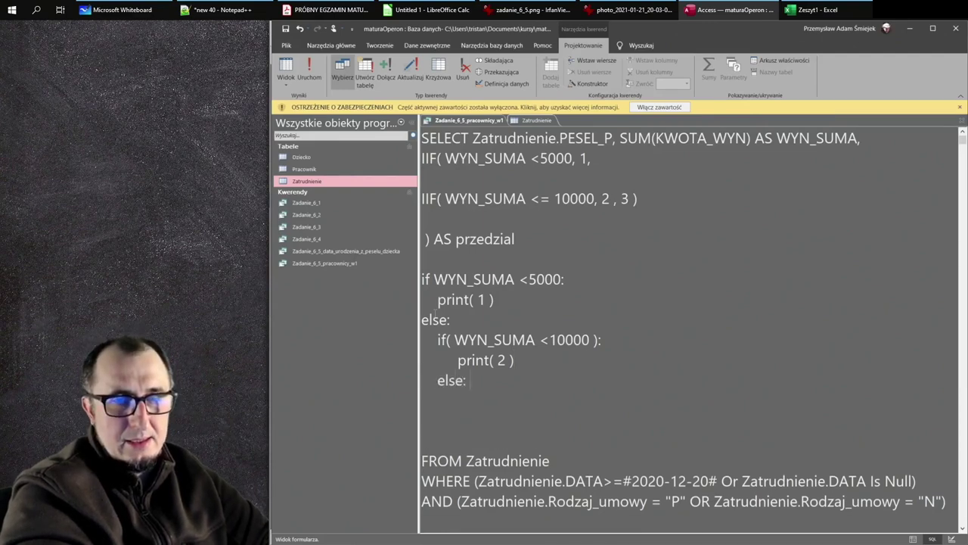
key(Return)
text(print( 3)
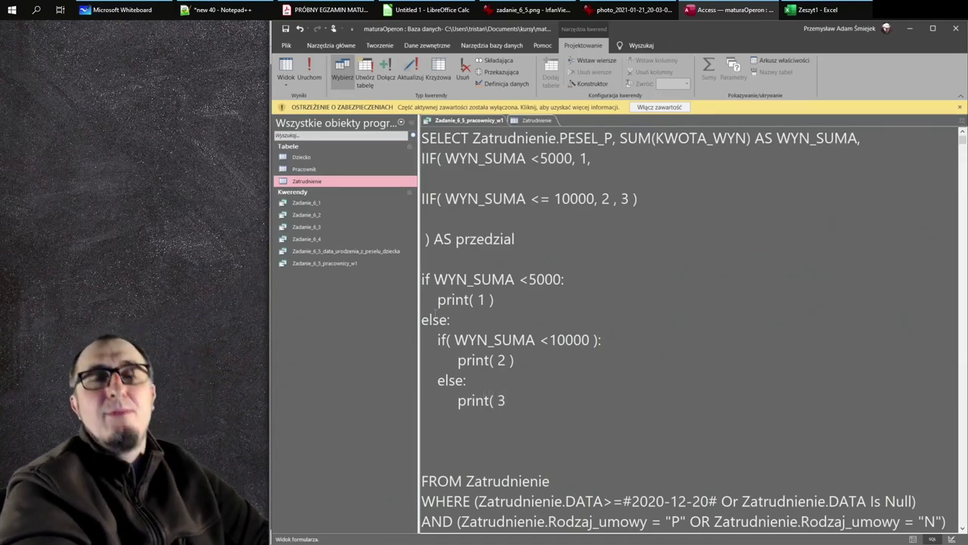
text( ))
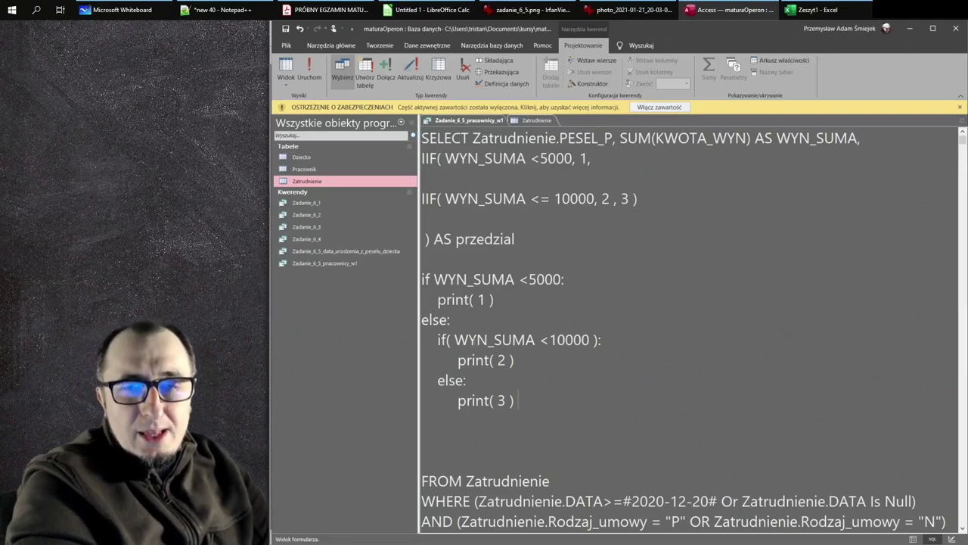
Step: Change the nested pseudocode condition to WYN_SUMA <=10000
drag(520, 400, 383, 274)
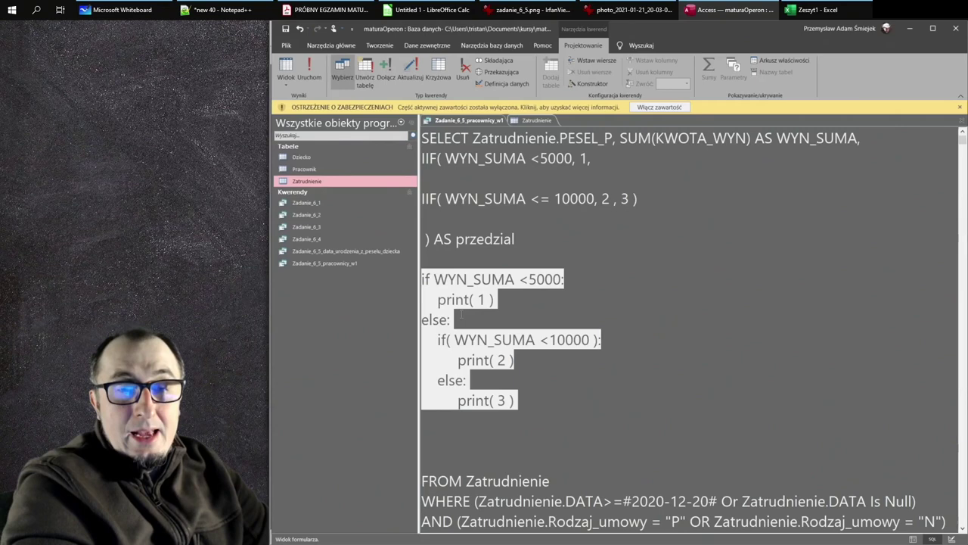
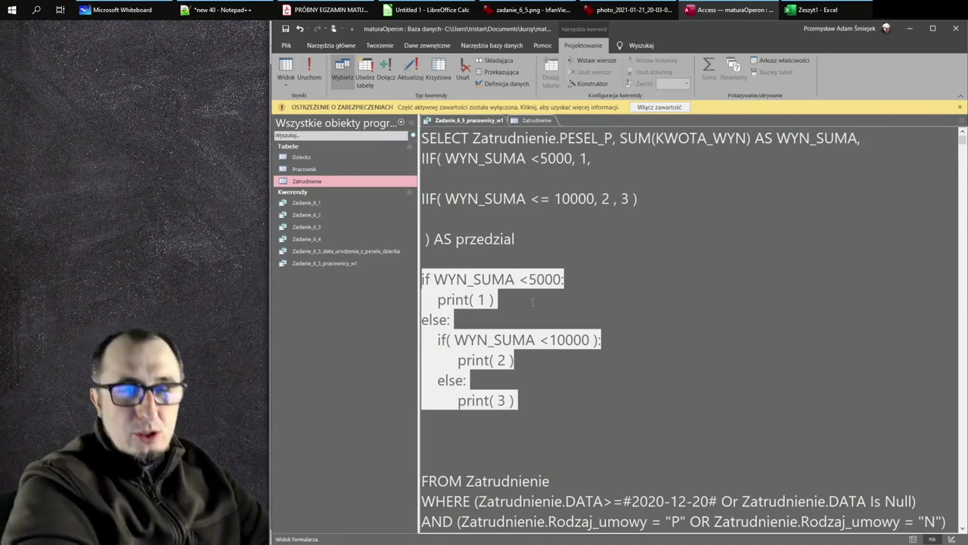
click(546, 340)
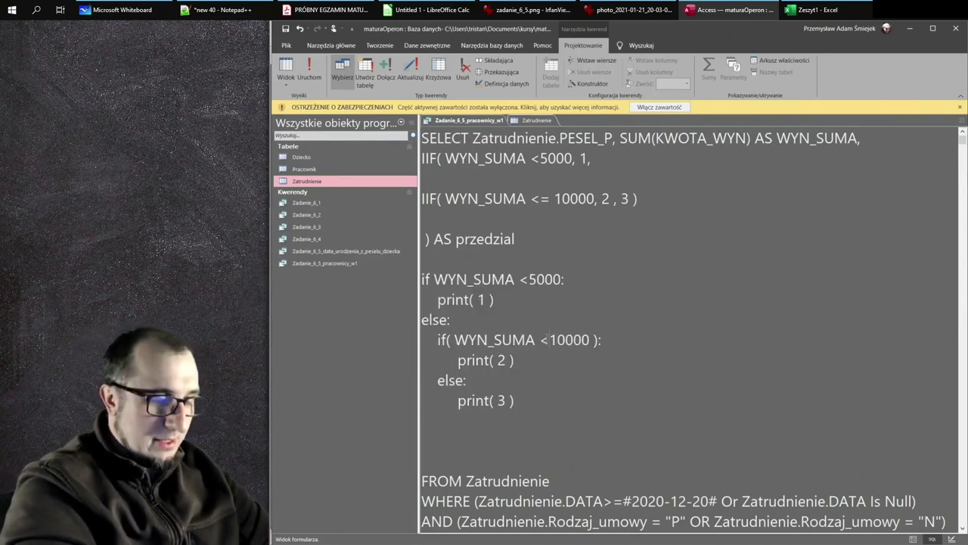
text(=)
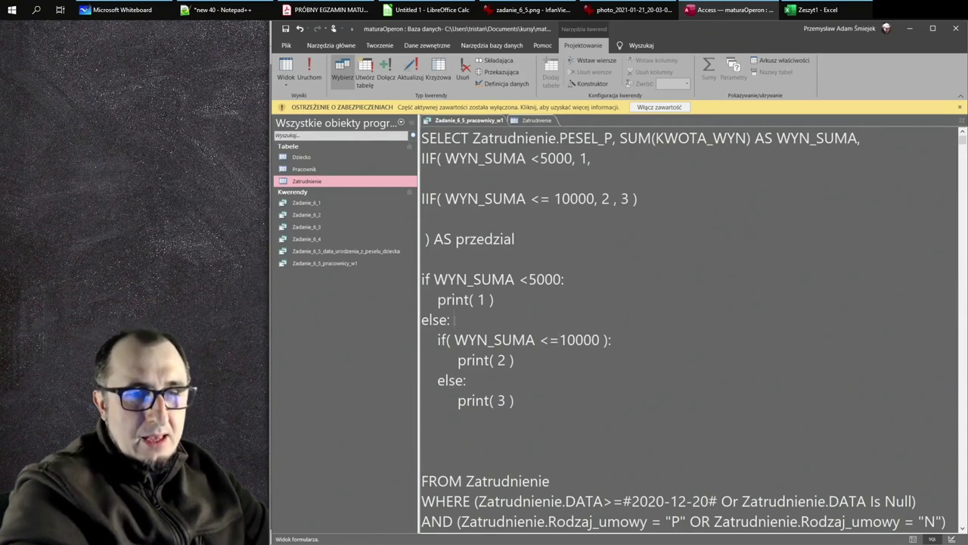
Step: Merge the pseudocode else and nested if into elif( WYN_SUMA <=10000 ): and align the last else: with it
key(BackSpace)
key(BackSpace)
key(Down)
key(BackSpace)
key(BackSpace)
key(BackSpace)
key(BackSpace)
key(BackSpace)
key(Down)
key(BackSpace)
key(BackSpace)
key(BackSpace)
key(BackSpace)
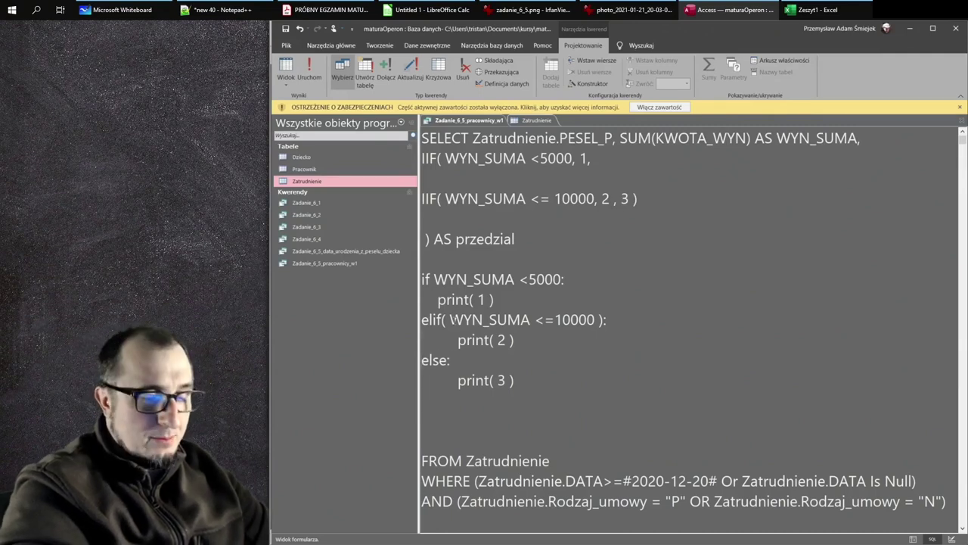
Step: Reduce the indentation of print( 2 ) and print( 3 ) to match print( 1 ), leaving one blank line before FROM
key(Up)
key(Delete)
key(Delete)
key(Delete)
key(Delete)
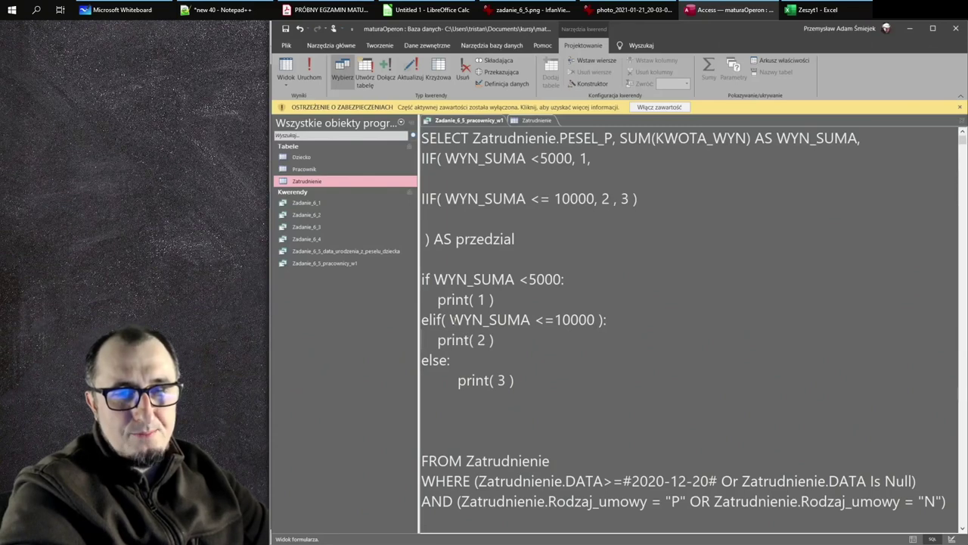
key(Delete)
key(Delete)
key(Delete)
key(Delete)
key(Delete)
key(Delete)
key(Delete)
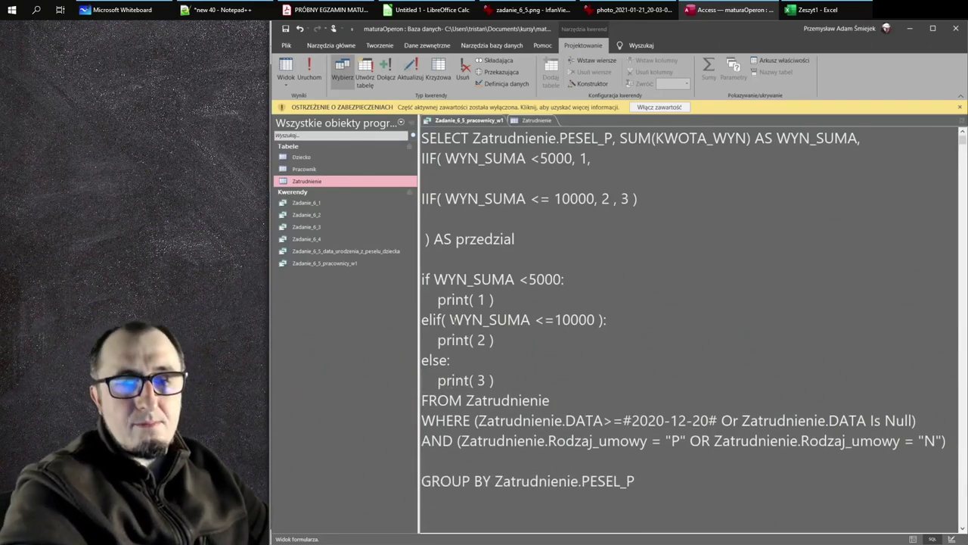
key(End)
key(Return)
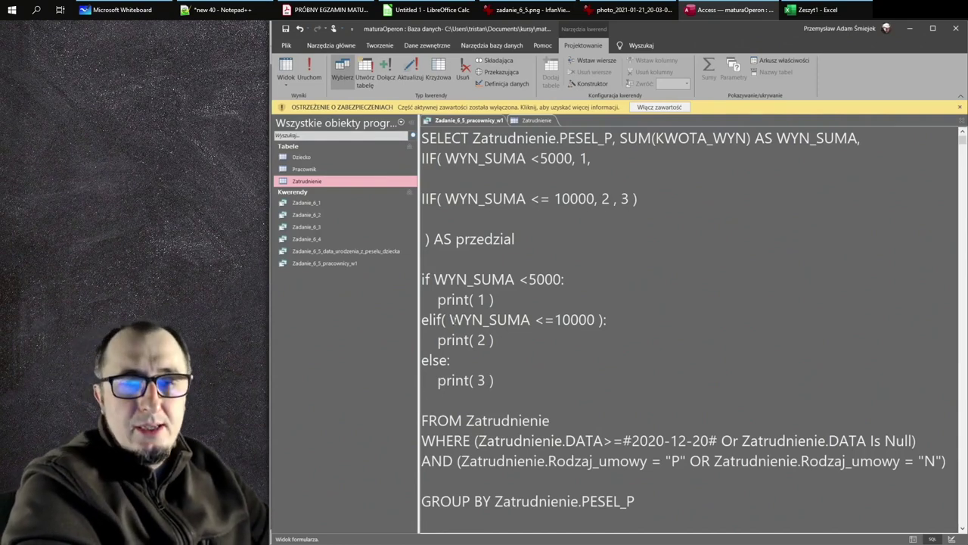
Step: Delete the whole if/elif/else pseudocode block from between the przedzial expression and FROM
drag(495, 380, 424, 281)
key(Delete)
key(Delete)
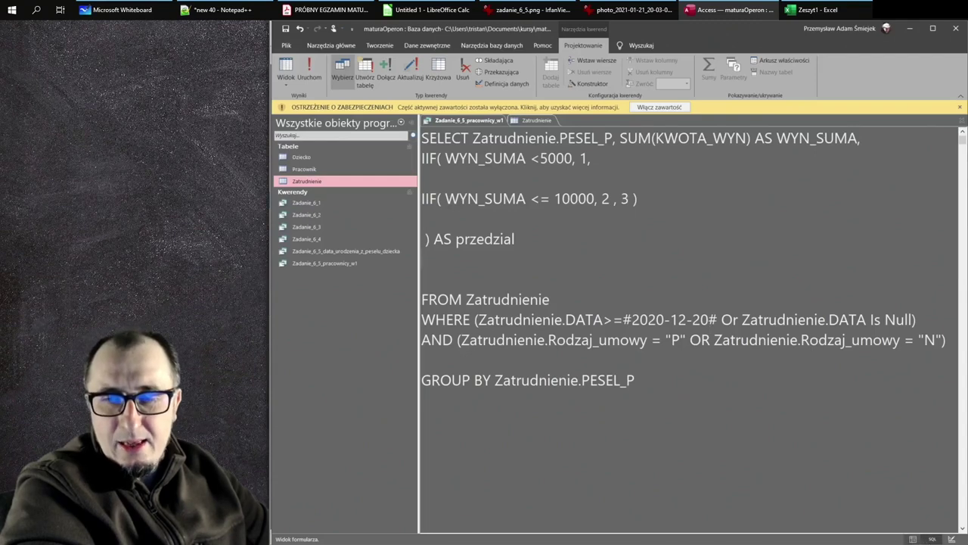
Step: Run the query to check its records, and highlight the WHERE conditions on DATA and Rodzaj_umowy in its SQL
click(914, 540)
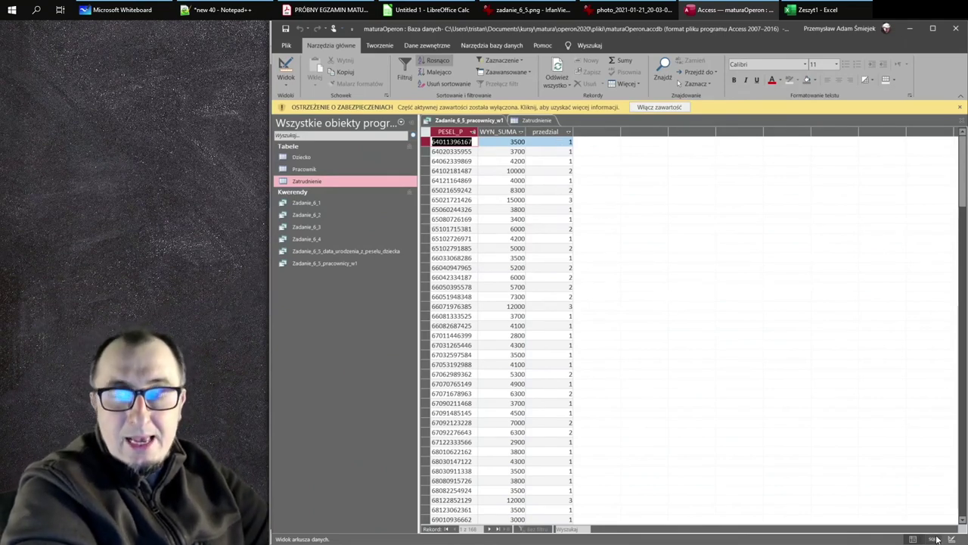
key(ctrl+period)
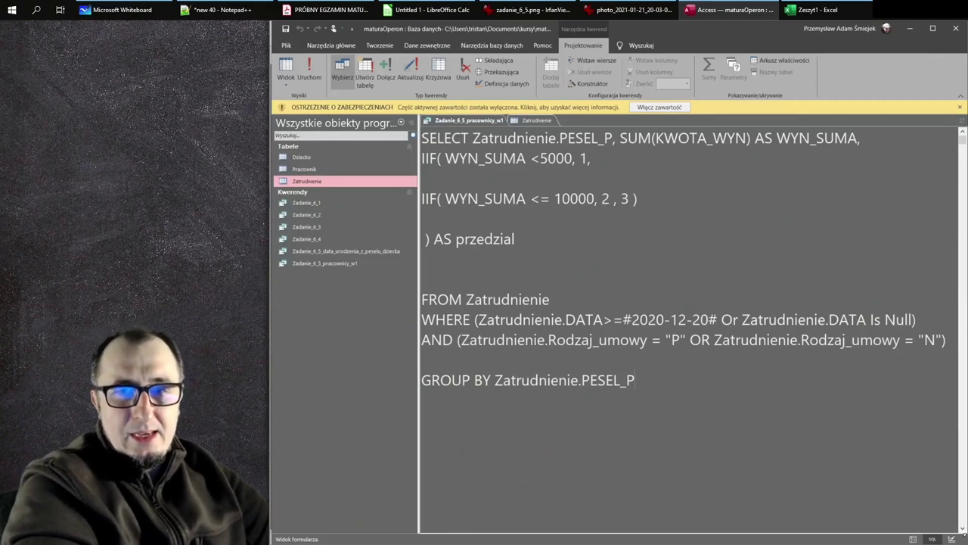
drag(470, 319, 940, 360)
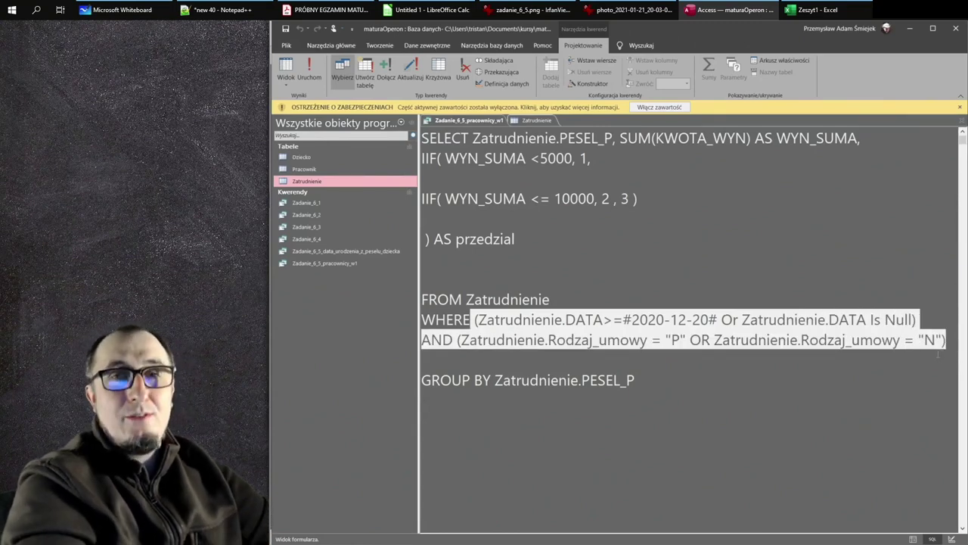
Step: Cut the SUM(KWOTA_WYN) AS WYN_SUMA and IIF przedzial expressions from the SELECT clause and paste them into a new Notepad++ document
click(732, 318)
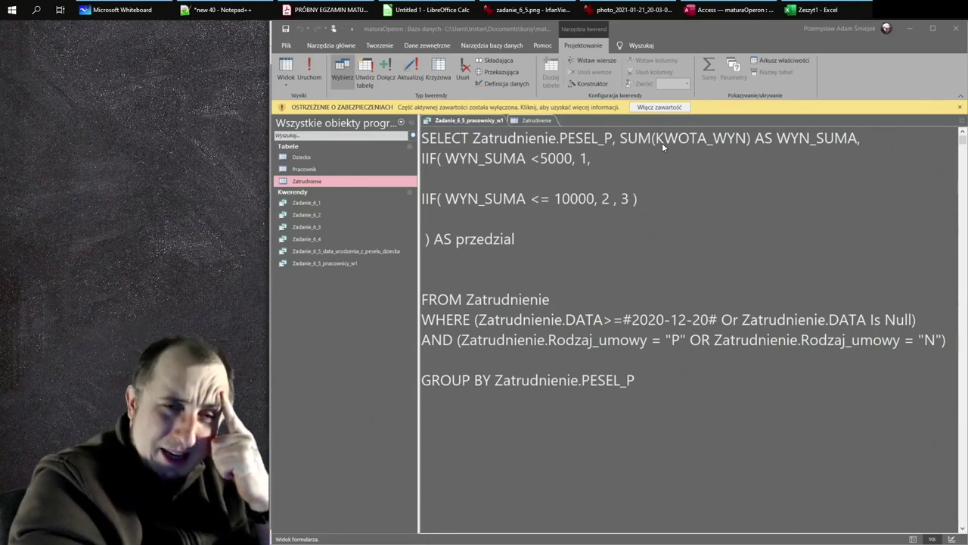
double_click(579, 322)
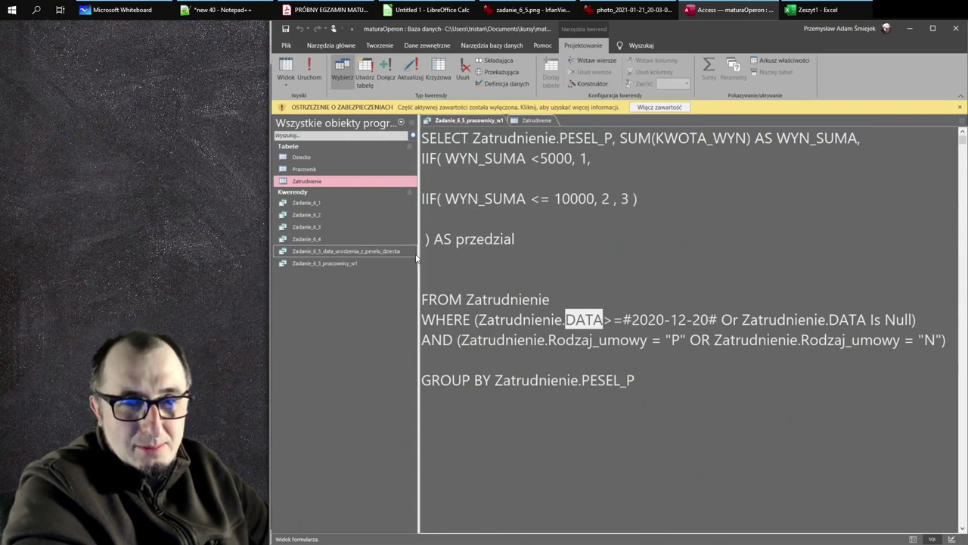
drag(515, 239, 612, 137)
key(Delete)
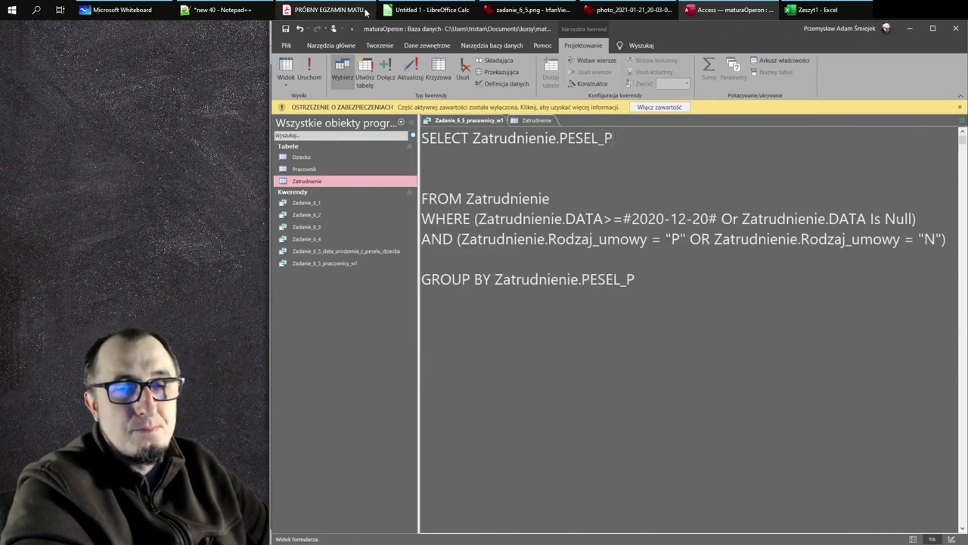
click(244, 9)
key(ctrl+n)
key(ctrl+v)
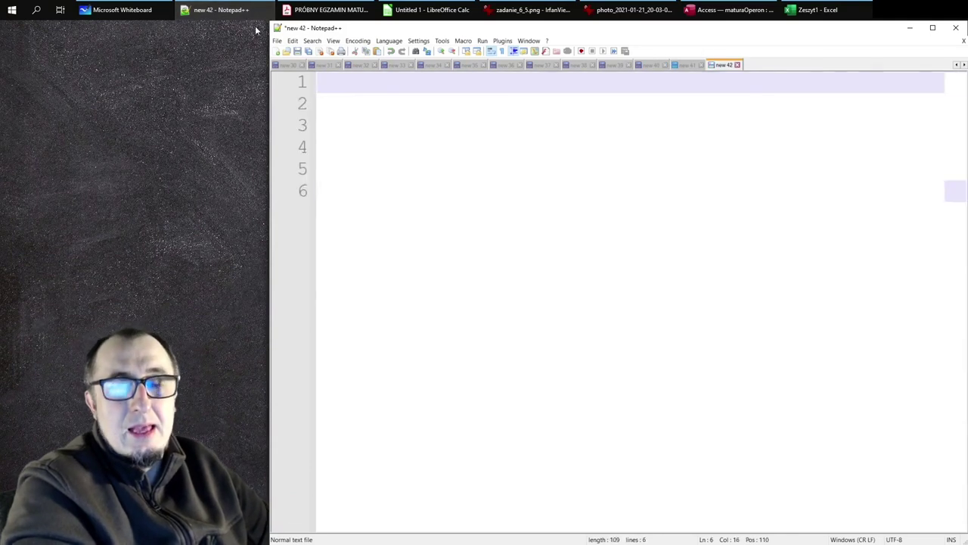
Step: Switch back to Access and remove the blank lines before FROM and before GROUP BY in the Zadanie_6_5_pracownicy_w1 SQL
click(735, 9)
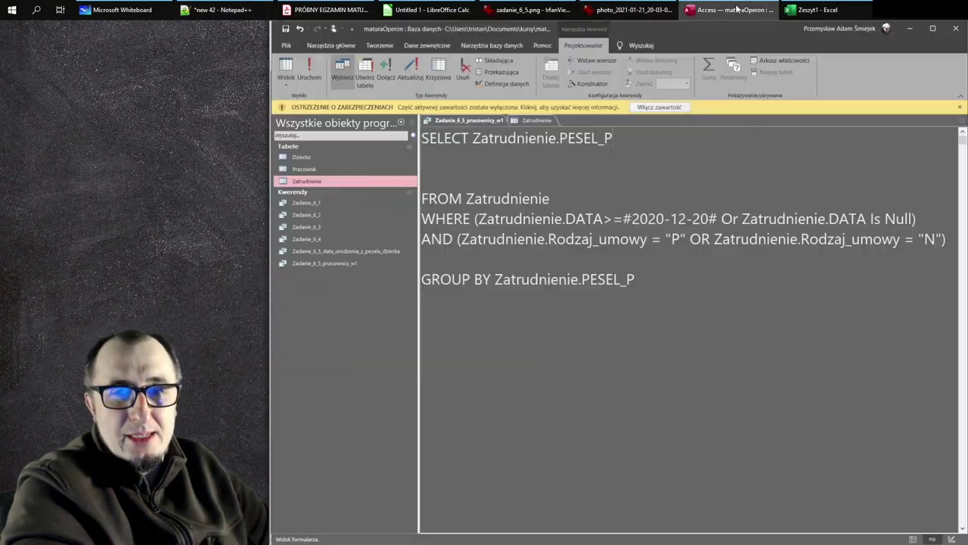
click(511, 181)
key(BackSpace)
key(BackSpace)
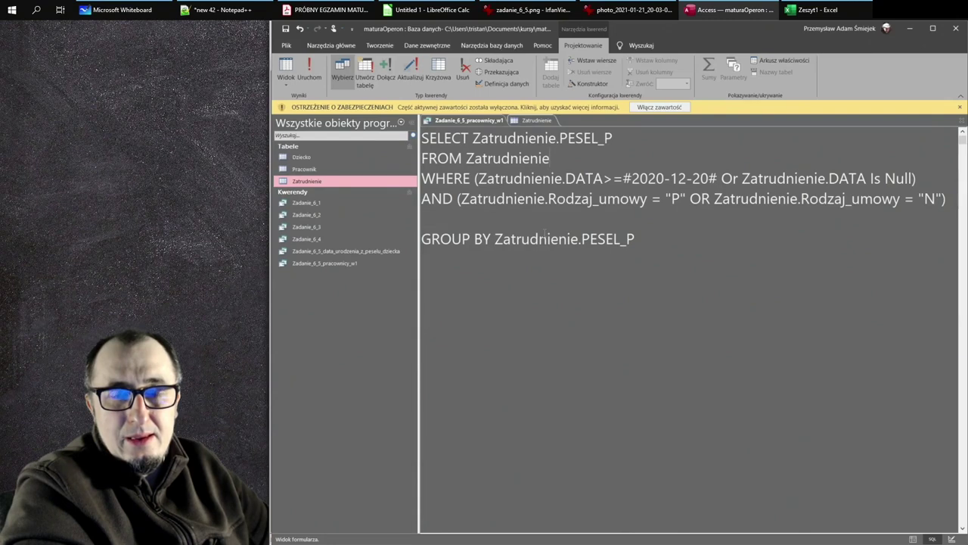
click(521, 215)
key(BackSpace)
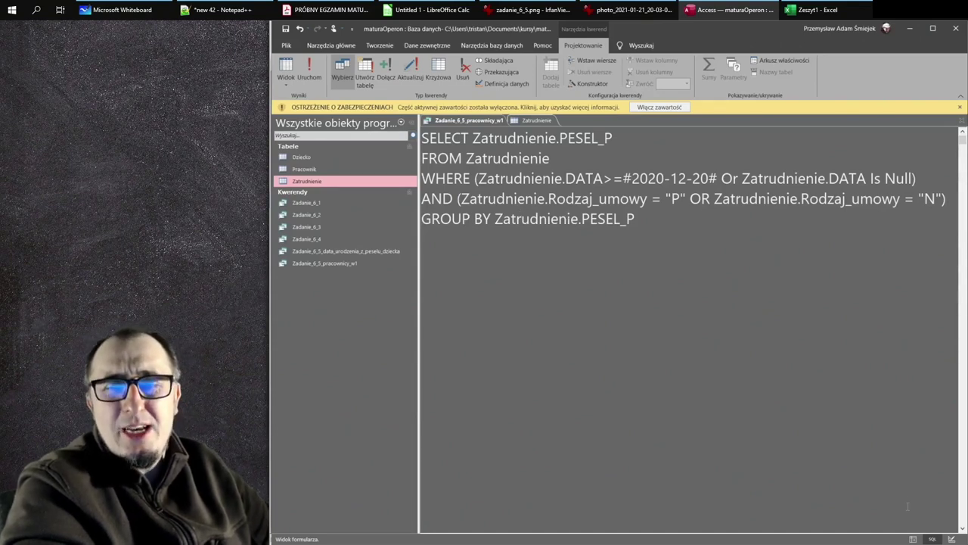
Step: Display the records of Zadanie_6_5_pracownicy_w1 and look through its PESEL_P column
drag(672, 199, 644, 220)
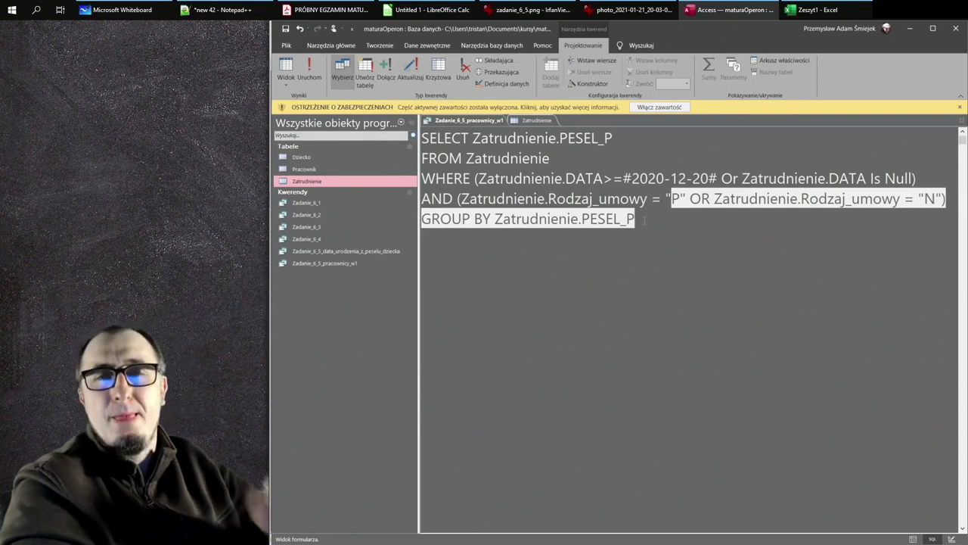
click(644, 220)
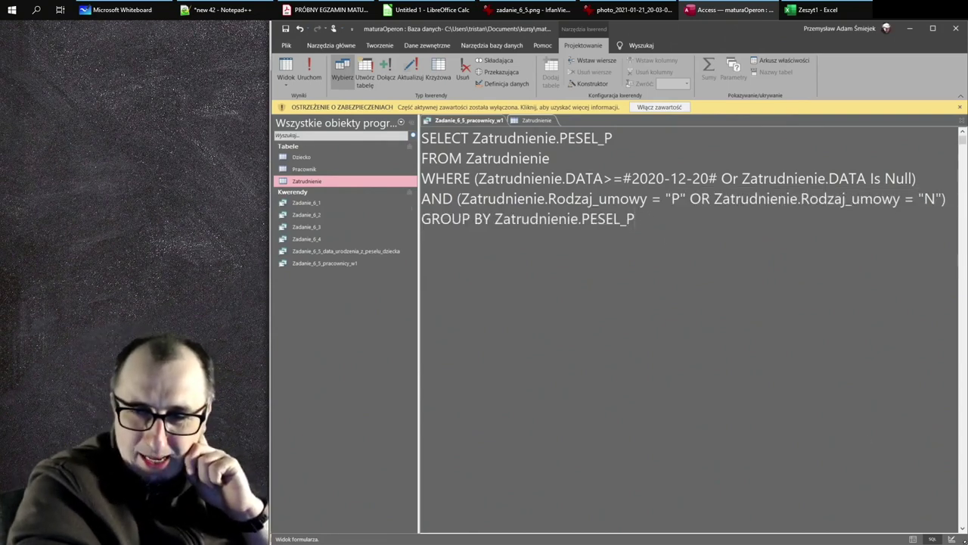
click(913, 539)
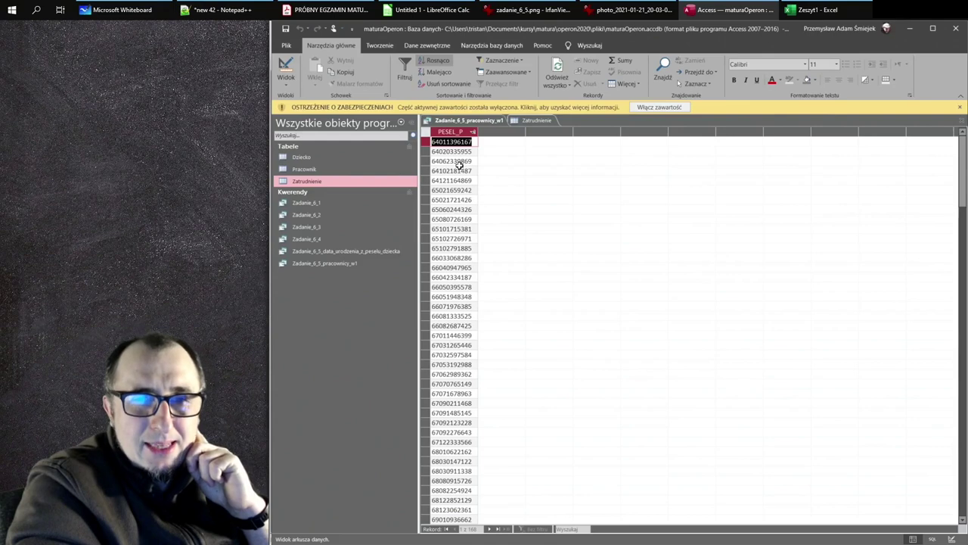
drag(455, 152, 471, 268)
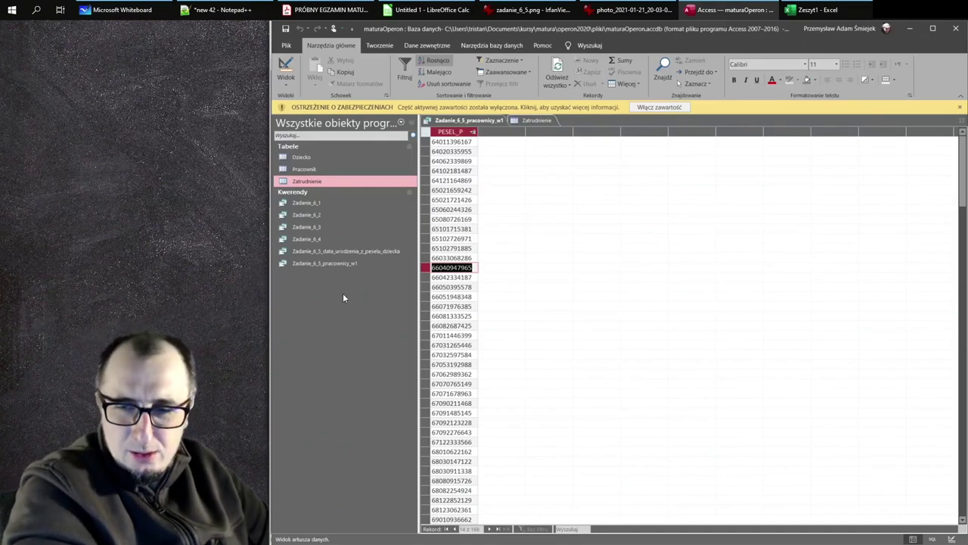
Step: Create a new query on the Zatrudnienie table that selects all fields with * and run it
click(380, 45)
click(468, 72)
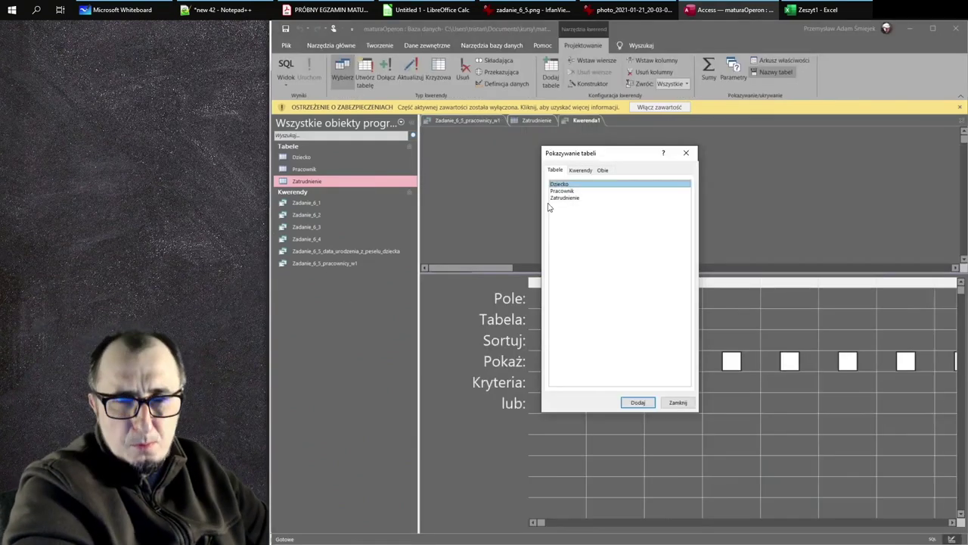
double_click(577, 199)
click(679, 404)
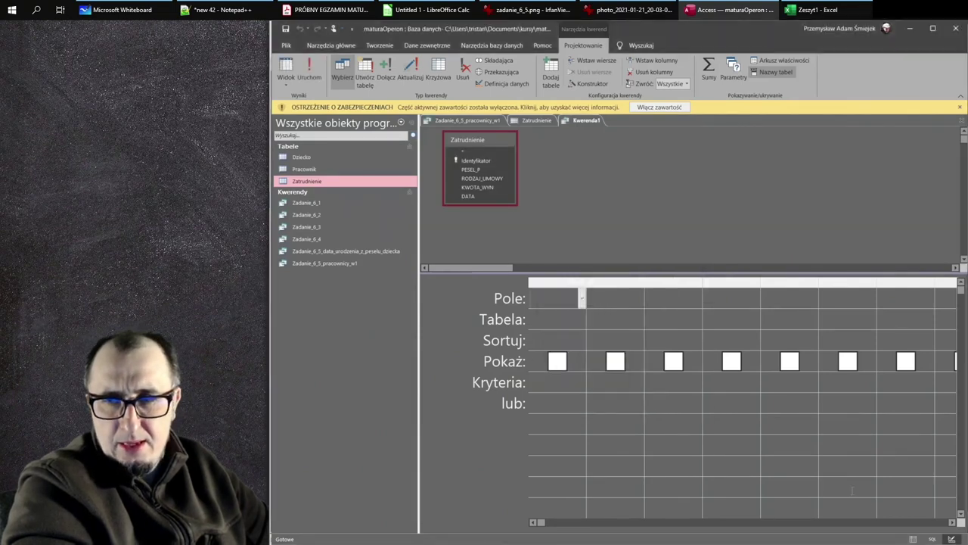
click(932, 539)
click(472, 138)
text(*)
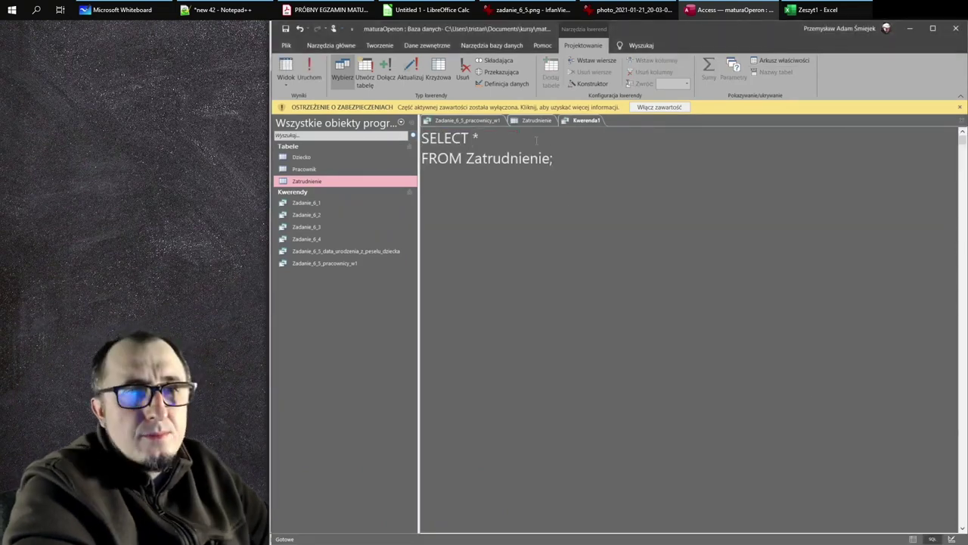
click(310, 70)
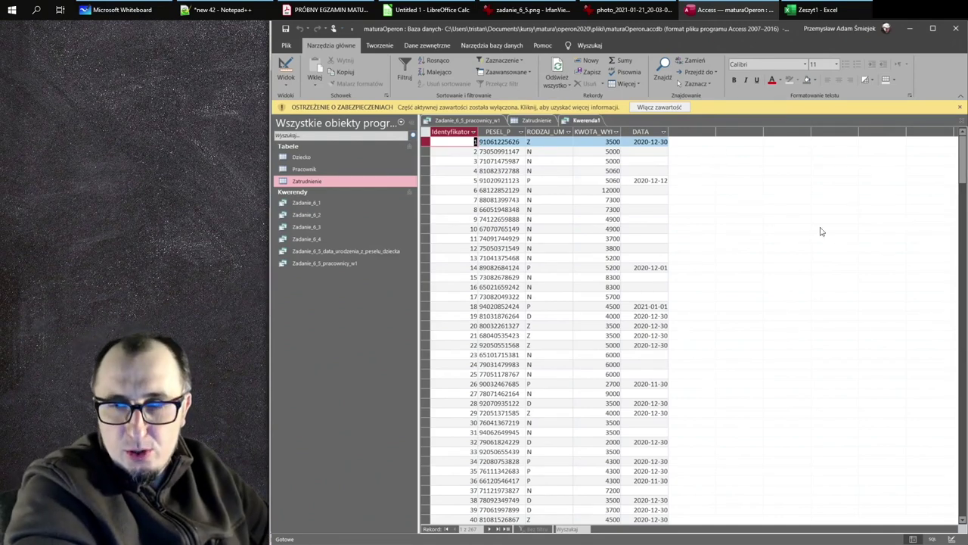
Step: Add group BY PESEL_P and SUM(KWOTA_WYN) to the SELECT * query on Zatrudnienie, and try to display its records
click(932, 539)
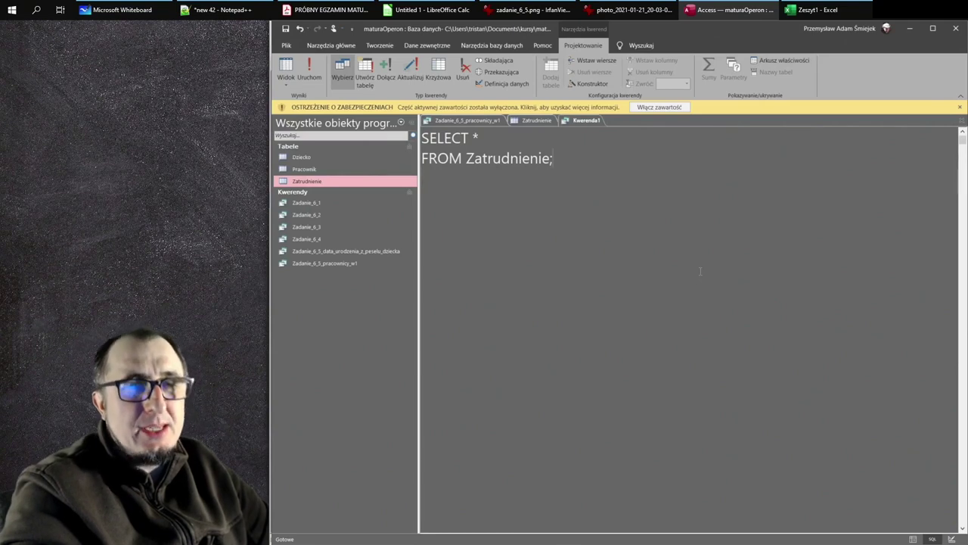
key(BackSpace)
text(grou)
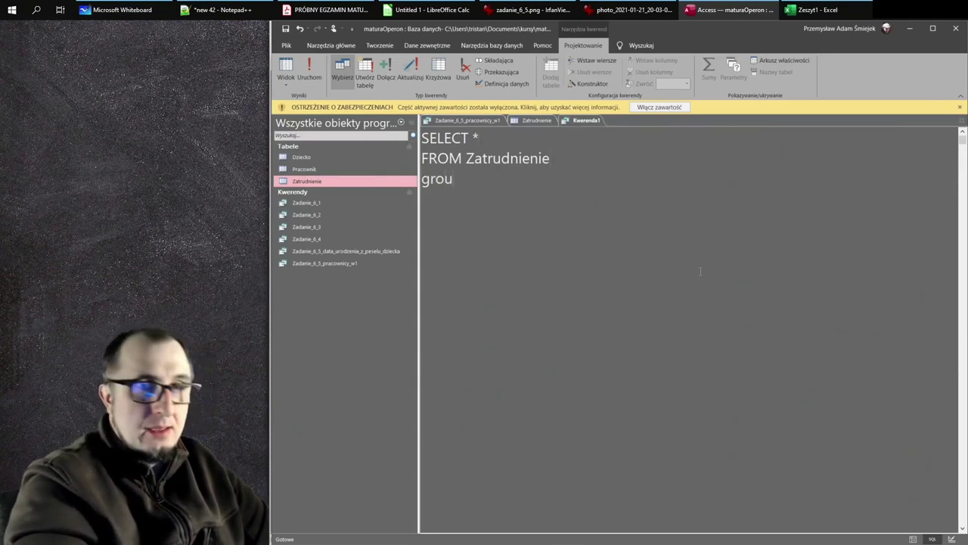
text(p BY PESEL_P)
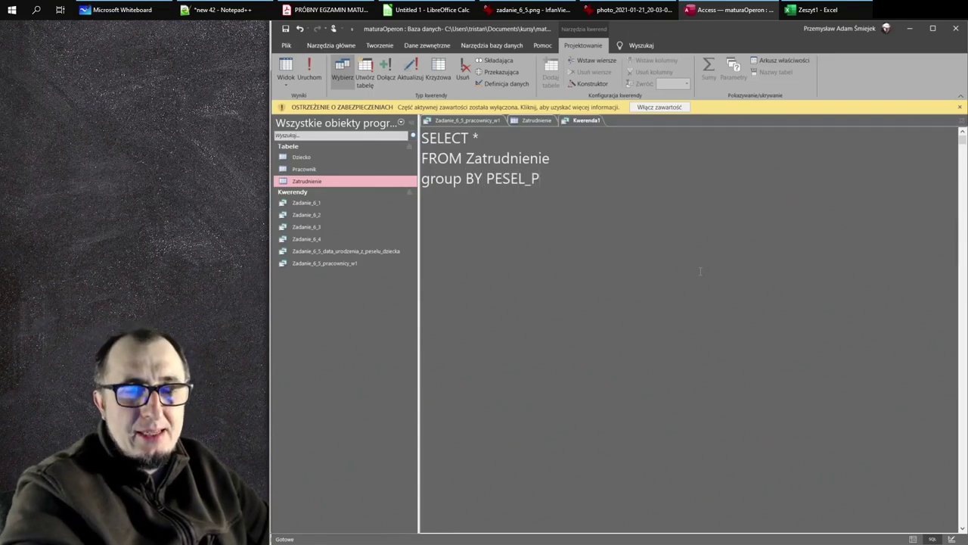
text(,)
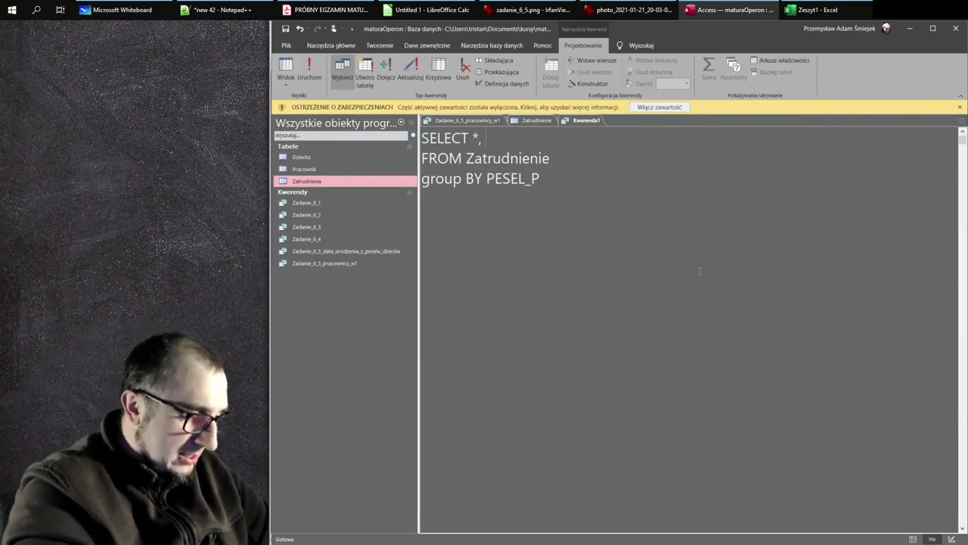
text(SUM()
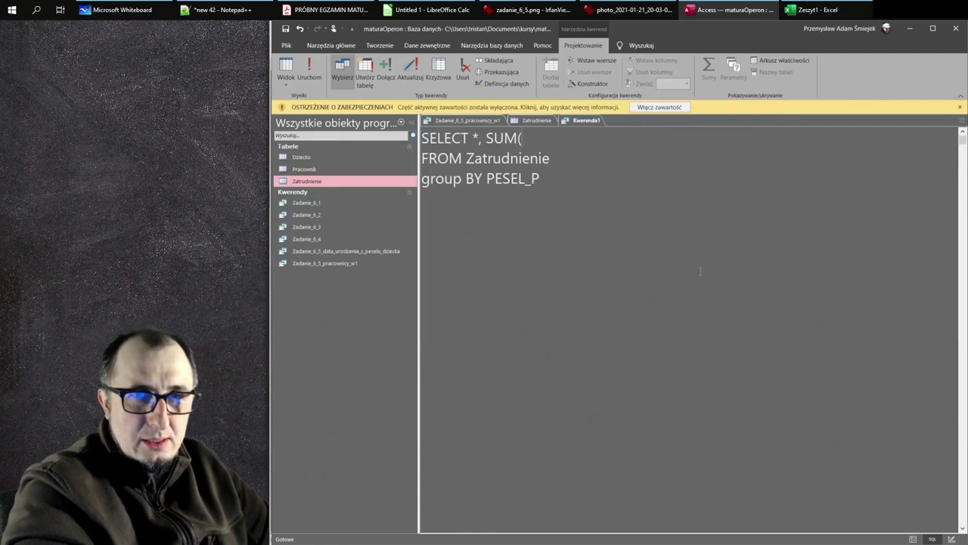
text(KWOTA_WYN))
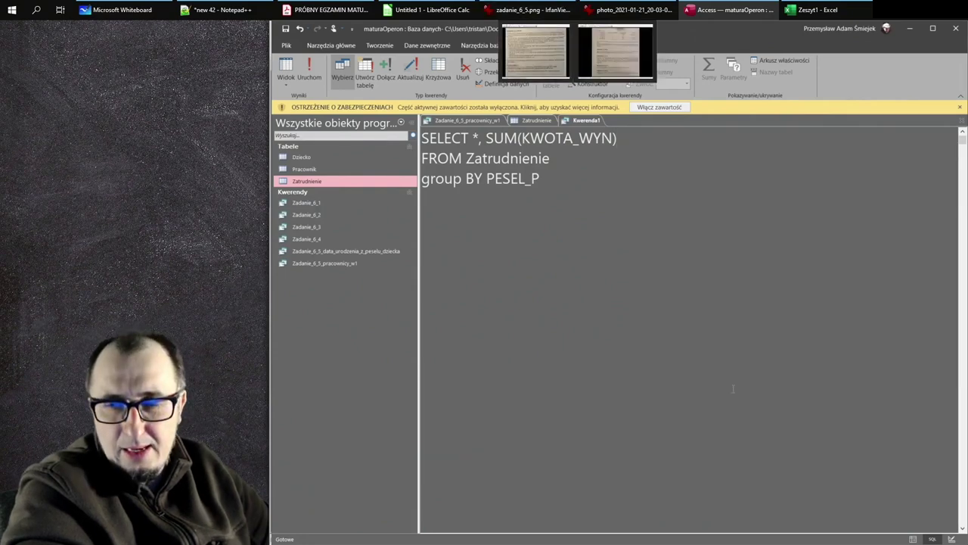
click(913, 539)
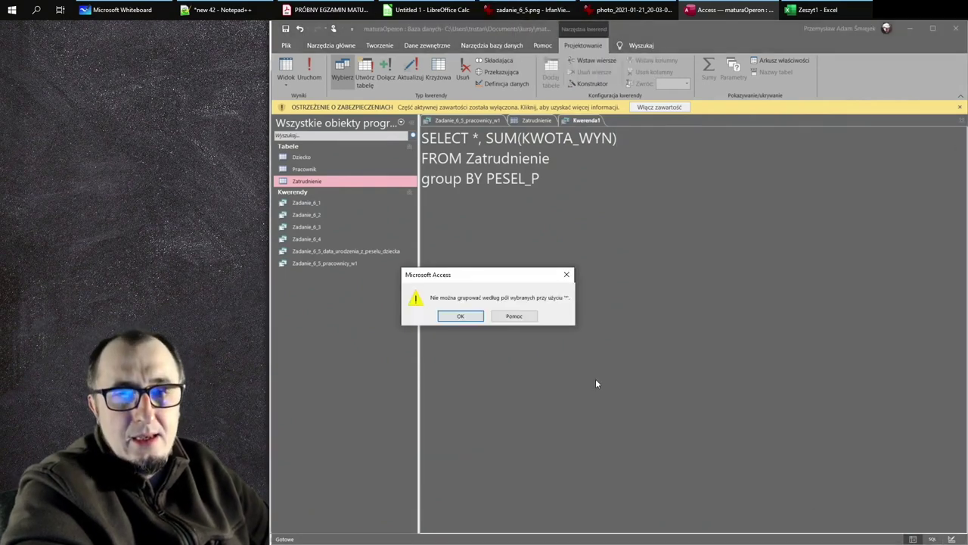
click(460, 316)
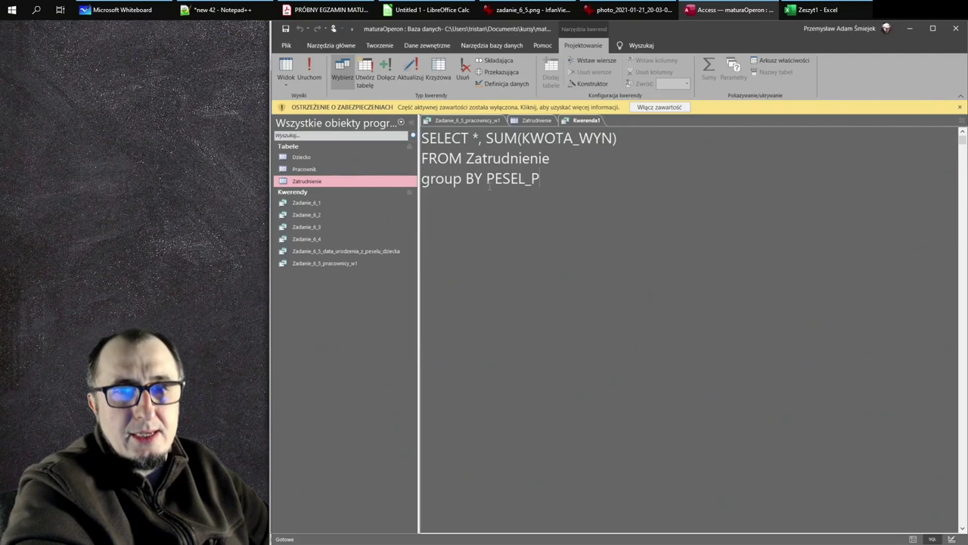
Step: Replace the * in the SELECT clause with PESEL_P before SUM(KWOTA_WYN), and display the query's records
key(BackSpace)
key(BackSpace)
text(PESEL_P)
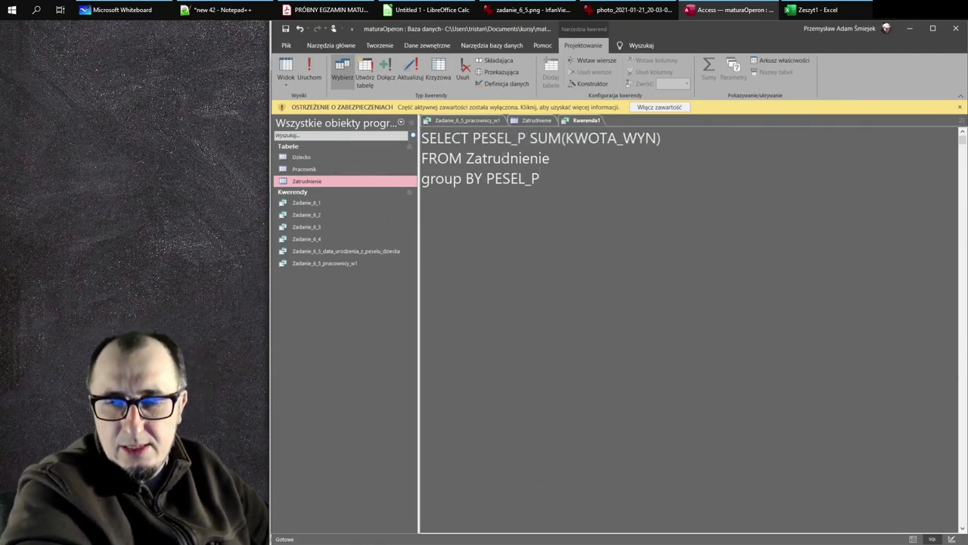
text(,)
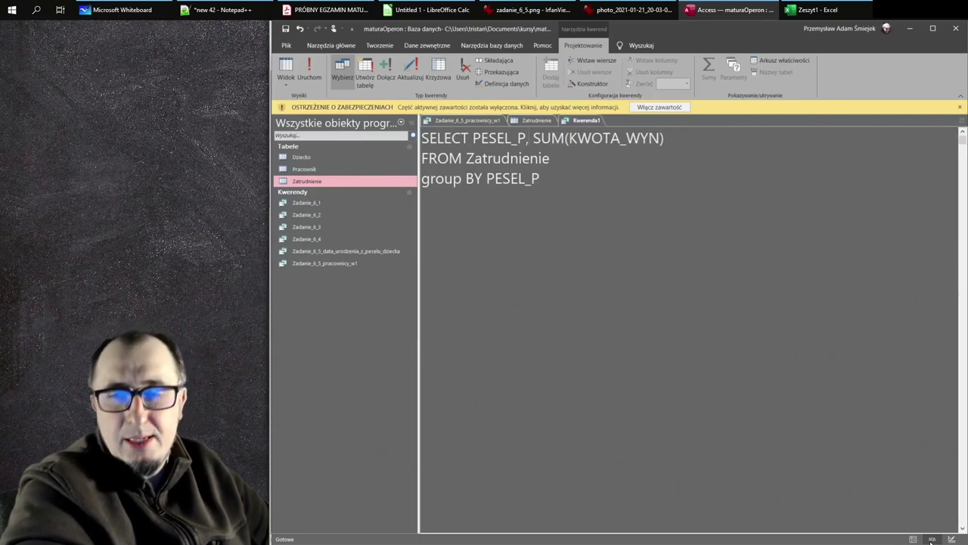
click(913, 538)
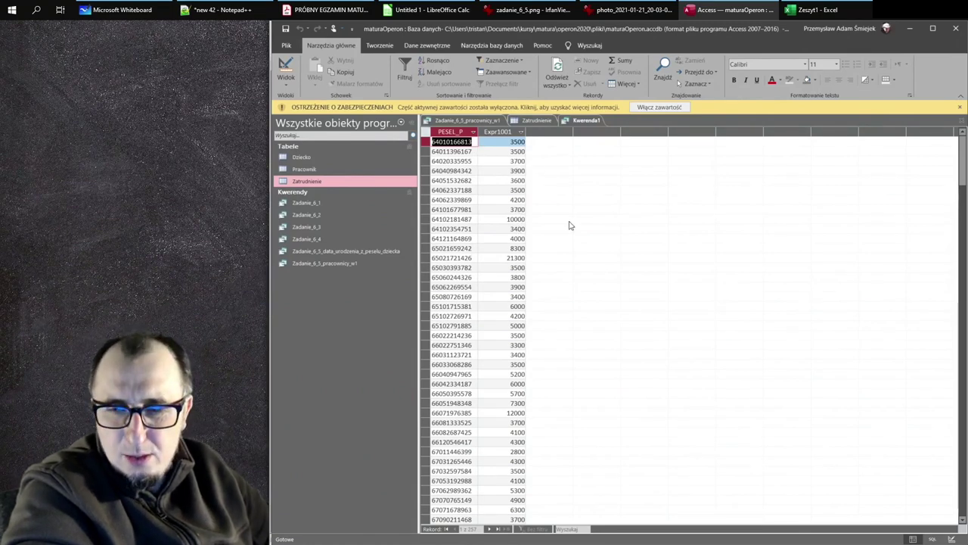
Step: Return to the query's SQL and add a comma and a new line after SUM(KWOTA_WYN)
click(931, 539)
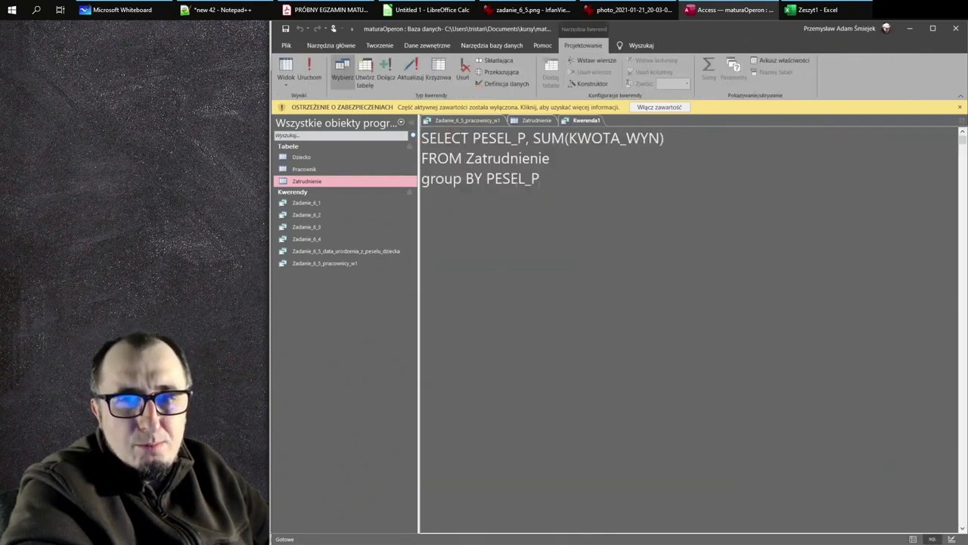
drag(534, 137, 666, 138)
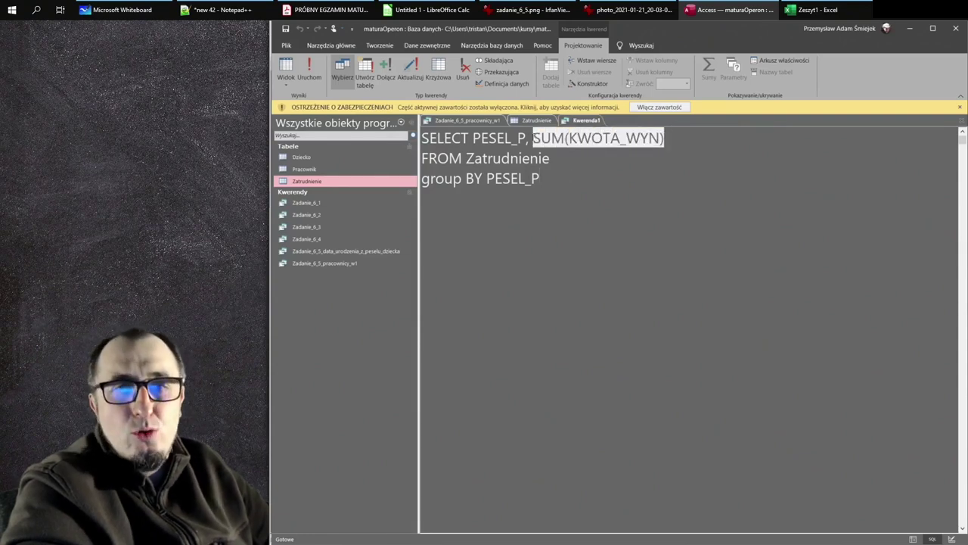
drag(527, 138, 473, 138)
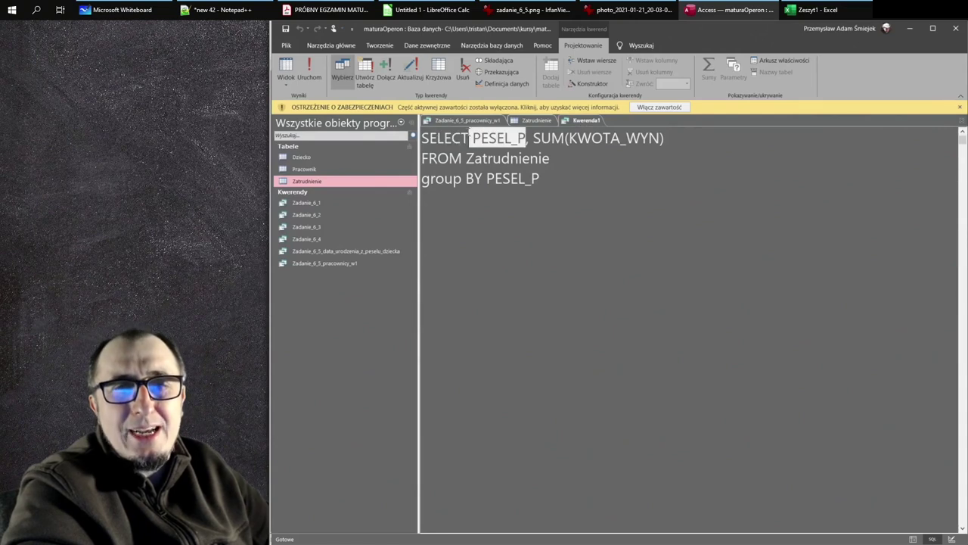
click(694, 148)
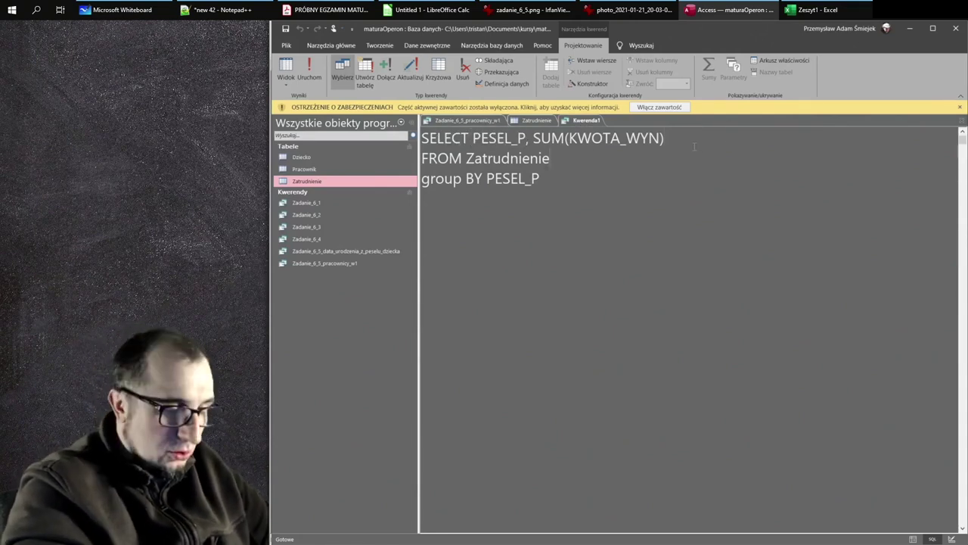
text(,)
key(Return)
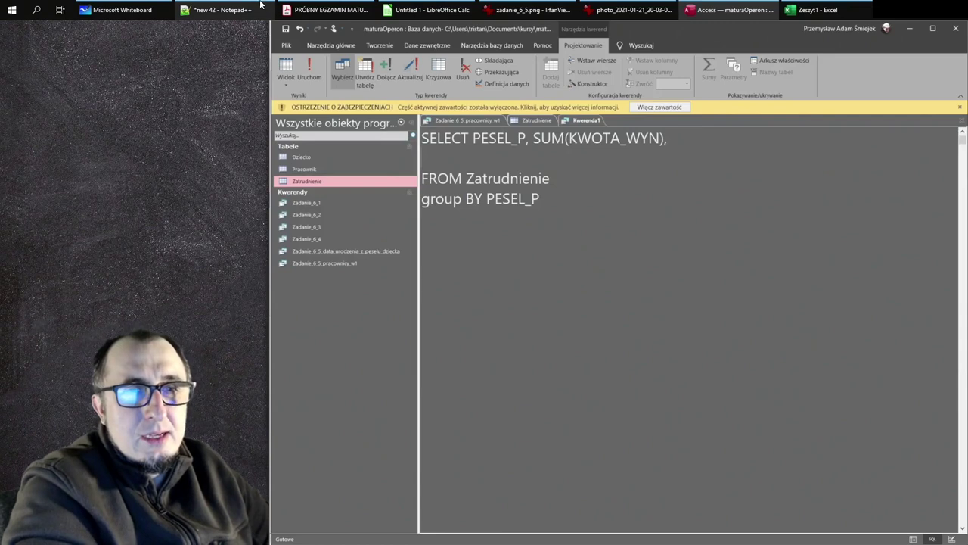
Step: Copy the AS WYN_SUMA alias and nested IIF expression AS przedzial from Notepad++ into the Access query, replacing the comma after SUM(KWOTA_WYN)
click(218, 10)
drag(691, 147, 289, 112)
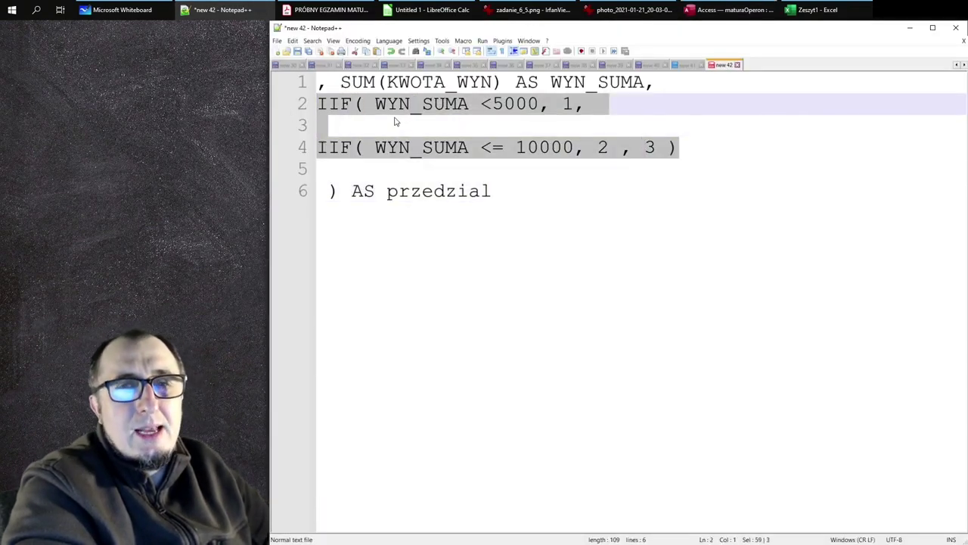
shift+click(341, 82)
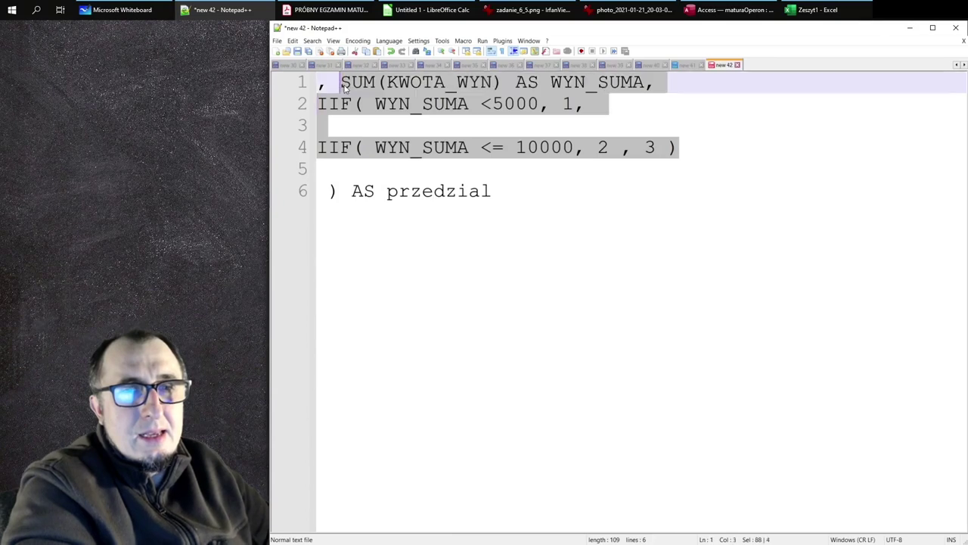
click(362, 111)
drag(497, 89, 666, 221)
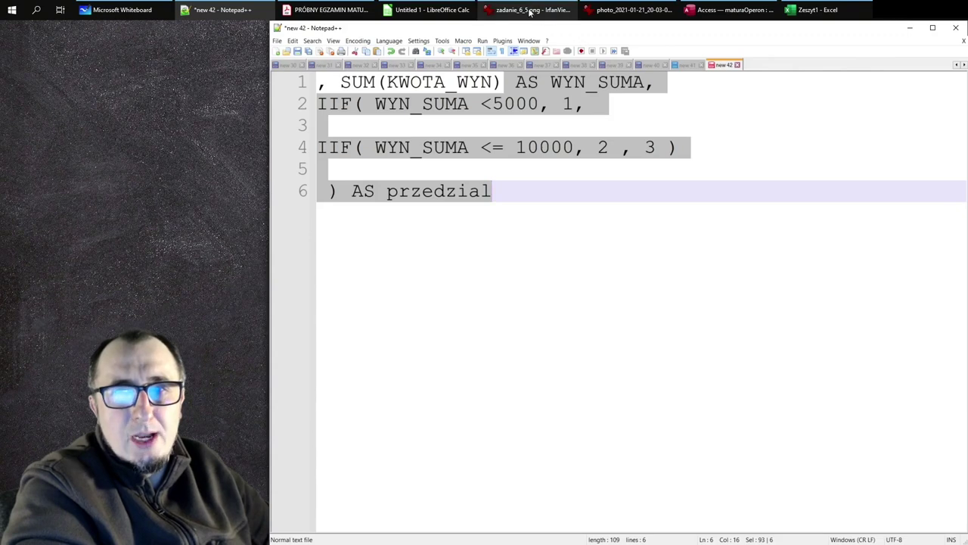
click(692, 11)
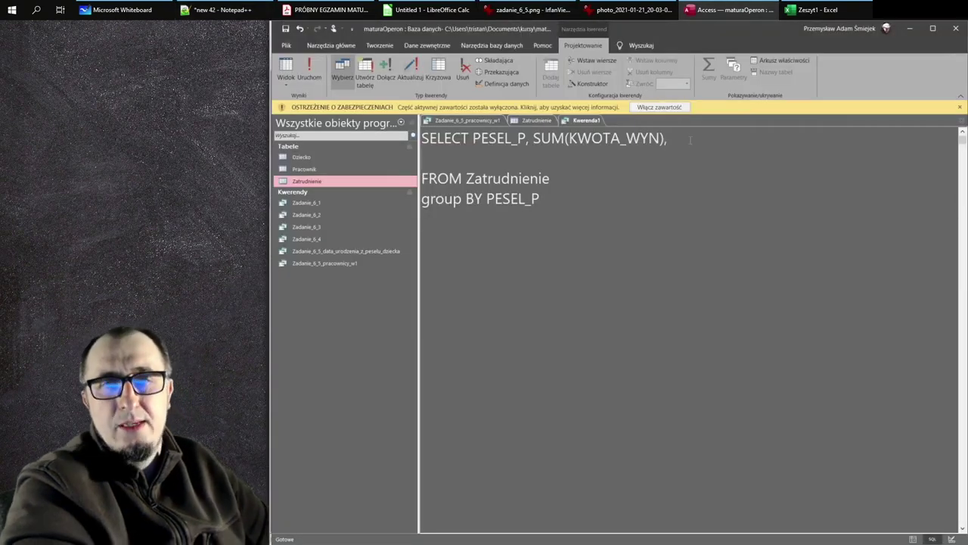
key(ctrl+v)
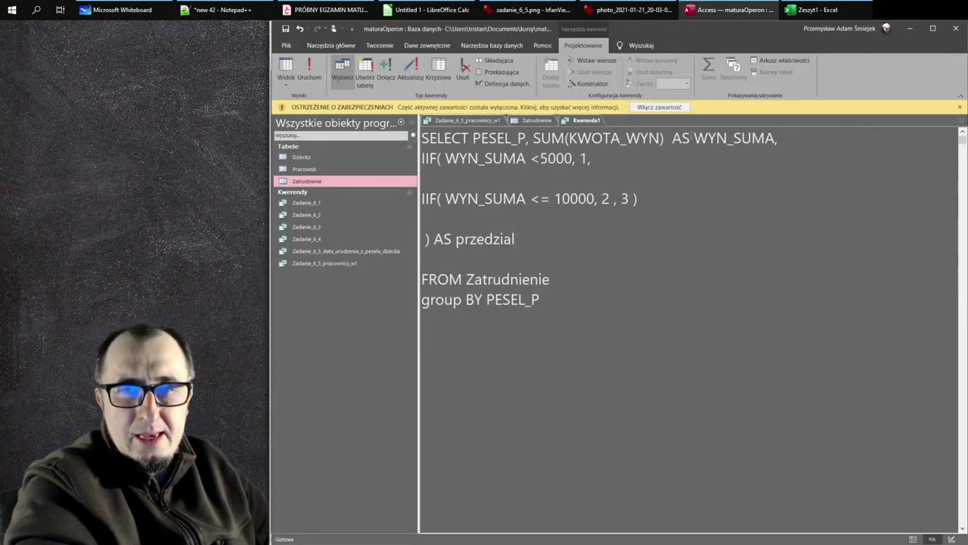
Step: Run the query and examine the przedzial brackets against the WYN_SUMA totals across the records
click(312, 68)
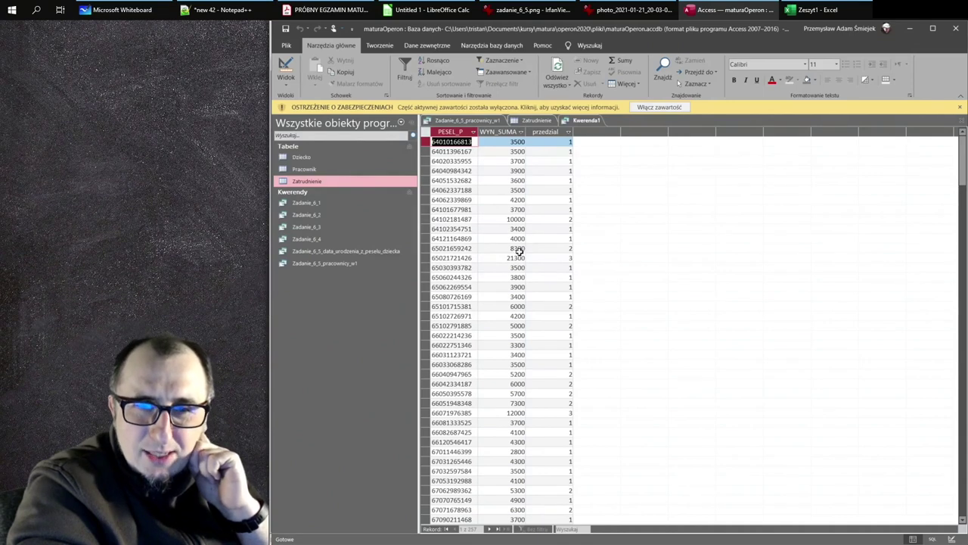
click(517, 258)
double_click(516, 258)
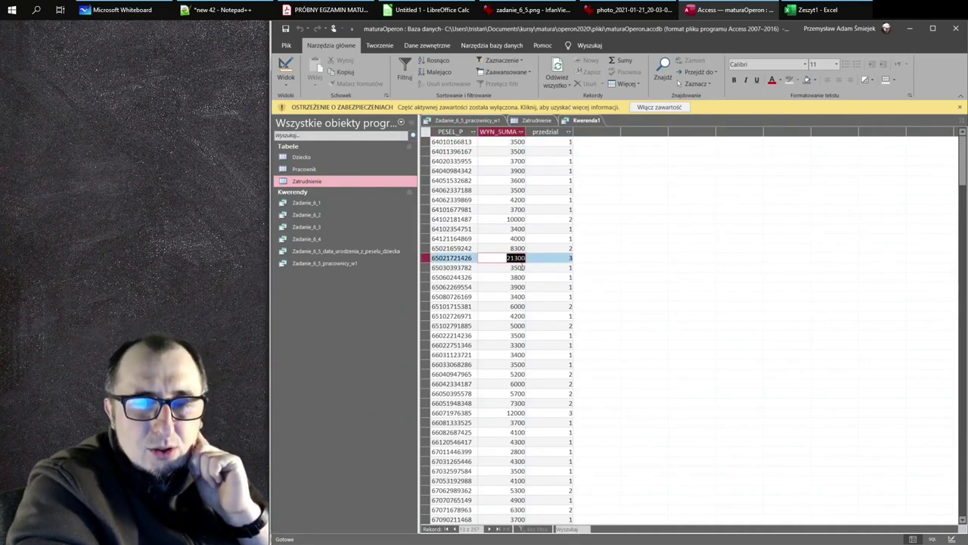
scroll(520, 271, down, 20)
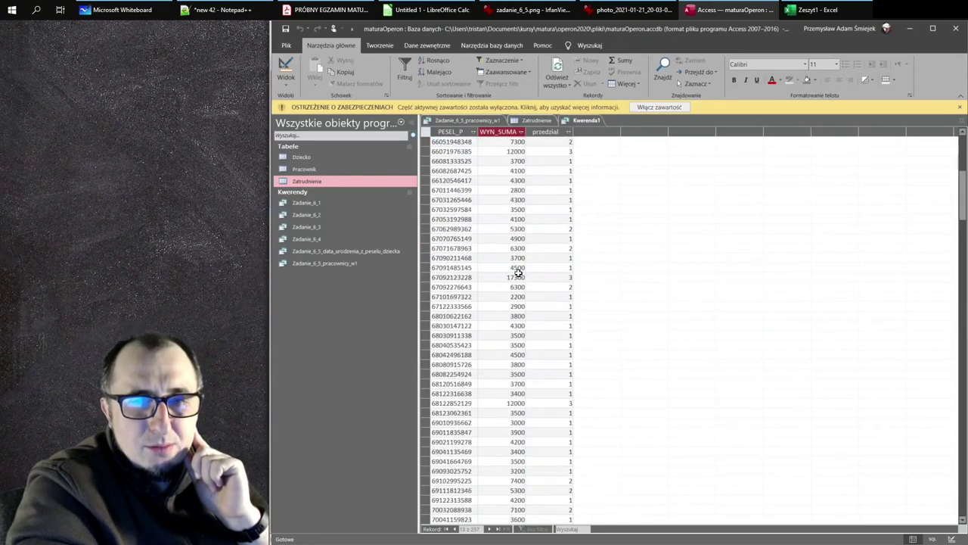
scroll(519, 271, down, 20)
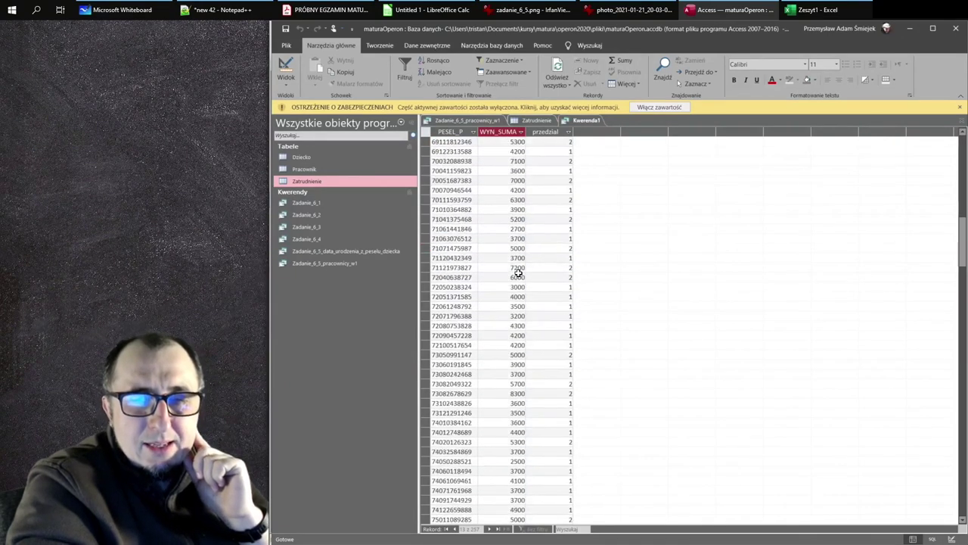
scroll(520, 271, up, 20)
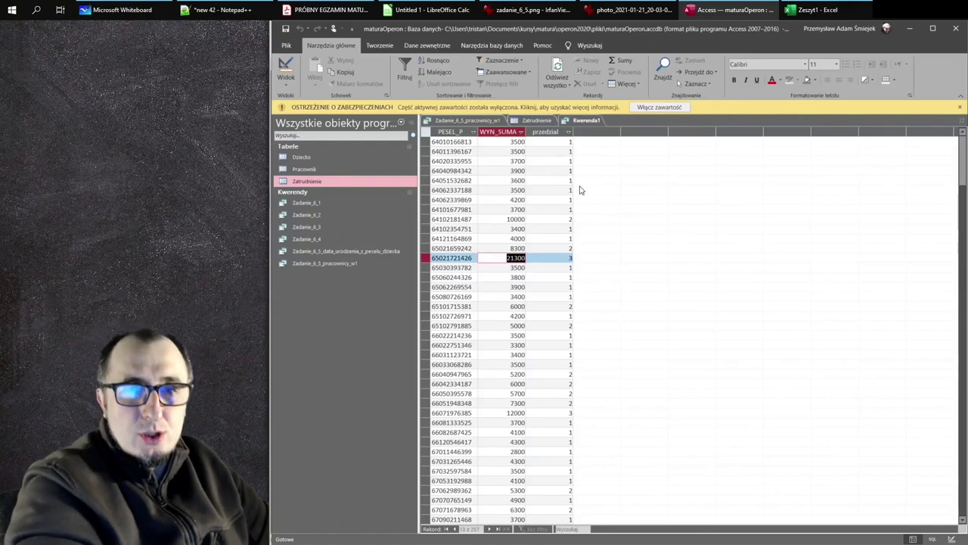
Step: Save the query as Zadanie_6_5_suma_dochodow
key(ctrl+s)
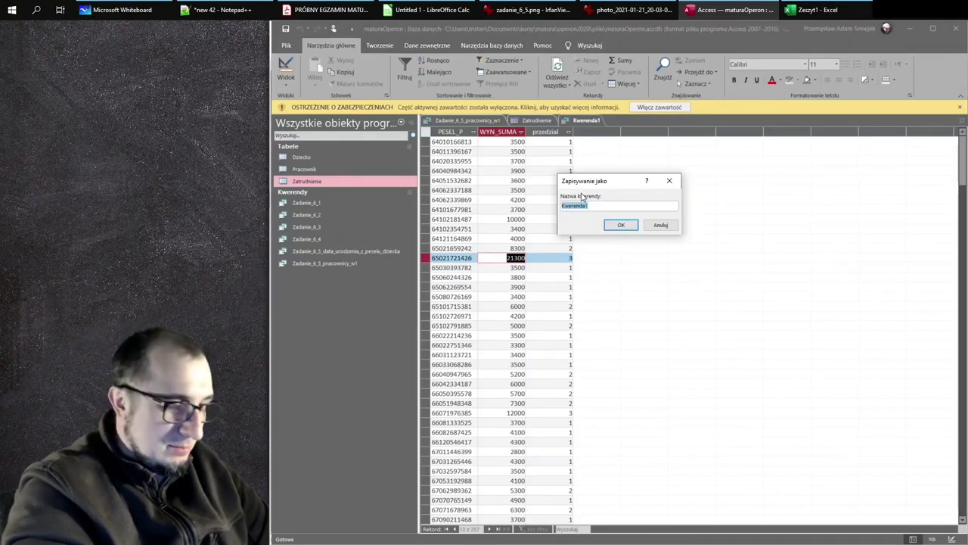
text(Zadanie_6_5_suma_dochodow)
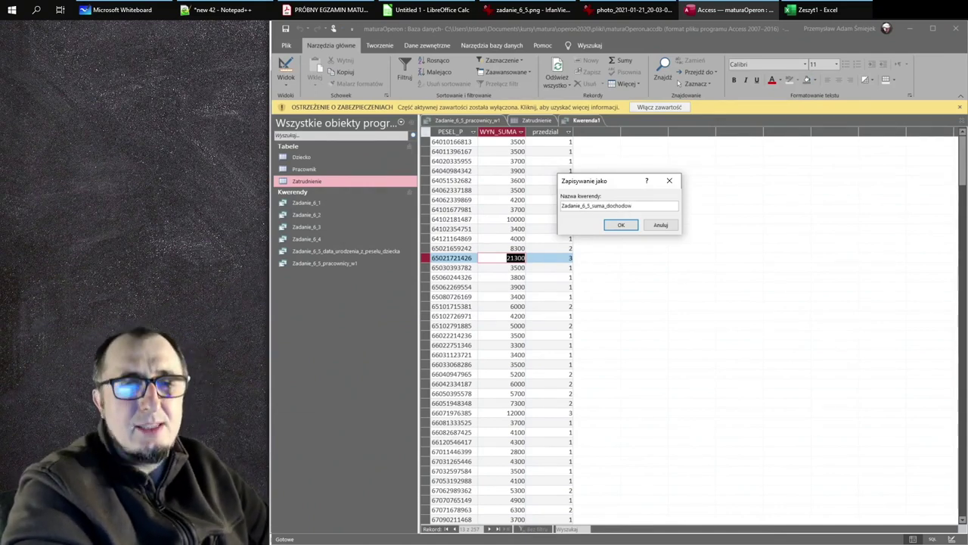
click(621, 225)
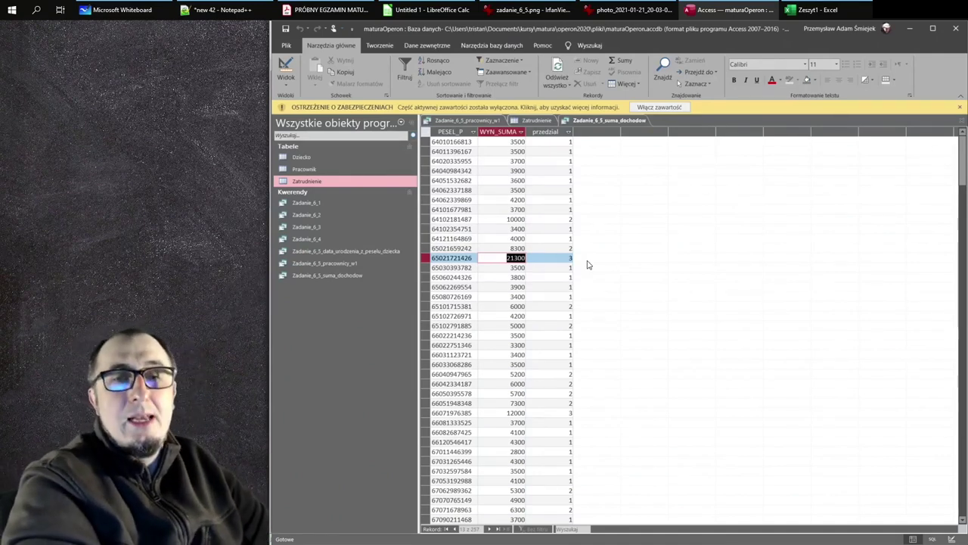
Step: Reread the task 6.5 funding conditions in IrfanView, glance at the earlier tasks' photo, and return to Access
click(541, 267)
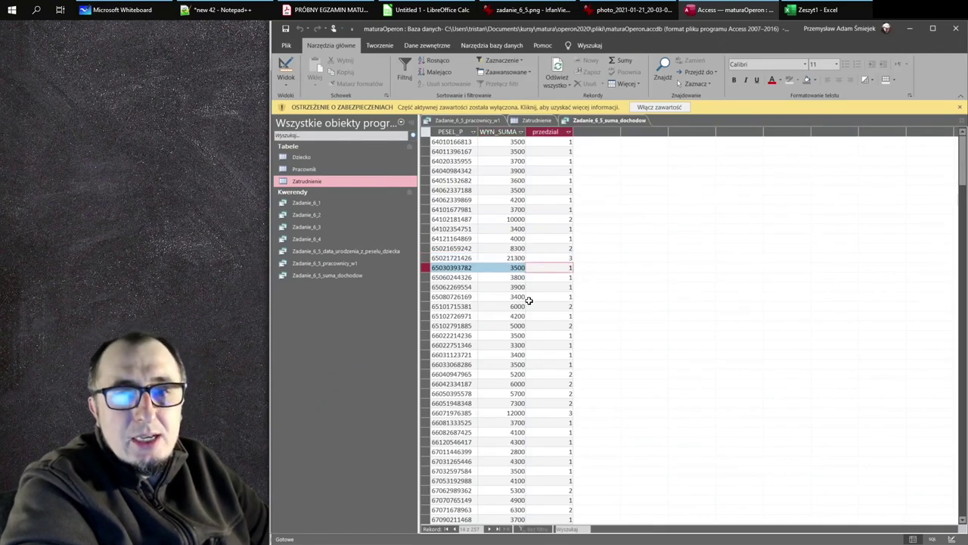
click(530, 298)
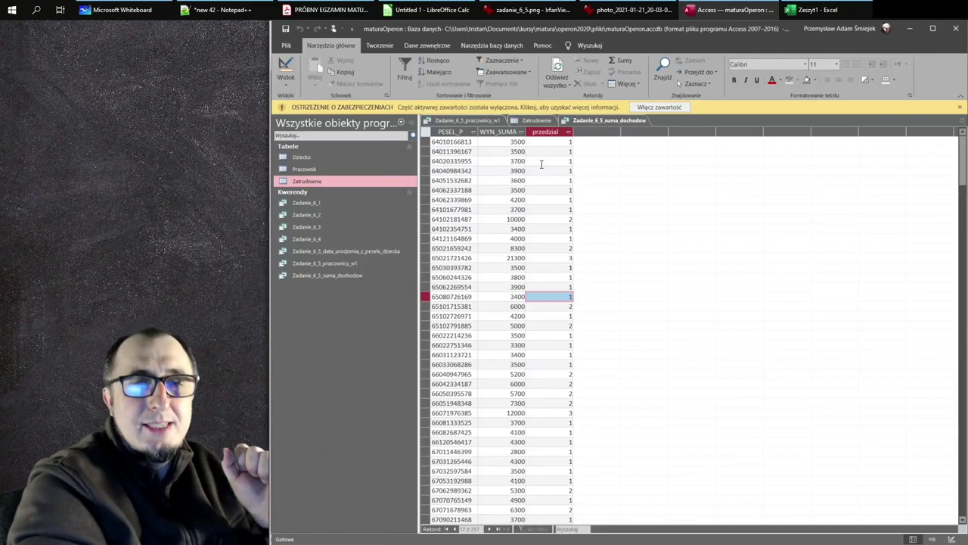
click(527, 10)
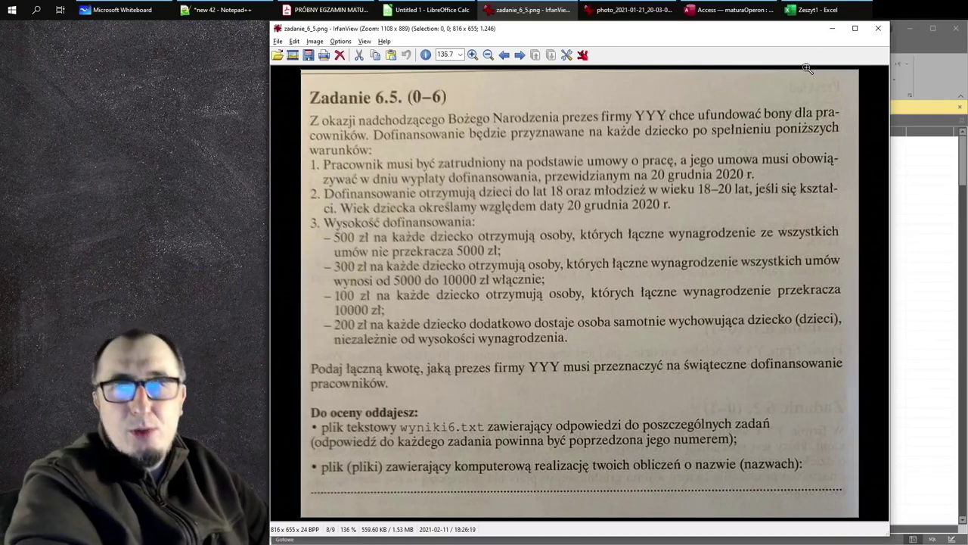
click(830, 29)
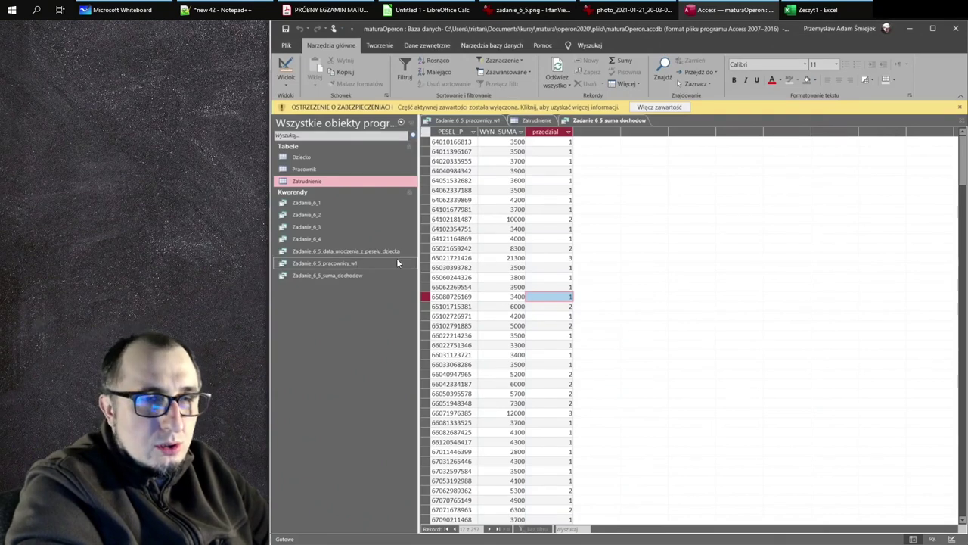
click(631, 11)
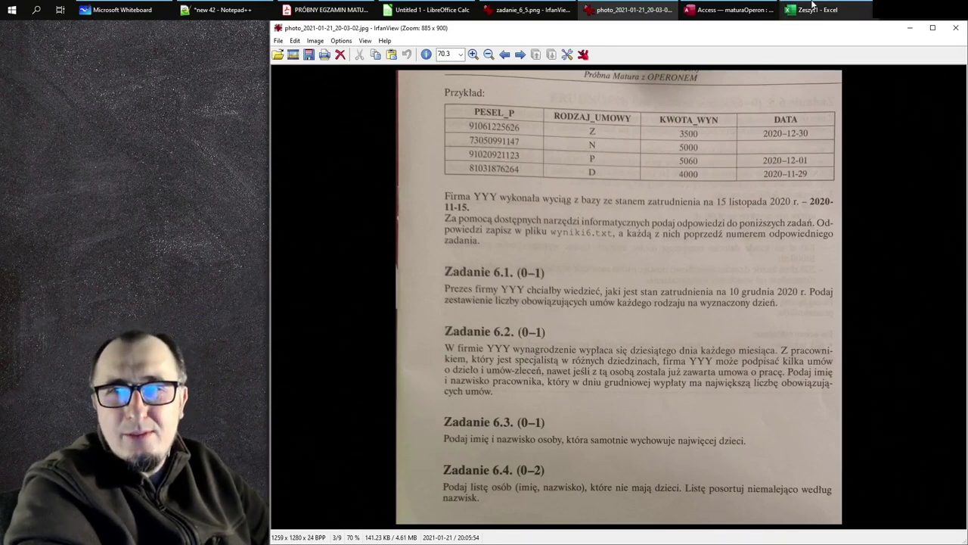
click(910, 28)
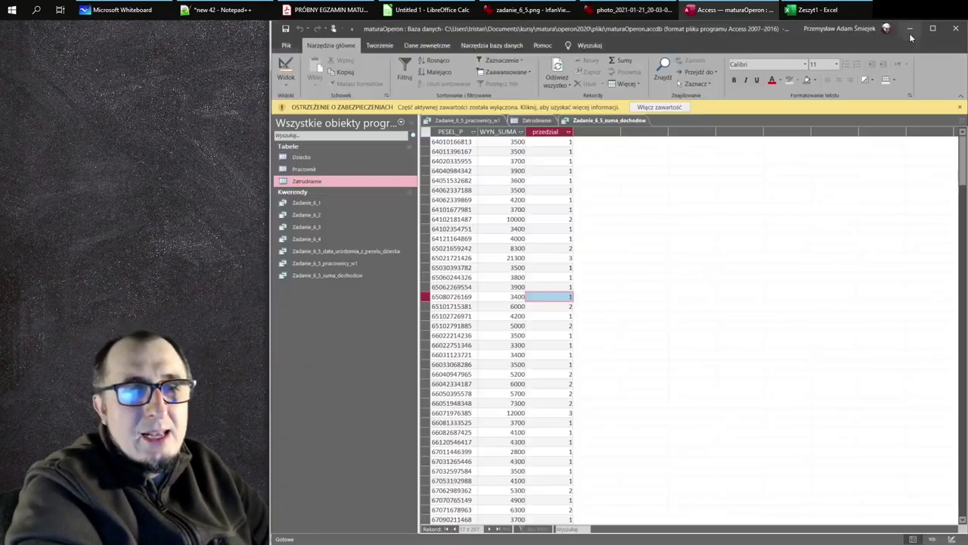
Step: Open the Pracownik table and compare its family-status codes with the single-parent condition in task 6.5
double_click(336, 169)
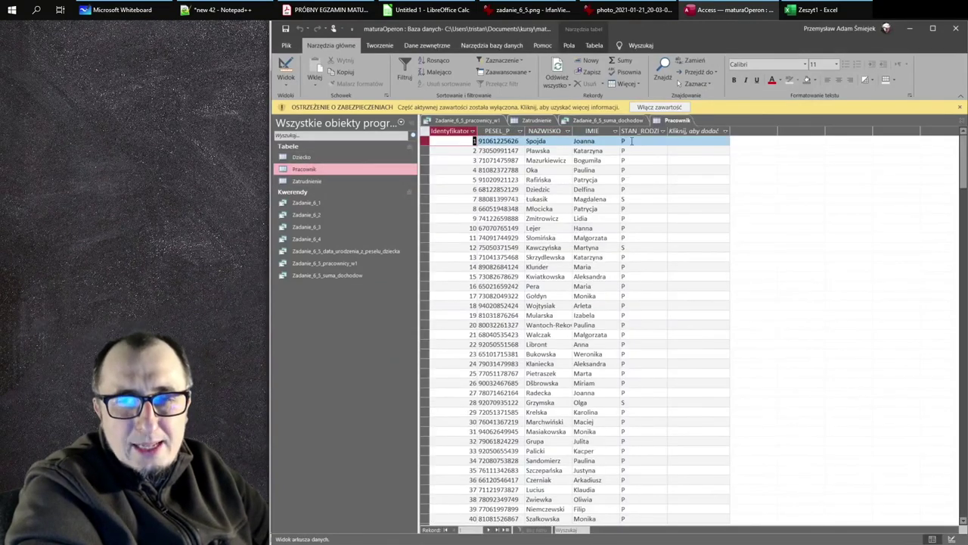
double_click(636, 248)
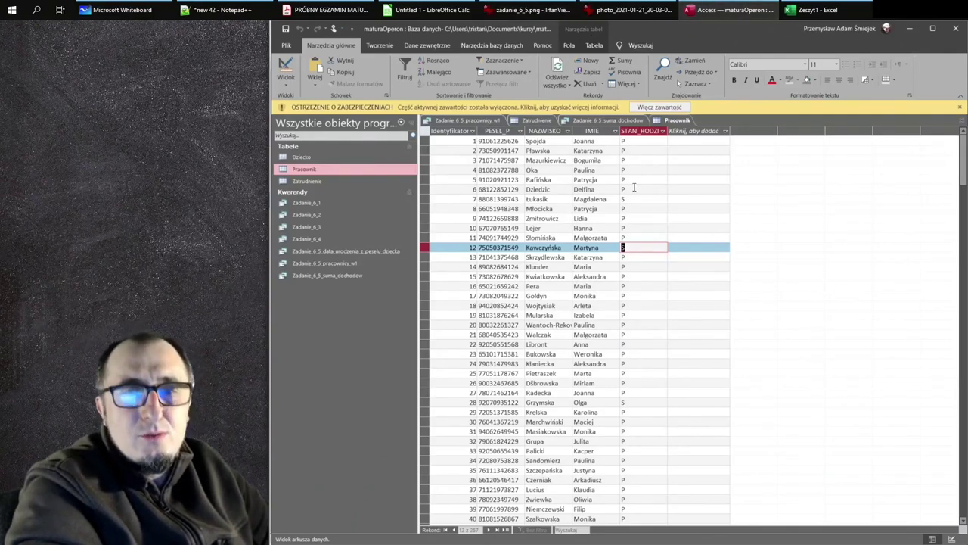
click(606, 9)
click(563, 11)
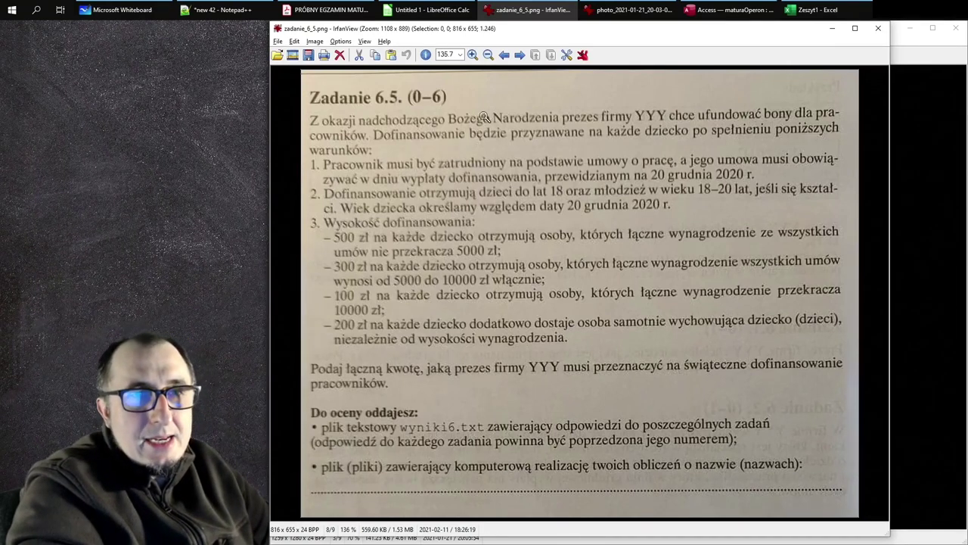
click(728, 13)
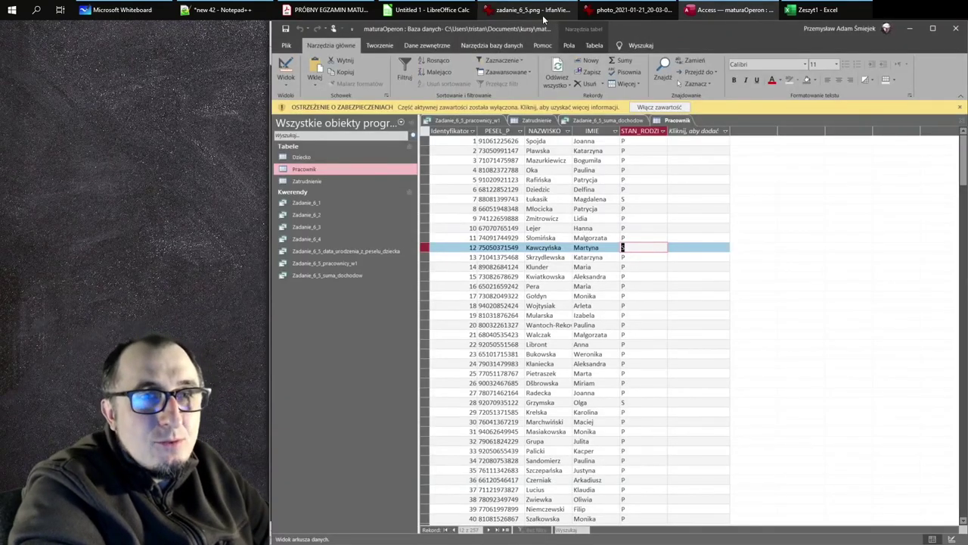
Step: Start a new query in design view and review the tables and saved queries available to add
click(373, 46)
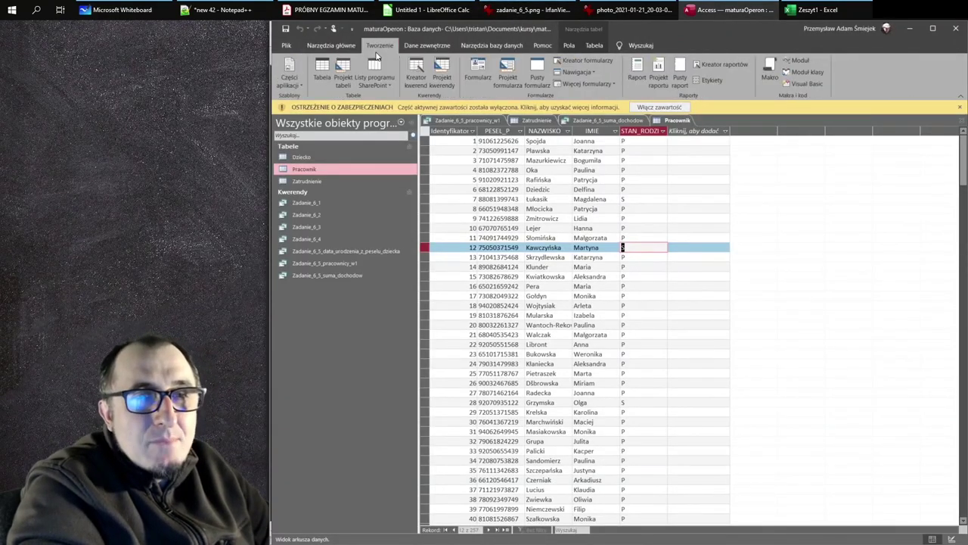
click(441, 74)
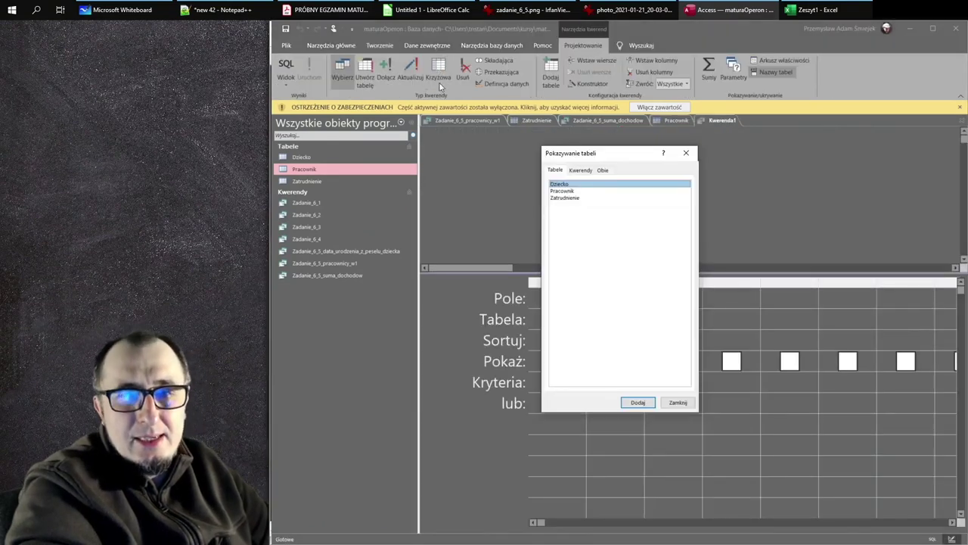
click(580, 171)
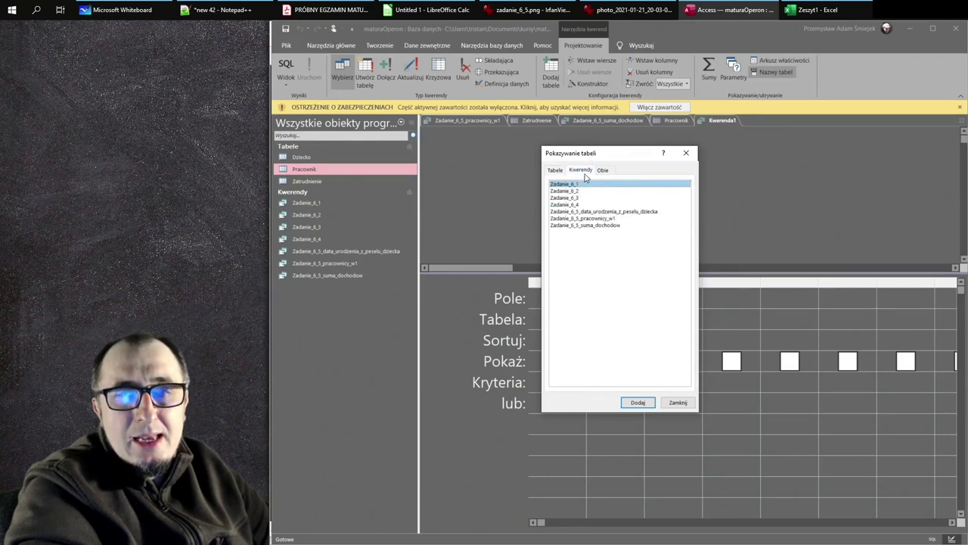
click(558, 173)
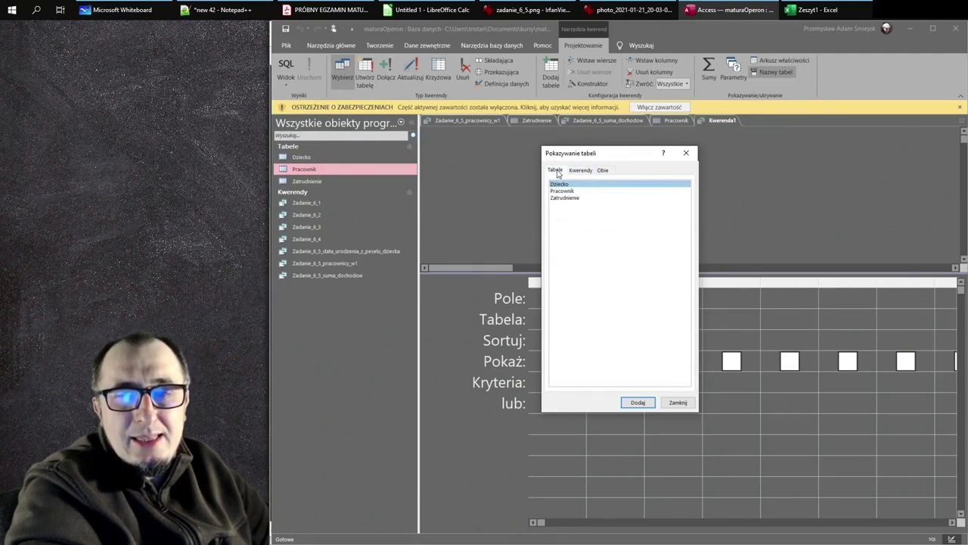
click(585, 171)
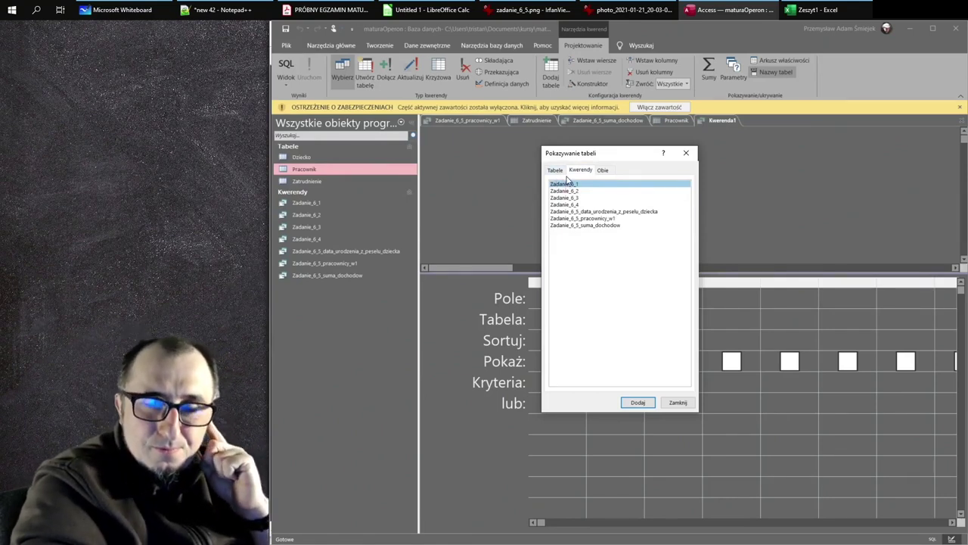
click(556, 173)
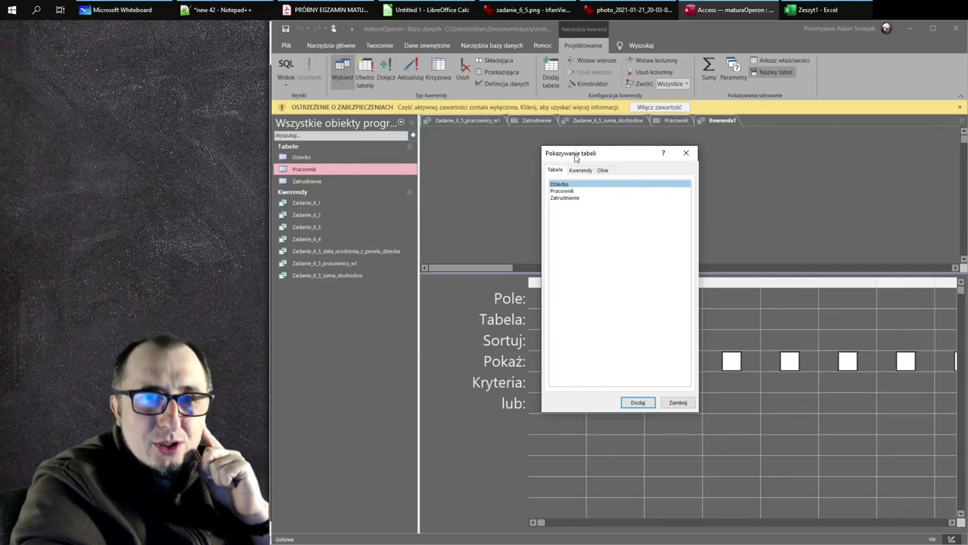
Step: Check the task 6.5 conditions in IrfanView again and return to the table selection for the new Access query
click(529, 9)
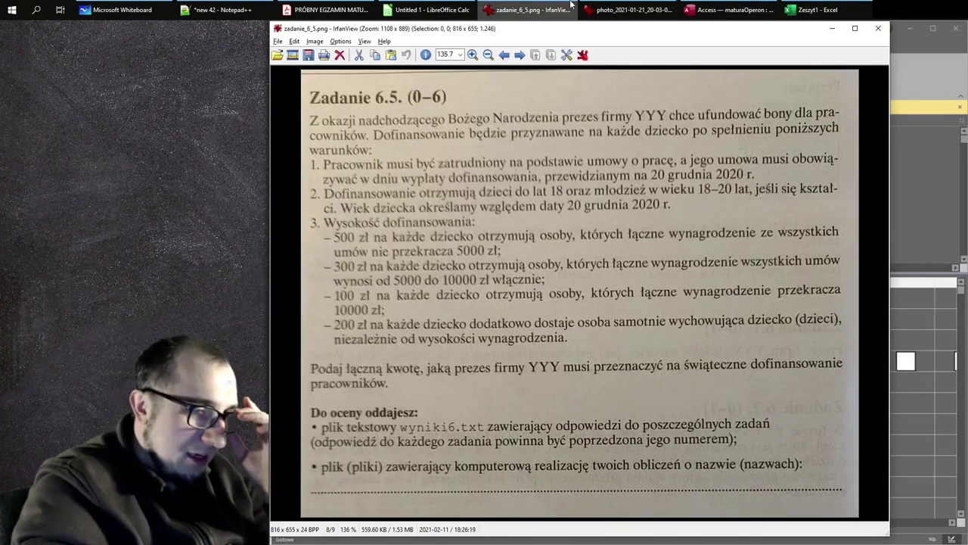
mouse_move(570, 6)
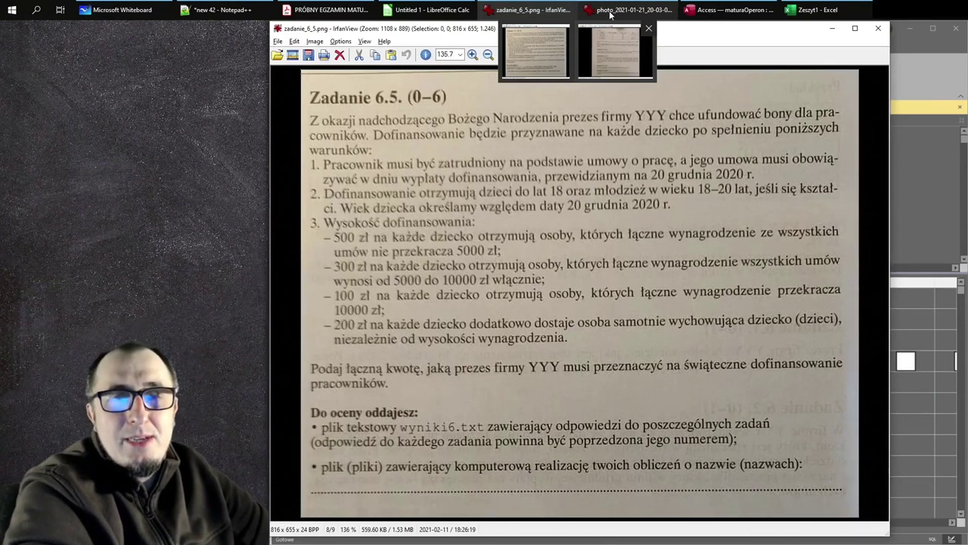
click(730, 10)
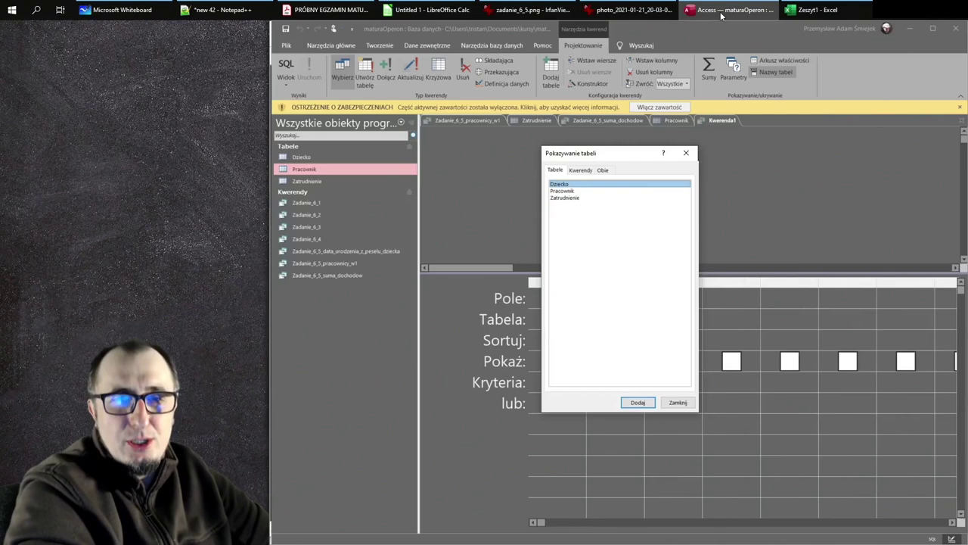
click(564, 191)
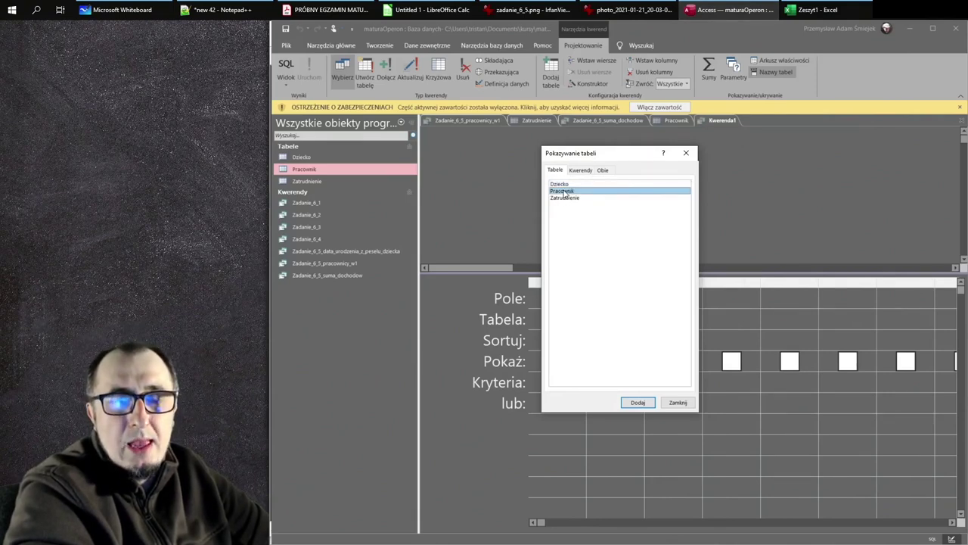
double_click(563, 193)
drag(615, 165, 795, 171)
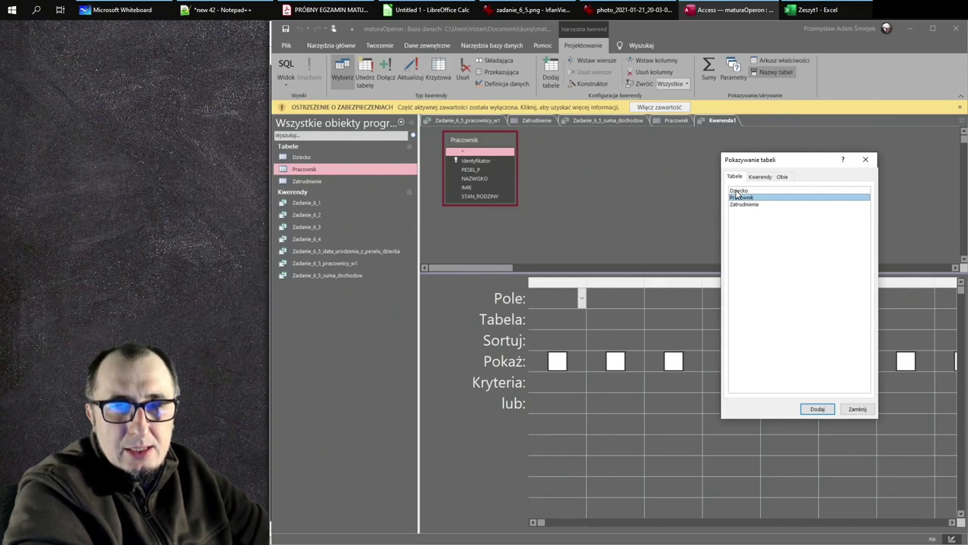
double_click(737, 191)
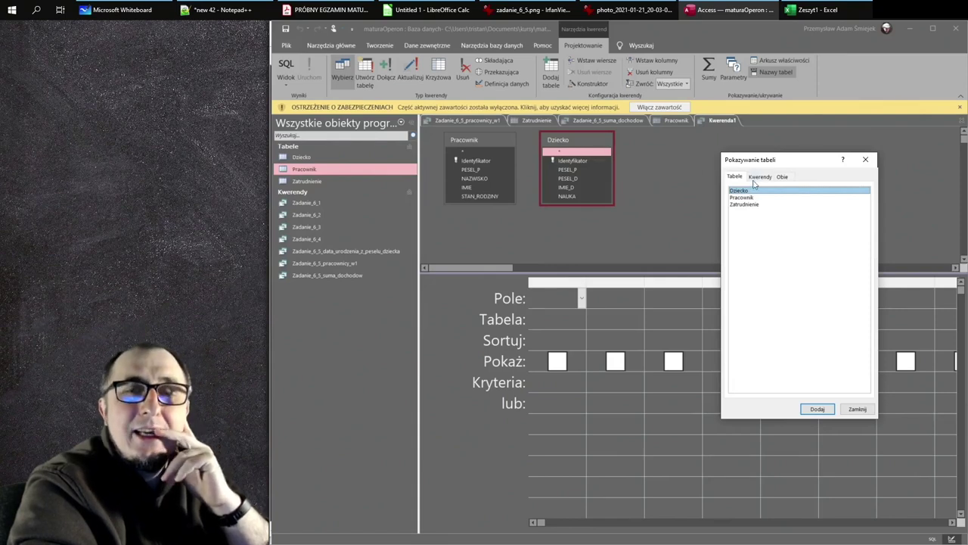
click(857, 408)
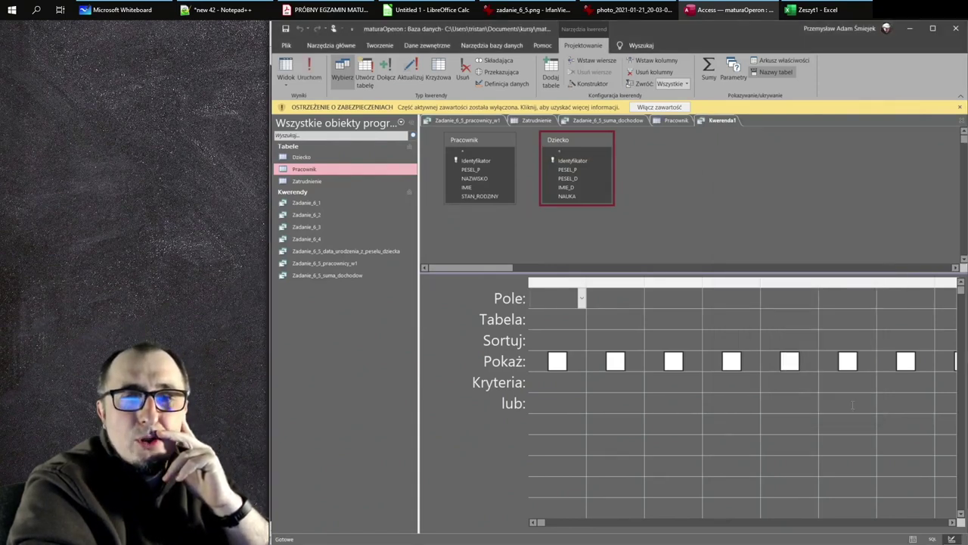
click(729, 129)
key(ctrl+w)
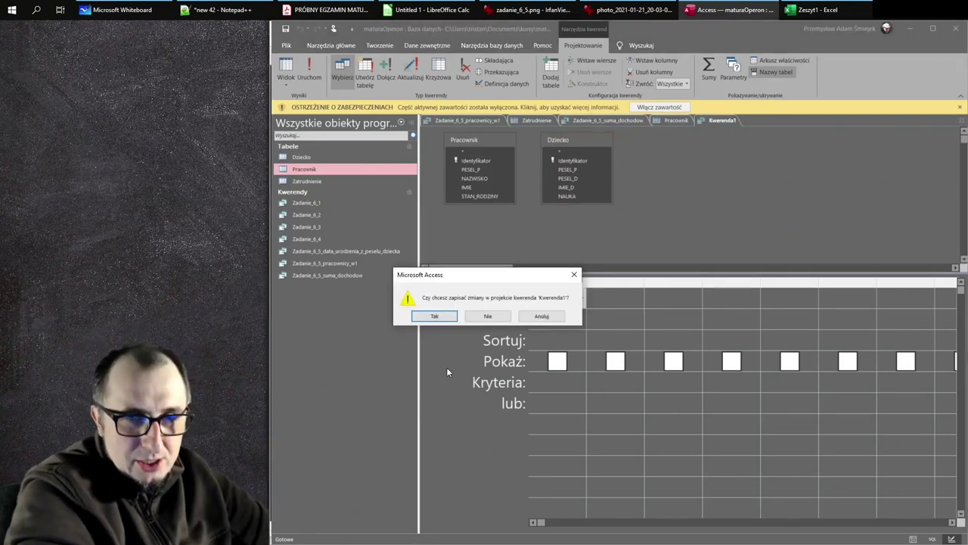
click(488, 318)
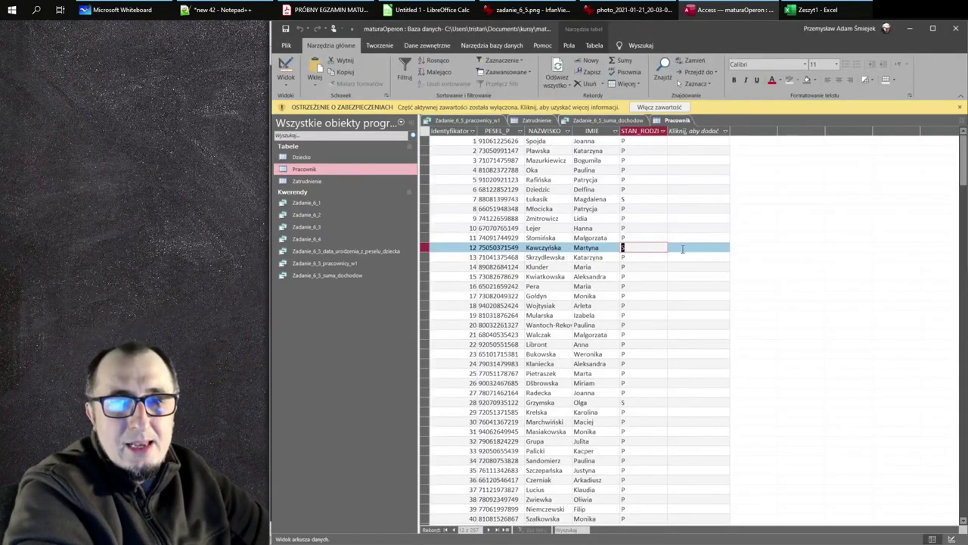
Step: Close all open objects, saving the changes to the Zadanie_6_5_pracownicy_w1 query and discarding the layout changes to the Zatrudnienie table
key(ctrl+w)
key(ctrl+w)
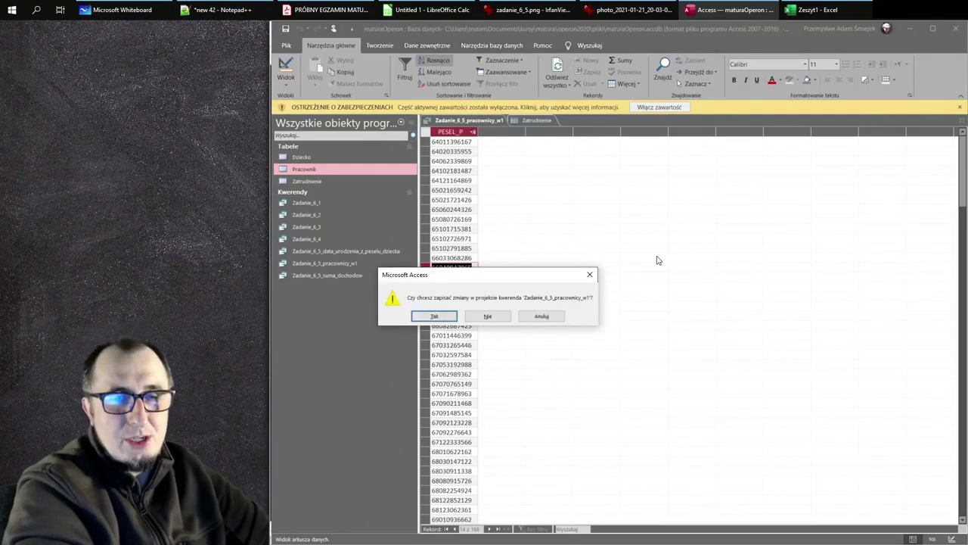
click(453, 320)
key(ctrl+w)
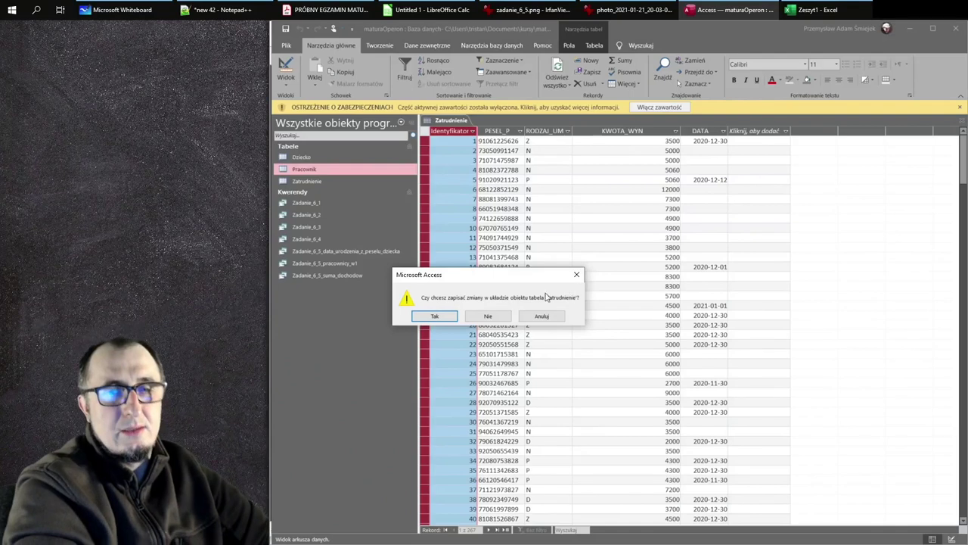
click(488, 316)
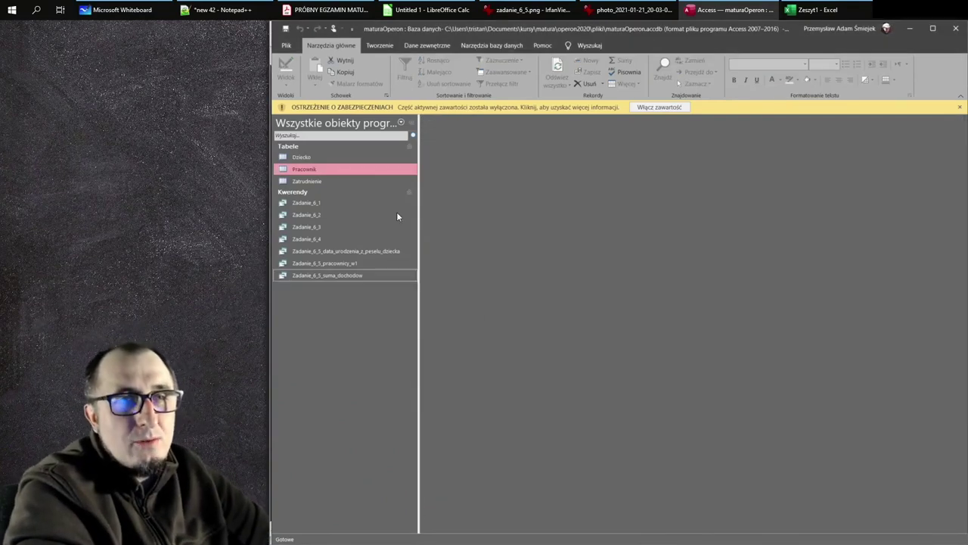
Step: Create a new query design based on the Dziecko table and show its SQL code
click(394, 46)
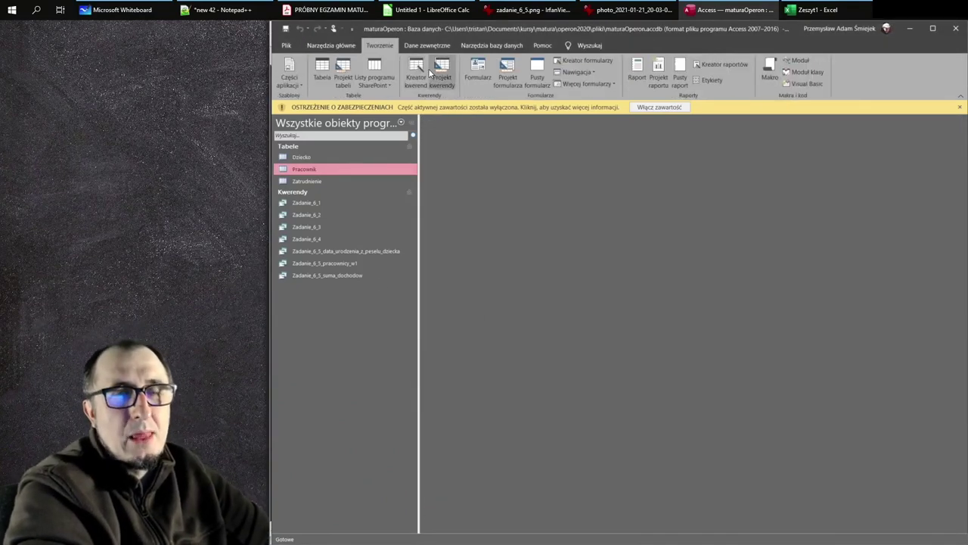
click(442, 76)
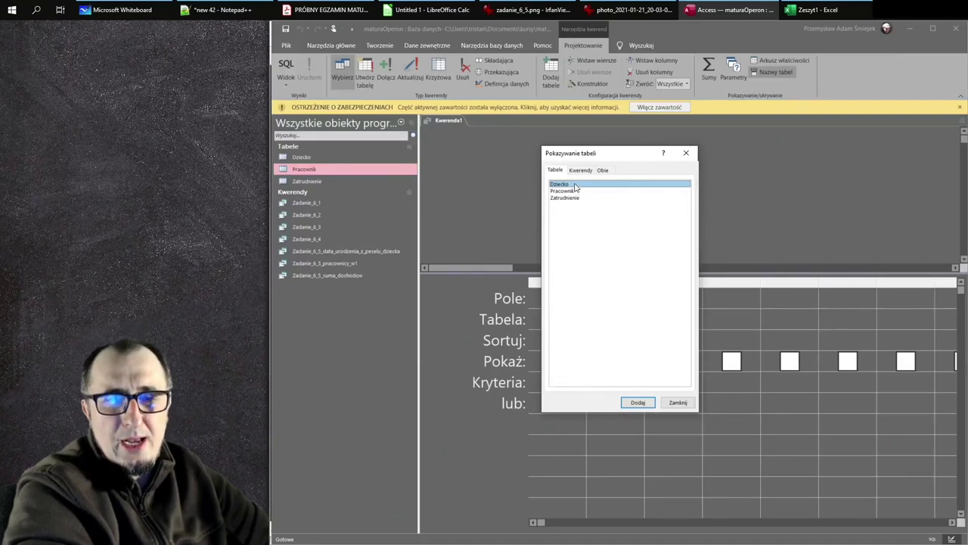
click(638, 401)
click(677, 402)
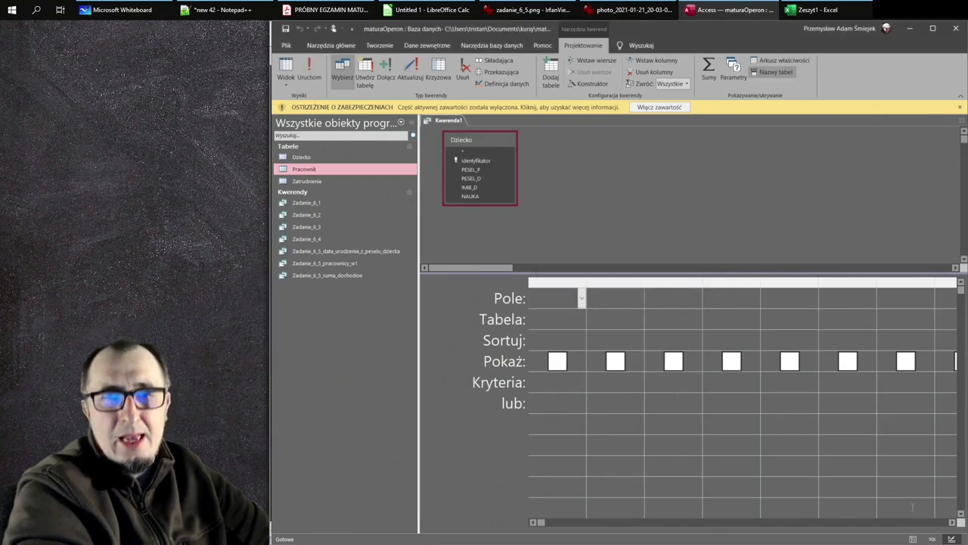
click(933, 538)
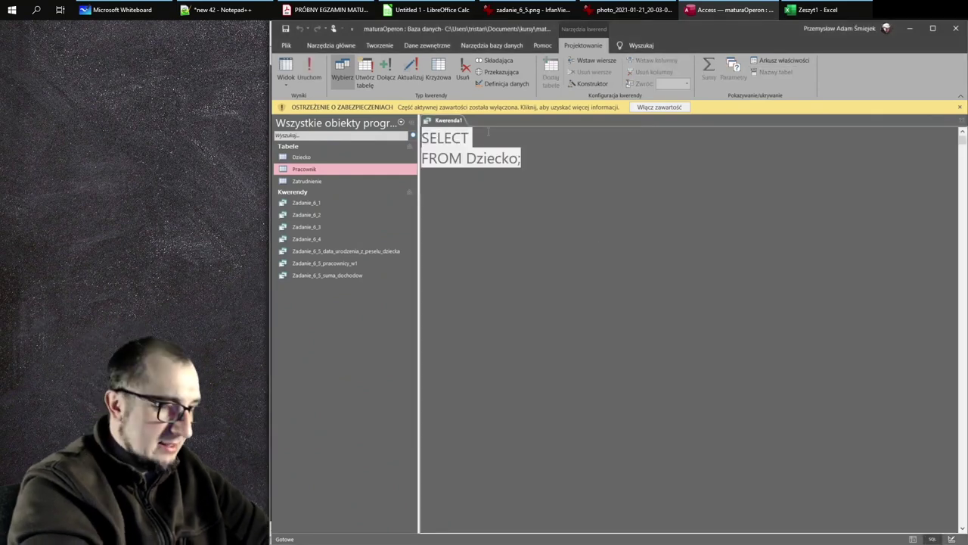
Step: Select all fields from Dziecko with * and run the query
click(489, 131)
text(*)
click(309, 69)
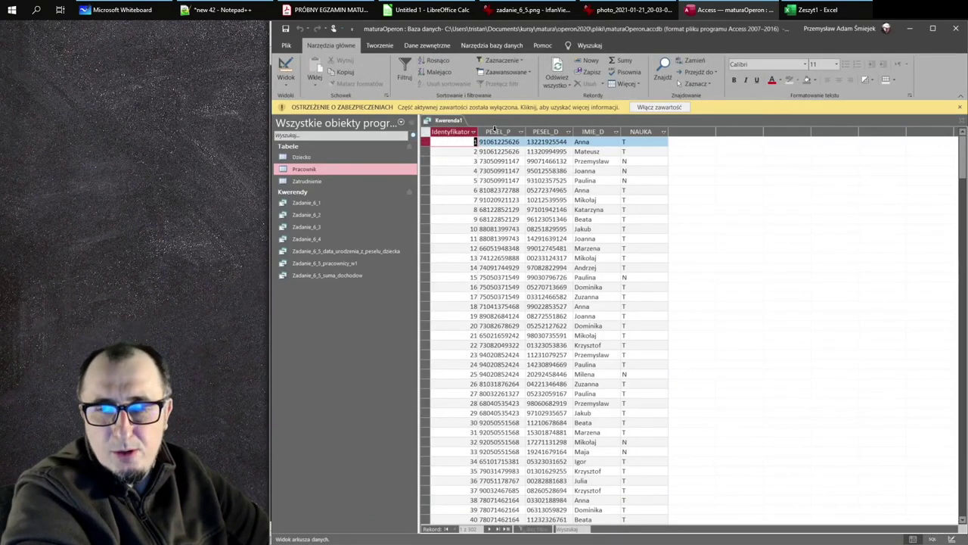
Step: Change the SQL to select Count(*) from Dziecko with GROUP BY PESEL_P, and run the query
click(933, 539)
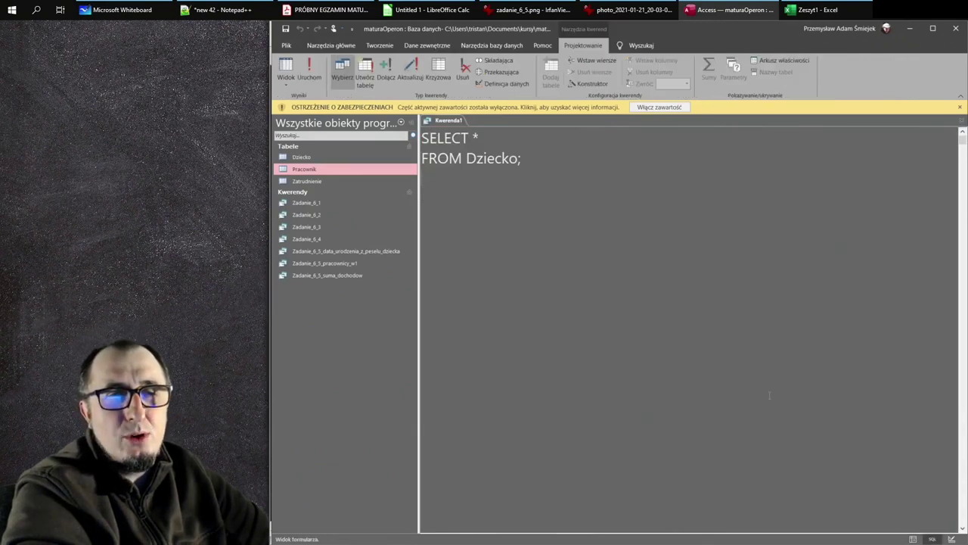
click(501, 136)
key(BackSpace)
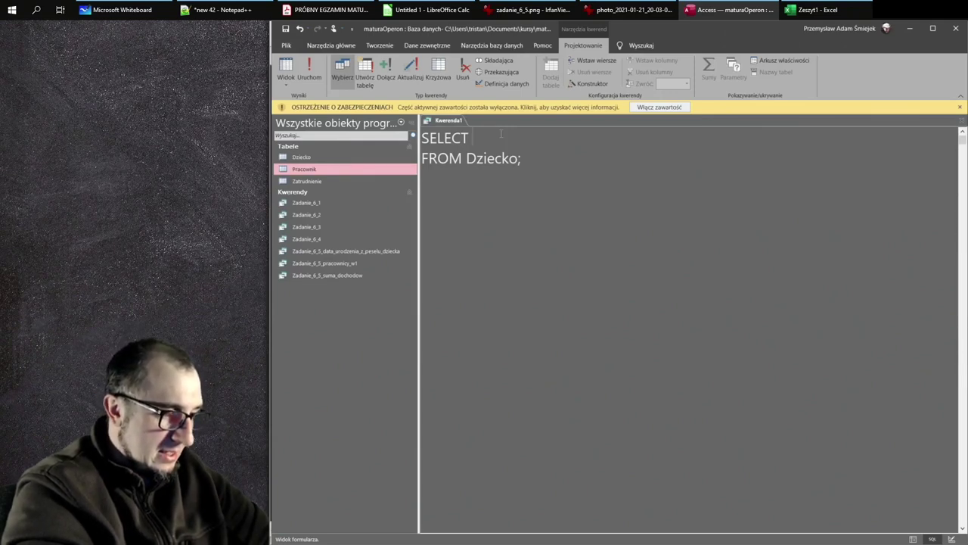
text(Count(*))
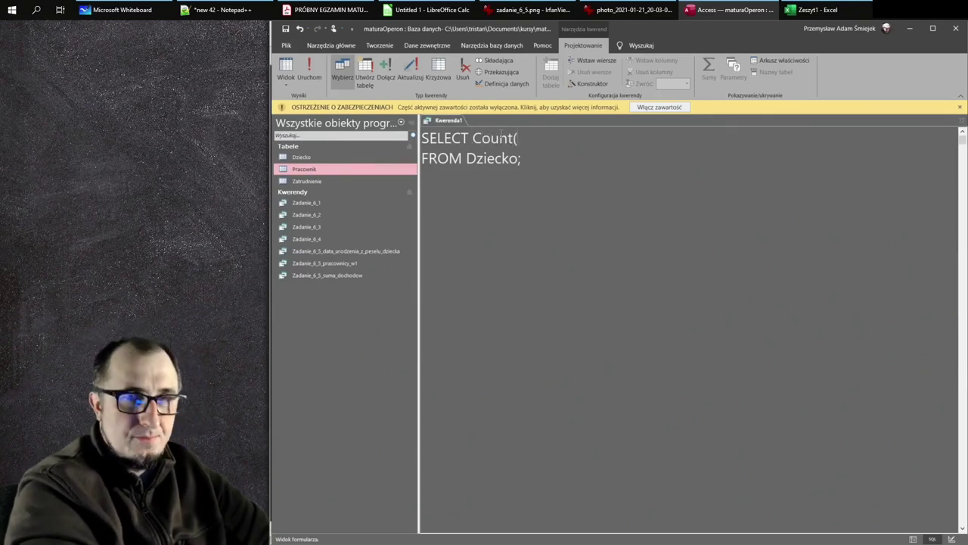
click(547, 158)
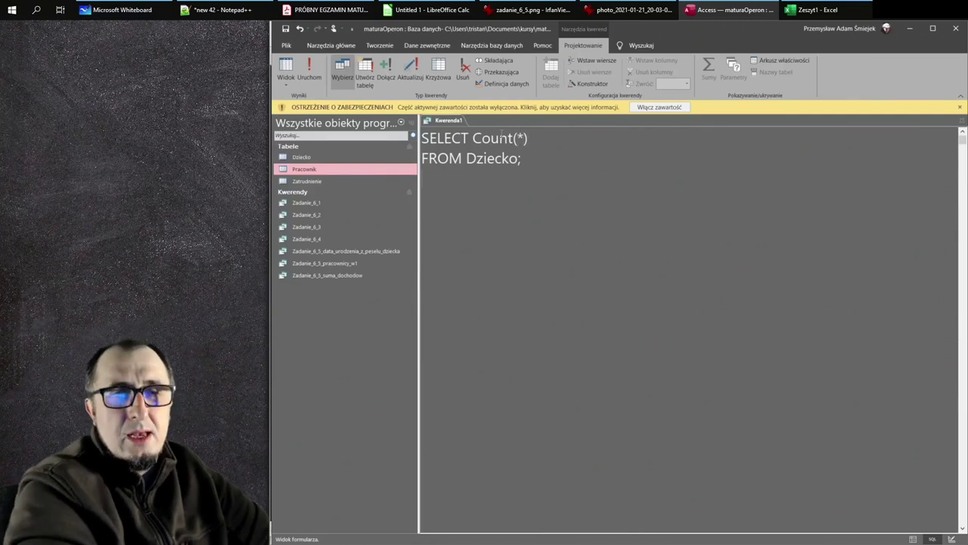
key(BackSpace)
key(Return)
text(GROUP BY PESEL_P)
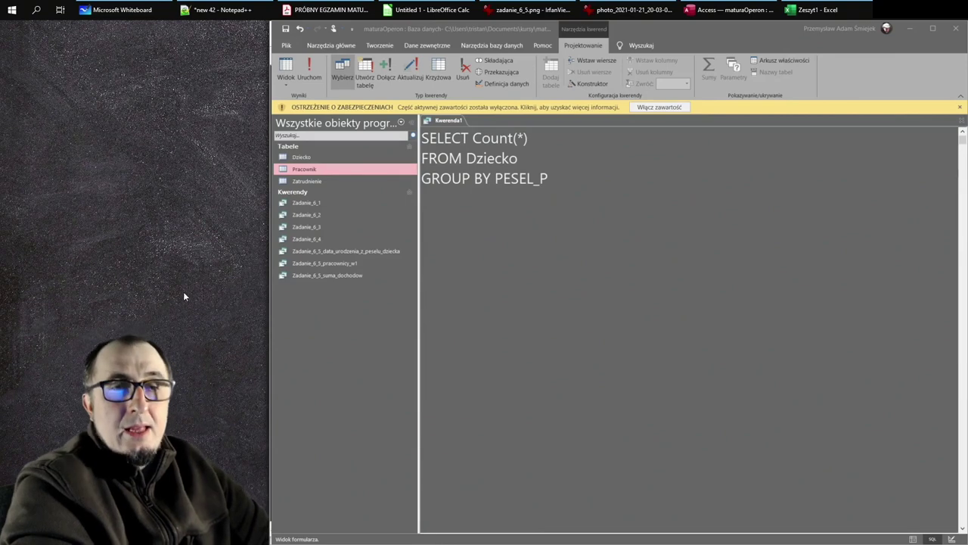
click(579, 178)
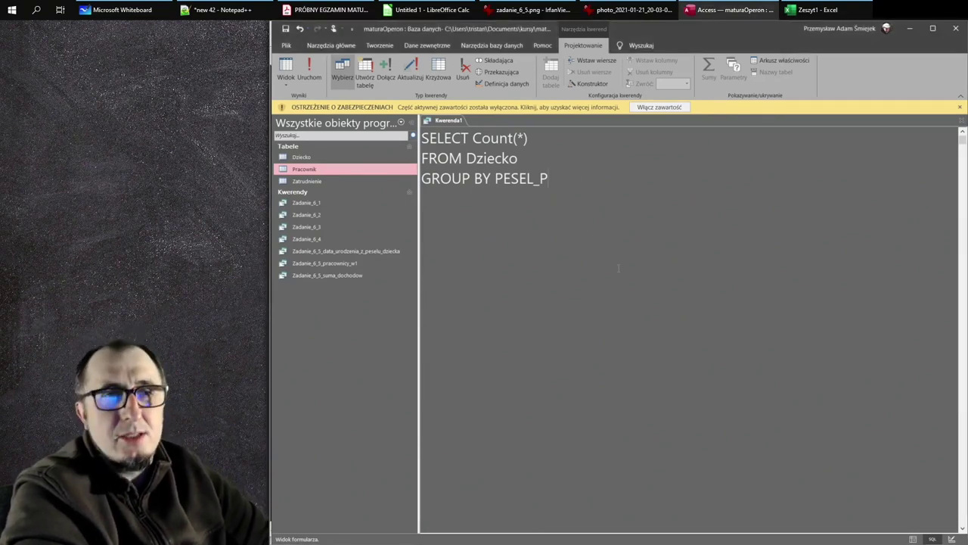
click(316, 70)
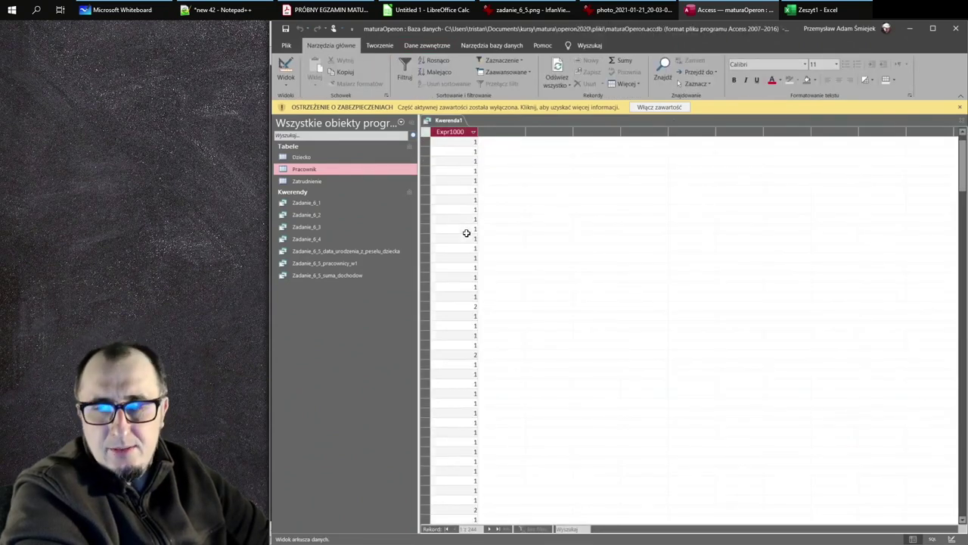
Step: Add PESEL_P before Count(*) in the SELECT clause and run the query
click(931, 538)
text(PESEL_P, Count(*)
click(913, 539)
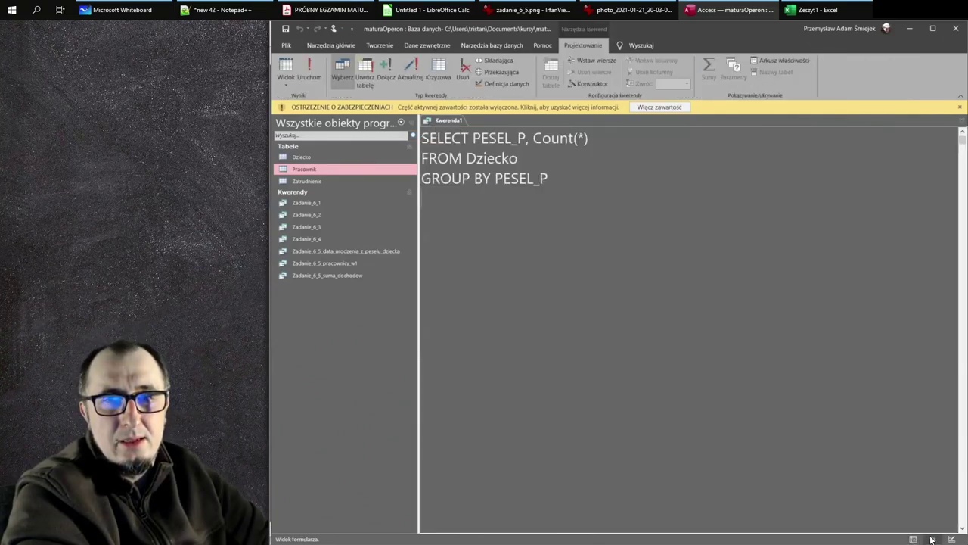
Step: Give the Count(*) column the alias ILE_DZIECI in the query's SQL
click(932, 538)
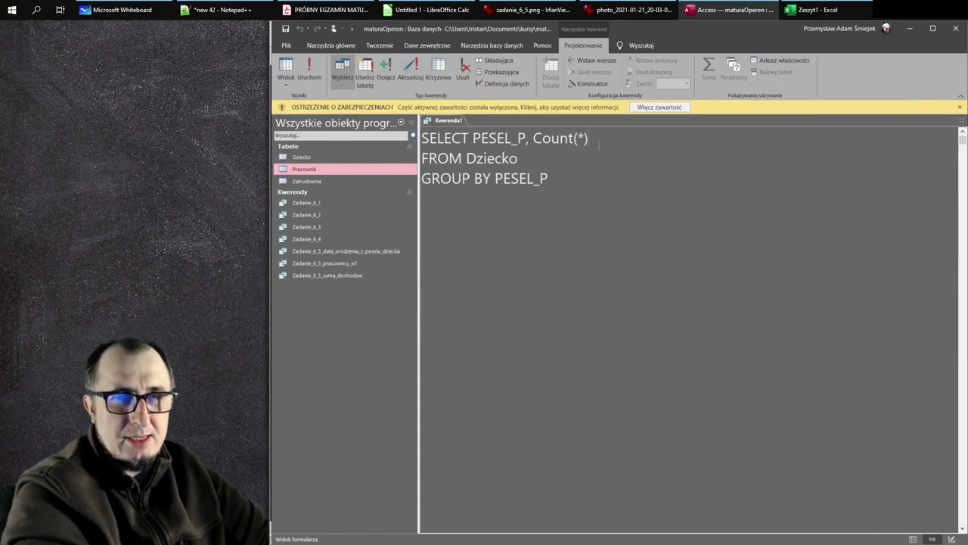
text(OL)
key(BackSpace)
key(BackSpace)
text(ILE_DZIECI)
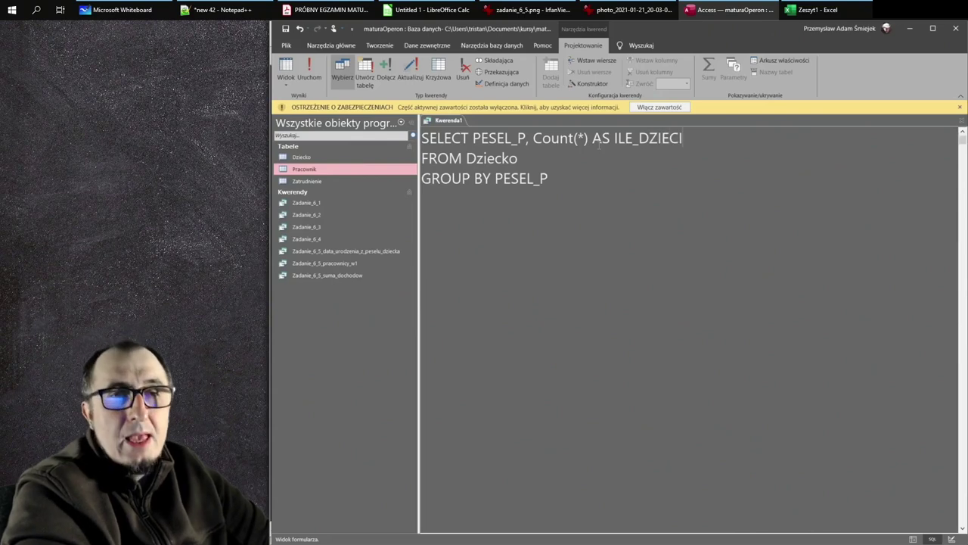
Step: Save the query as z_6_5_ile_dzieci
key(ctrl+s)
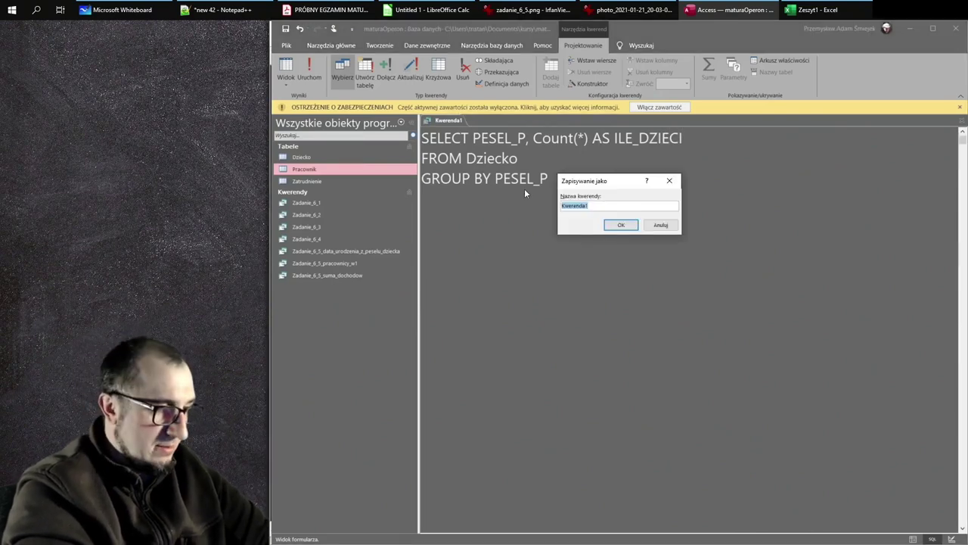
text(Zadan)
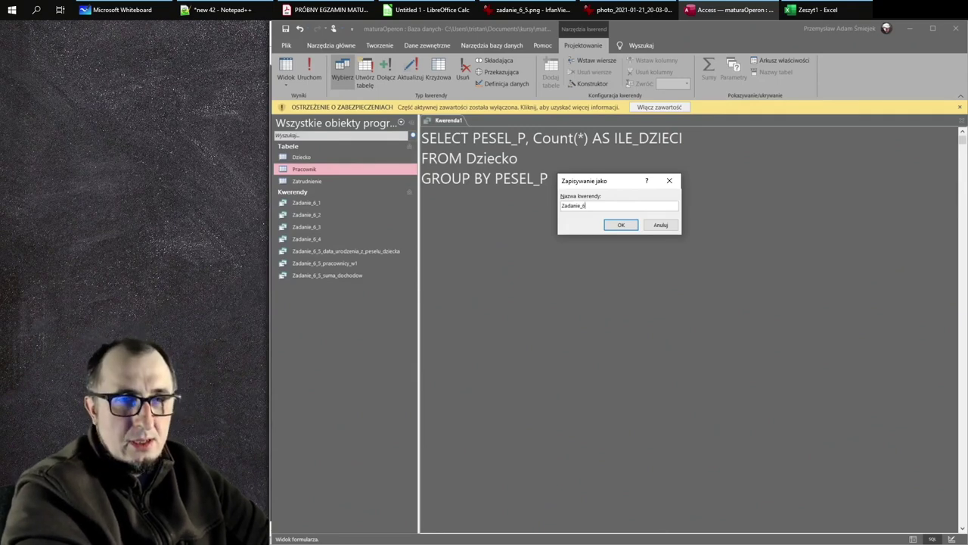
text(ie_6)
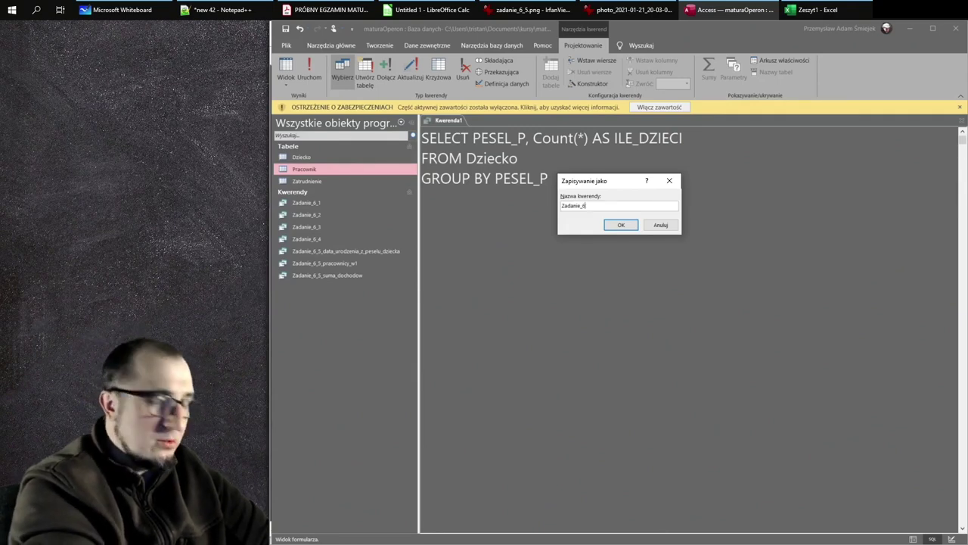
text(_5)
click(586, 205)
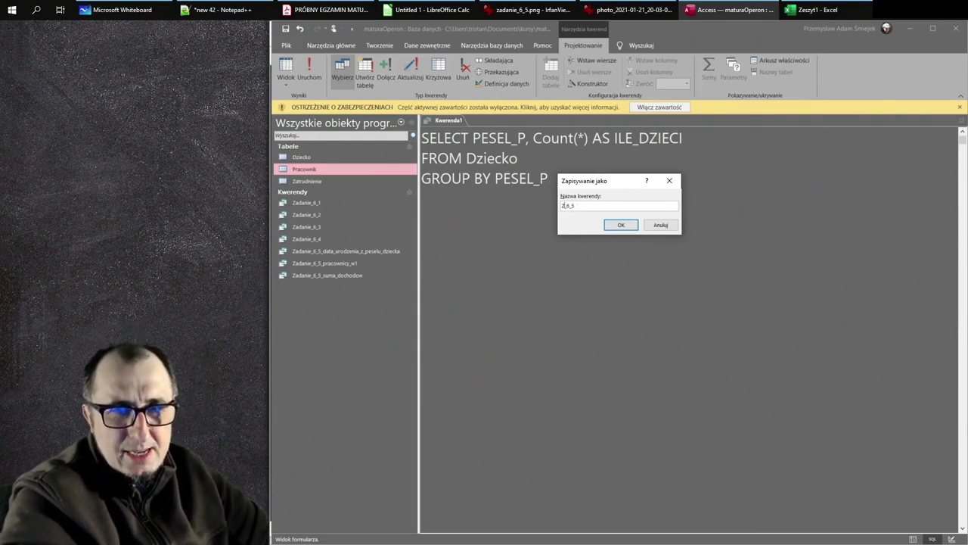
text(_)
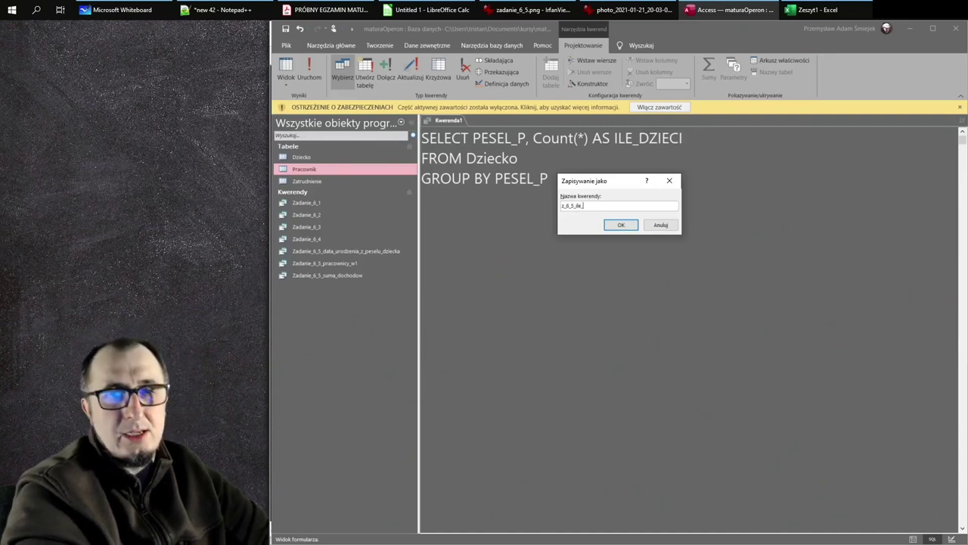
key(Return)
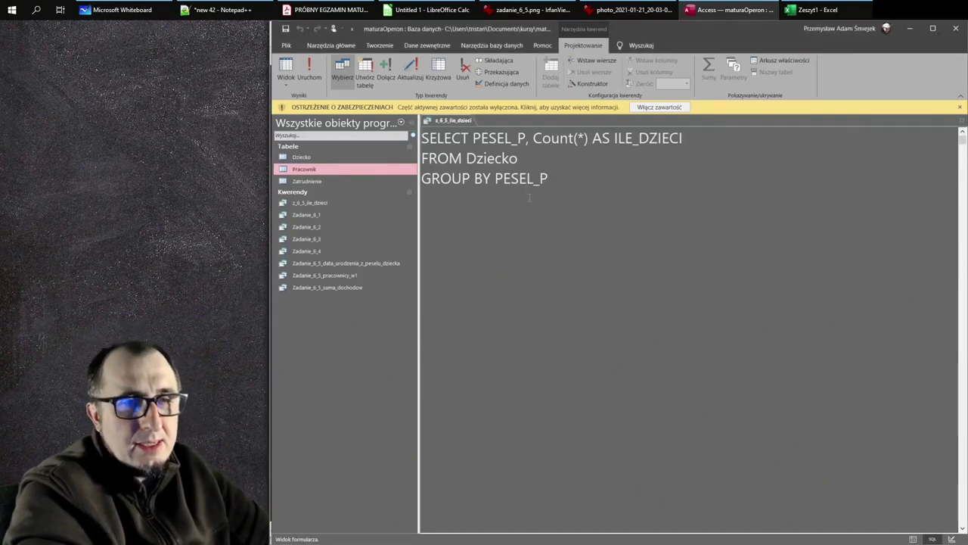
Step: Rename the Zadanie_6_5_suma_dochodow query as z_6
click(380, 263)
right_click(381, 263)
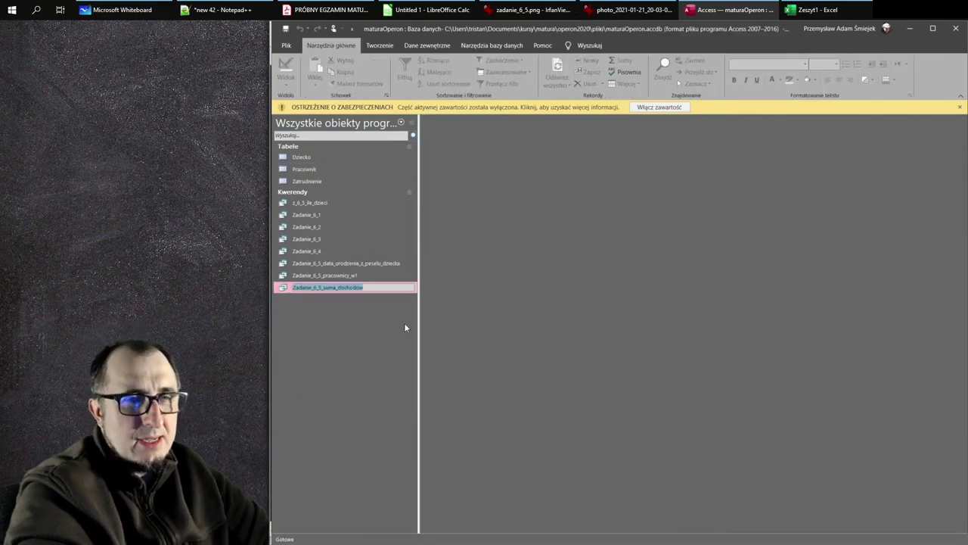
text(z_6_)
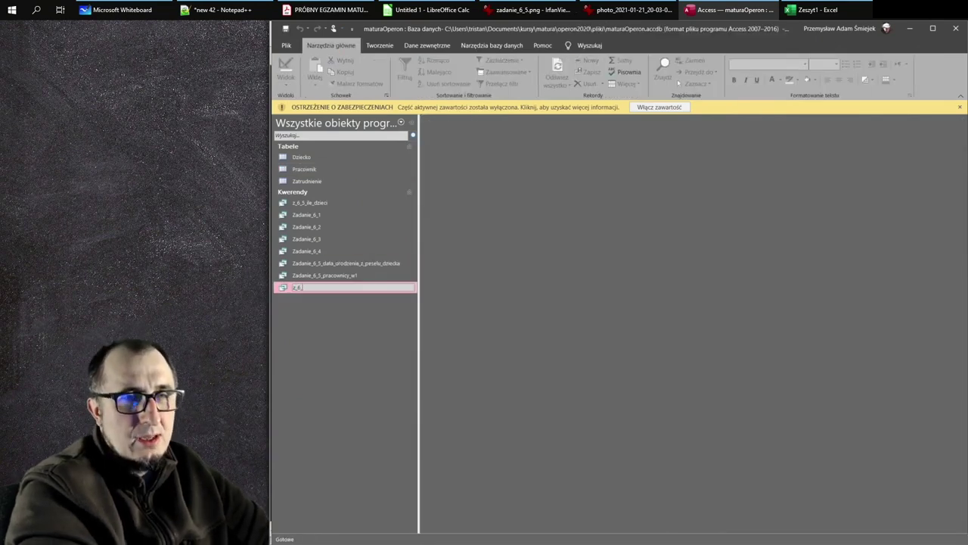
Step: Rename the z_6_5_ile_dzieci query as z65_ile_dzieci and the z_6 query as z65_przedzial
click(316, 216)
key(Home)
key(Right)
key(Right)
key(Delete)
key(Delete)
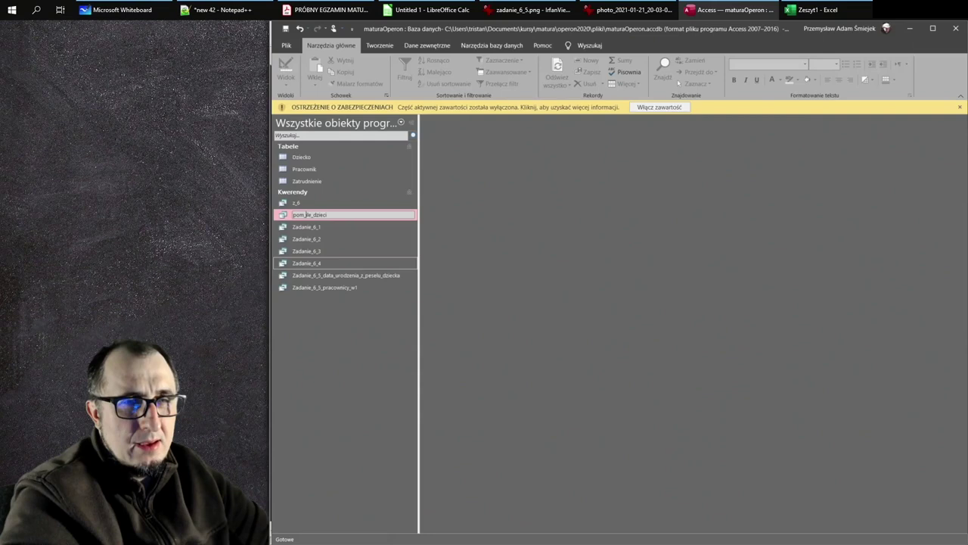
key(Return)
key(Return)
key(Return)
key(ctrl+w)
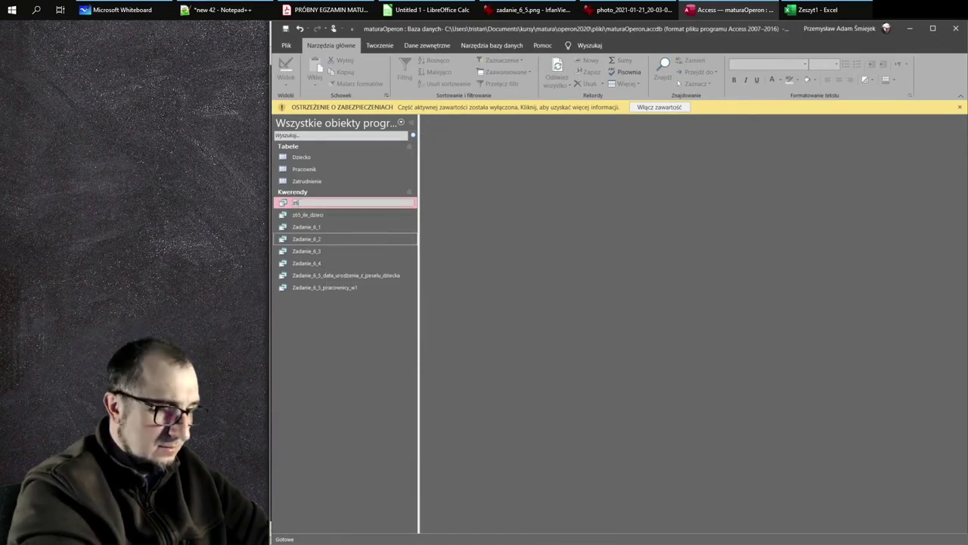
Step: Rename the Zadanie_6_5_data_urodzenia_z_peselu_dziecka query as z65_data
right_click(346, 275)
click(363, 315)
text(z65_data)
key(Return)
Step: Rename the Zadanie_6_5_pracownicy_w1 query as z65_etatowy
right_click(293, 286)
click(325, 327)
text(z65_ptatowy)
key(Return)
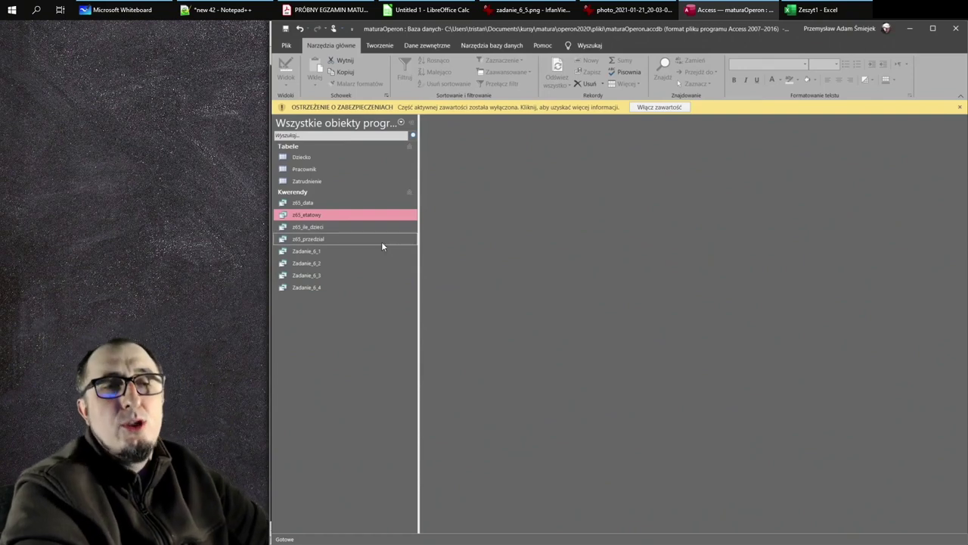
Step: Review the results of the z65_etatowy, z65_data, z65_ile_dzieci and z65_przedzial helper queries
double_click(321, 214)
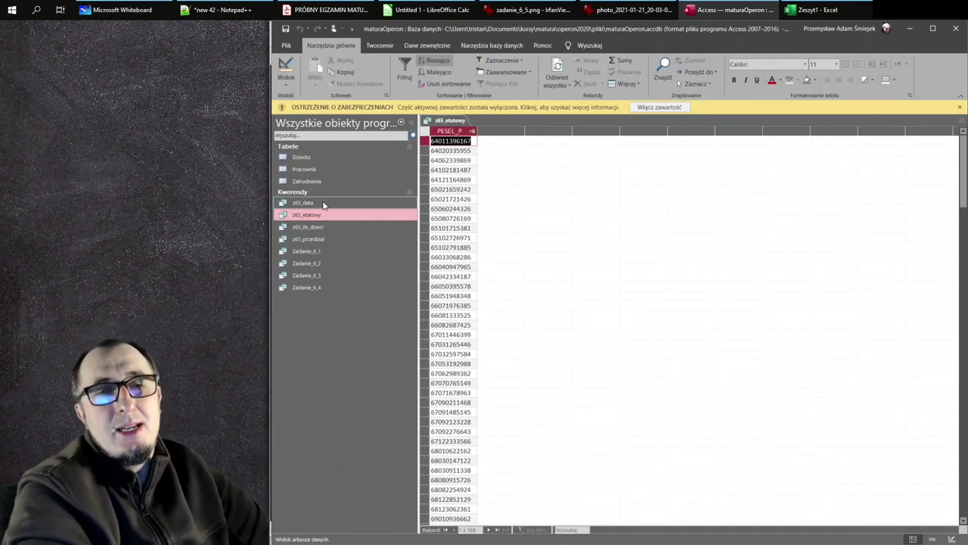
double_click(323, 205)
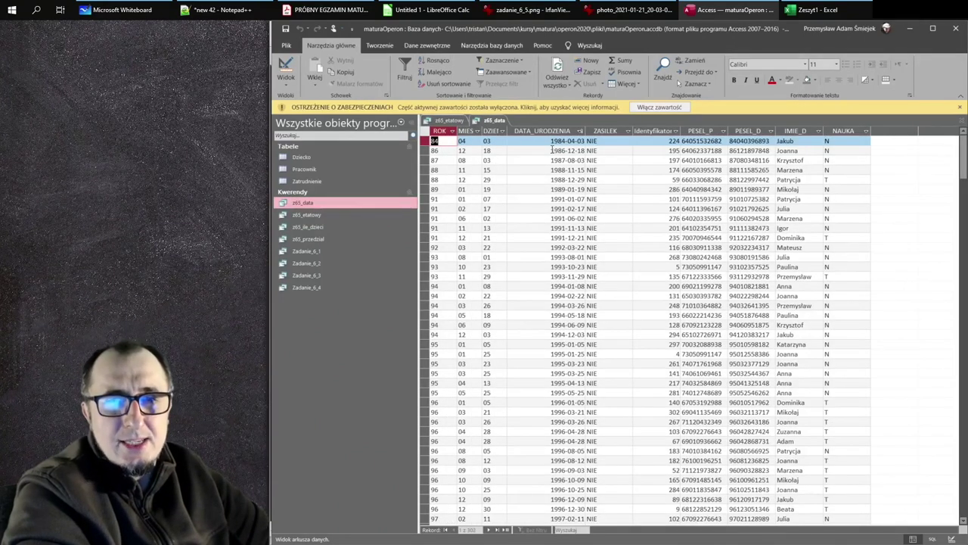
click(475, 151)
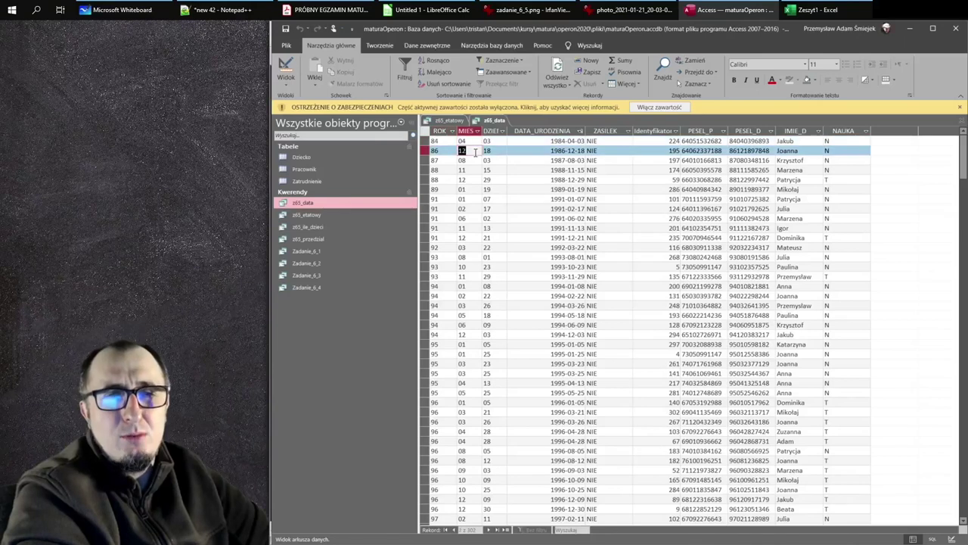
double_click(492, 150)
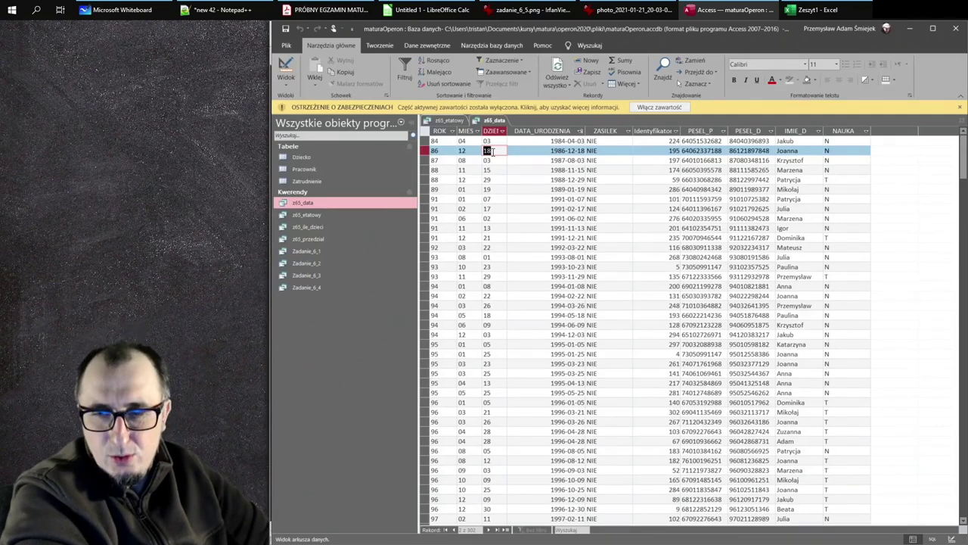
click(933, 539)
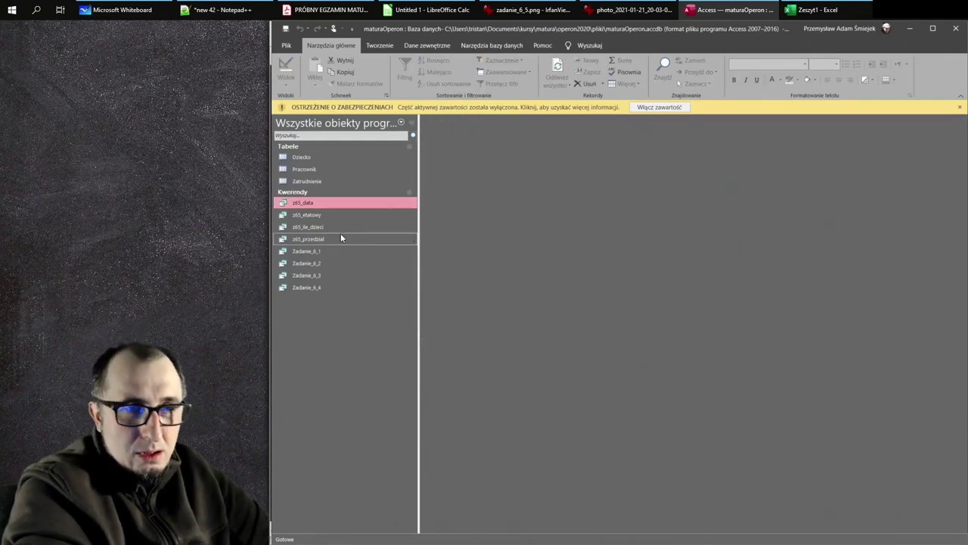
double_click(336, 229)
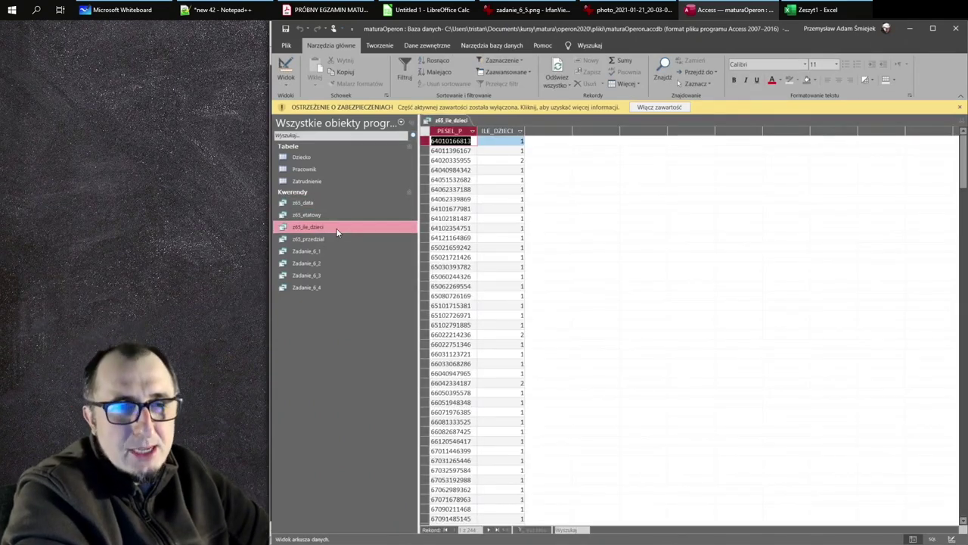
double_click(338, 239)
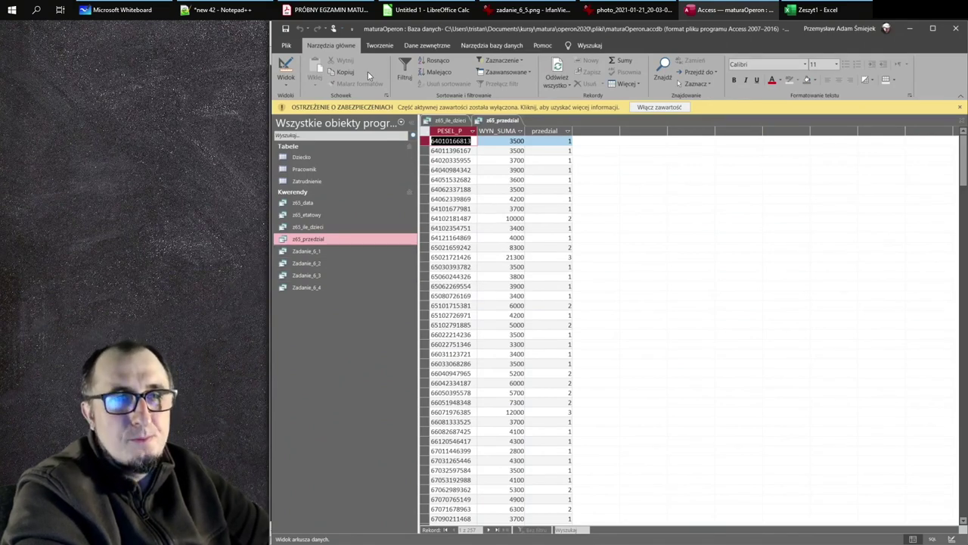
click(387, 47)
click(434, 83)
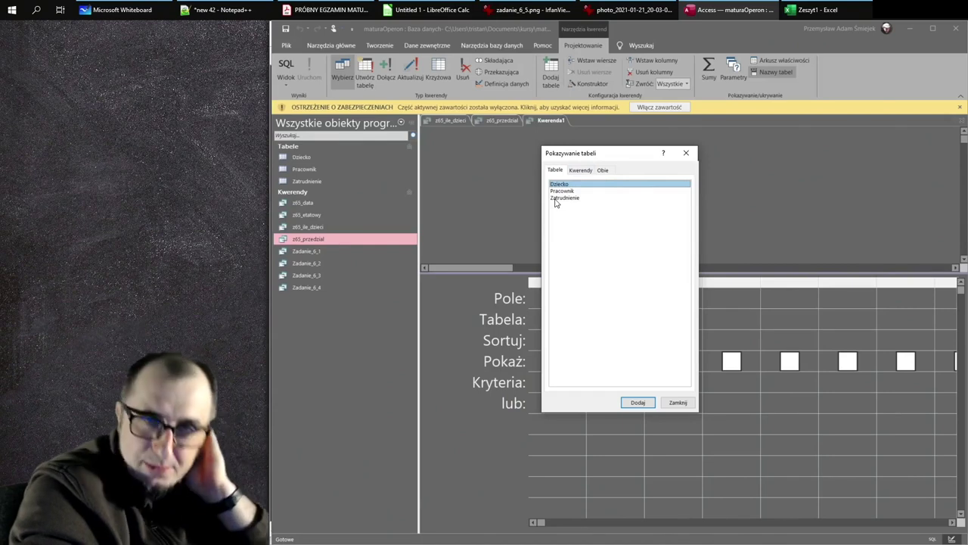
click(581, 170)
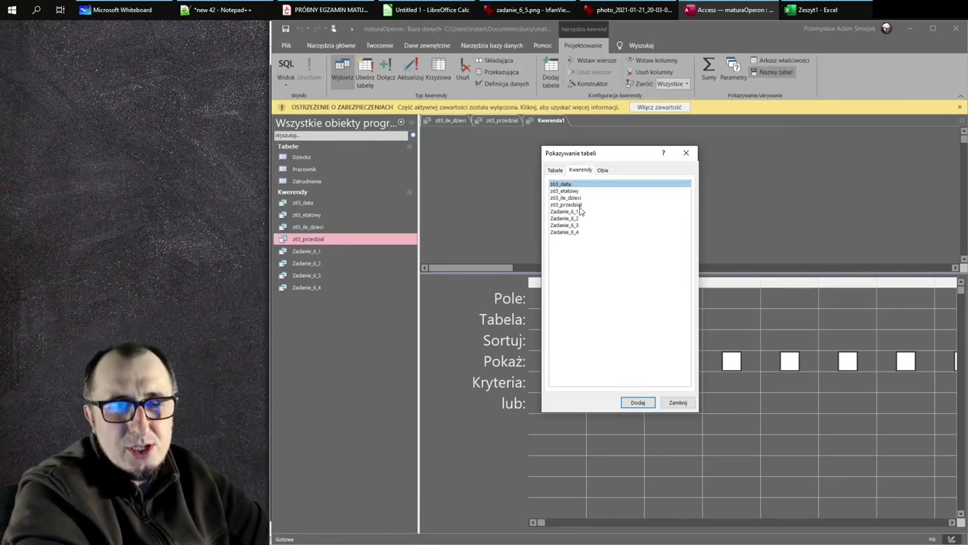
shift+click(579, 205)
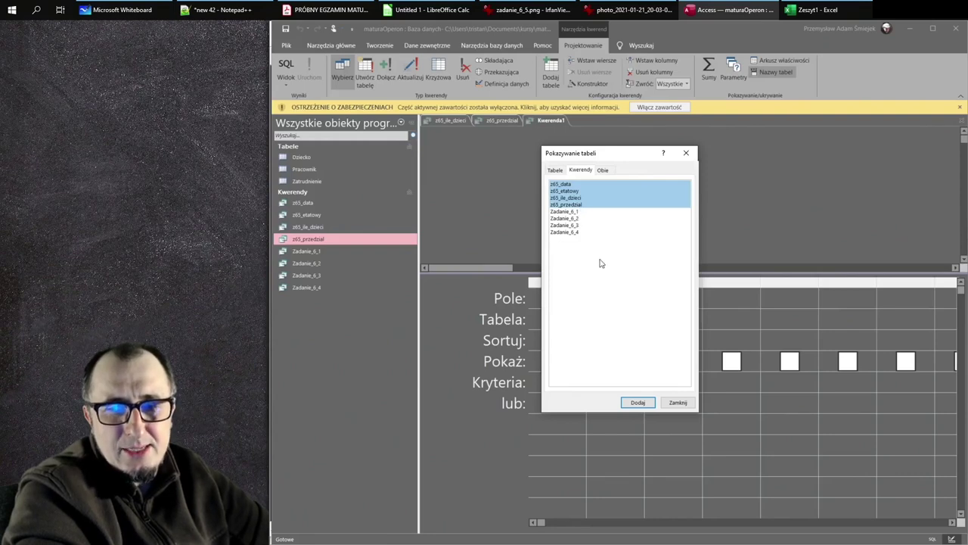
click(638, 402)
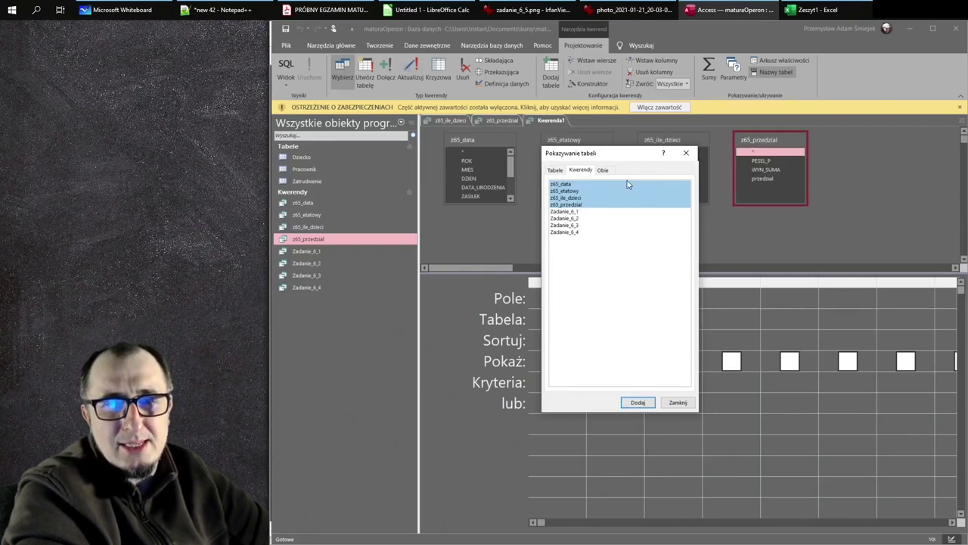
drag(623, 156, 857, 318)
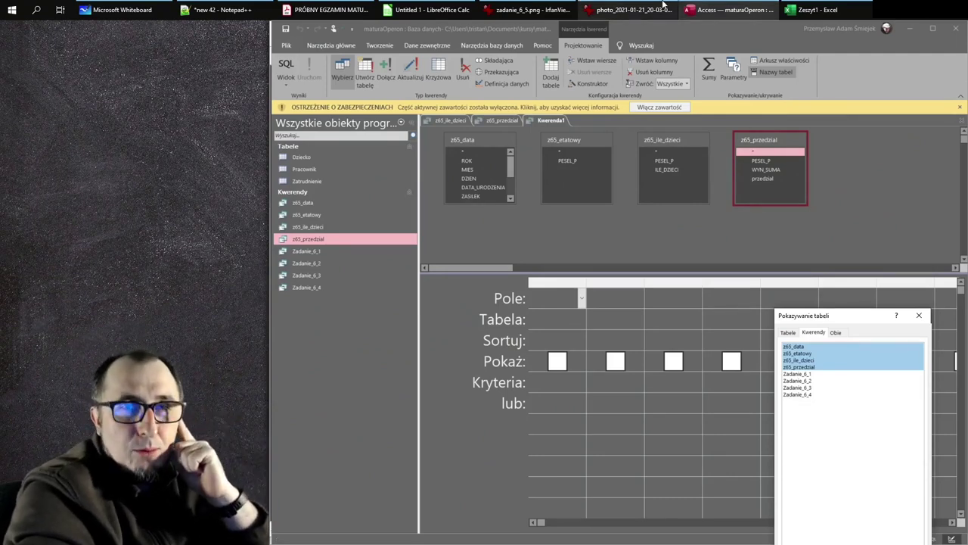
click(546, 17)
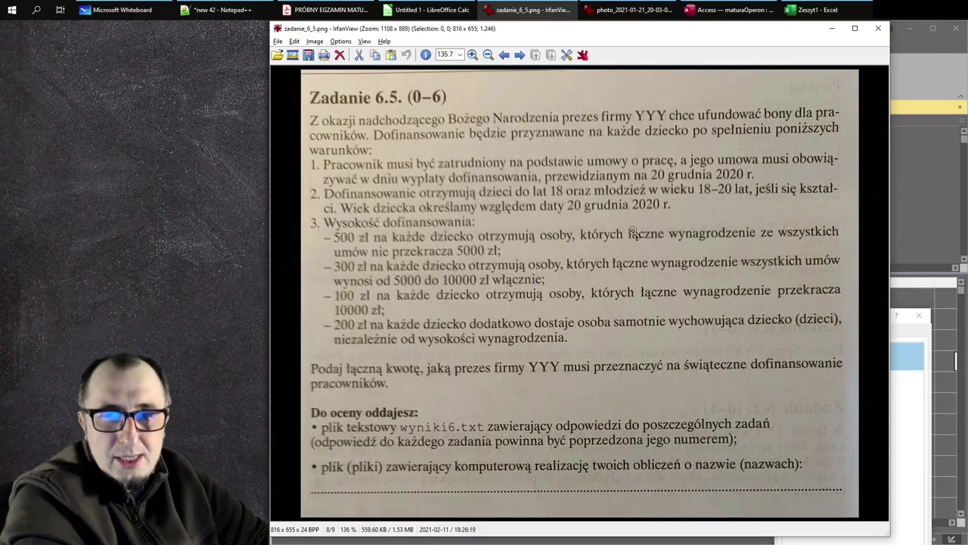
click(878, 29)
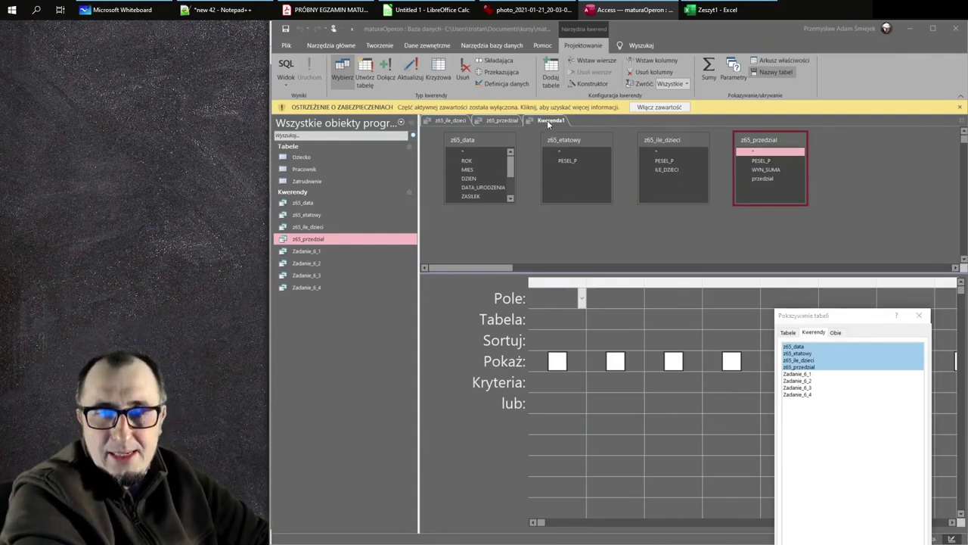
key(Escape)
key(ctrl+w)
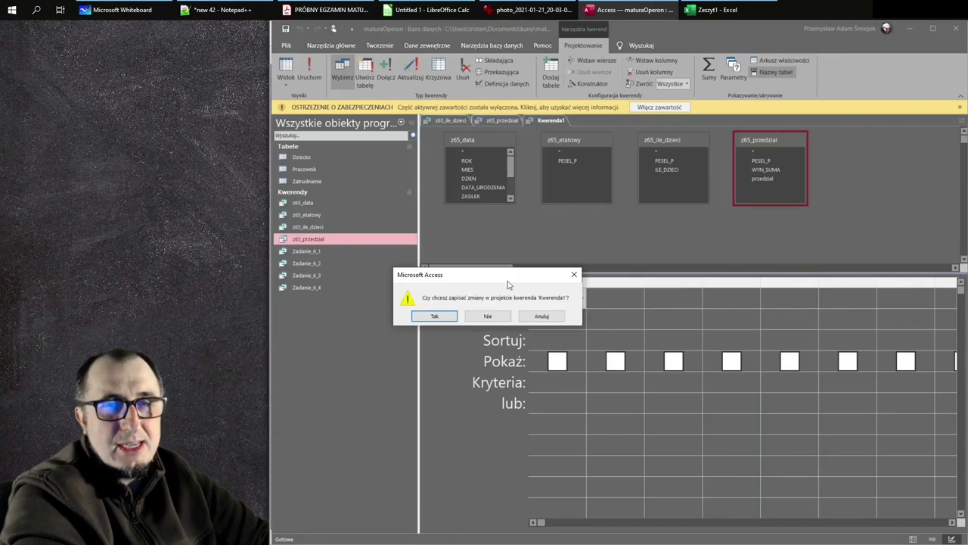
click(495, 313)
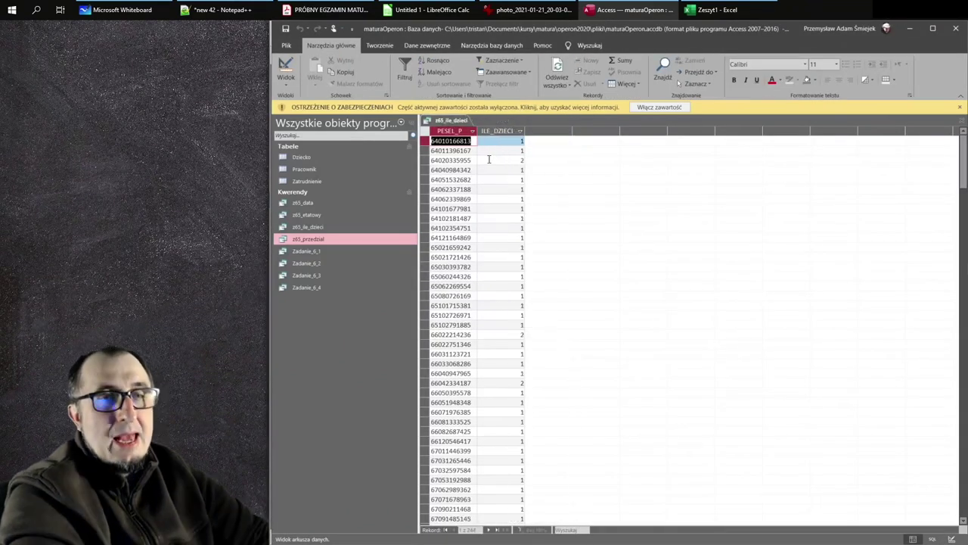
key(ctrl+w)
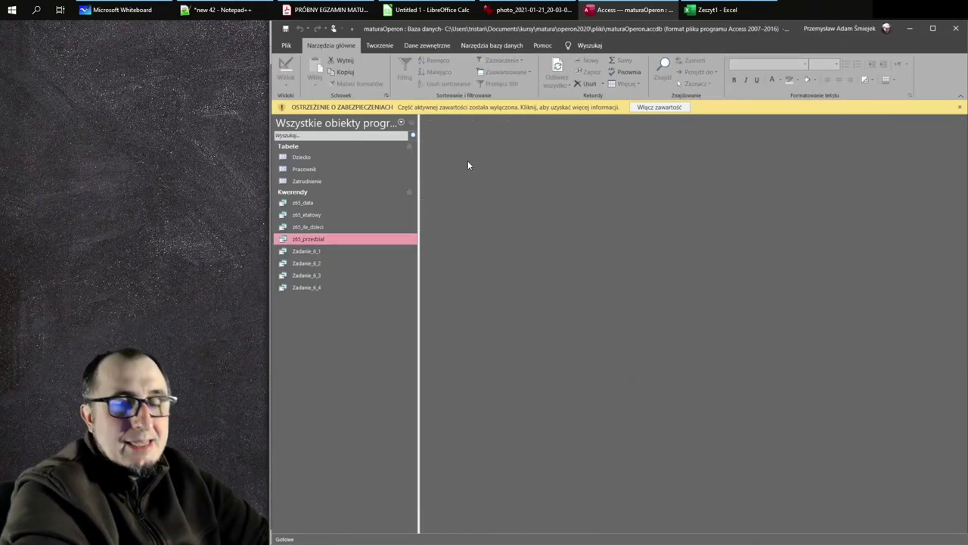
Step: Examine the results and SQL code of the z65_przedzial and z65_etatowy queries to see how they can be combined
double_click(339, 239)
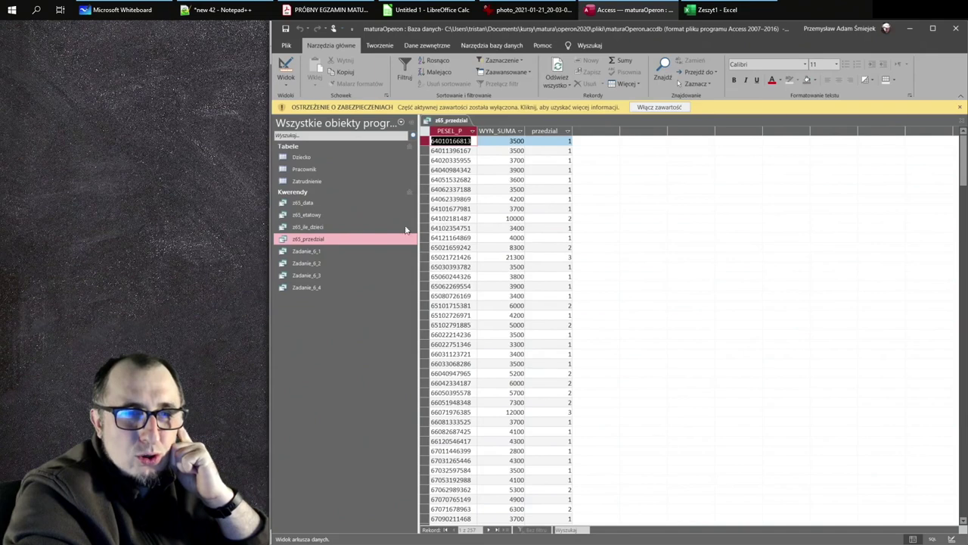
click(338, 240)
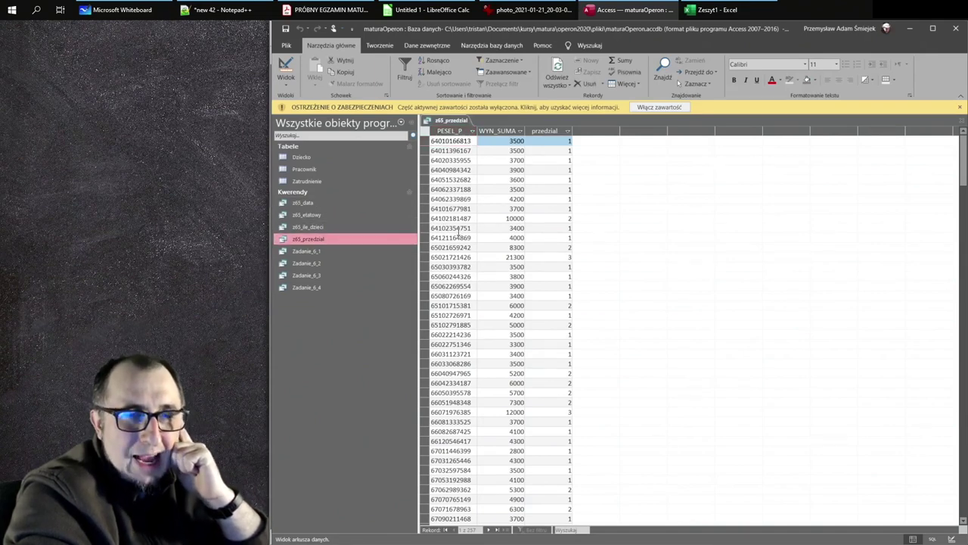
double_click(308, 218)
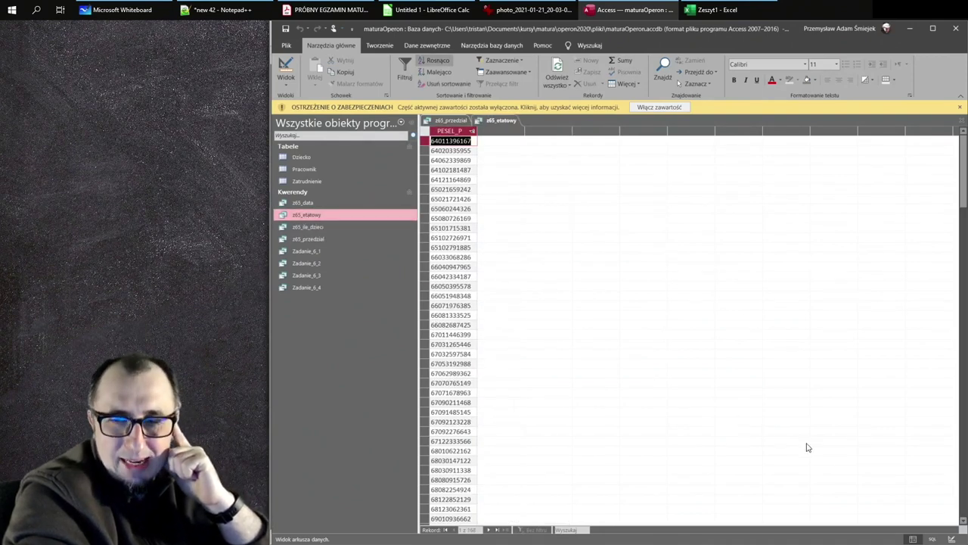
click(932, 538)
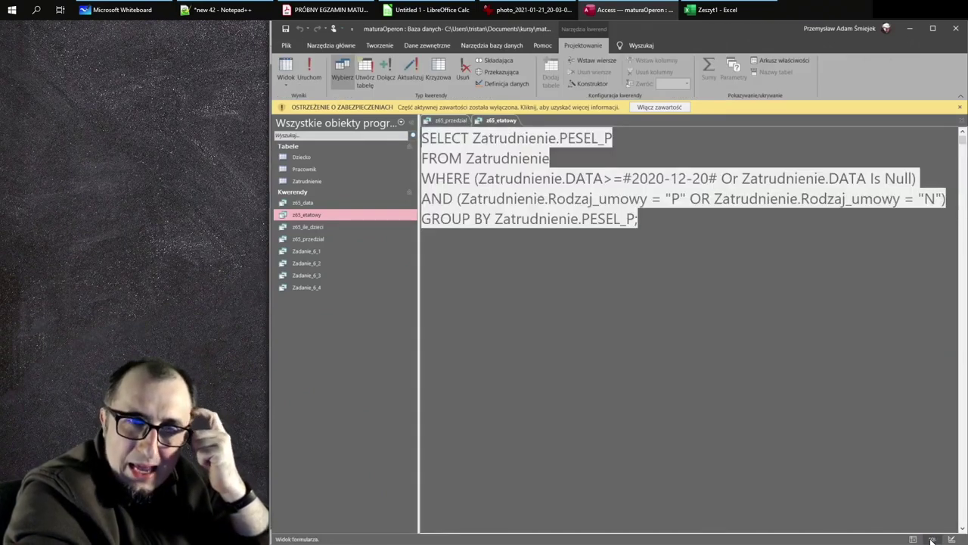
click(321, 239)
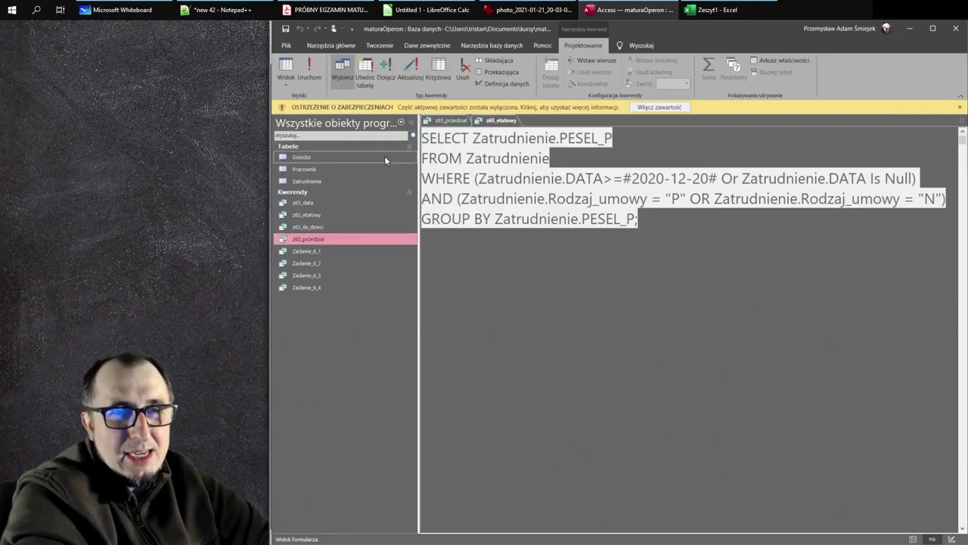
click(446, 135)
click(446, 124)
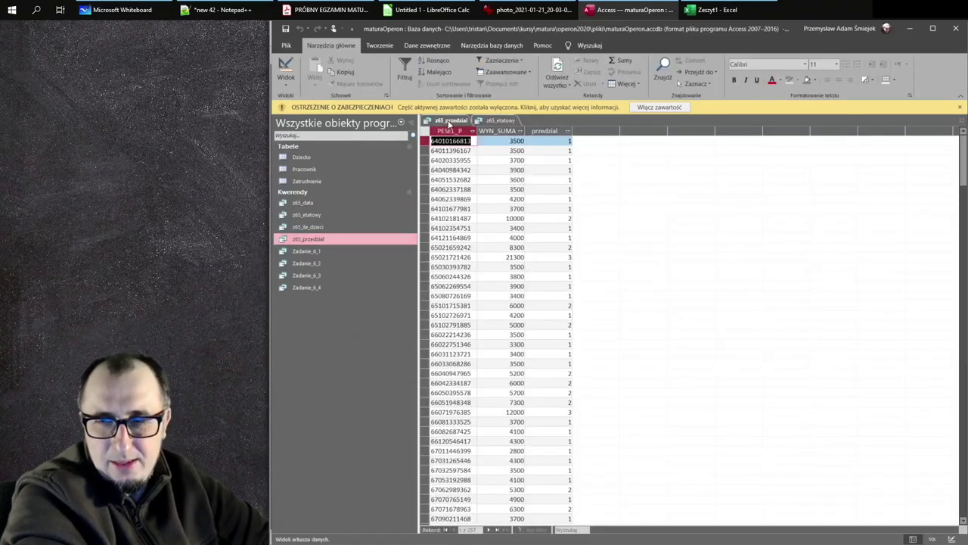
click(935, 539)
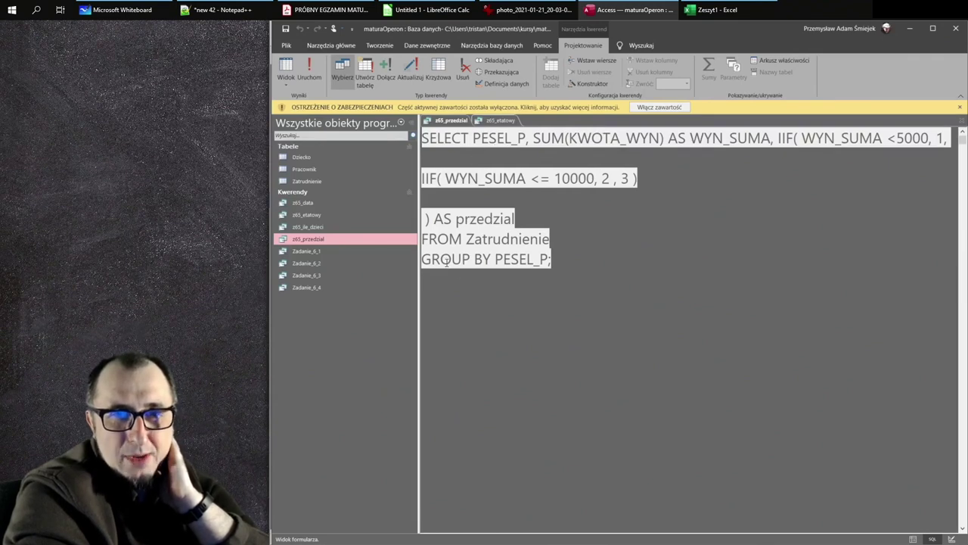
click(506, 121)
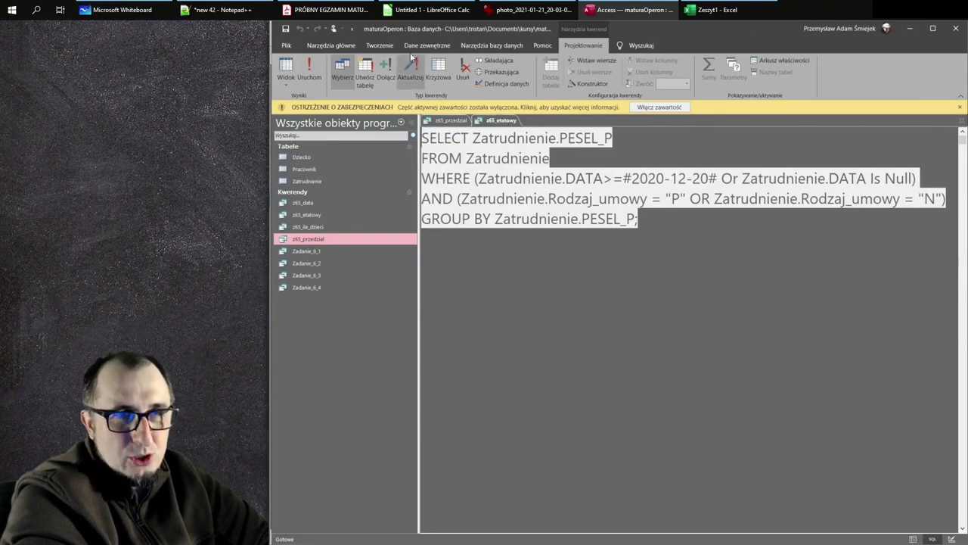
Step: Create a new query in design view based on the z65_etatowy and z65_przedzial queries
click(391, 41)
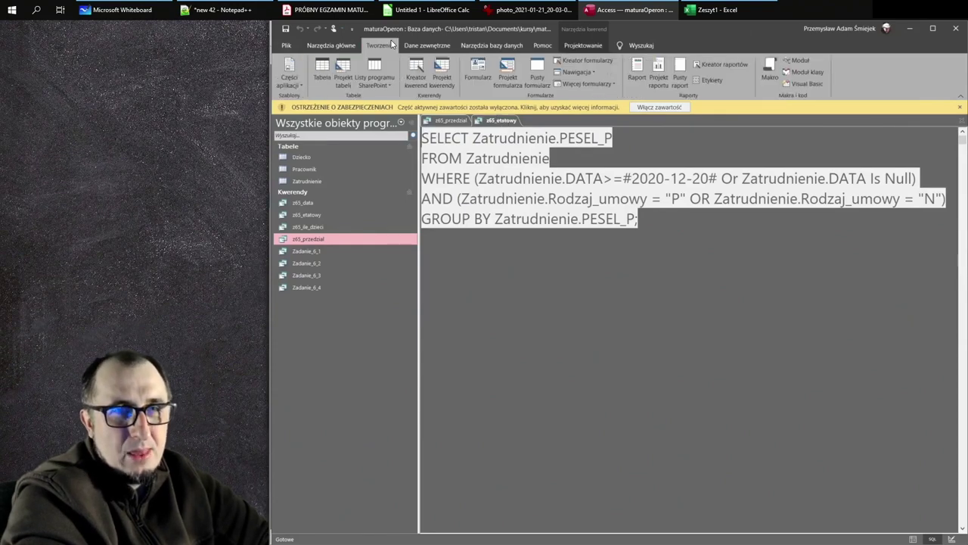
click(447, 88)
click(582, 173)
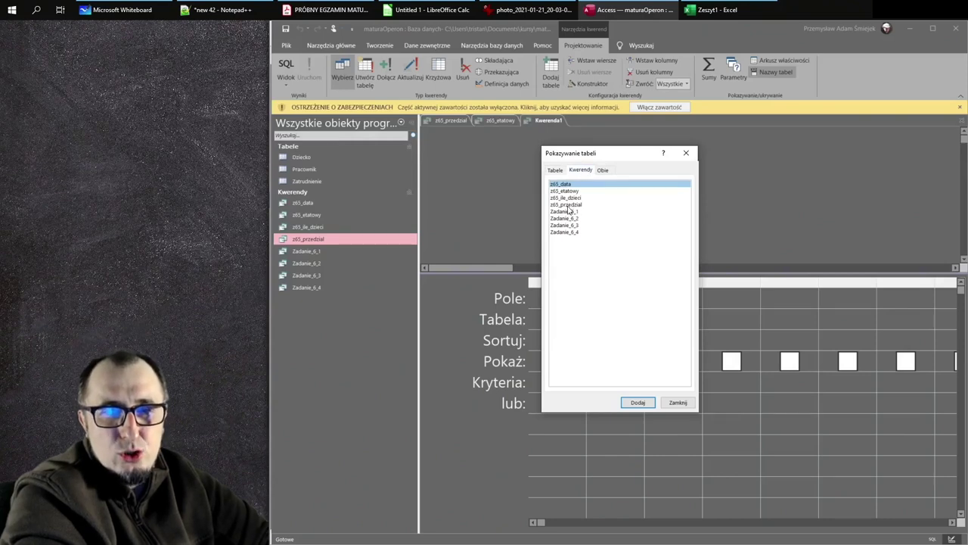
click(575, 204)
ctrl+click(575, 191)
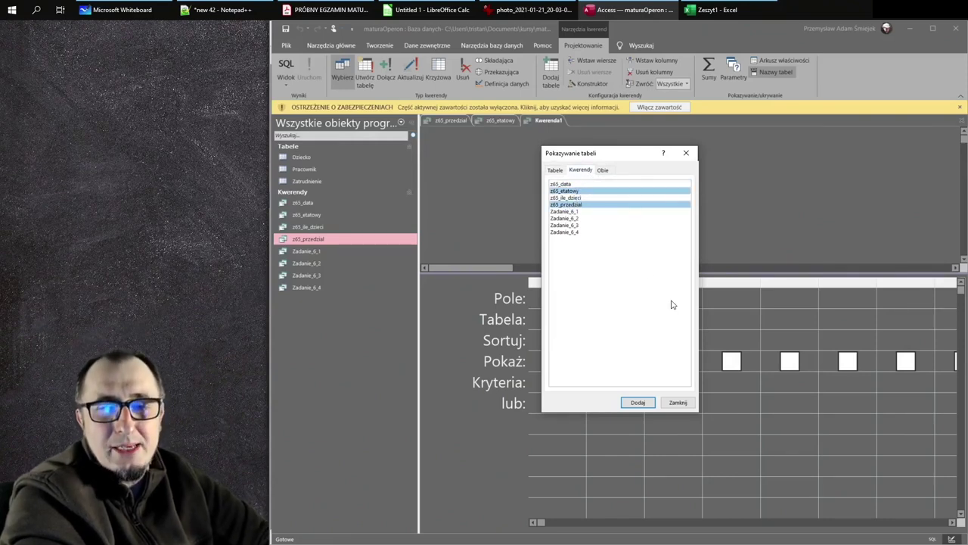
click(649, 402)
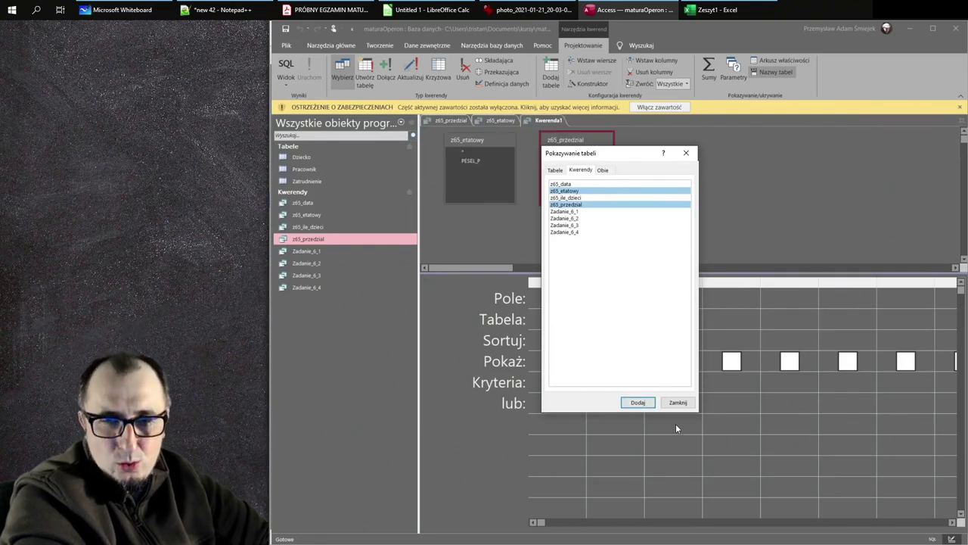
click(677, 402)
Step: Space z65_przedzial away from z65_etatowy and keep their PESEL_P join limited to rows with equal values in both
drag(488, 162, 628, 146)
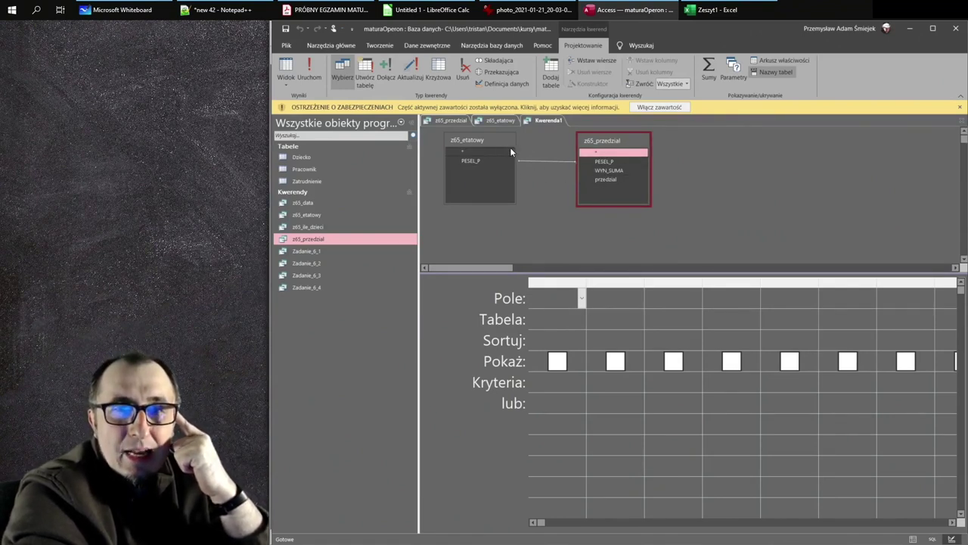
double_click(541, 161)
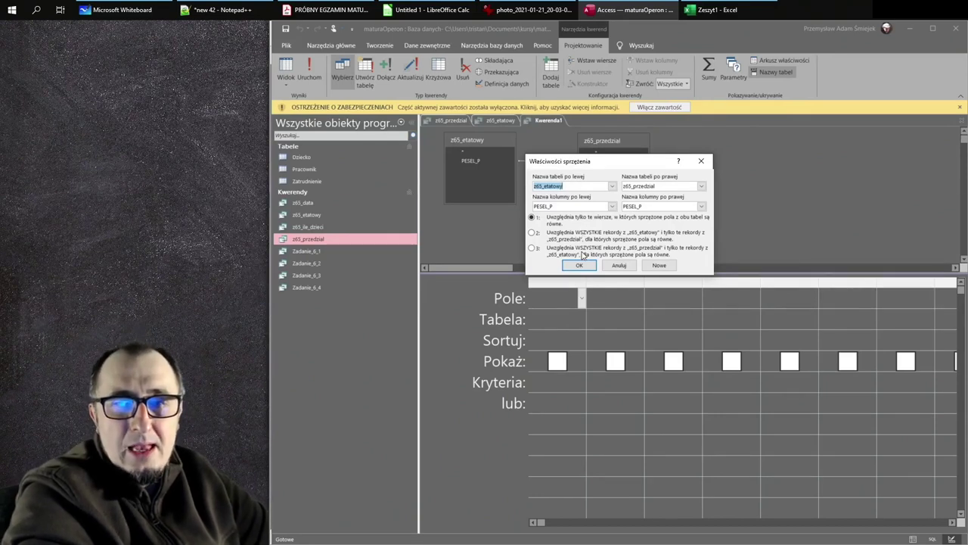
click(579, 266)
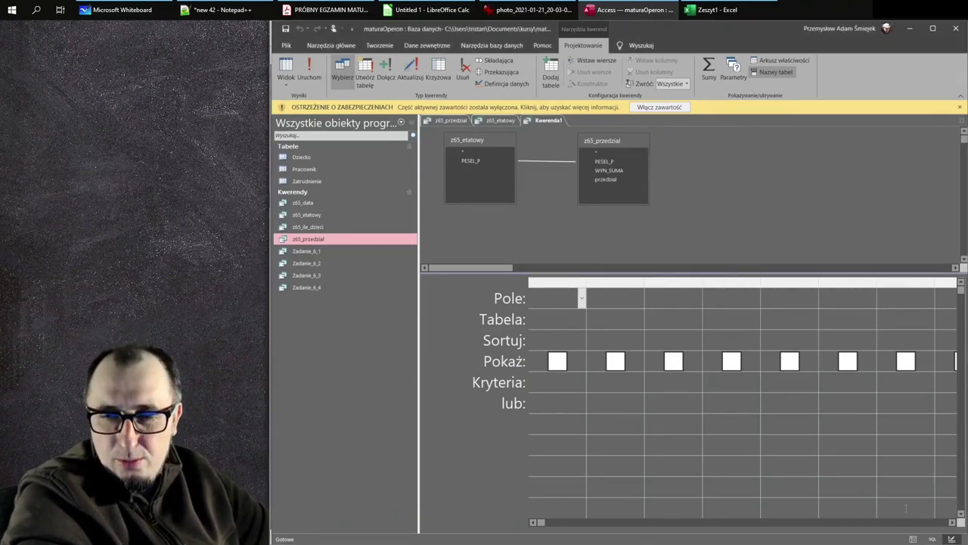
Step: In the new query's SQL code, select all columns (*) from the joined z65_etatowy and z65_przedzial queries
click(933, 538)
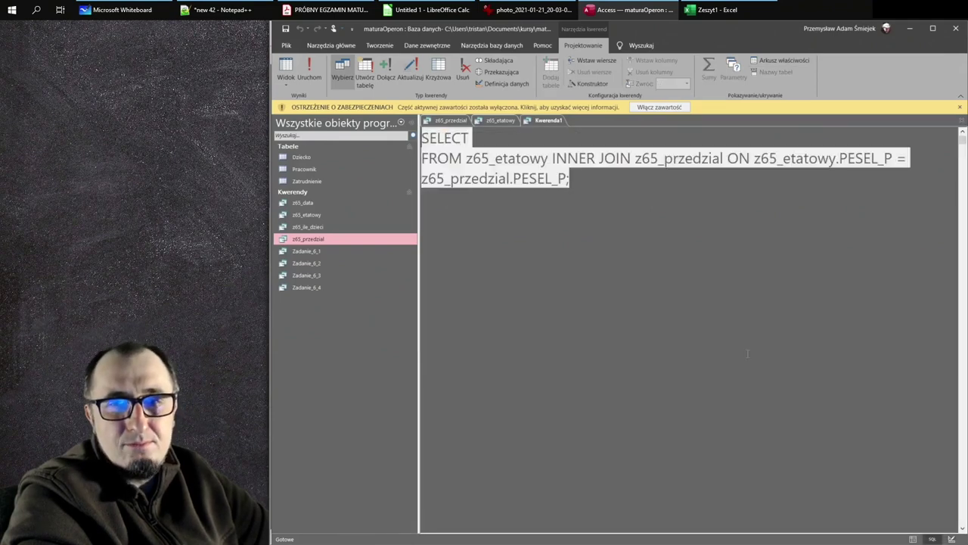
click(468, 159)
drag(468, 159, 555, 158)
click(556, 158)
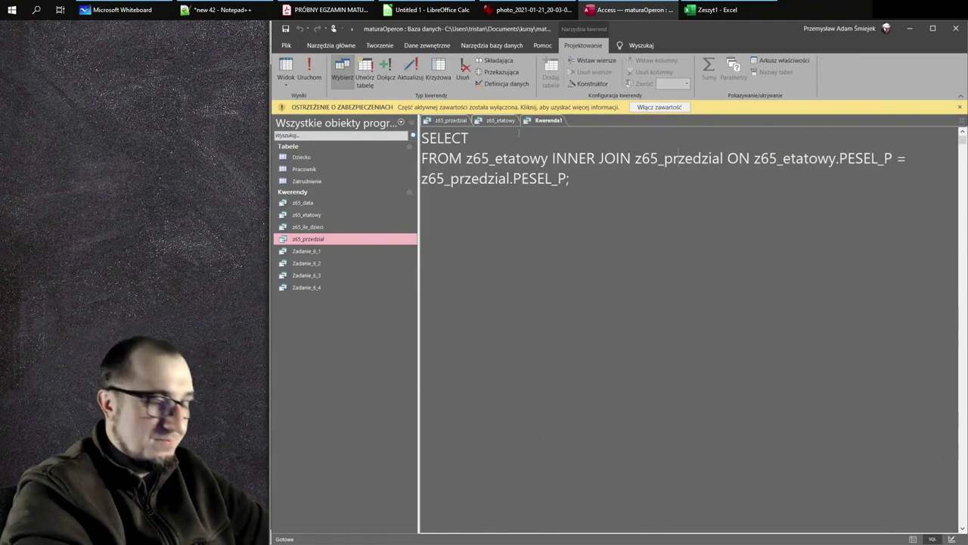
click(519, 138)
text(*)
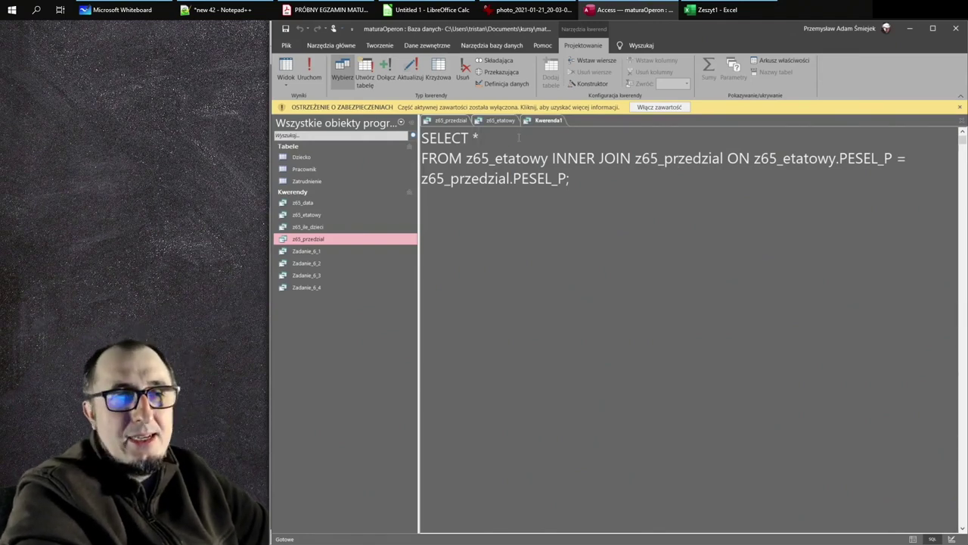
Step: Run the joined query to check its columns, and replace the * in its SELECT list with z65_etatowy.PESEL_P followed by a comma
click(317, 70)
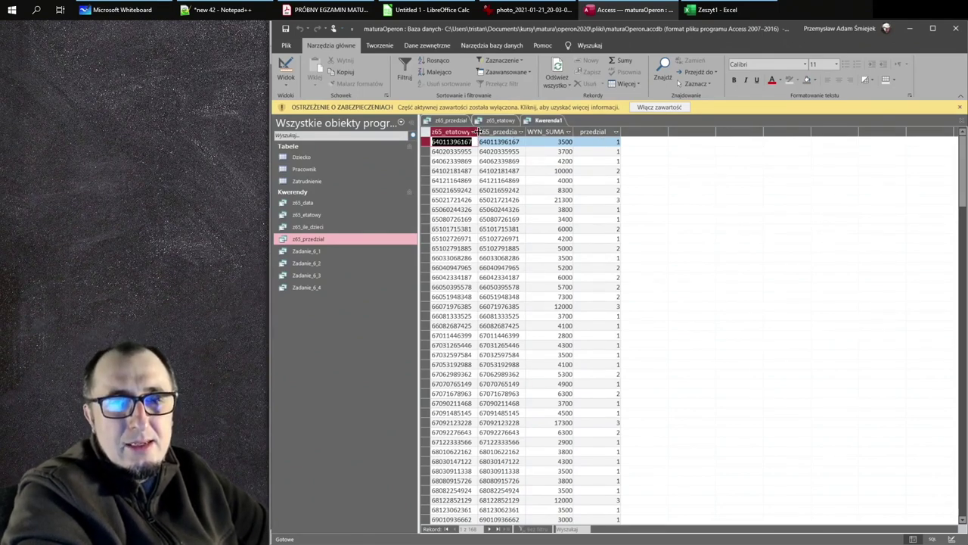
drag(478, 131, 593, 132)
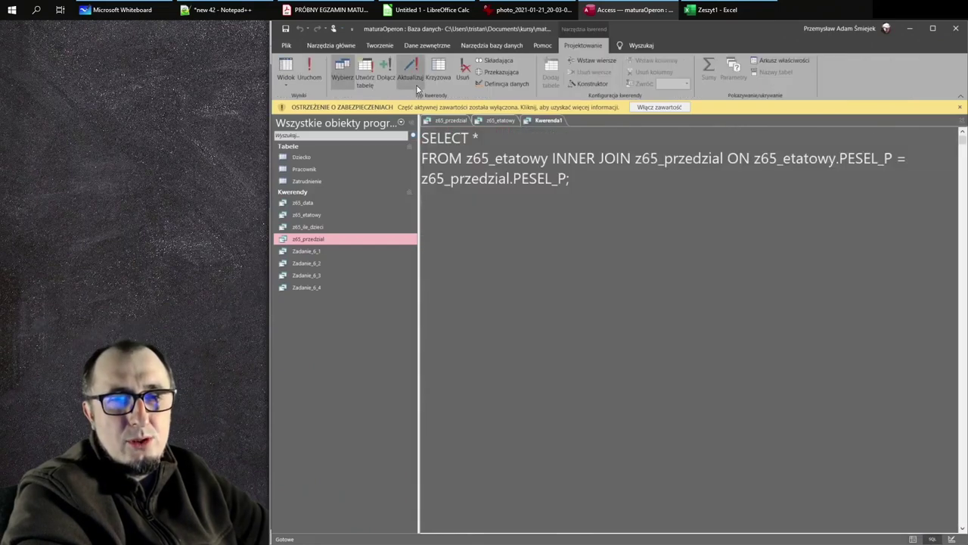
key(BackSpace)
text(z65)
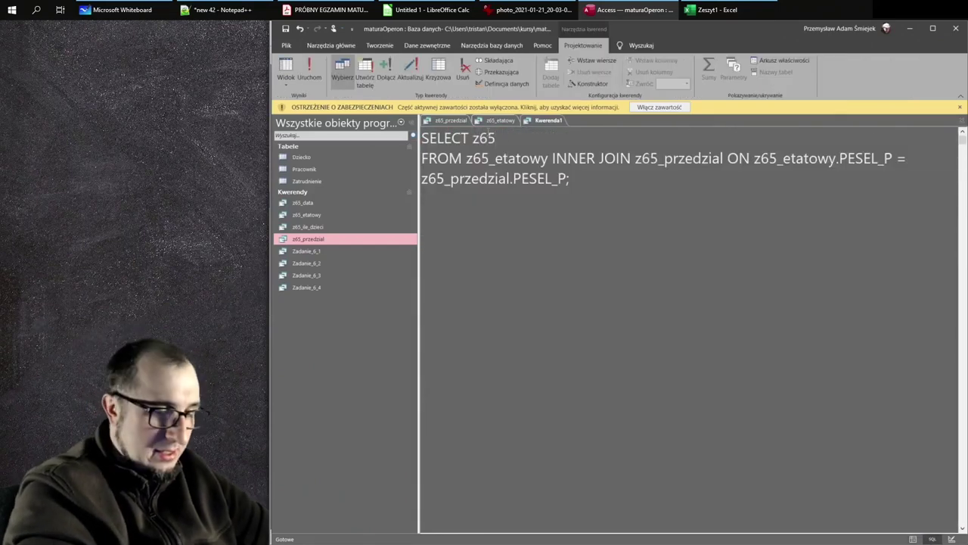
text(_e)
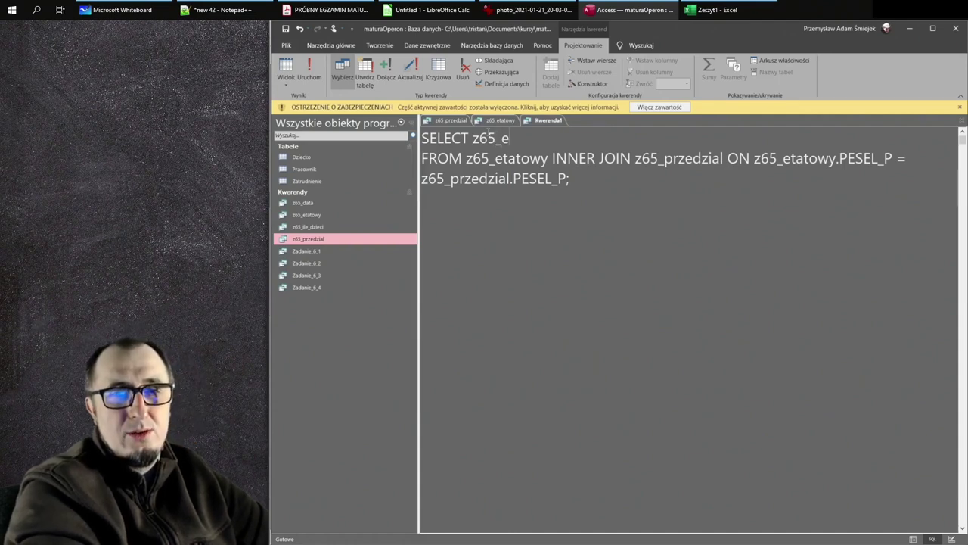
text(tatowy.PES)
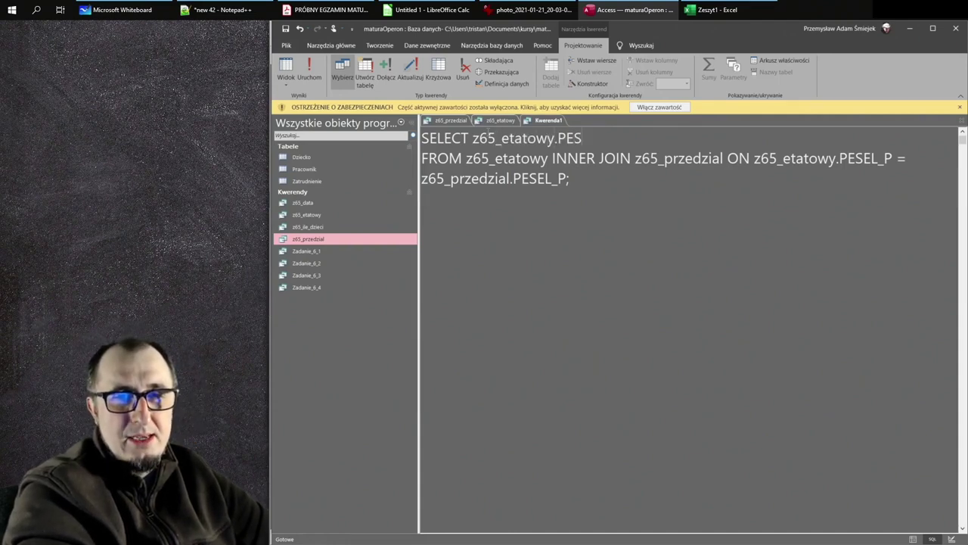
text(EL_P,)
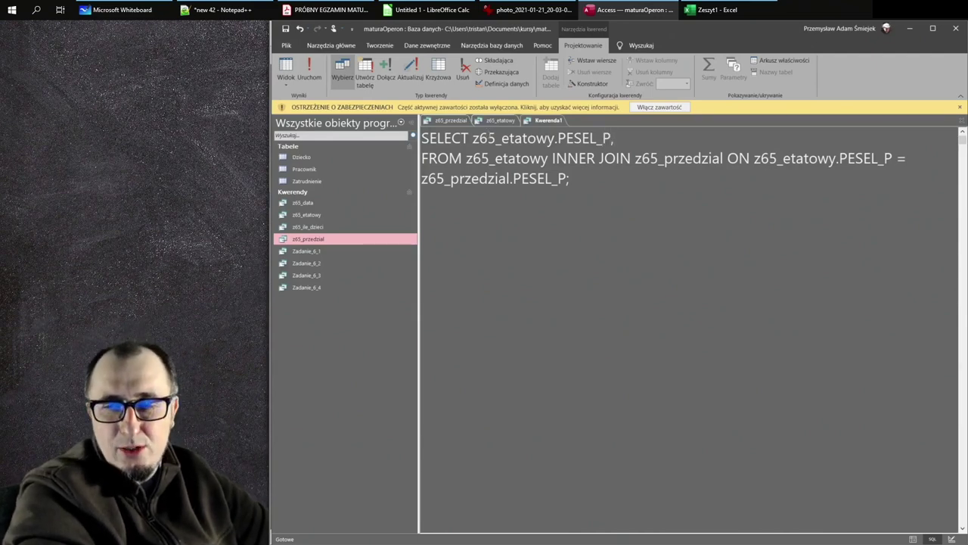
click(914, 539)
key(Return)
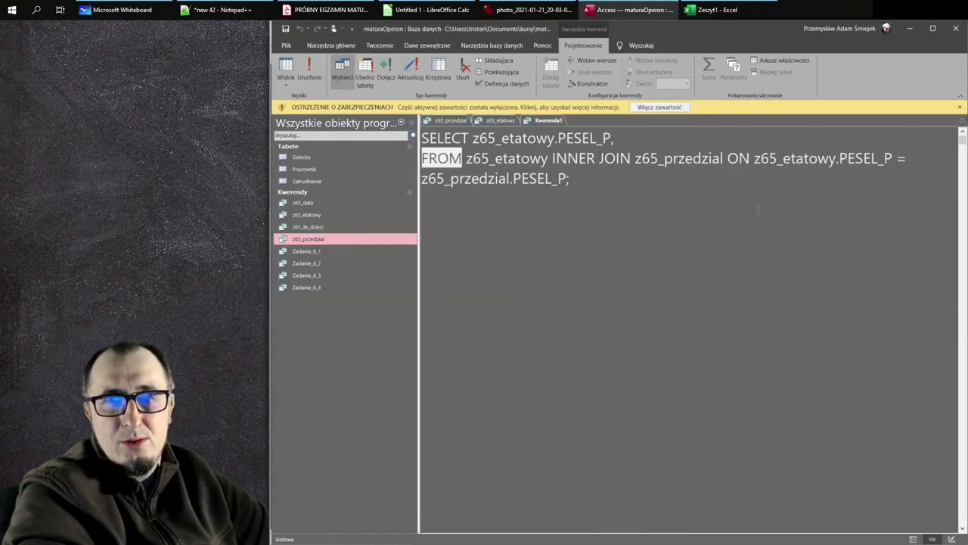
click(633, 140)
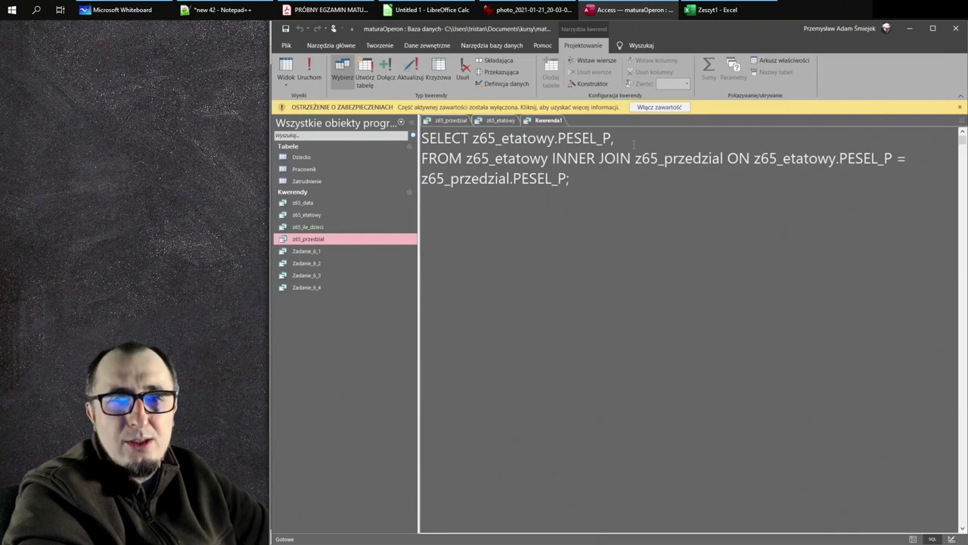
Step: Check the SQL code of z65_etatowy and z65_przedzial for the name of the range column
click(502, 120)
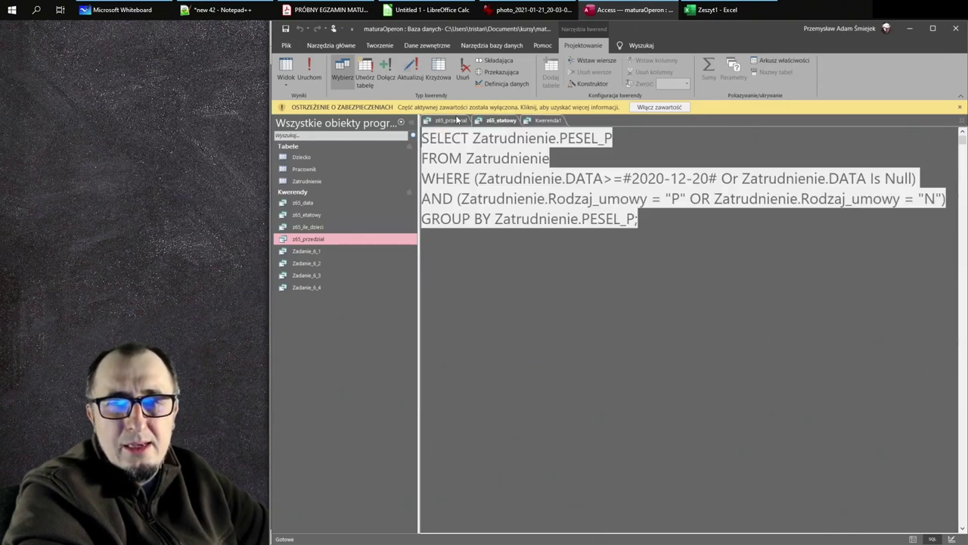
click(457, 120)
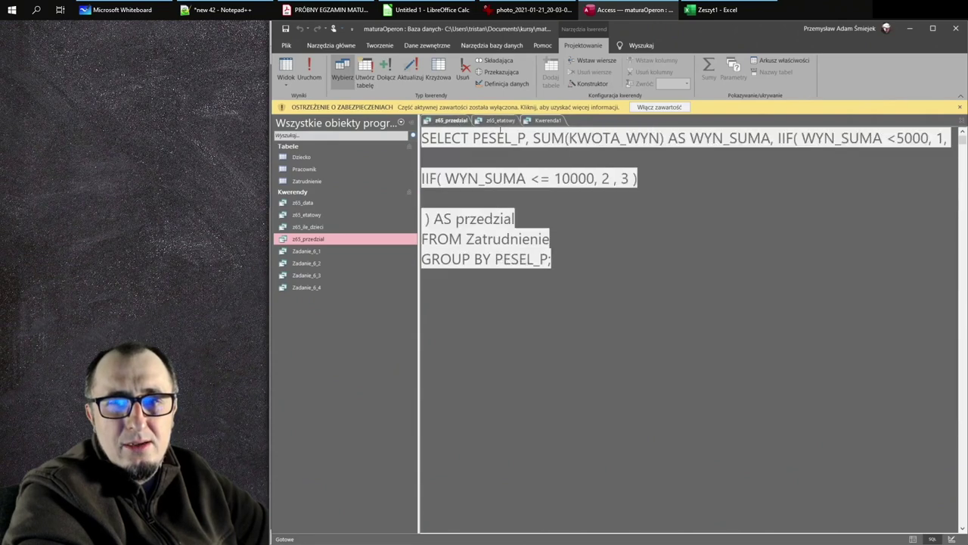
click(496, 219)
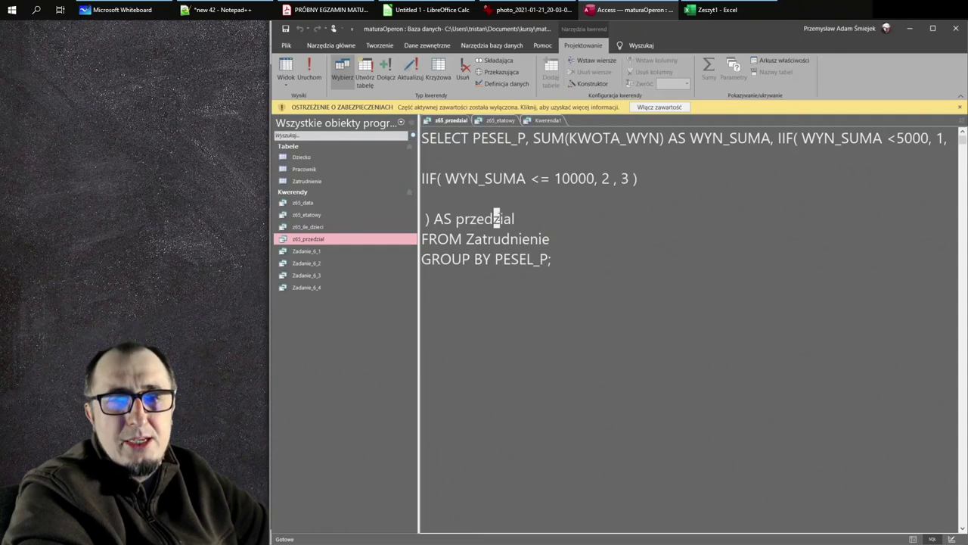
double_click(498, 219)
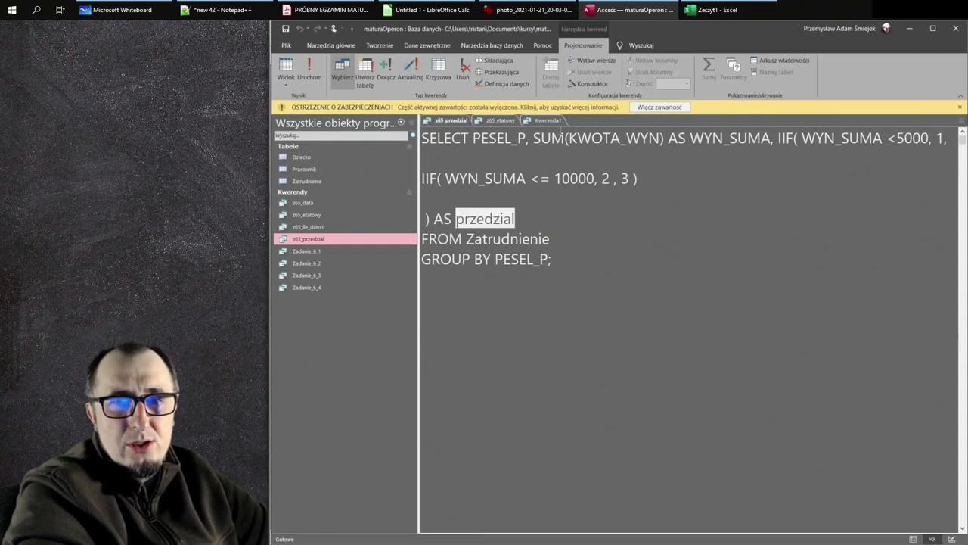
key(alt+f)
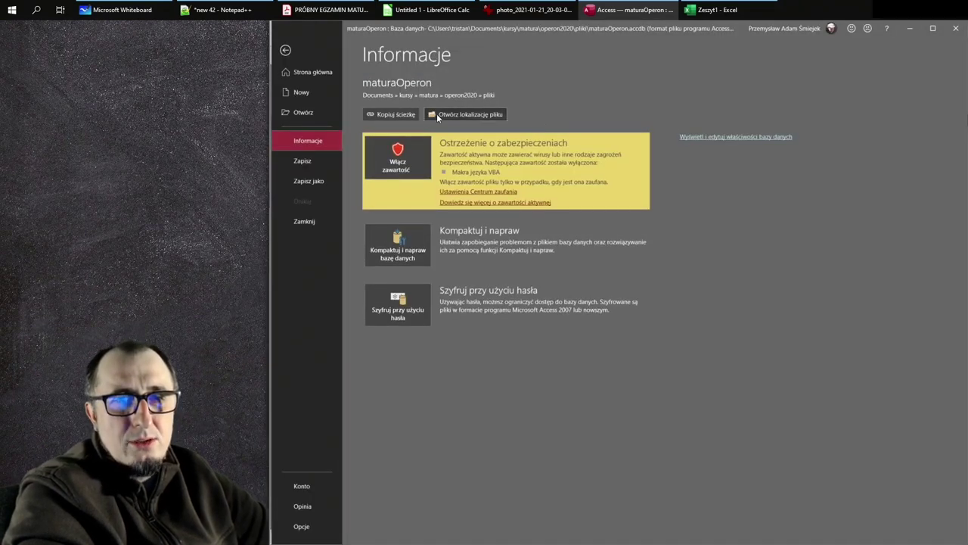
key(Escape)
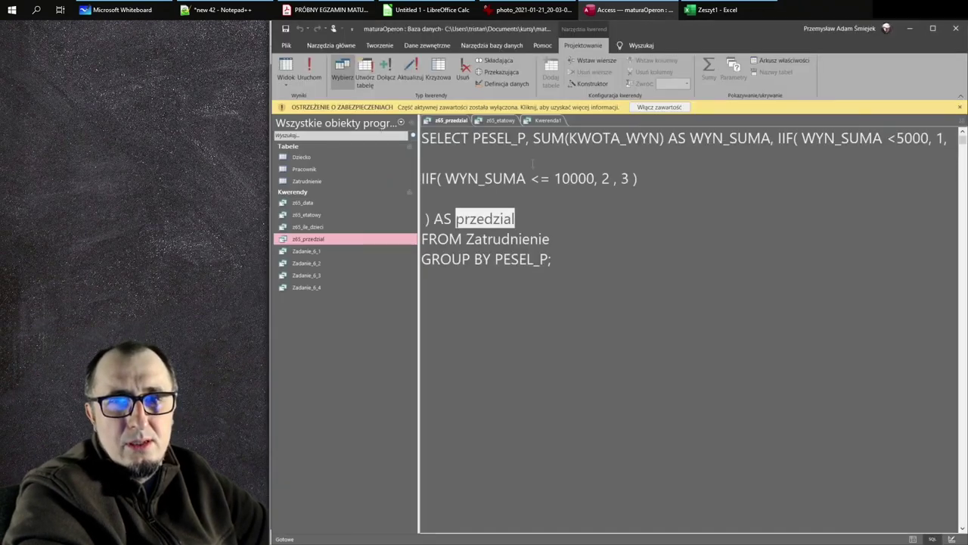
Step: Try to enable the database's blocked active content, saving the unfinished joined query under the name z65_przedzial_etatowych
click(665, 108)
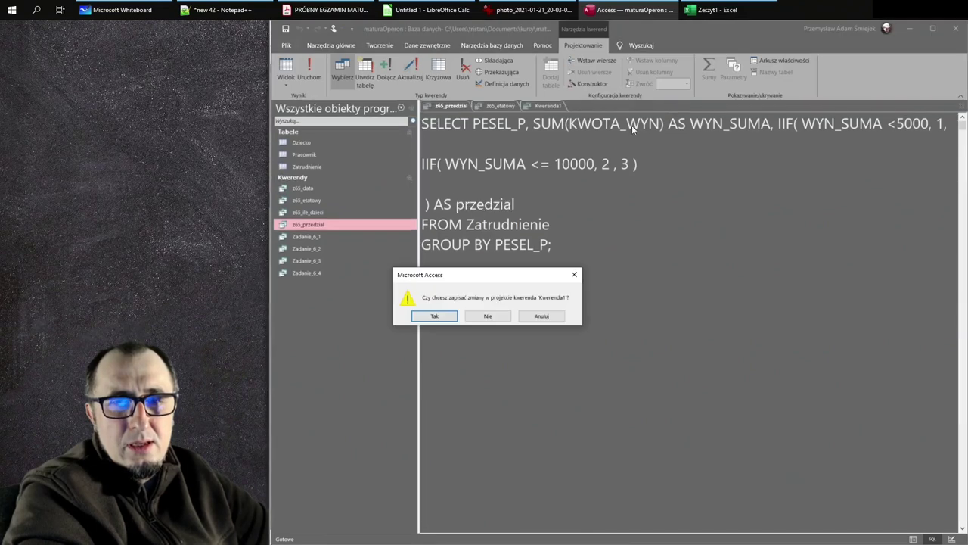
click(444, 316)
text(z65)
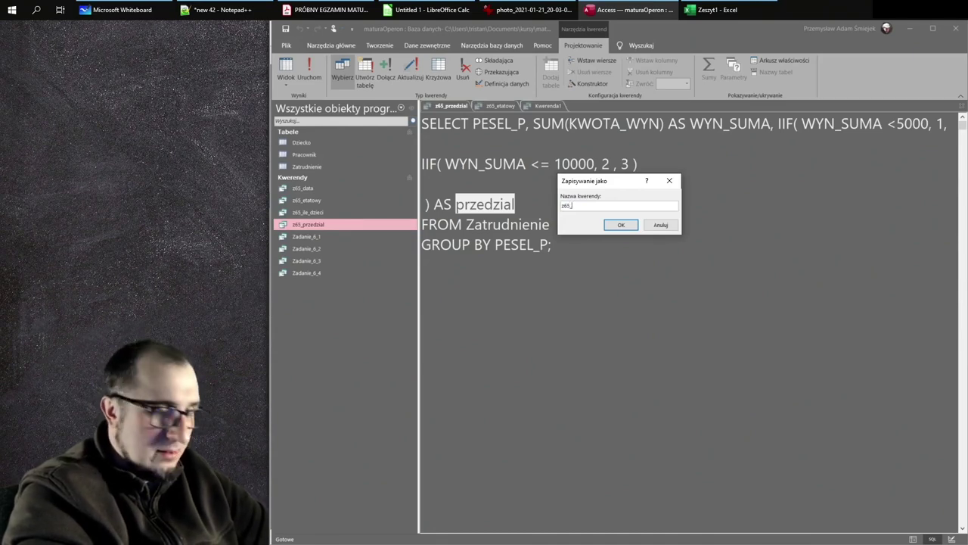
text(_przedzia)
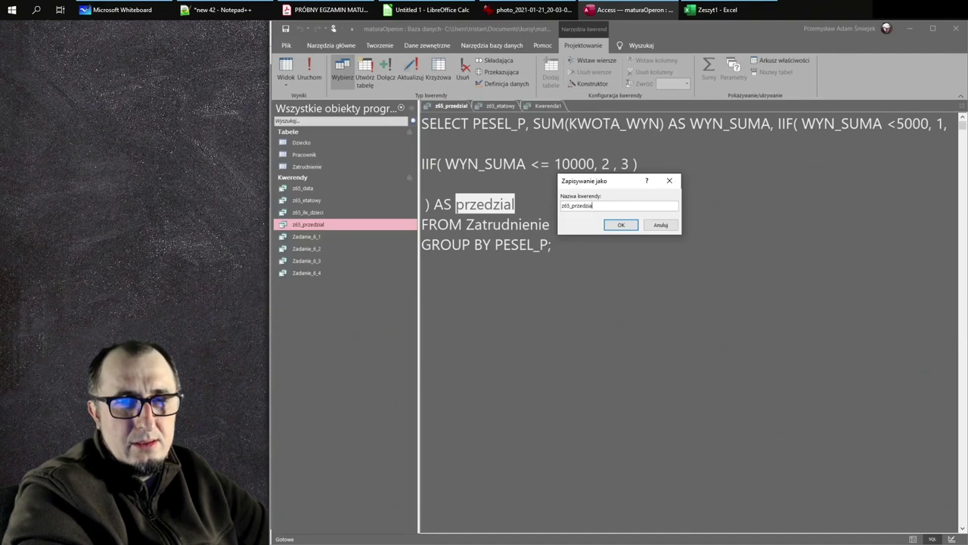
text(l_etatowych)
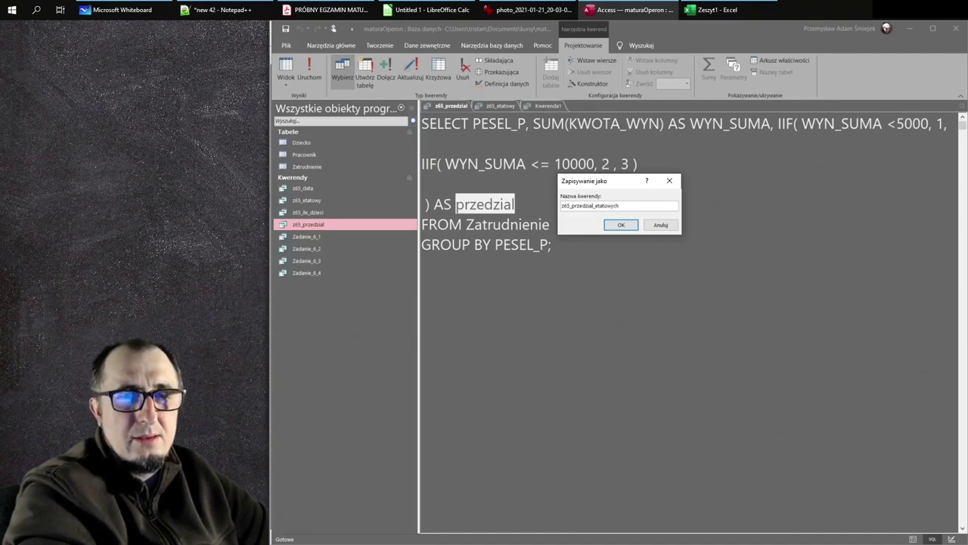
key(Return)
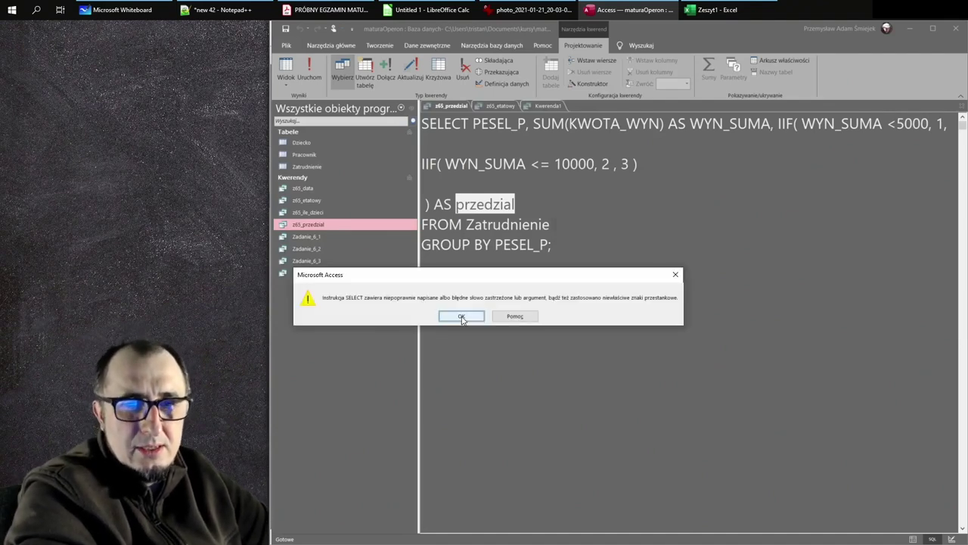
click(461, 317)
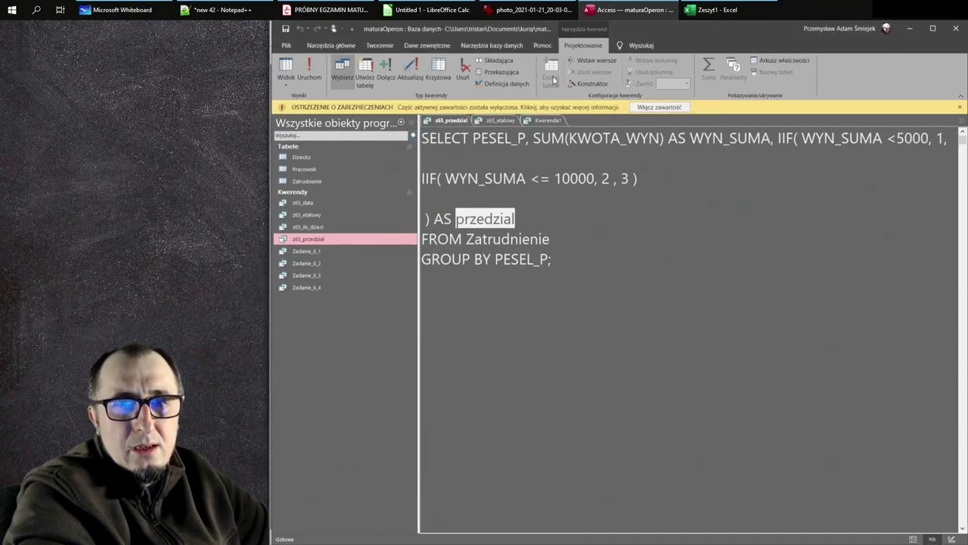
Step: Close the z65_przedzial and z65_etatowy queries, leaving only the new joined query open
click(539, 122)
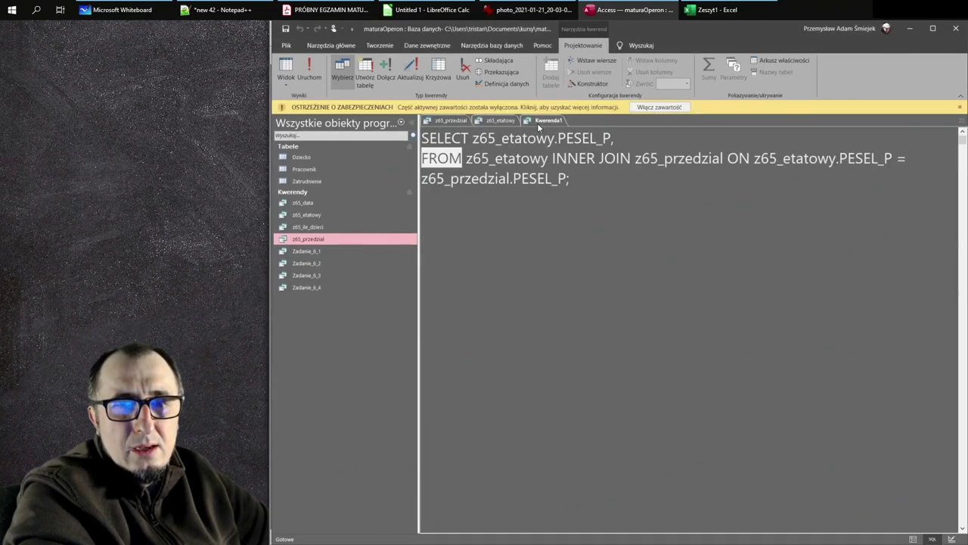
click(453, 116)
middle_click(448, 116)
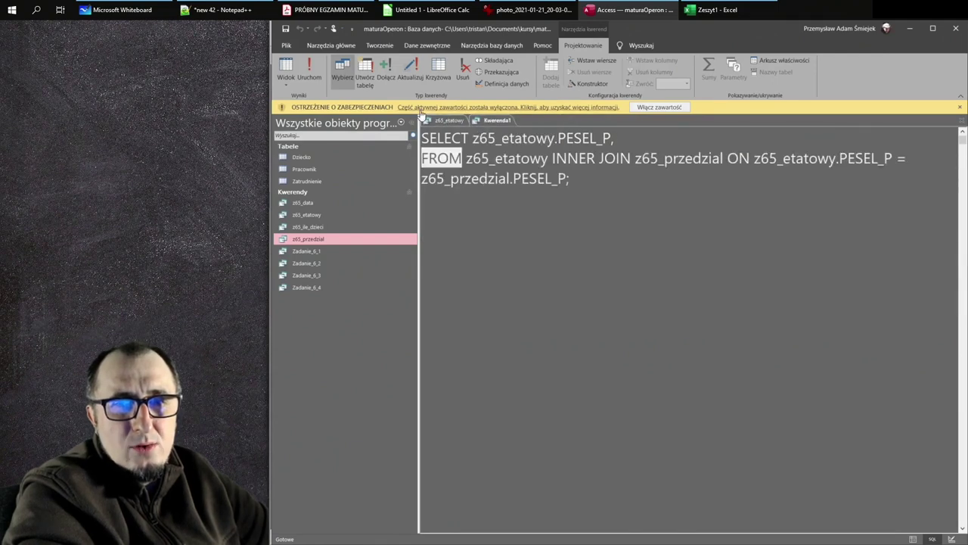
click(450, 122)
middle_click(451, 121)
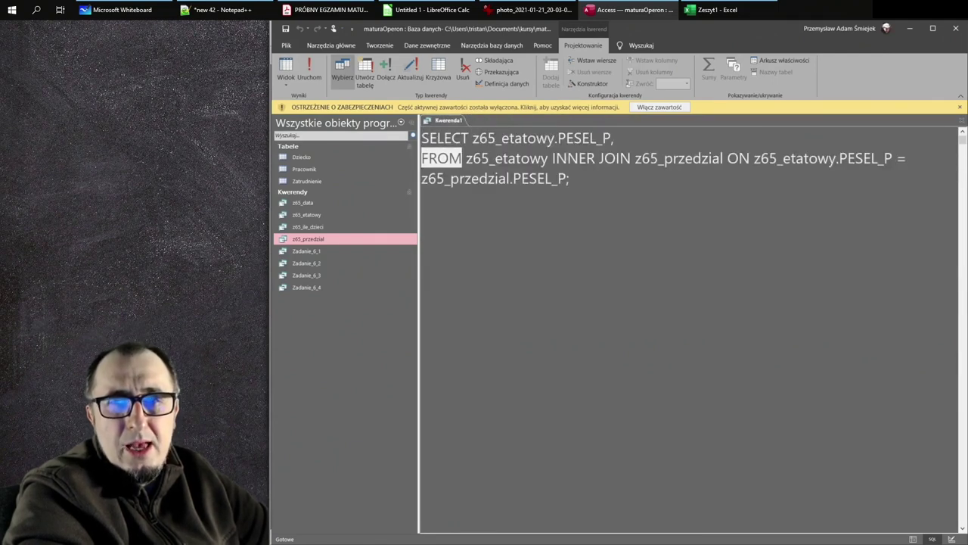
Step: Add z65_przedzial.przedzial as the second column in the joined query's SELECT list
click(627, 136)
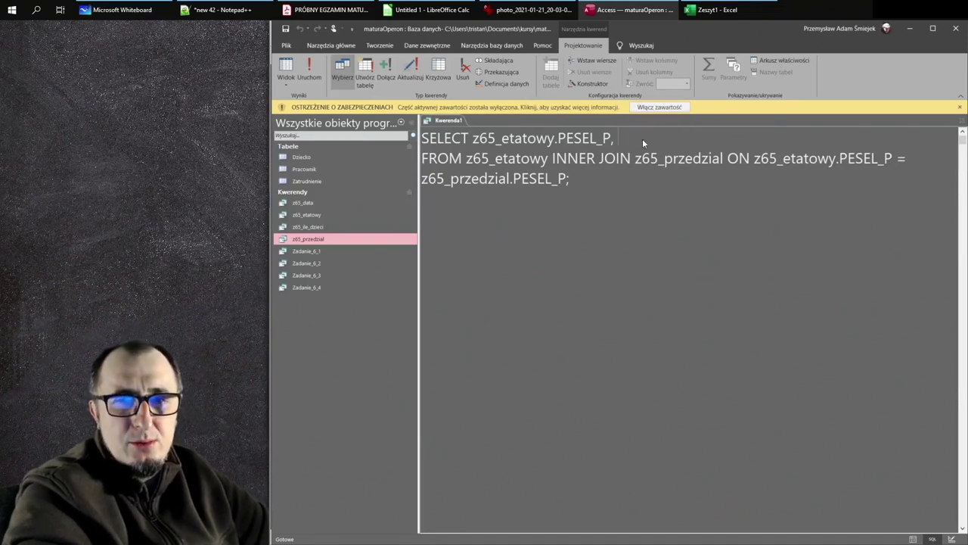
text(przedzial)
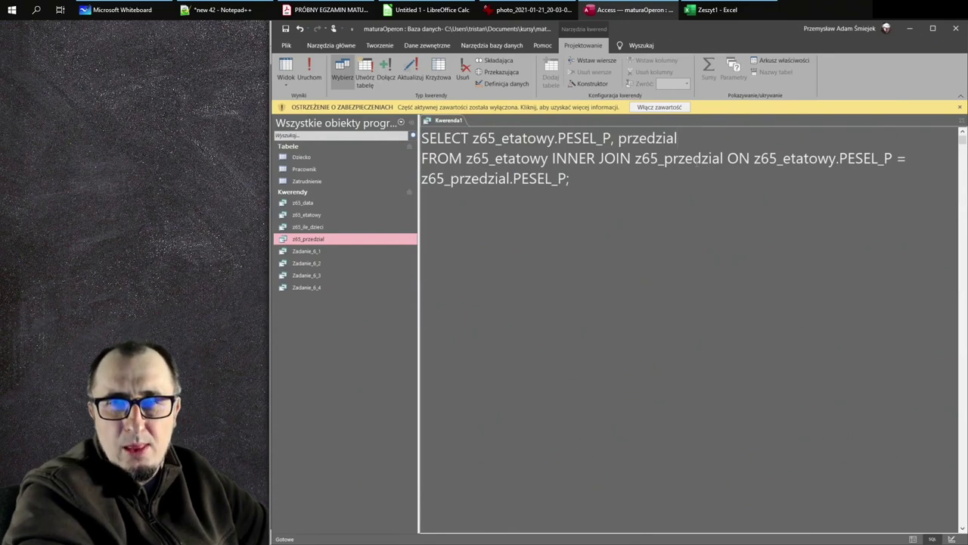
drag(634, 159, 723, 158)
key(ctrl+c)
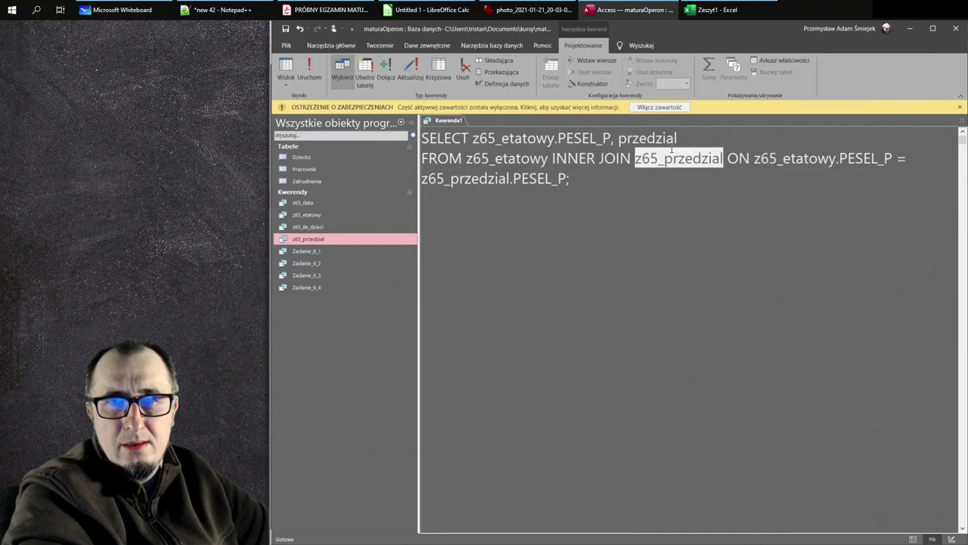
click(619, 140)
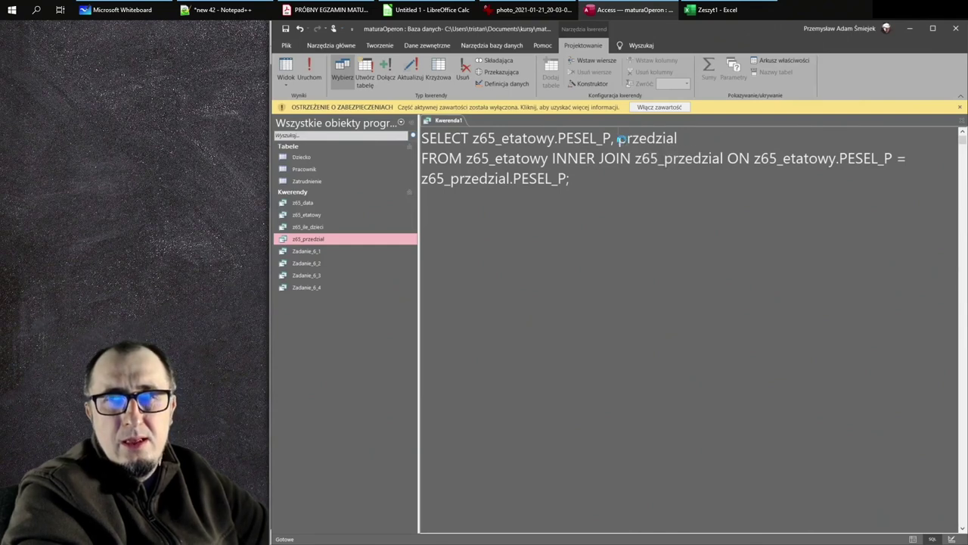
key(ctrl+v)
text(.)
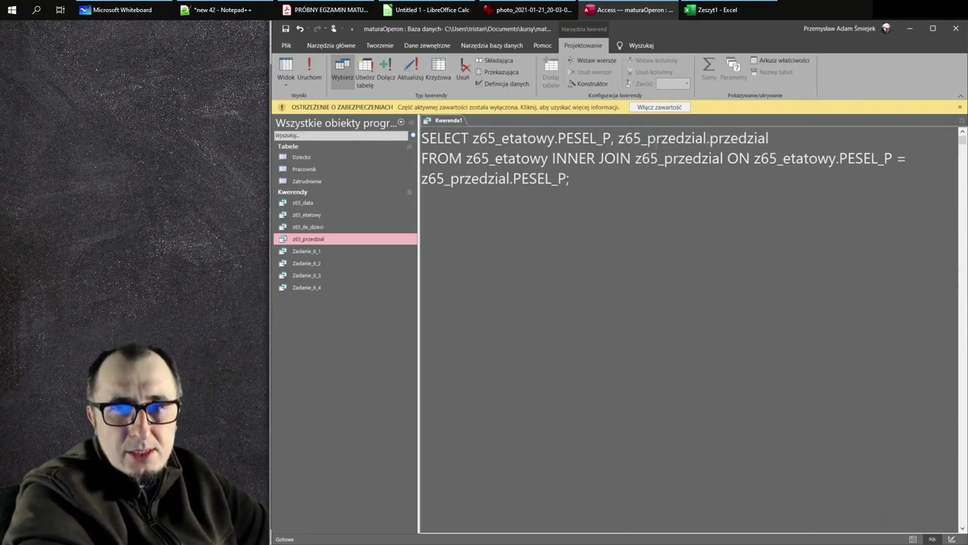
Step: Give the two selected columns the aliases PESEL_P and PRZEDZIAL in the SQL code
click(613, 138)
text(as)
text( PESEL_)
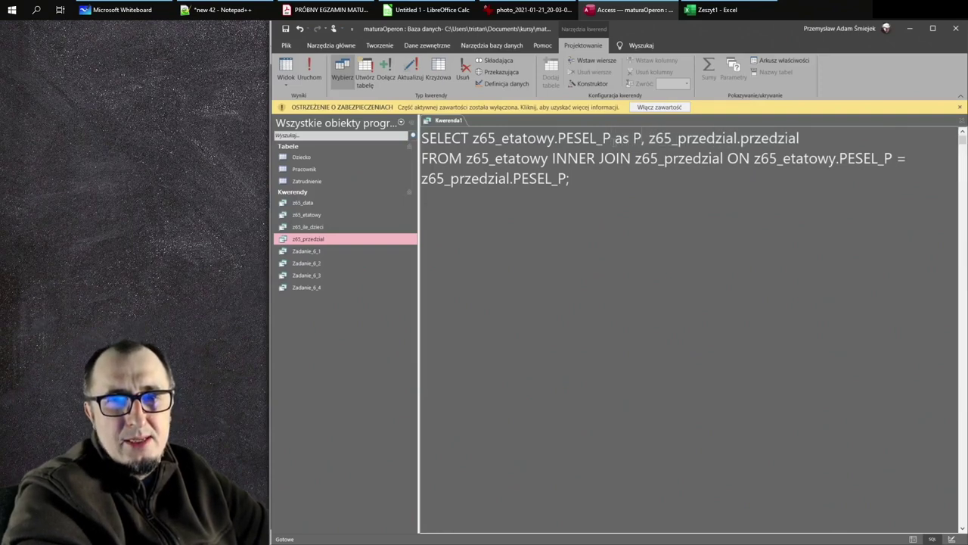
text(P)
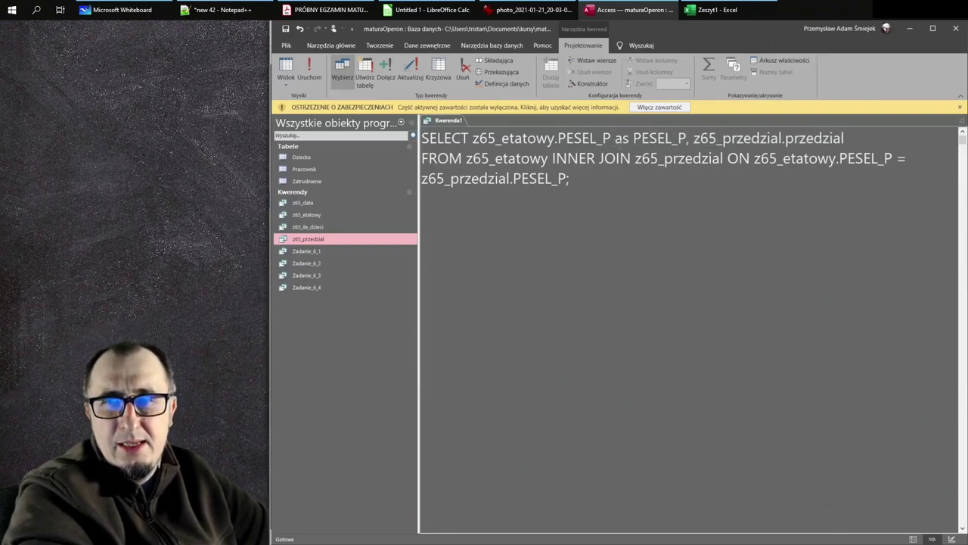
text( AS PRE)
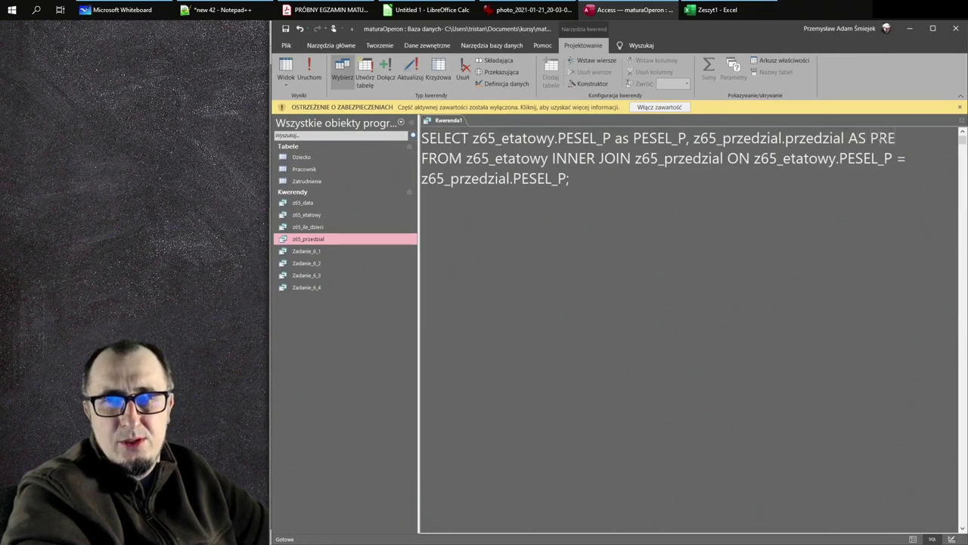
key(BackSpace)
text(ZEDZIAL)
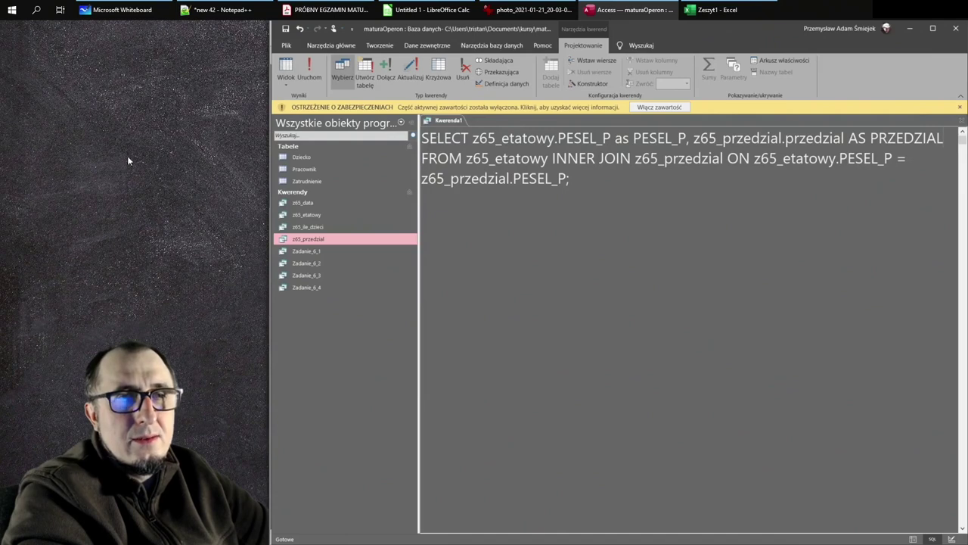
Step: Run the joined query and save it as z65_przedzial_etatowych
click(310, 70)
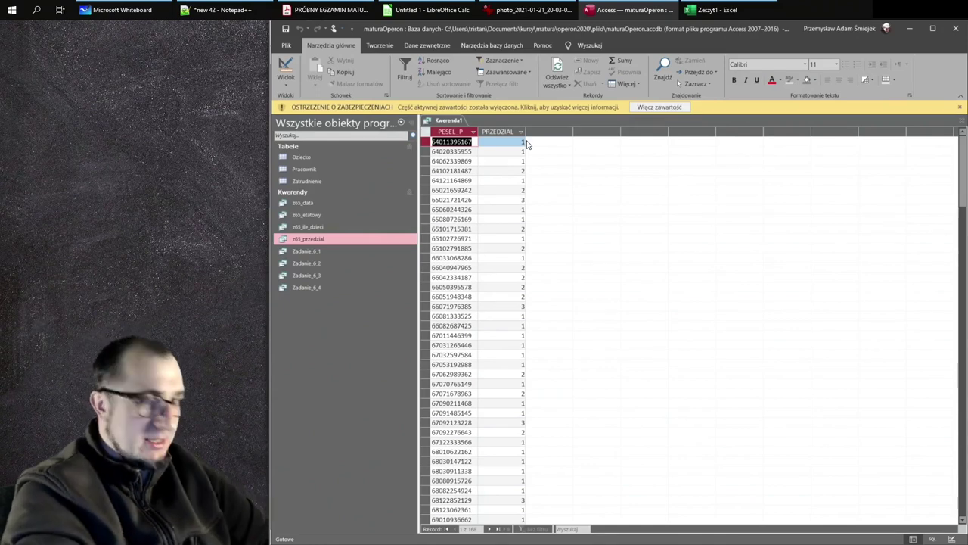
key(ctrl+s)
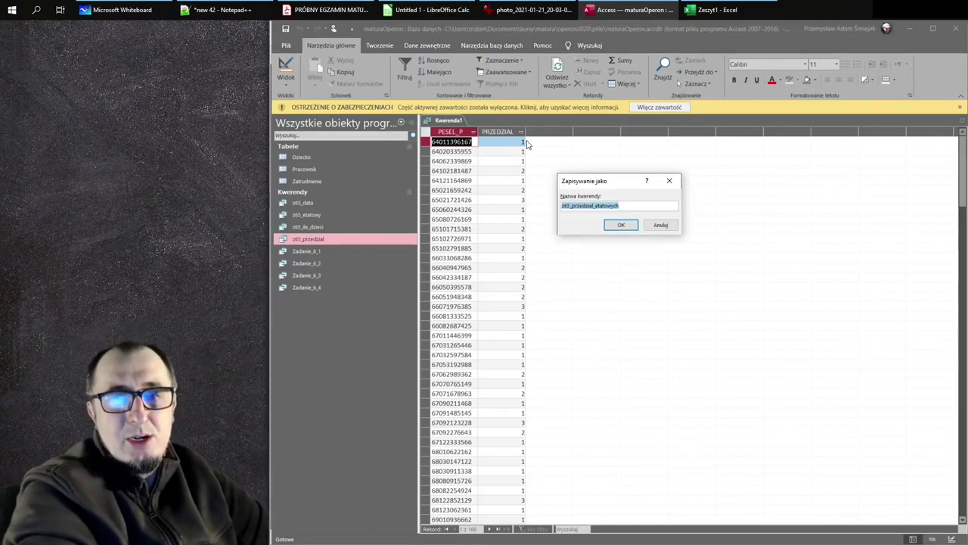
click(630, 227)
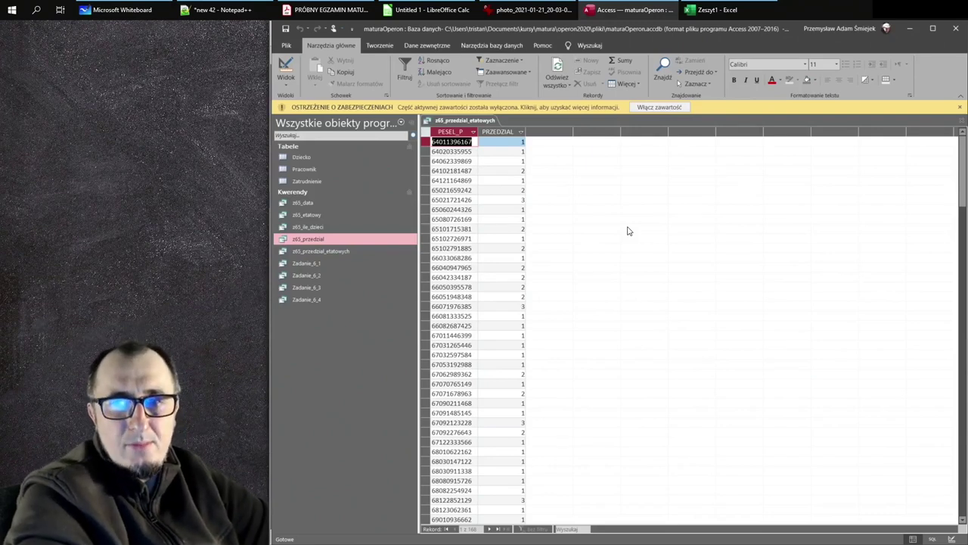
Step: Enable the database's blocked content and open the z65_przedzial_etatowych query
click(655, 107)
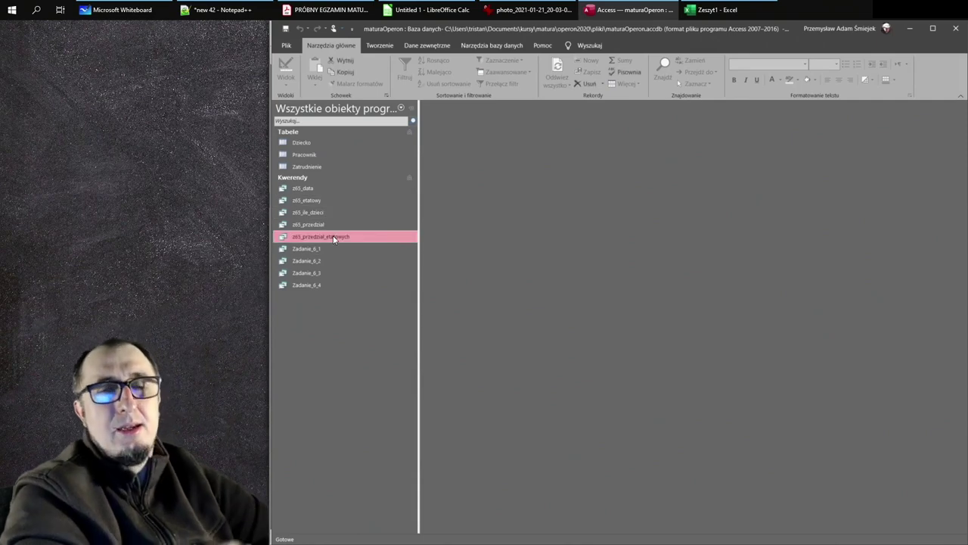
double_click(334, 237)
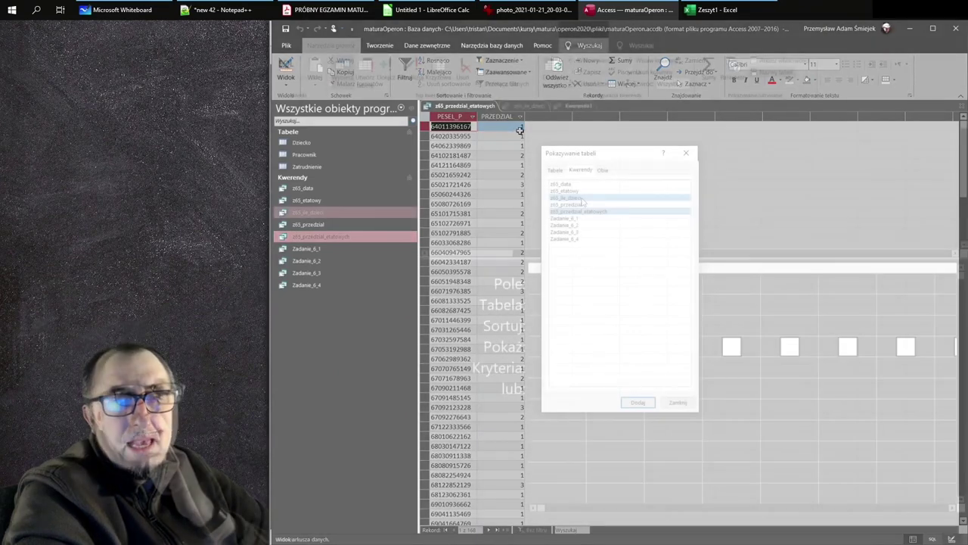
ctrl+click(567, 197)
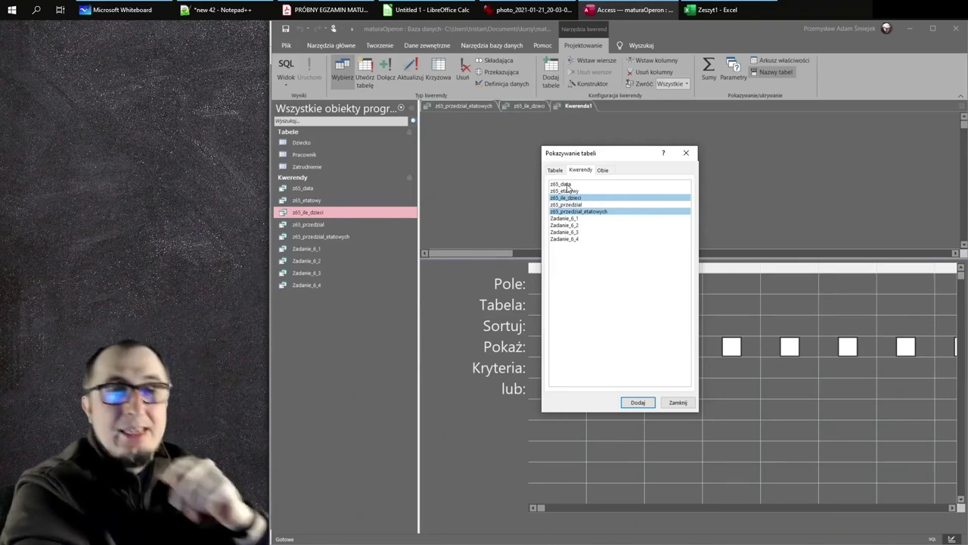
click(687, 153)
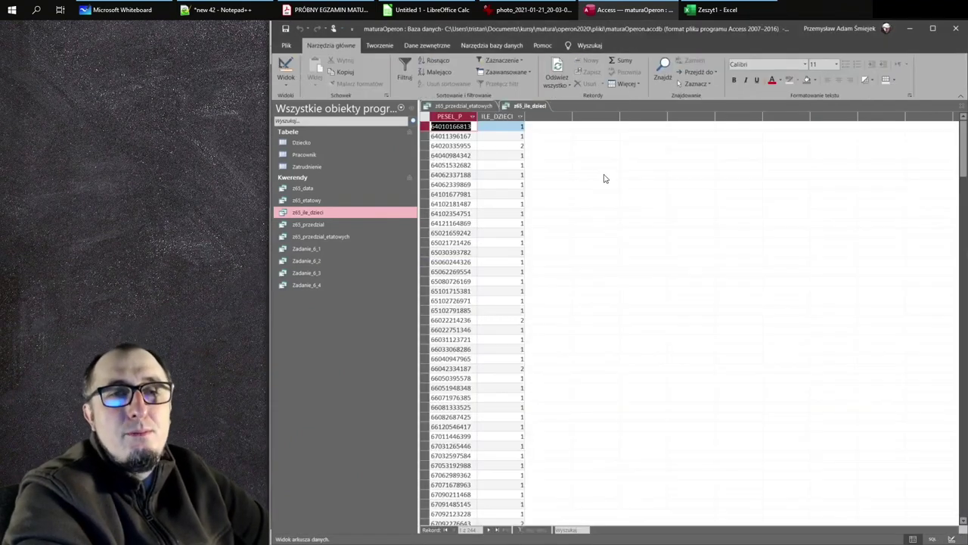
key(ctrl+w)
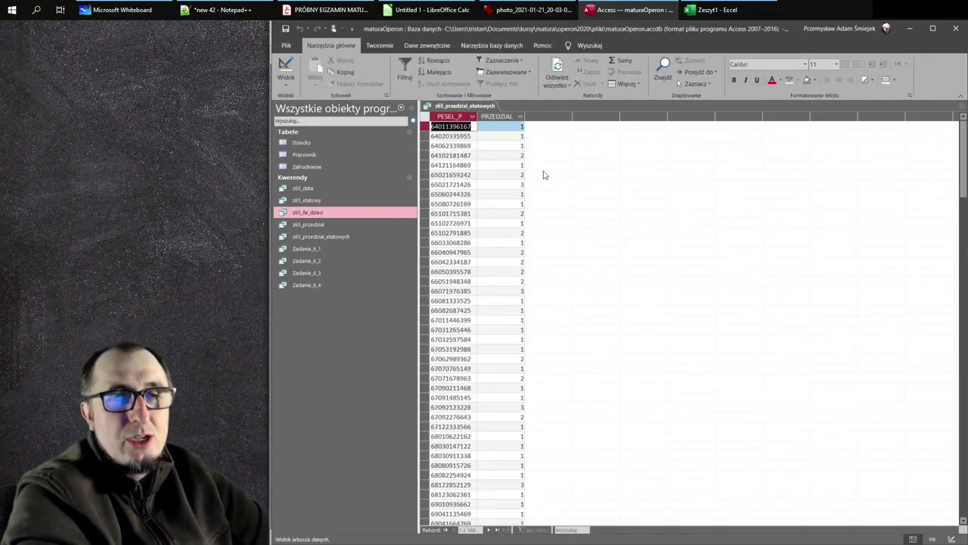
key(ctrl+w)
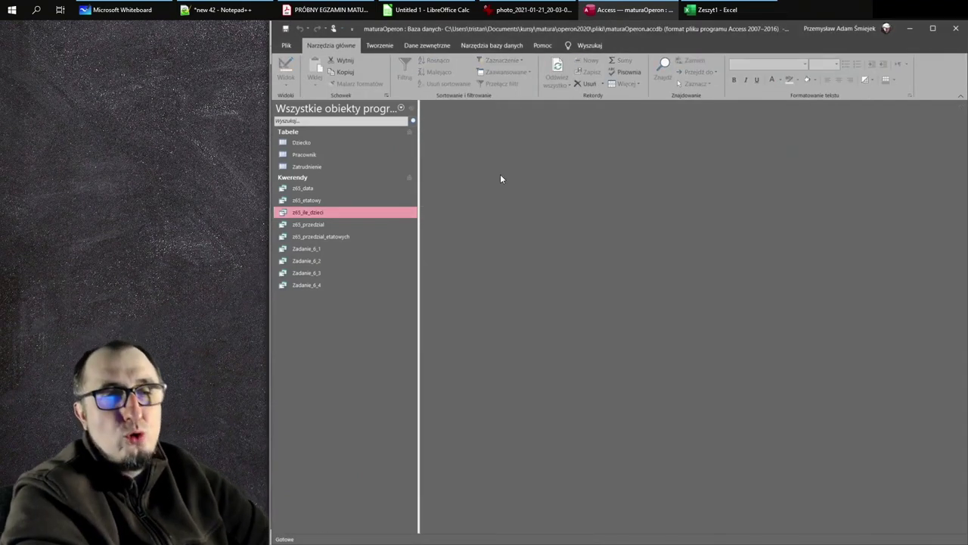
Step: Open z65_ile_dzieci, z65_data and z65_etatowy, examine the ZASILEK column in z65_data, and return to z65_ile_dzieci
double_click(325, 213)
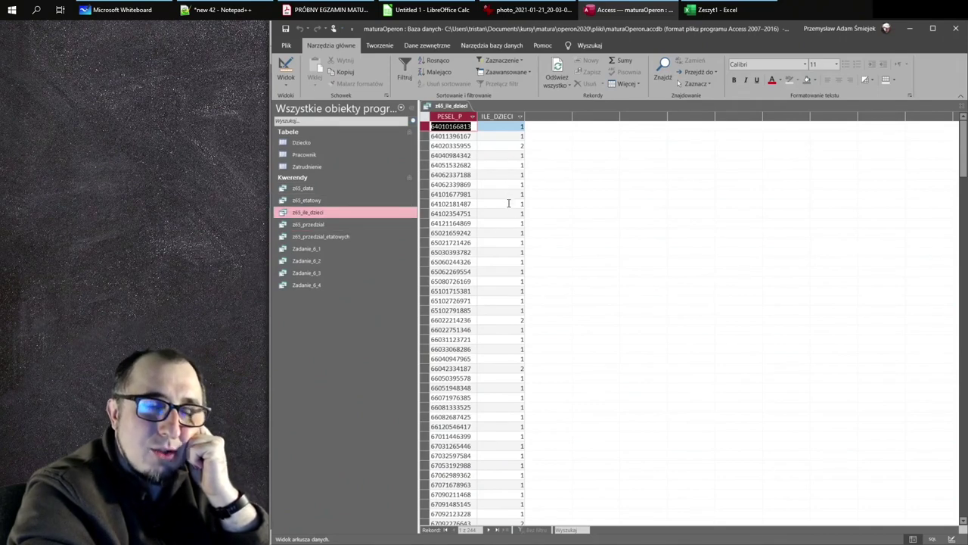
double_click(326, 190)
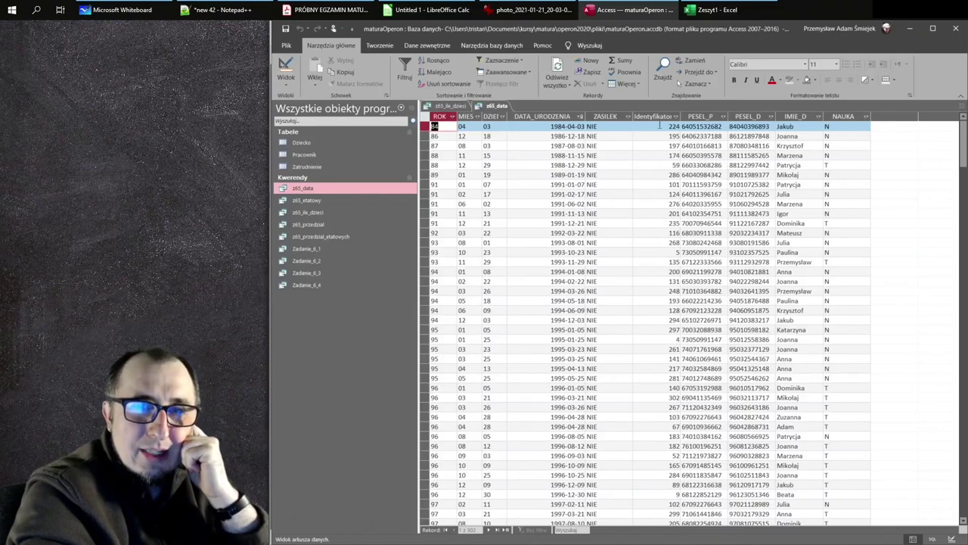
click(602, 116)
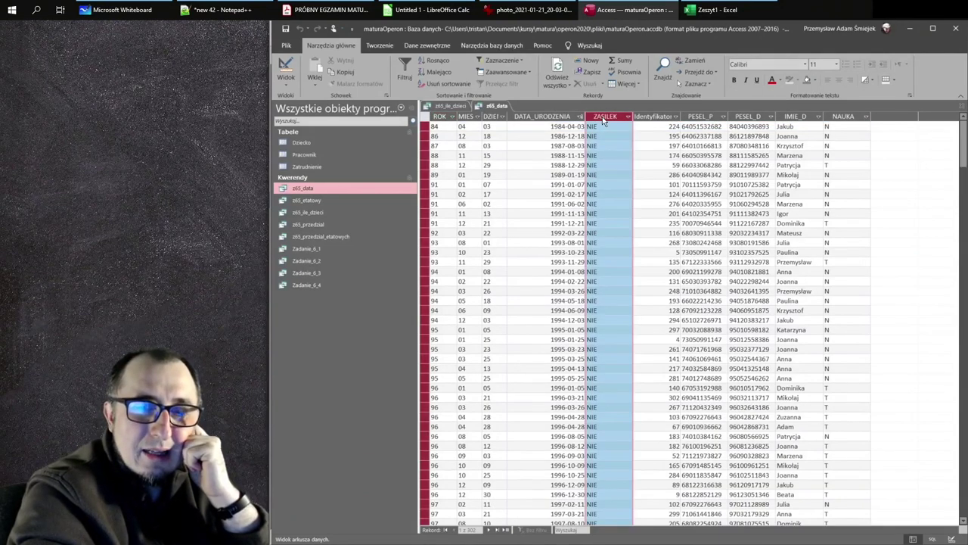
click(337, 199)
double_click(337, 199)
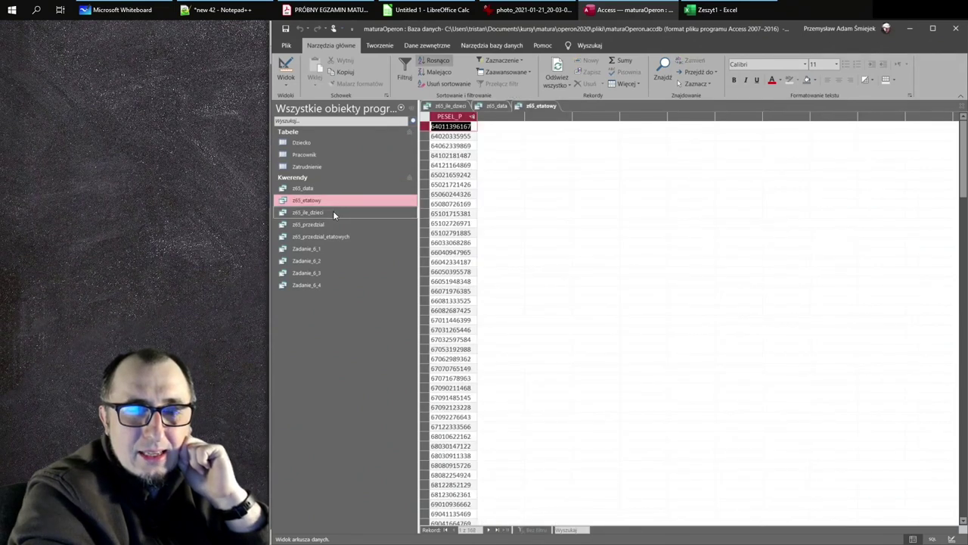
click(333, 212)
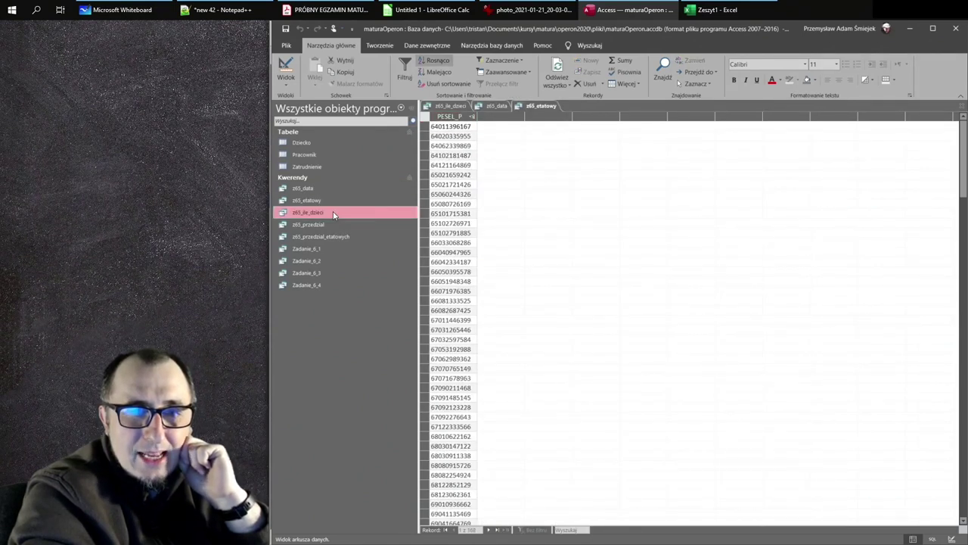
double_click(333, 214)
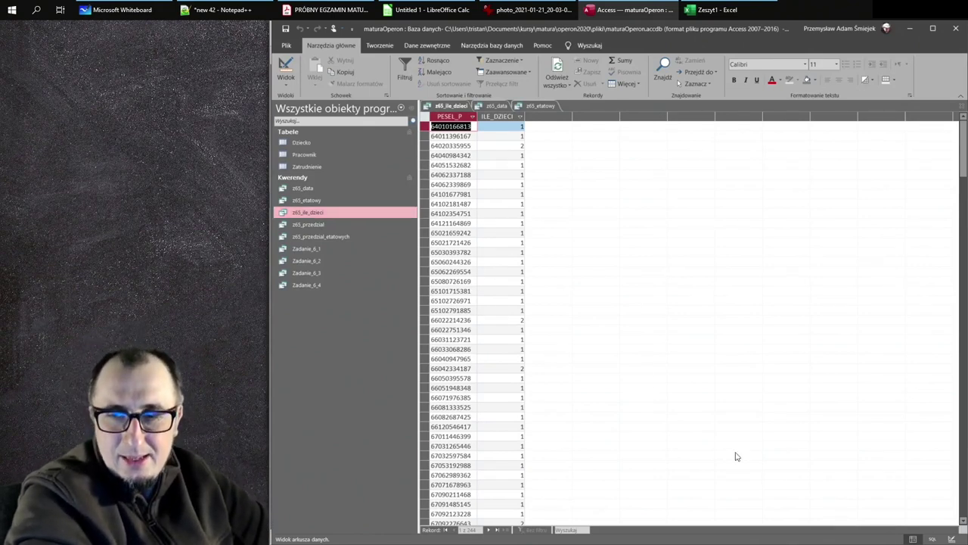
Step: Add the z65_data query as a second source in the design of z65_ile_dzieci
click(951, 538)
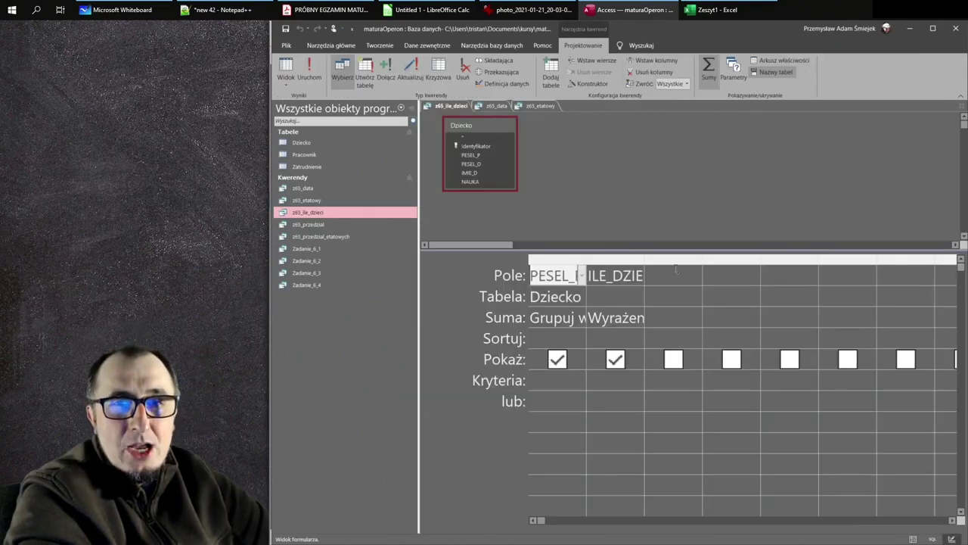
right_click(595, 187)
mouse_move(568, 239)
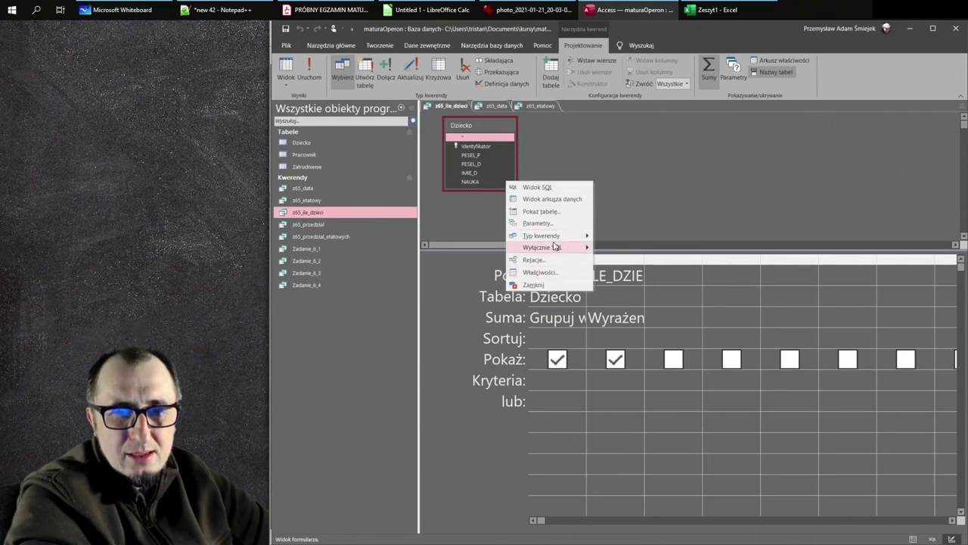
click(554, 212)
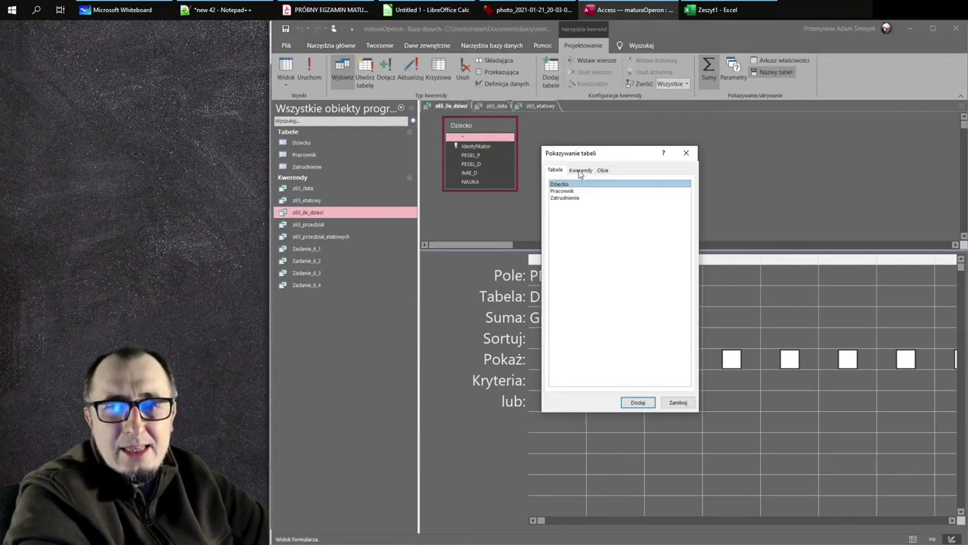
click(580, 173)
drag(606, 156, 814, 139)
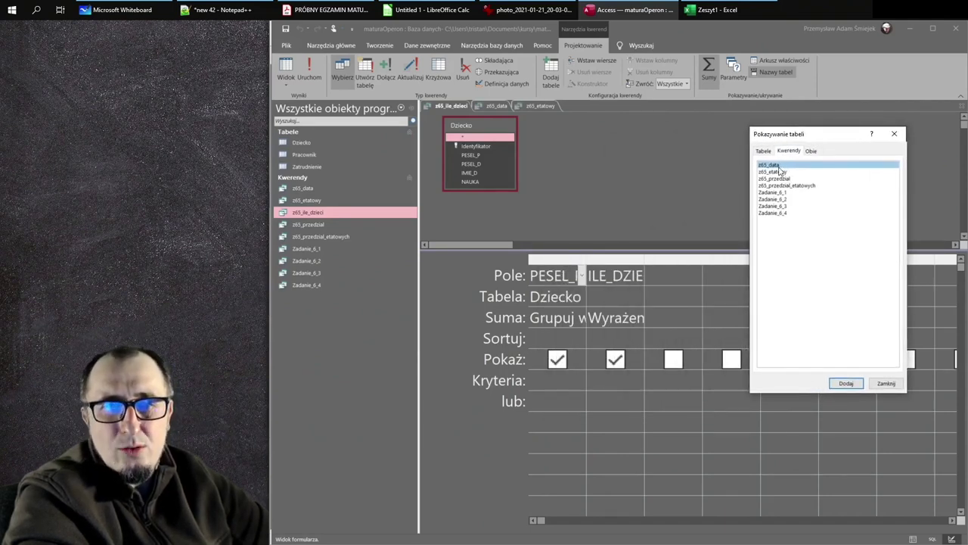
shift+click(780, 172)
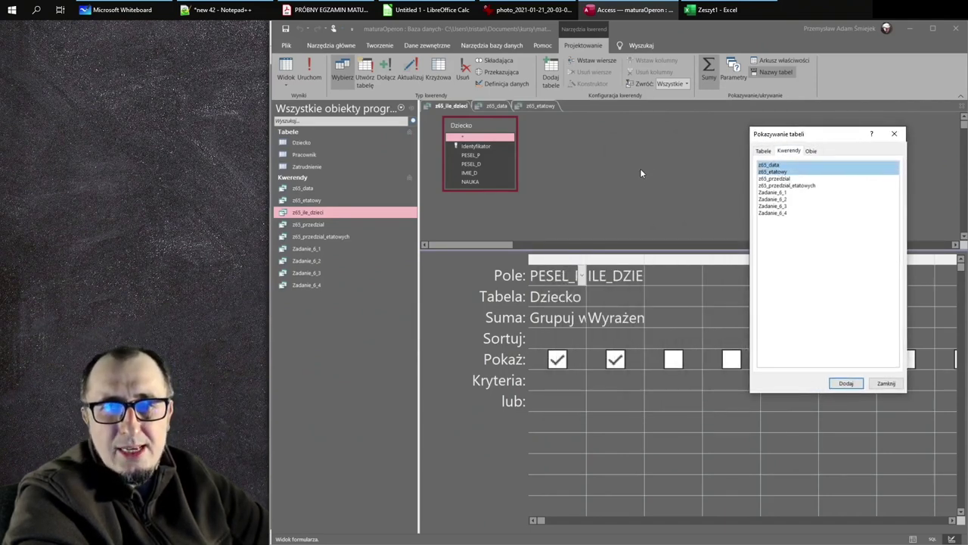
click(771, 165)
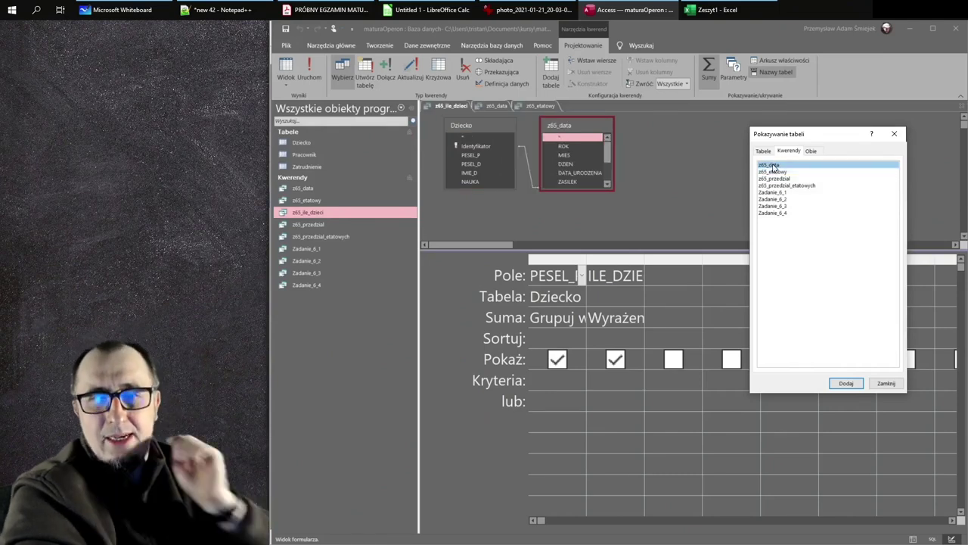
click(846, 383)
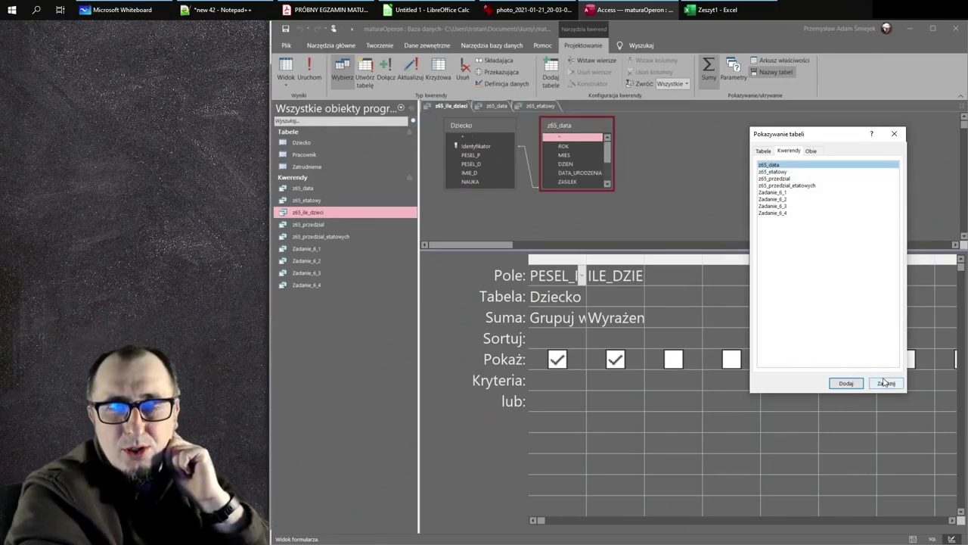
click(893, 134)
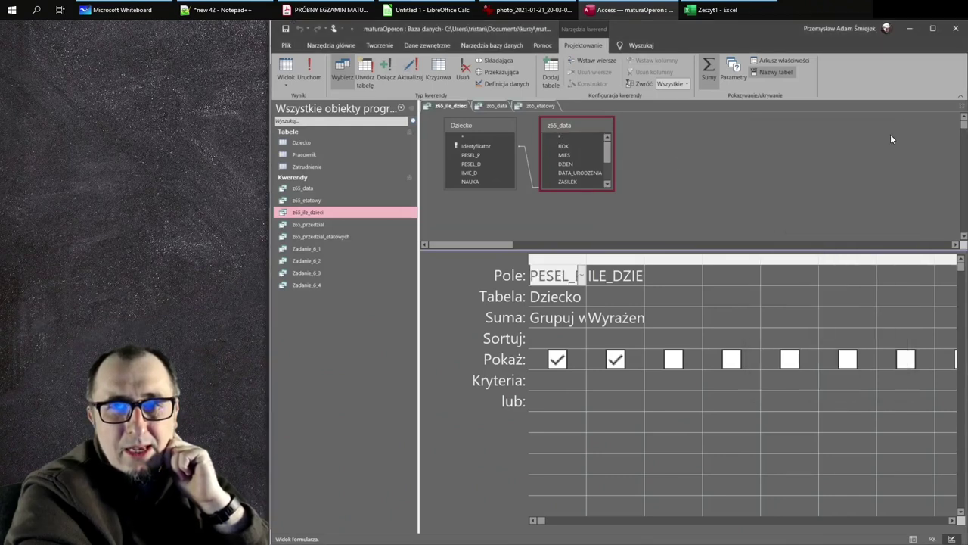
Step: Replace the automatic join between Dziecko and z65_data with a join on PESEL_D, spacing the two field lists apart
drag(608, 191, 605, 222)
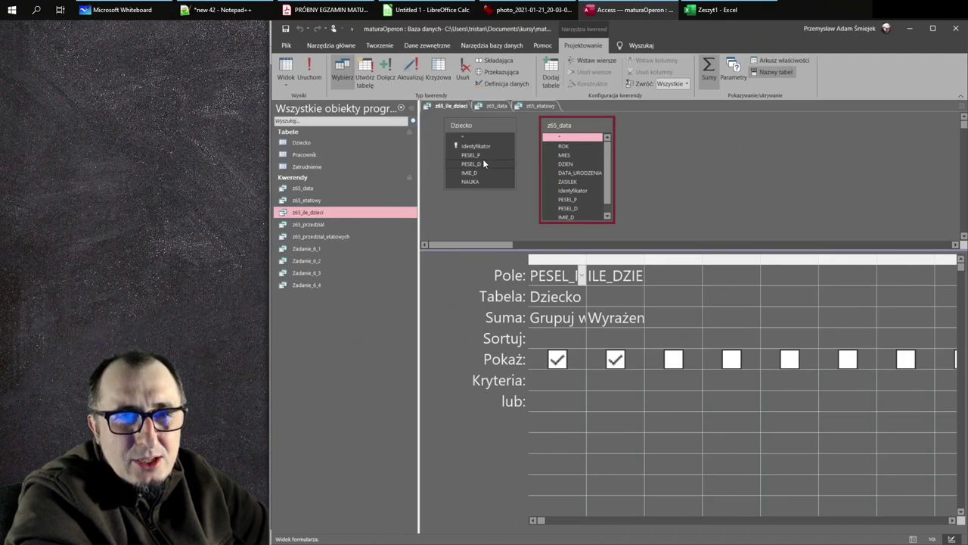
drag(483, 164, 570, 196)
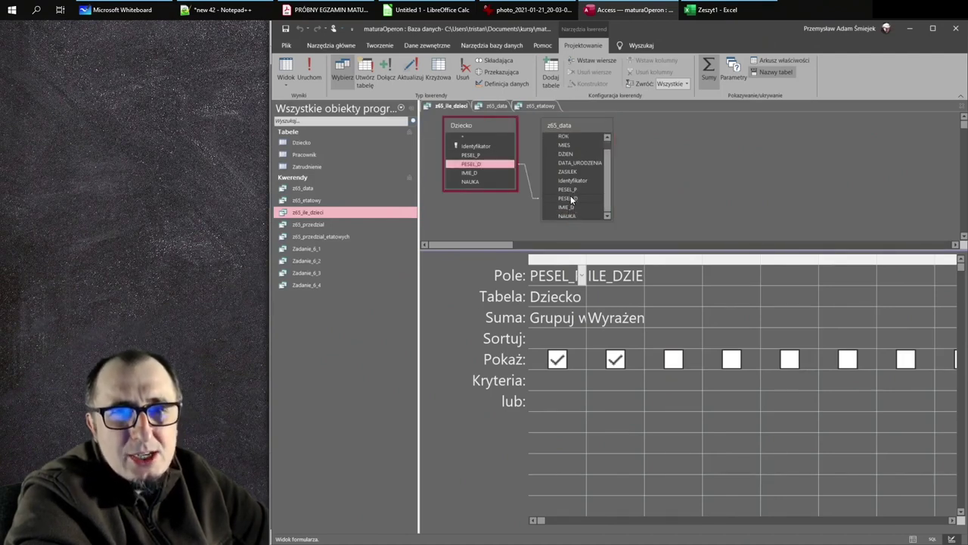
drag(591, 124, 644, 134)
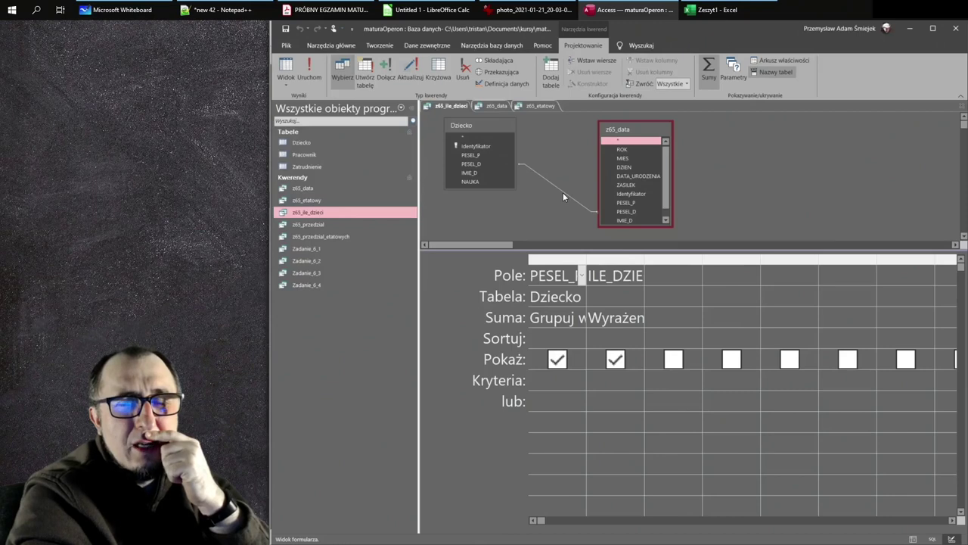
Step: Insert a WHERE line between the FROM and GROUP BY clauses in the SQL code of z65_ile_dzieci
click(933, 539)
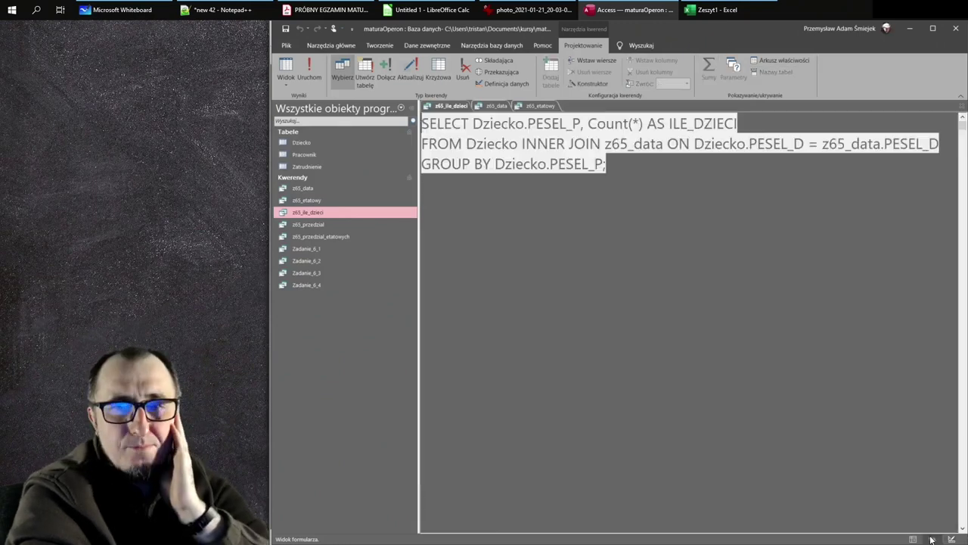
click(947, 148)
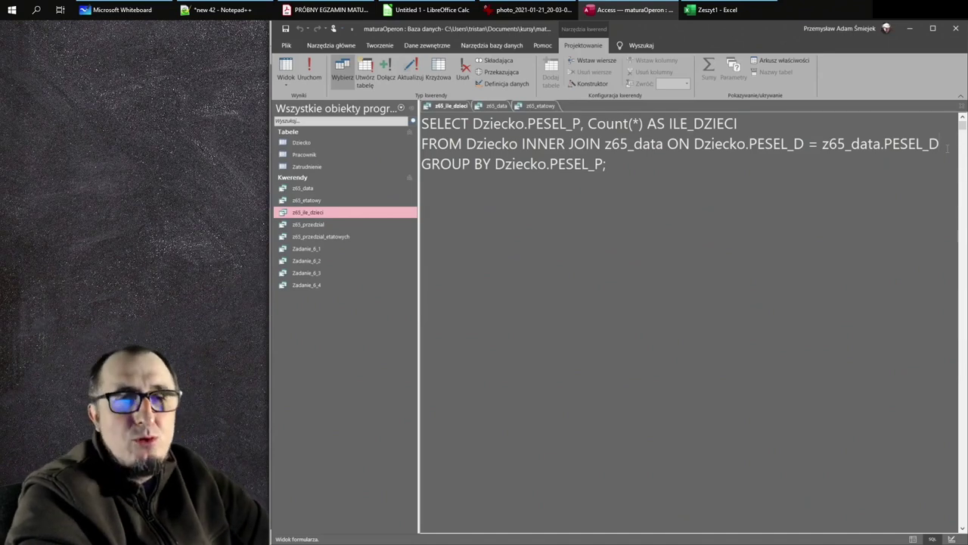
key(Return)
text(Q)
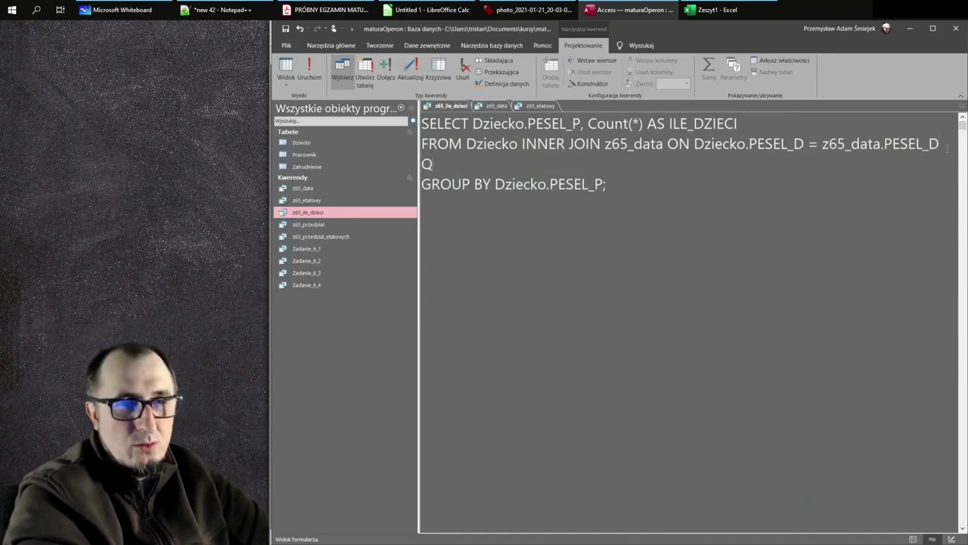
text(WHERE)
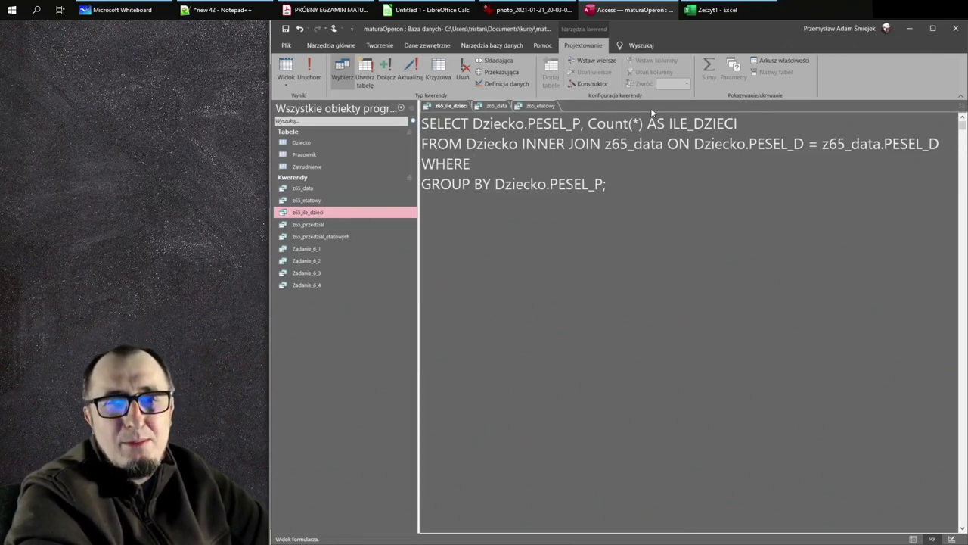
Step: Check the ZASILEK column in z65_data and the z65_etatowy results, returning to the SQL code of z65_ile_dzieci
click(493, 107)
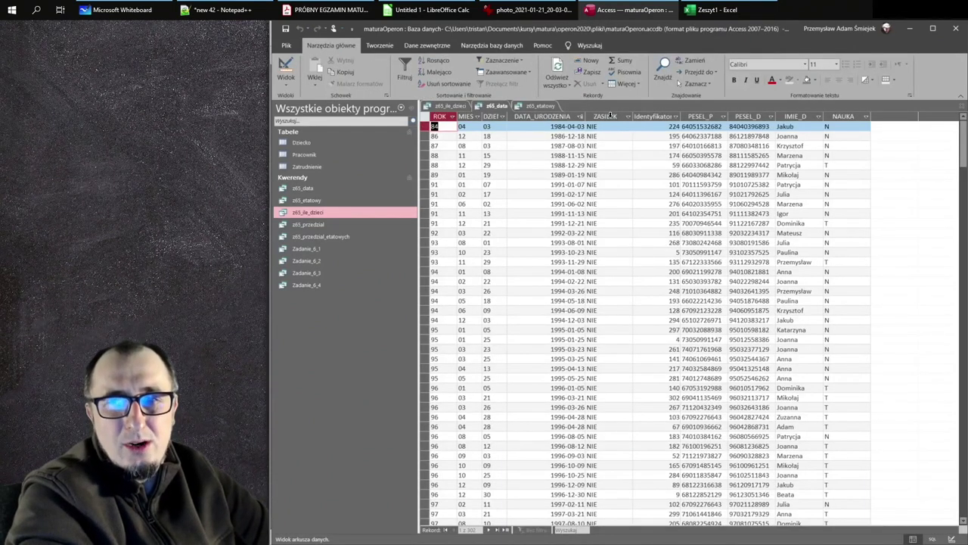
click(610, 116)
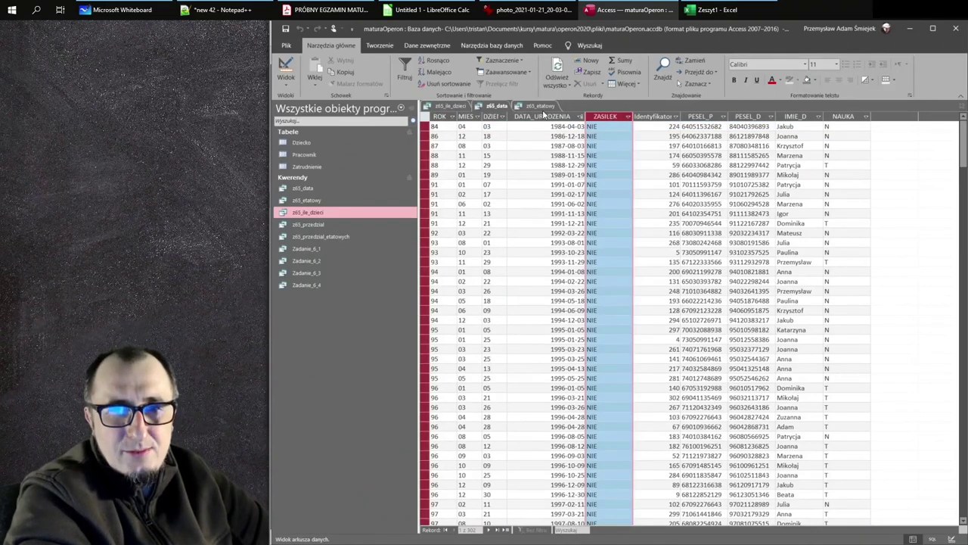
click(534, 107)
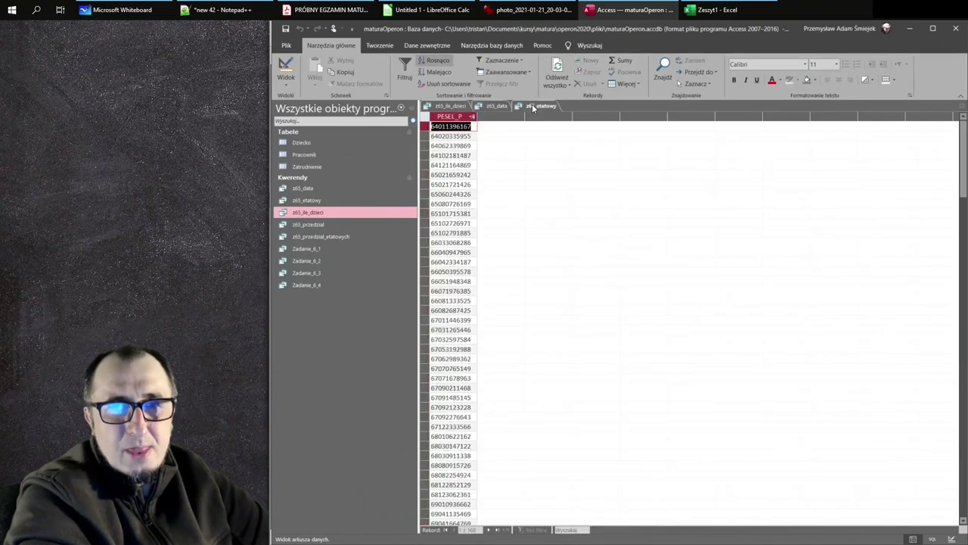
click(457, 106)
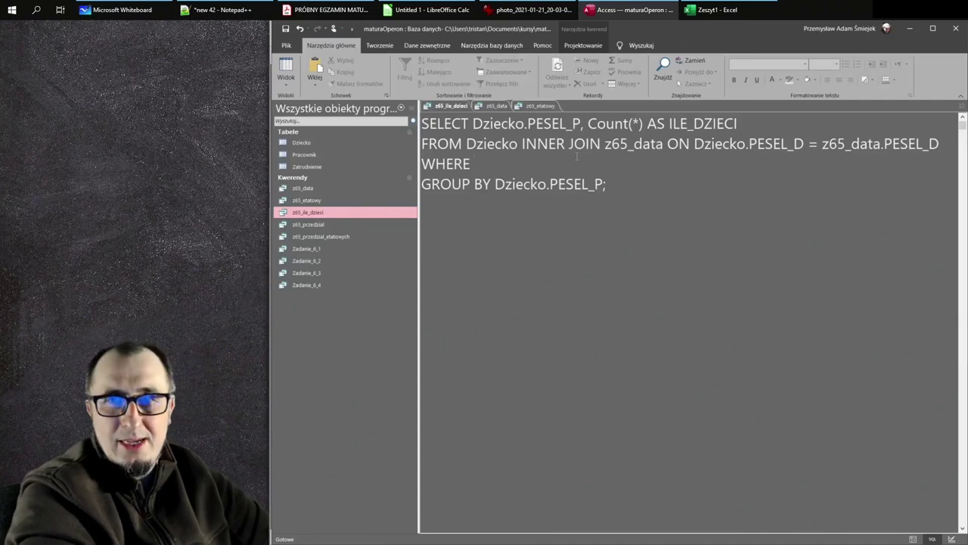
Step: Complete the WHERE clause with the condition z65_data.ZASILEK="TAK" and display the results of z65_ile_dzieci
double_click(853, 143)
click(538, 163)
text(z65_data.ZASILEK=TAK)
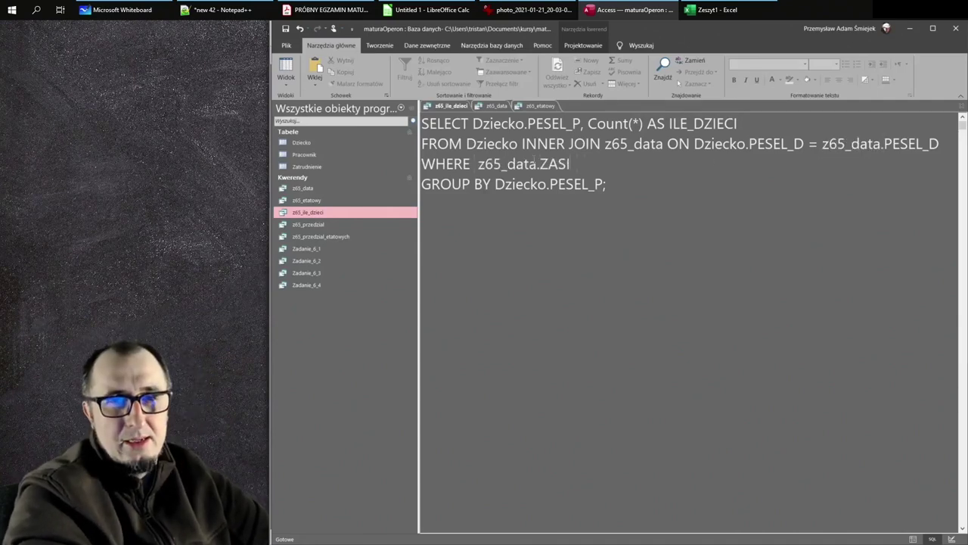
key(Left)
key(Left)
key(Left)
text(")
key(End)
text(")
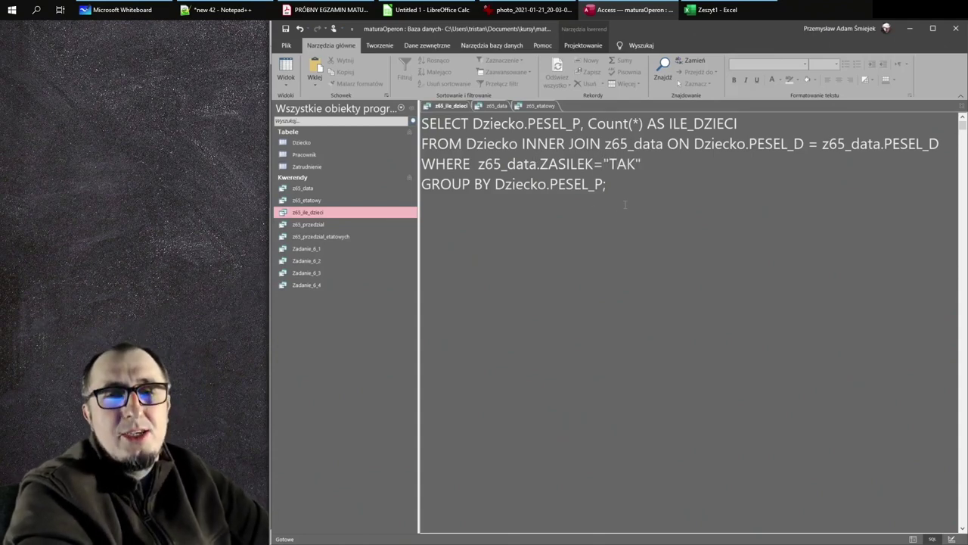
double_click(619, 164)
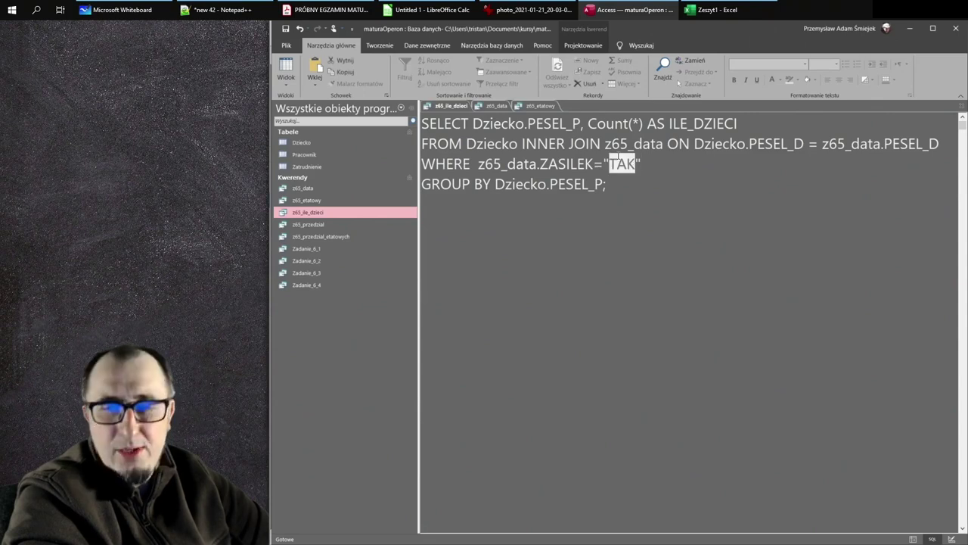
click(914, 539)
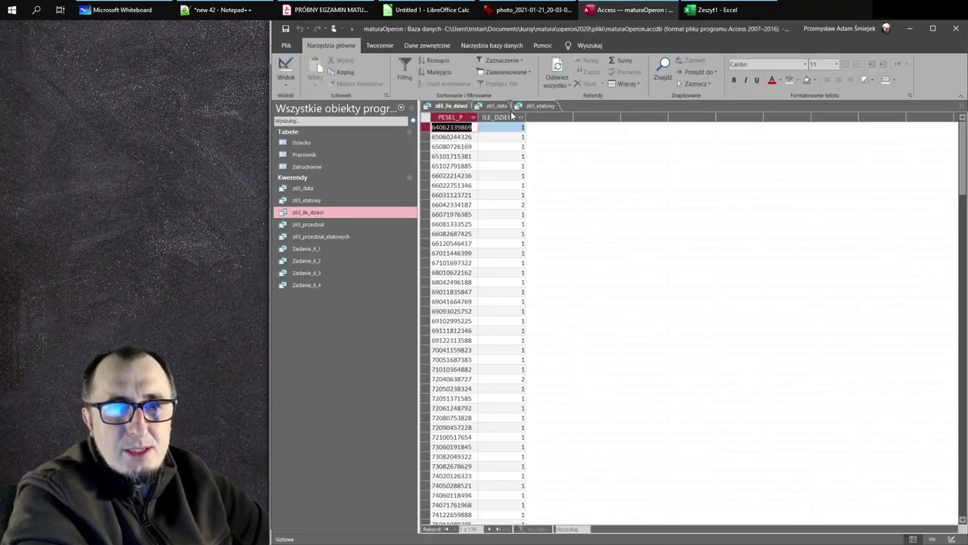
Step: Sort the z65_ile_dzieci results by ILE_DZIECI from smallest to largest and check the highest counts at the end
click(511, 118)
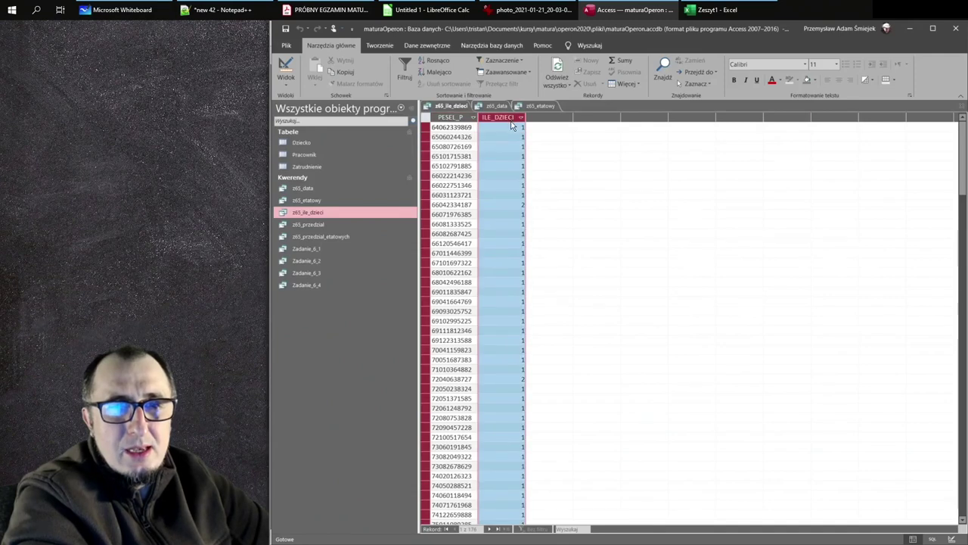
right_click(514, 121)
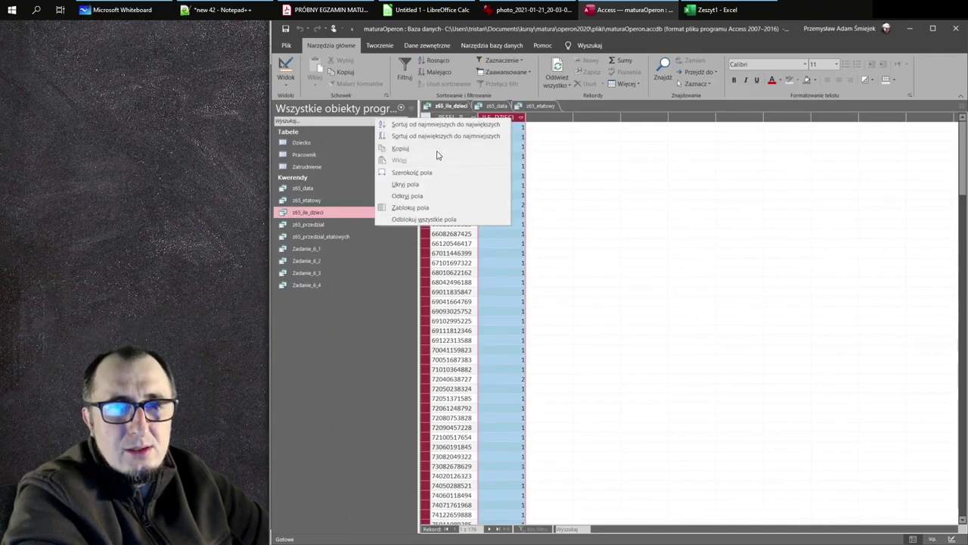
click(453, 124)
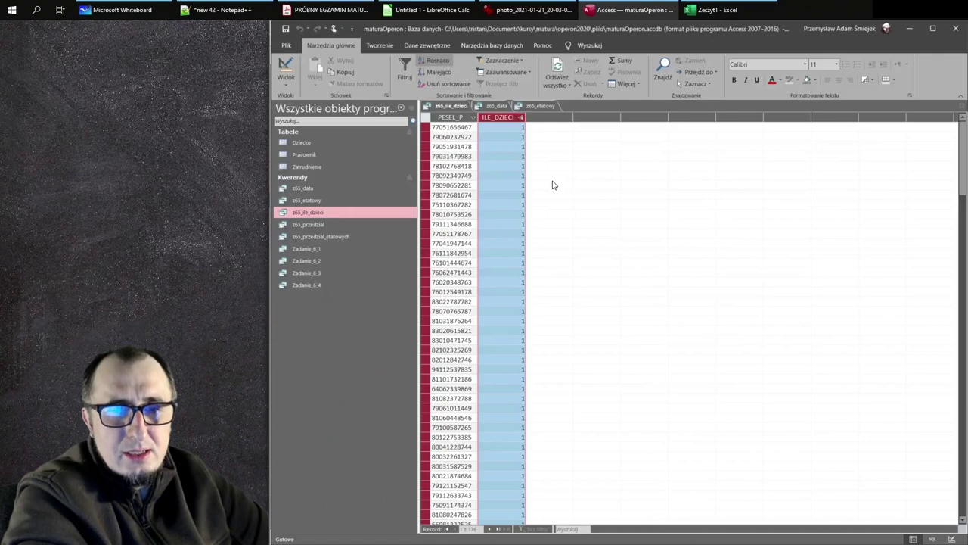
scroll(550, 181, down, 20)
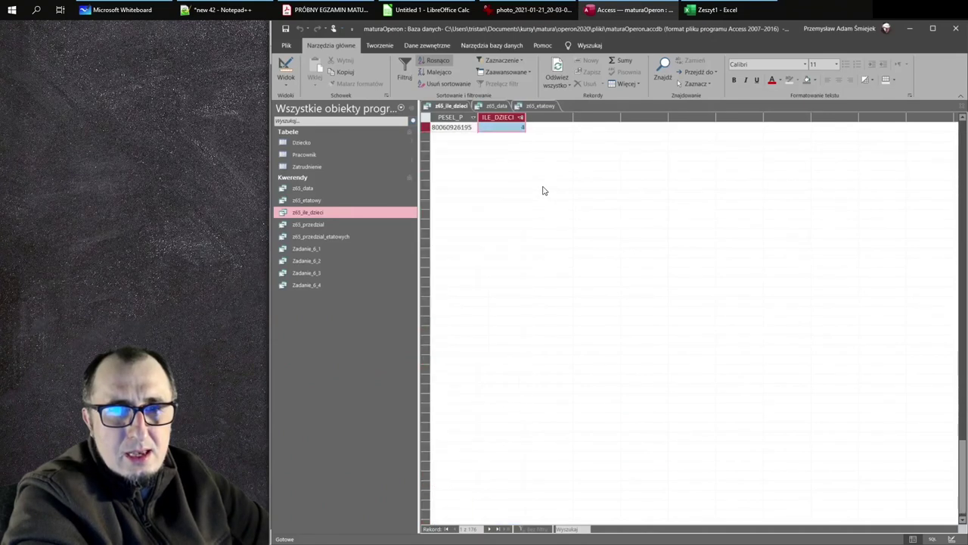
scroll(543, 189, up, 3)
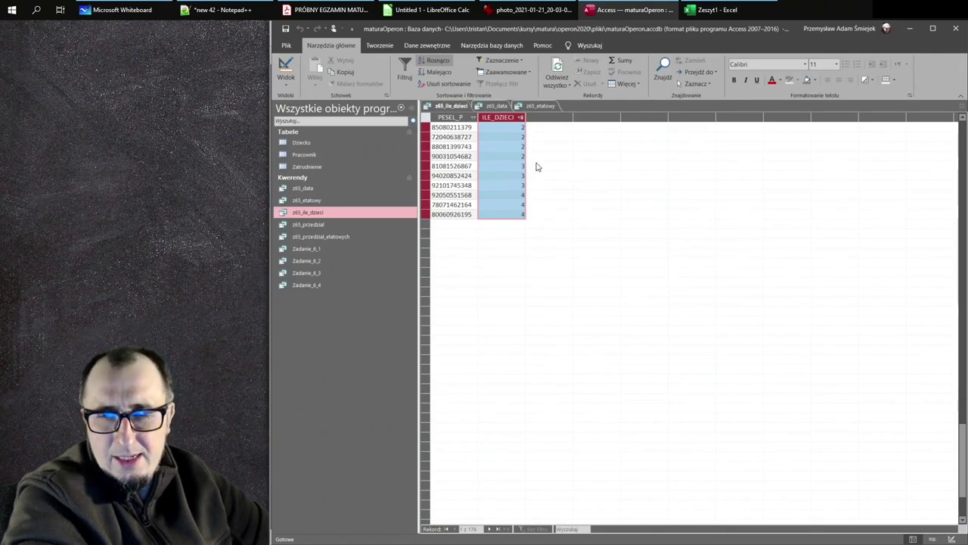
Step: Review the SQL code of z65_ile_dzieci and reexamine the sorted ILE_DZIECI column down to the last record
click(936, 539)
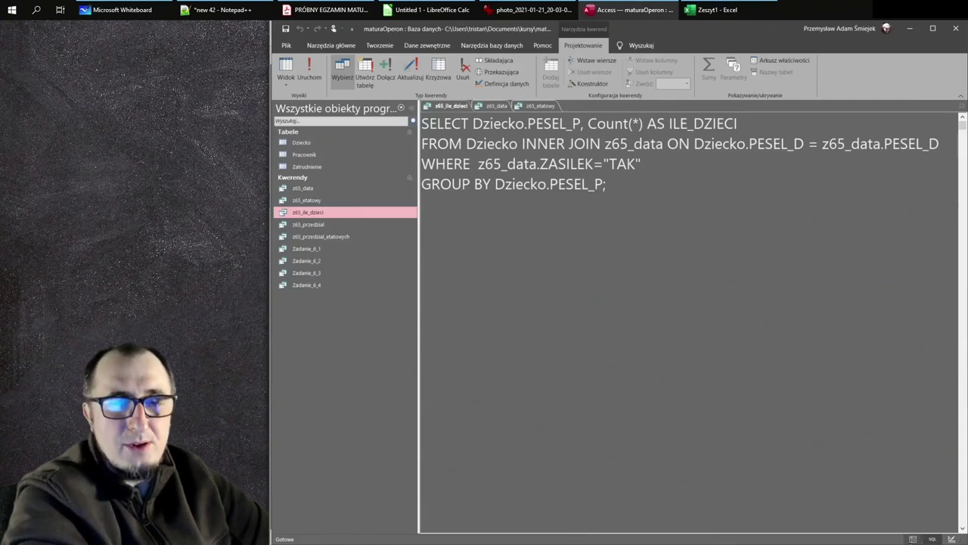
click(914, 539)
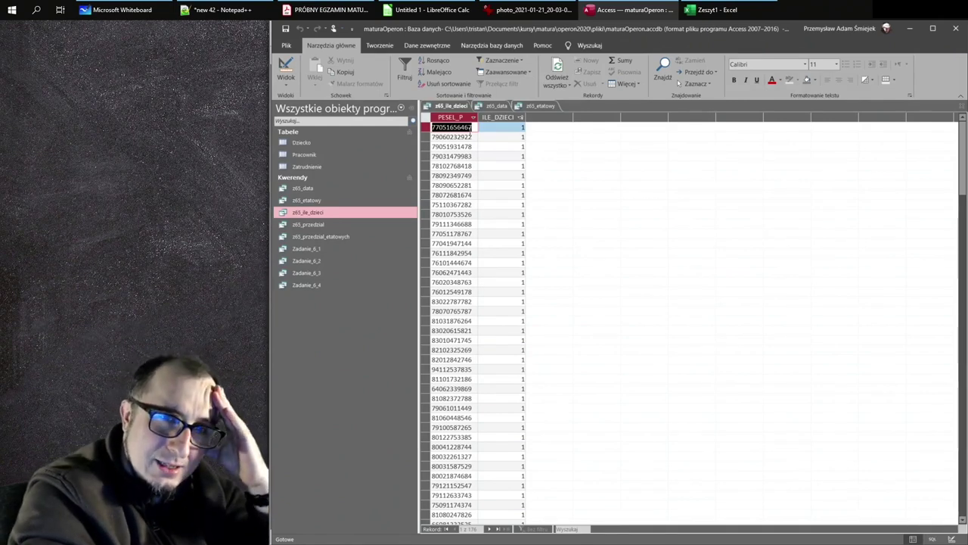
click(500, 117)
right_click(500, 121)
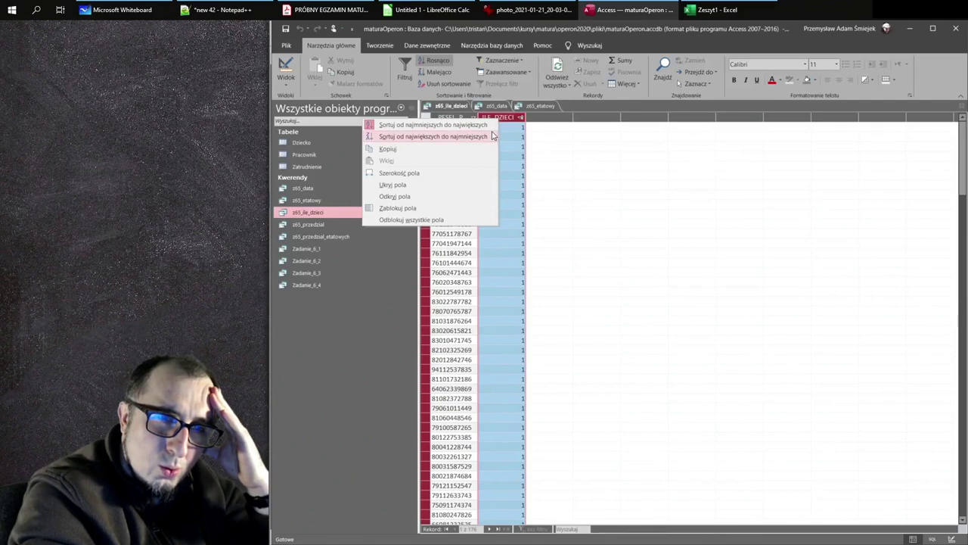
click(512, 156)
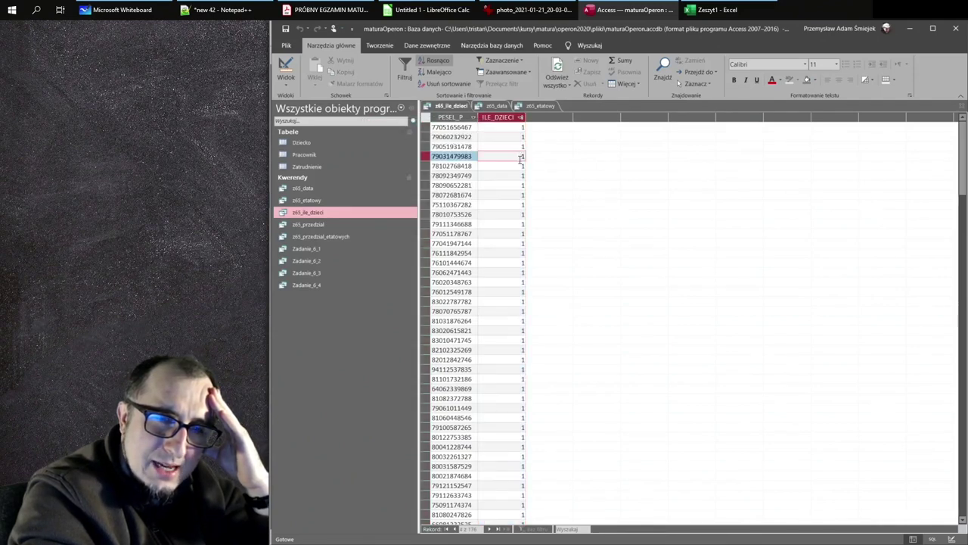
scroll(496, 235, down, 20)
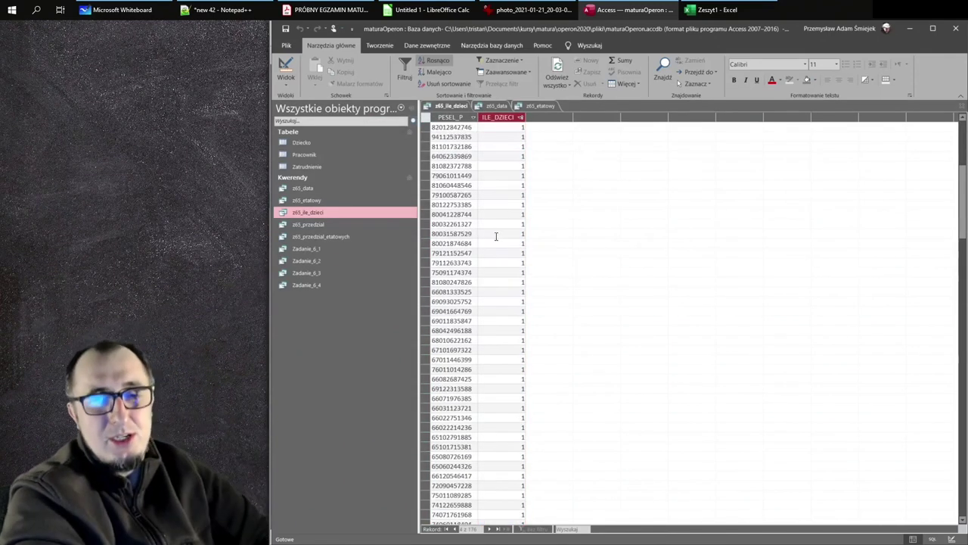
scroll(497, 235, down, 10)
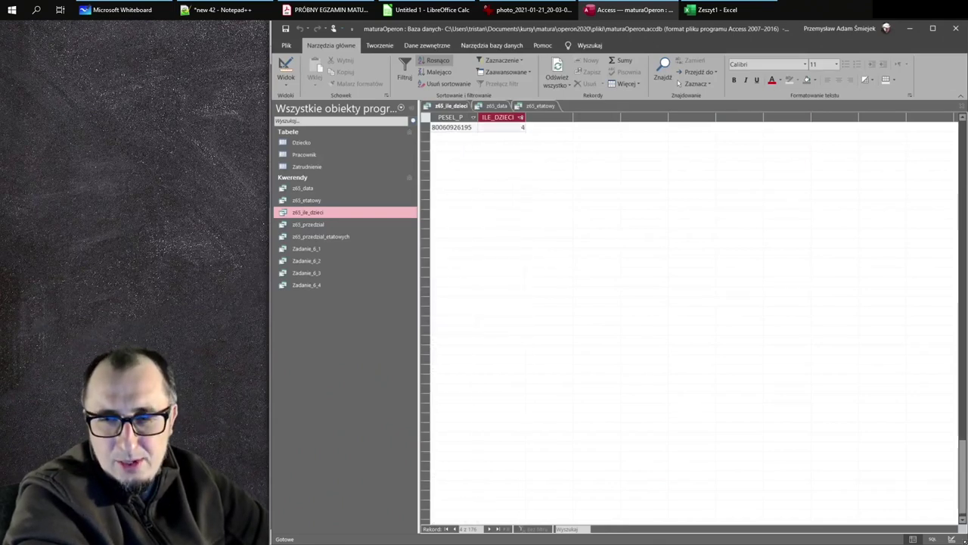
Step: Cut the WHERE line out of the SQL code of z65_ile_dzieci and display the unfiltered results
click(932, 539)
key(shift+Down)
key(ctrl+c)
key(Delete)
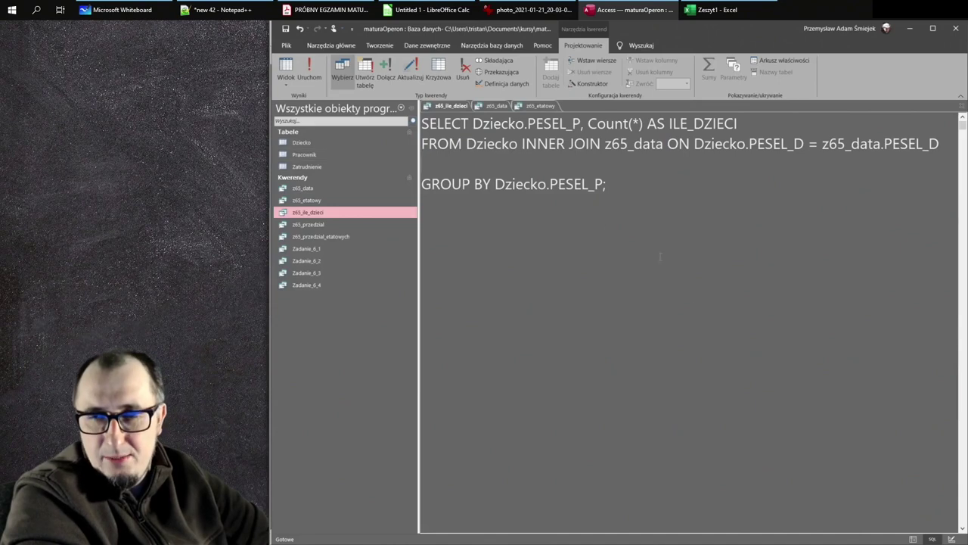
click(952, 539)
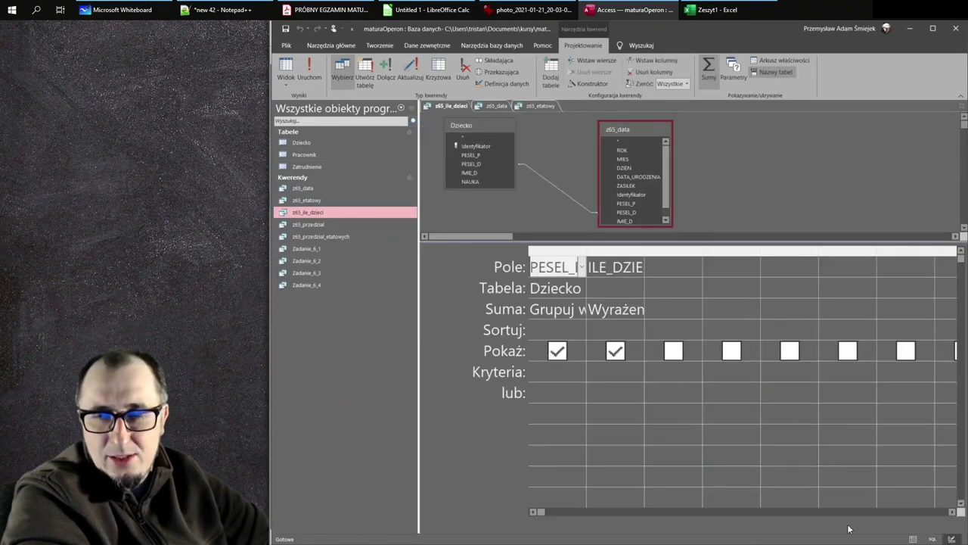
click(932, 539)
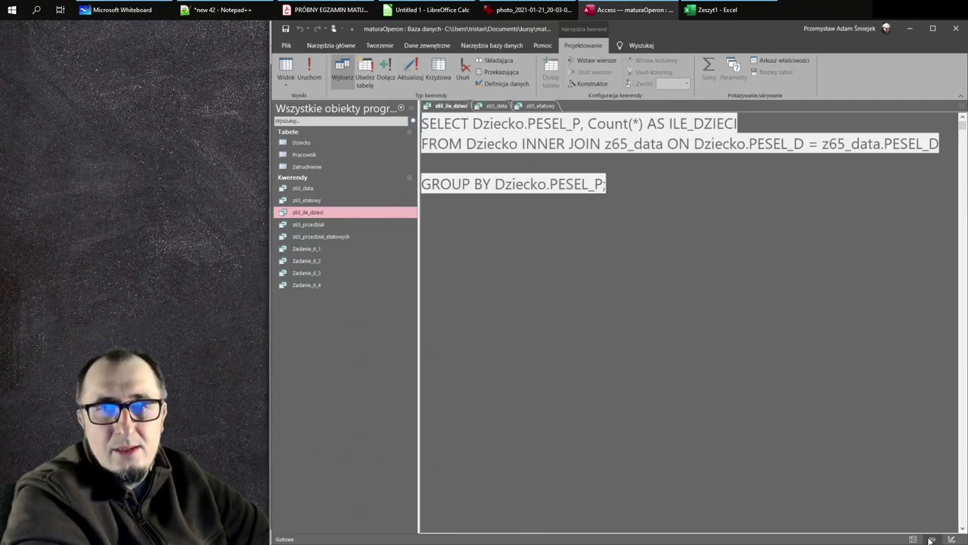
click(913, 538)
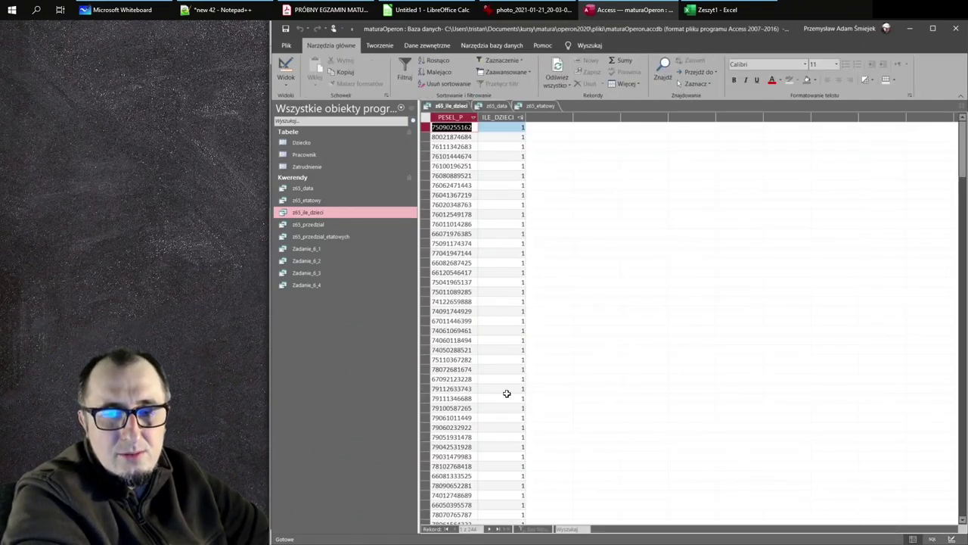
Step: Examine the child counts without the benefit condition, with ILE_DZIECI sorted from smallest to largest
scroll(507, 394, down, 20)
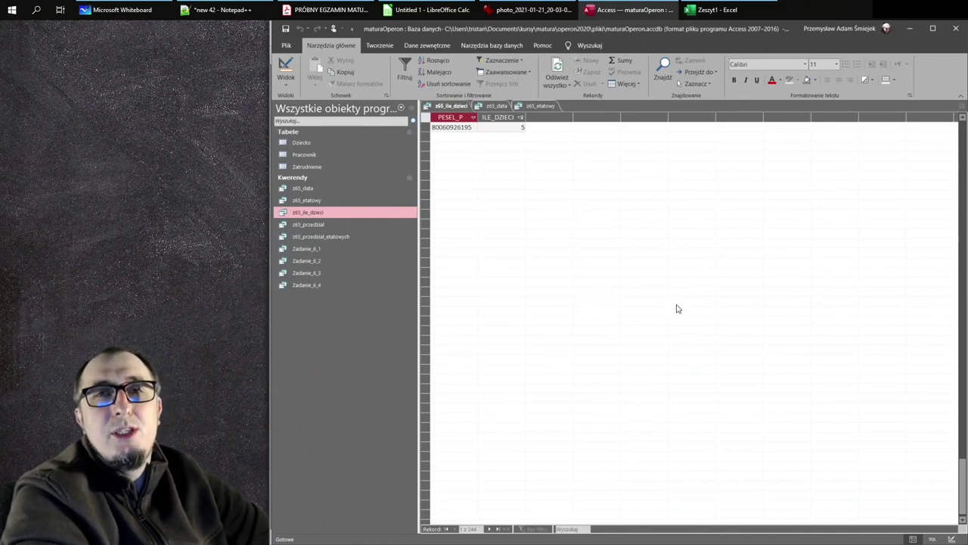
scroll(677, 299, up, 10)
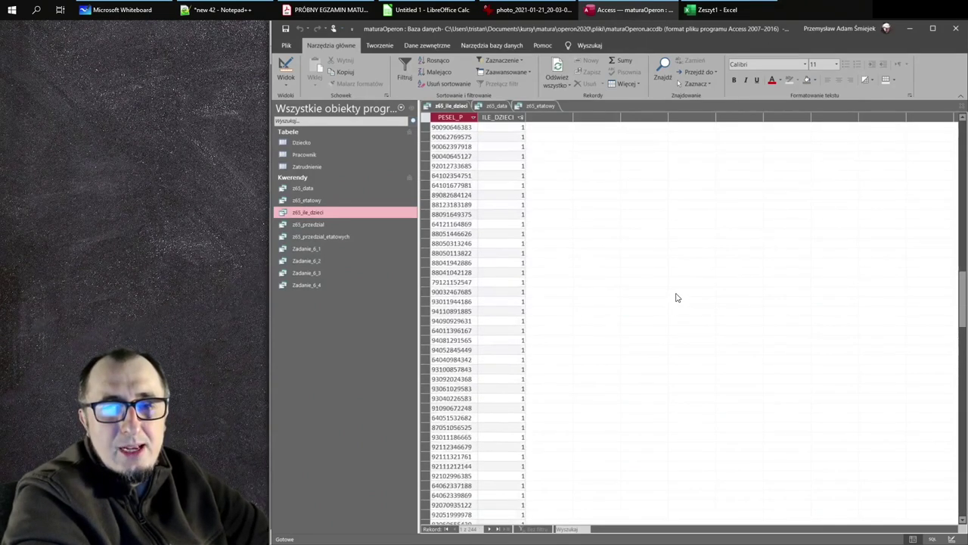
scroll(677, 298, down, 6)
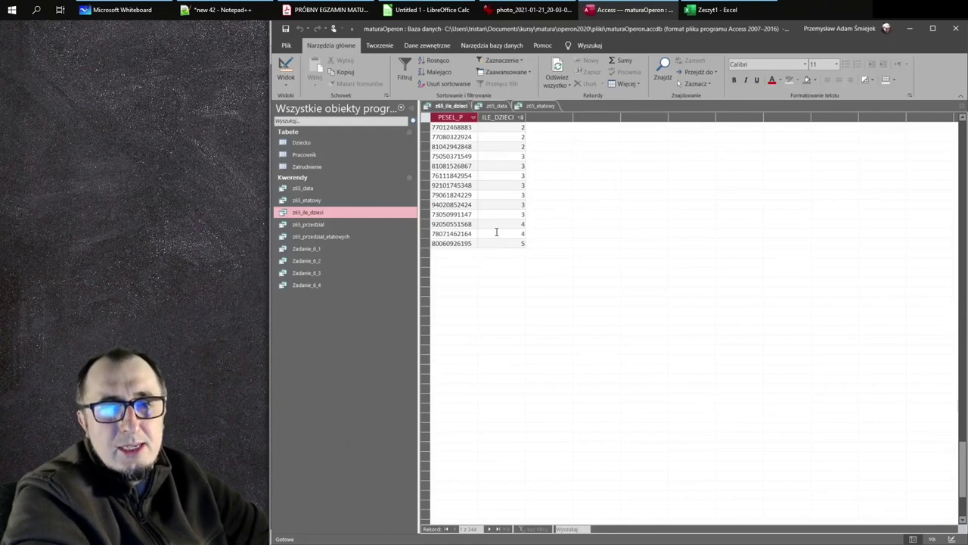
click(510, 118)
right_click(509, 117)
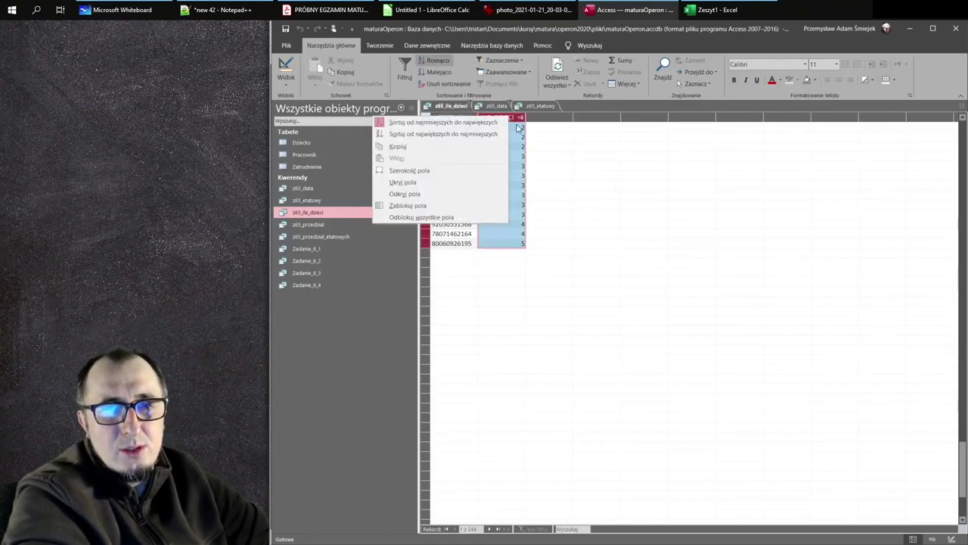
click(496, 122)
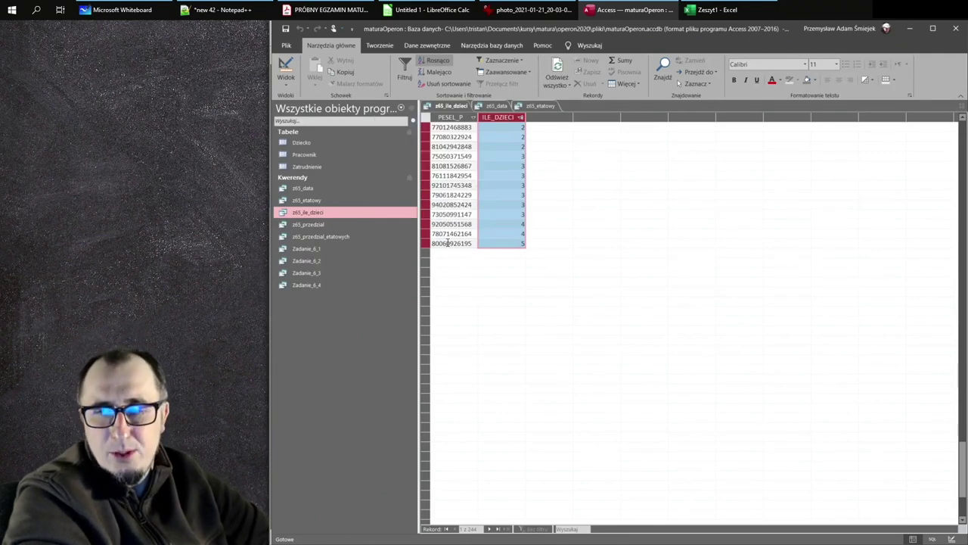
Step: Restore the line WHERE z65_data.ZASILEK="TAK" in the SQL code of z65_ile_dzieci and check the filtered counts
click(932, 538)
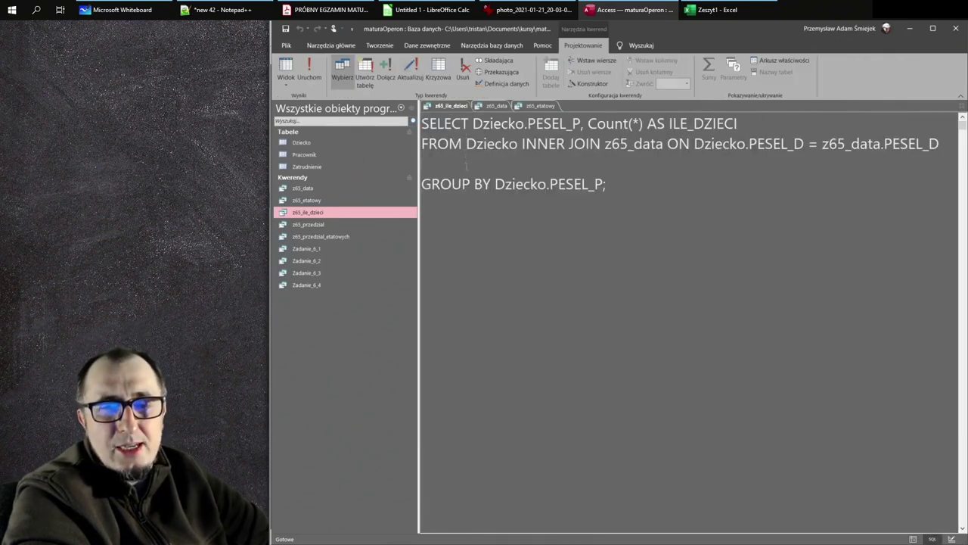
key(ctrl+v)
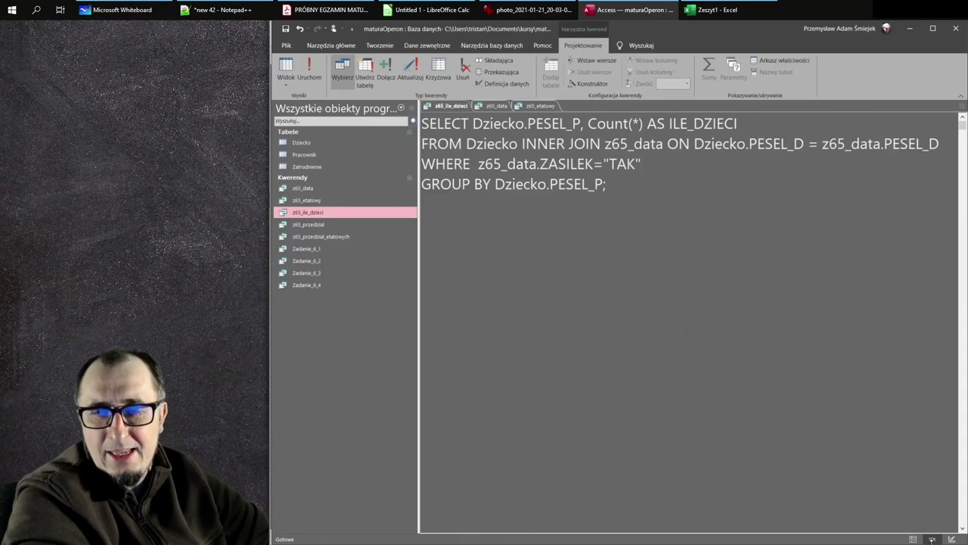
click(913, 539)
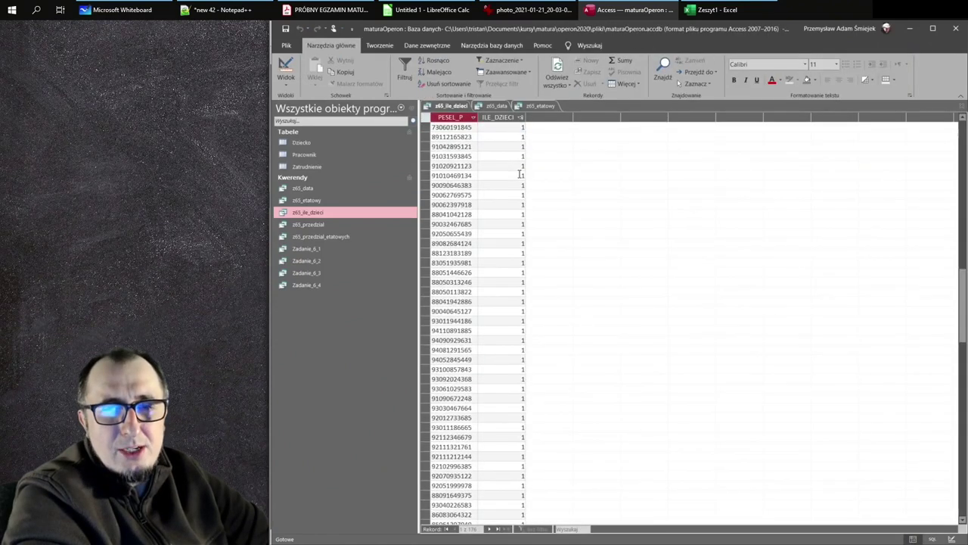
scroll(521, 175, down, 15)
scroll(519, 178, up, 2)
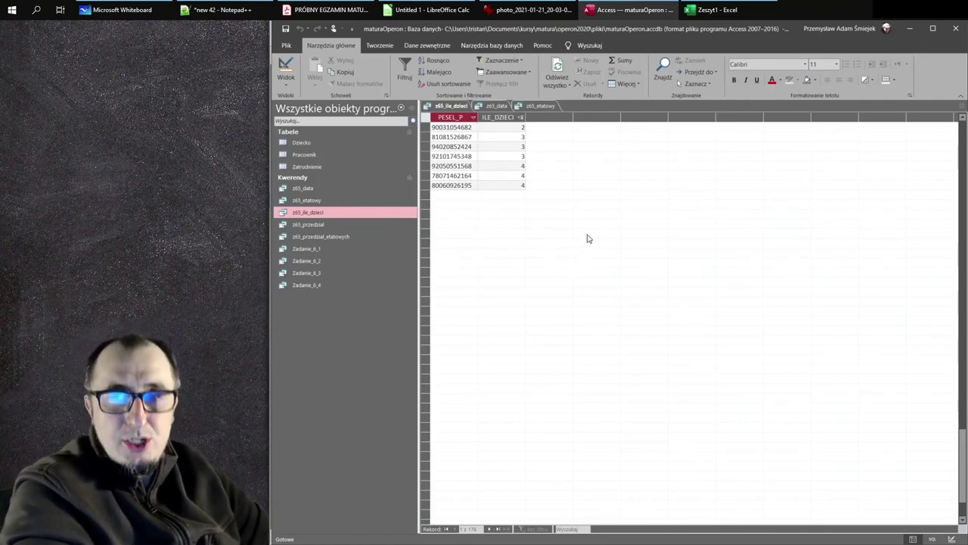
Step: Close the z65_data and z65_etatowy results and start a new query in design view with z65_przedzial_etatowych as its source
click(495, 106)
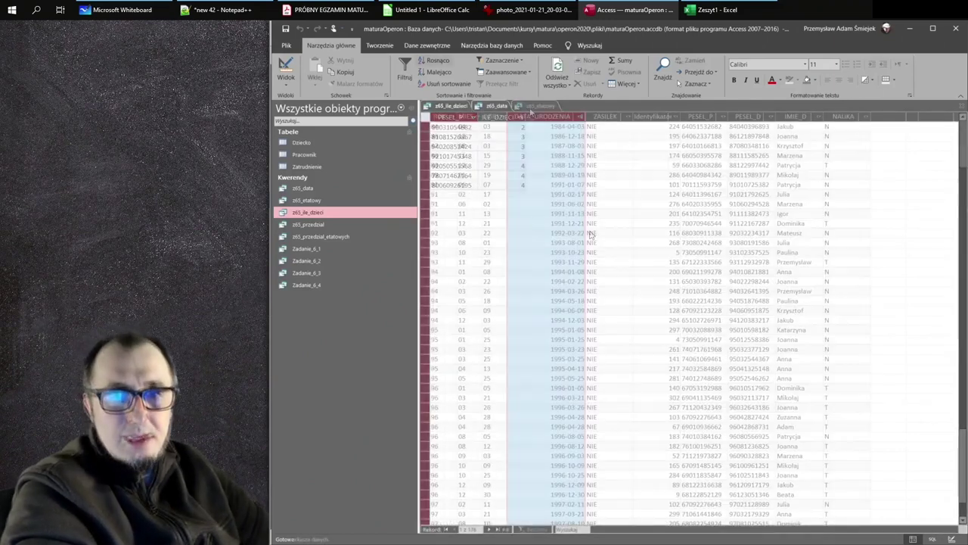
middle_click(498, 109)
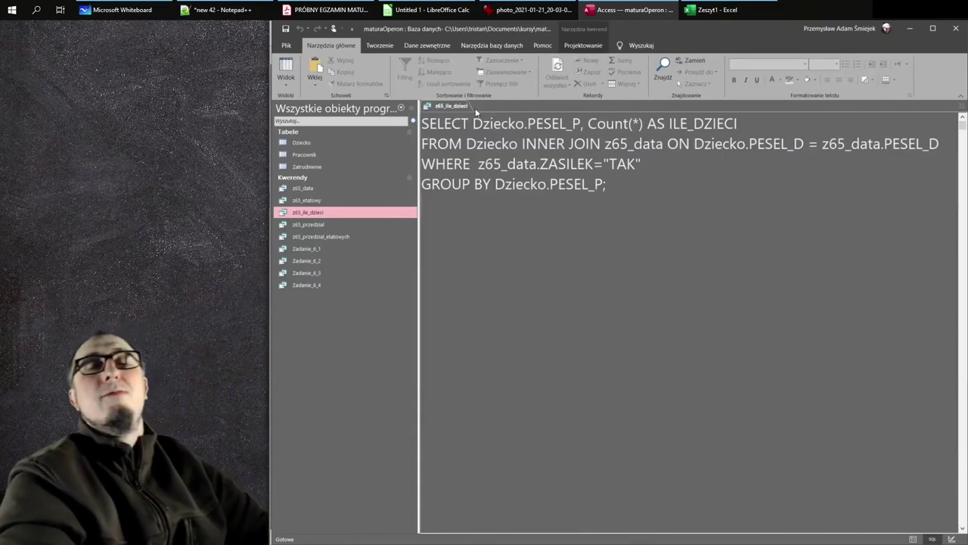
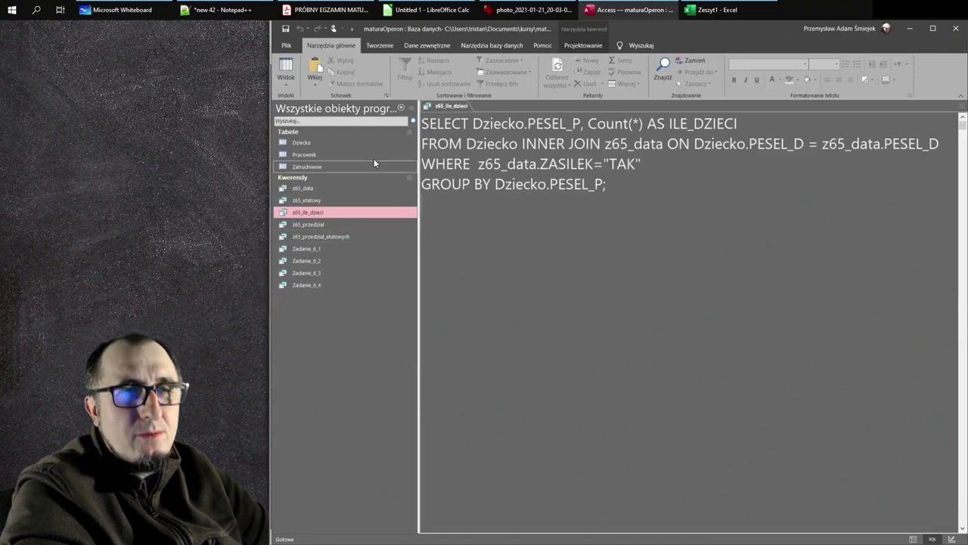
click(394, 45)
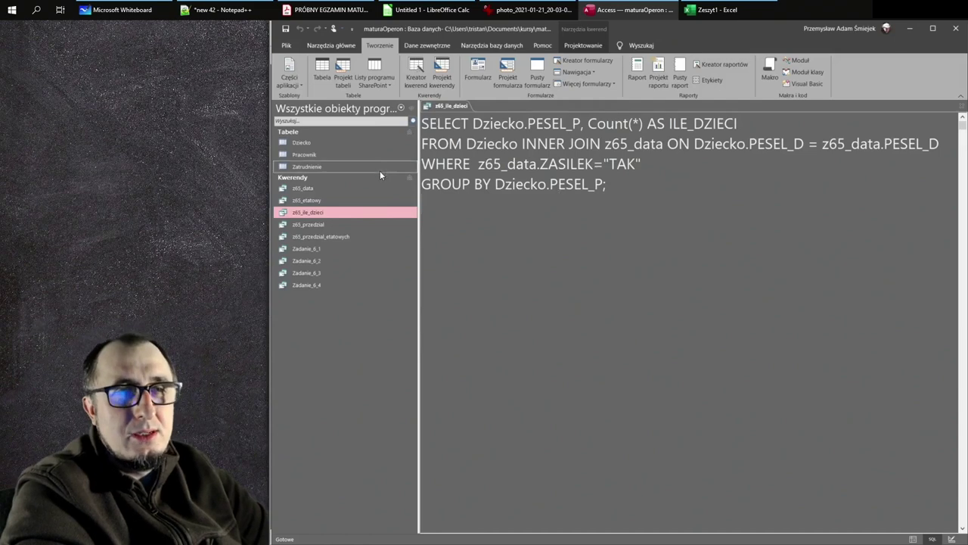
click(445, 68)
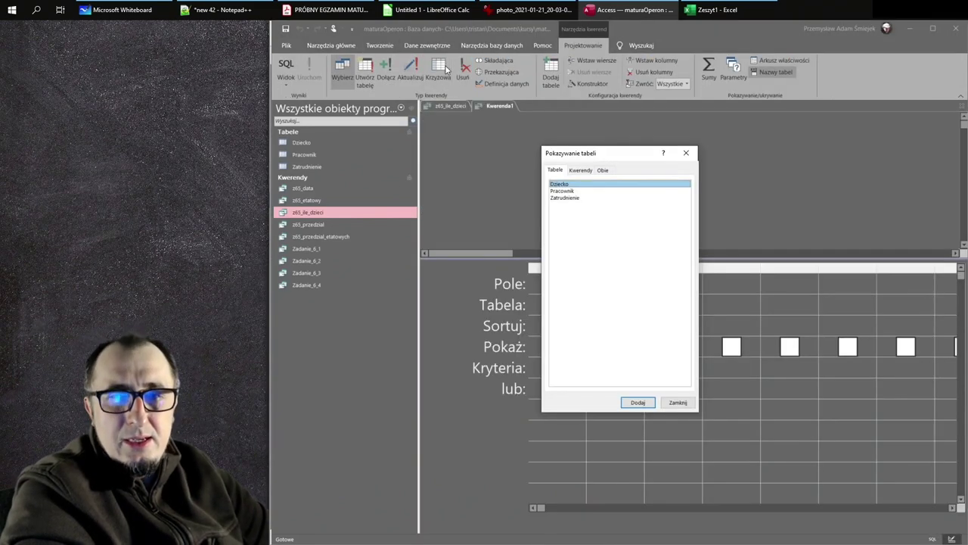
click(580, 169)
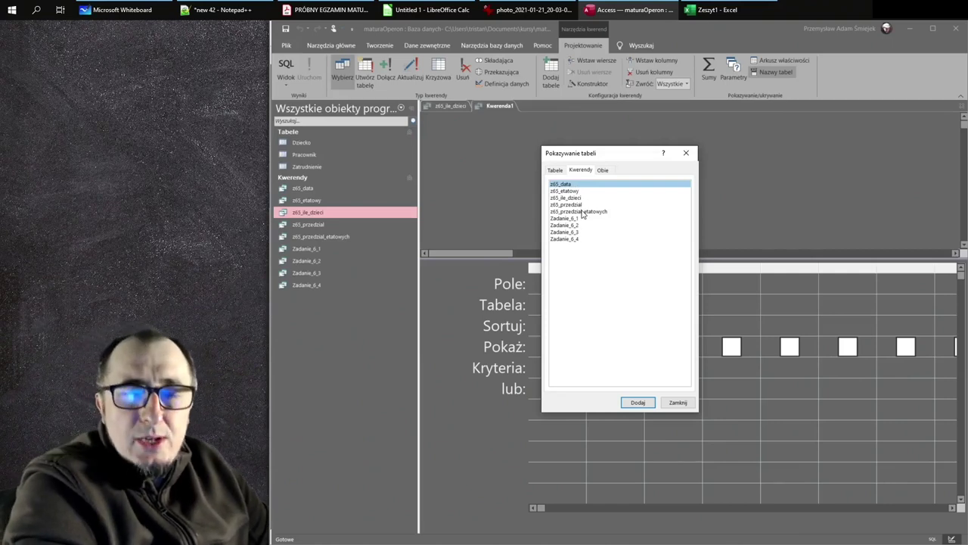
click(583, 212)
double_click(583, 213)
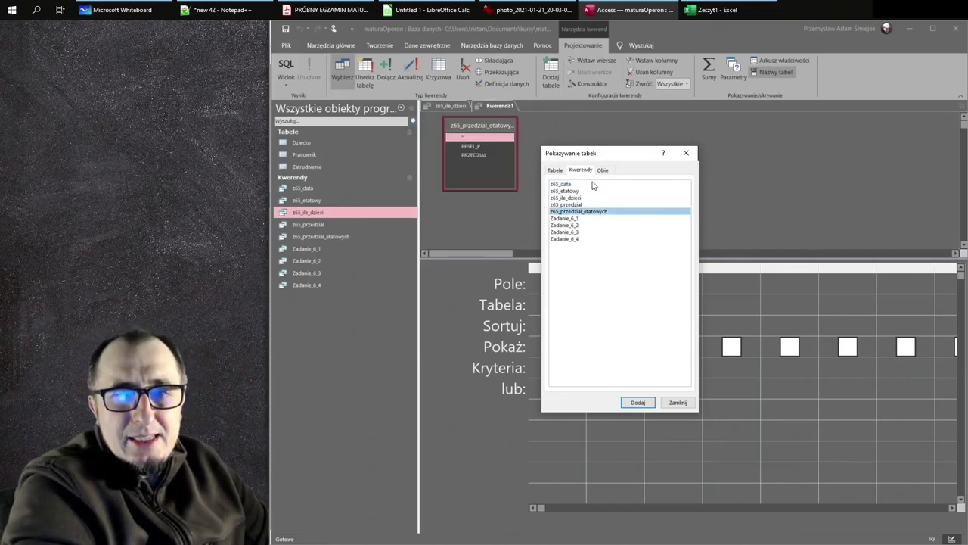
drag(603, 155, 823, 170)
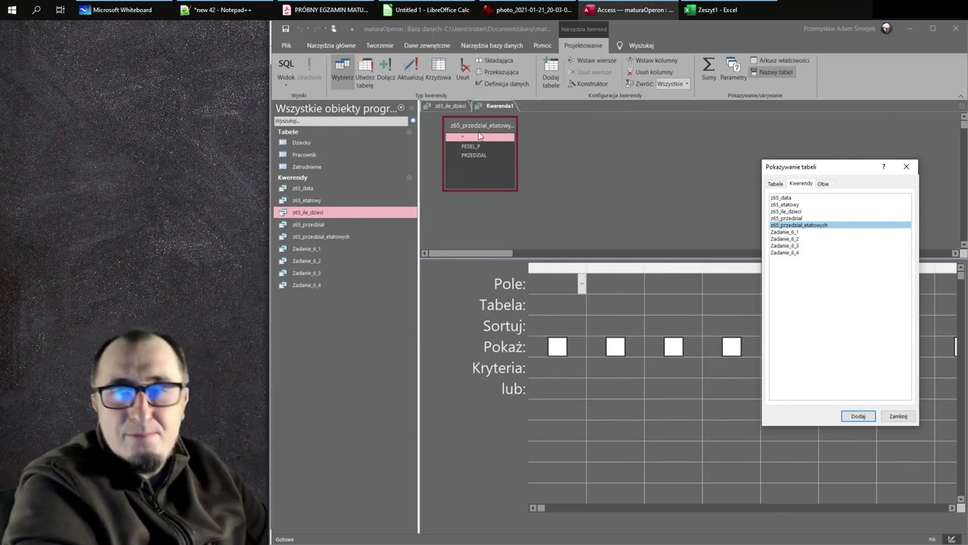
click(906, 168)
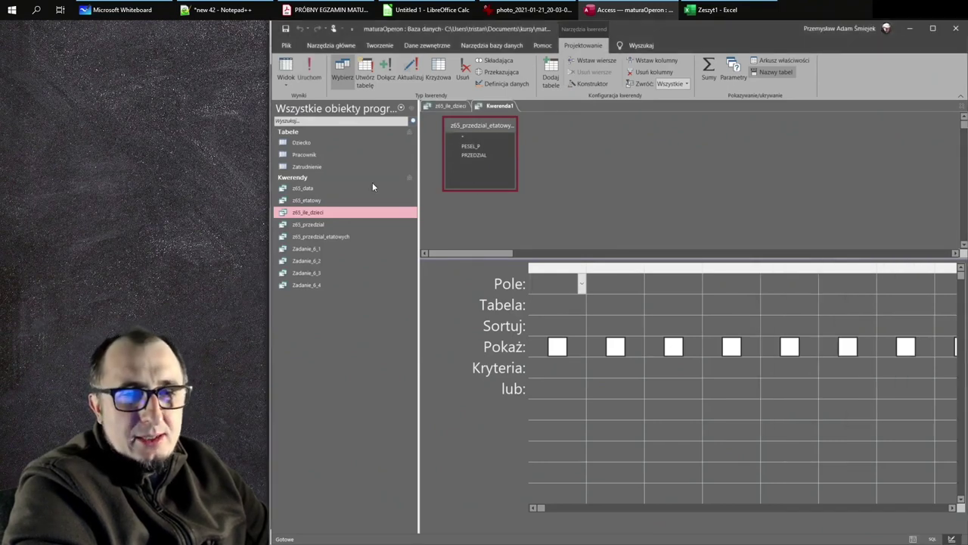
Step: Open the results of z65_przedzial and check its przedzial column
double_click(348, 223)
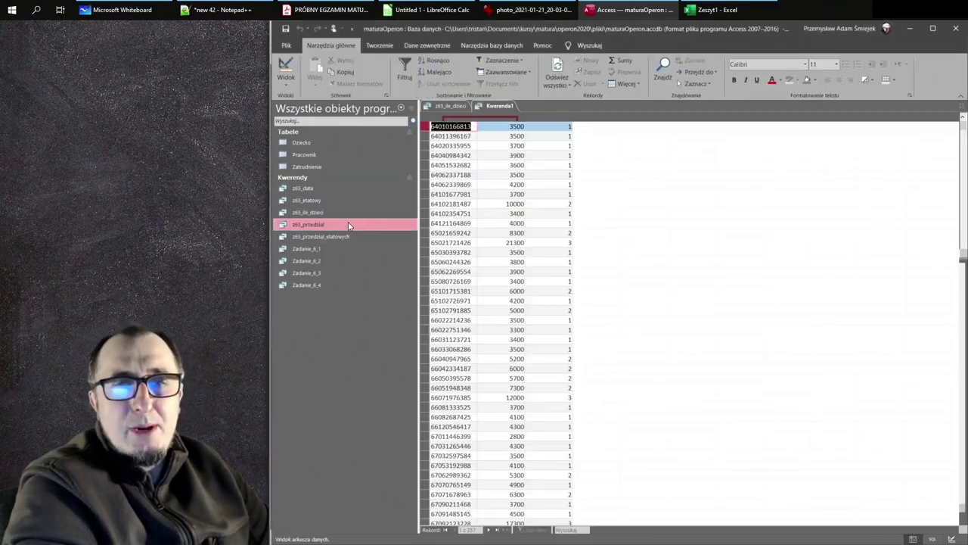
click(549, 127)
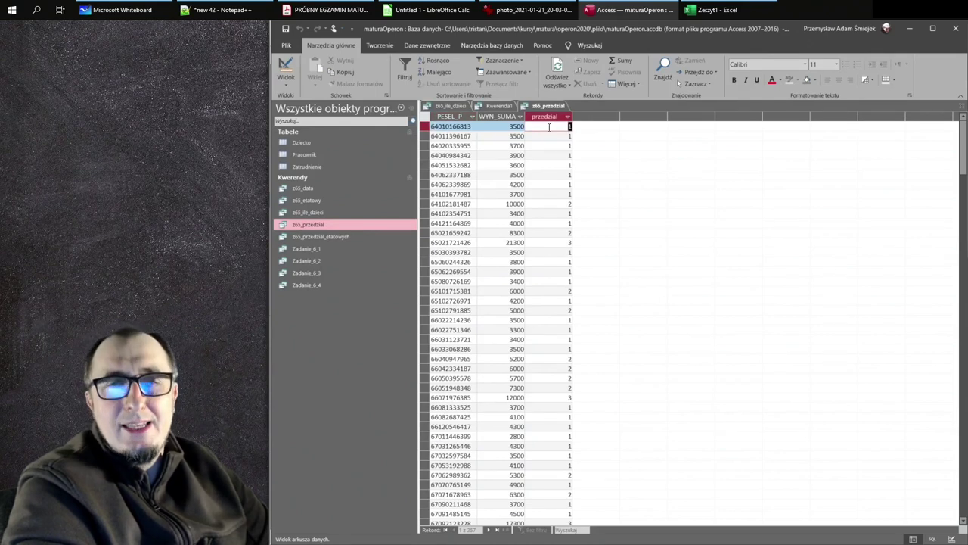
Step: Check the przedzial codes of the higher pay sums in z65_przedzial and locate the first IIf result in its SQL code
click(547, 205)
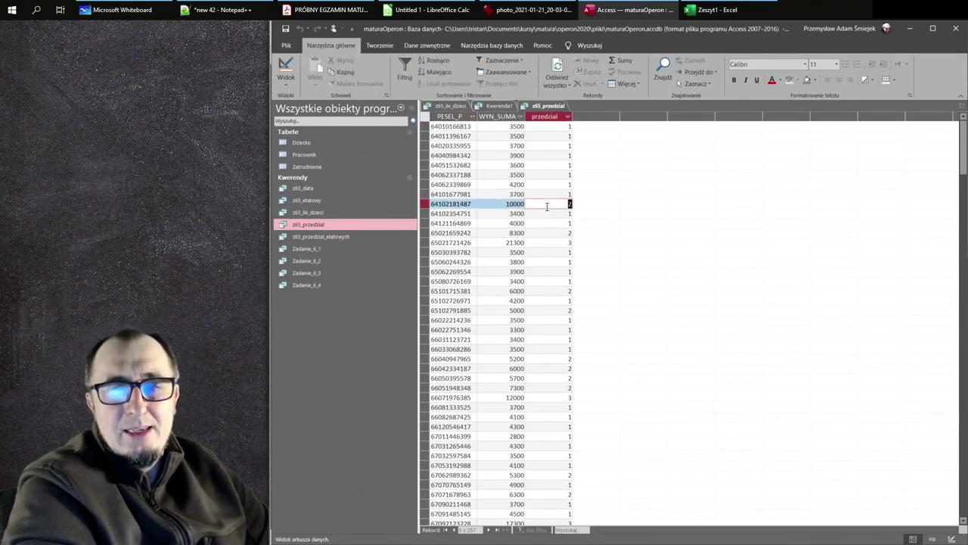
click(548, 242)
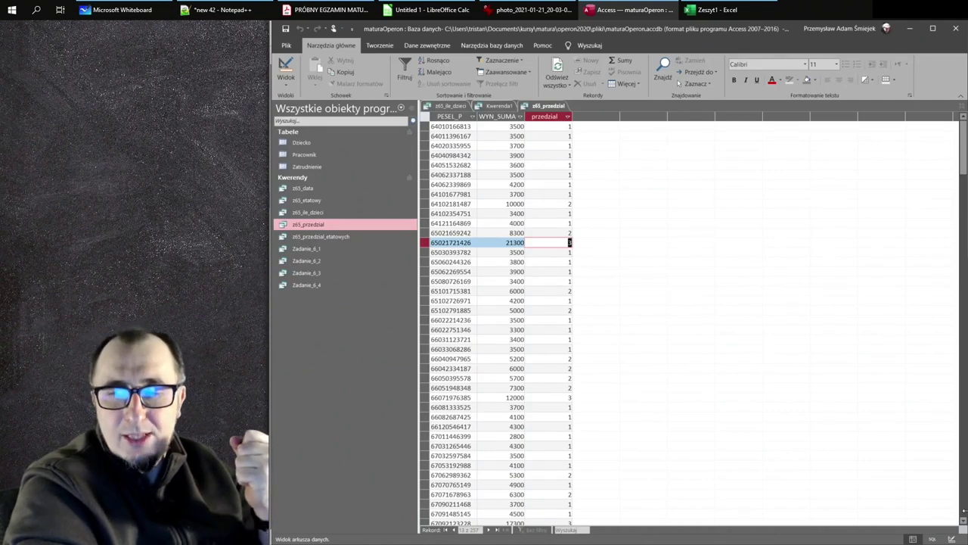
click(932, 539)
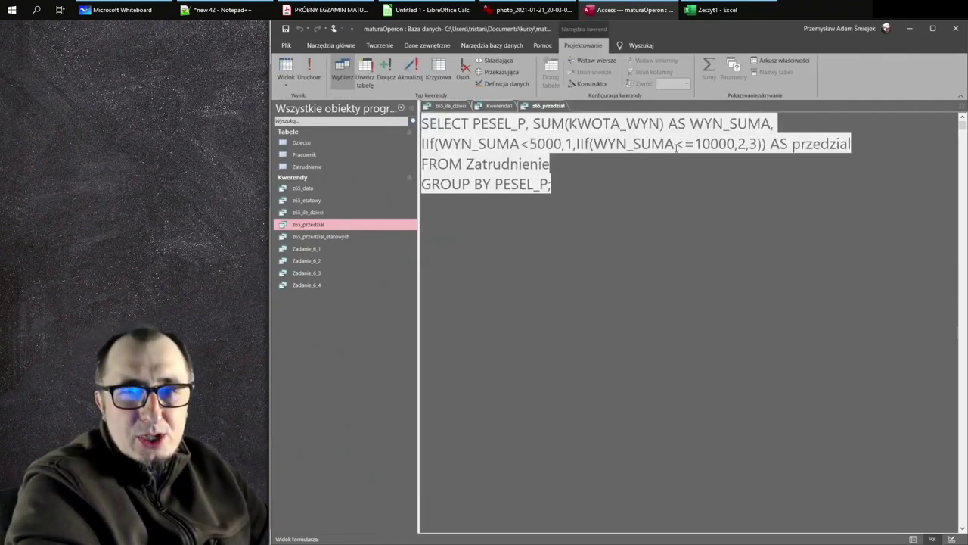
click(542, 142)
double_click(569, 144)
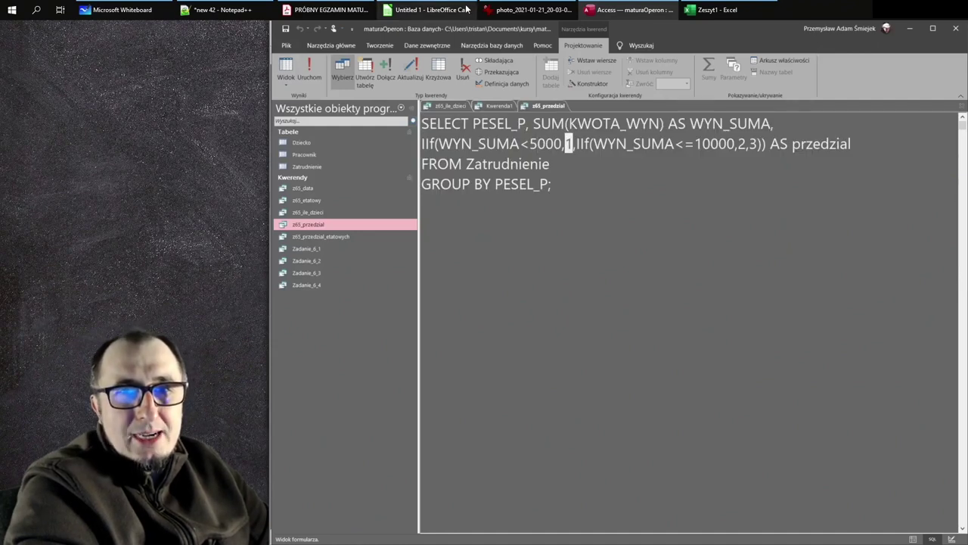
Step: Read the subsidy amounts per child for each pay range in the image zadanie_6_5.png and return to Access
click(534, 7)
click(535, 8)
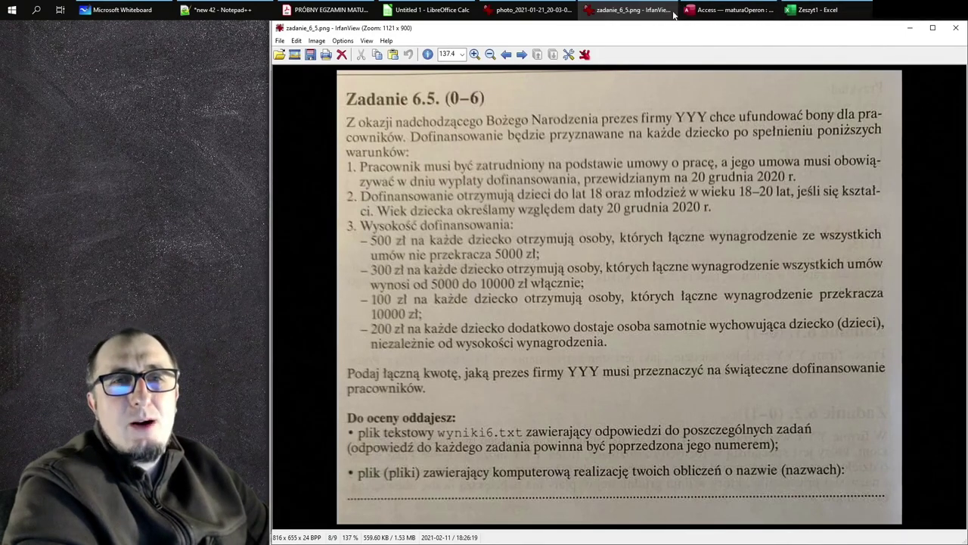
click(541, 17)
click(629, 10)
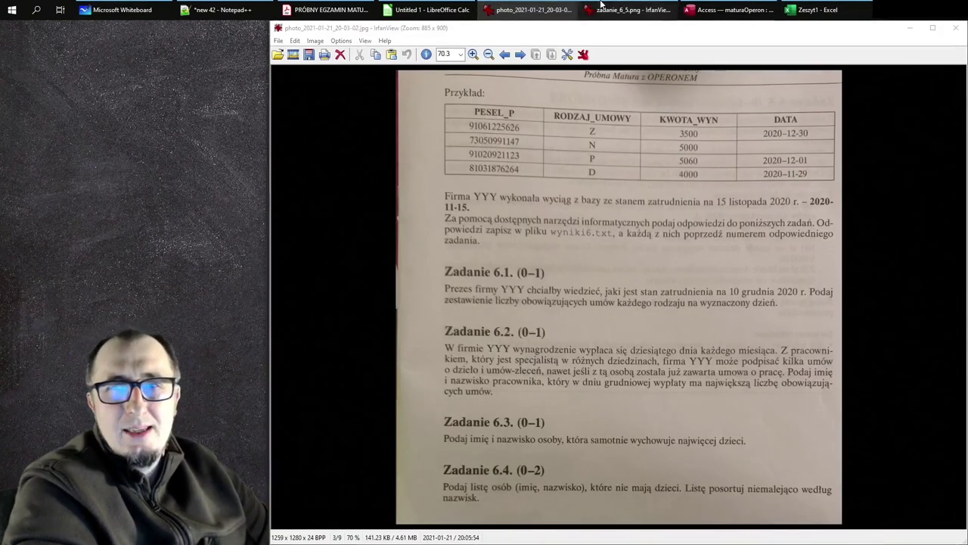
click(699, 12)
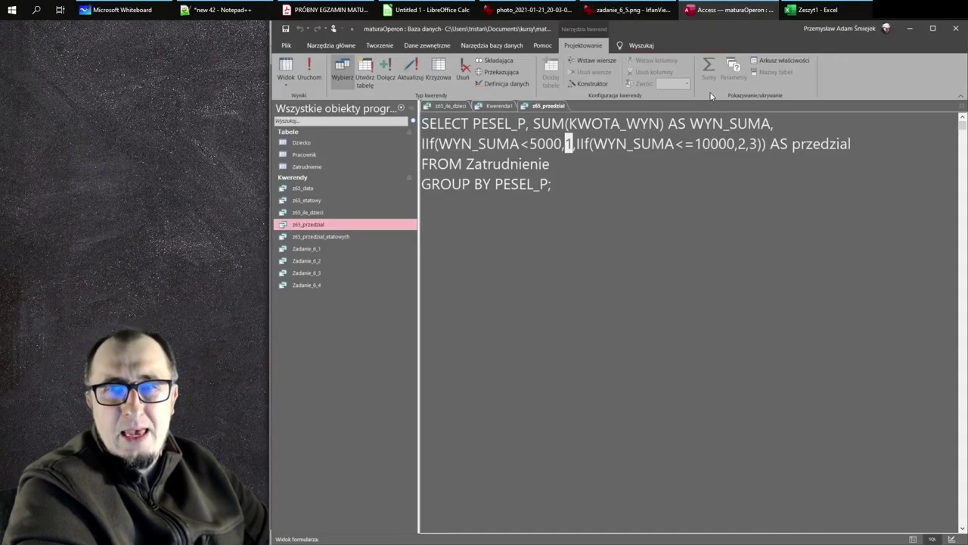
Step: Replace the IIf results 1, 2 and 3 in the SQL code of z65_przedzial with 500, 300 and 100 and run the query
text(500)
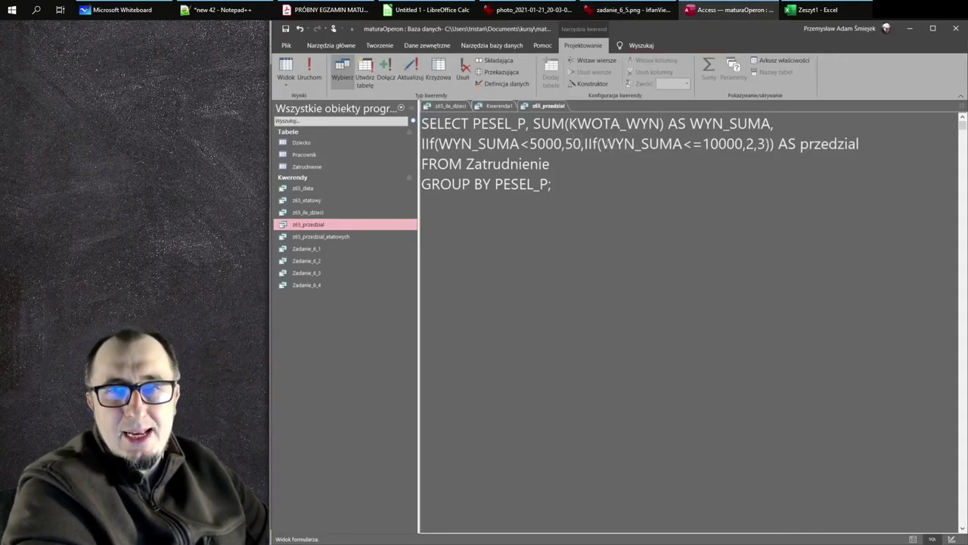
double_click(757, 144)
text(300)
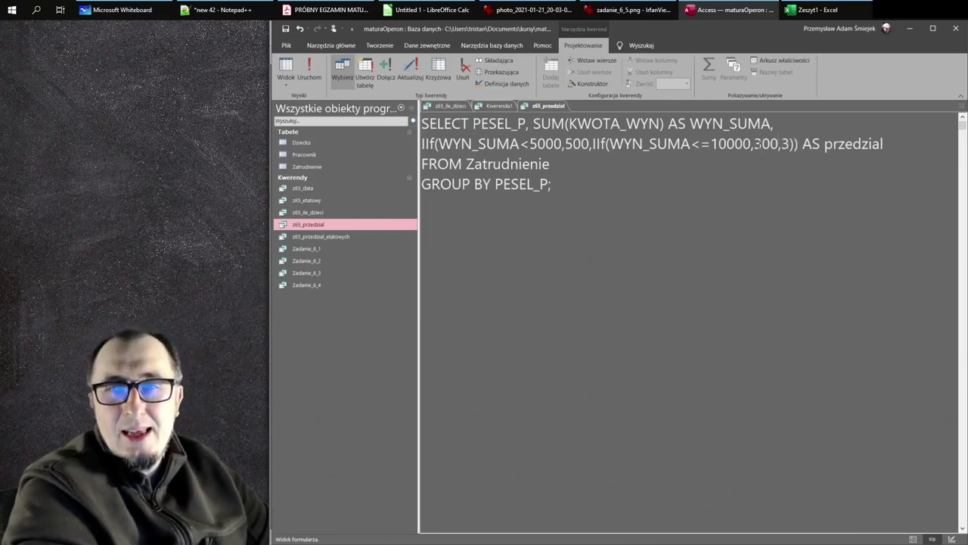
double_click(787, 144)
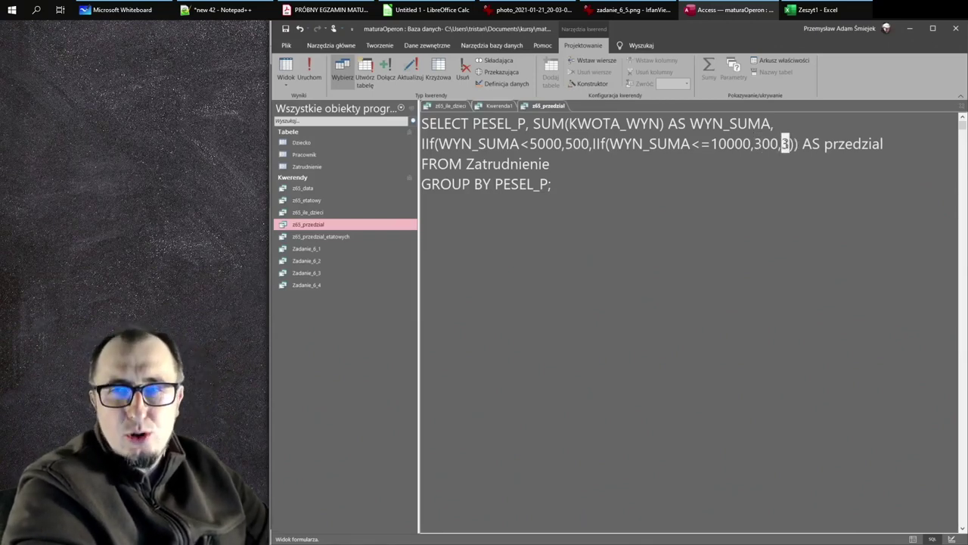
text(100)
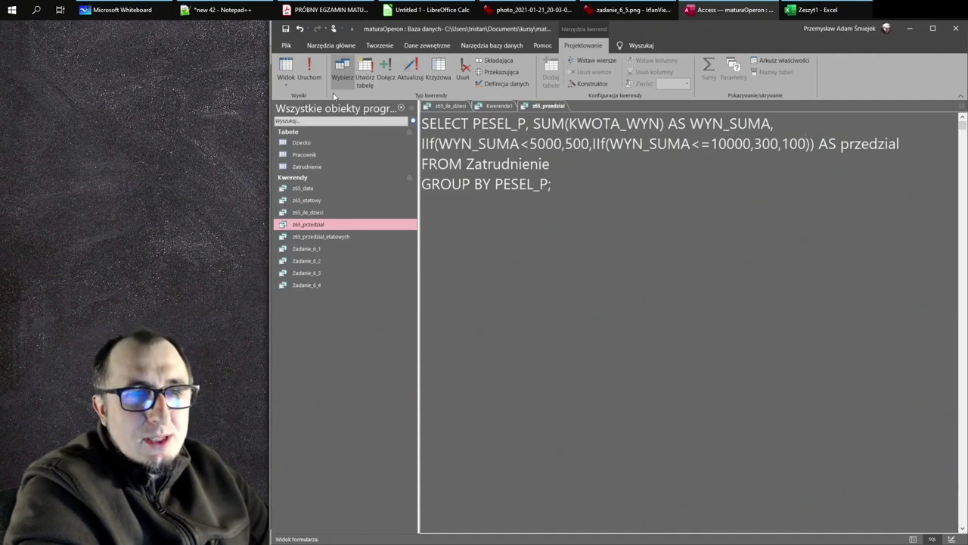
click(289, 70)
click(306, 72)
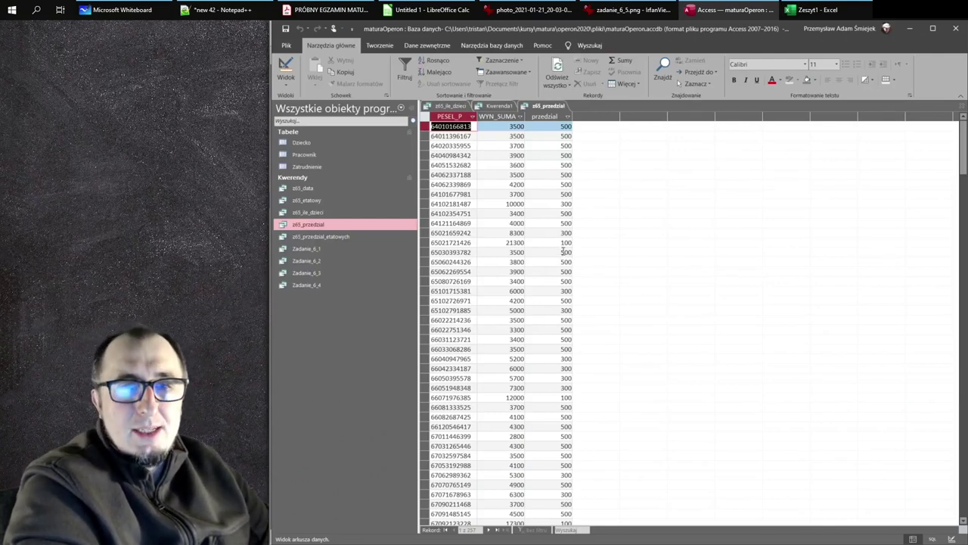
Step: Close the queries z65_przedzial and z65_ile_dzieci, saving the changes to both
middle_click(525, 105)
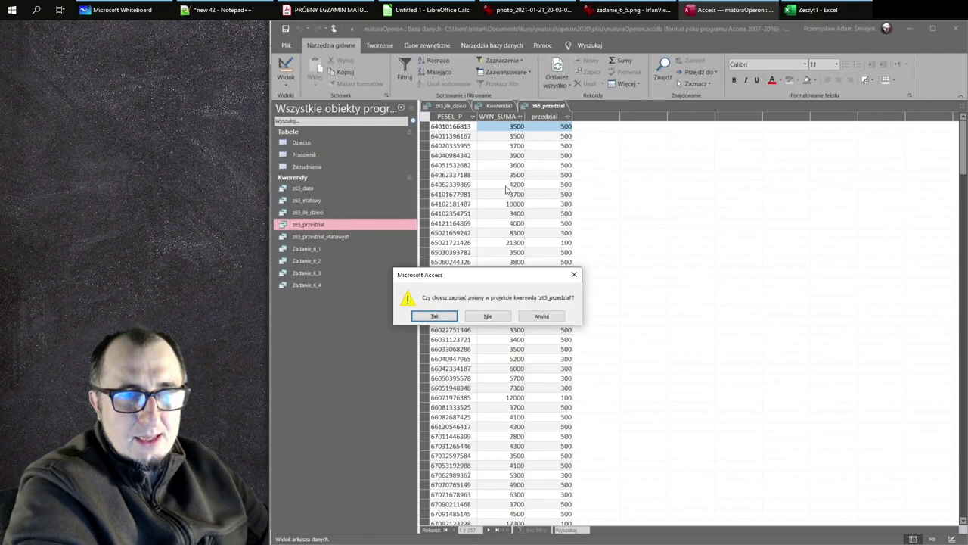
click(435, 316)
middle_click(447, 109)
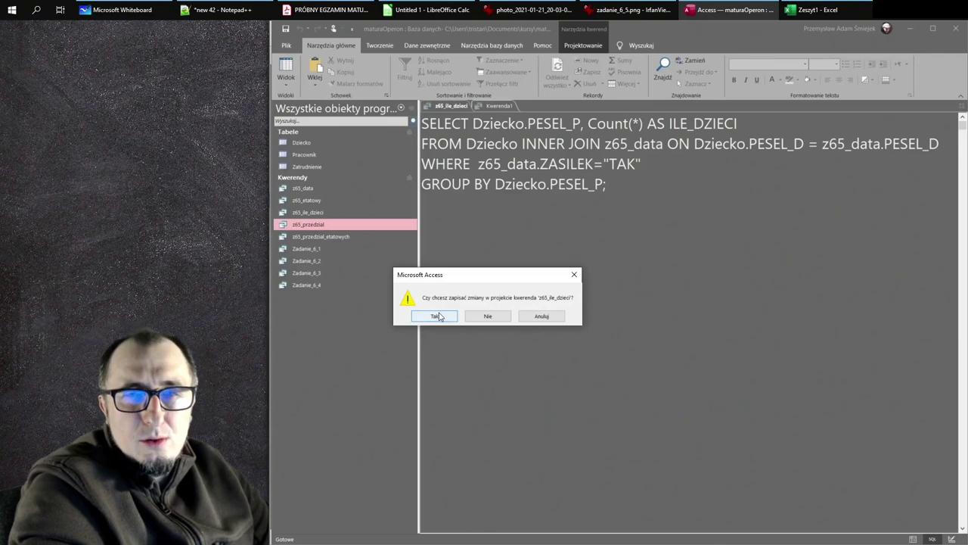
click(438, 315)
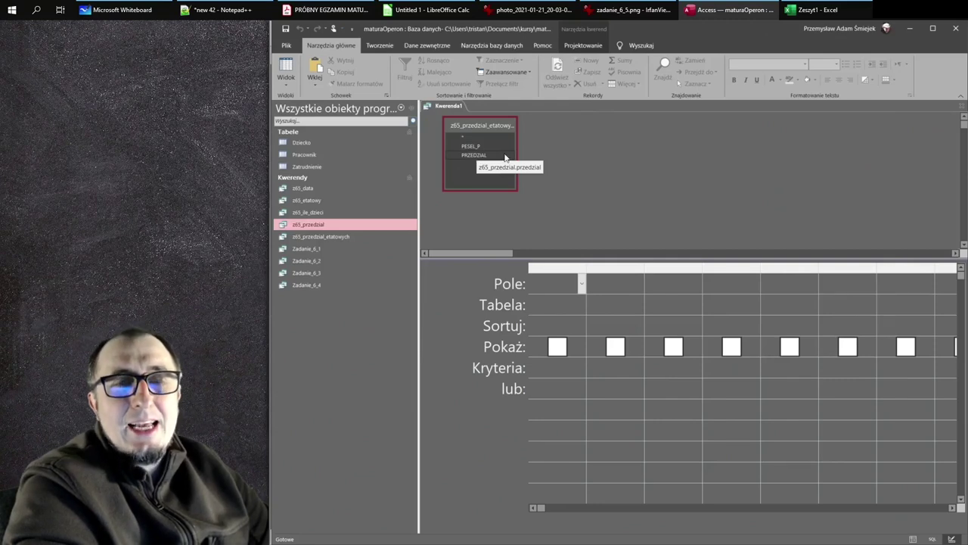
Step: Check the additional 200 zł rule for single parents in task 6.5 and dismiss the table list of the new query
right_click(649, 133)
click(615, 165)
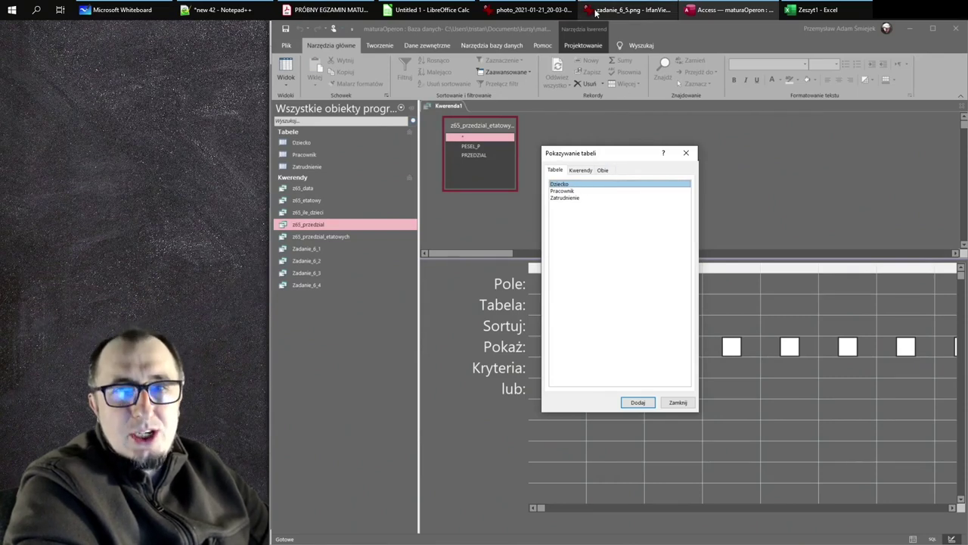
click(614, 10)
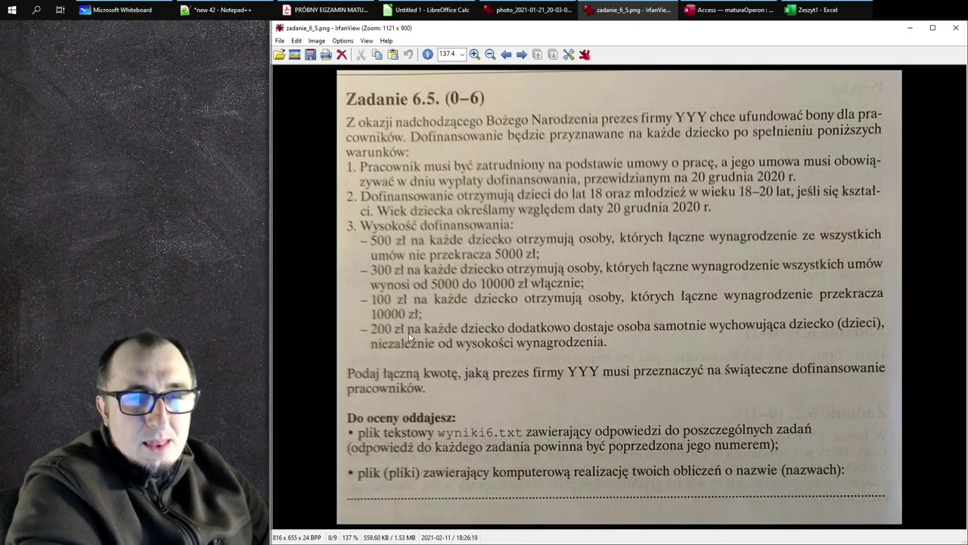
click(653, 15)
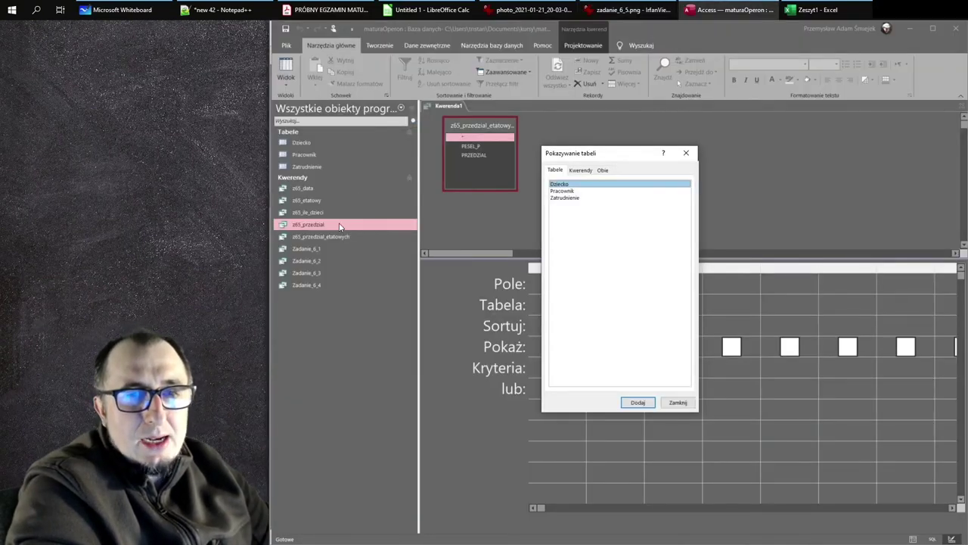
click(686, 153)
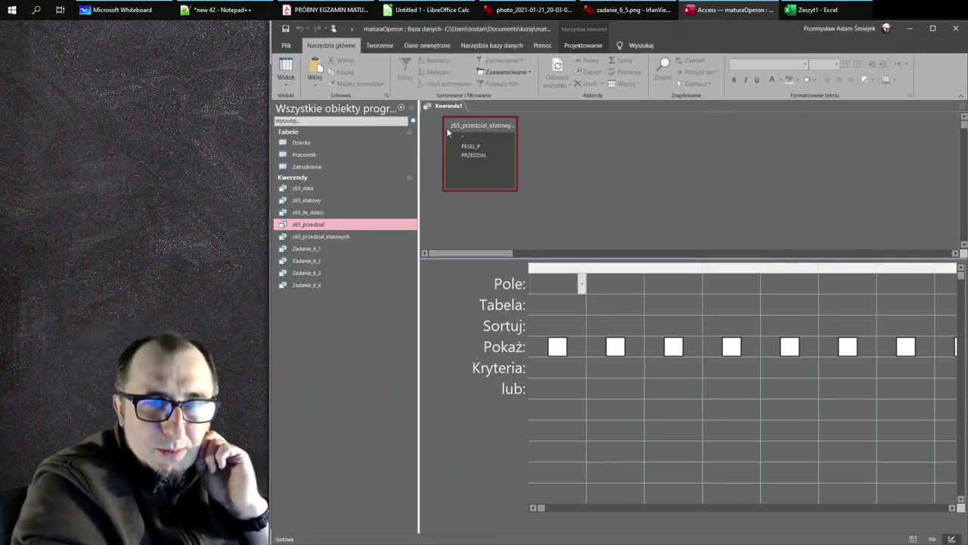
Step: Reopen z65_przedzial, check its results and display its SQL code
click(341, 224)
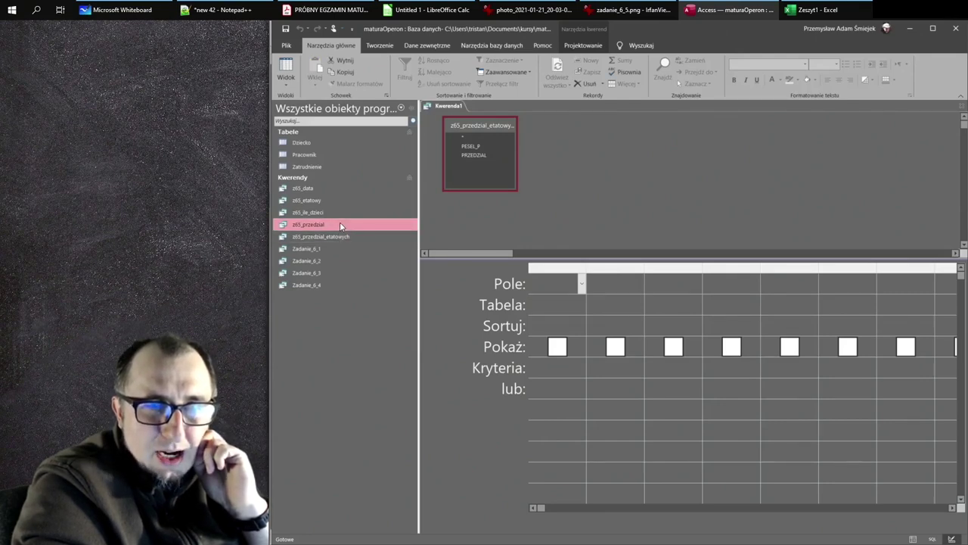
right_click(340, 223)
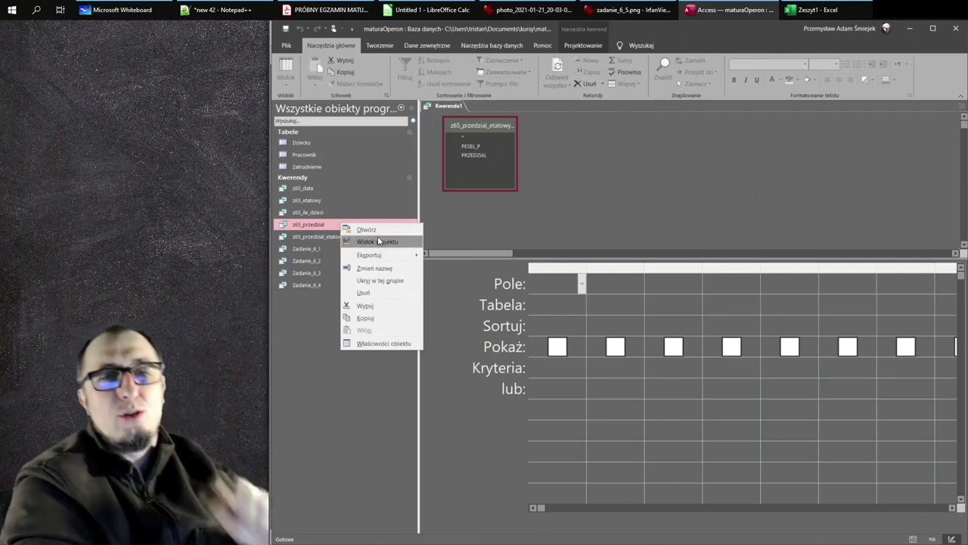
click(376, 241)
click(309, 69)
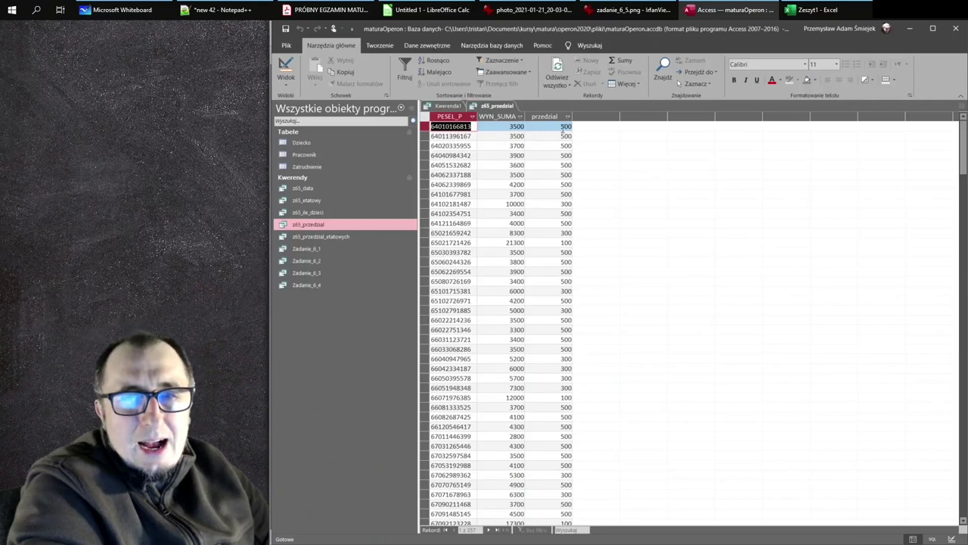
click(932, 538)
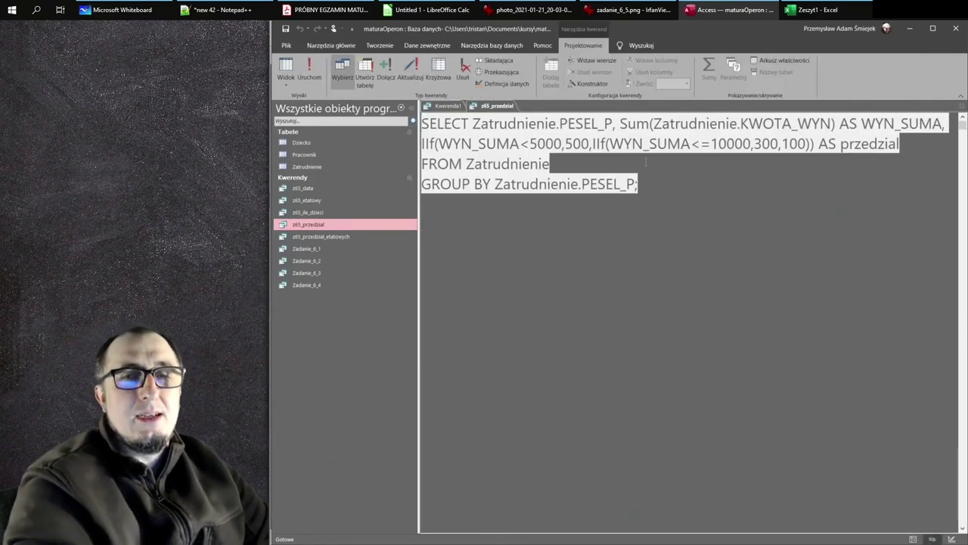
click(650, 174)
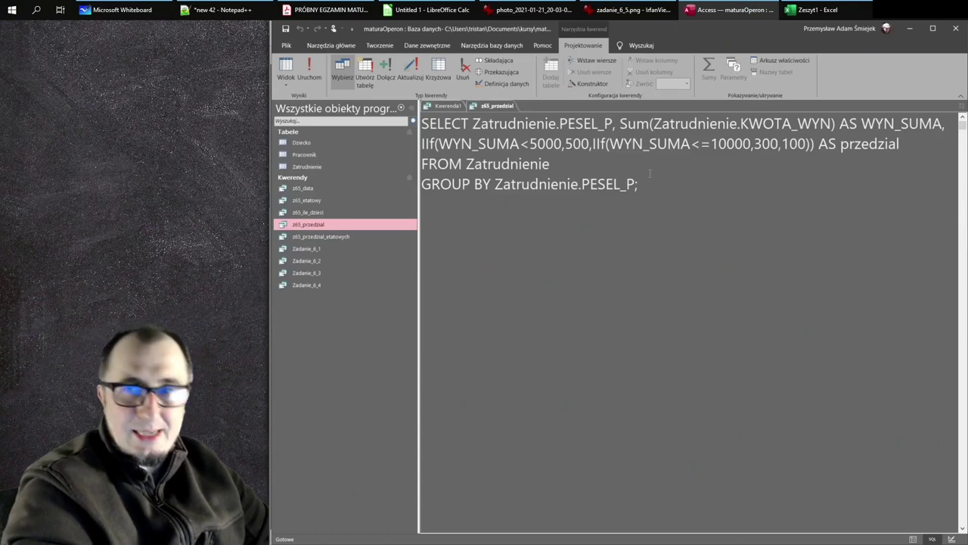
key(Return)
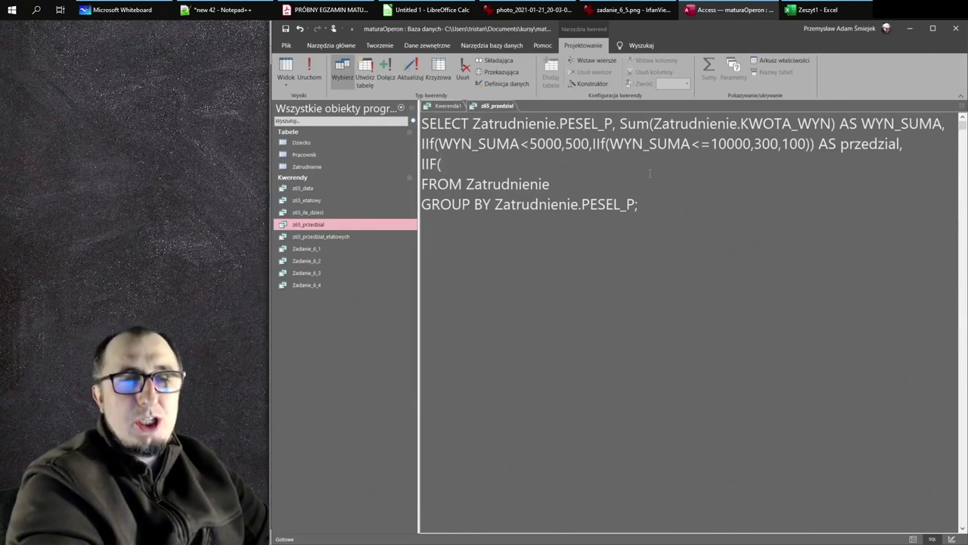
key(BackSpace)
key(BackSpace)
key(BackSpace)
key(BackSpace)
key(BackSpace)
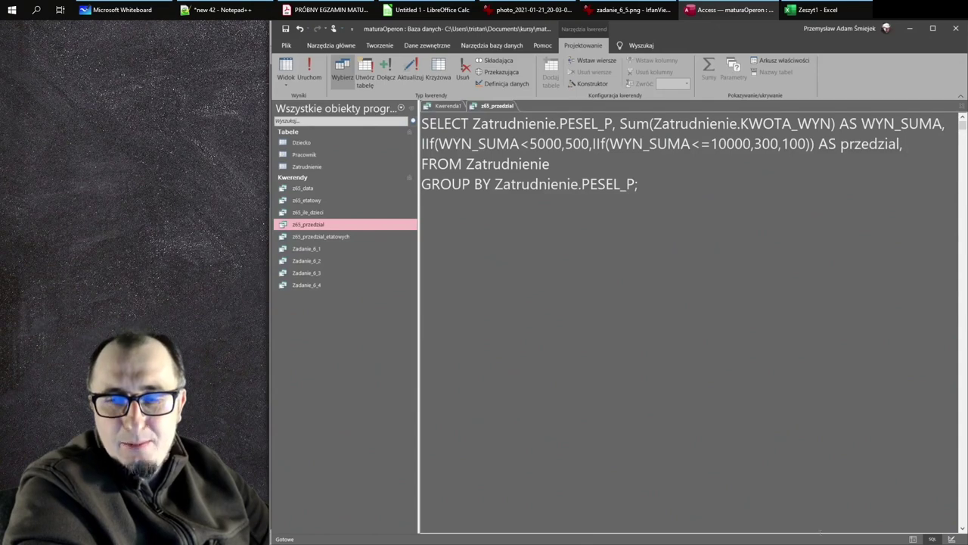
key(ctrl+s)
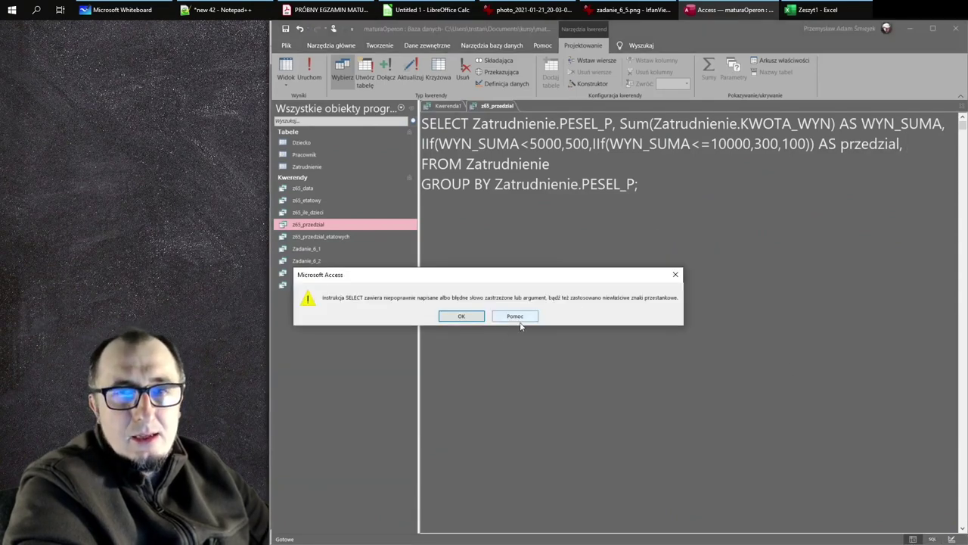
key(Return)
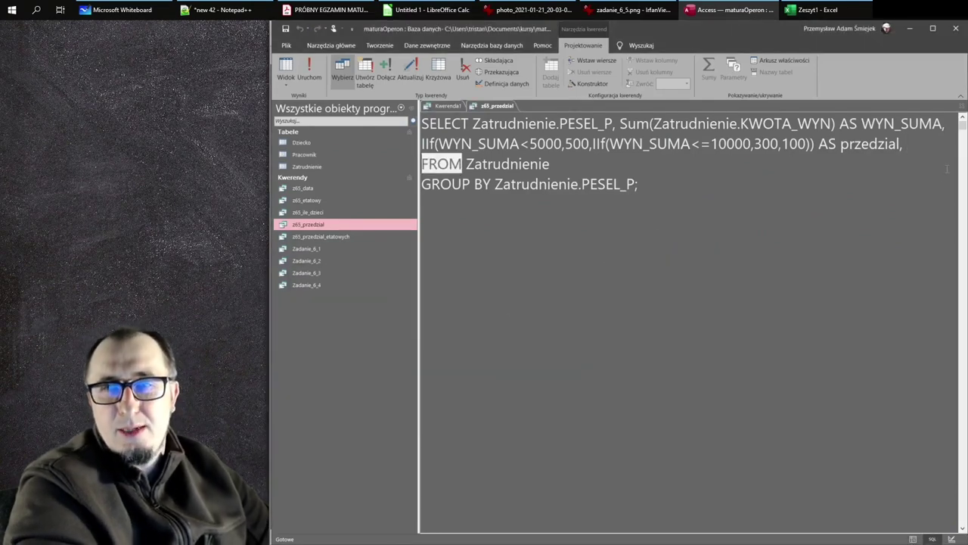
click(918, 148)
key(BackSpace)
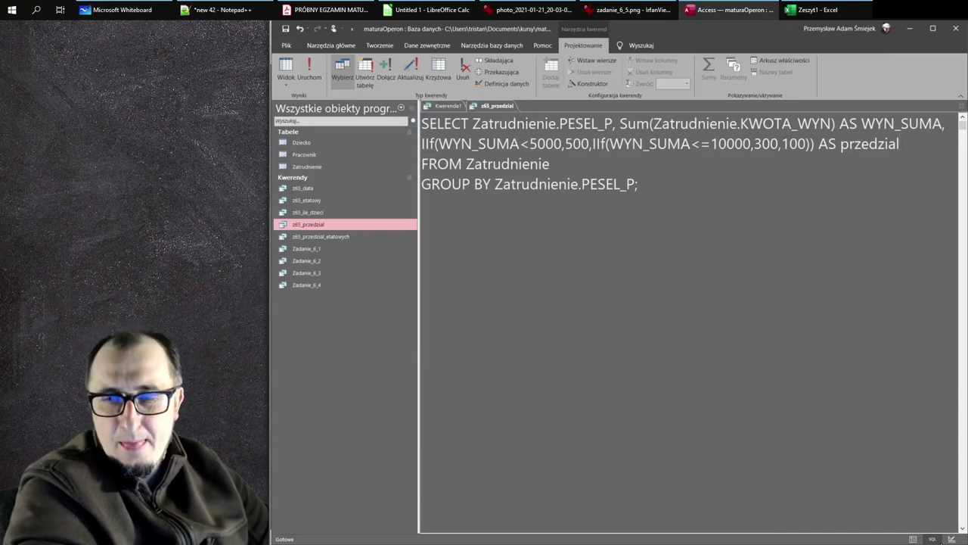
Step: Add the Pracownik table to z65_przedzial in design view and join it to Zatrudnienie on PESEL_P
click(913, 538)
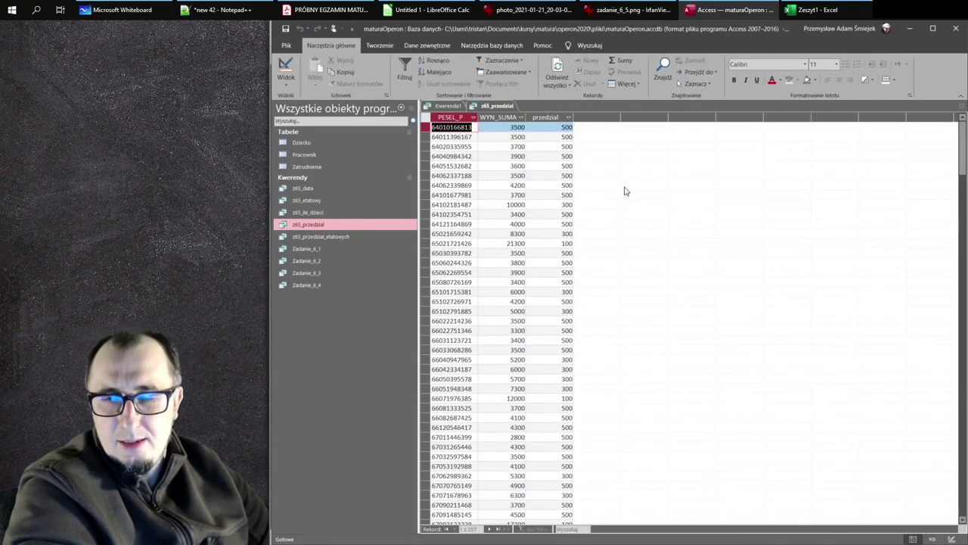
click(952, 538)
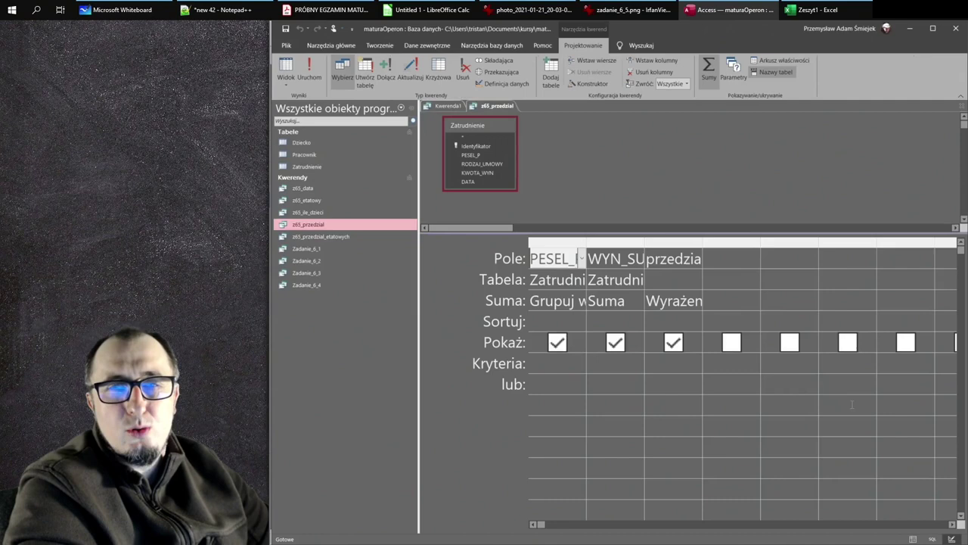
right_click(701, 178)
click(658, 205)
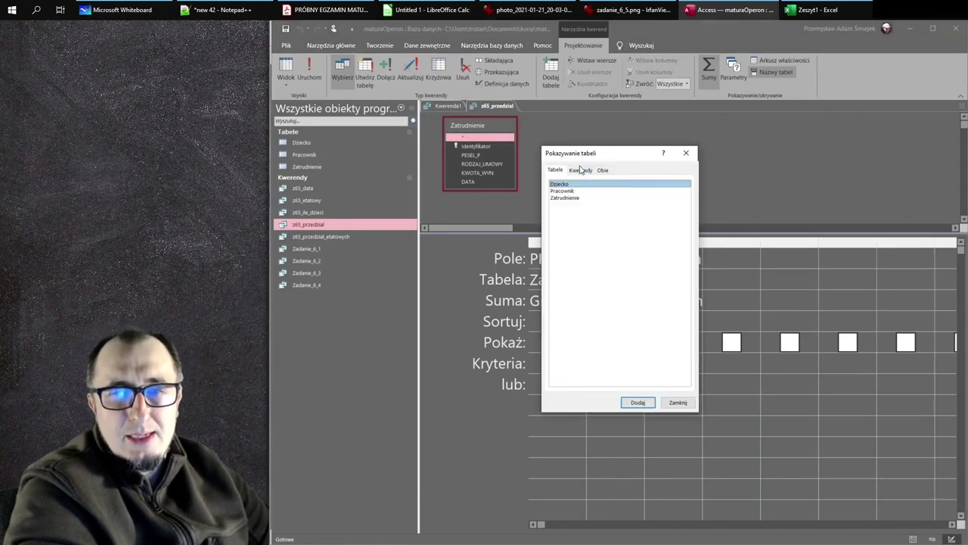
double_click(573, 191)
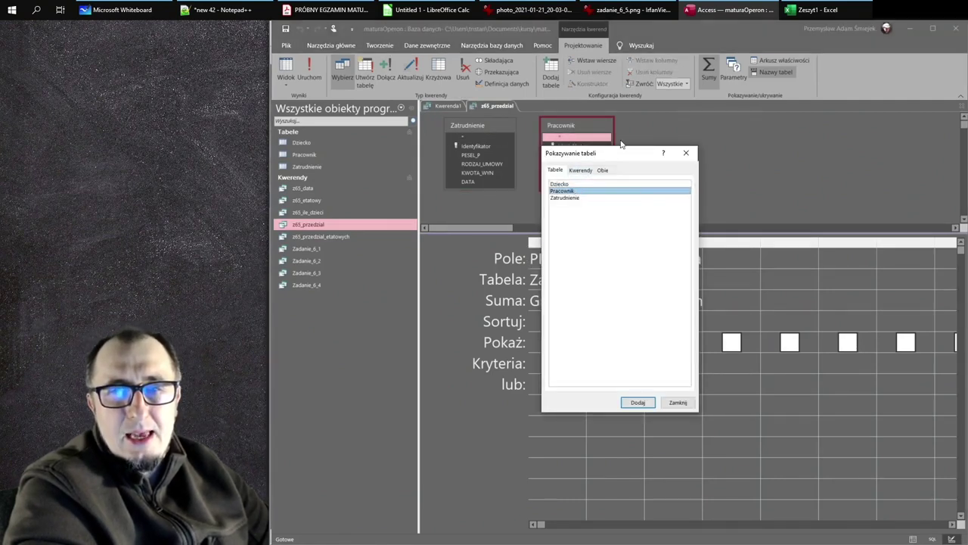
click(690, 157)
drag(476, 129, 725, 128)
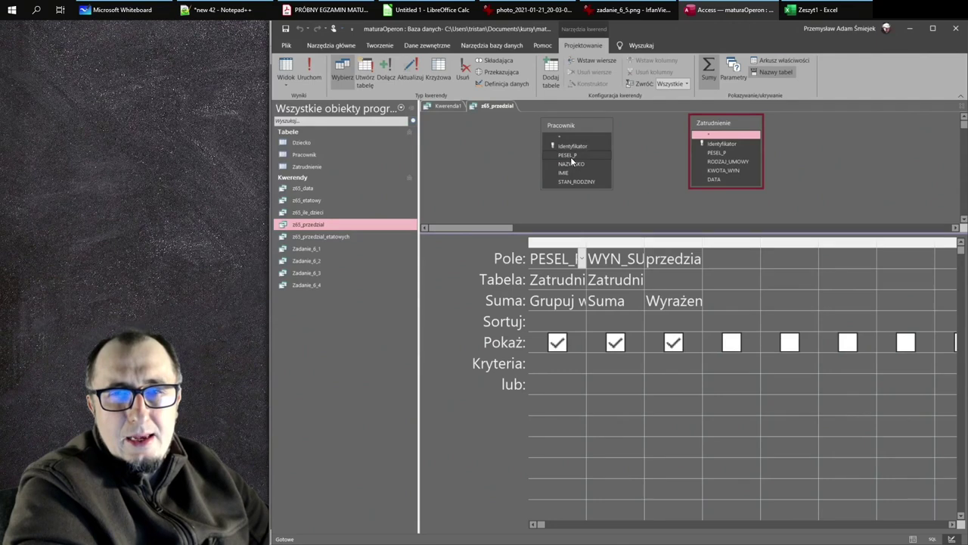
drag(581, 154, 721, 155)
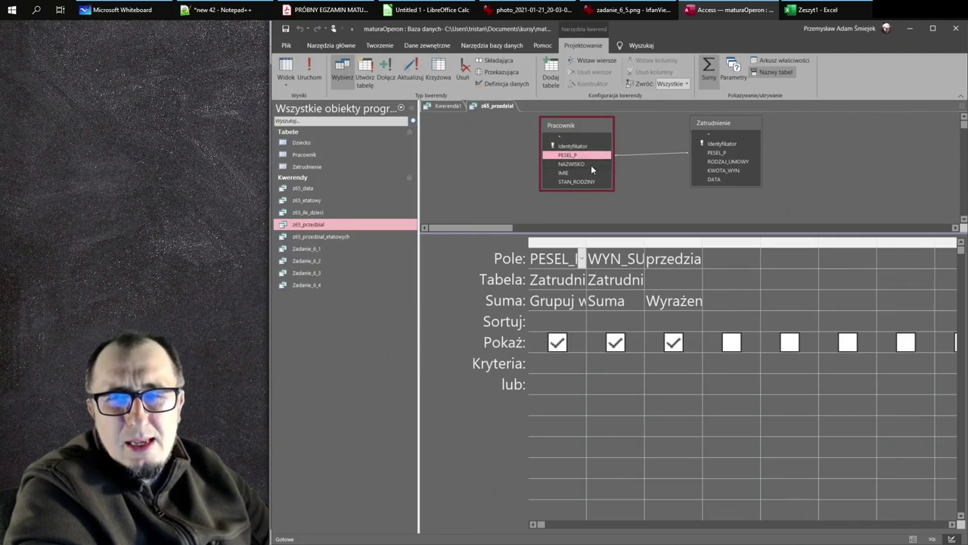
Step: Run z65_przedzial with the joined Pracownik table to check its results, and return to its SQL code
click(933, 537)
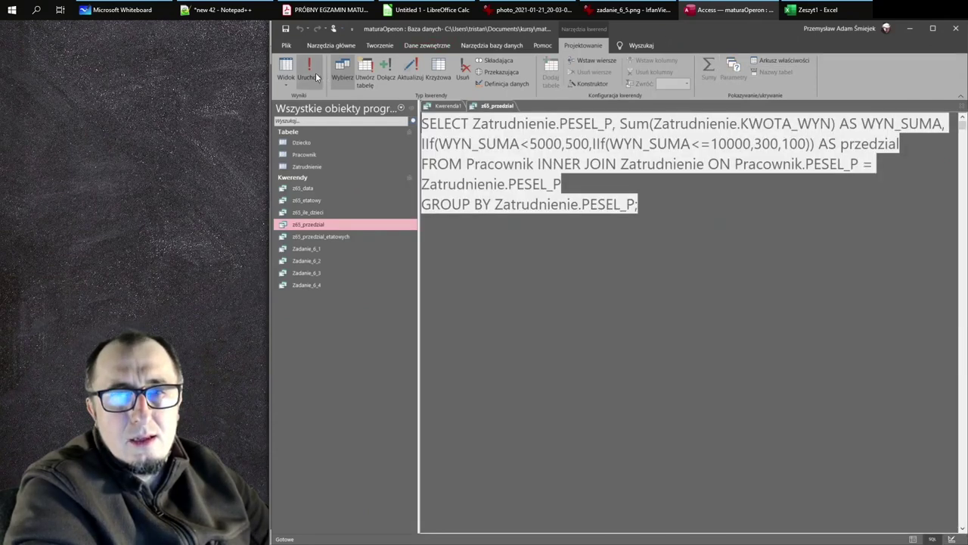
click(310, 72)
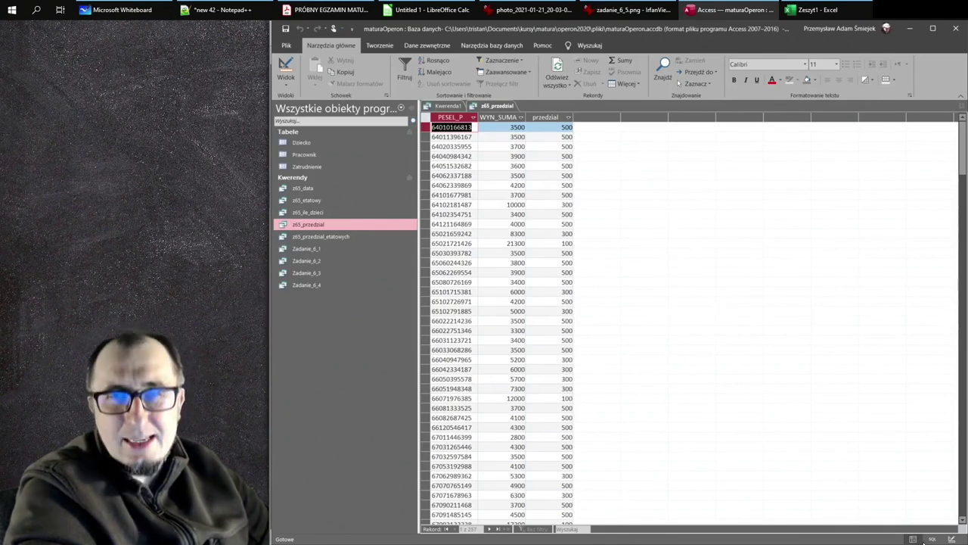
click(933, 538)
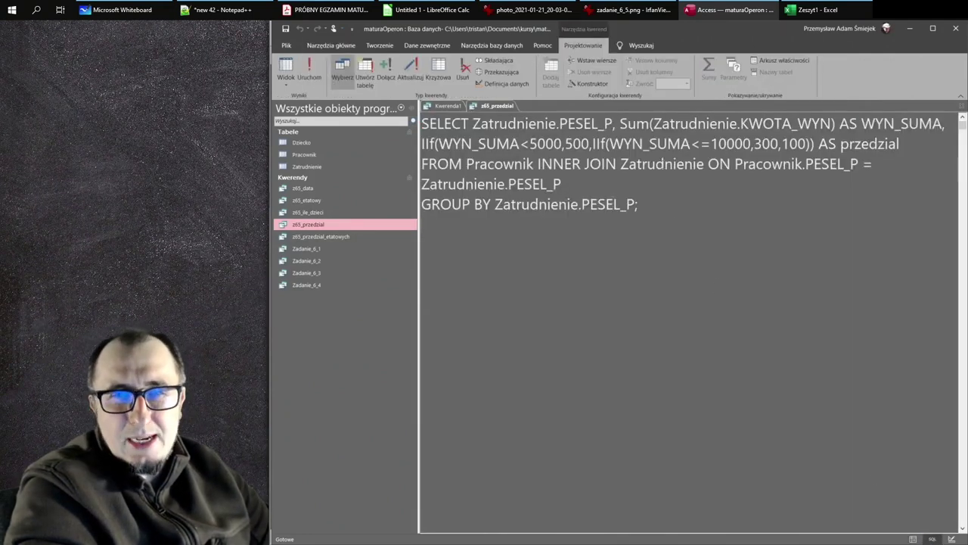
Step: Begin an IIF expression referring to the PRACOWNIK table on a new line after the join clause
click(585, 189)
key(Return)
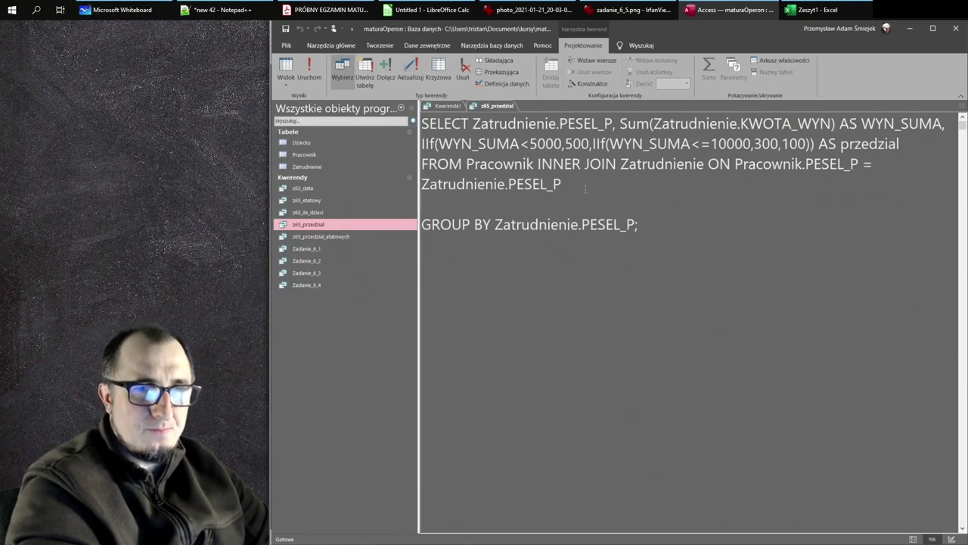
key(Return)
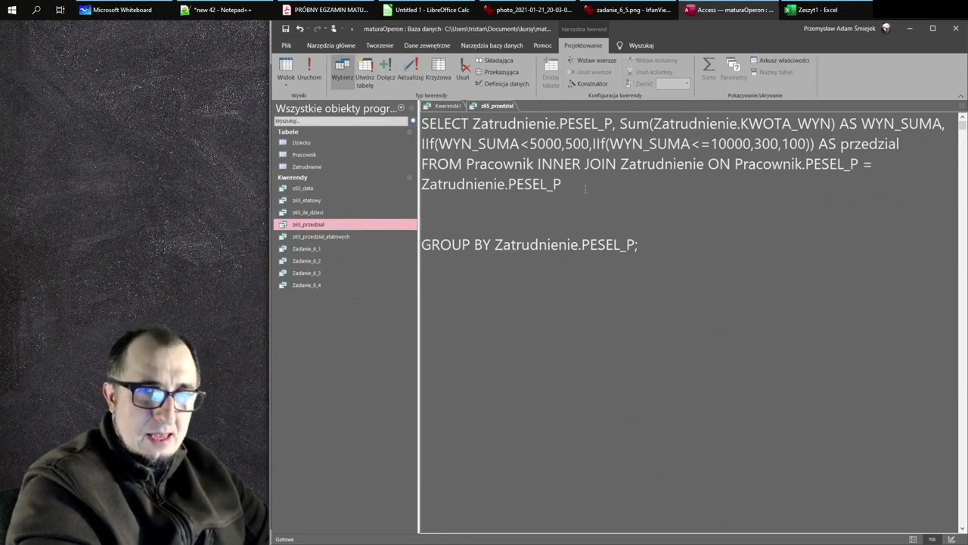
key(BackSpace)
text(IIF)
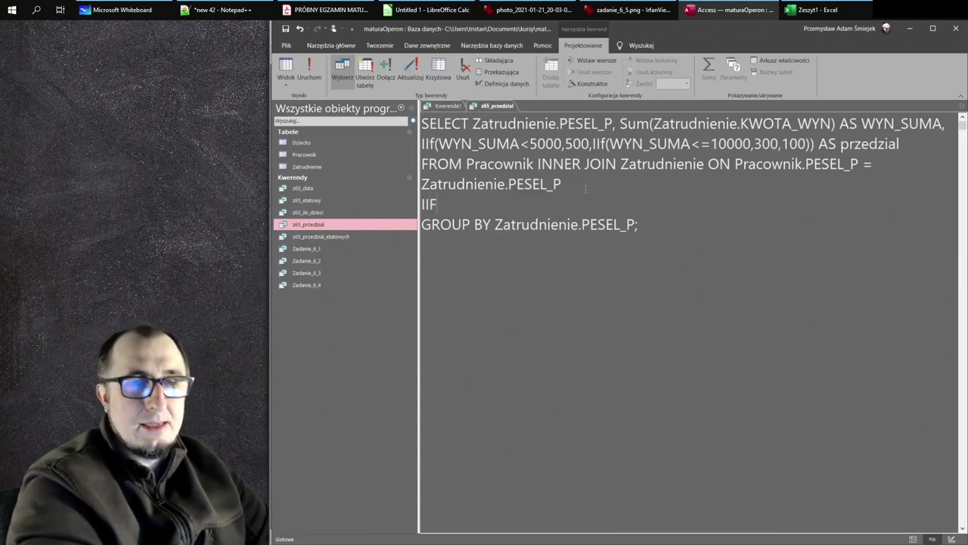
text((W)
key(BackSpace)
text(PRACOWNI)
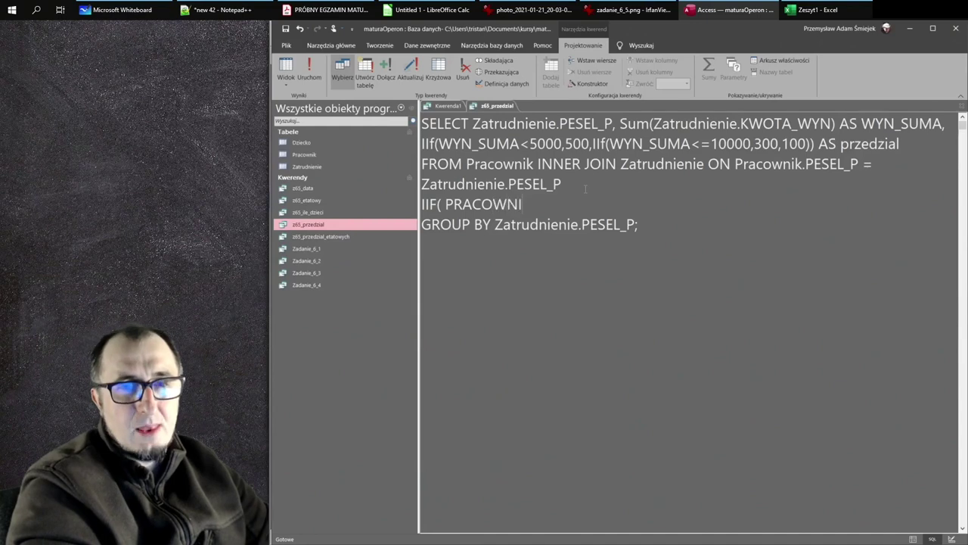
text(K.)
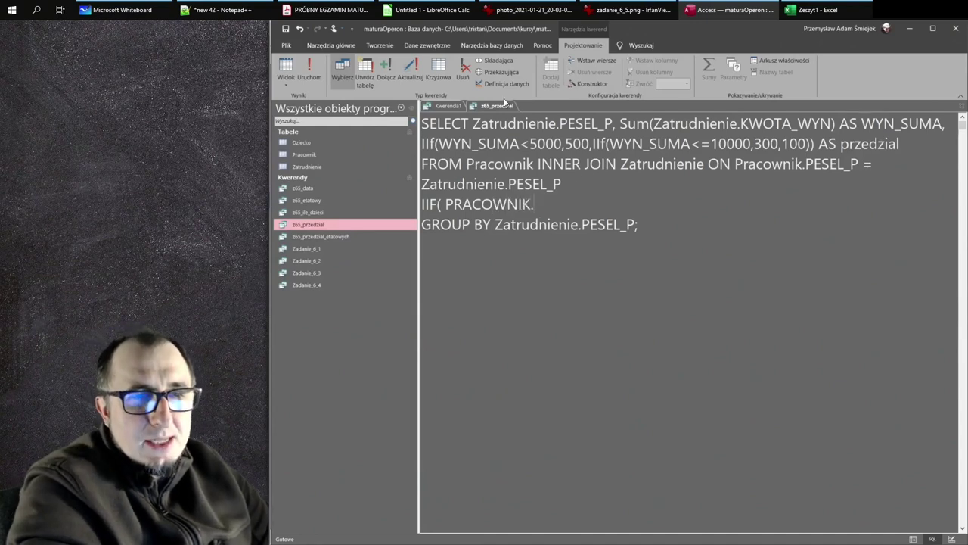
Step: Open the Pracownik table, widen its family status column to read the full field name, and return to the SQL of z65_przedzial
double_click(340, 151)
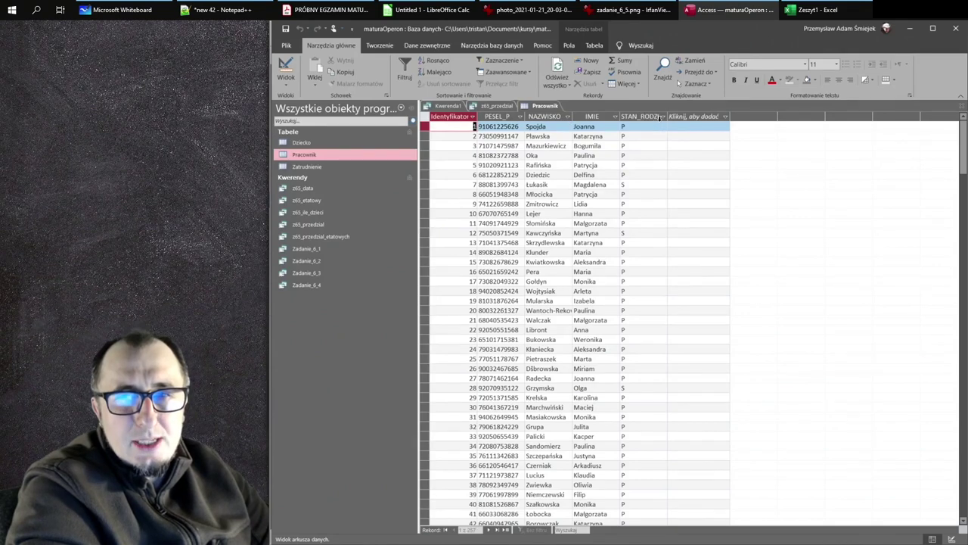
drag(668, 116, 754, 116)
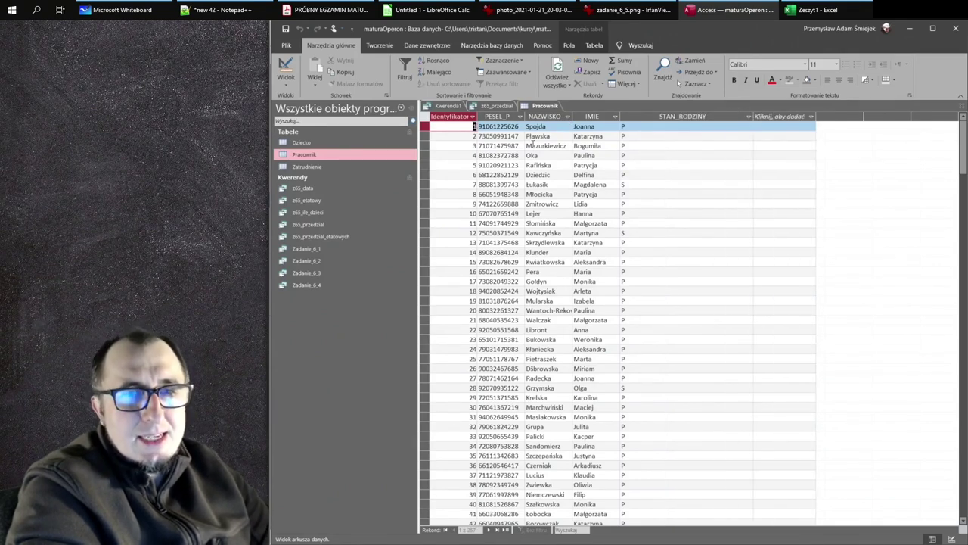
click(451, 106)
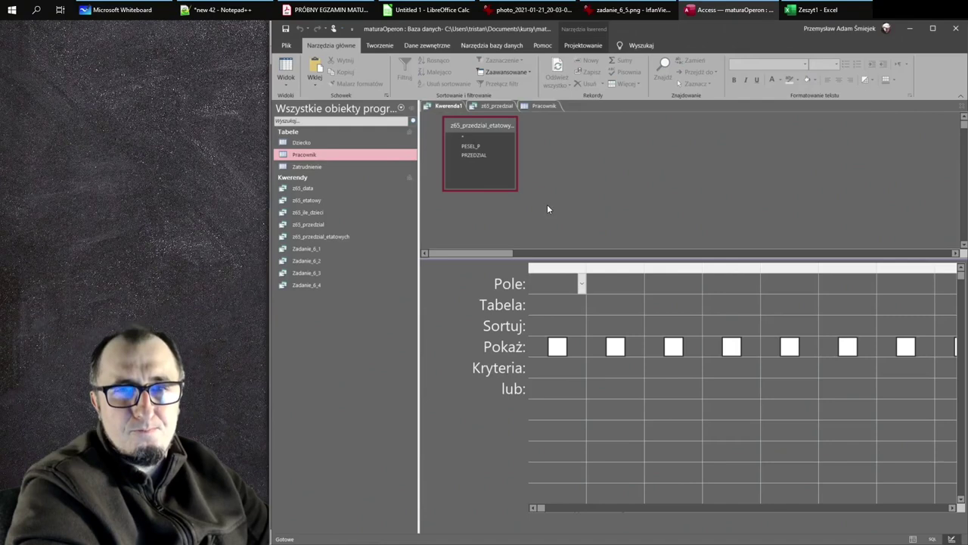
click(494, 108)
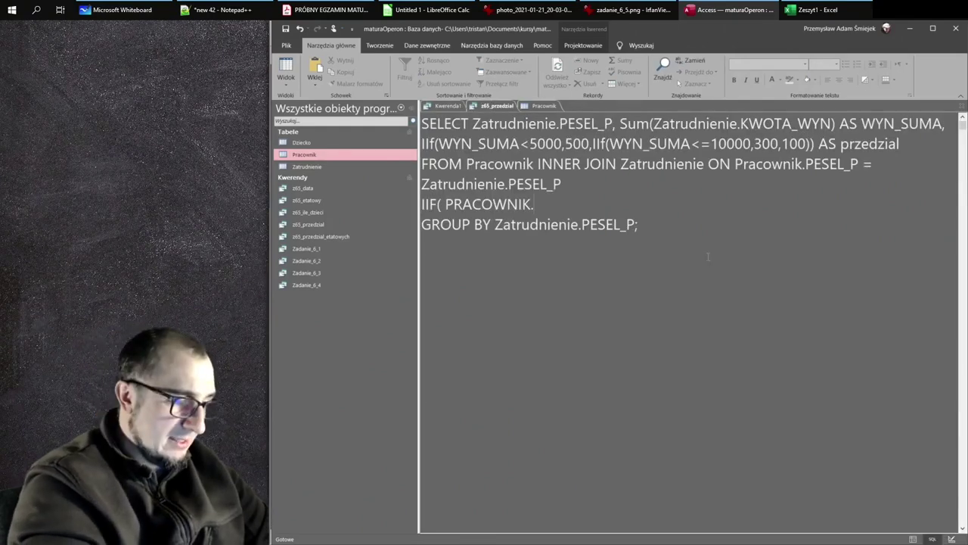
Step: Complete the IIF condition as PRACOWNIK.STAN_RODZINY="S" followed by a comma
text(STAN_RODZ)
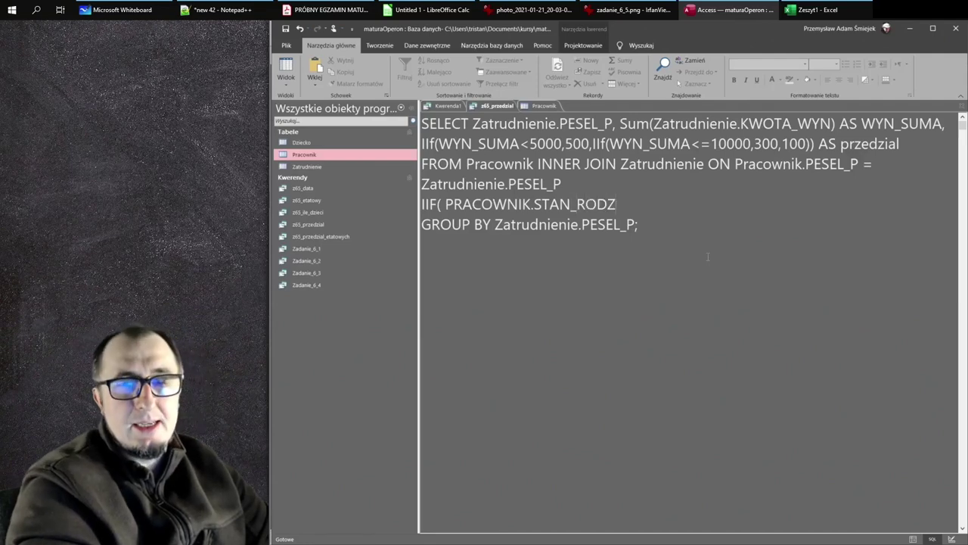
text(INT=)
key(BackSpace)
key(BackSpace)
text(Y)
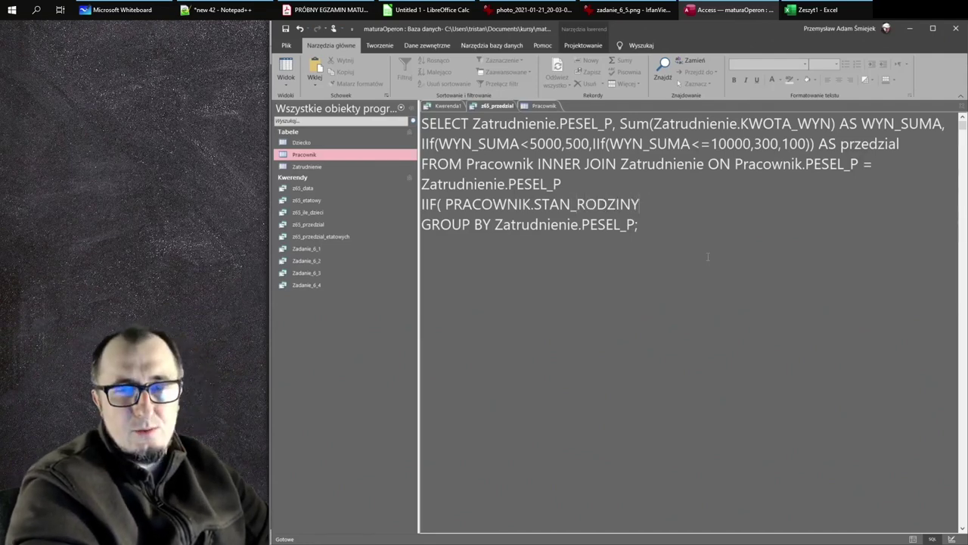
text(="S")
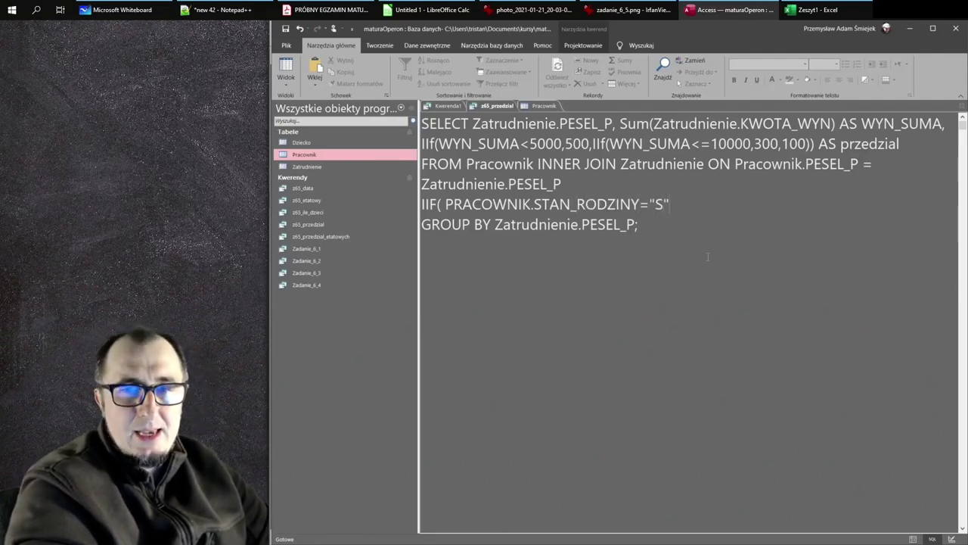
text(, 100)
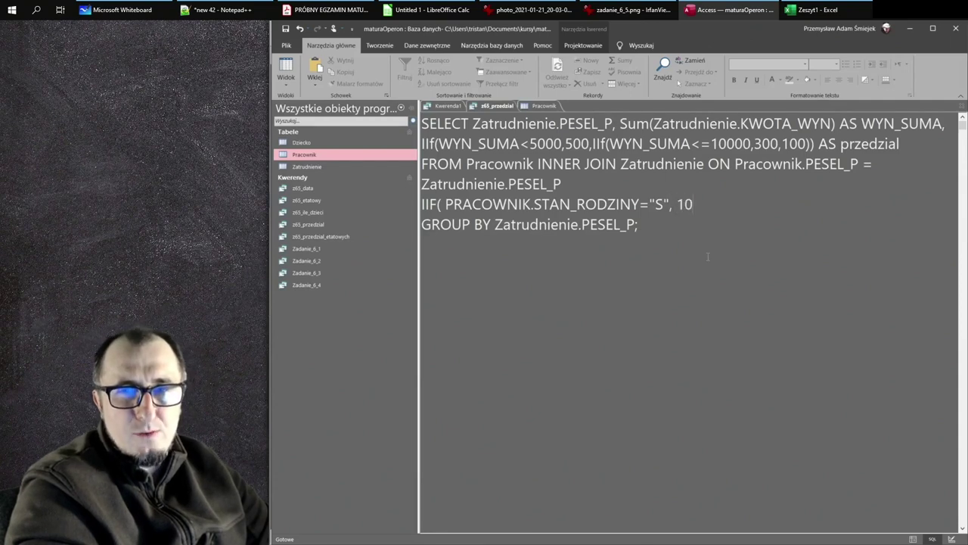
key(BackSpace)
key(BackSpace)
key(BackSpace)
key(BackSpace)
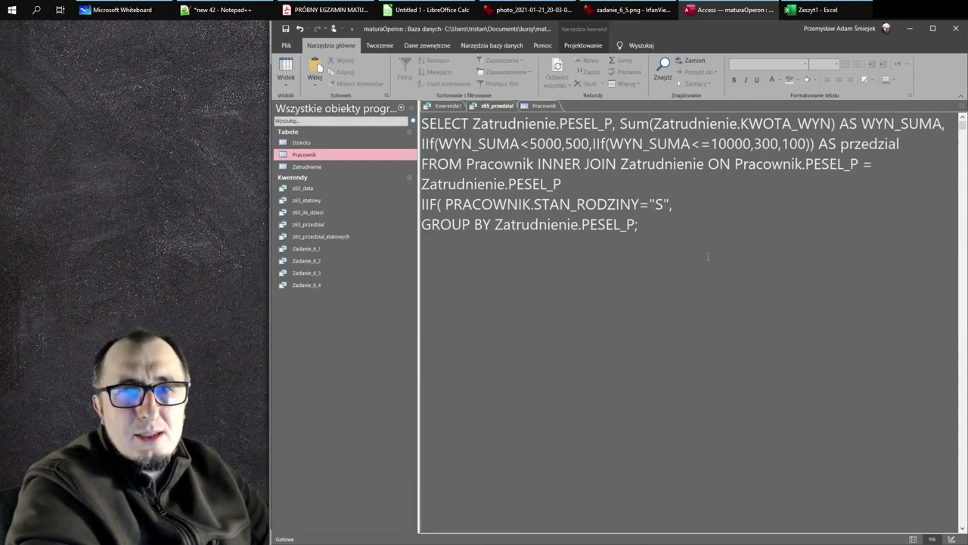
Step: Finish the IIF expression with the values 200 and 0 and the alias DODATEK
click(624, 5)
click(624, 5)
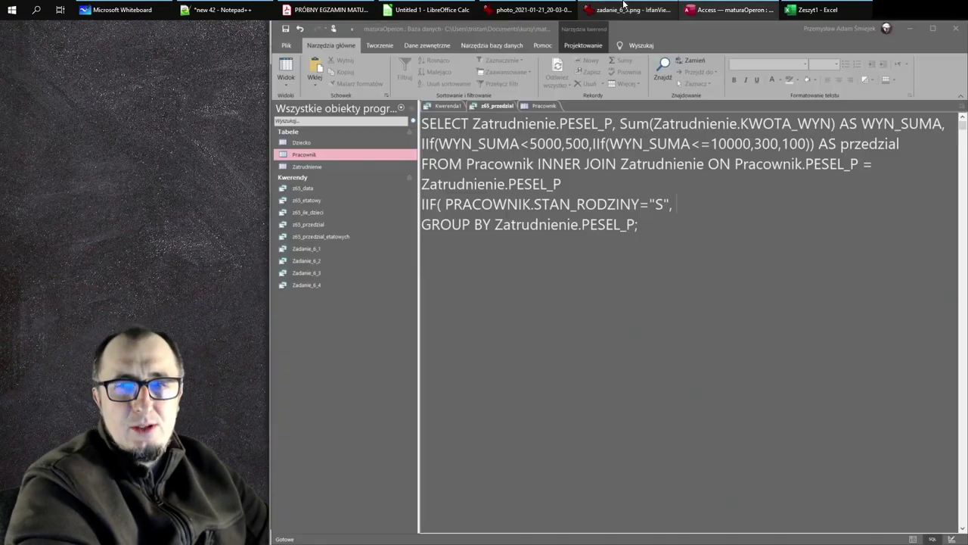
text(2200)
key(BackSpace)
key(BackSpace)
key(BackSpace)
text(00, 0)
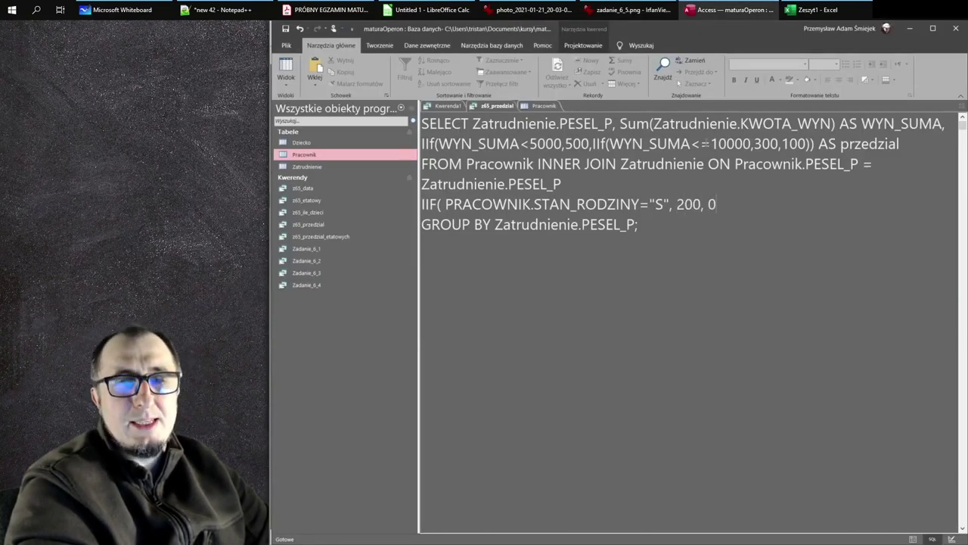
text( ) AS DODATEK)
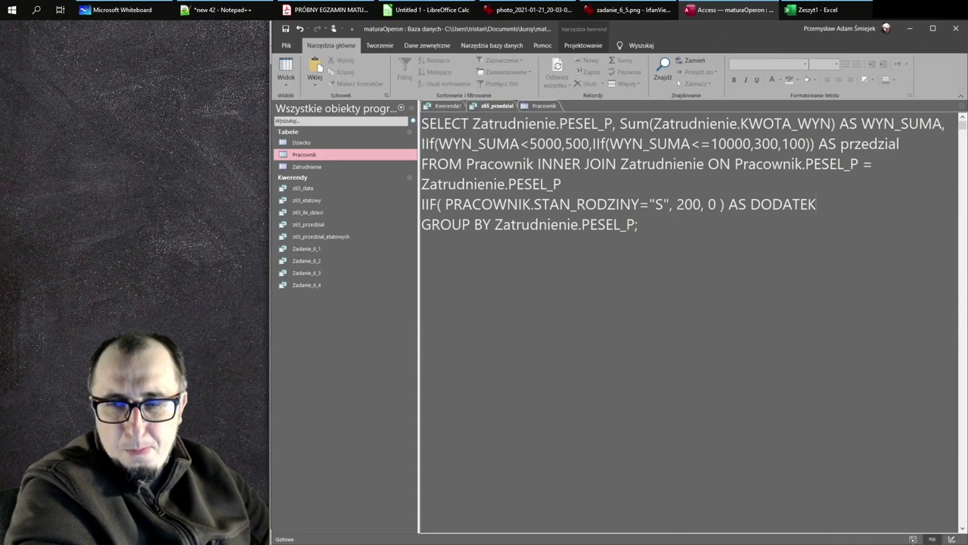
Step: Try to run the query and add a comma between the join clause and the IIF line
click(913, 539)
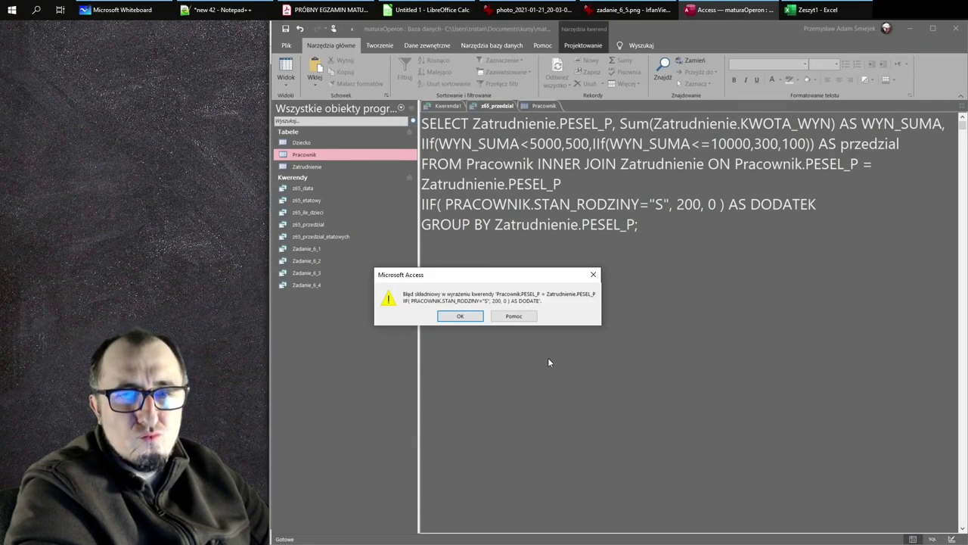
click(467, 320)
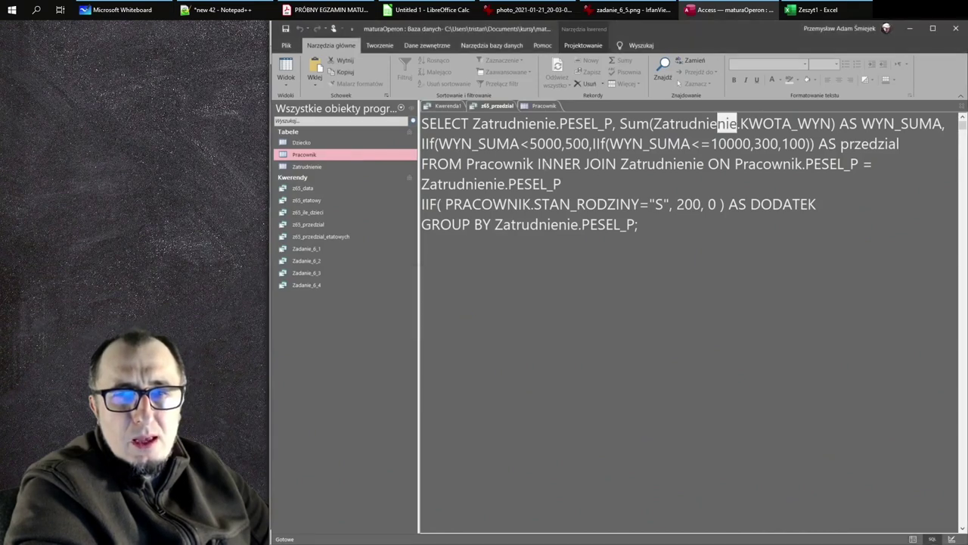
click(578, 187)
text(,)
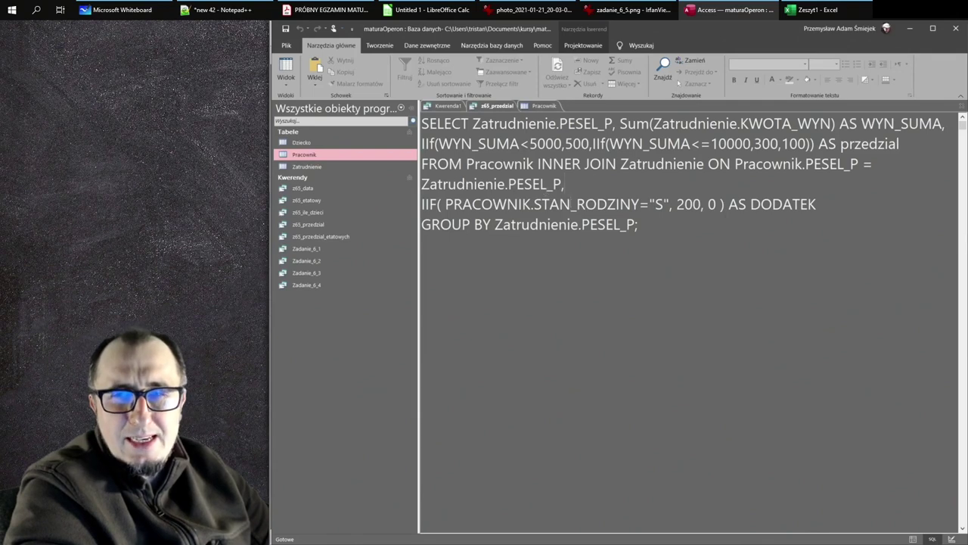
Step: Move the DODATEK expression into the SELECT list after przedzial, separated by a comma, and try to run the query
drag(535, 205, 571, 204)
drag(817, 204, 380, 205)
key(BackSpace)
key(BackSpace)
key(BackSpace)
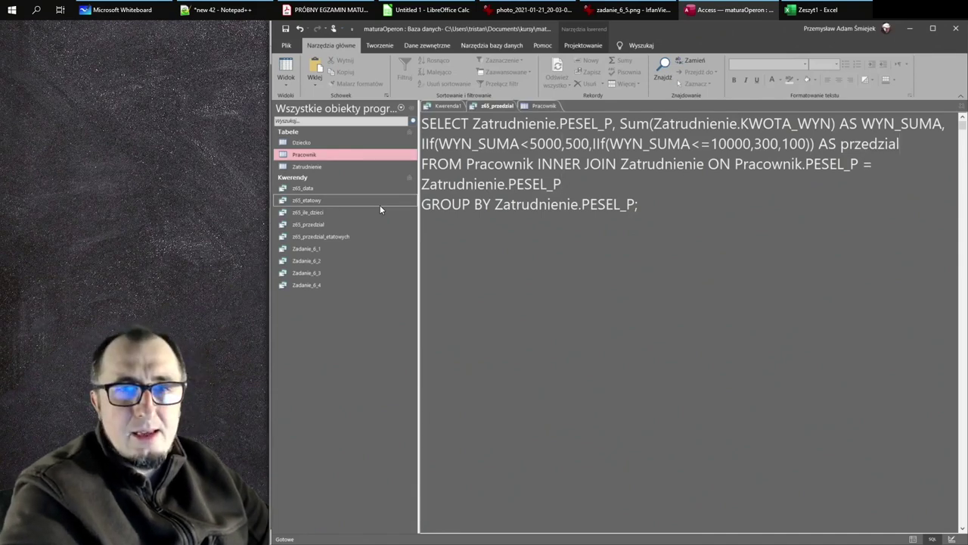
key(Return)
key(Return)
key(Return)
key(Return)
key(Return)
key(Return)
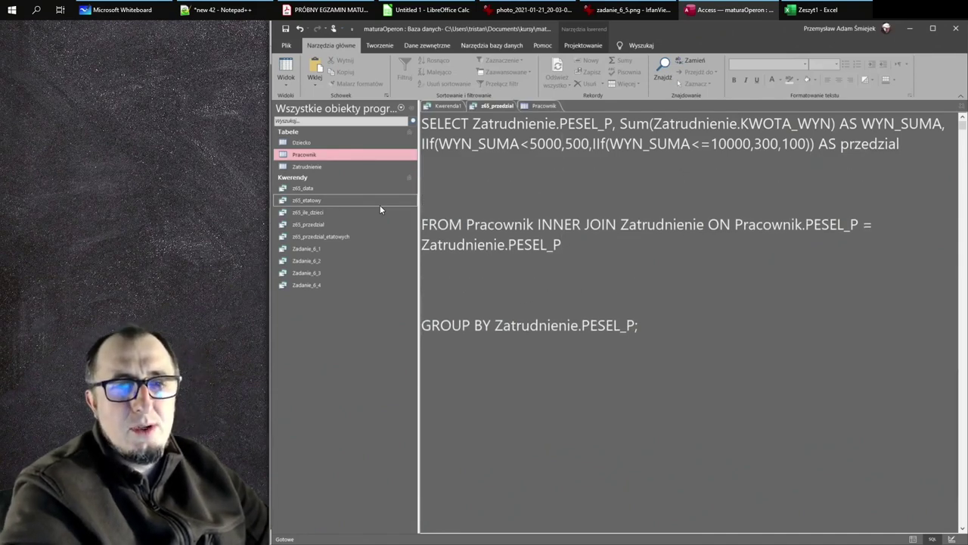
text(IIF( PRACOWNIK.STAN_RODZINY="S", 200, 0 ) AS DODATEK)
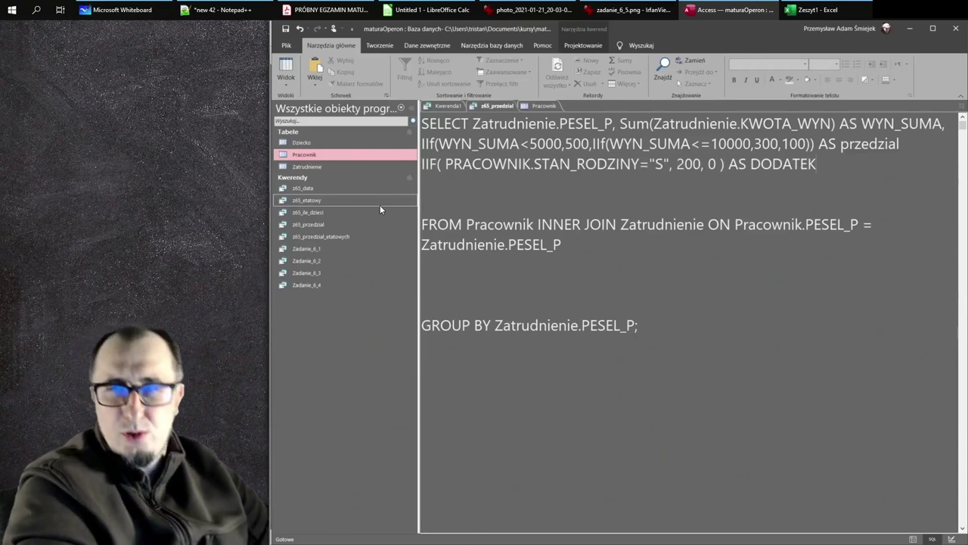
click(911, 139)
text(,)
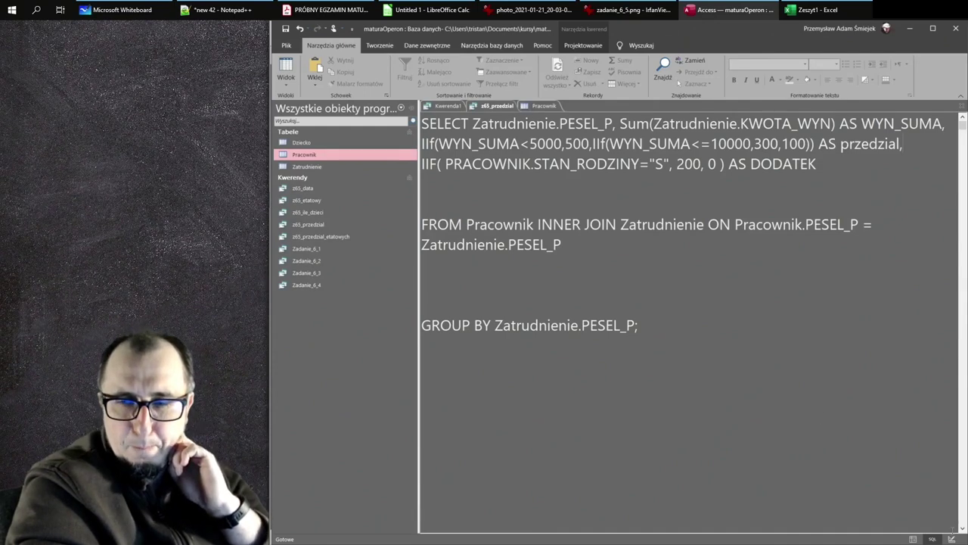
click(914, 539)
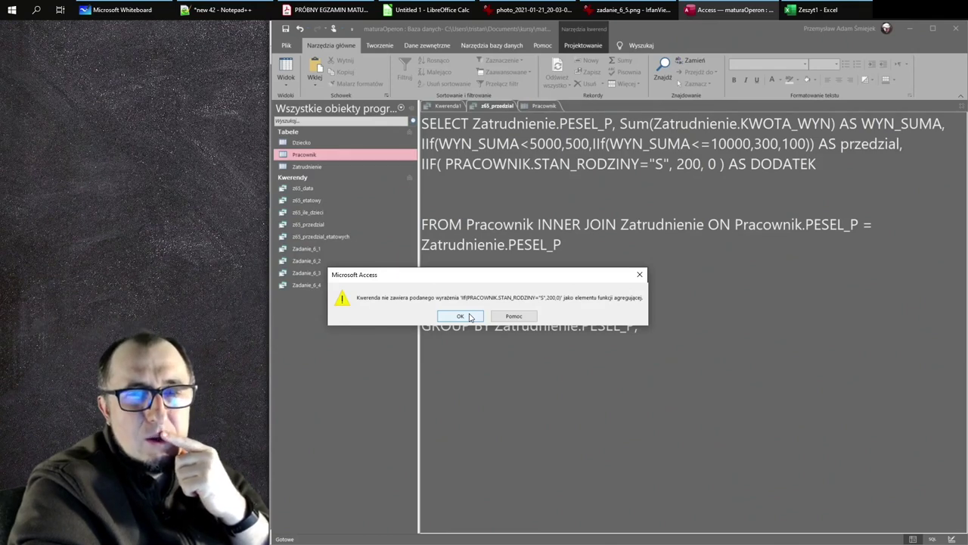
click(469, 317)
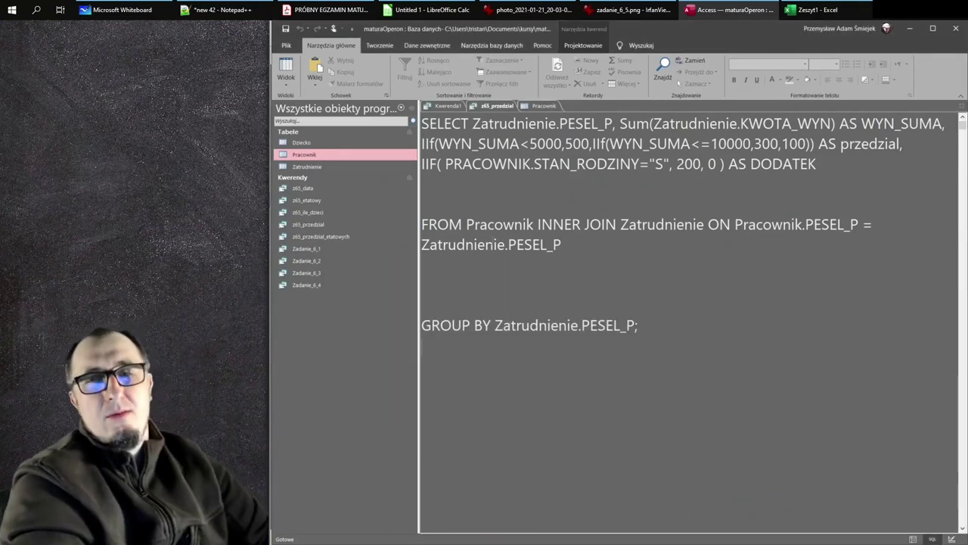
Step: Copy the whole IIF expression with its alias into the GROUP BY clause after Zatrudnienie.PESEL_P and try to run the query
drag(817, 164, 422, 164)
key(ctrl+c)
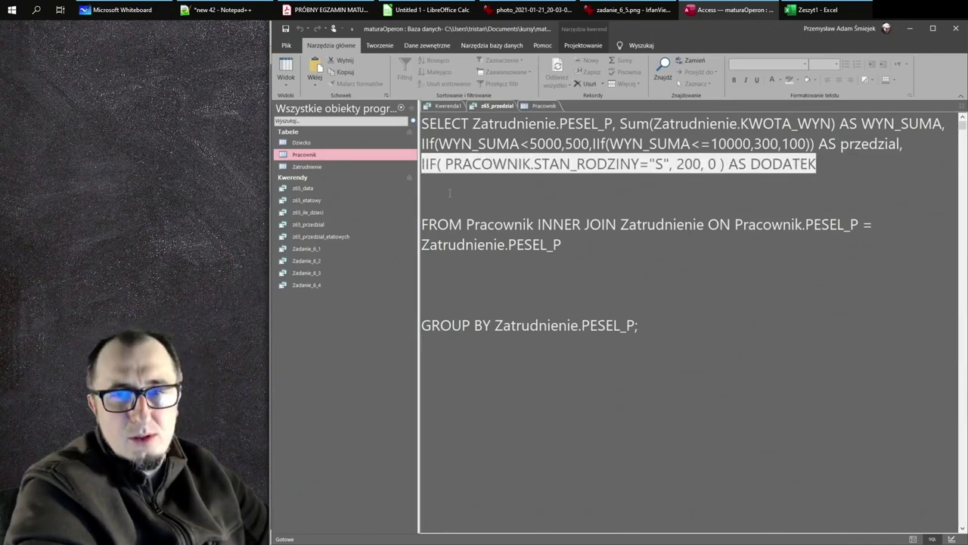
click(645, 325)
key(BackSpace)
text(,)
key(ctrl+v)
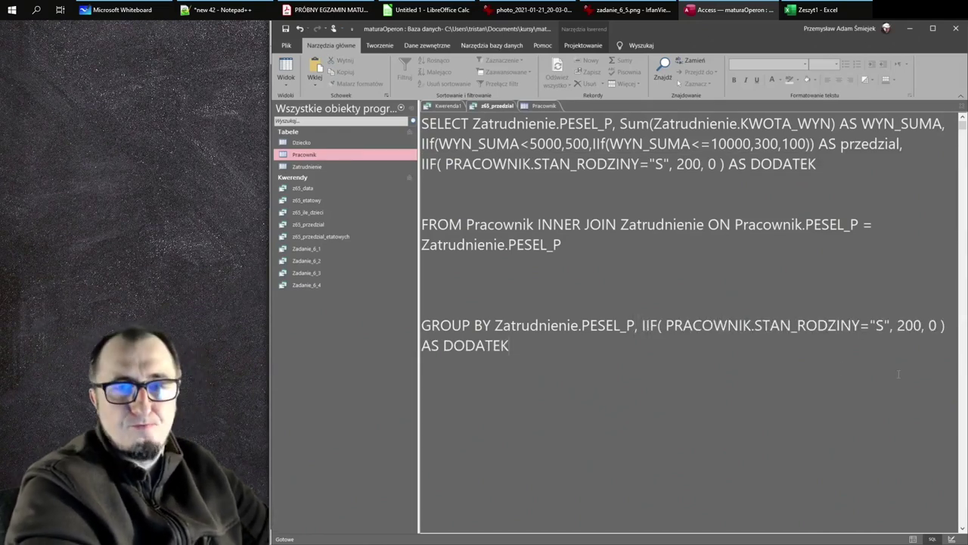
text(;)
key(BackSpace)
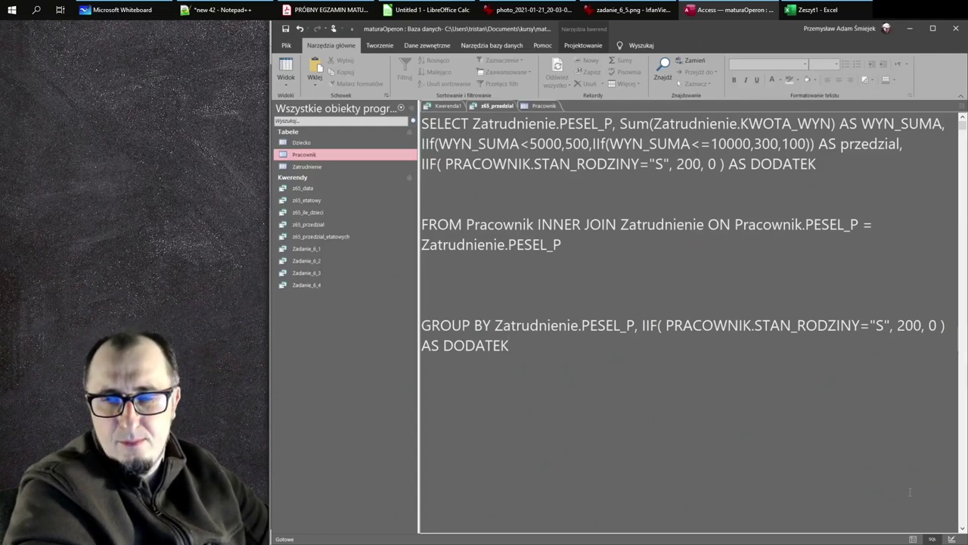
click(913, 538)
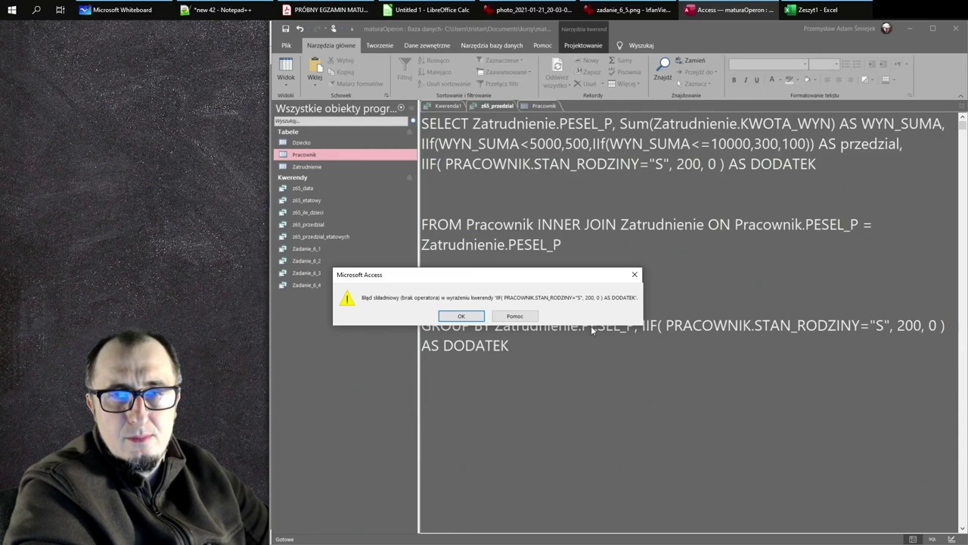
Step: Remove the alias AS DODATEK from the GROUP BY clause and run the query
click(461, 316)
key(BackSpace)
key(BackSpace)
key(BackSpace)
key(BackSpace)
key(BackSpace)
key(BackSpace)
key(BackSpace)
key(BackSpace)
key(BackSpace)
key(BackSpace)
key(BackSpace)
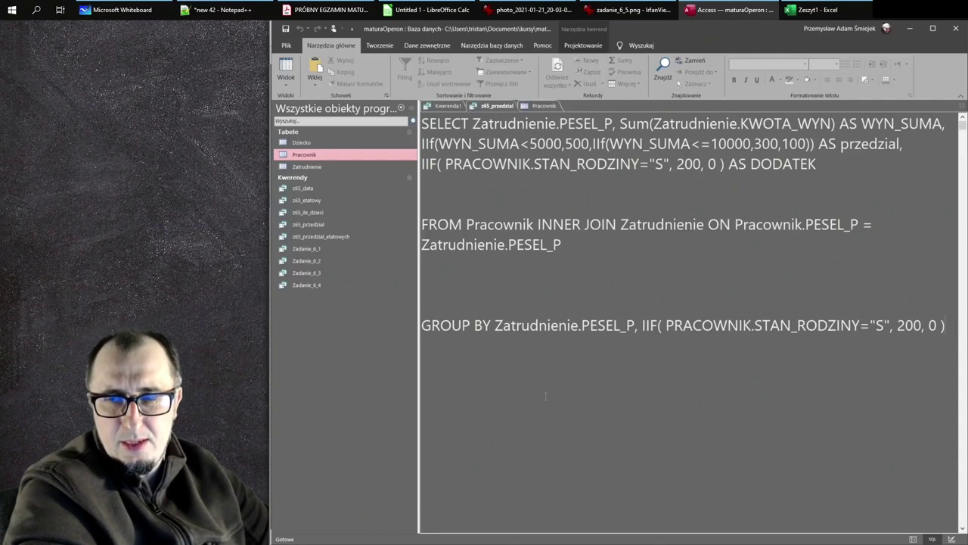
click(913, 539)
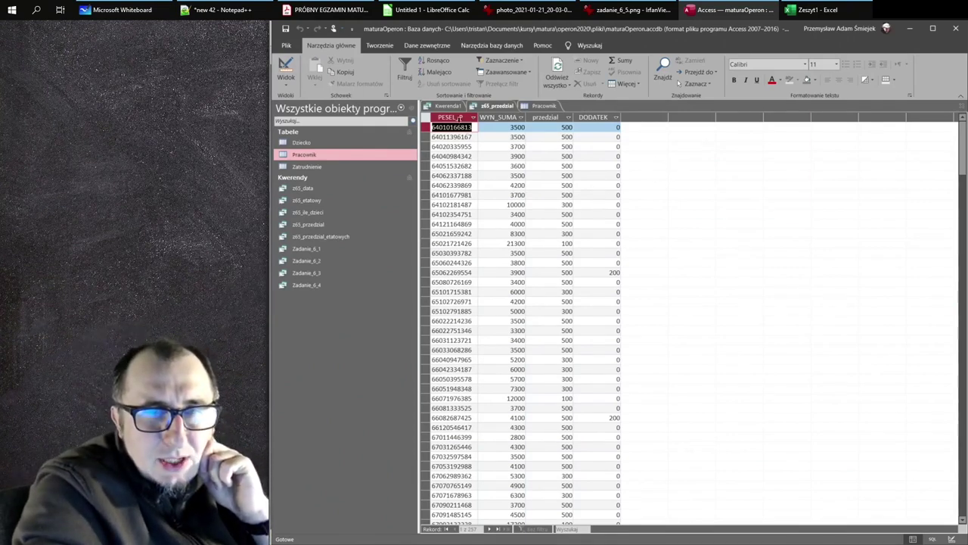
Step: Sort the z65_przedzial query results by PESEL_P in ascending order
click(460, 119)
right_click(460, 119)
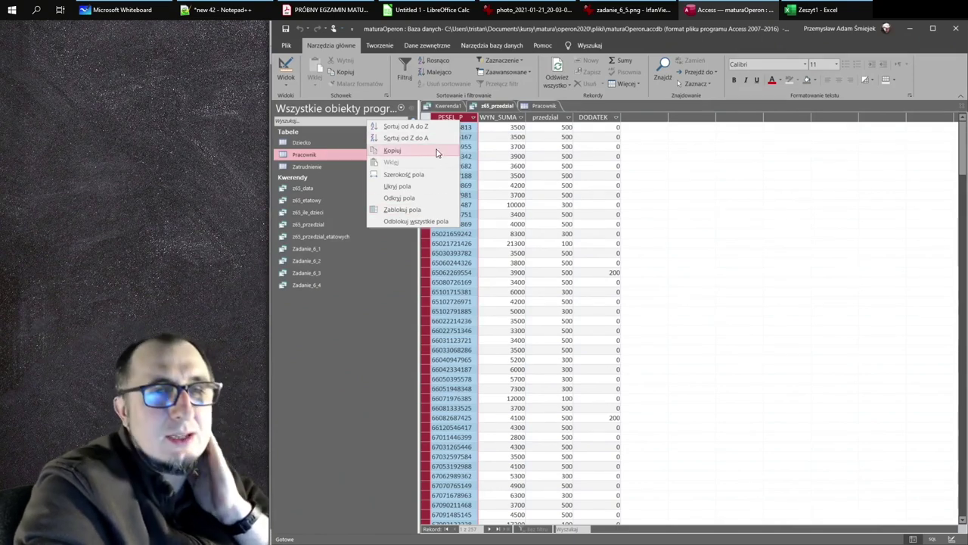
click(406, 126)
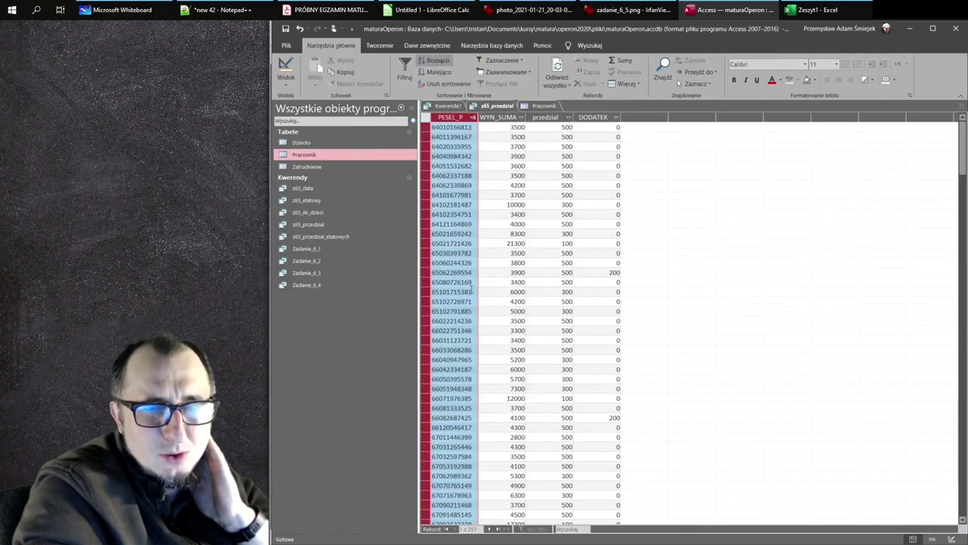
Step: Check the przedzial and DODATEK values of a few rows, and close the z65_przedzial query with its changes saved
click(591, 129)
click(598, 271)
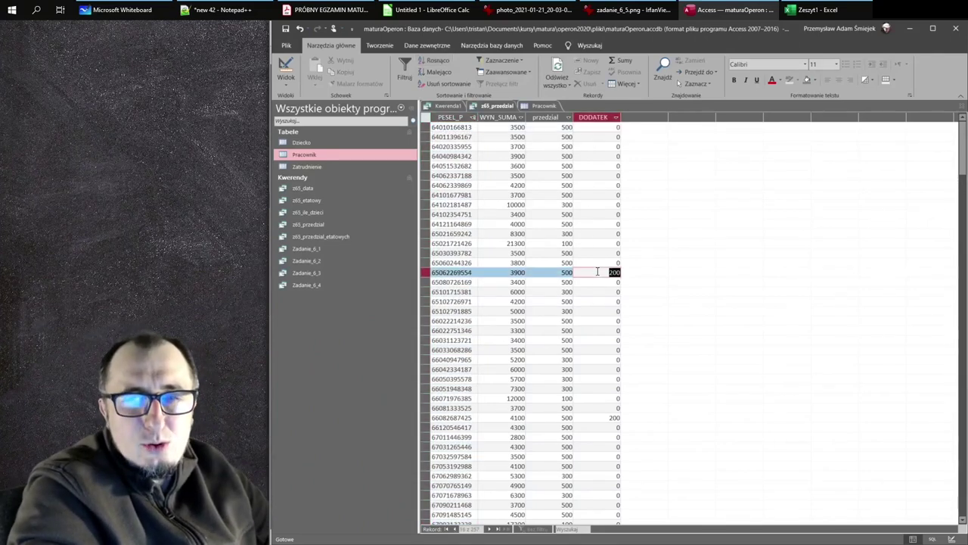
click(560, 271)
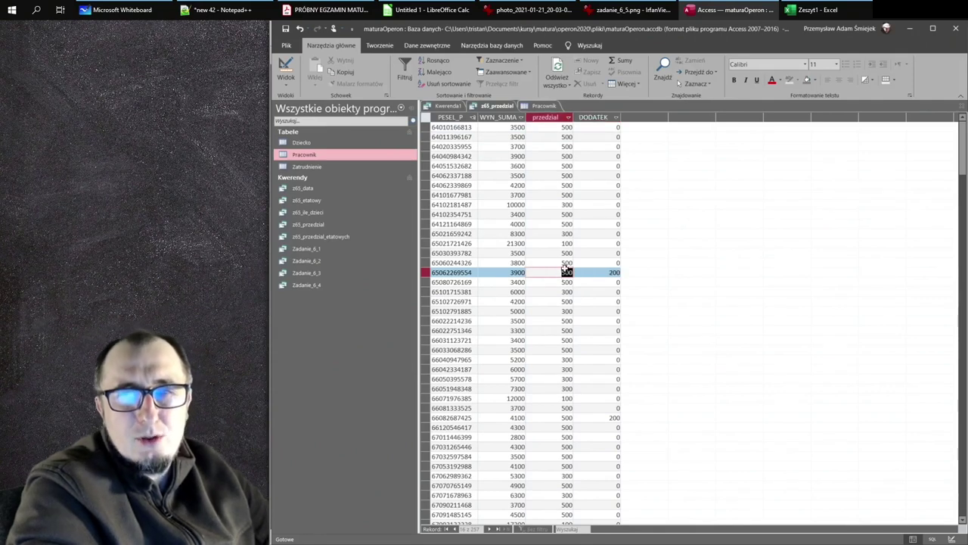
click(609, 129)
click(555, 127)
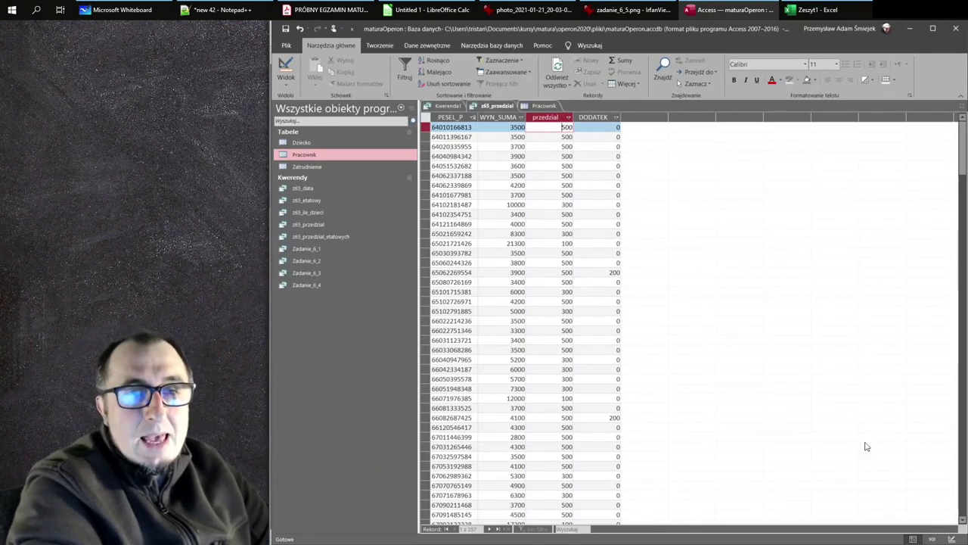
middle_click(485, 106)
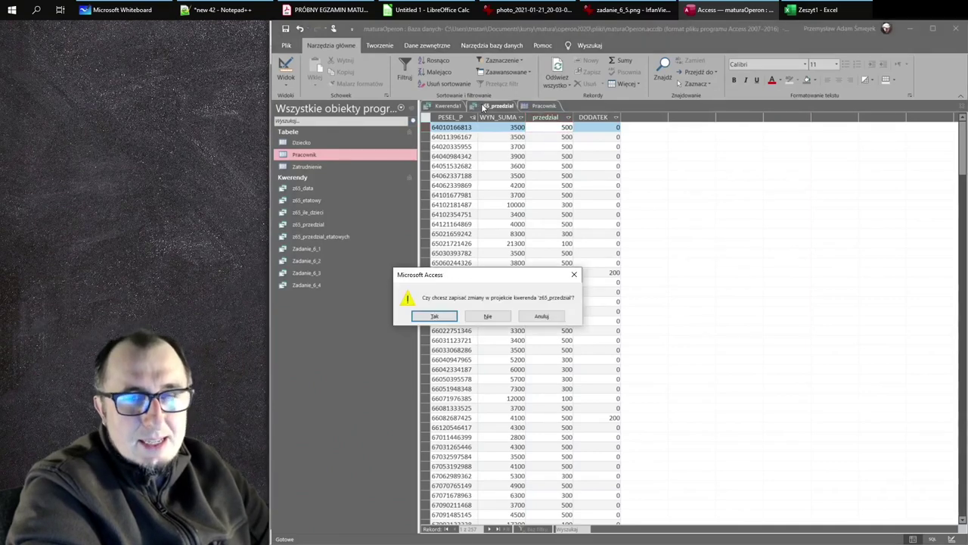
click(450, 317)
right_click(507, 141)
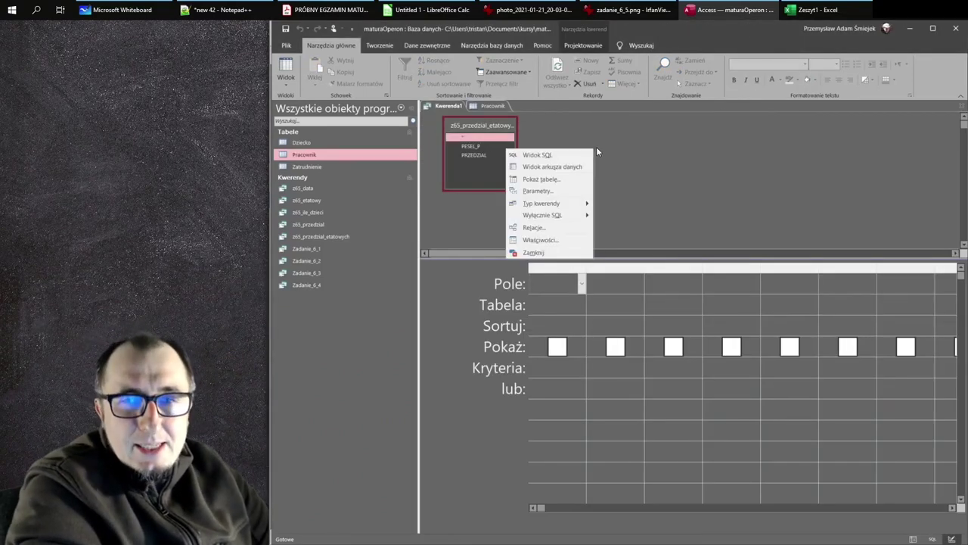
click(556, 183)
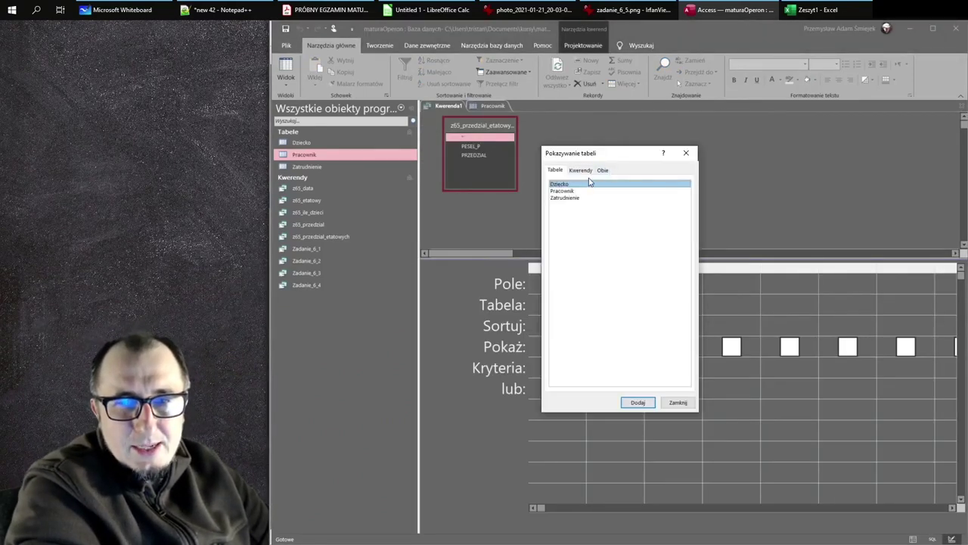
click(586, 170)
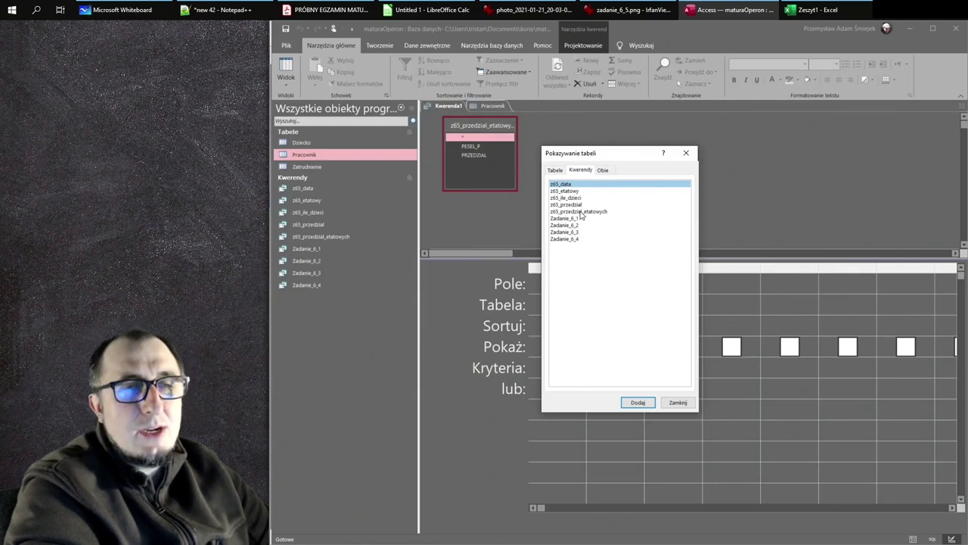
key(Escape)
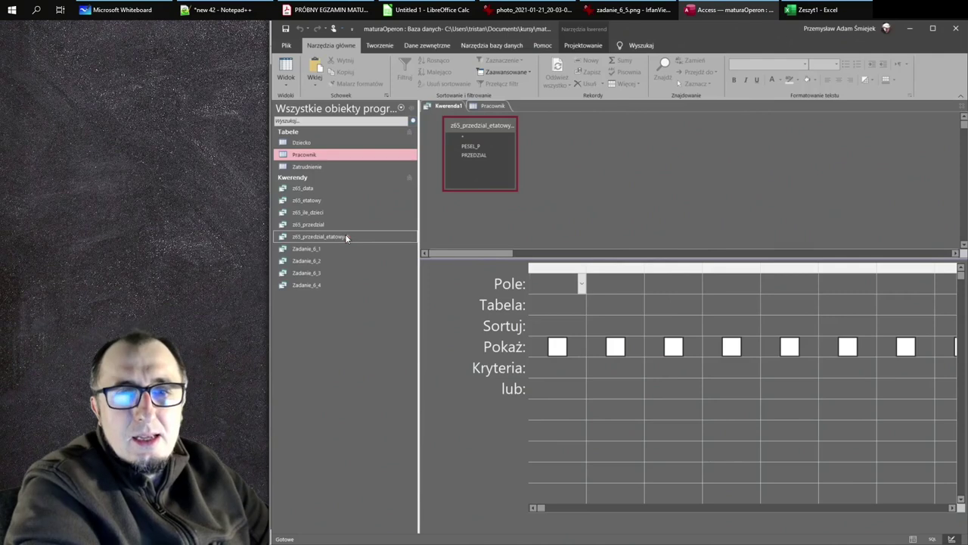
Step: Open z65_przedzial_etatowych and z65_przedzial and compare which columns the two queries return
double_click(345, 235)
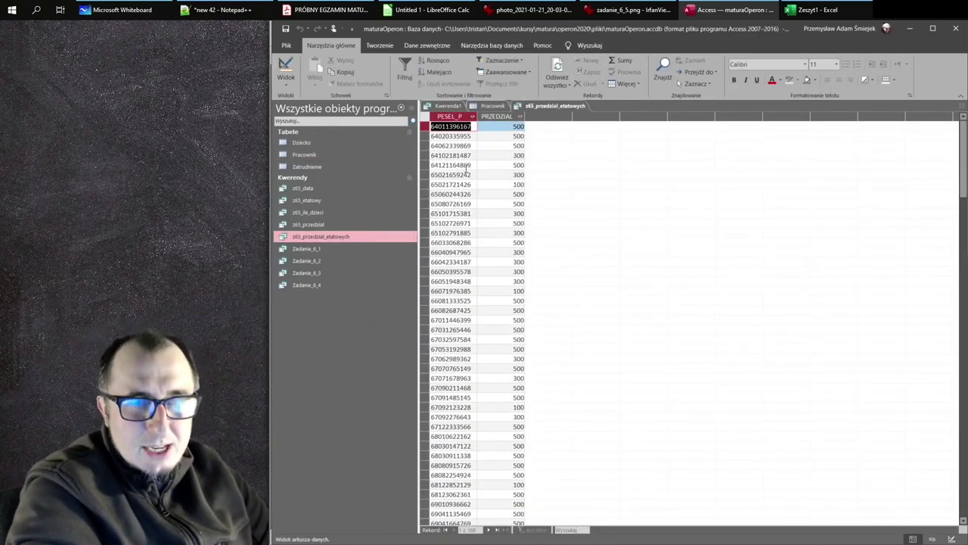
click(330, 225)
double_click(330, 225)
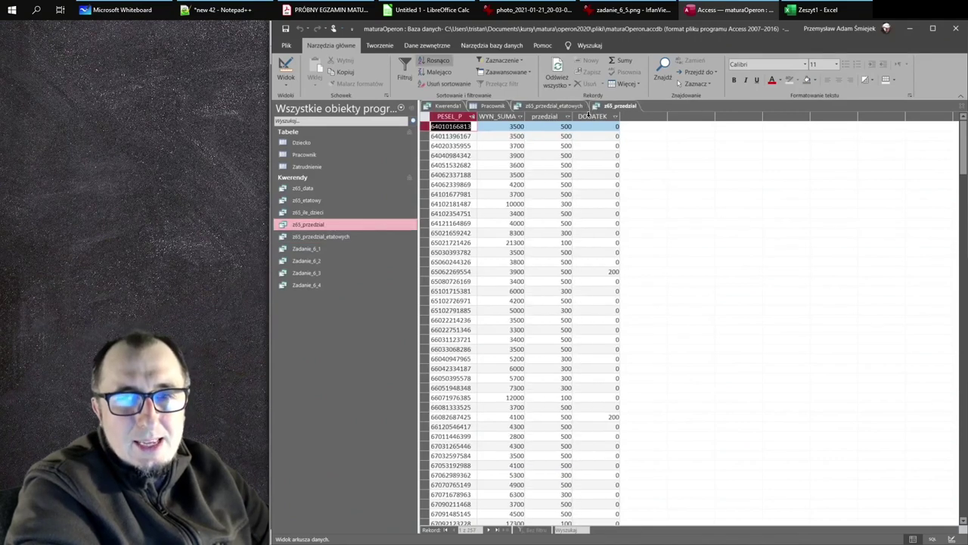
double_click(349, 236)
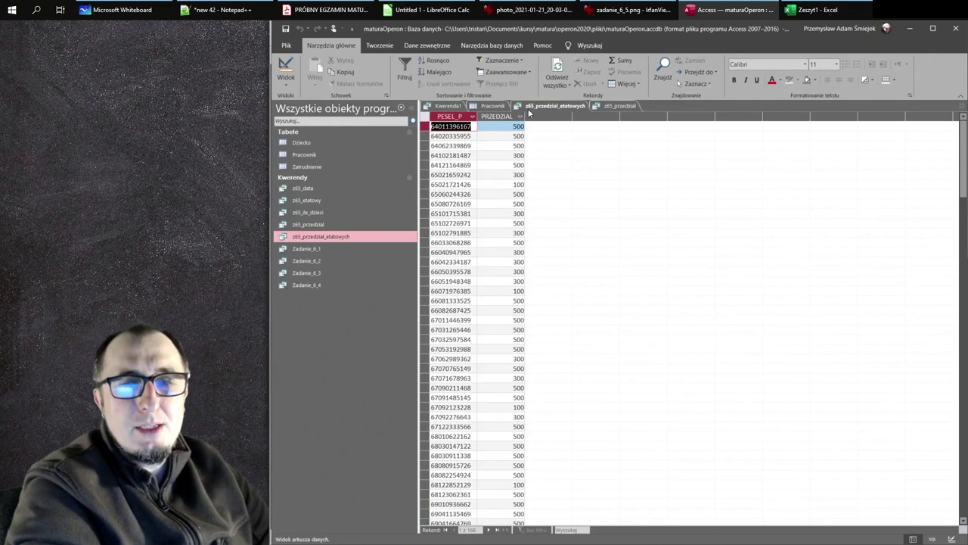
Step: Add z65_przedzial.dodatek AS DODATEK after PRZEDZIAL in the SELECT list of z65_przedzial_etatowych and run the query
click(932, 538)
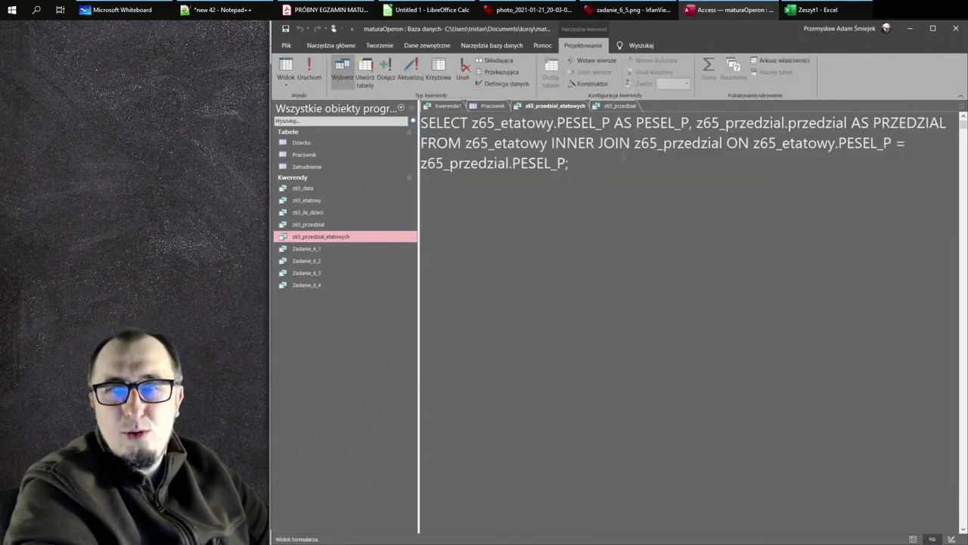
click(952, 123)
key(Return)
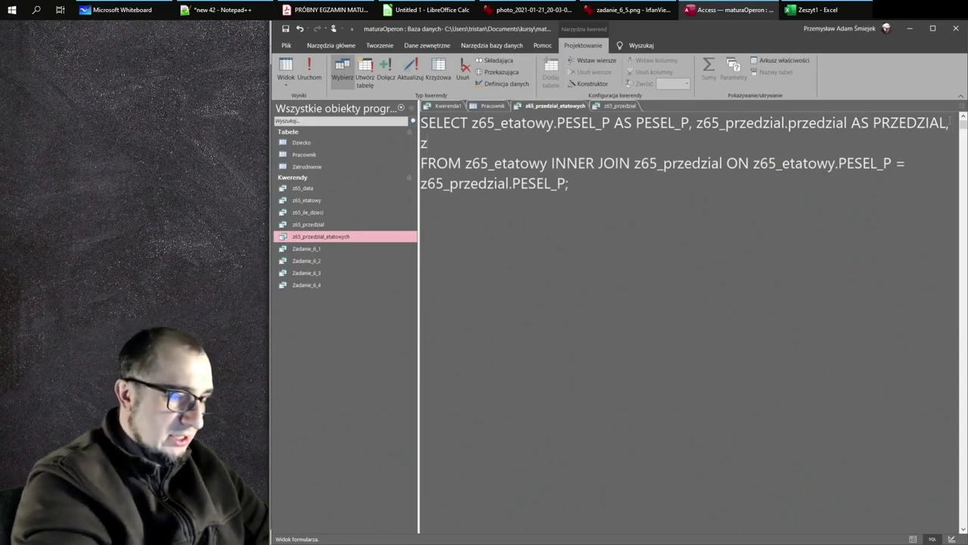
text(z65_przedzial.D)
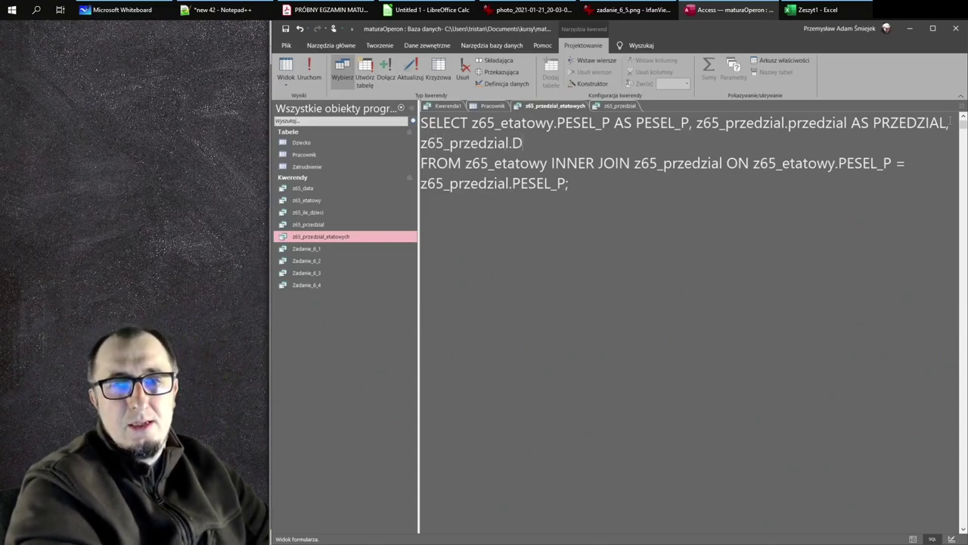
text(dodatek AS DODATEK)
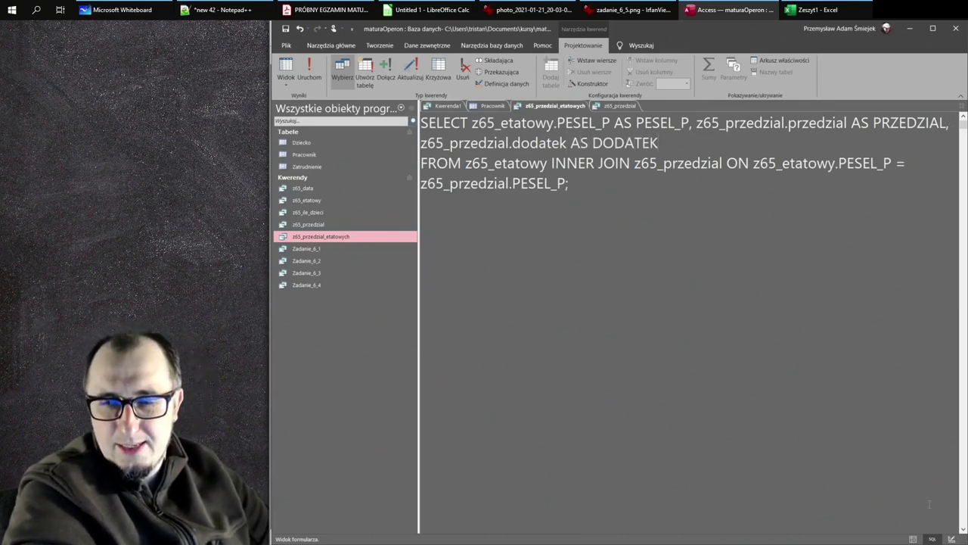
click(913, 539)
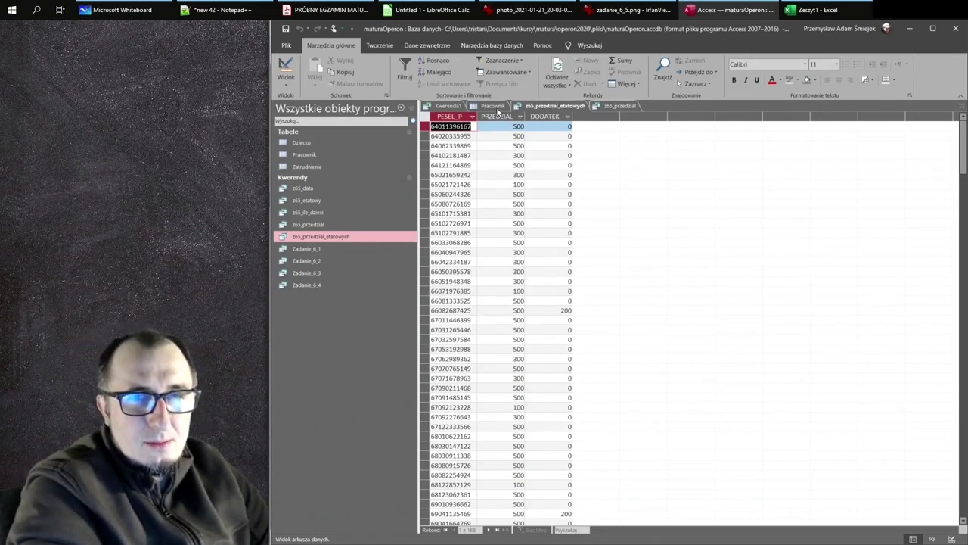
Step: Close the Pracownik table without saving its layout changes
click(492, 106)
key(ctrl+w)
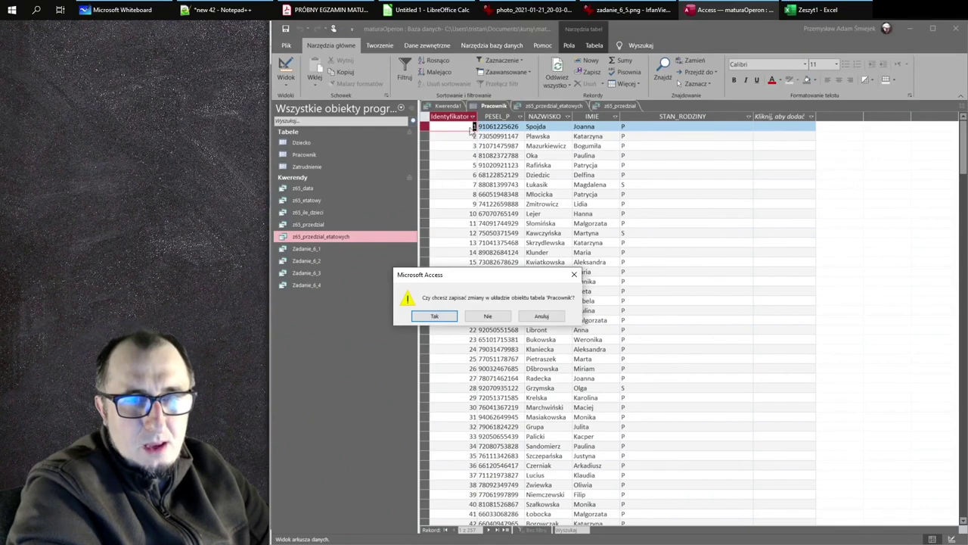
click(488, 317)
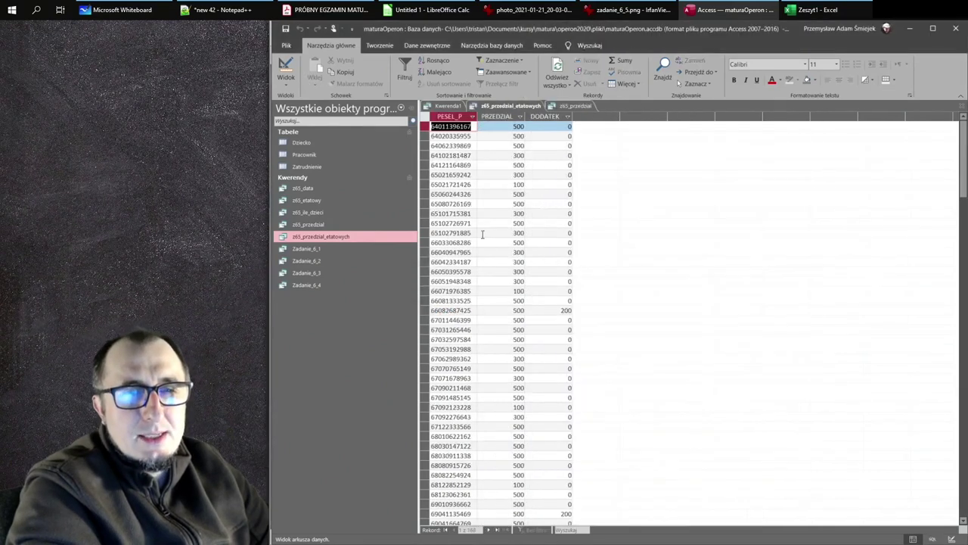
Step: Close z65_przedzial_etatowych with its changes saved, and close z65_przedzial, leaving only Kwerenda1 open
click(447, 106)
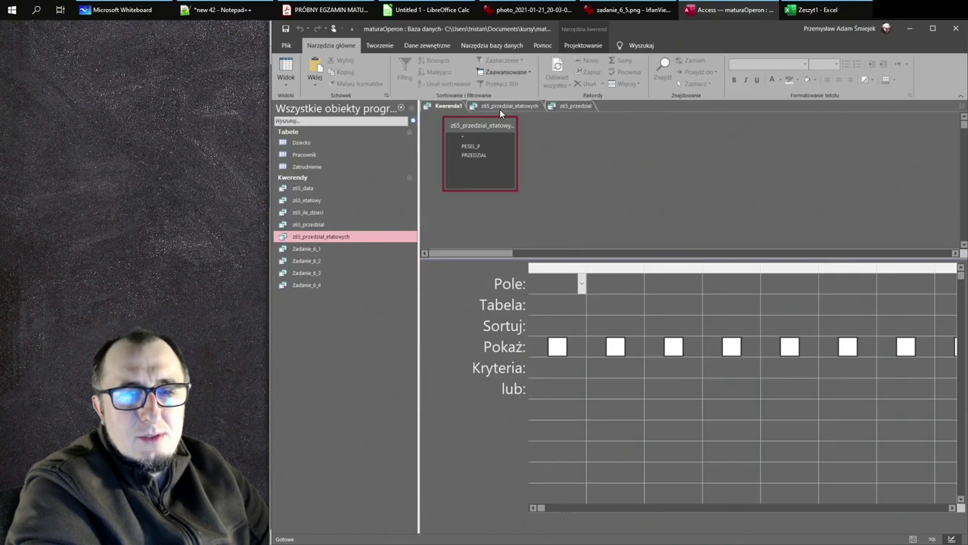
click(501, 106)
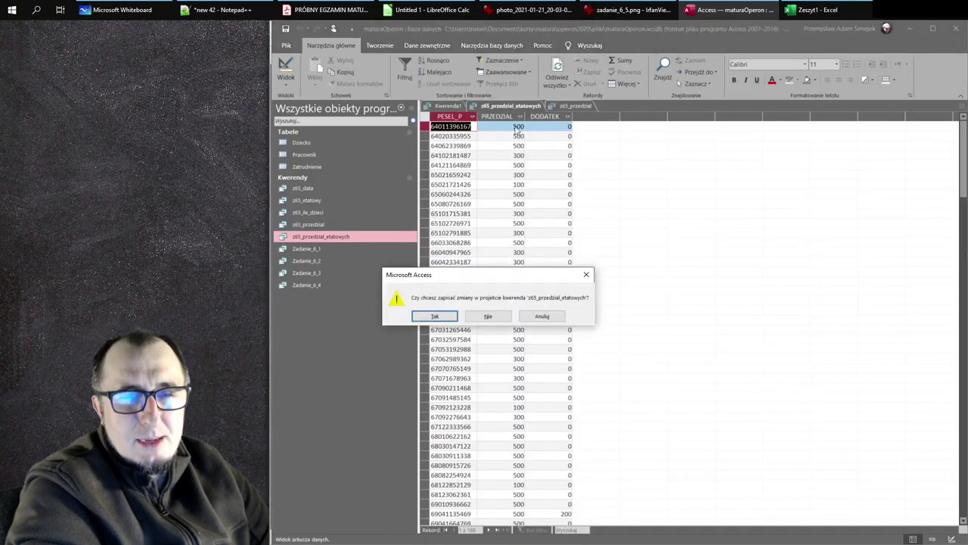
click(452, 317)
click(497, 108)
middle_click(497, 110)
Step: Add the updated z65_przedzial_etatowych query as a source in the design of Kwerenda1
right_click(497, 143)
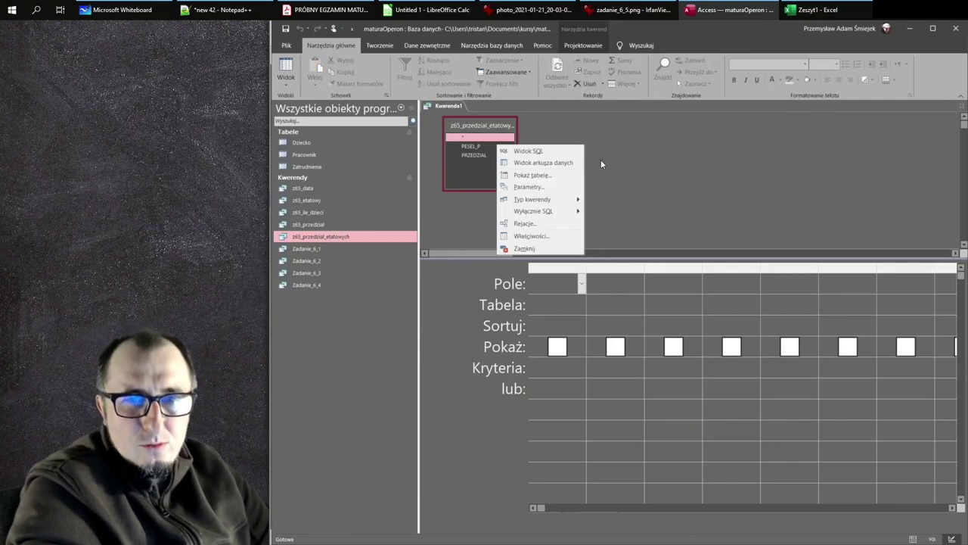
click(564, 175)
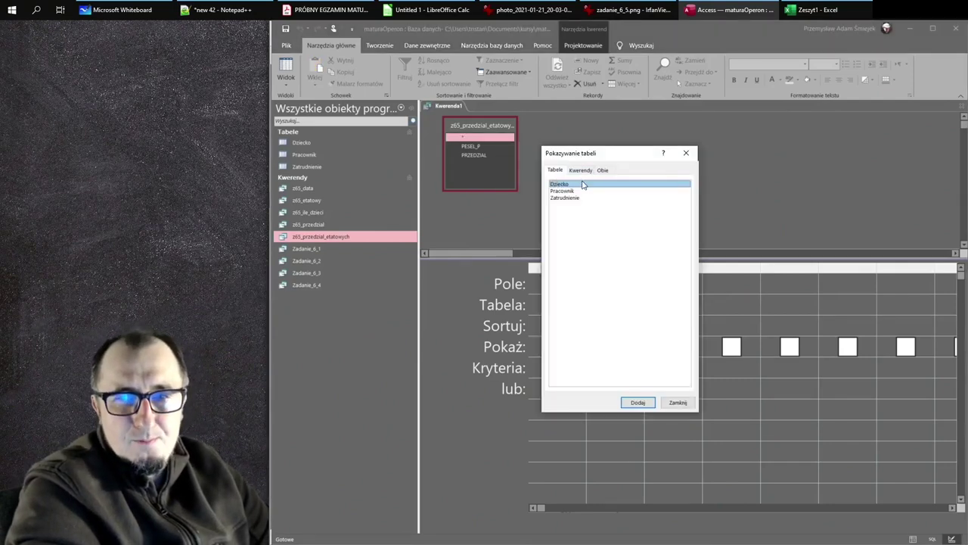
click(580, 169)
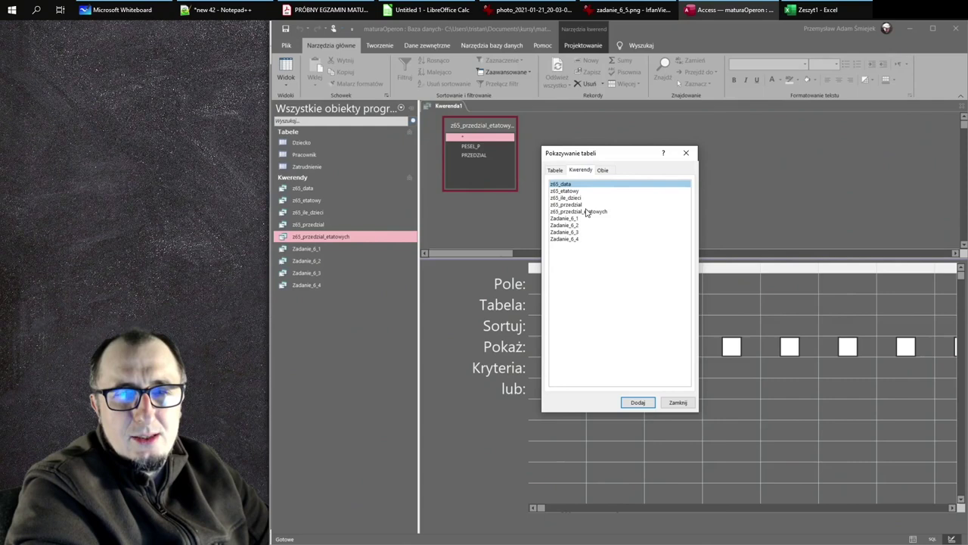
click(586, 212)
click(638, 402)
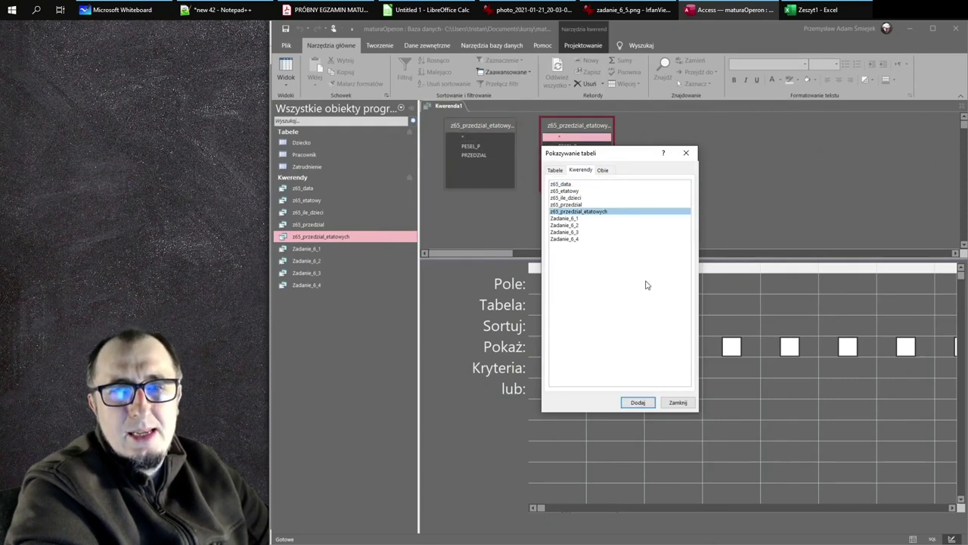
click(687, 155)
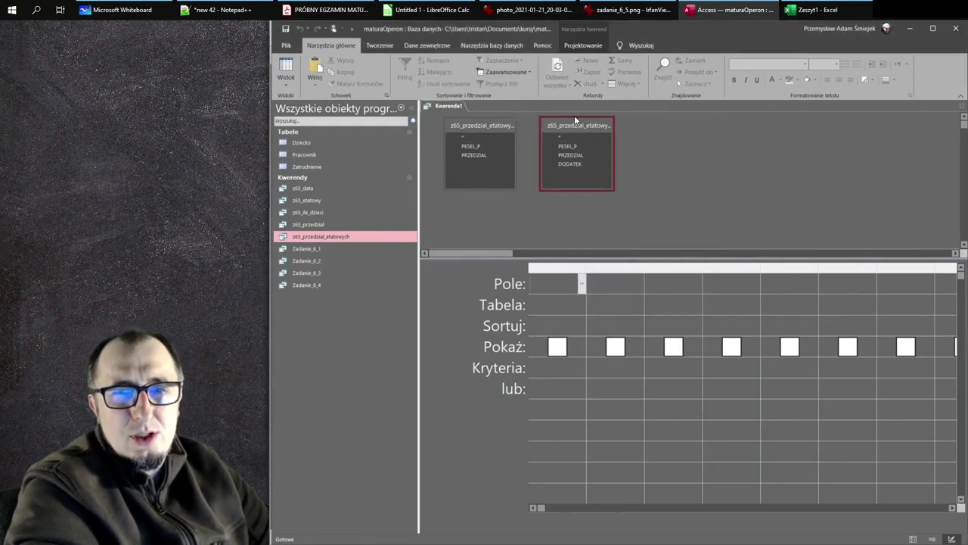
Step: Link the two z65_przedzial_etatowych sources by PESEL_P and widen the older one's field list
drag(575, 120, 657, 116)
drag(461, 147, 615, 128)
click(525, 136)
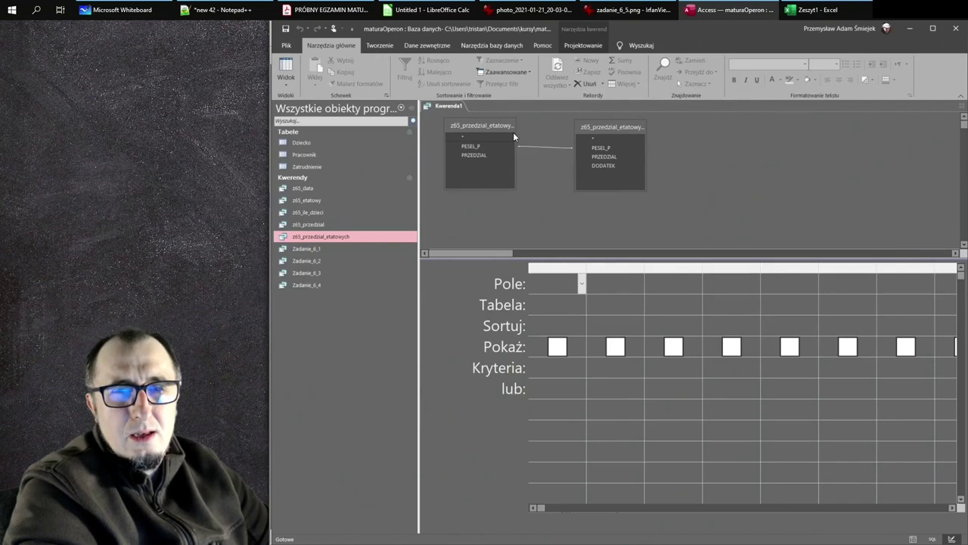
drag(515, 133, 539, 133)
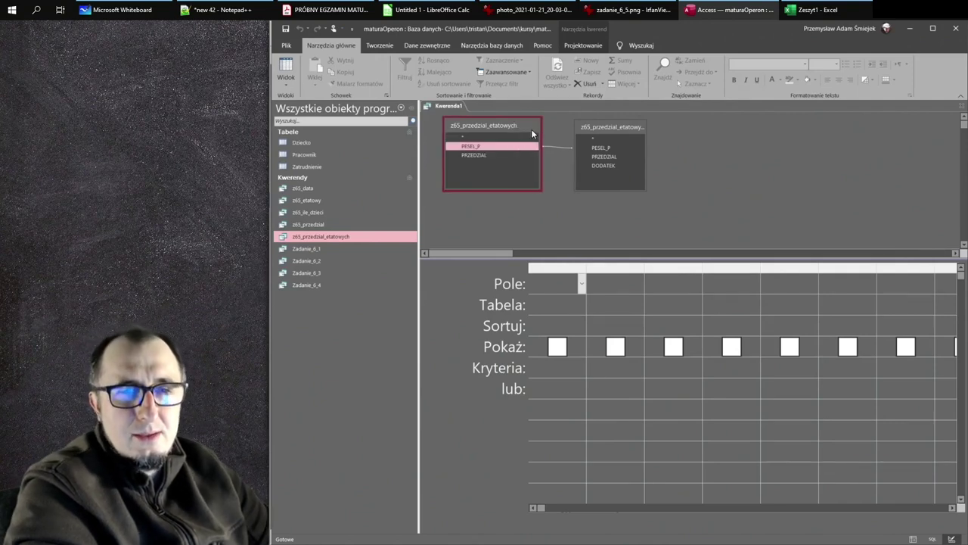
Step: Remove the outdated z65_przedzial_etatowych source without DODATEK from Kwerenda1 and move the updated one into its place
right_click(534, 132)
click(506, 169)
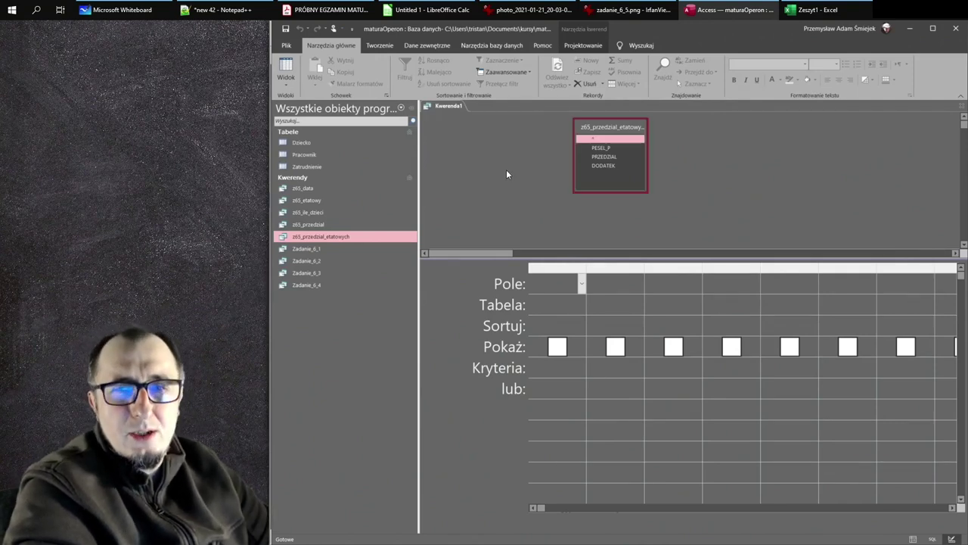
drag(636, 134, 510, 134)
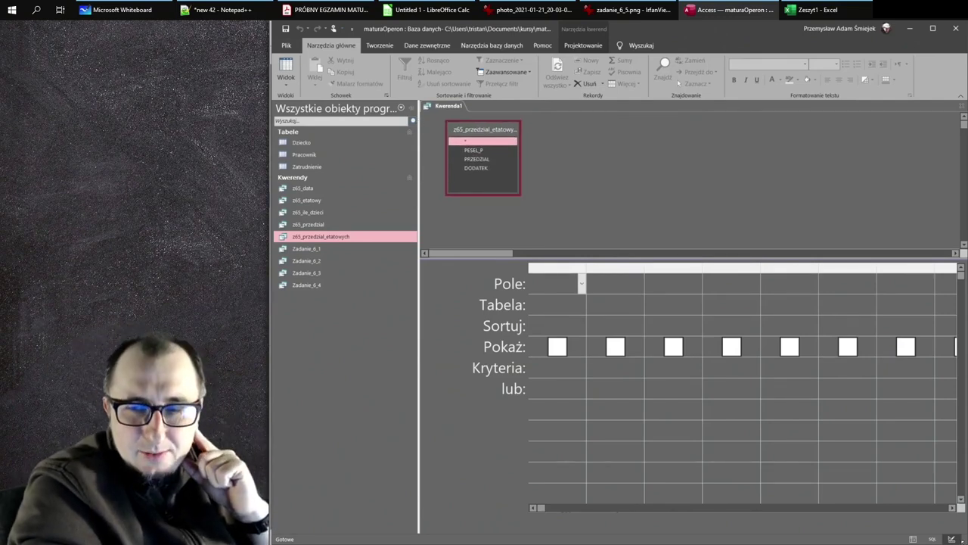
Step: Edit the SQL of Kwerenda1 to SELECT * FROM z65_przedzial_etatowych, removing the alias AS z65_przedzial_etatowych_1, and run it
click(932, 539)
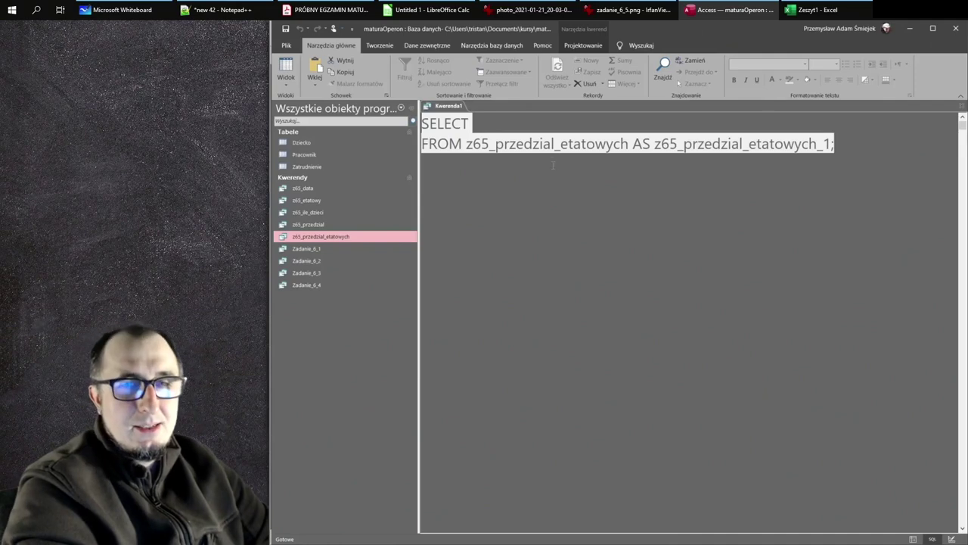
click(538, 115)
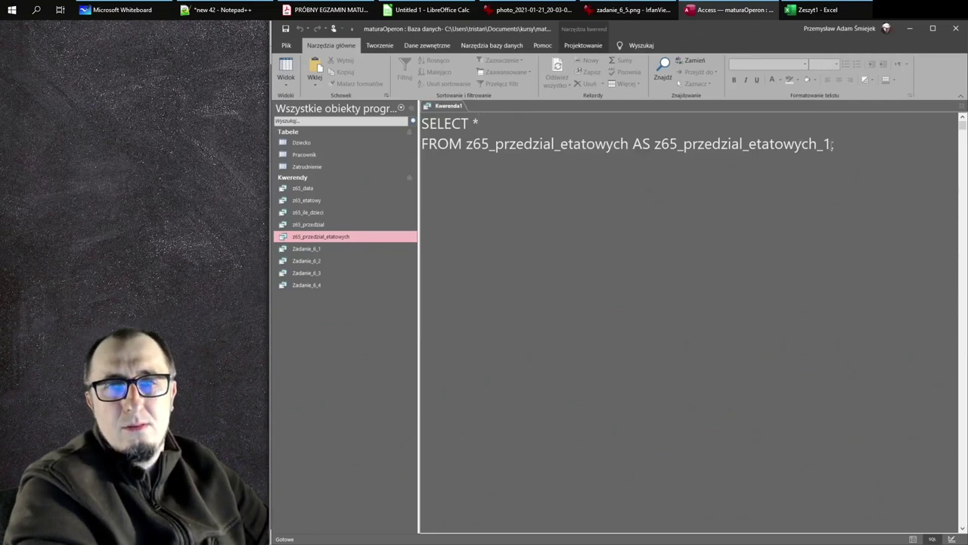
key(BackSpace)
key(BackSpace)
key(BackSpace)
key(BackSpace)
key(BackSpace)
key(BackSpace)
key(BackSpace)
key(BackSpace)
key(BackSpace)
key(BackSpace)
key(BackSpace)
key(BackSpace)
key(BackSpace)
key(BackSpace)
key(BackSpace)
key(BackSpace)
key(BackSpace)
key(BackSpace)
key(BackSpace)
key(BackSpace)
key(BackSpace)
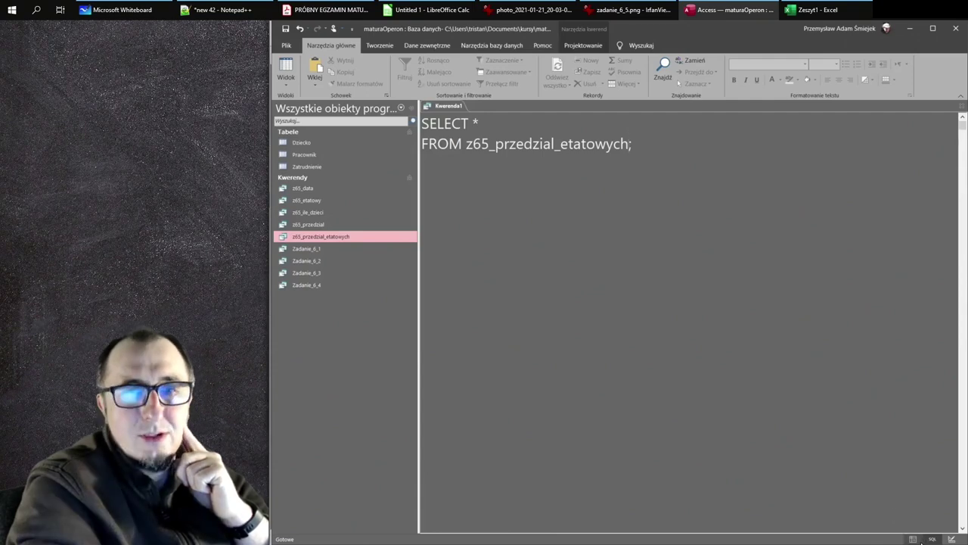
click(913, 539)
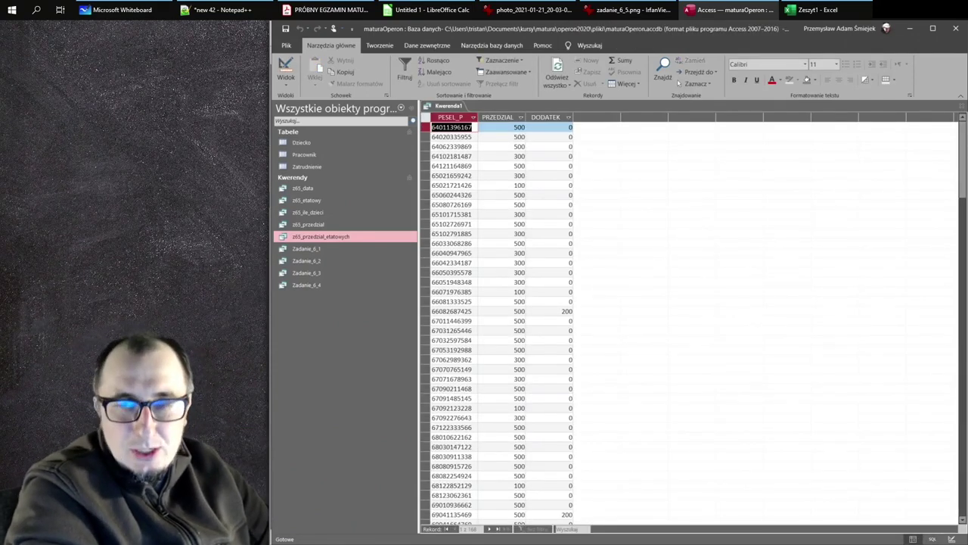
Step: Add the z65_ile_dzieci query as a second source in the design of Kwerenda1, spaced apart from z65_przedzial_etatowych
click(932, 538)
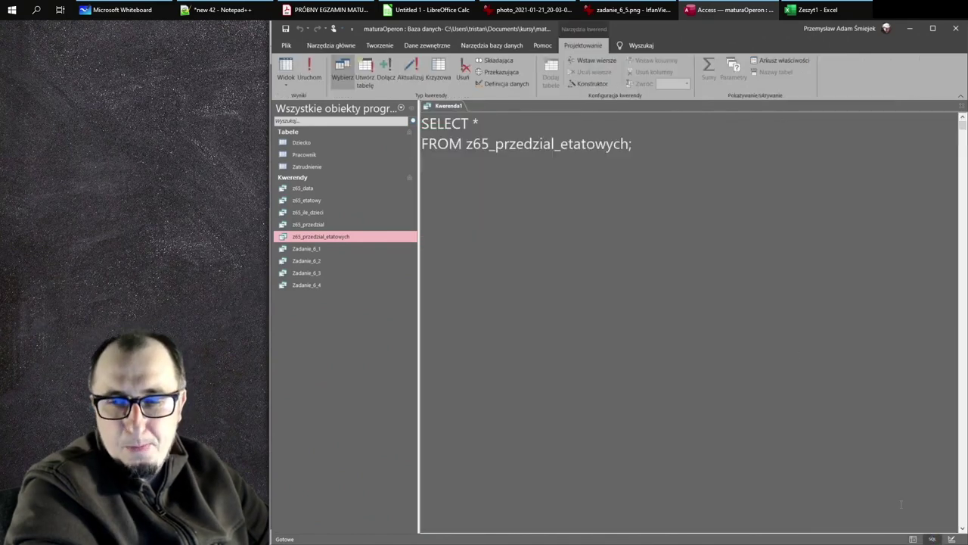
click(952, 539)
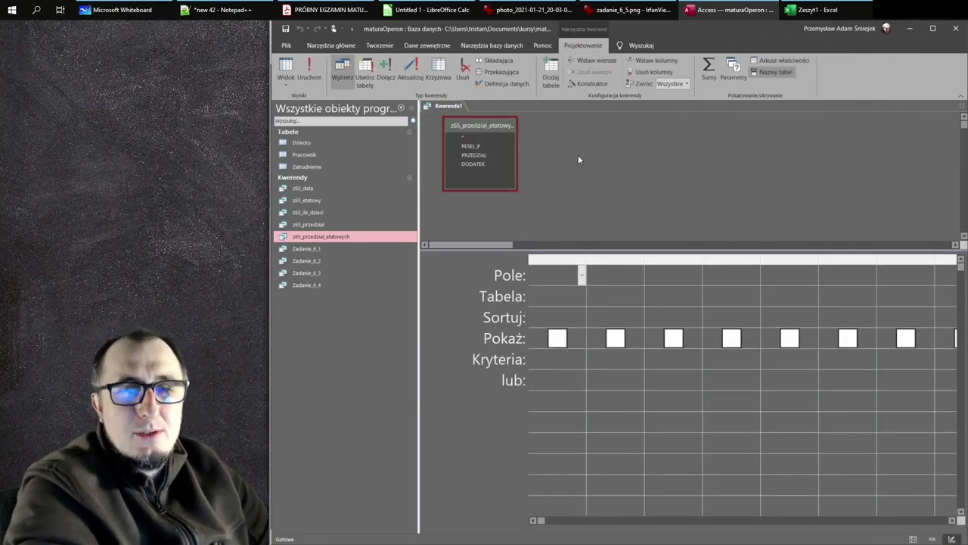
right_click(493, 147)
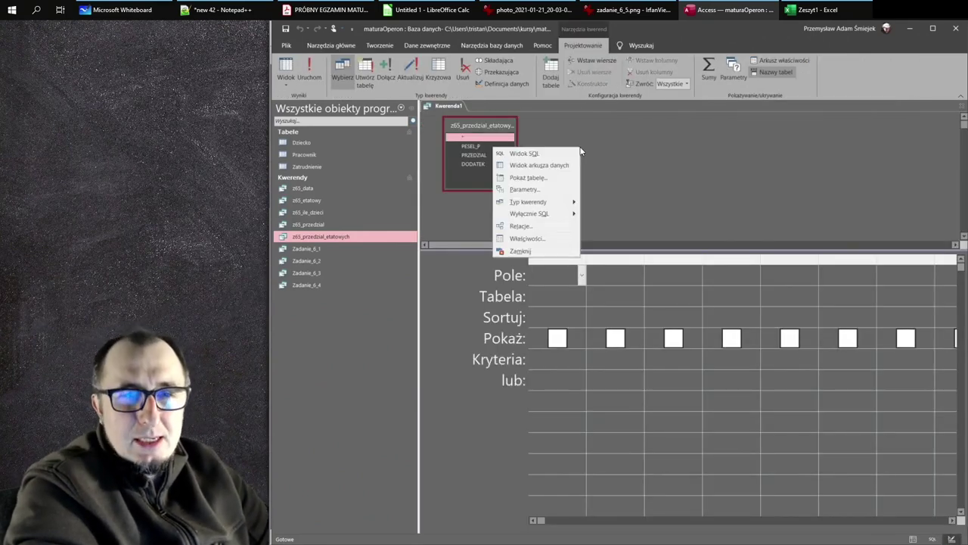
click(552, 178)
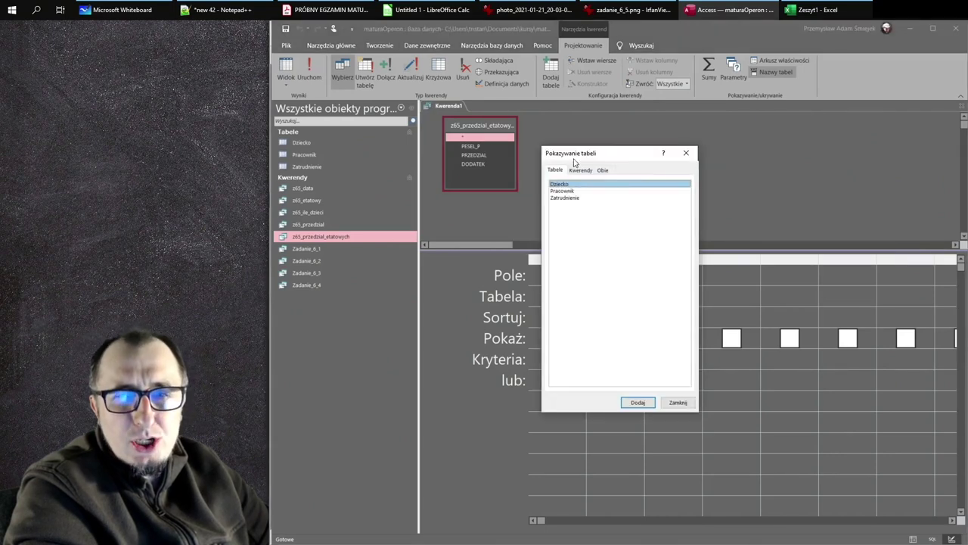
click(581, 171)
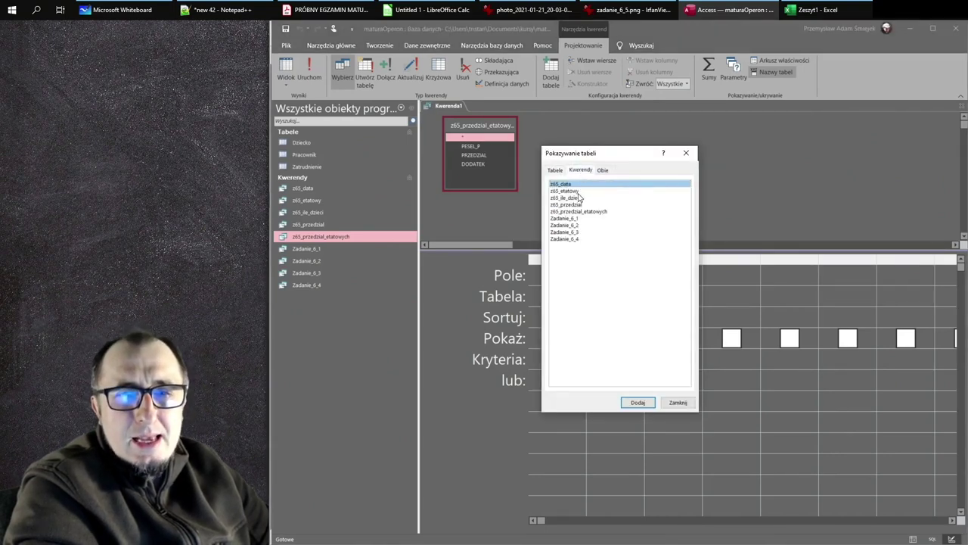
double_click(581, 199)
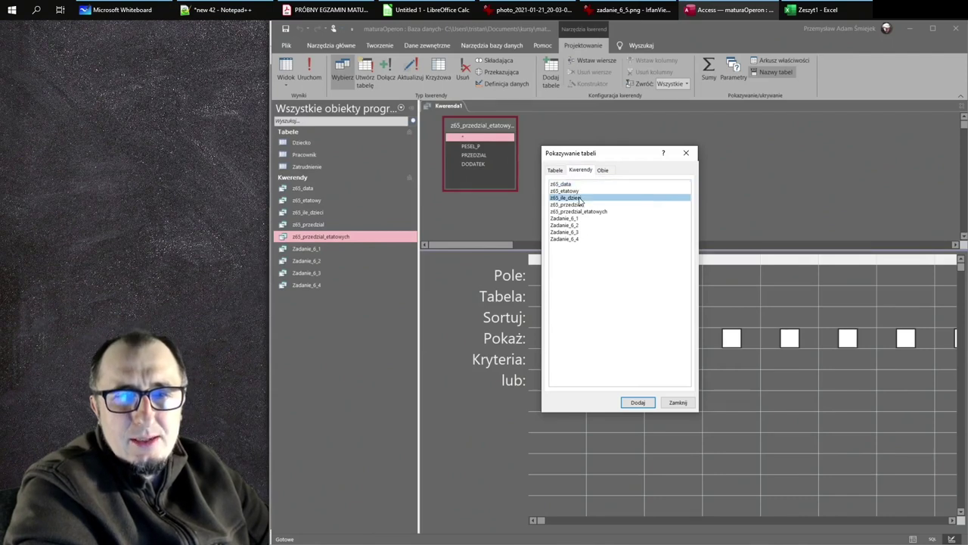
click(686, 153)
drag(611, 132, 655, 131)
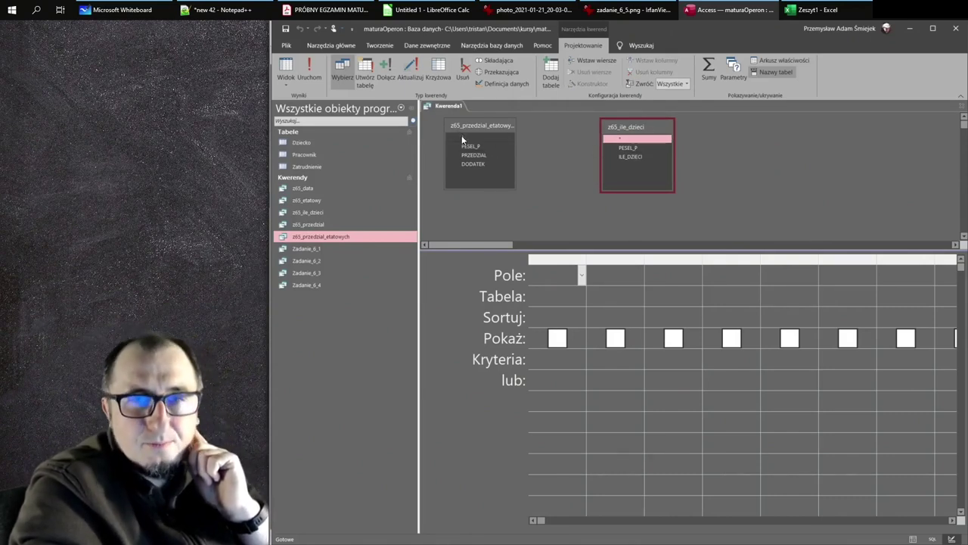
Step: Link z65_przedzial_etatowych to z65_ile_dzieci by PESEL_P and run Kwerenda1 to check PRZEDZIAL against ILE_DZIECI for an employee with several children
drag(486, 145, 634, 157)
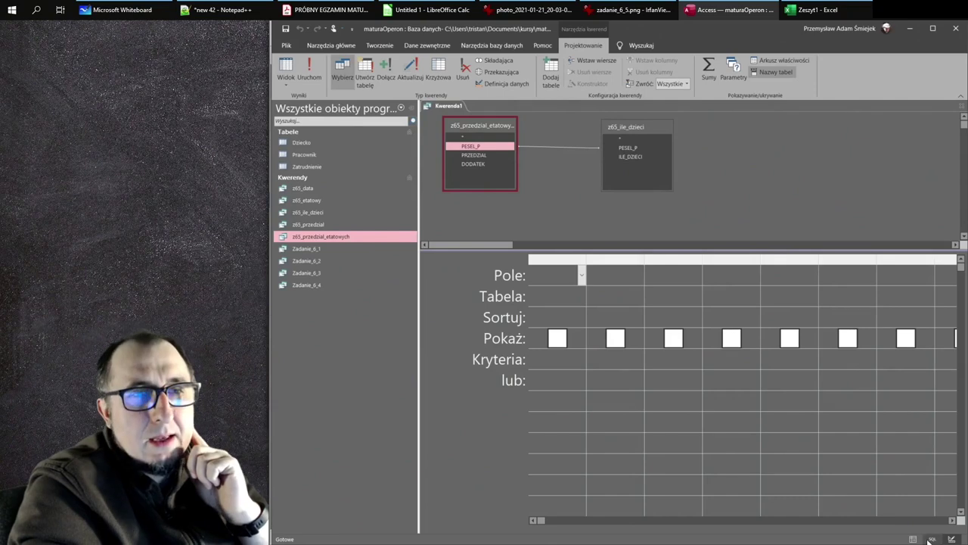
click(310, 70)
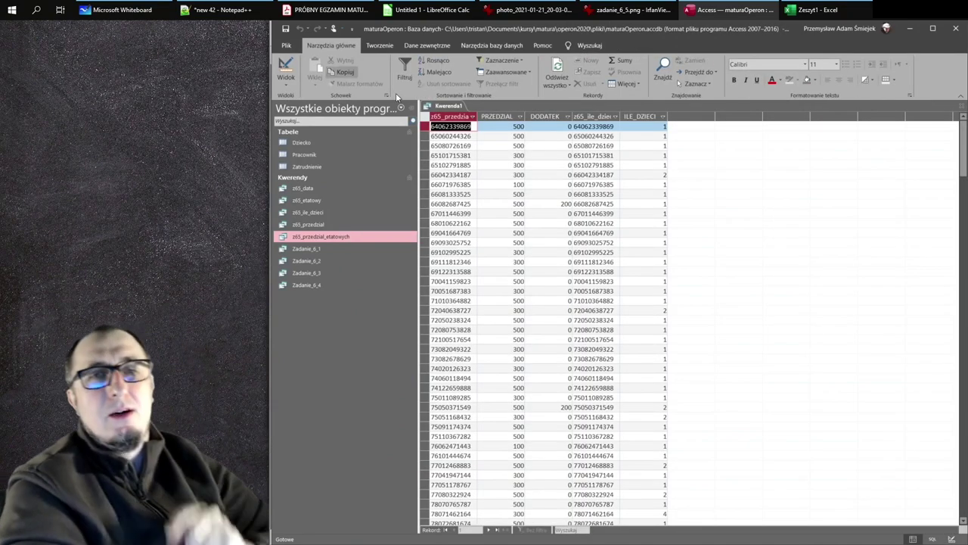
click(500, 174)
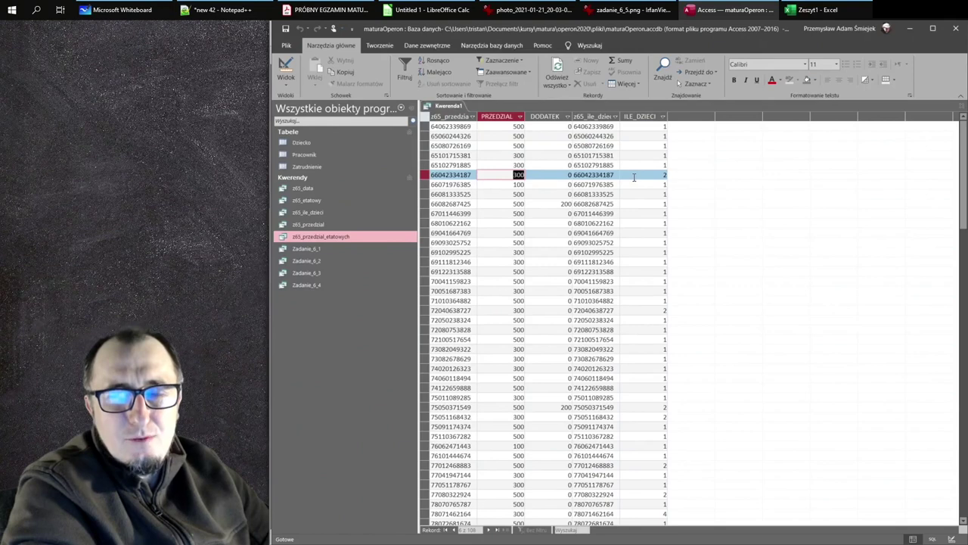
click(635, 175)
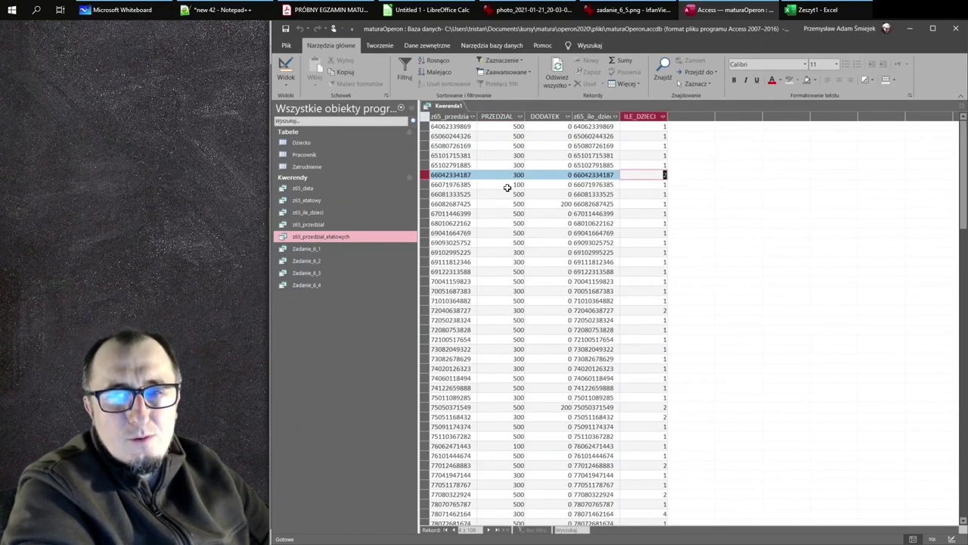